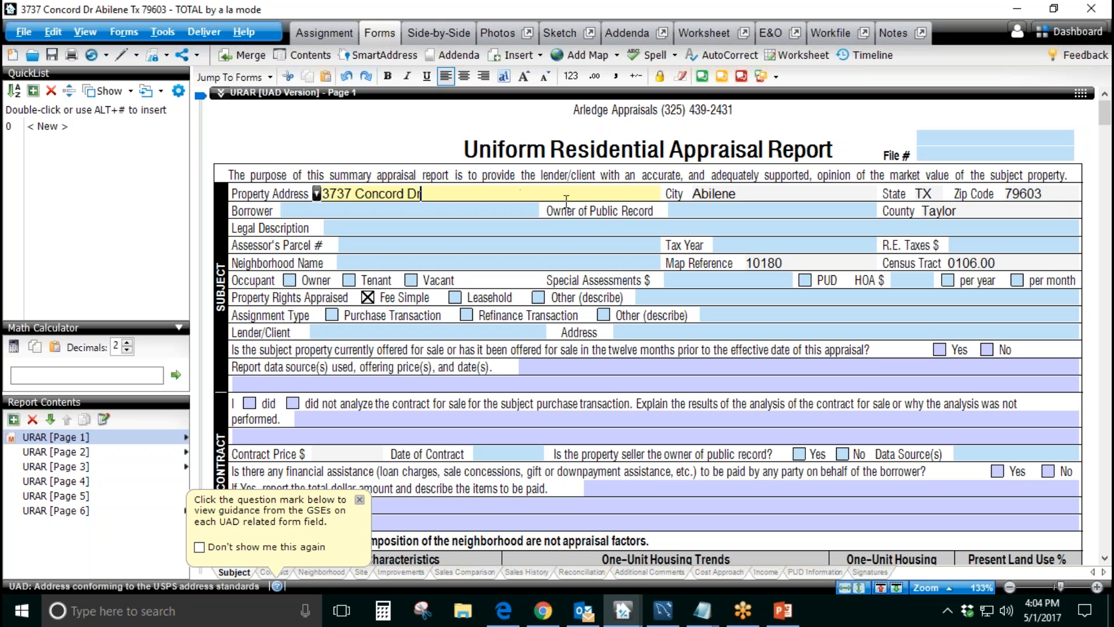
Step: Review the subject's city and county entries and the neighborhood boundaries and description fields on page 1 of the URAR form
{"action": "left_click", "coordinate": [734, 193]}
{"action": "key", "text": "Tab"}
{"action": "key", "text": "Tab"}
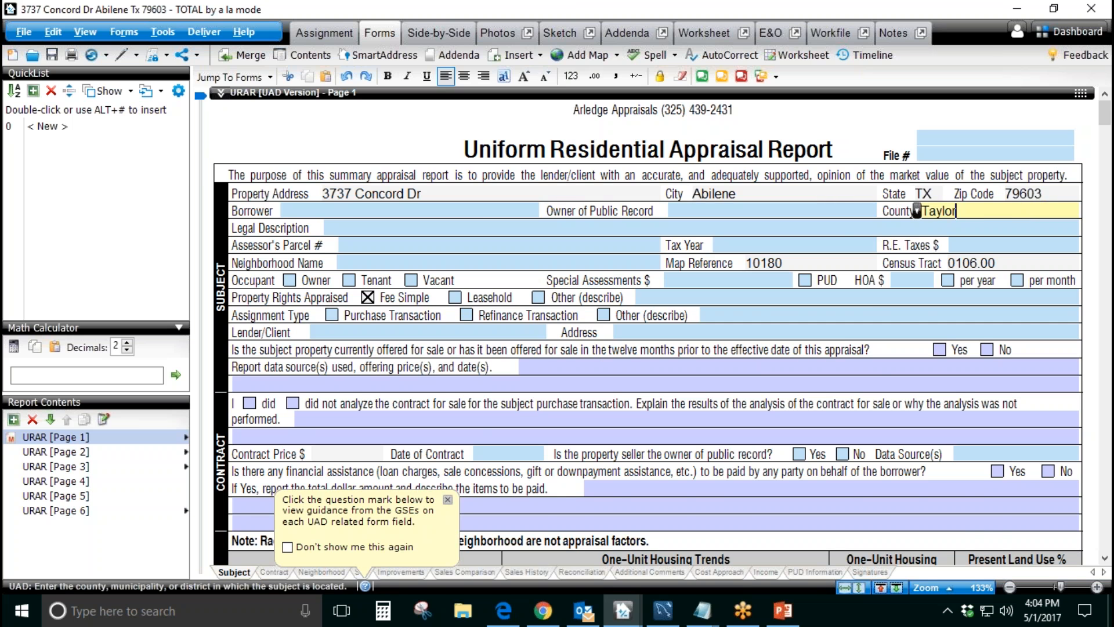
{"action": "scroll", "coordinate": [758, 365], "scroll_direction": "down", "scroll_amount": 5}
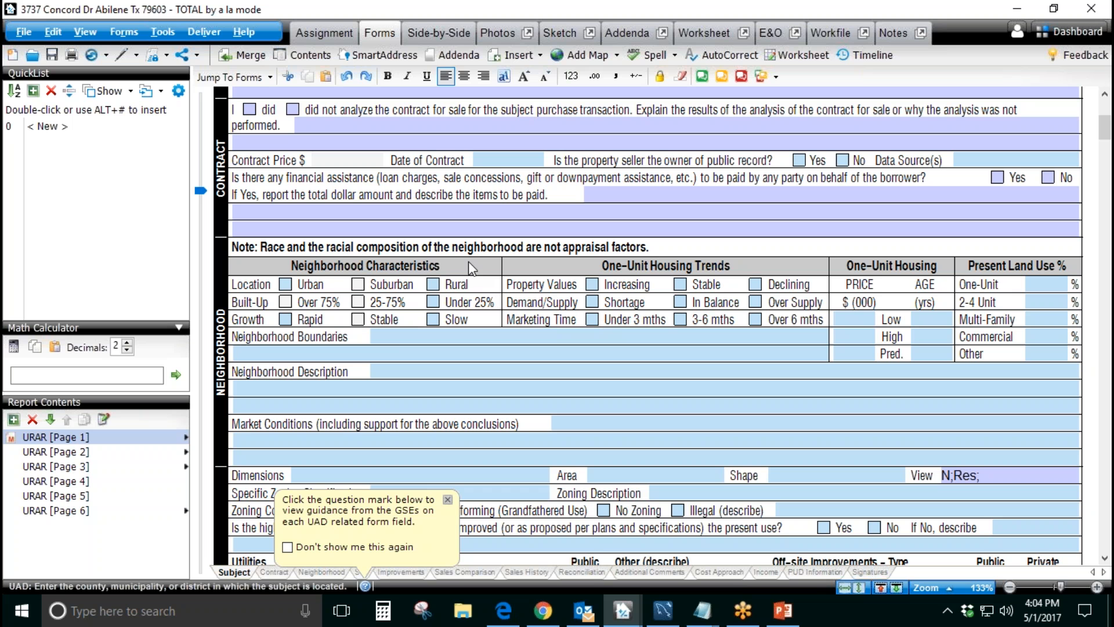
{"action": "left_click", "coordinate": [403, 341]}
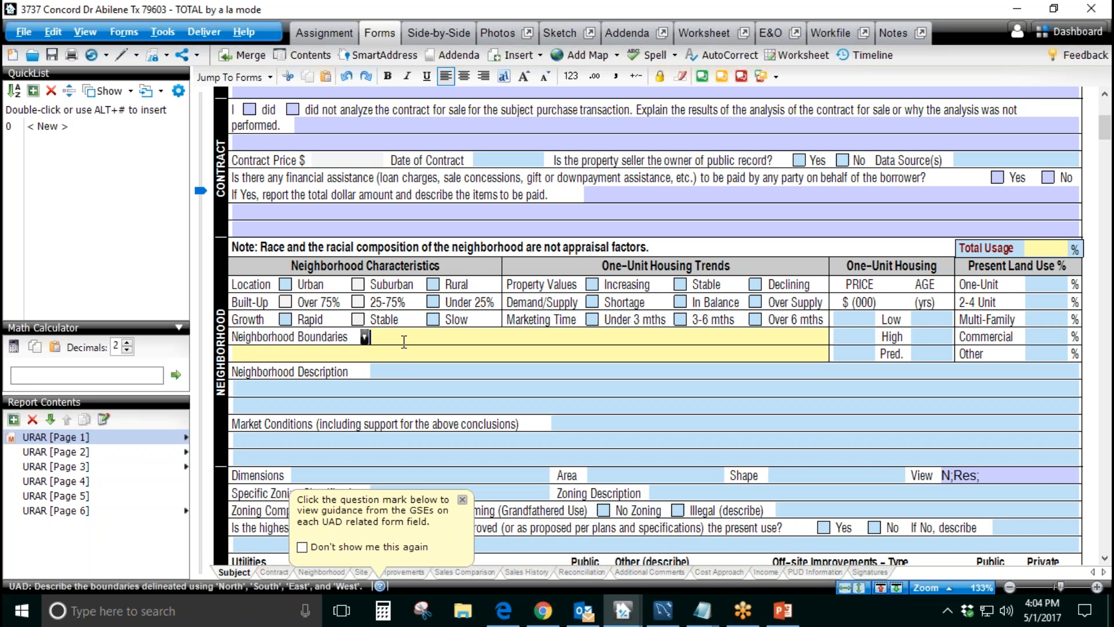
{"action": "left_click", "coordinate": [398, 372]}
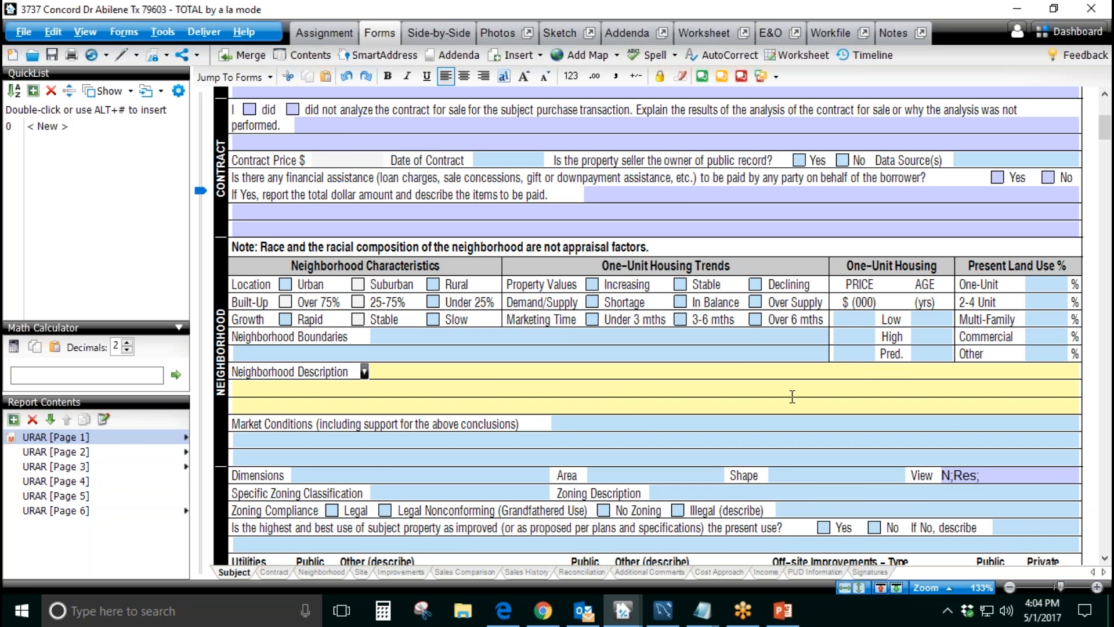
Step: Examine the Effective Age and Year Built entries in the improvements section's general description
{"action": "scroll", "coordinate": [792, 397], "scroll_direction": "down", "scroll_amount": 5}
{"action": "scroll", "coordinate": [792, 397], "scroll_direction": "down", "scroll_amount": 3}
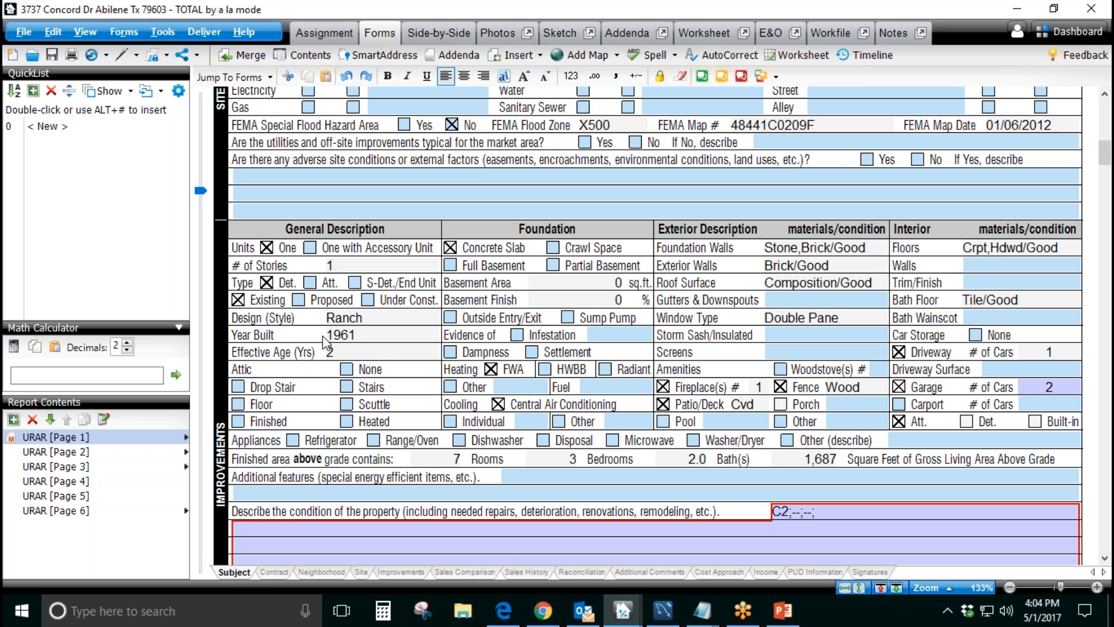
{"action": "left_click", "coordinate": [364, 350]}
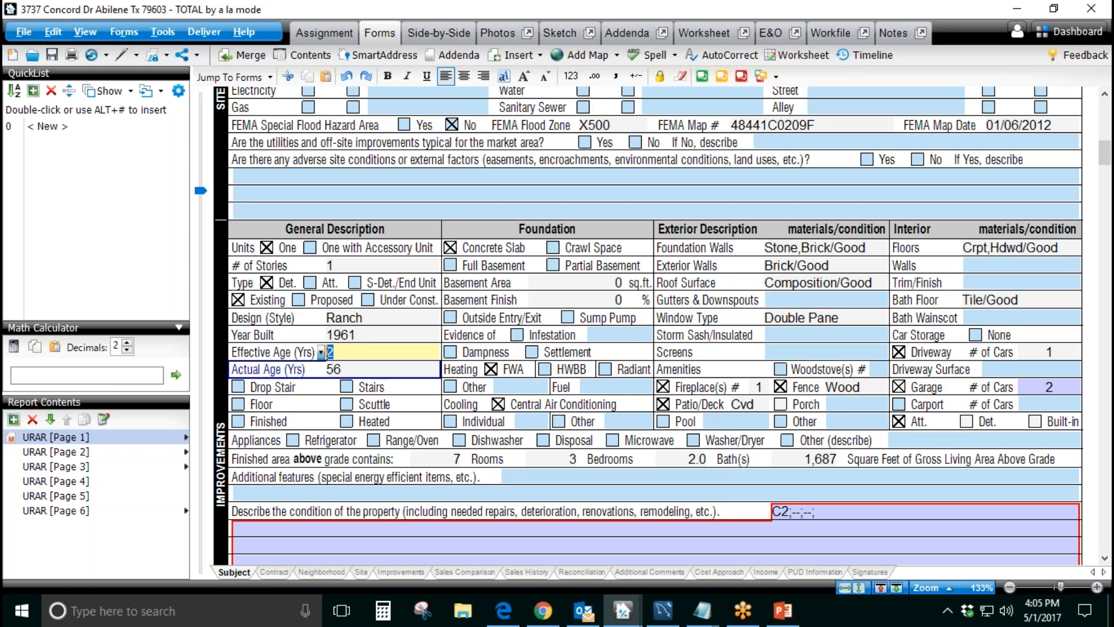
{"action": "left_click", "coordinate": [405, 332]}
{"action": "left_click_drag", "start_coordinate": [376, 336], "coordinate": [324, 335]}
Step: Examine the subject column of the sales comparison grid, including garage/carport, actual age, design and quality, and dismiss the mail notification
{"action": "scroll", "coordinate": [390, 332], "scroll_direction": "down", "scroll_amount": 15}
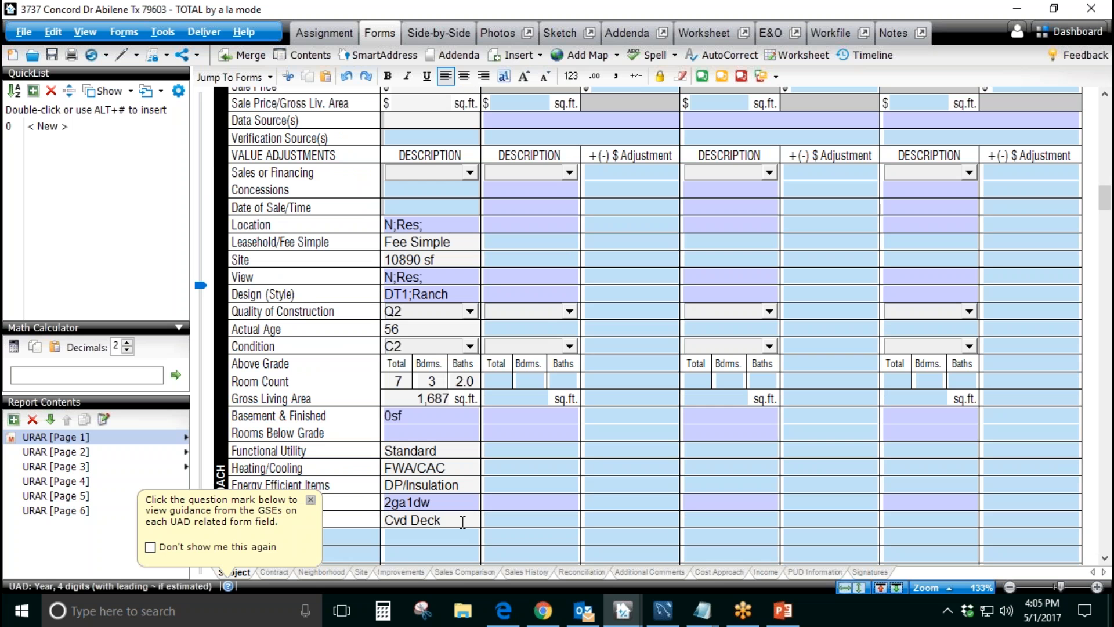
{"action": "left_click", "coordinate": [540, 502]}
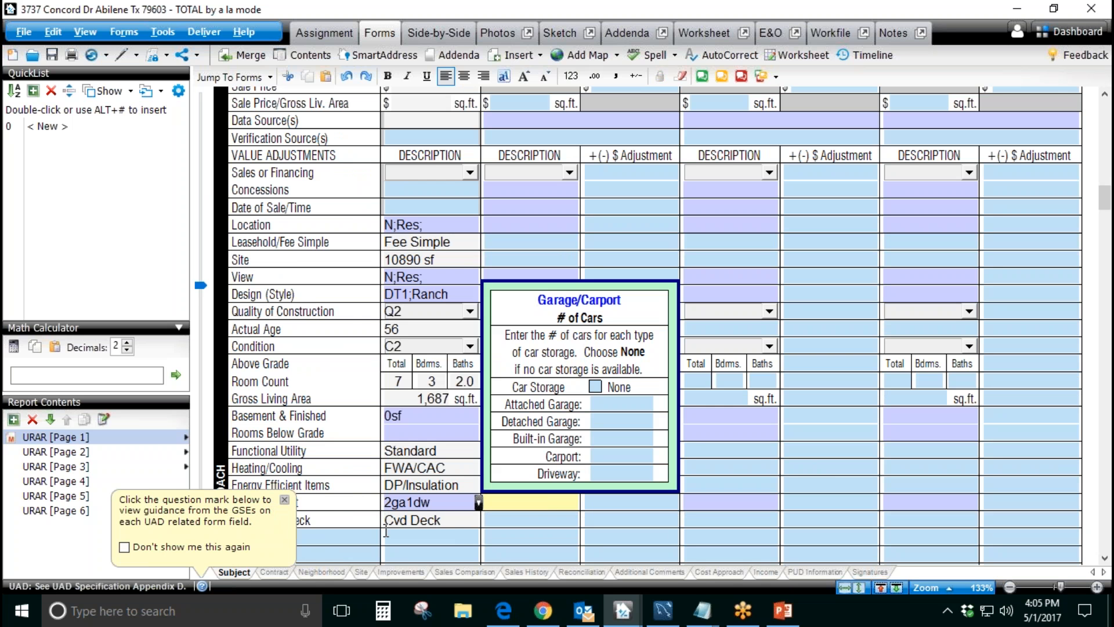
{"action": "left_click", "coordinate": [763, 464]}
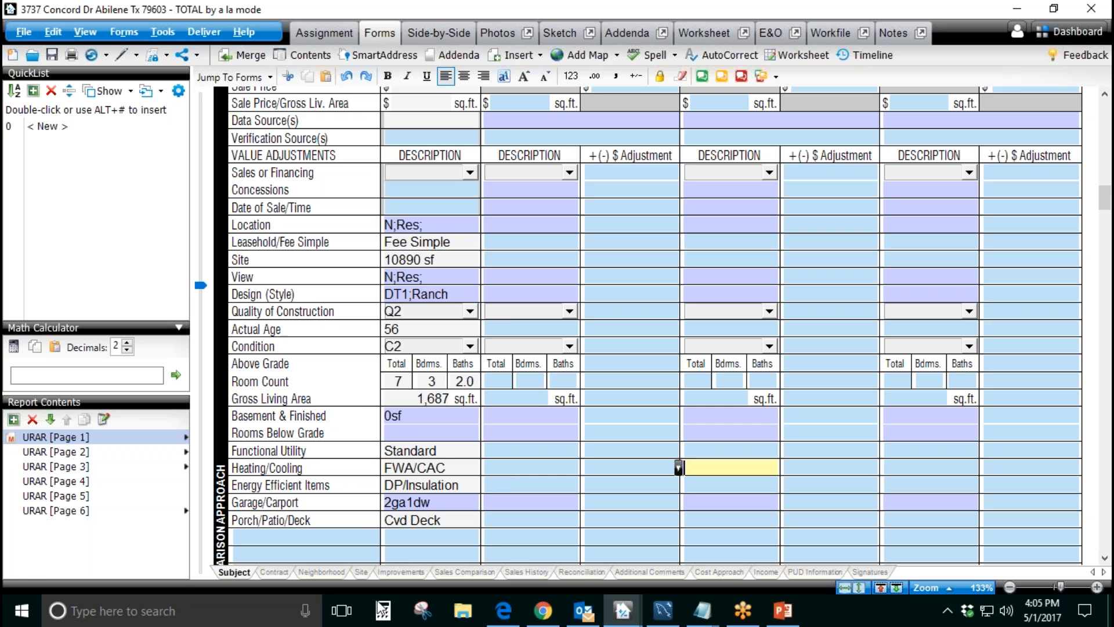
{"action": "left_click_drag", "start_coordinate": [400, 329], "coordinate": [393, 329]}
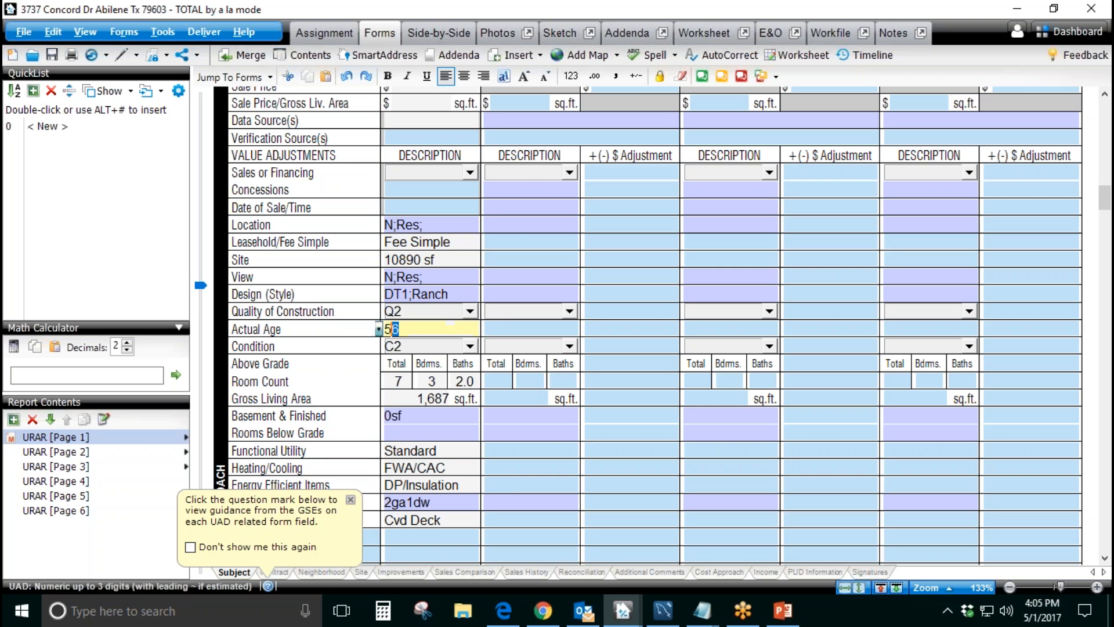
{"action": "left_click", "coordinate": [523, 294]}
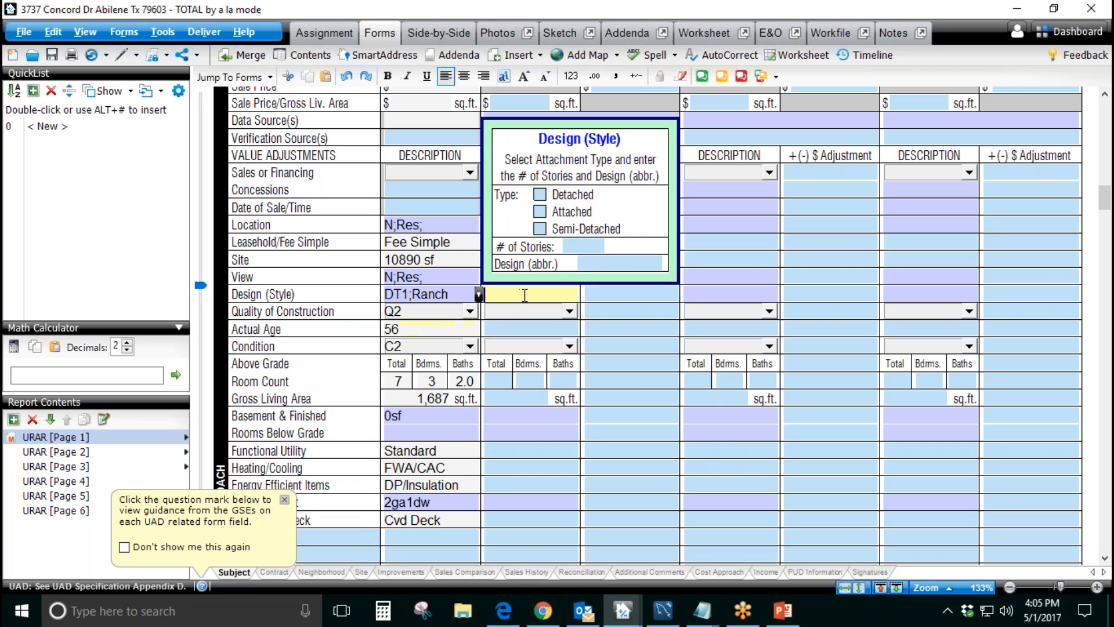
{"action": "left_click", "coordinate": [617, 315]}
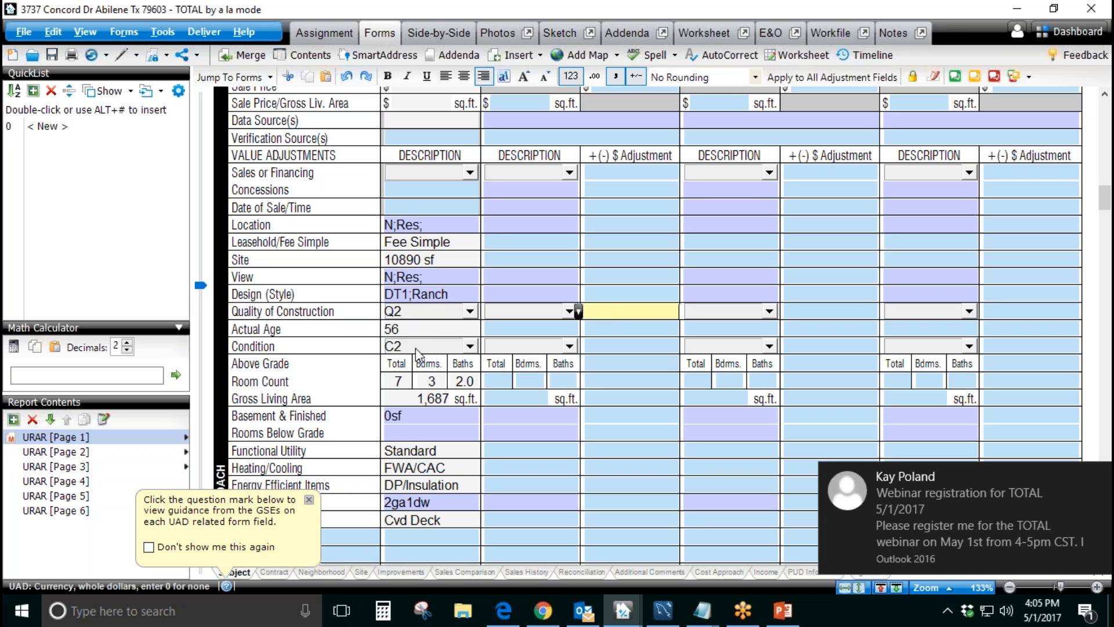
{"action": "left_click", "coordinate": [1097, 477]}
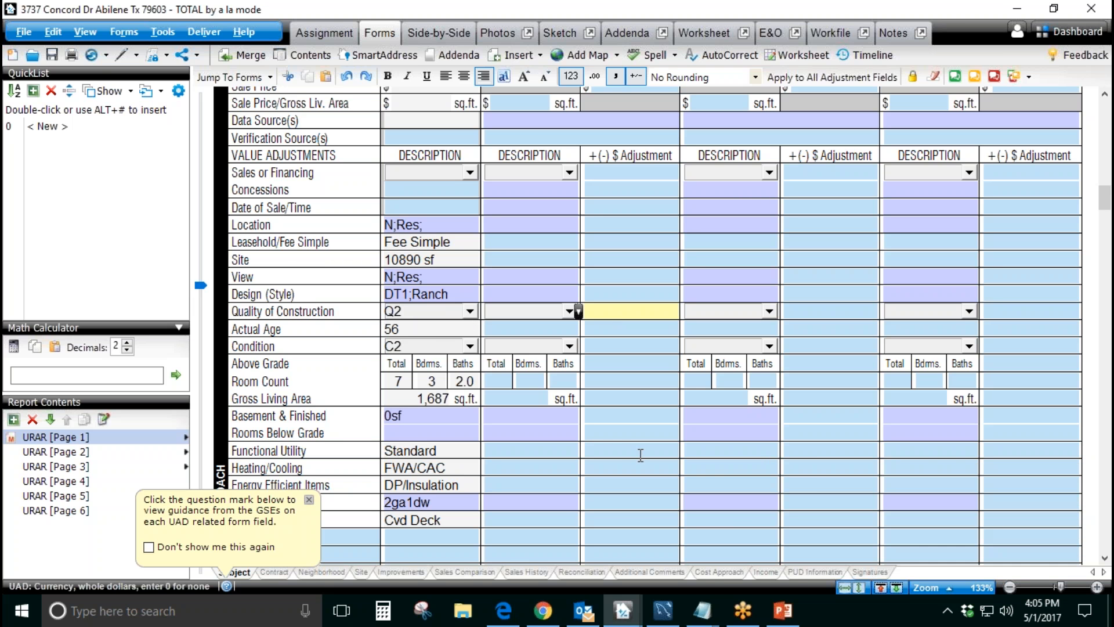
Step: Return to the beginning of page 1 and review the contract analysis, legal description, property address and city fields
{"action": "scroll", "coordinate": [591, 454], "scroll_direction": "up", "scroll_amount": 15}
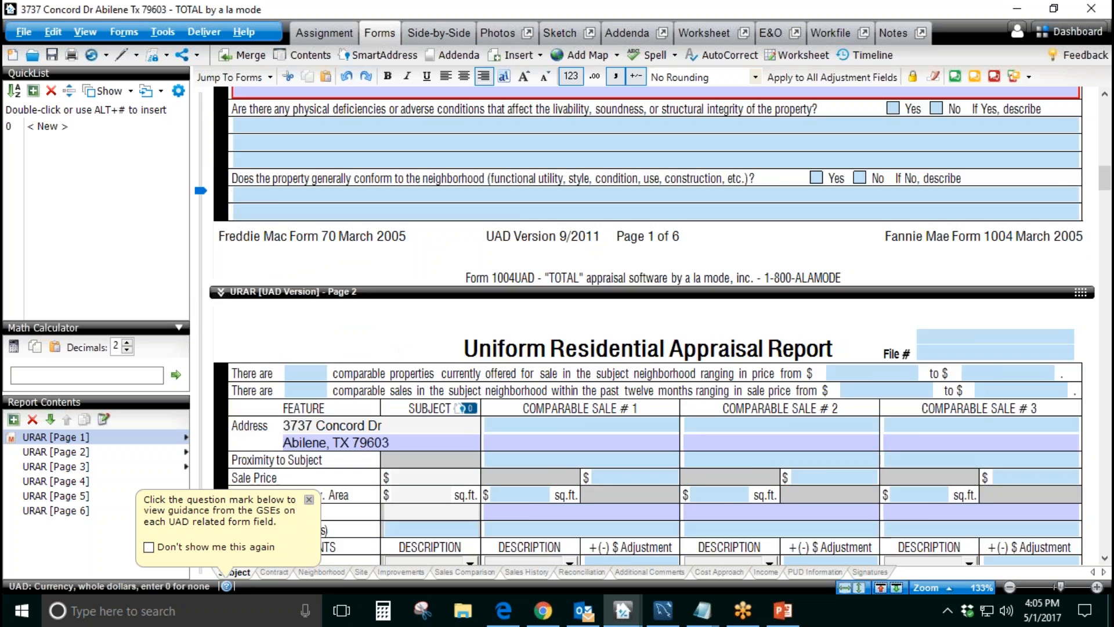
{"action": "scroll", "coordinate": [654, 324], "scroll_direction": "up", "scroll_amount": 10}
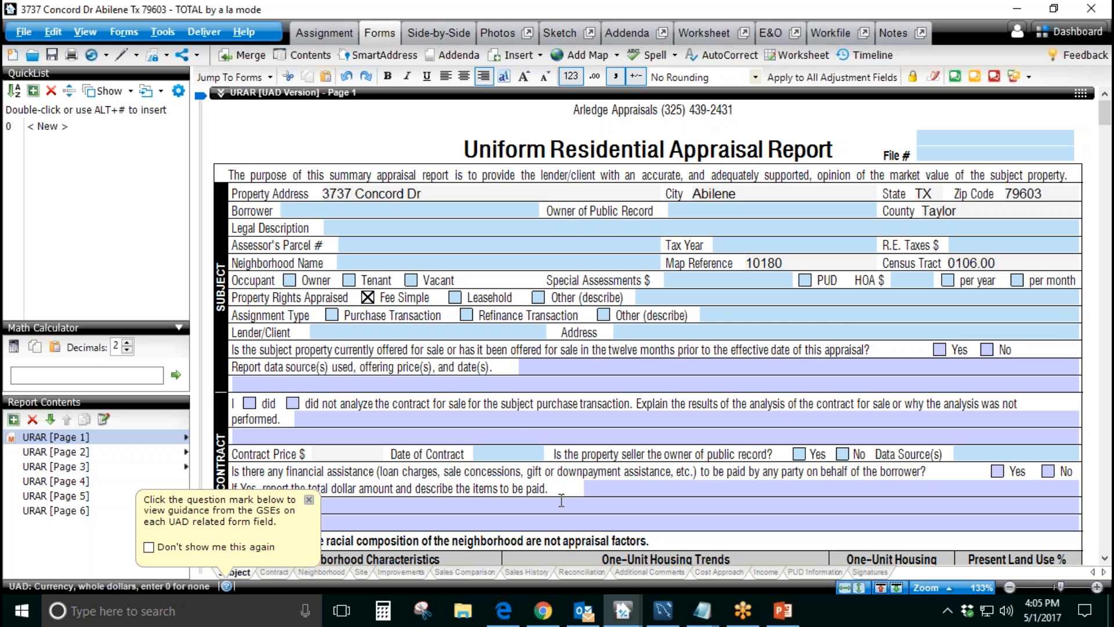
{"action": "left_click", "coordinate": [523, 434]}
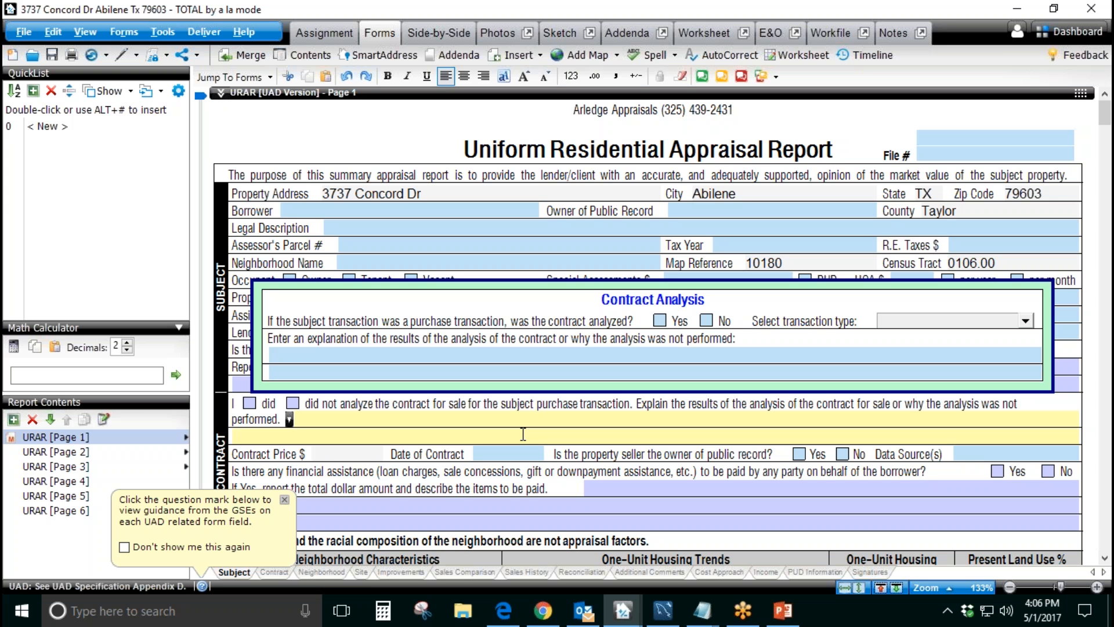
{"action": "left_click", "coordinate": [489, 228]}
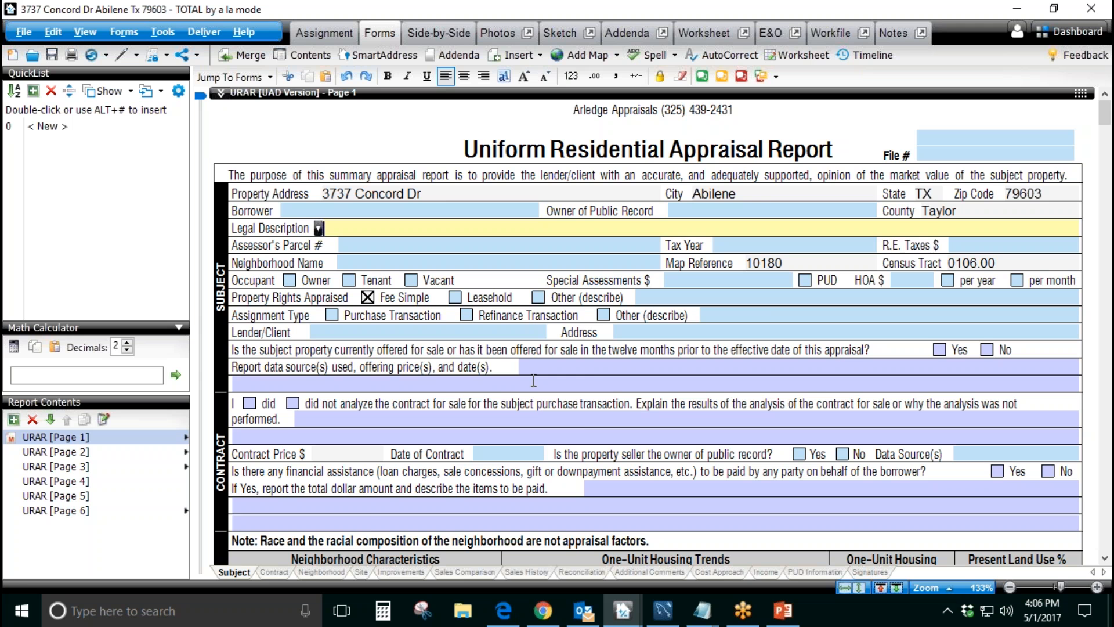
{"action": "left_click", "coordinate": [441, 194]}
{"action": "left_click", "coordinate": [757, 190]}
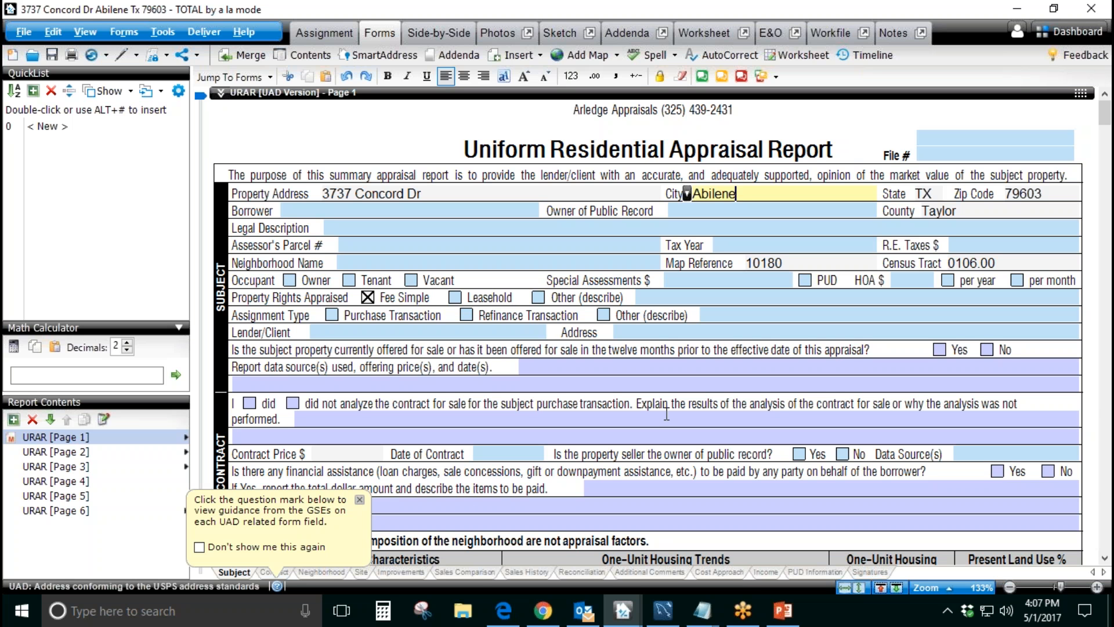
Step: Open the subject property's MLS export from the recent files in File Explorer and maximize it in Excel
{"action": "left_click", "coordinate": [462, 610]}
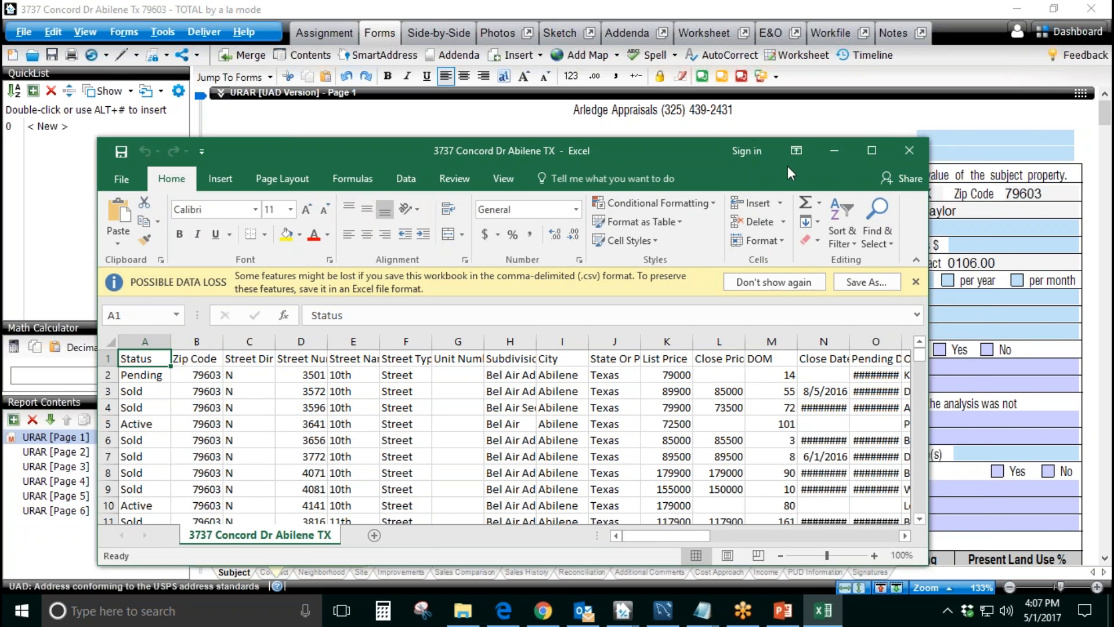
{"action": "left_click", "coordinate": [869, 153]}
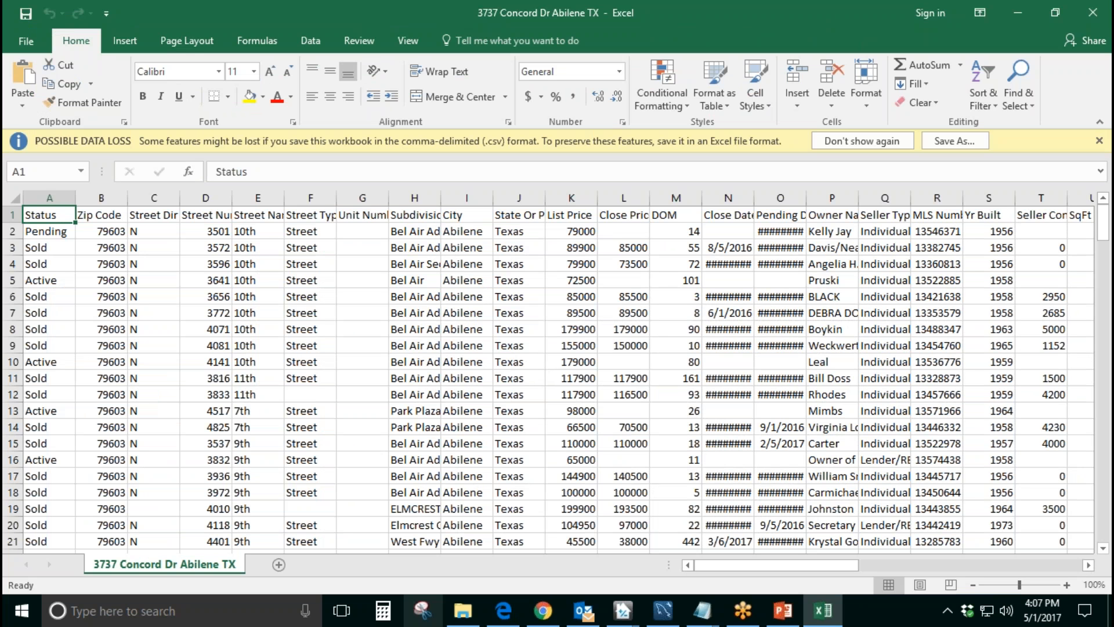
{"action": "left_click_drag", "start_coordinate": [1, 155], "coordinate": [604, 149]}
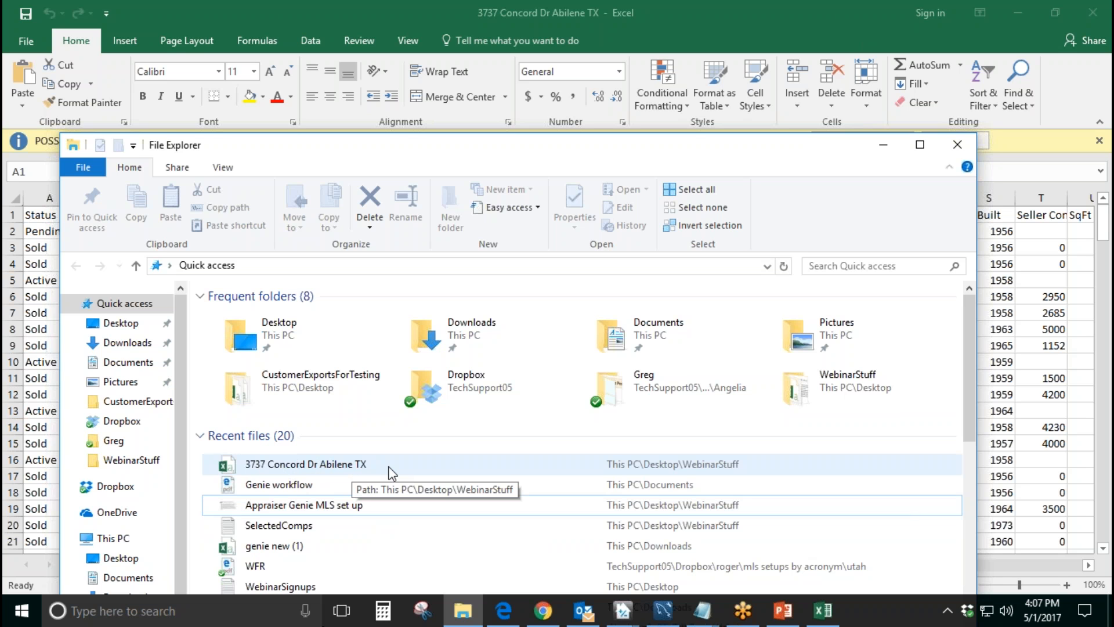
{"action": "left_click_drag", "start_coordinate": [757, 151], "coordinate": [1, 200]}
{"action": "left_click", "coordinate": [439, 8]}
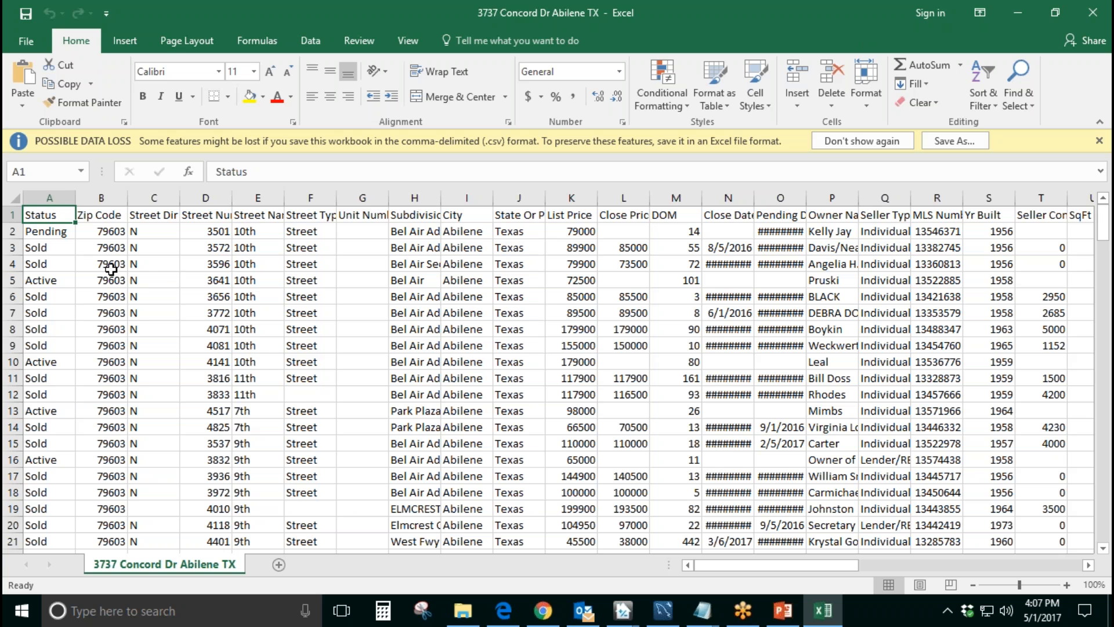
Step: Check the Zip Code, Street Dir Prefix, Street Number, Street Name and Street Type headings in row 1
{"action": "left_click", "coordinate": [89, 214]}
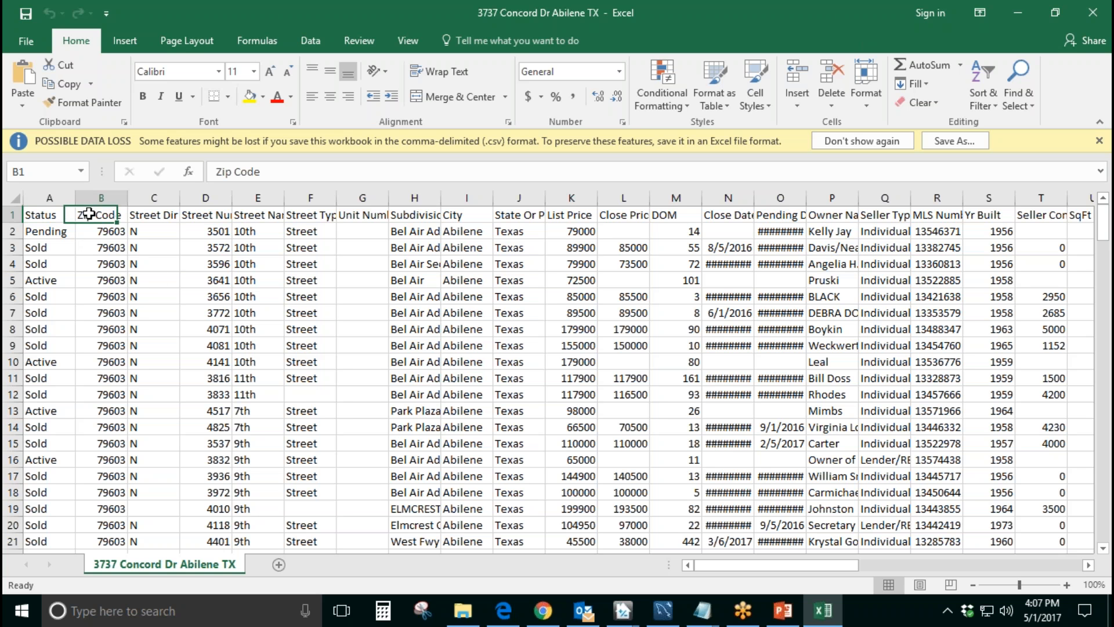
{"action": "left_click", "coordinate": [141, 214]}
{"action": "left_click", "coordinate": [218, 215]}
{"action": "left_click", "coordinate": [247, 216]}
{"action": "left_click", "coordinate": [311, 218]}
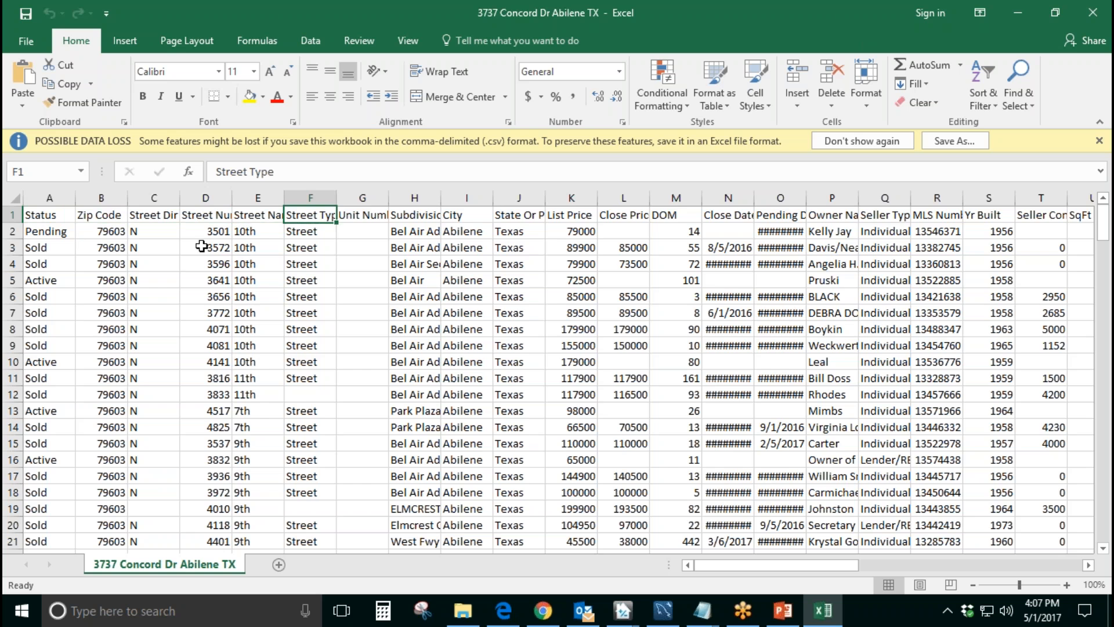
Step: Select the whole worksheet and autofit all column widths to their contents
{"action": "left_click", "coordinate": [32, 213]}
{"action": "key", "text": "ctrl+a"}
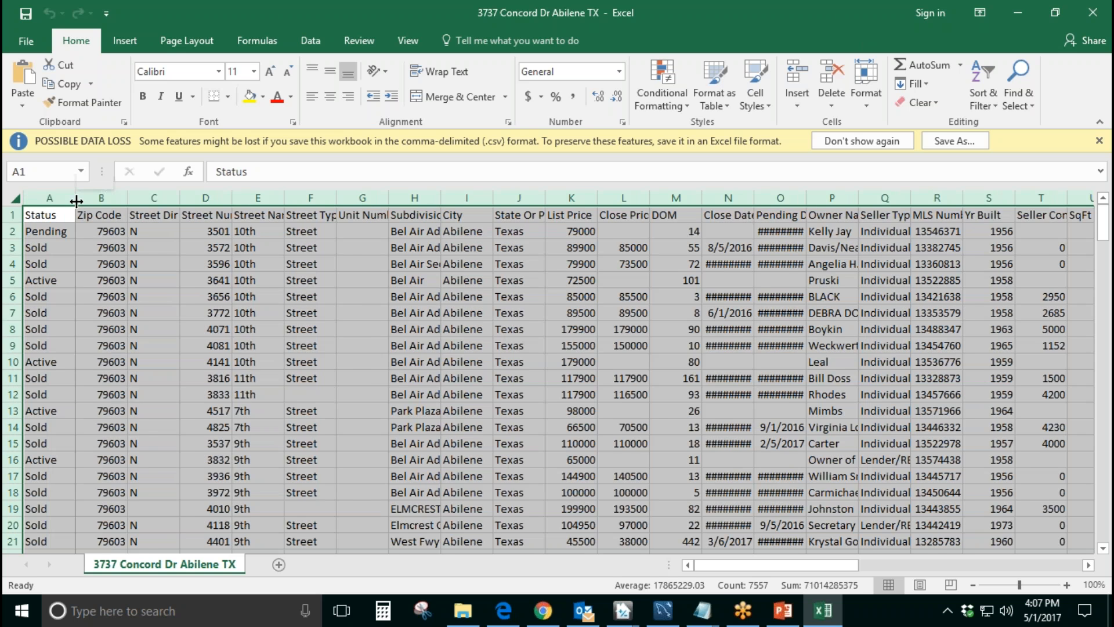
{"action": "double_click", "coordinate": [76, 201]}
Step: Review the order of the export's headings from Status and Zip Code through Street Name
{"action": "left_click", "coordinate": [183, 214]}
{"action": "left_click", "coordinate": [256, 214]}
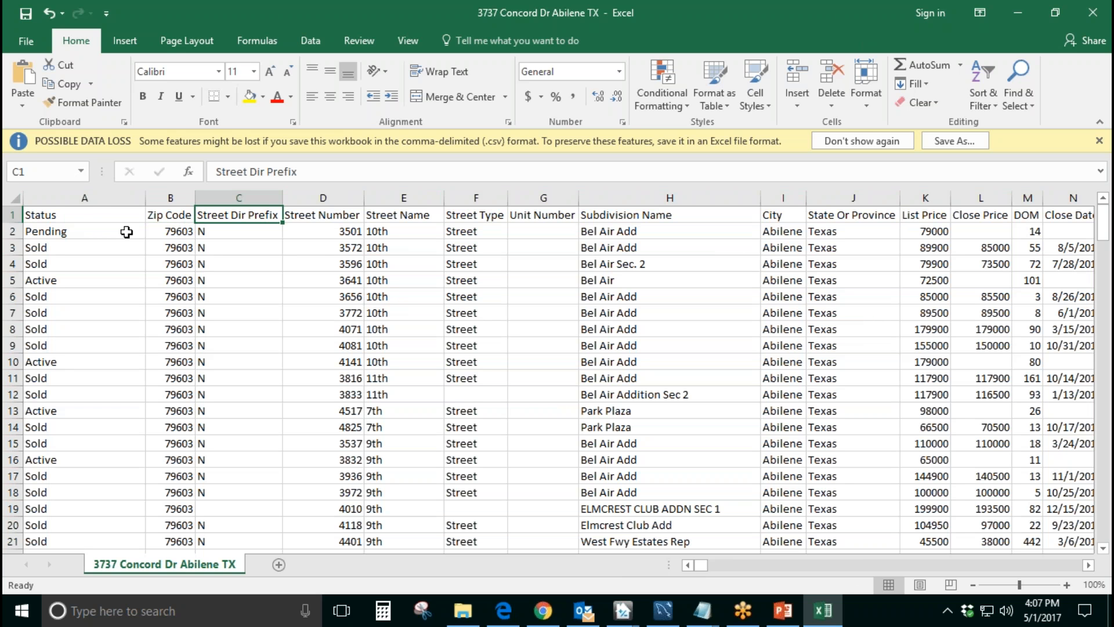
{"action": "left_click", "coordinate": [99, 215]}
{"action": "left_click", "coordinate": [177, 220]}
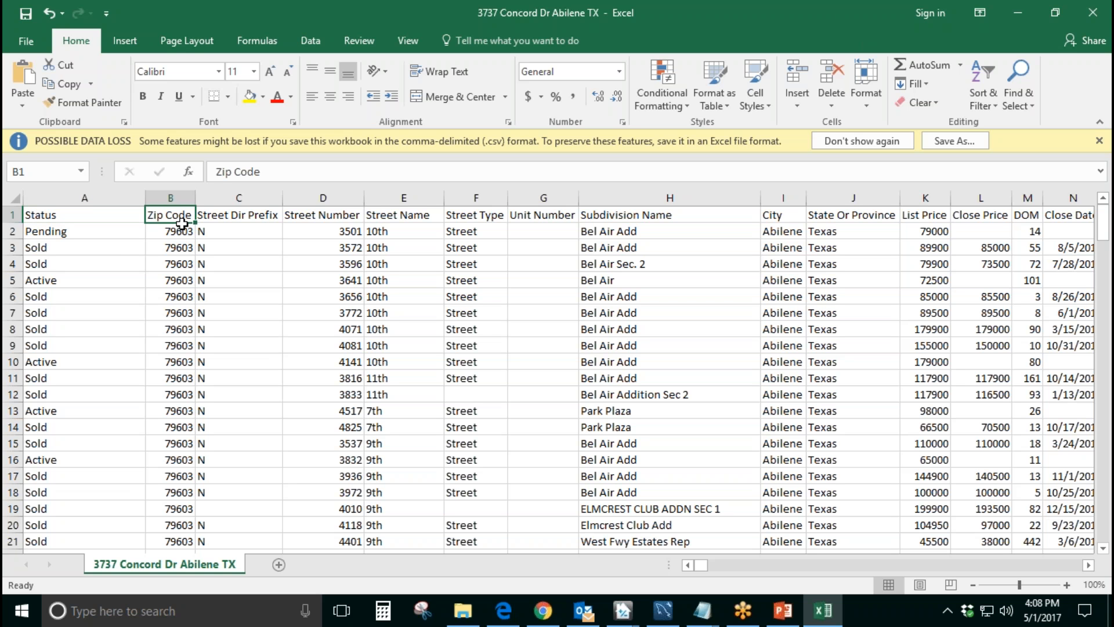
{"action": "left_click", "coordinate": [85, 216]}
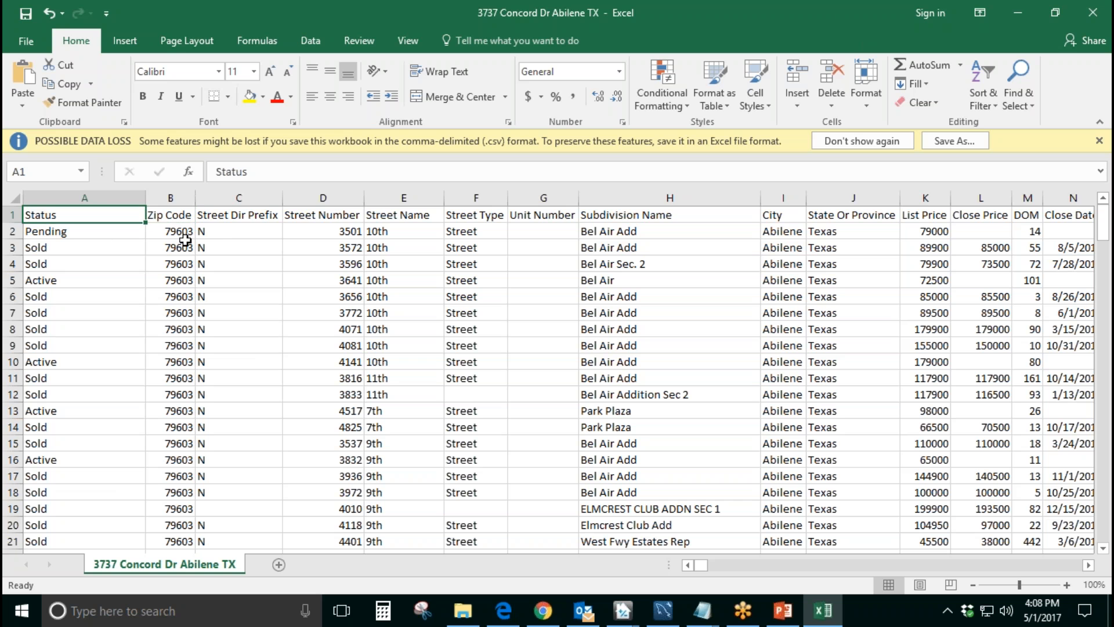
{"action": "left_click", "coordinate": [167, 214]}
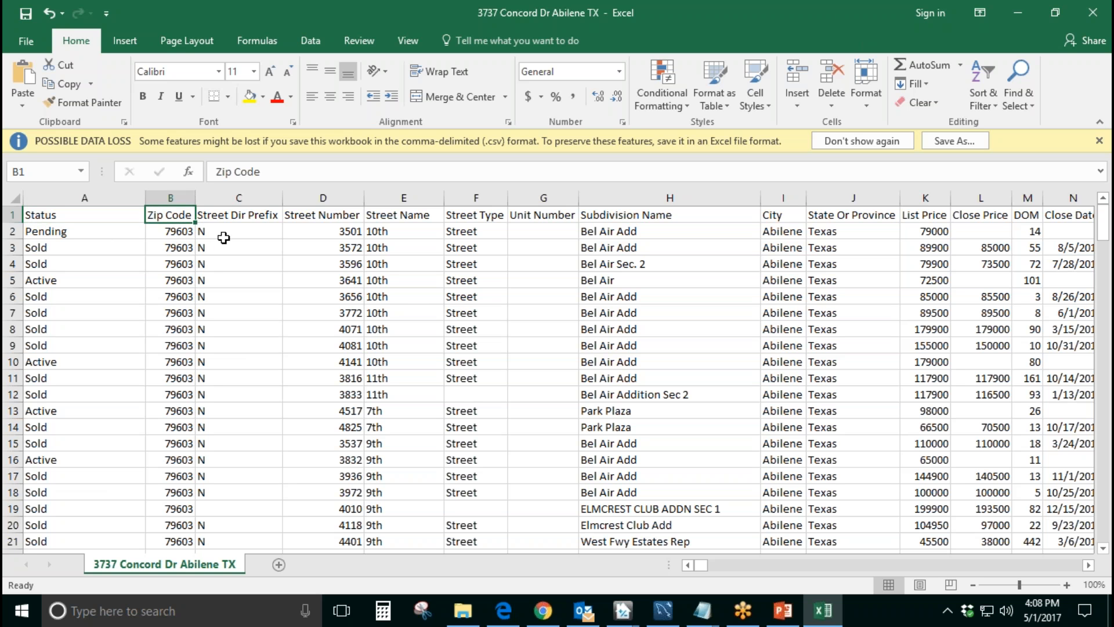
{"action": "left_click", "coordinate": [231, 214]}
{"action": "left_click", "coordinate": [299, 215]}
{"action": "left_click", "coordinate": [410, 217]}
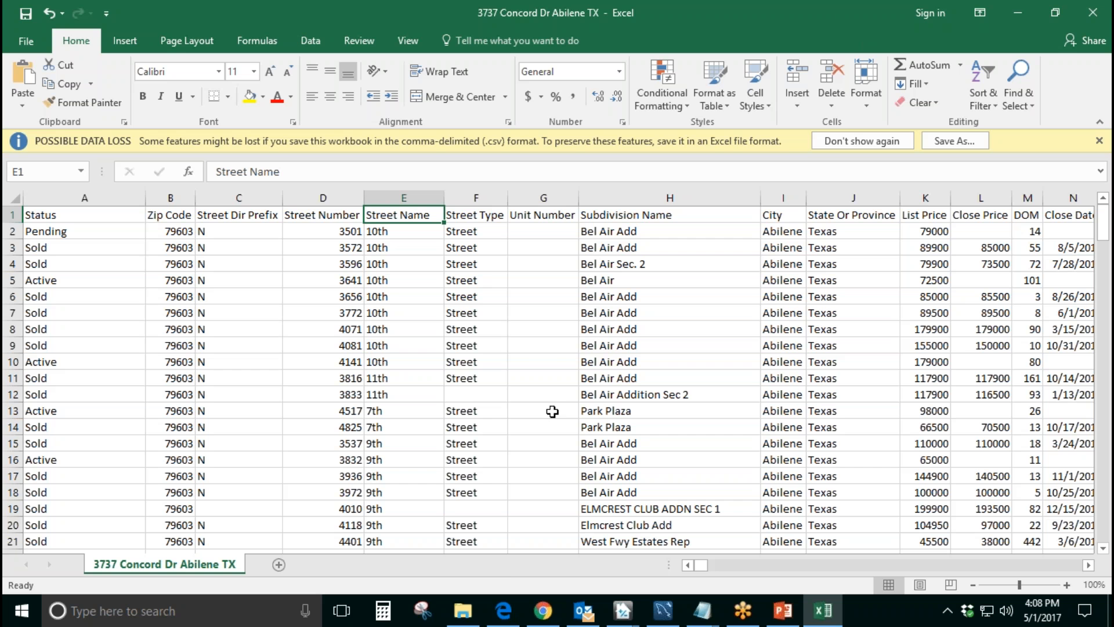
Step: Minimize the Excel export, switch back to TOTAL and launch the TOTAL Store from the Dashboard
{"action": "double_click", "coordinate": [674, 5]}
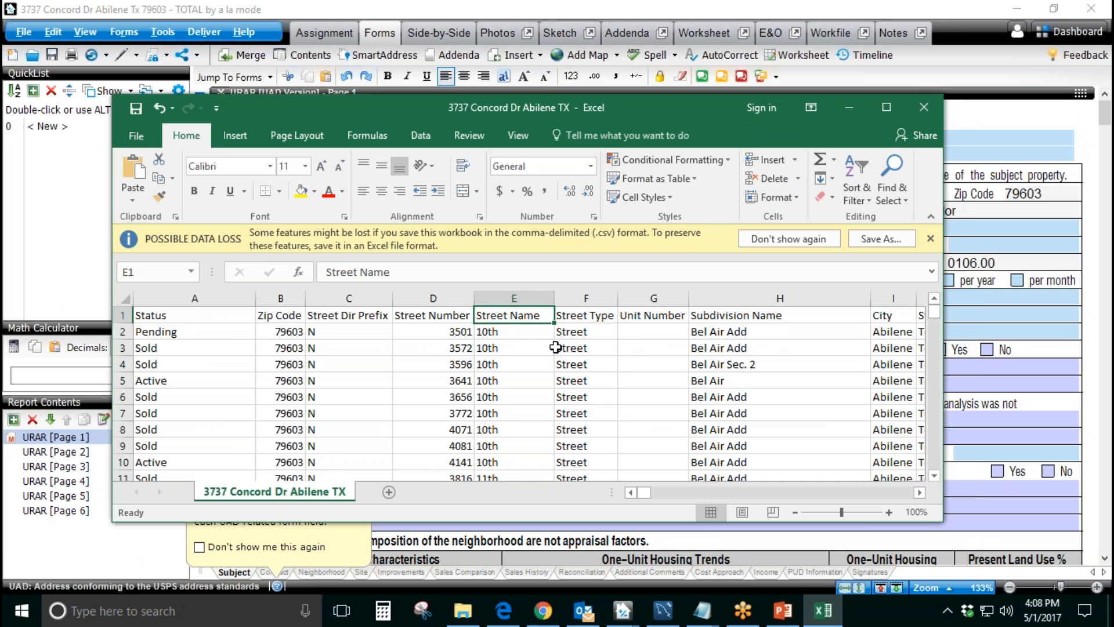
{"action": "left_click_drag", "start_coordinate": [707, 105], "coordinate": [615, 103]}
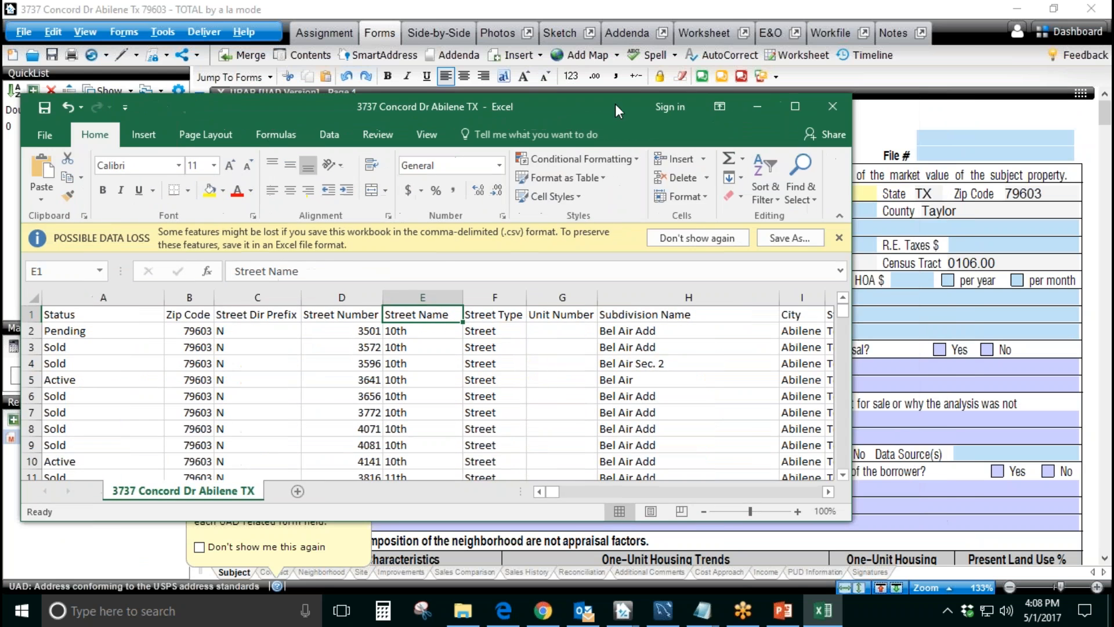
{"action": "left_click", "coordinate": [754, 105]}
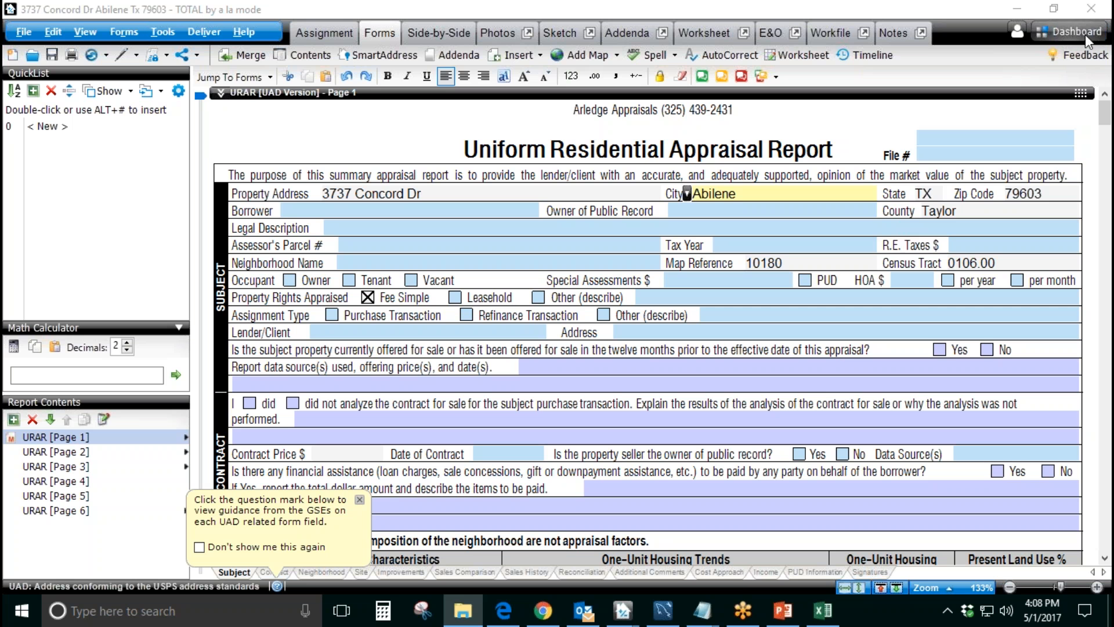
{"action": "left_click", "coordinate": [1069, 32]}
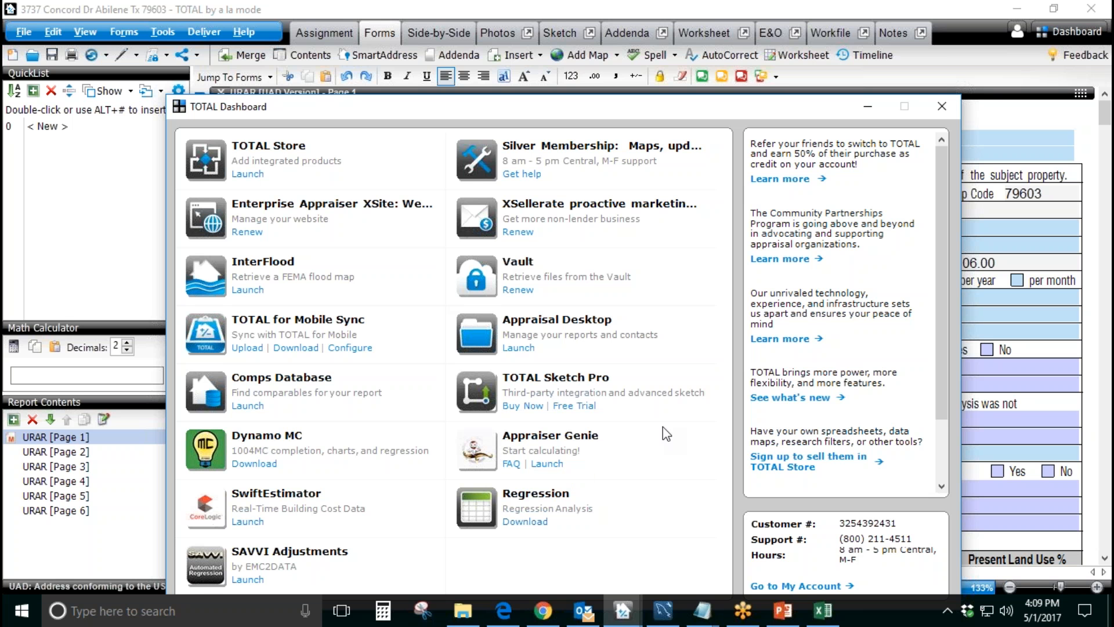
{"action": "left_click", "coordinate": [258, 176]}
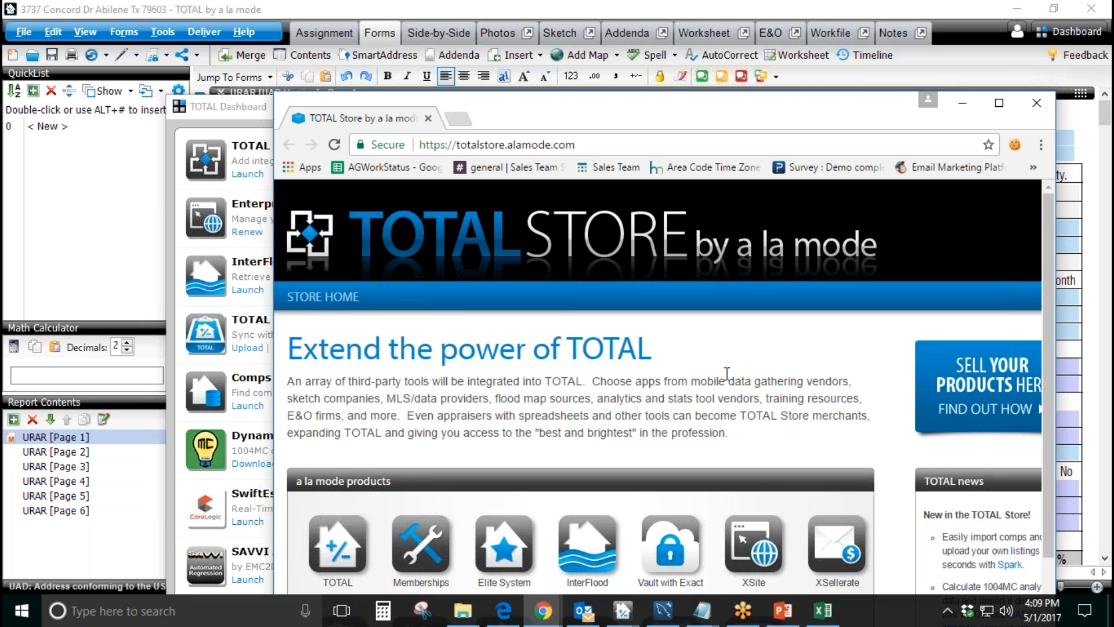
Step: Open the Appraiser Genie product page from the TOTAL Store's partner products and review its purchase options
{"action": "scroll", "coordinate": [727, 374], "scroll_direction": "down", "scroll_amount": 8}
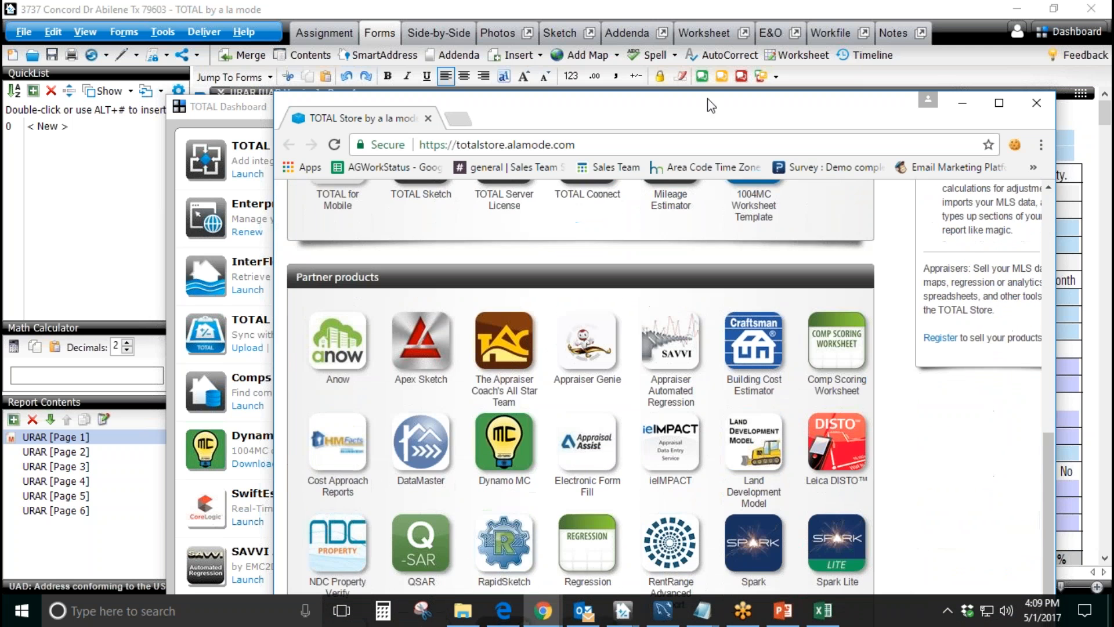
{"action": "left_click_drag", "start_coordinate": [685, 98], "coordinate": [667, 64]}
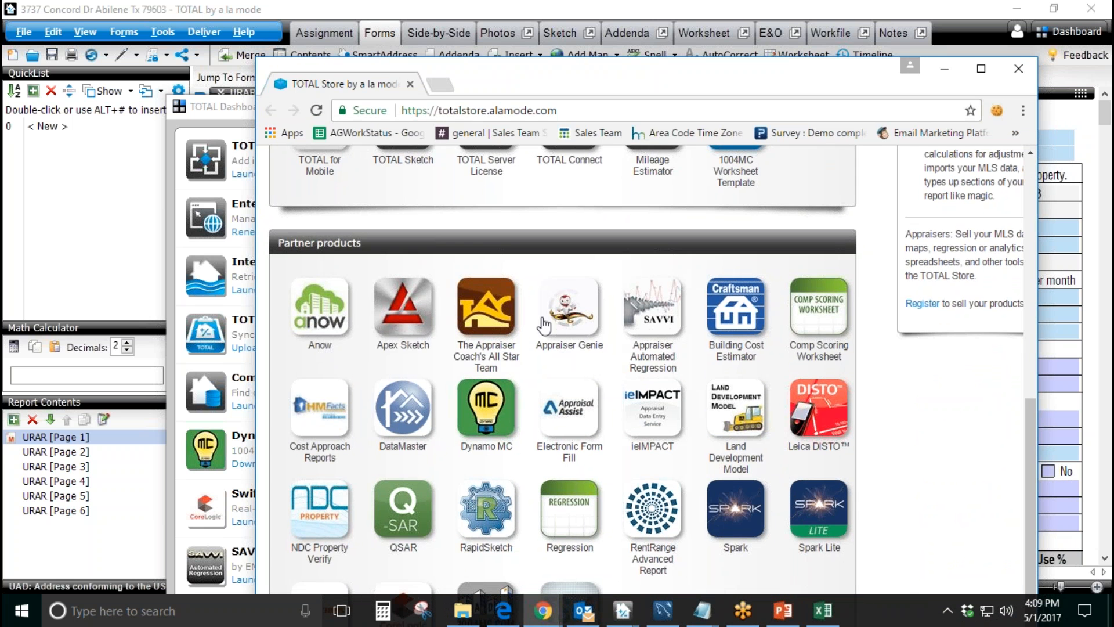
{"action": "left_click", "coordinate": [561, 320]}
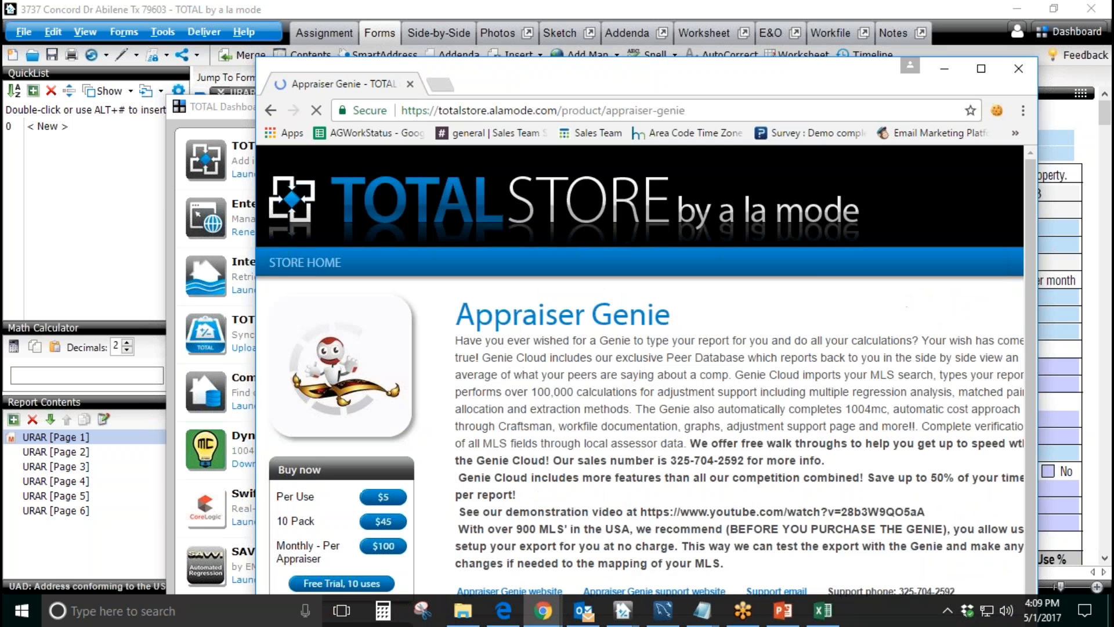
{"action": "scroll", "coordinate": [337, 334], "scroll_direction": "down", "scroll_amount": 3}
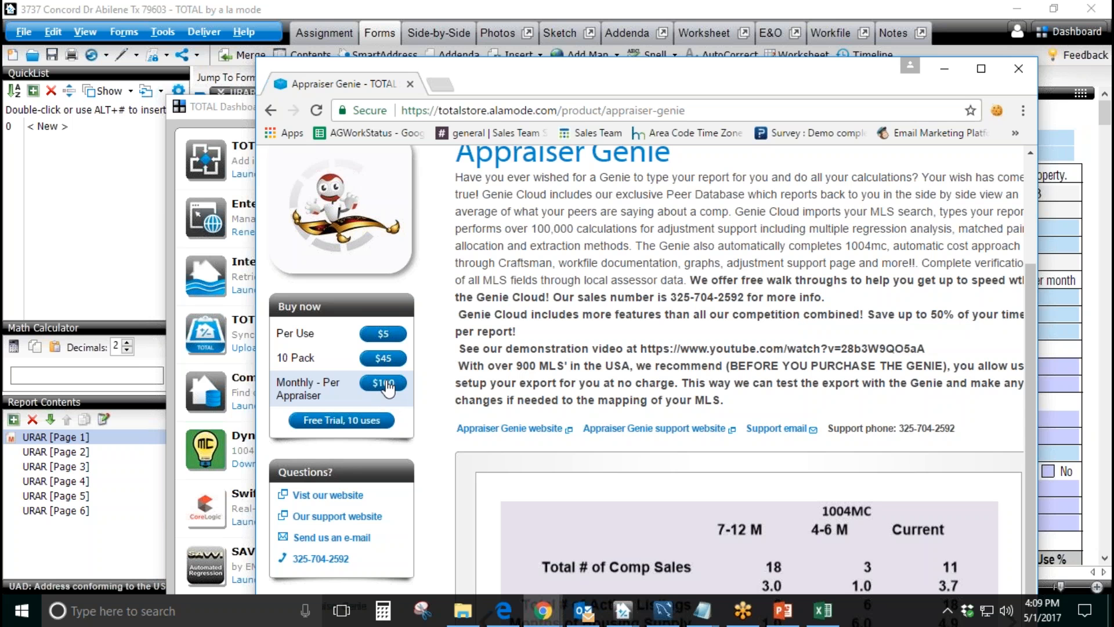
Step: View the a la mode sign-in form for the 10-use free trial and dismiss it without signing in
{"action": "left_click", "coordinate": [337, 427]}
{"action": "left_click", "coordinate": [632, 412]}
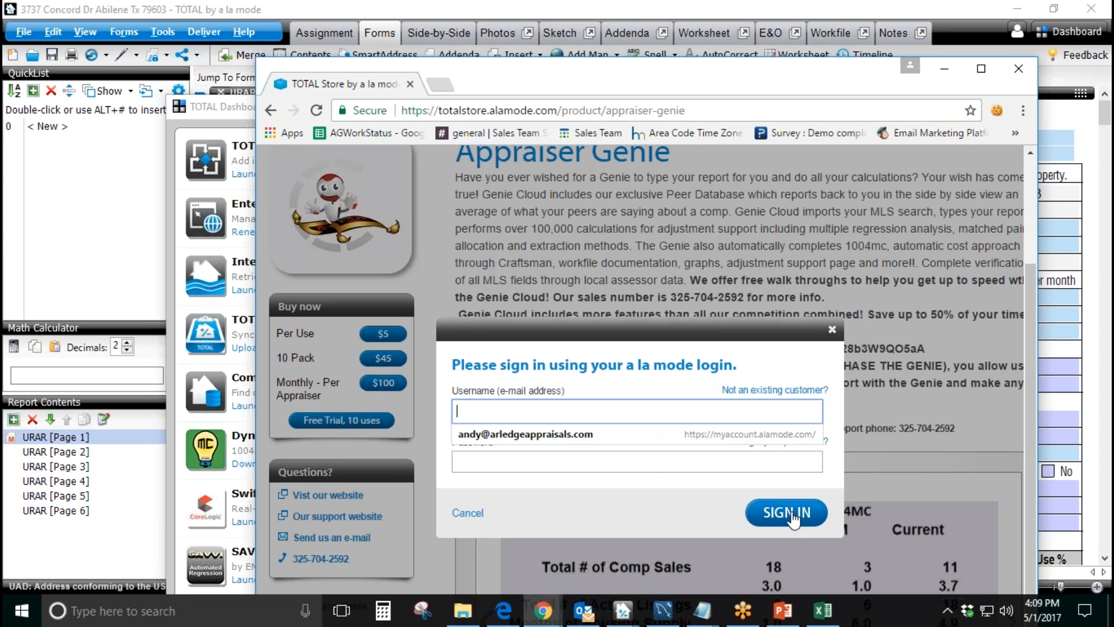
{"action": "left_click", "coordinate": [832, 329]}
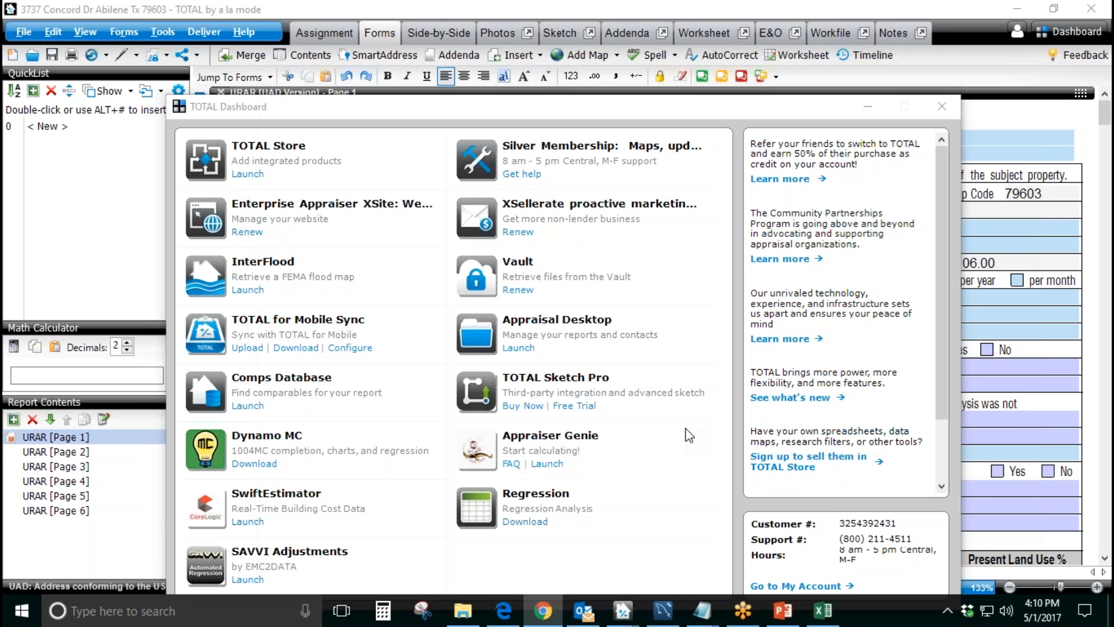
Step: Close the TOTAL Store browser window and the TOTAL Dashboard to return to the appraisal form
{"action": "left_click", "coordinate": [1018, 69]}
{"action": "left_click", "coordinate": [942, 106]}
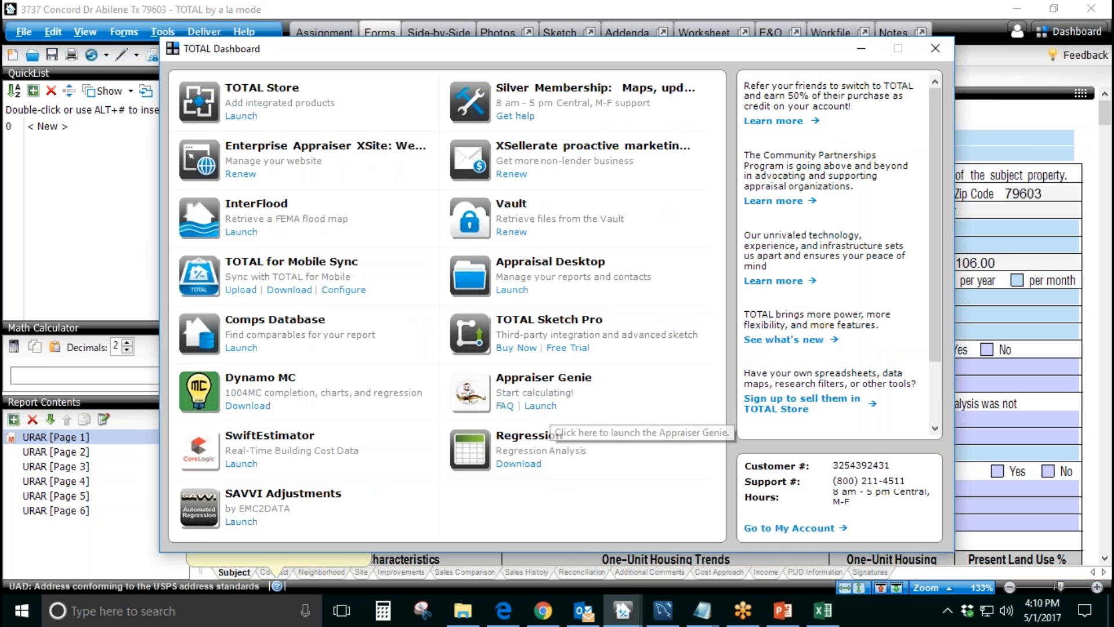
{"action": "left_click", "coordinate": [935, 50]}
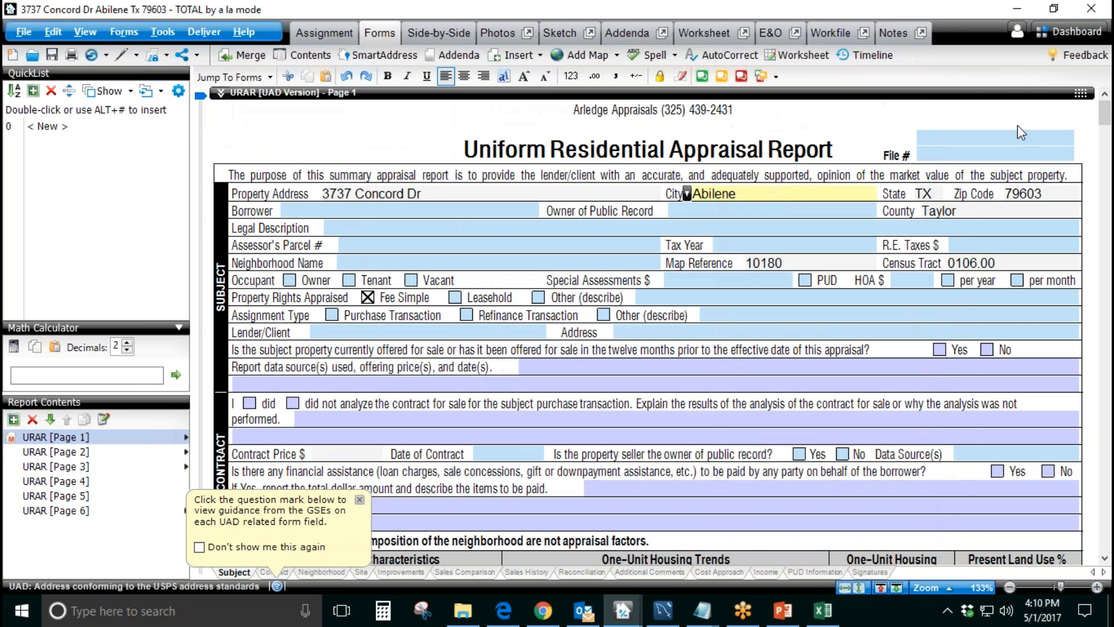
Step: Launch Appraiser Genie from the Dashboard and export the currently opened Abilene report to it
{"action": "left_click", "coordinate": [1071, 31]}
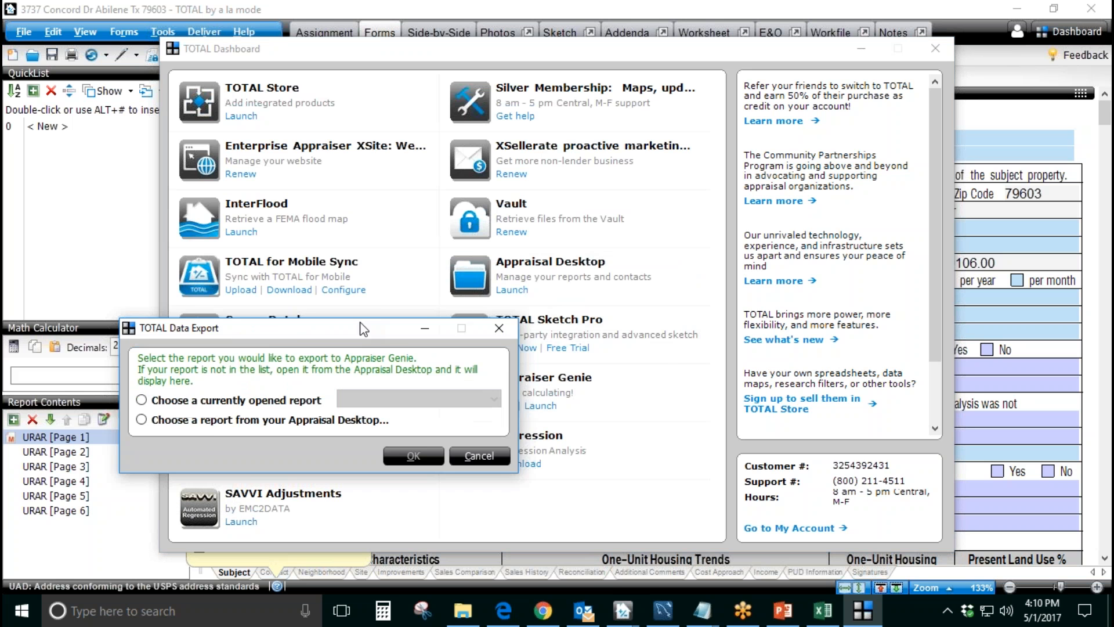
{"action": "left_click", "coordinate": [409, 315]}
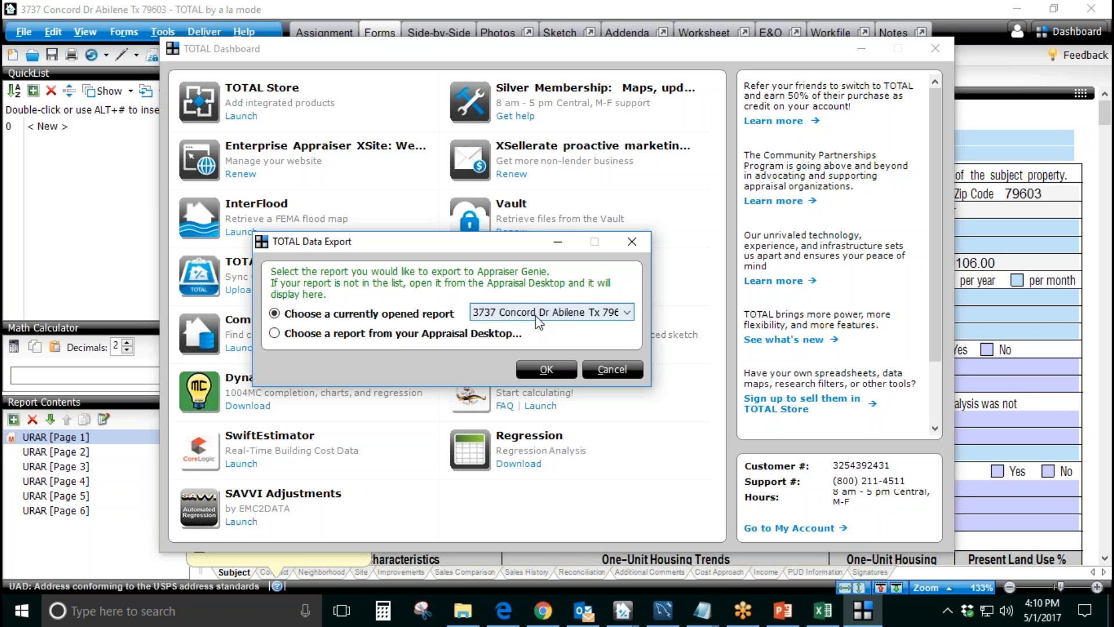
{"action": "left_click", "coordinate": [538, 314]}
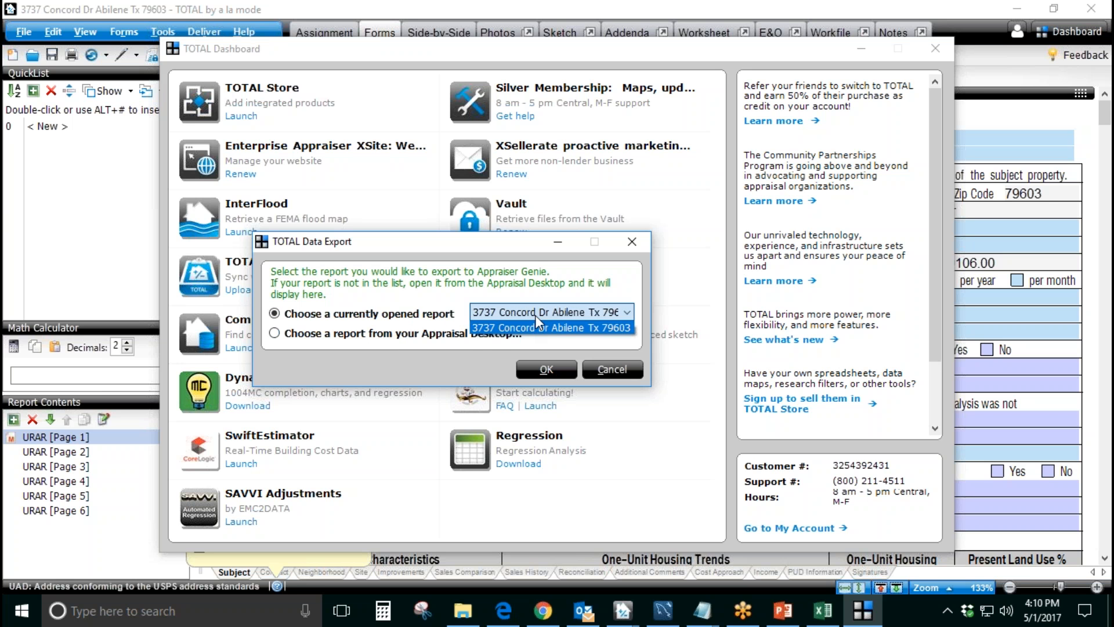
{"action": "left_click", "coordinate": [538, 327]}
{"action": "left_click", "coordinate": [546, 372]}
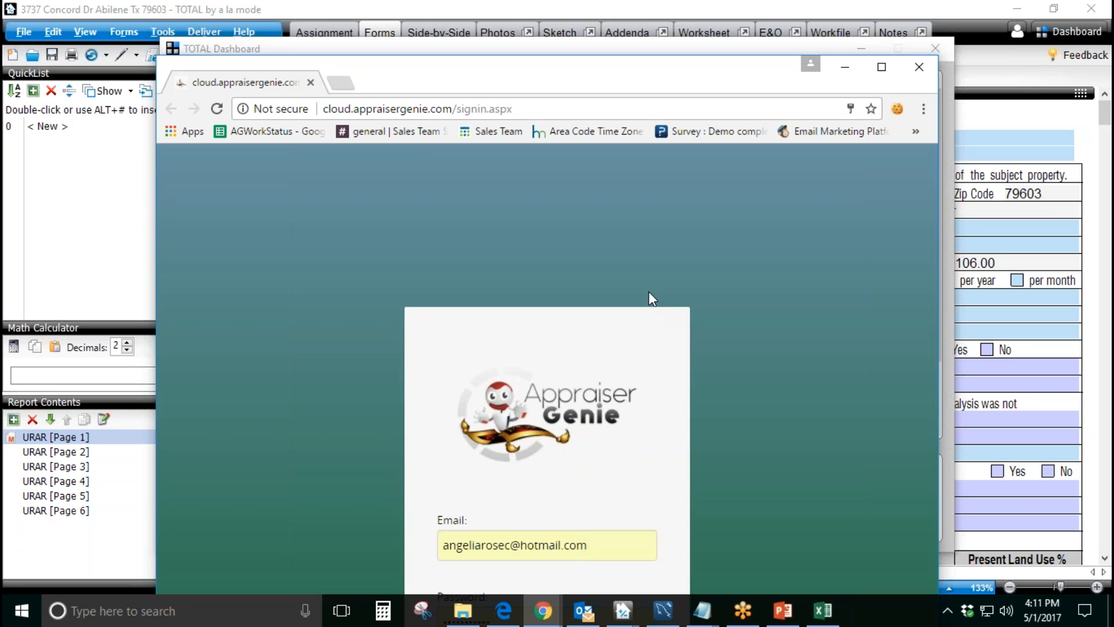
Step: Maximize the Appraiser Genie sign-in window and bring the complete login form into view
{"action": "left_click", "coordinate": [880, 67]}
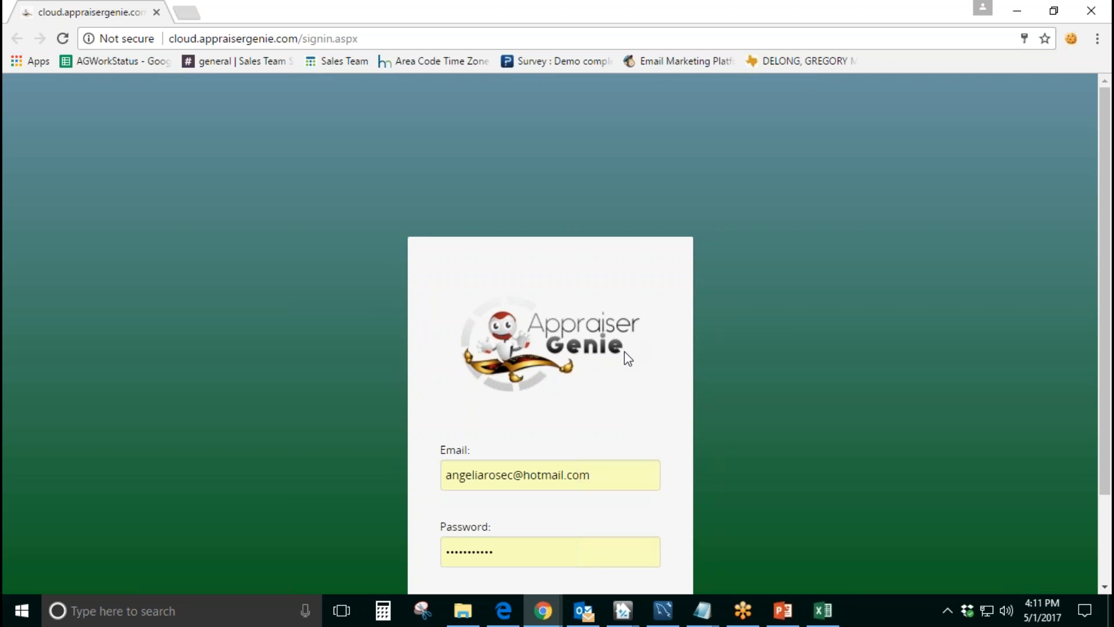
{"action": "scroll", "coordinate": [607, 350], "scroll_direction": "down", "scroll_amount": 2}
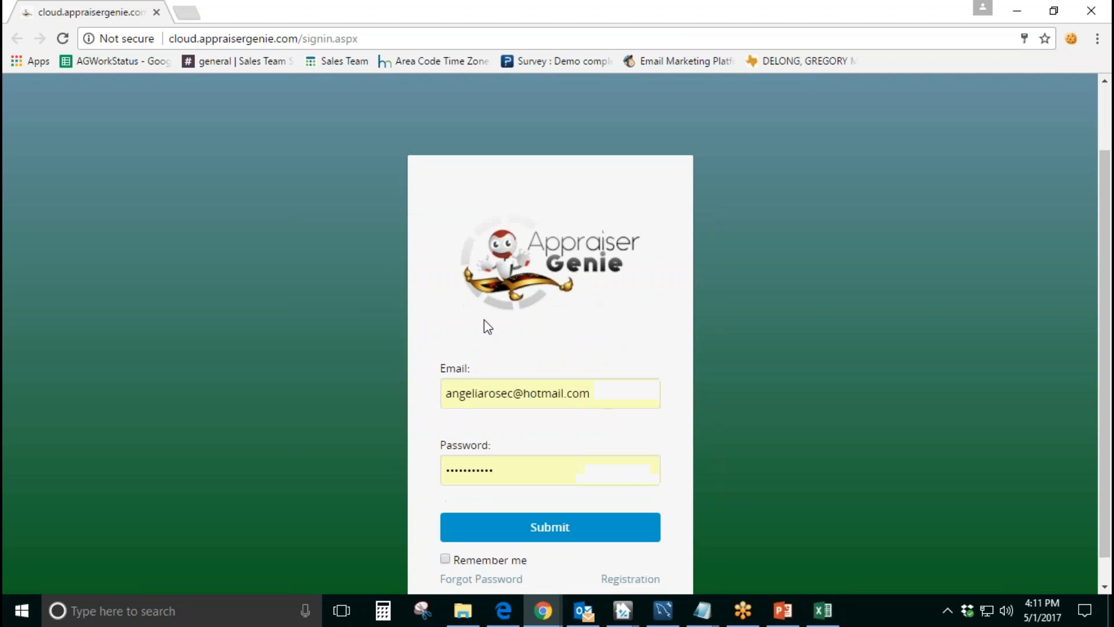
{"action": "scroll", "coordinate": [586, 356], "scroll_direction": "down", "scroll_amount": 1}
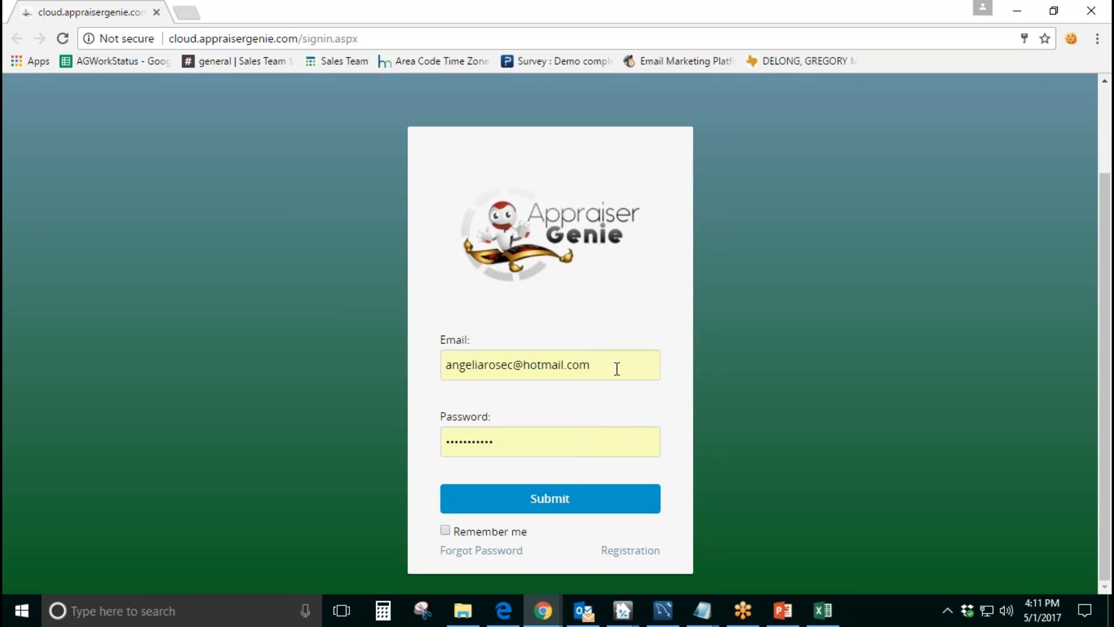
{"action": "left_click", "coordinate": [617, 369]}
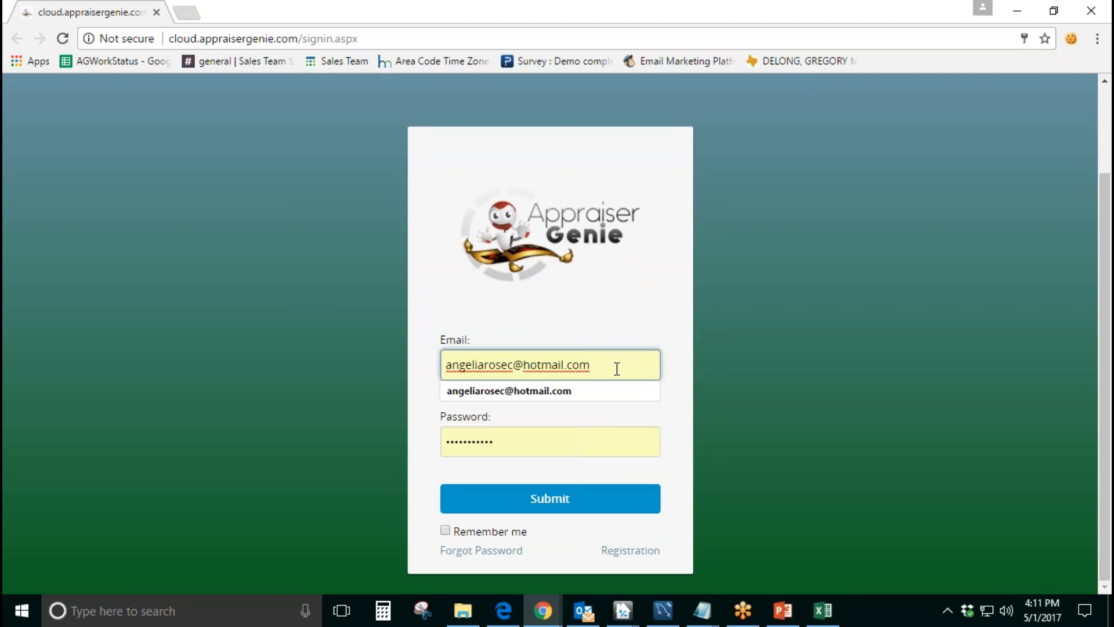
{"action": "left_click", "coordinate": [622, 315]}
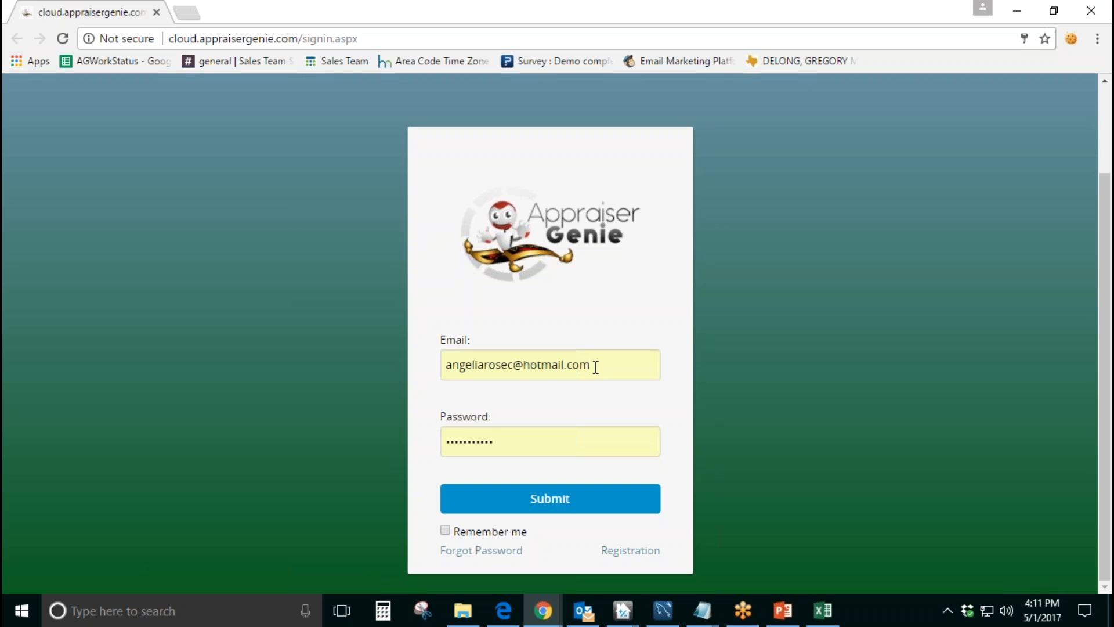
Step: Replace the prefilled login email by entering the account's email address again
{"action": "left_click_drag", "start_coordinate": [595, 368], "coordinate": [395, 373]}
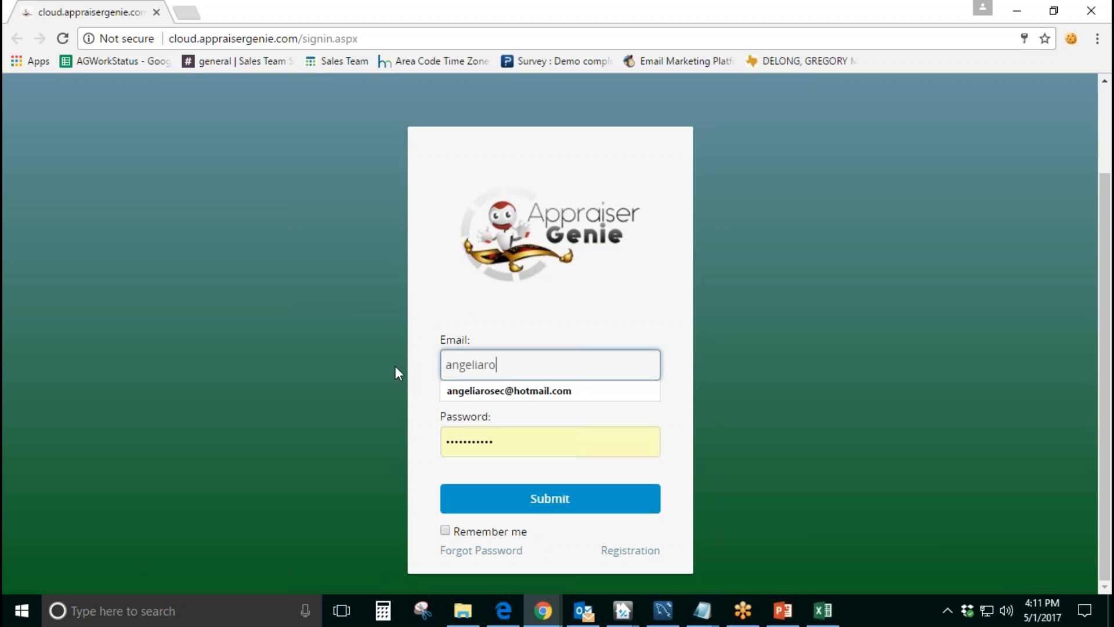
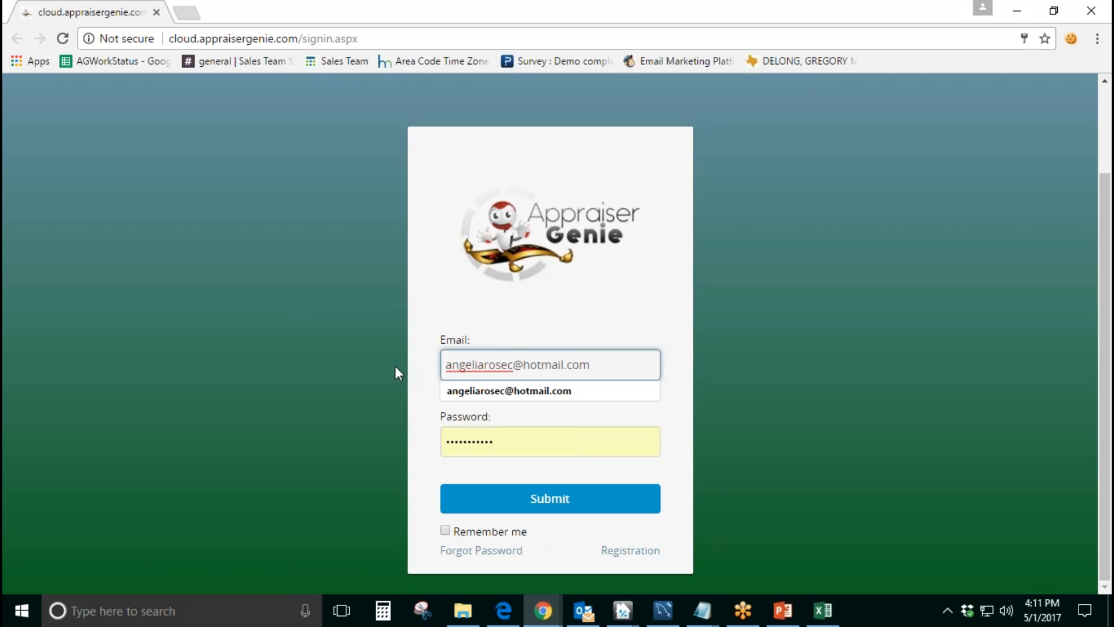
{"action": "left_click", "coordinate": [395, 367]}
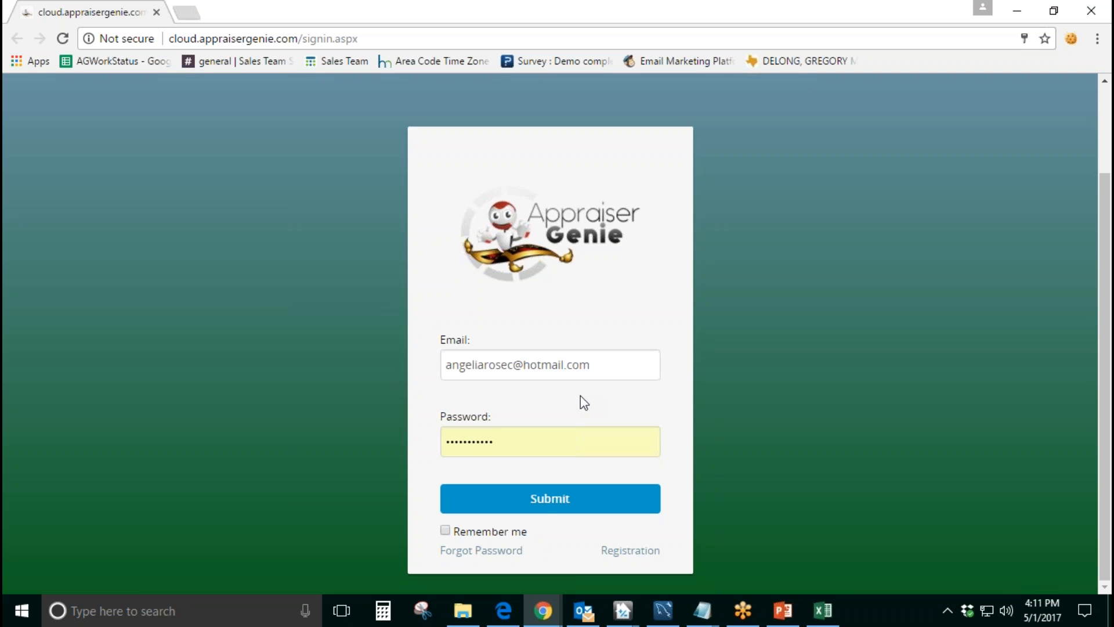
Step: Enable Remember me and submit the Appraiser Genie sign-in form
{"action": "left_click", "coordinate": [445, 529]}
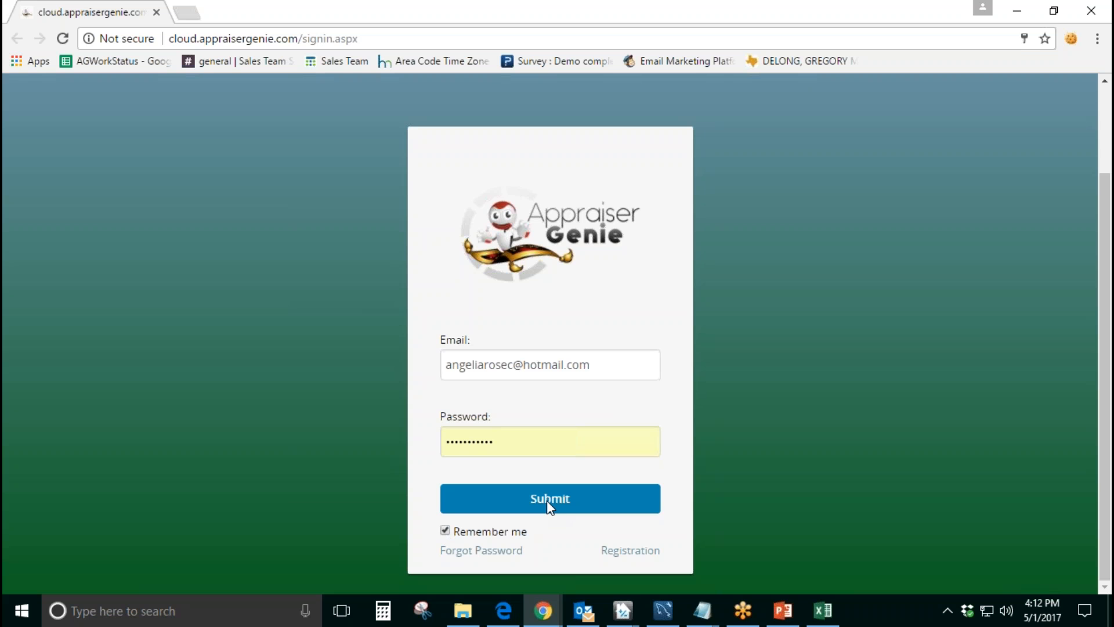
{"action": "left_click", "coordinate": [547, 501]}
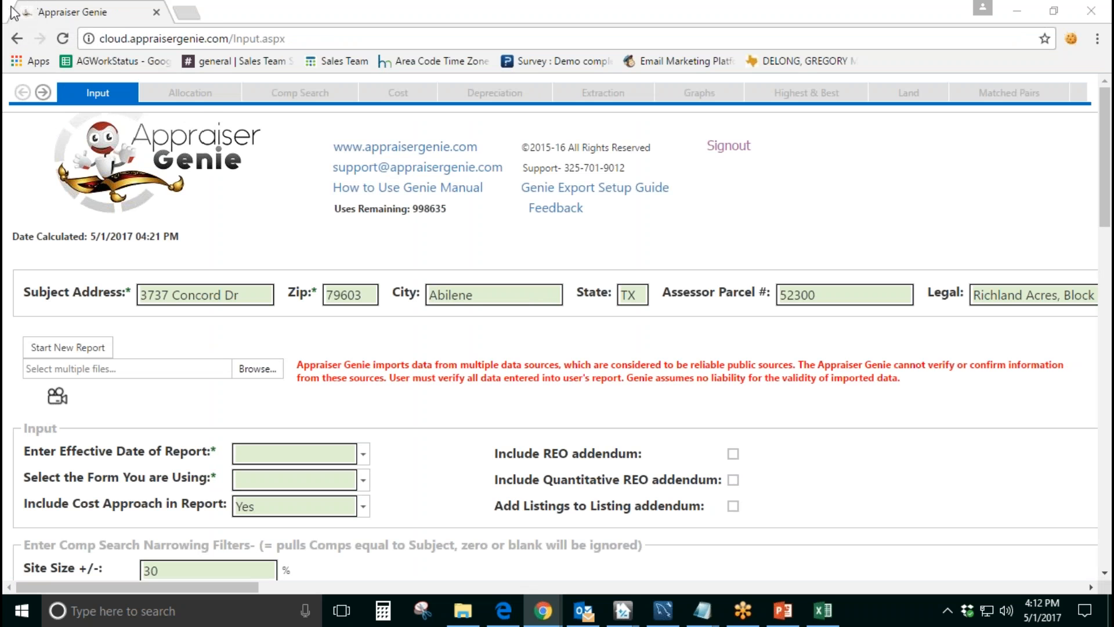
{"action": "key", "text": "alt+space"}
{"action": "left_click", "coordinate": [57, 9]}
Step: Go past the report sections to the last one and open the Defaults settings page
{"action": "left_click", "coordinate": [43, 93]}
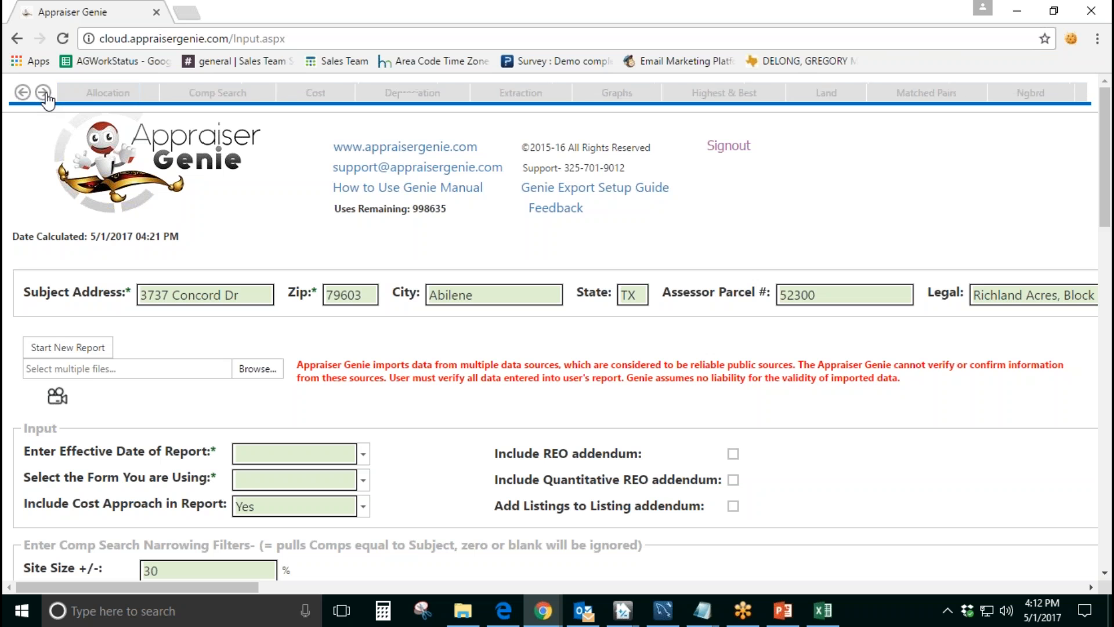
{"action": "left_click", "coordinate": [46, 94]}
{"action": "left_click", "coordinate": [46, 94]}
{"action": "left_click", "coordinate": [46, 94]}
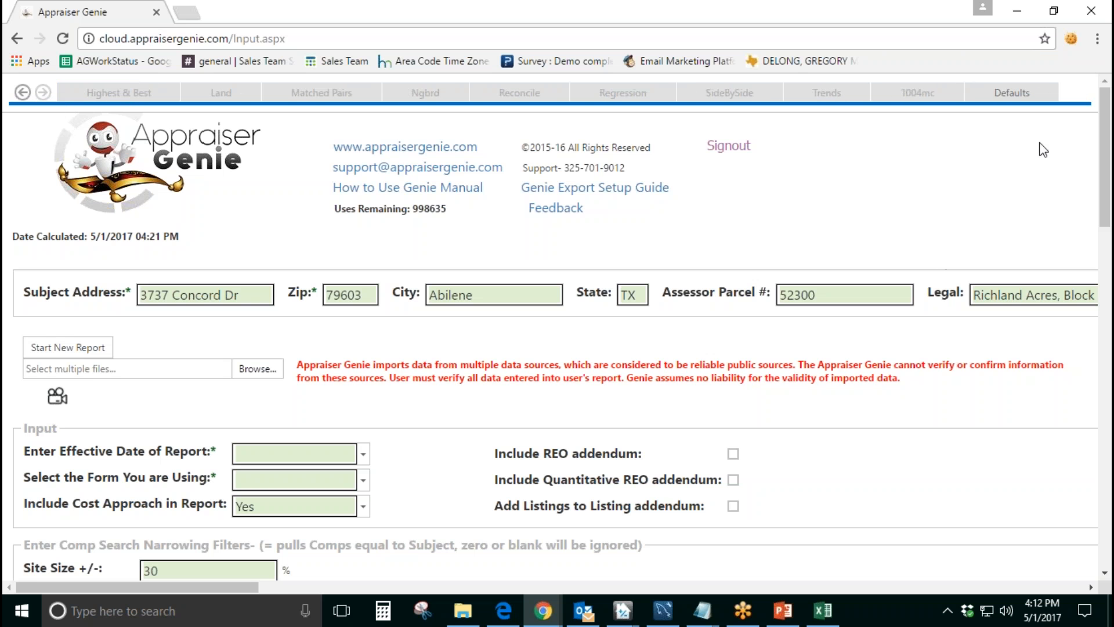
{"action": "left_click", "coordinate": [1021, 100]}
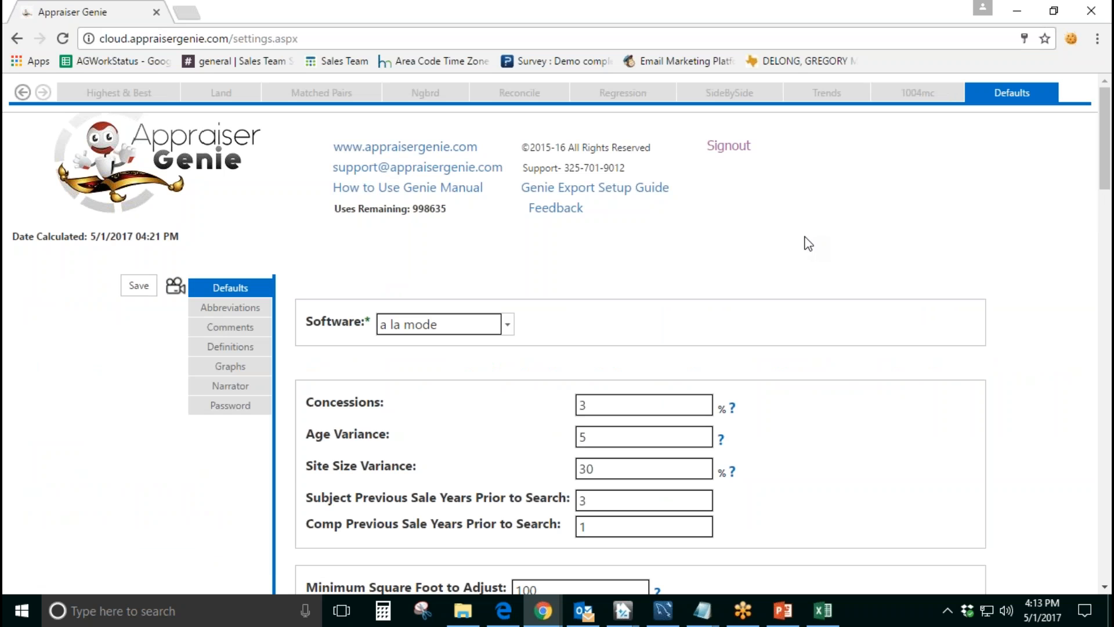
Step: Review the Software setting and the Concessions, Age Variance and Site Size Variance defaults
{"action": "scroll", "coordinate": [801, 241], "scroll_direction": "down", "scroll_amount": 1}
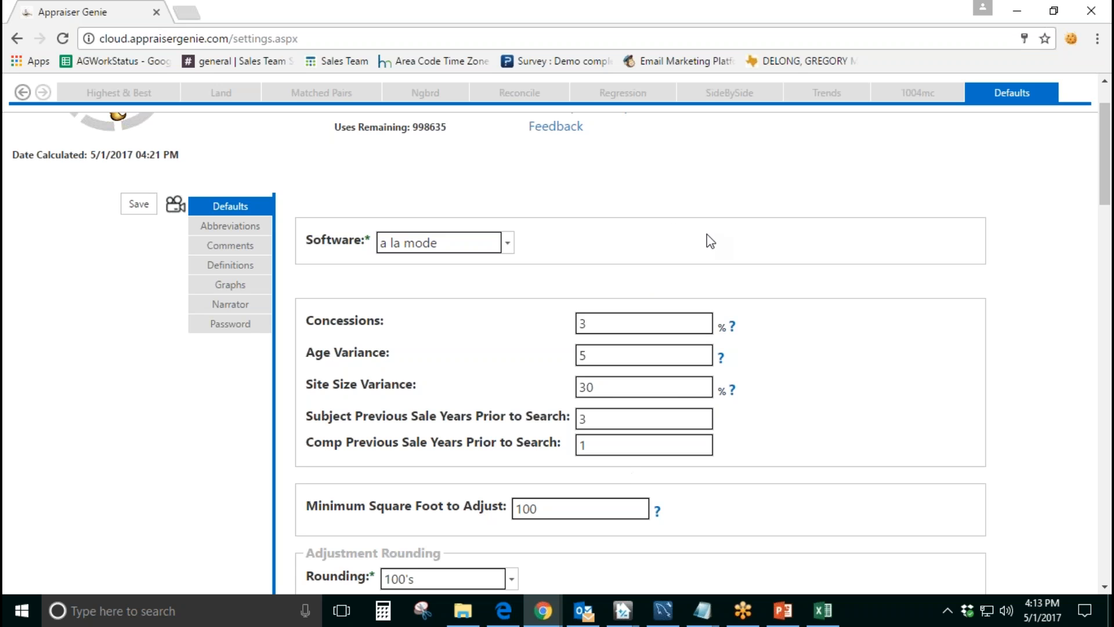
{"action": "scroll", "coordinate": [709, 241], "scroll_direction": "up", "scroll_amount": 2}
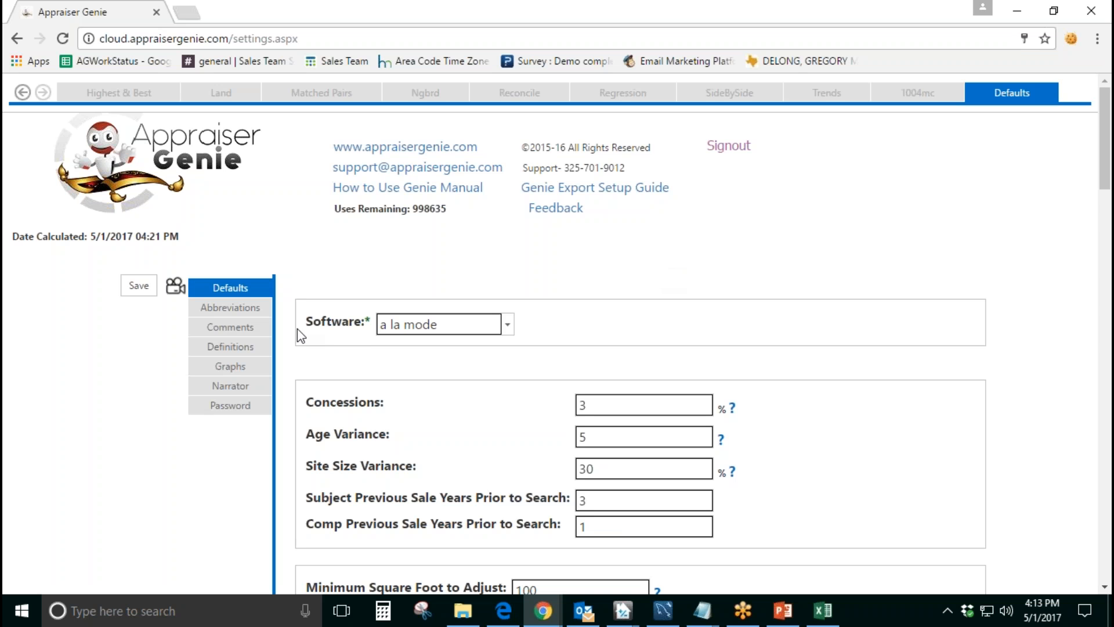
{"action": "left_click_drag", "start_coordinate": [314, 327], "coordinate": [364, 323]}
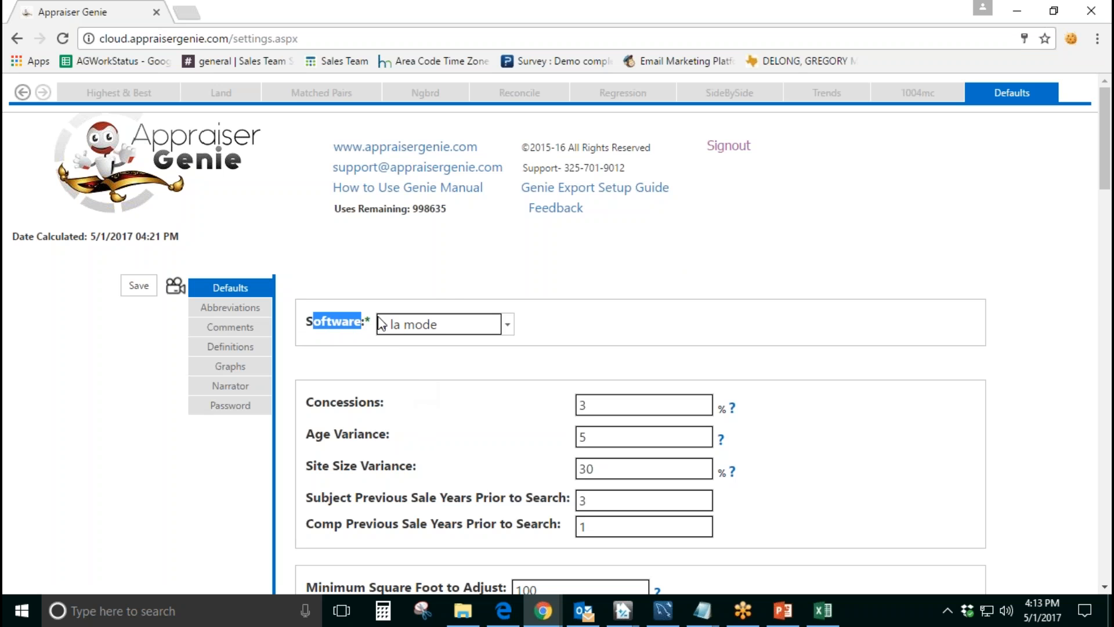
{"action": "left_click", "coordinate": [614, 325]}
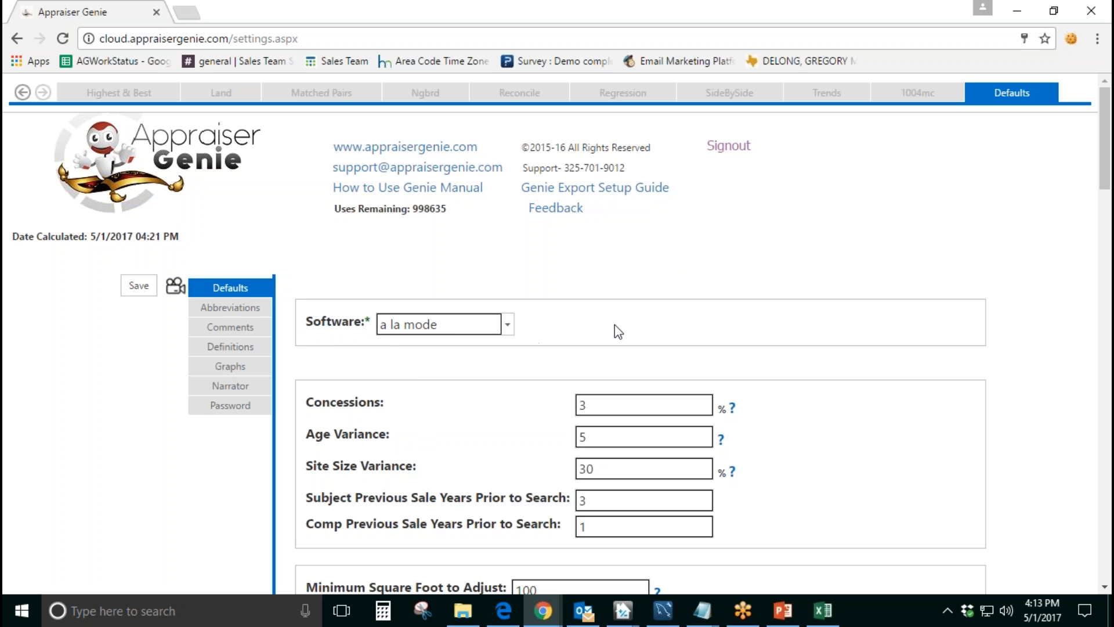
{"action": "scroll", "coordinate": [615, 325], "scroll_direction": "down", "scroll_amount": 3}
{"action": "left_click_drag", "start_coordinate": [307, 241], "coordinate": [390, 240]}
{"action": "left_click_drag", "start_coordinate": [309, 273], "coordinate": [390, 274]}
{"action": "left_click_drag", "start_coordinate": [308, 305], "coordinate": [456, 321]}
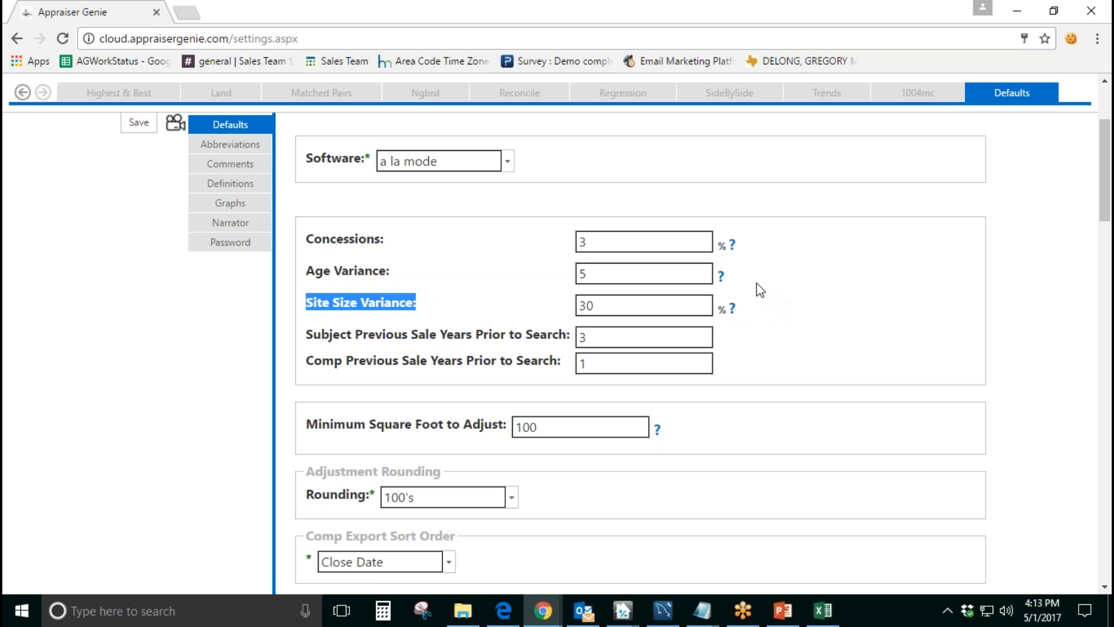
Step: Read the help explanation for Concessions, dismiss it and open the Concessions percentage for editing
{"action": "left_click", "coordinate": [731, 245]}
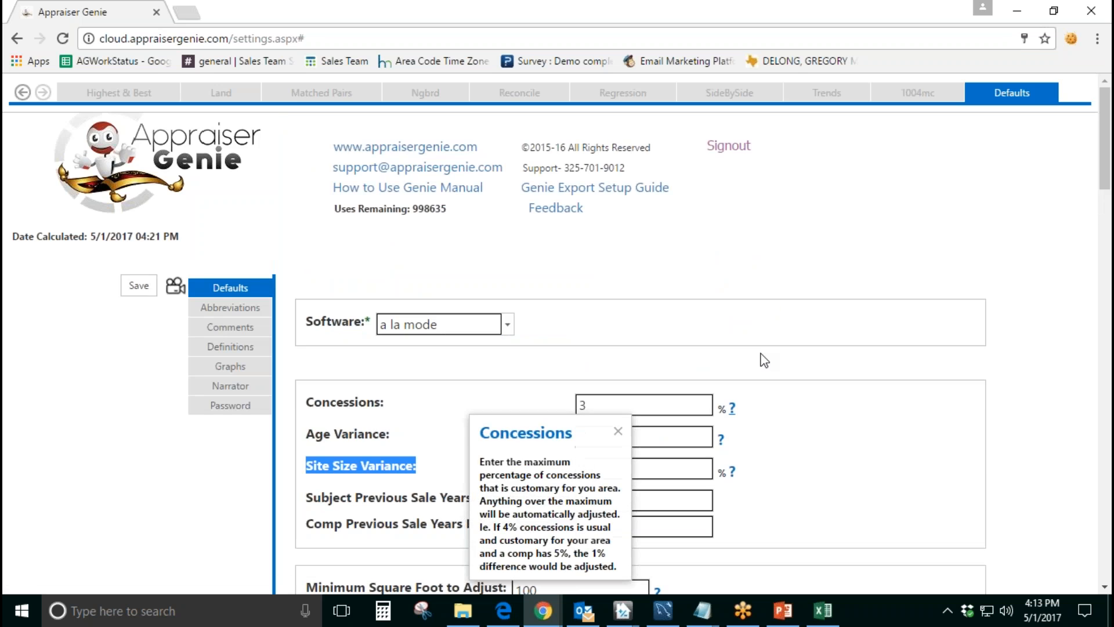
{"action": "scroll", "coordinate": [760, 361], "scroll_direction": "down", "scroll_amount": 1}
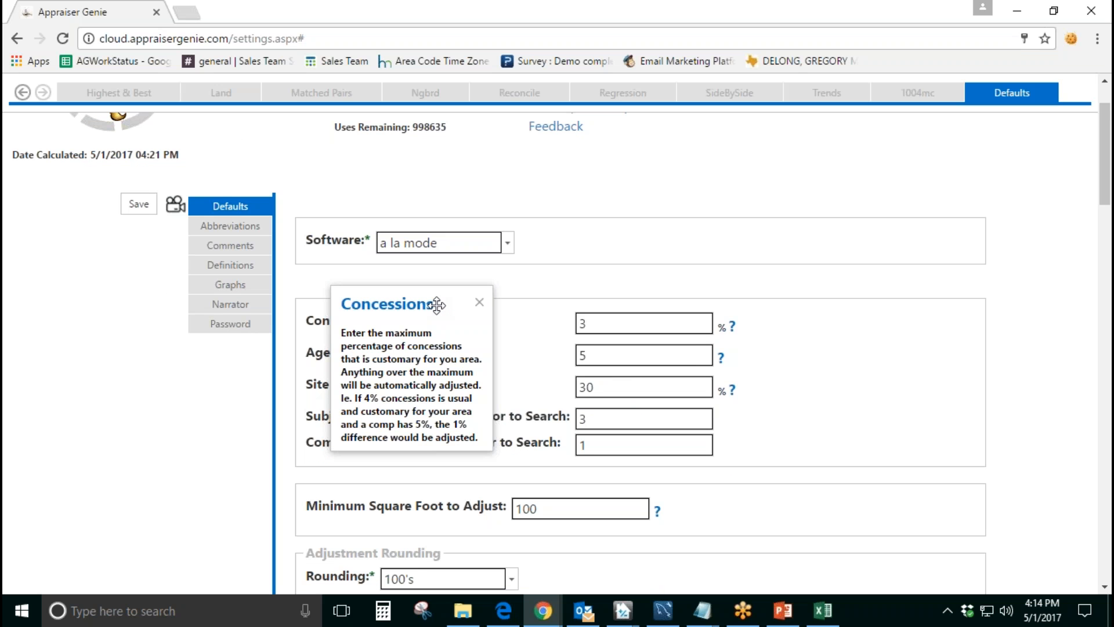
{"action": "double_click", "coordinate": [721, 327]}
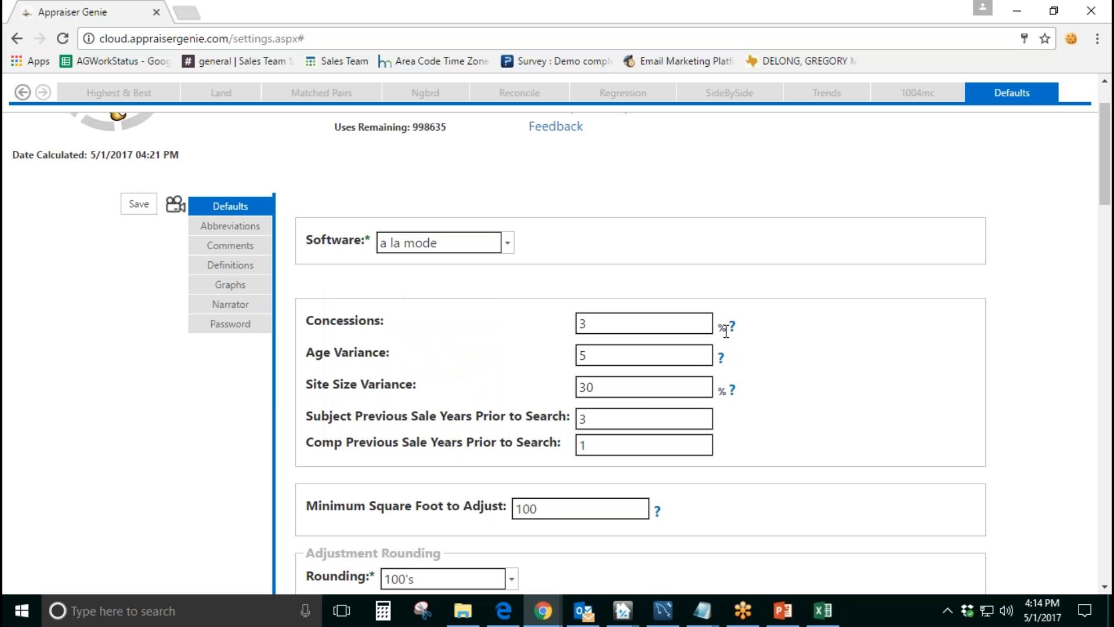
{"action": "left_click", "coordinate": [639, 318]}
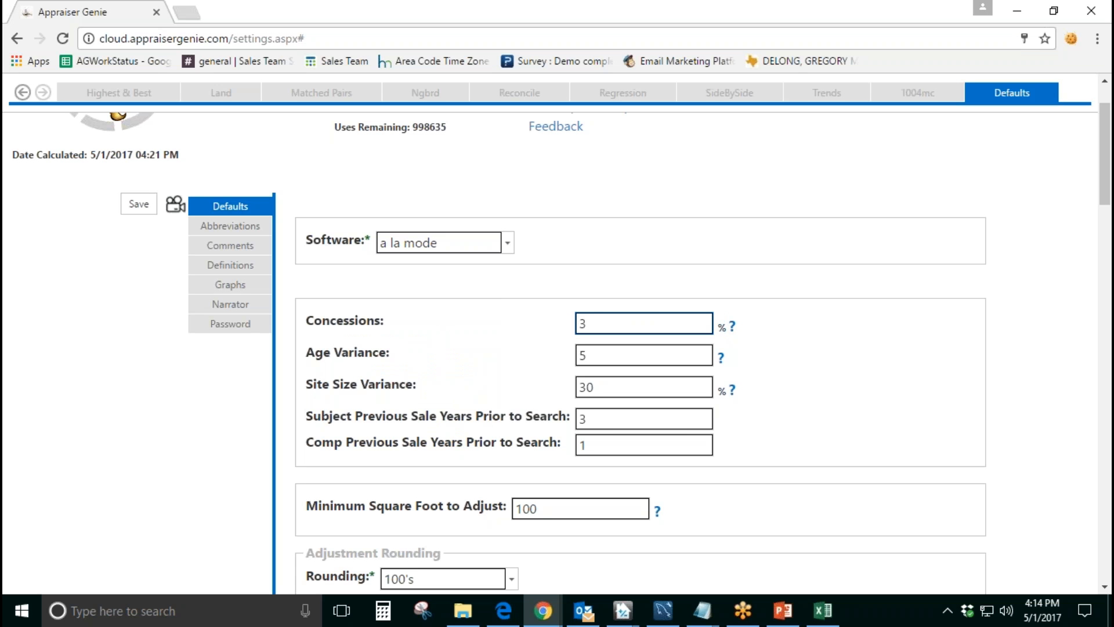
Step: Try Concessions percentages of 0 and 6, and set the value back to 3
{"action": "left_click_drag", "start_coordinate": [646, 320], "coordinate": [543, 325]}
{"action": "type", "text": "0"}
{"action": "left_click_drag", "start_coordinate": [627, 321], "coordinate": [541, 331]}
{"action": "type", "text": "3"}
{"action": "left_click_drag", "start_coordinate": [592, 327], "coordinate": [542, 328]}
{"action": "type", "text": "6"}
{"action": "left_click_drag", "start_coordinate": [600, 326], "coordinate": [580, 326]}
{"action": "type", "text": "3"}
{"action": "left_click_drag", "start_coordinate": [589, 325], "coordinate": [540, 331]}
{"action": "type", "text": "0"}
{"action": "double_click", "coordinate": [598, 324]}
{"action": "type", "text": "3"}
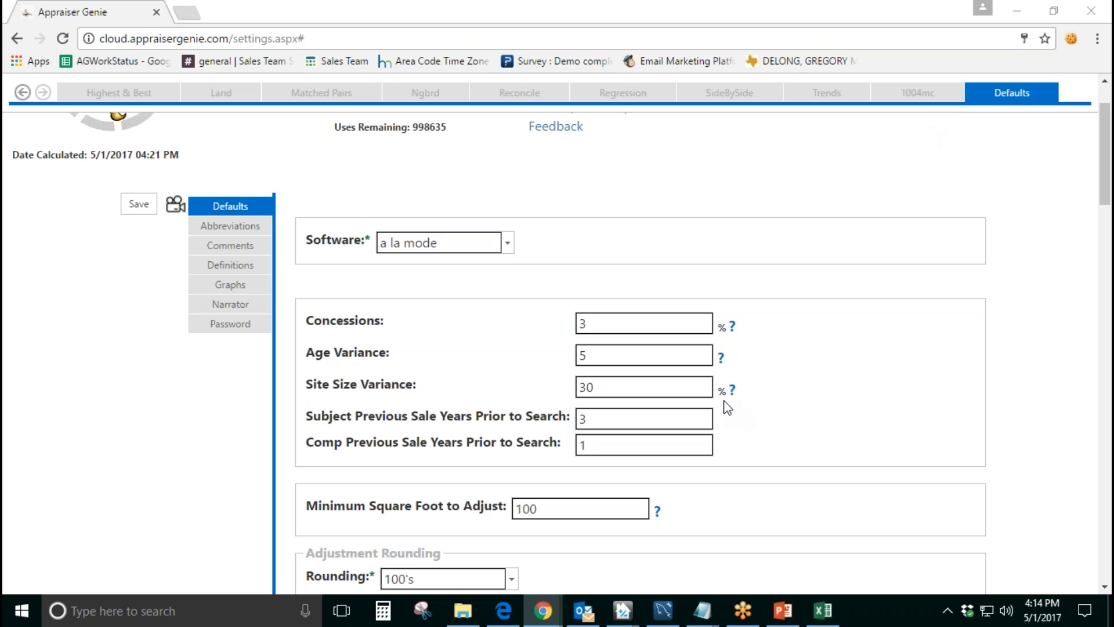
Step: Try an Age Variance of 0 and set the value back to 5
{"action": "scroll", "coordinate": [726, 406], "scroll_direction": "down", "scroll_amount": 1}
{"action": "left_click_drag", "start_coordinate": [314, 273], "coordinate": [387, 274]}
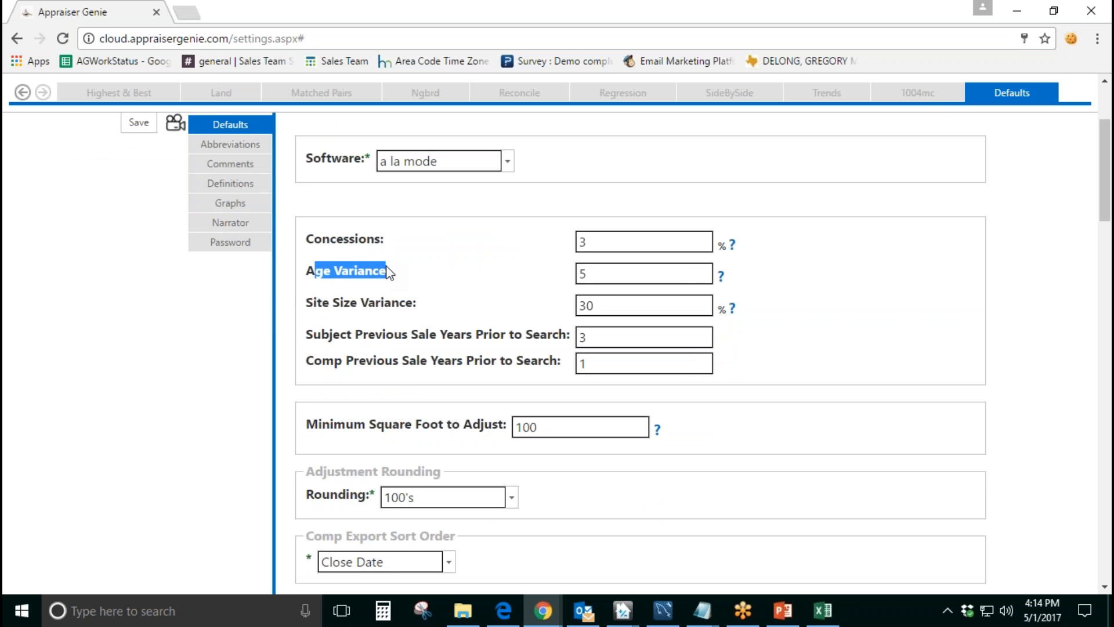
{"action": "double_click", "coordinate": [625, 277]}
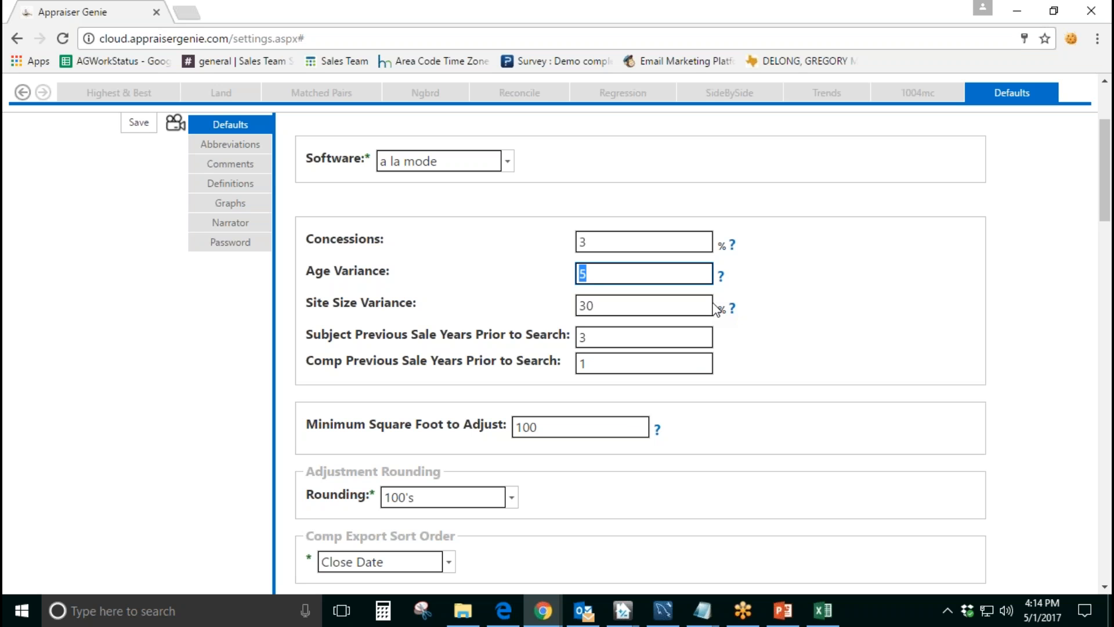
{"action": "type", "text": "5"}
{"action": "left_click_drag", "start_coordinate": [590, 274], "coordinate": [579, 274]}
{"action": "type", "text": "0"}
{"action": "left_click_drag", "start_coordinate": [586, 274], "coordinate": [557, 279]}
{"action": "type", "text": "5"}
Step: Review the Site Size Variance percentage default
{"action": "scroll", "coordinate": [313, 221], "scroll_direction": "down", "scroll_amount": 1}
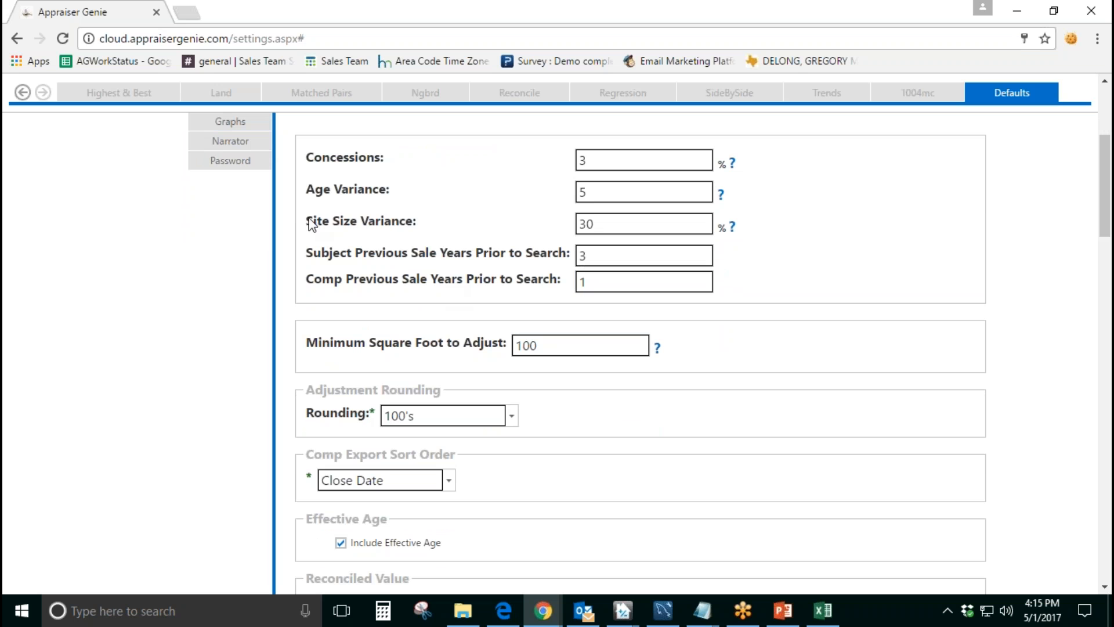
{"action": "left_click_drag", "start_coordinate": [306, 221], "coordinate": [424, 220]}
{"action": "left_click_drag", "start_coordinate": [717, 227], "coordinate": [728, 227]}
{"action": "left_click", "coordinate": [609, 227]}
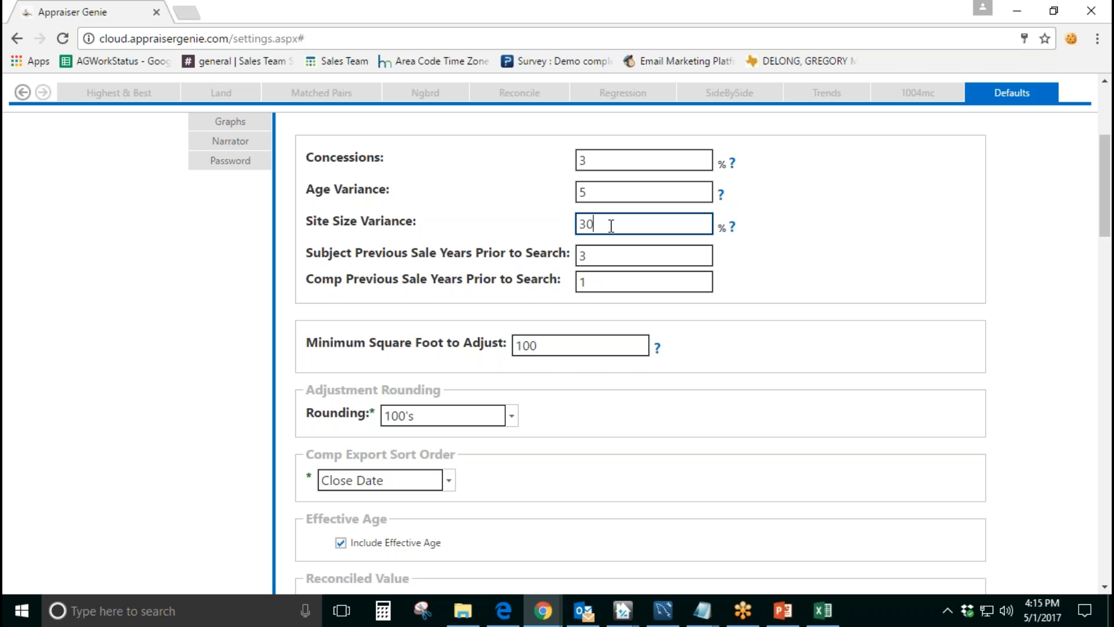
{"action": "left_click_drag", "start_coordinate": [612, 226], "coordinate": [539, 228]}
{"action": "left_click", "coordinate": [782, 275]}
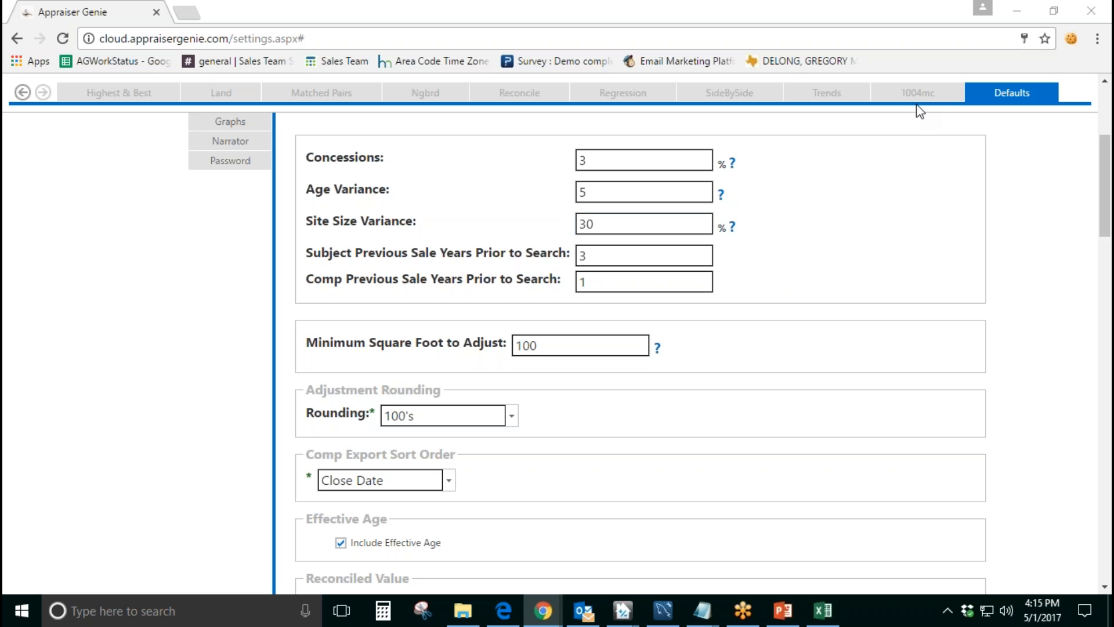
Step: Review the Subject and Comp Previous Sale Years Prior to Search defaults
{"action": "left_click_drag", "start_coordinate": [304, 255], "coordinate": [551, 260]}
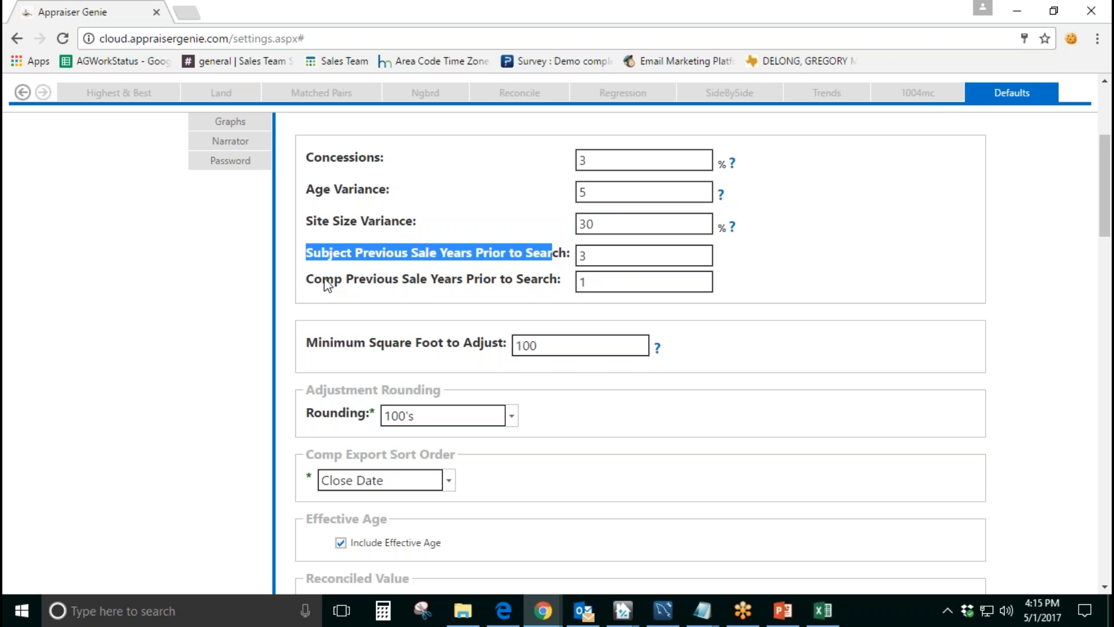
{"action": "left_click_drag", "start_coordinate": [322, 283], "coordinate": [525, 283]}
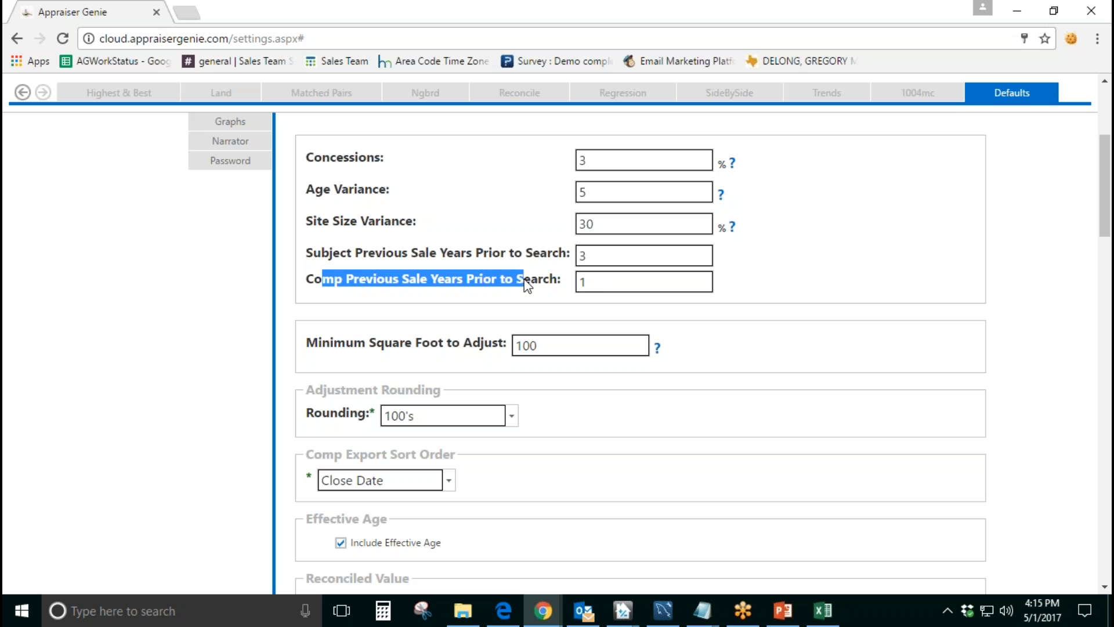
{"action": "left_click", "coordinate": [607, 257]}
{"action": "left_click", "coordinate": [604, 282]}
{"action": "left_click", "coordinate": [608, 256]}
{"action": "left_click", "coordinate": [596, 283]}
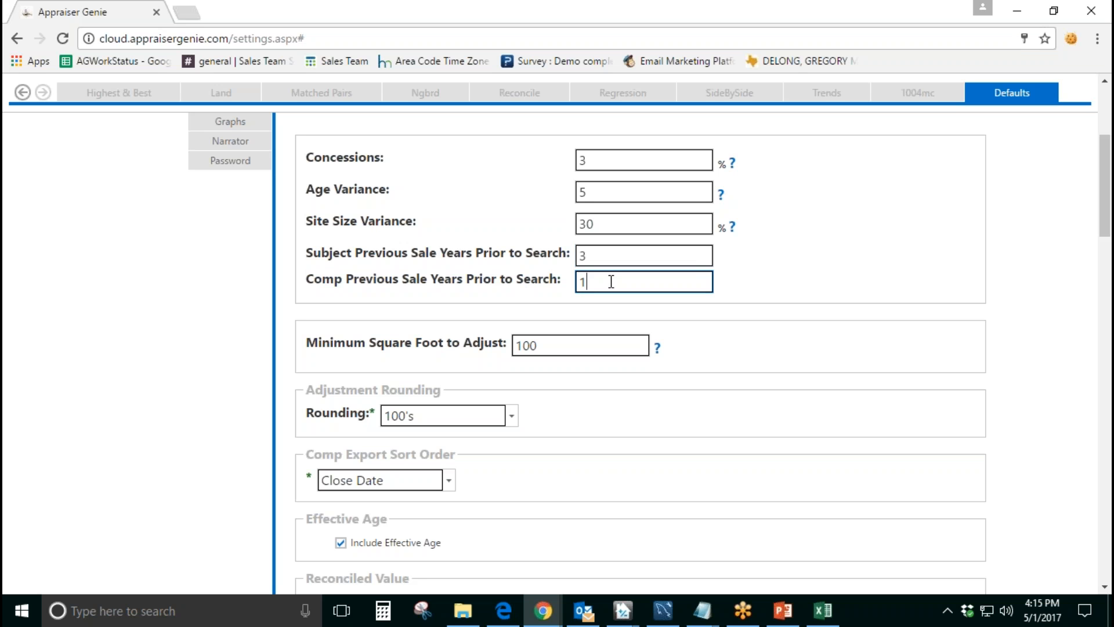
{"action": "left_click_drag", "start_coordinate": [601, 282], "coordinate": [566, 285]}
{"action": "left_click", "coordinate": [730, 286]}
{"action": "left_click", "coordinate": [598, 262]}
{"action": "left_click", "coordinate": [593, 284]}
Step: Try 50 as the Minimum Square Foot to Adjust and set the value back to 100
{"action": "scroll", "coordinate": [356, 294], "scroll_direction": "down", "scroll_amount": 1}
{"action": "left_click_drag", "start_coordinate": [309, 264], "coordinate": [506, 263]}
{"action": "left_click", "coordinate": [569, 265]}
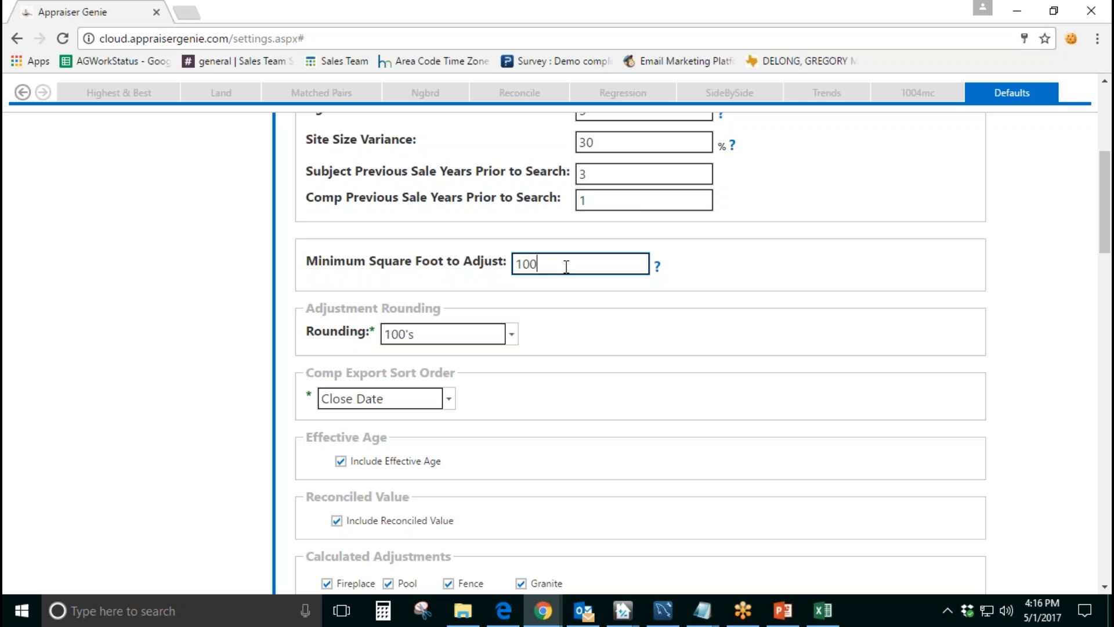
{"action": "double_click", "coordinate": [566, 268]}
{"action": "left_click", "coordinate": [553, 278]}
{"action": "left_click_drag", "start_coordinate": [550, 265], "coordinate": [514, 266]}
{"action": "type", "text": "50"}
{"action": "key", "text": "BackSpace"}
{"action": "key", "text": "BackSpace"}
{"action": "type", "text": "100"}
{"action": "left_click_drag", "start_coordinate": [557, 311], "coordinate": [584, 311]}
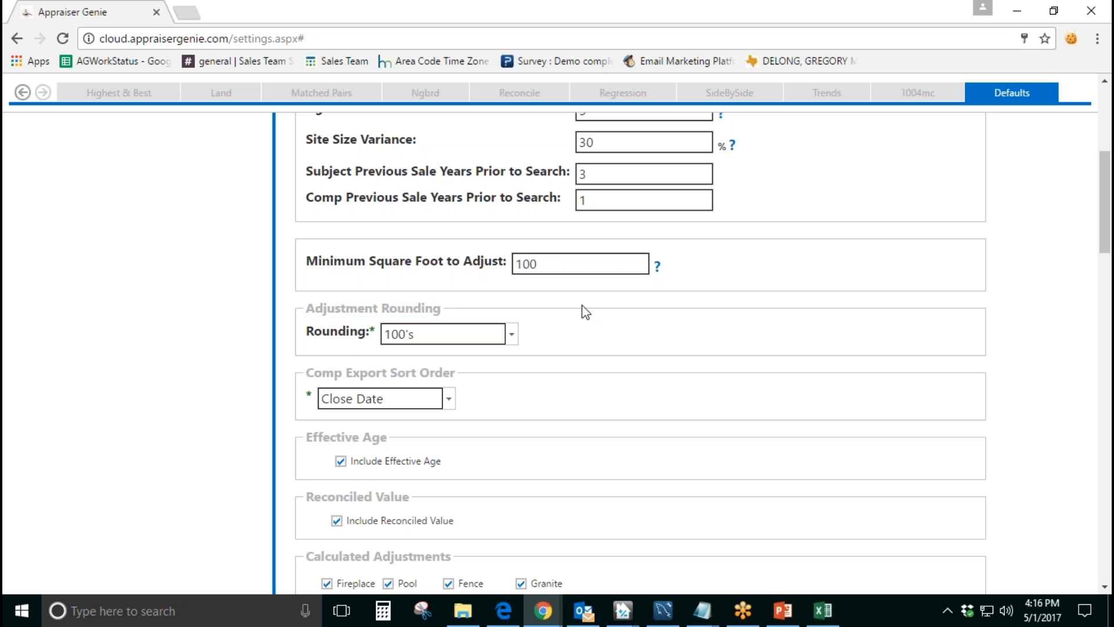
Step: Review the adjustment Rounding options and choose 100's
{"action": "left_click", "coordinate": [512, 335]}
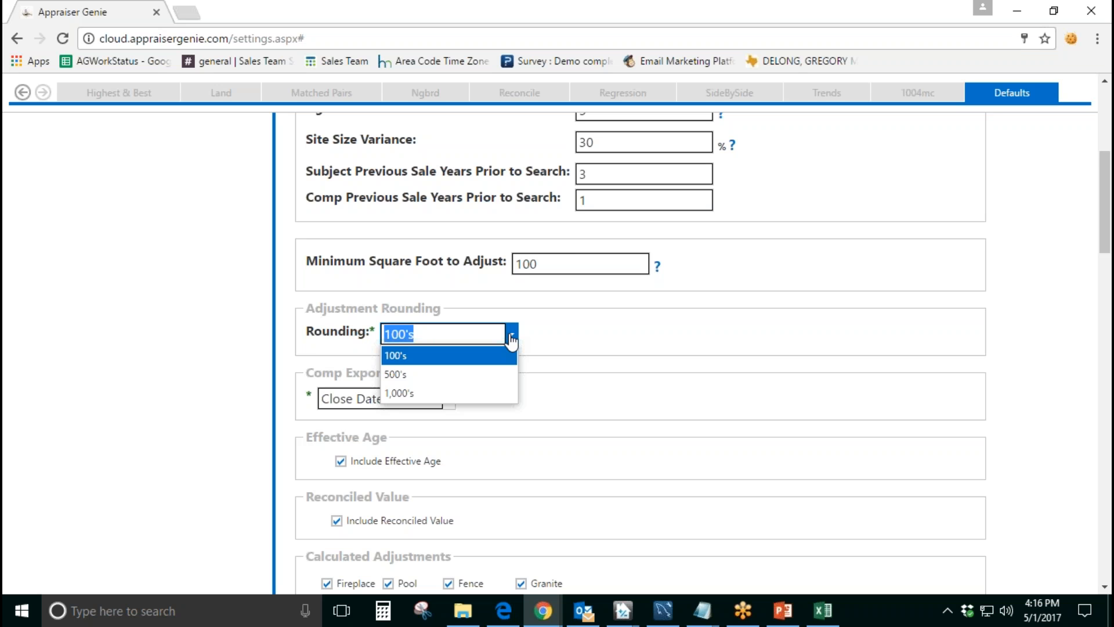
{"action": "left_click", "coordinate": [472, 357]}
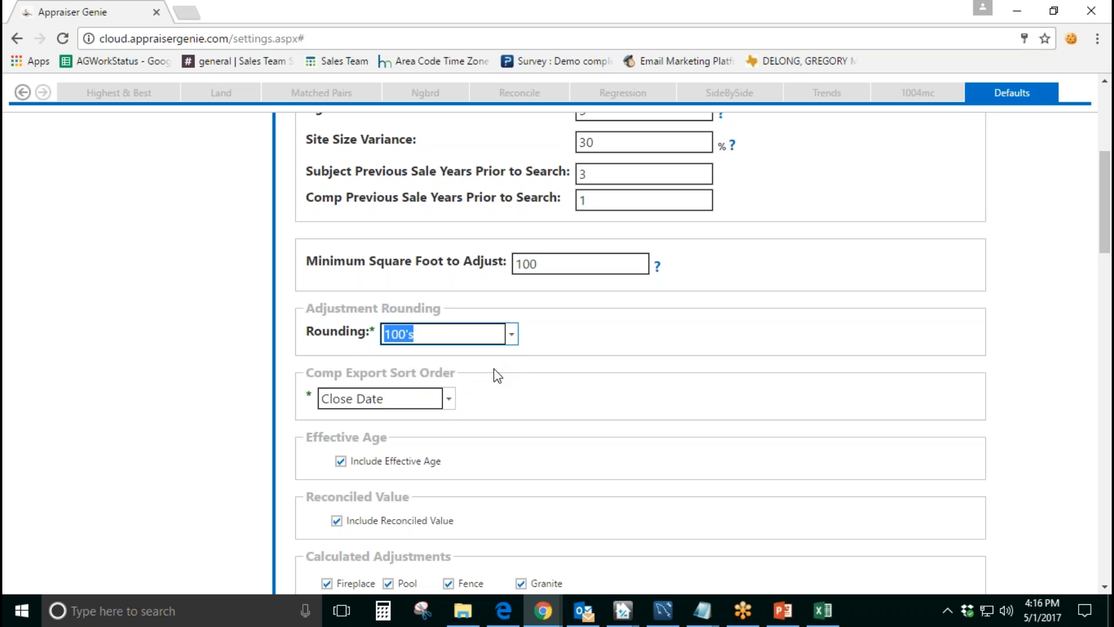
{"action": "left_click", "coordinate": [494, 370]}
Step: Look through all Comp Export Sort Order options and keep Close Date as the selection
{"action": "scroll", "coordinate": [494, 371], "scroll_direction": "down", "scroll_amount": 2}
{"action": "left_click_drag", "start_coordinate": [461, 292], "coordinate": [306, 291]}
{"action": "left_click", "coordinate": [450, 324]}
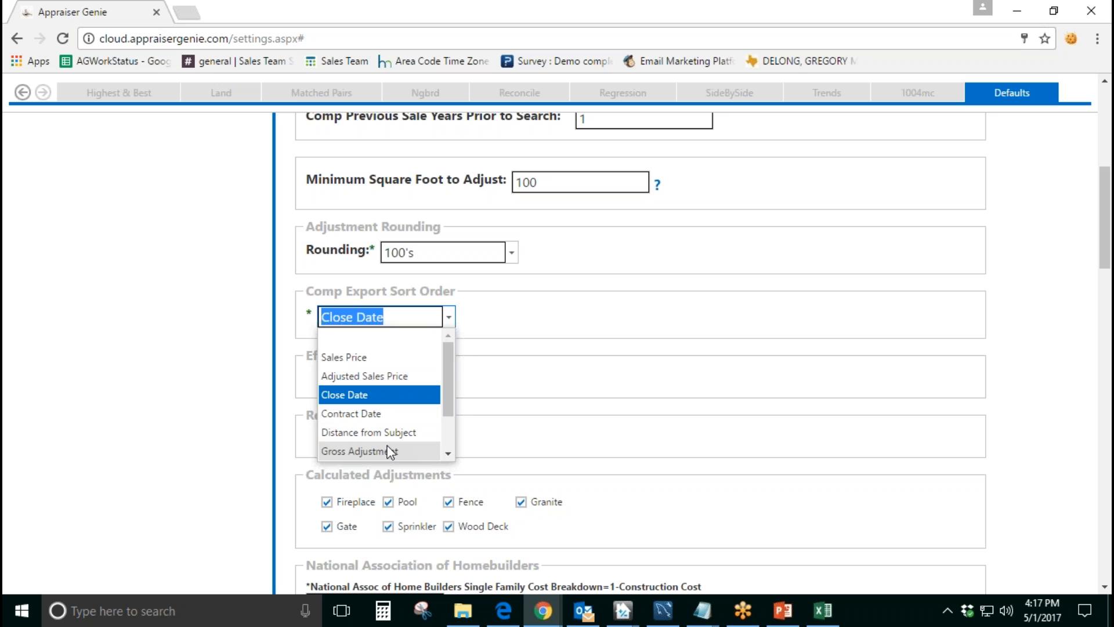
{"action": "left_click_drag", "start_coordinate": [450, 400], "coordinate": [451, 446]}
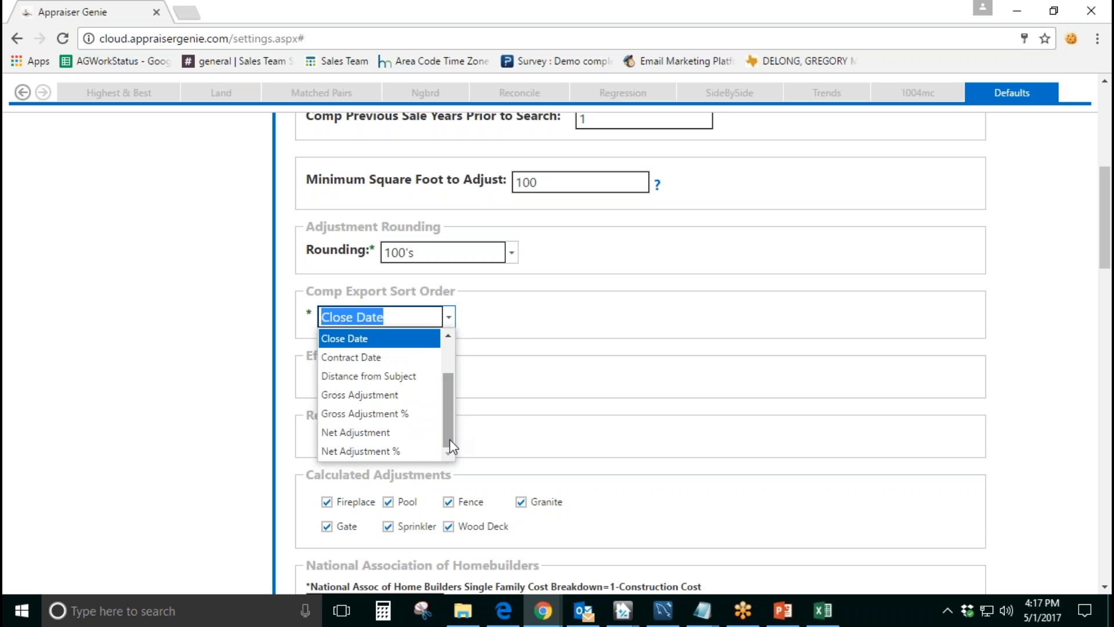
{"action": "left_click", "coordinate": [402, 347]}
{"action": "left_click", "coordinate": [548, 363]}
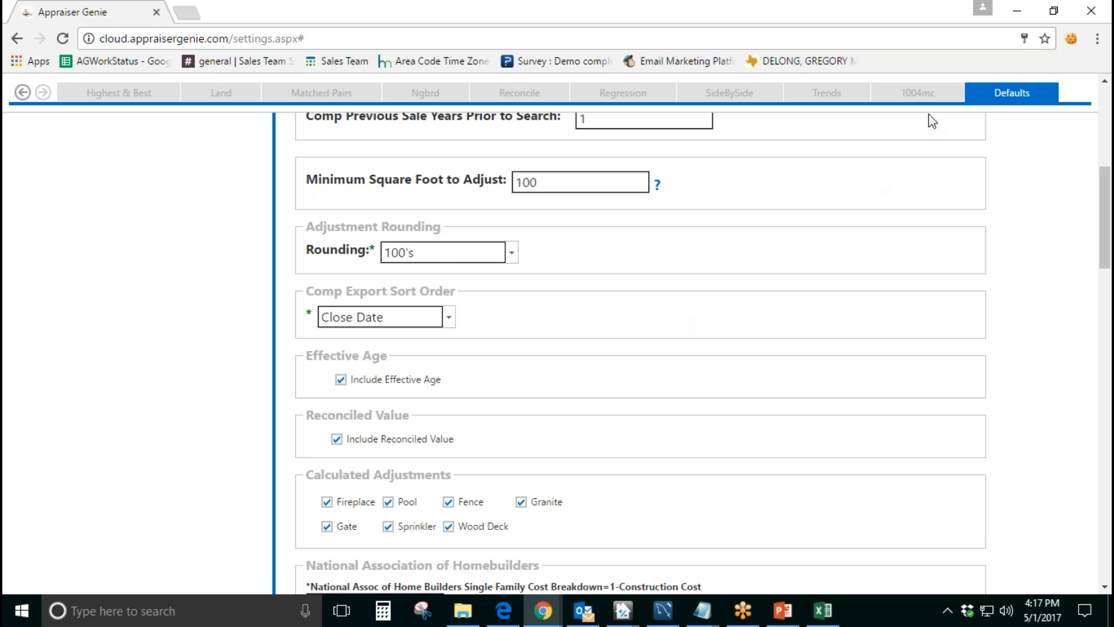
Step: Review the Include Effective Age and Include Reconciled Value options
{"action": "scroll", "coordinate": [709, 321], "scroll_direction": "down", "scroll_amount": 1}
{"action": "scroll", "coordinate": [712, 323], "scroll_direction": "down", "scroll_amount": 3}
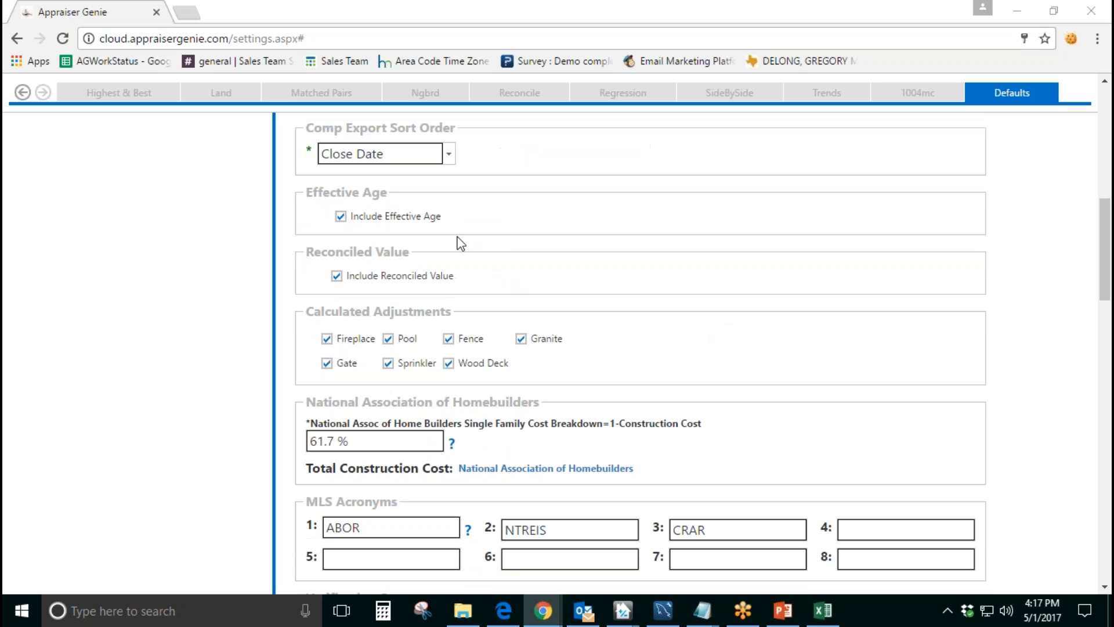
{"action": "left_click_drag", "start_coordinate": [382, 193], "coordinate": [305, 192]}
{"action": "left_click_drag", "start_coordinate": [306, 252], "coordinate": [405, 256]}
{"action": "left_click_drag", "start_coordinate": [319, 316], "coordinate": [455, 309]}
{"action": "left_click", "coordinate": [497, 309]}
{"action": "left_click_drag", "start_coordinate": [445, 220], "coordinate": [353, 219]}
{"action": "left_click", "coordinate": [497, 229]}
{"action": "left_click", "coordinate": [341, 217]}
{"action": "left_click_drag", "start_coordinate": [458, 281], "coordinate": [347, 277]}
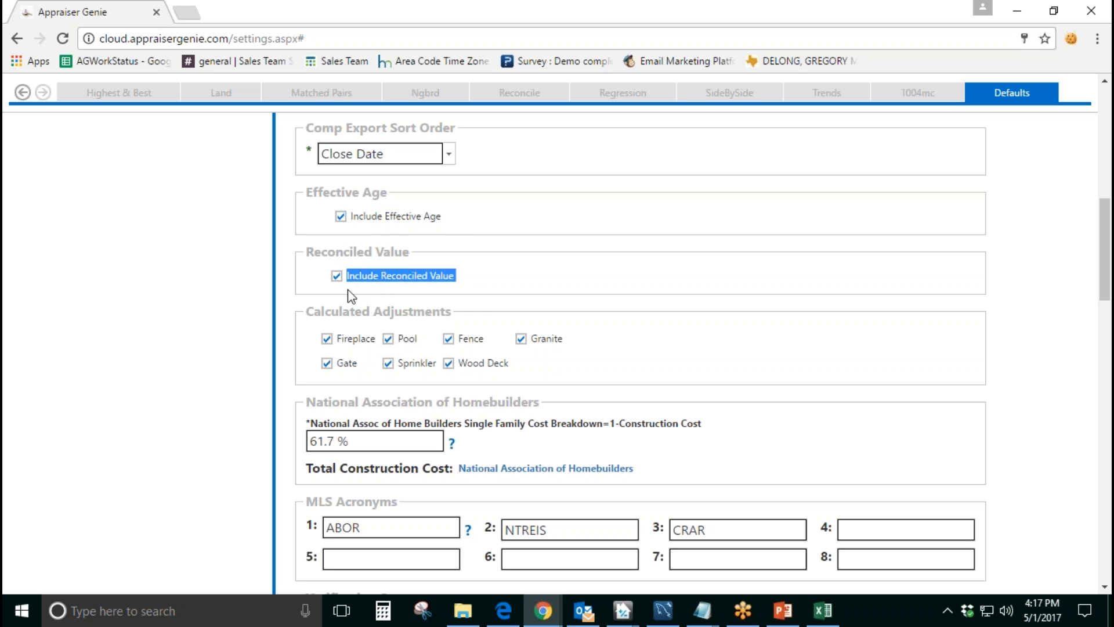
{"action": "left_click", "coordinate": [474, 294]}
Step: Review the Calculated Adjustments list, including Fence, Wood Deck and Granite
{"action": "scroll", "coordinate": [531, 293], "scroll_direction": "down", "scroll_amount": 2}
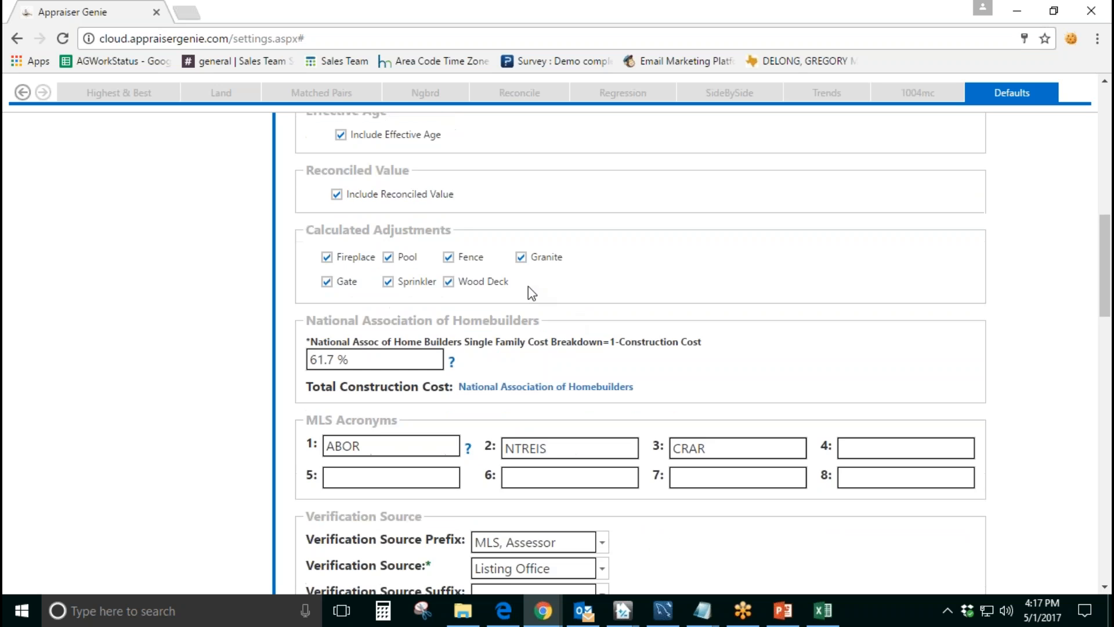
{"action": "left_click_drag", "start_coordinate": [305, 230], "coordinate": [459, 232]}
{"action": "left_click", "coordinate": [458, 233]}
{"action": "left_click_drag", "start_coordinate": [493, 263], "coordinate": [455, 266]}
{"action": "left_click_drag", "start_coordinate": [512, 288], "coordinate": [459, 282]}
{"action": "left_click_drag", "start_coordinate": [568, 259], "coordinate": [532, 259]}
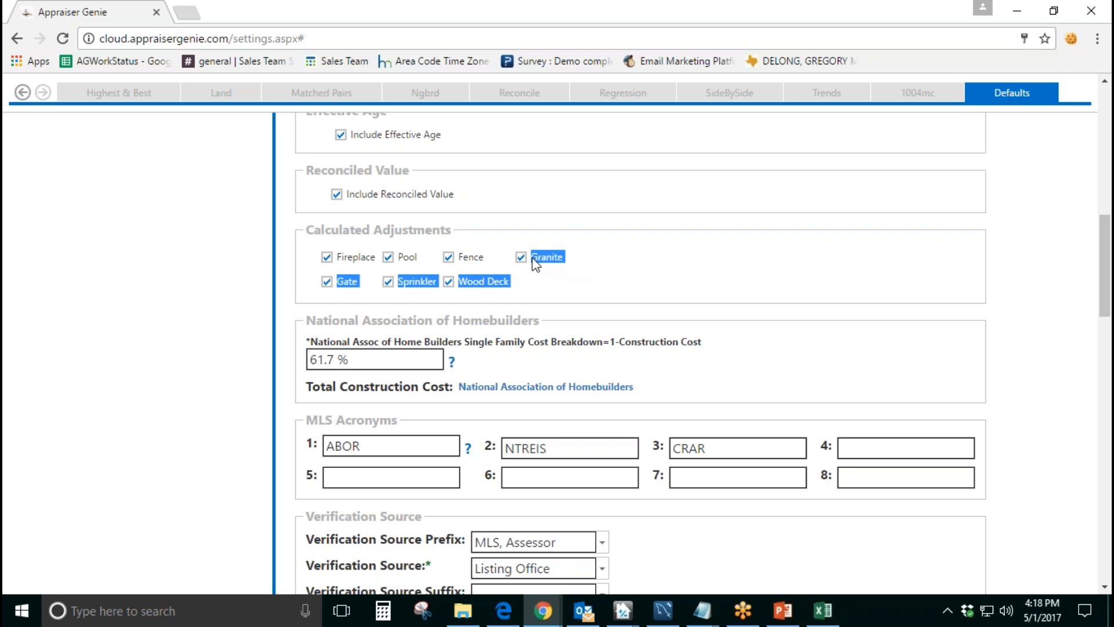
{"action": "left_click", "coordinate": [579, 274]}
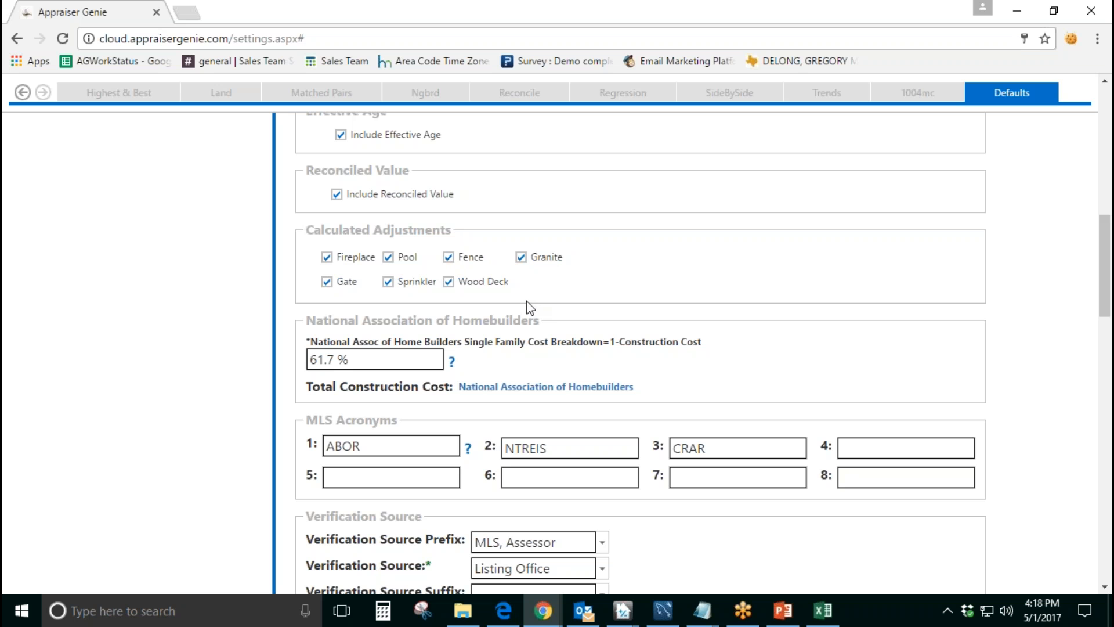
Step: Try toggling the Granite and Wood Deck calculated adjustments
{"action": "left_click", "coordinate": [521, 256]}
{"action": "left_click", "coordinate": [449, 282]}
{"action": "left_click", "coordinate": [520, 257]}
Step: Review the National Association of Homebuilders construction cost percentage and its explanation
{"action": "scroll", "coordinate": [589, 323], "scroll_direction": "down", "scroll_amount": 1}
{"action": "left_click_drag", "start_coordinate": [542, 245], "coordinate": [316, 244]}
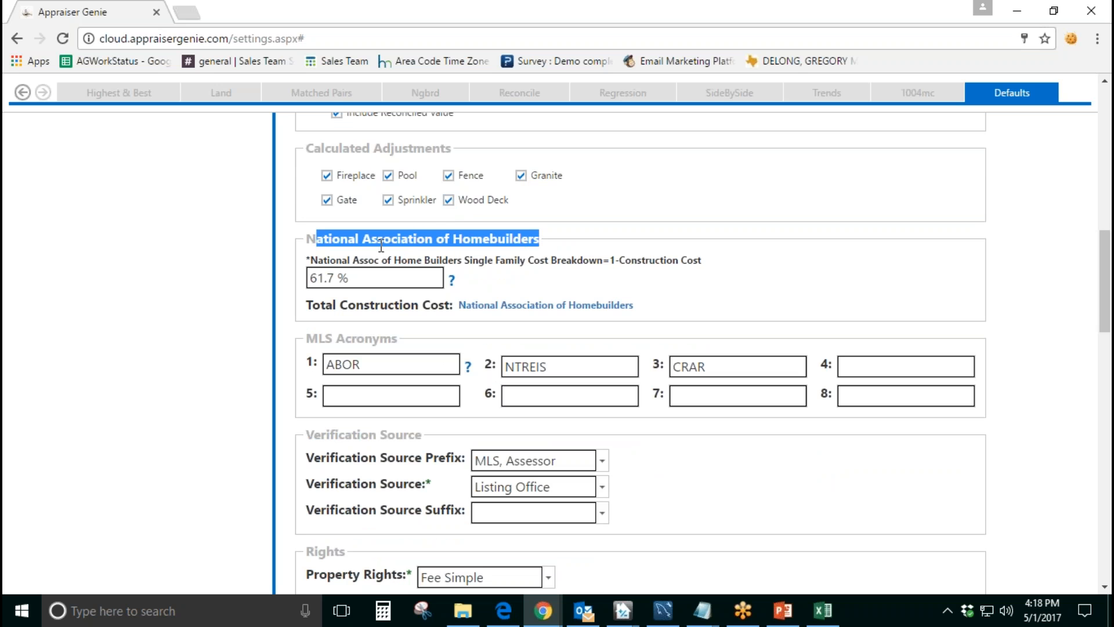
{"action": "left_click", "coordinate": [590, 247]}
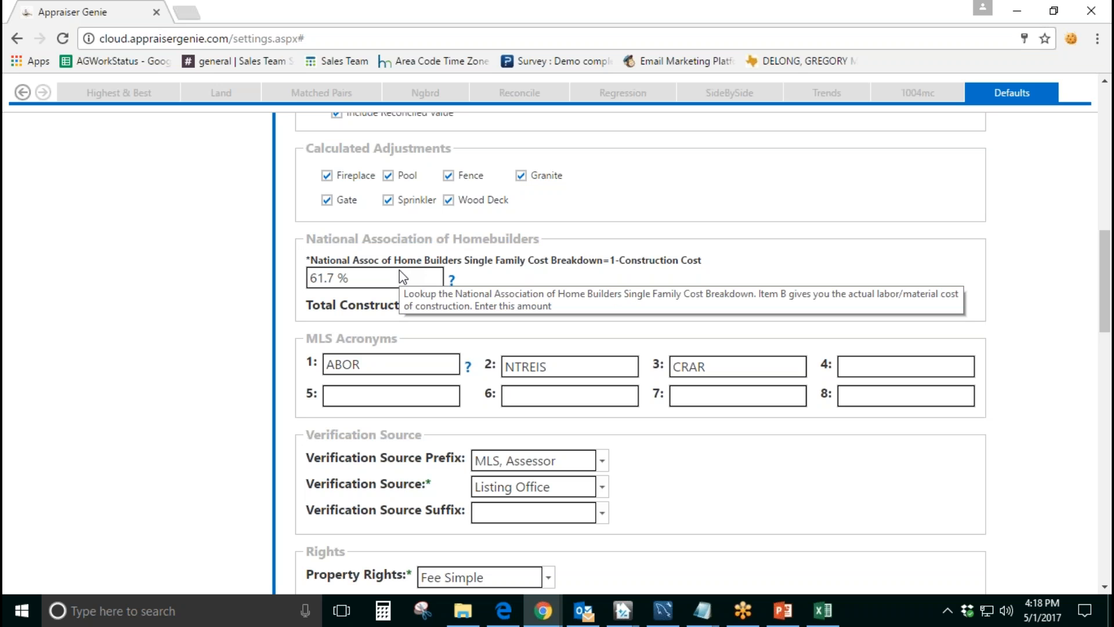
{"action": "double_click", "coordinate": [373, 284]}
{"action": "left_click", "coordinate": [474, 265]}
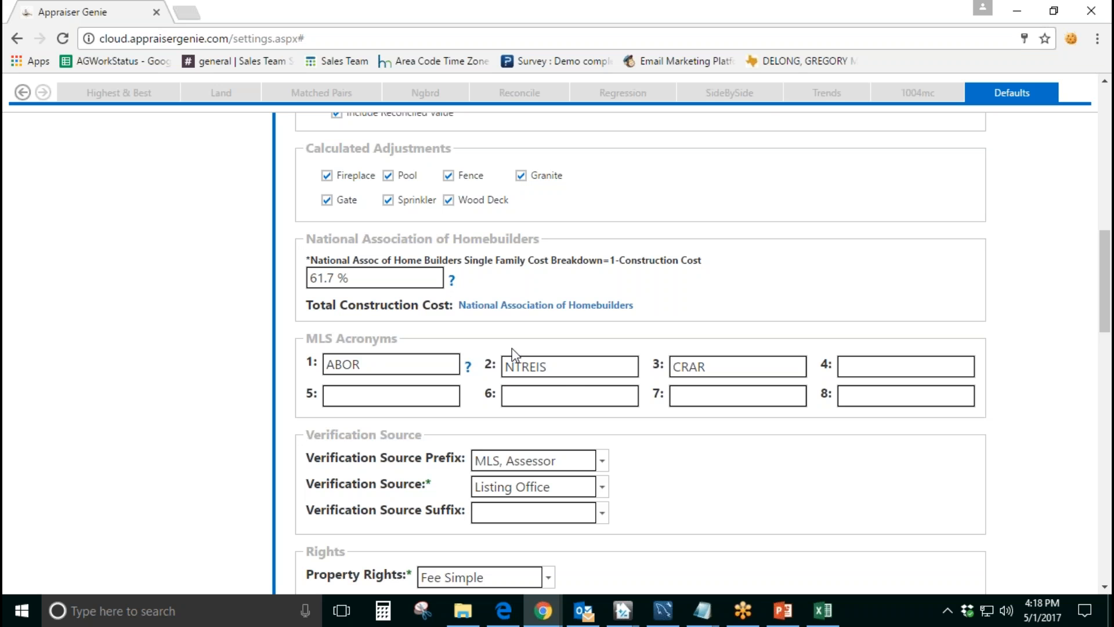
Step: Open the National Association of Homebuilders link in a new browser tab and switch to it
{"action": "right_click", "coordinate": [513, 308]}
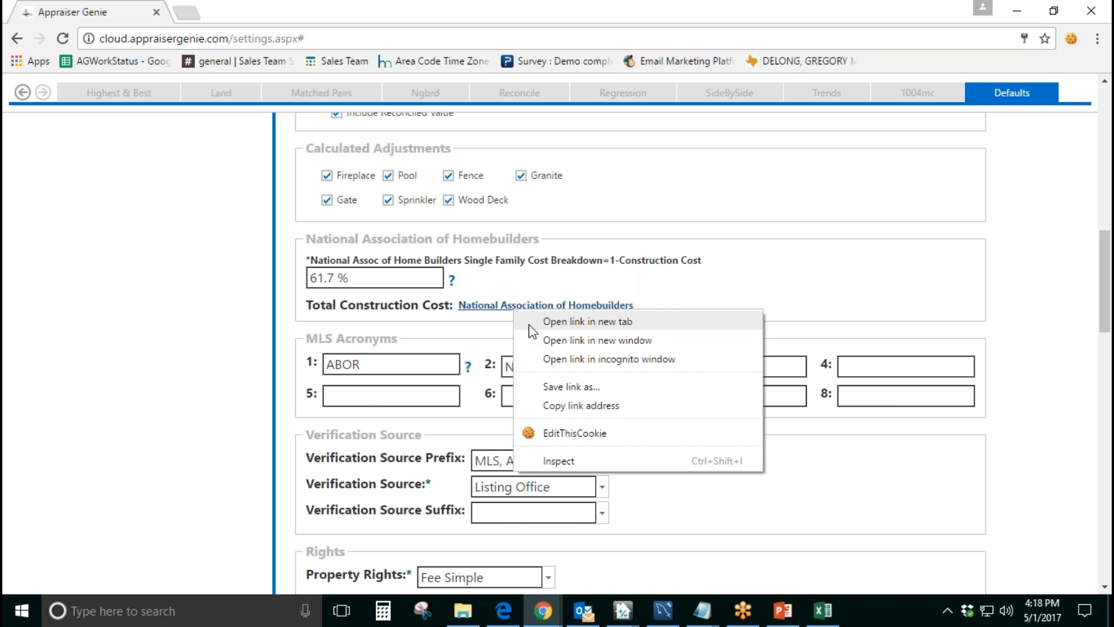
{"action": "left_click", "coordinate": [588, 322]}
{"action": "key", "text": "ctrl+Tab"}
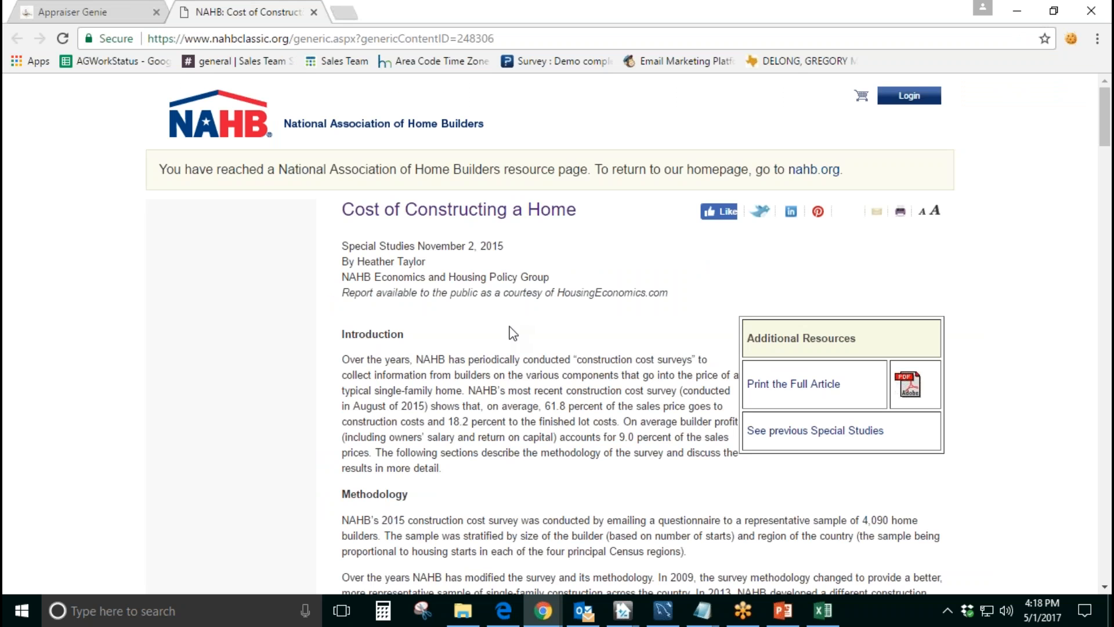
Step: Examine the survey's builder responses and the single-family cost breakdown table, and close the page
{"action": "scroll", "coordinate": [509, 333], "scroll_direction": "down", "scroll_amount": 7}
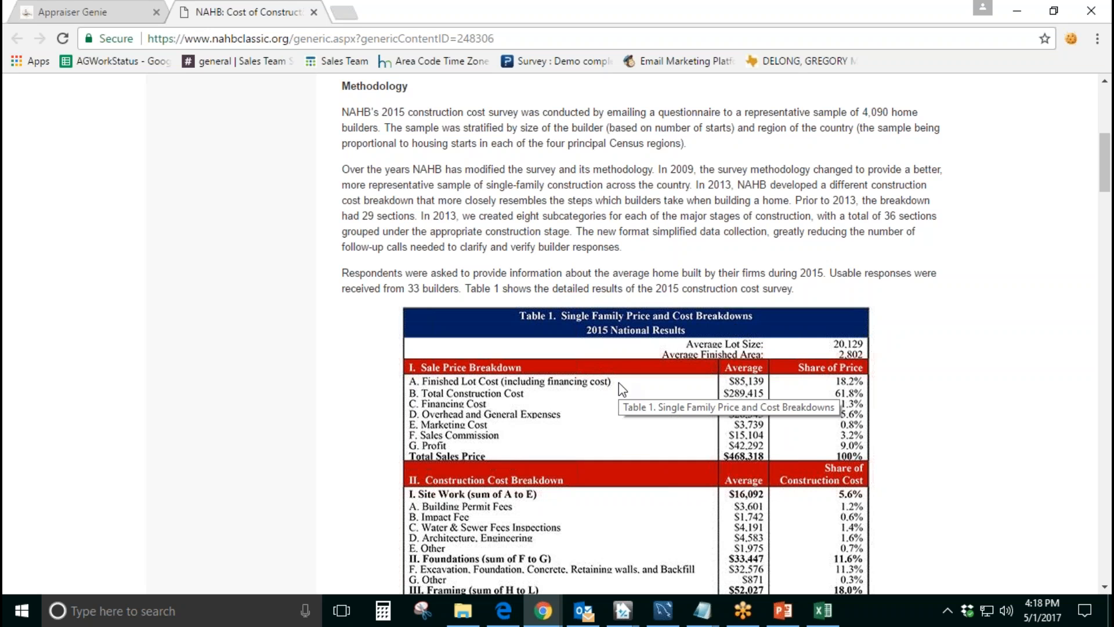
{"action": "left_click_drag", "start_coordinate": [383, 289], "coordinate": [461, 288]}
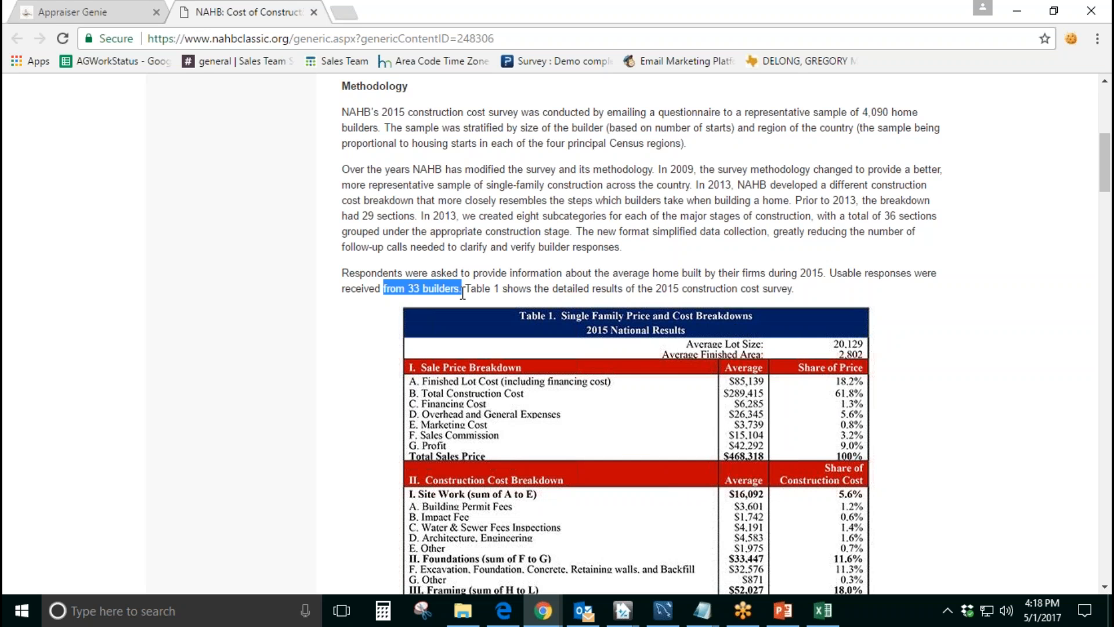
{"action": "left_click", "coordinate": [581, 275]}
{"action": "left_click_drag", "start_coordinate": [669, 287], "coordinate": [811, 290]}
{"action": "left_click", "coordinate": [798, 268]}
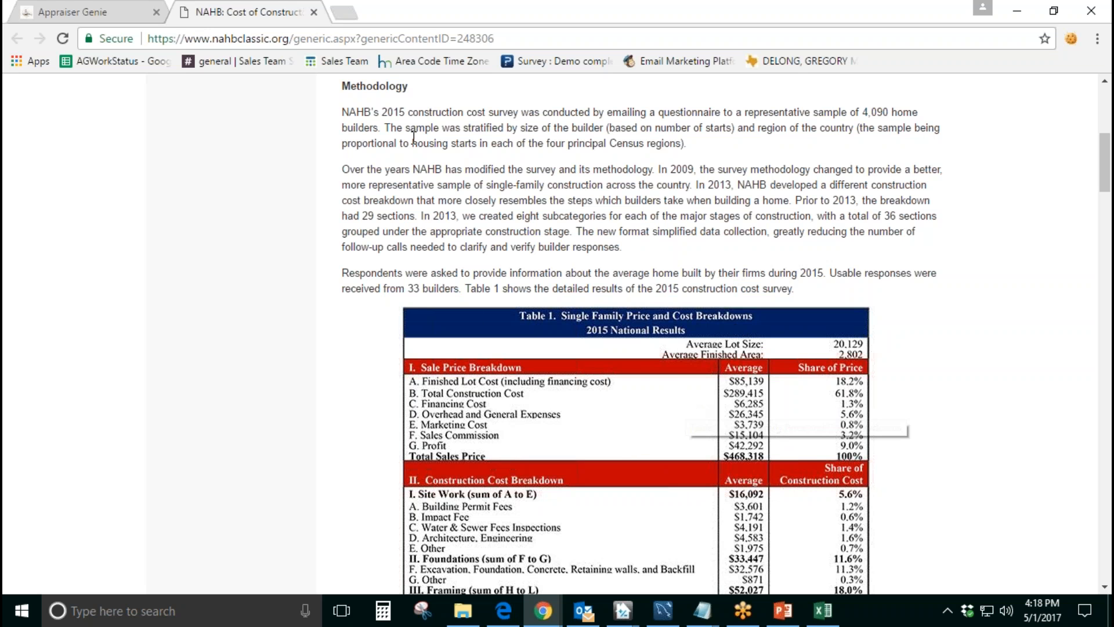
{"action": "left_click", "coordinate": [313, 11]}
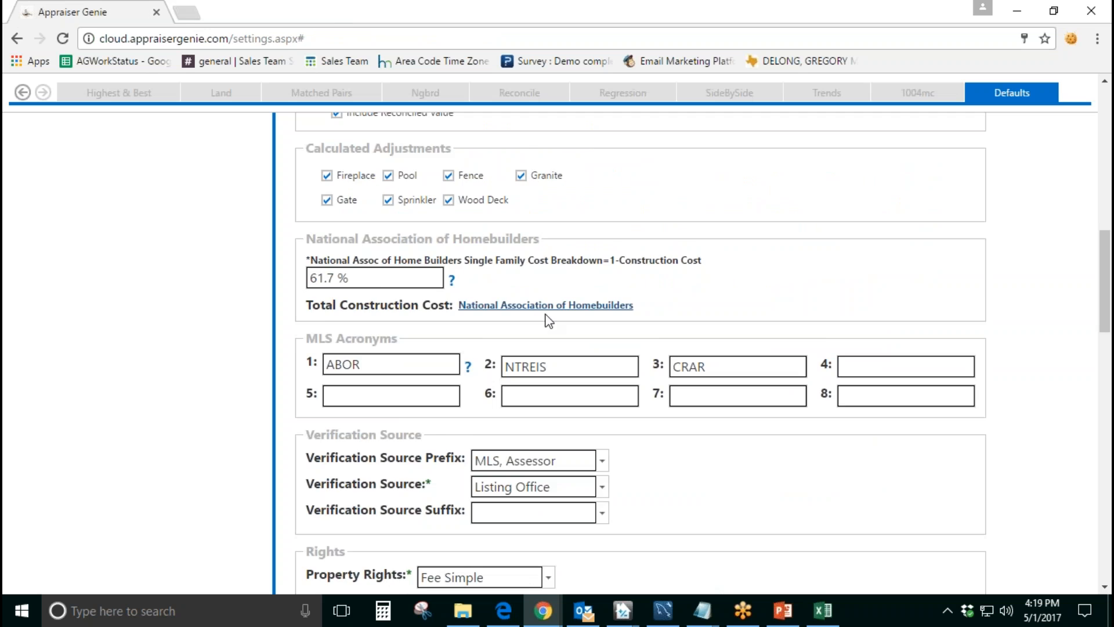
Step: Review the MLS Acronyms entered in the first three fields
{"action": "scroll", "coordinate": [544, 314], "scroll_direction": "down", "scroll_amount": 3}
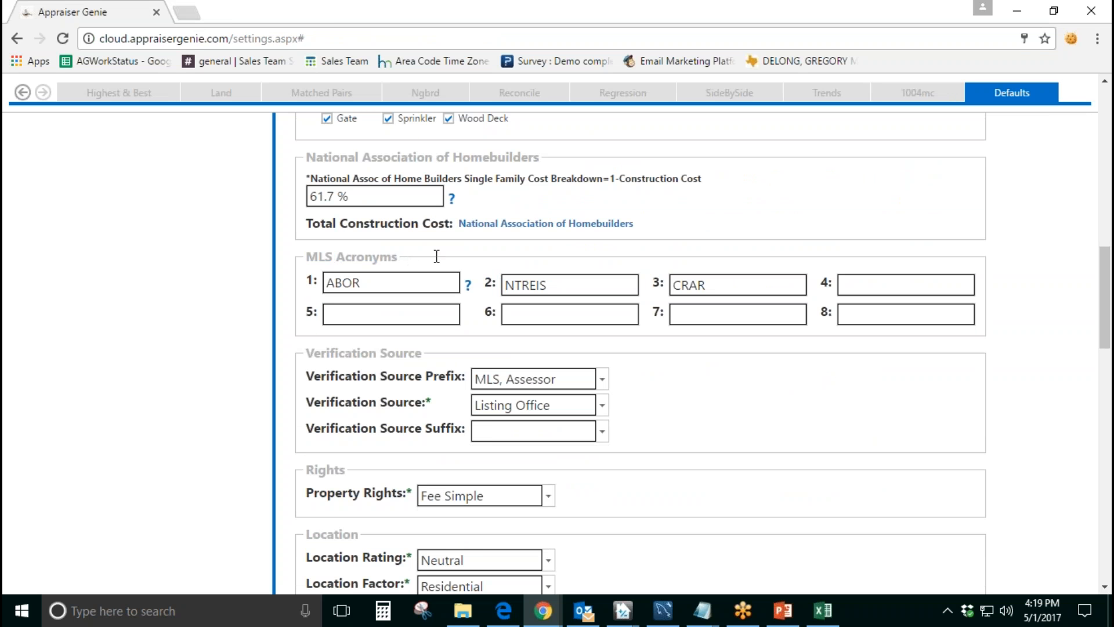
{"action": "left_click", "coordinate": [408, 283]}
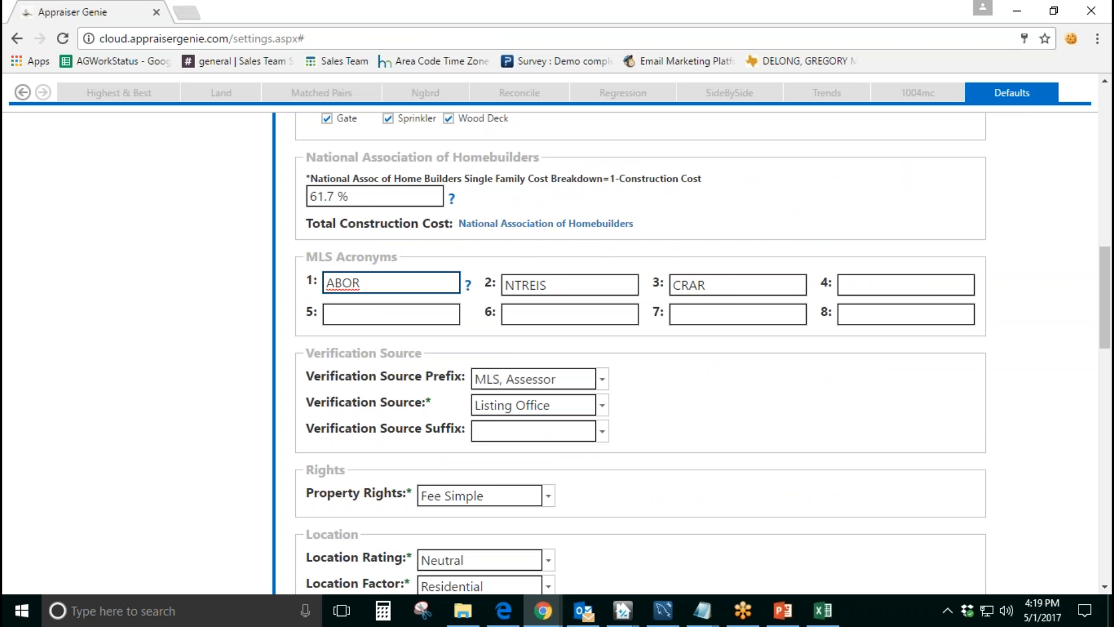
{"action": "double_click", "coordinate": [380, 282]}
{"action": "left_click", "coordinate": [384, 283]}
{"action": "double_click", "coordinate": [376, 283]}
{"action": "double_click", "coordinate": [559, 291]}
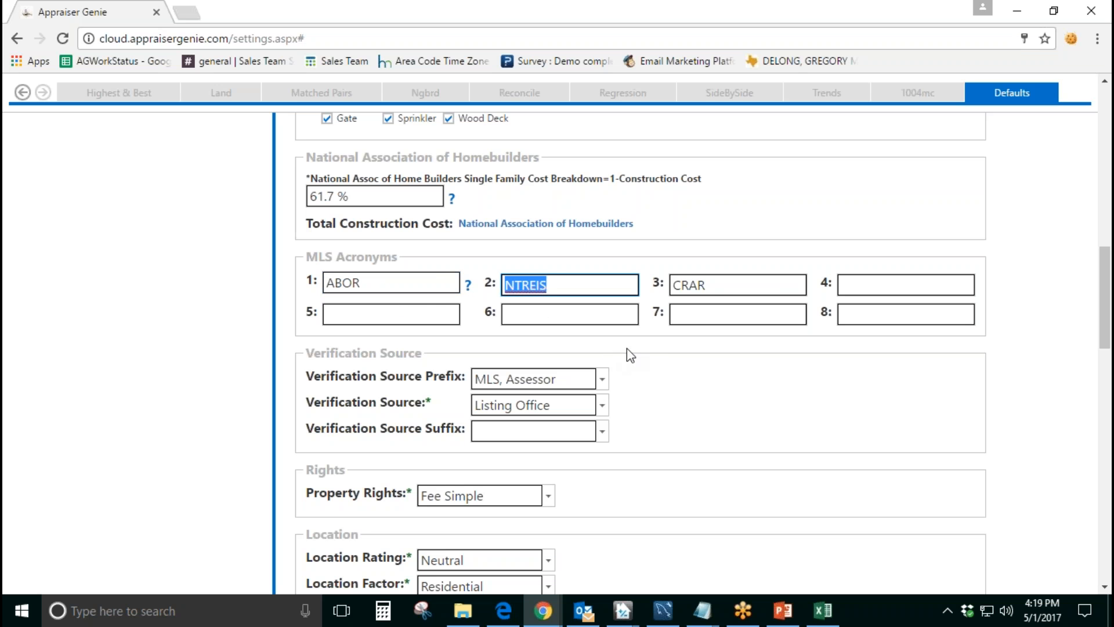
{"action": "double_click", "coordinate": [714, 285]}
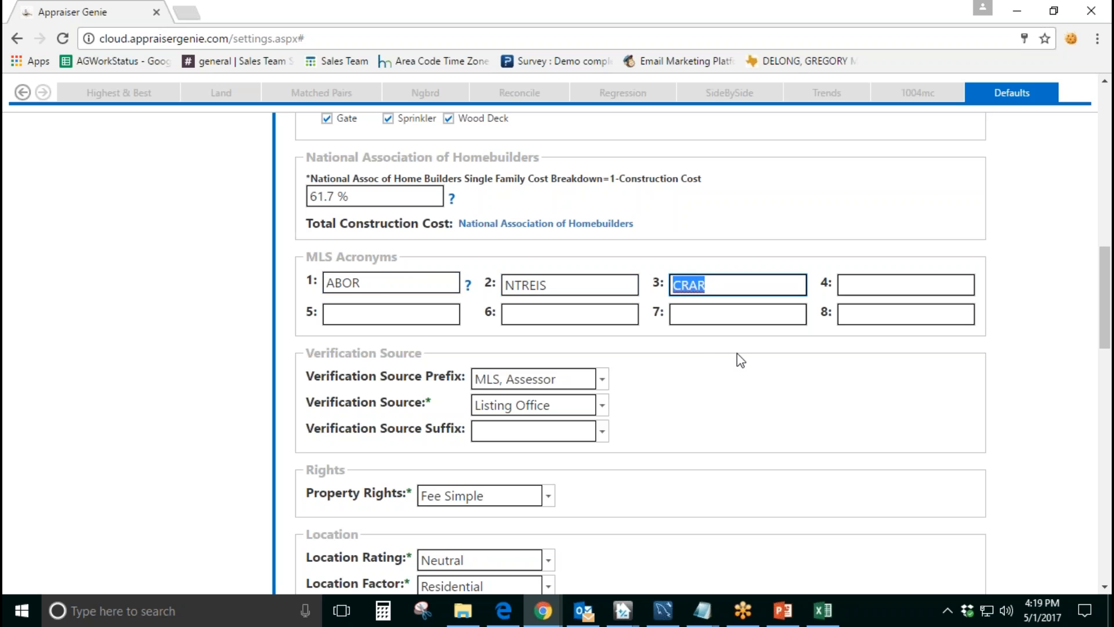
{"action": "left_click", "coordinate": [378, 283]}
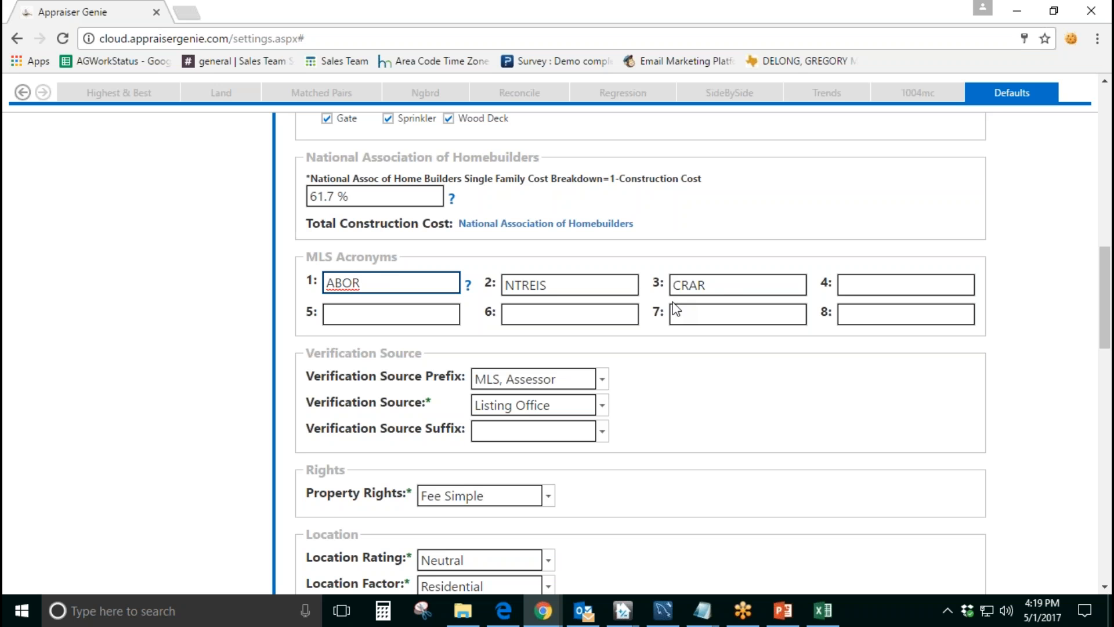
Step: Review all the MLS Acronyms fields, including the unused ones
{"action": "left_click", "coordinate": [861, 313]}
{"action": "left_click", "coordinate": [863, 286]}
{"action": "left_click", "coordinate": [739, 289]}
{"action": "left_click", "coordinate": [724, 314]}
{"action": "left_click", "coordinate": [585, 289]}
{"action": "left_click", "coordinate": [557, 316]}
{"action": "left_click", "coordinate": [391, 282]}
{"action": "left_click", "coordinate": [391, 311]}
Step: Compare the Verification Source settings with the Comparable Sale #1 Verification Source(s) field on URAR page 2 in TOTAL, and return to Appraiser Genie
{"action": "scroll", "coordinate": [421, 310], "scroll_direction": "down", "scroll_amount": 1}
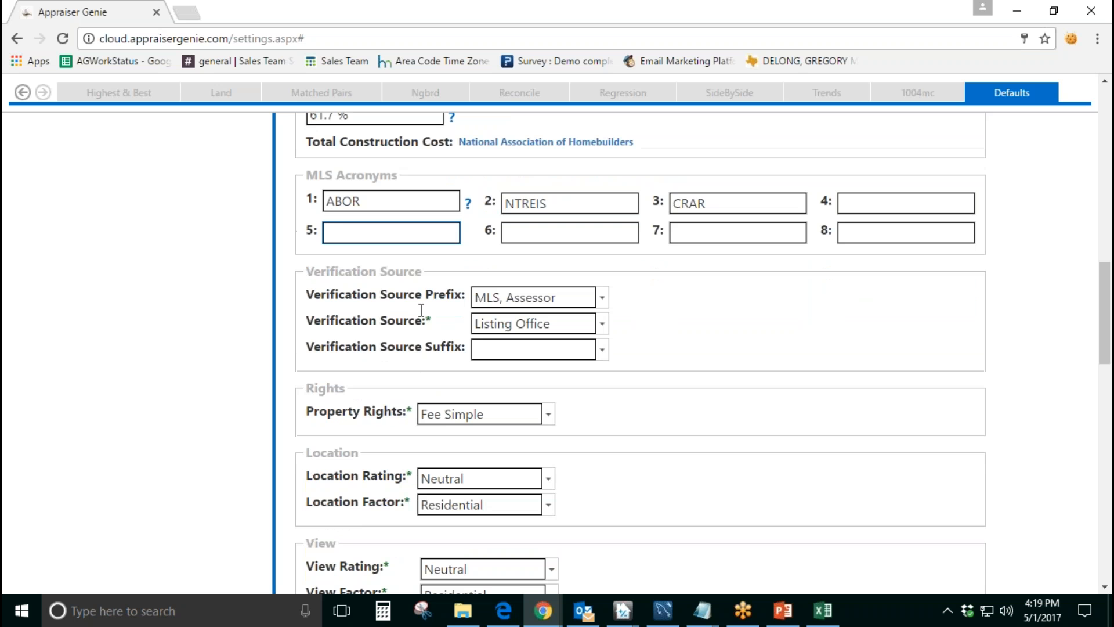
{"action": "left_click_drag", "start_coordinate": [429, 274], "coordinate": [300, 271]}
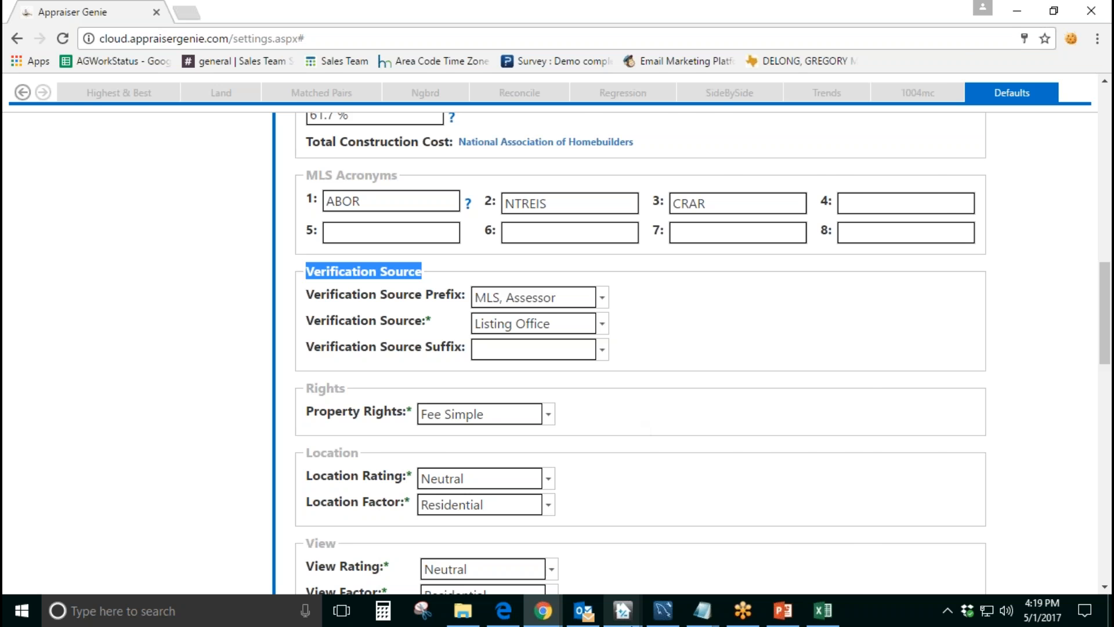
{"action": "left_click", "coordinate": [625, 610]}
{"action": "left_click", "coordinate": [625, 565]}
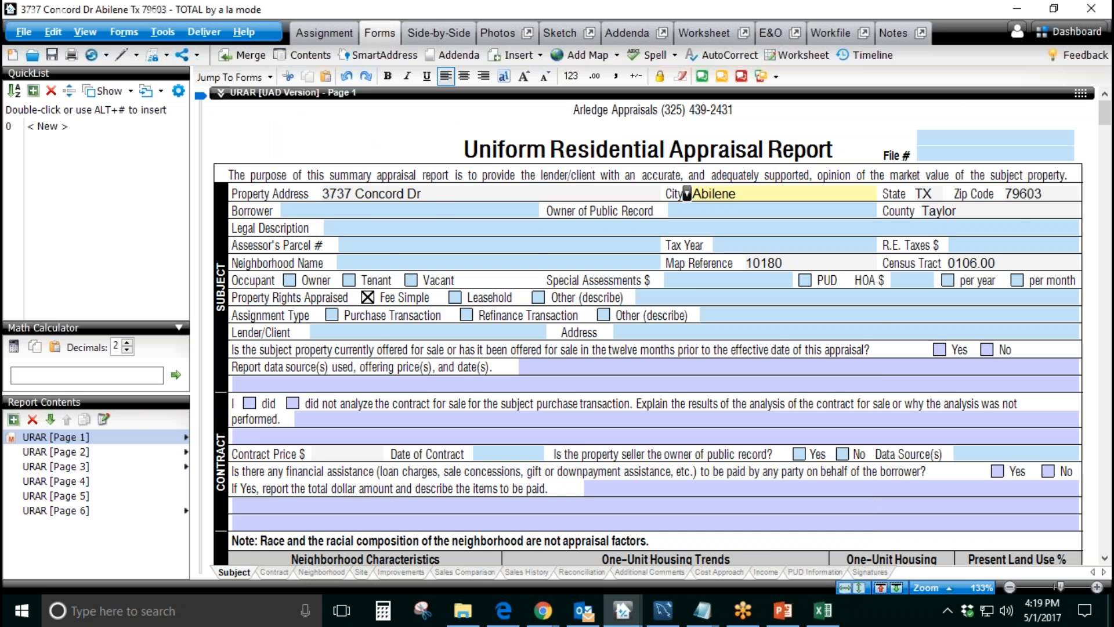
{"action": "left_click", "coordinate": [139, 452]}
{"action": "left_click", "coordinate": [520, 335]}
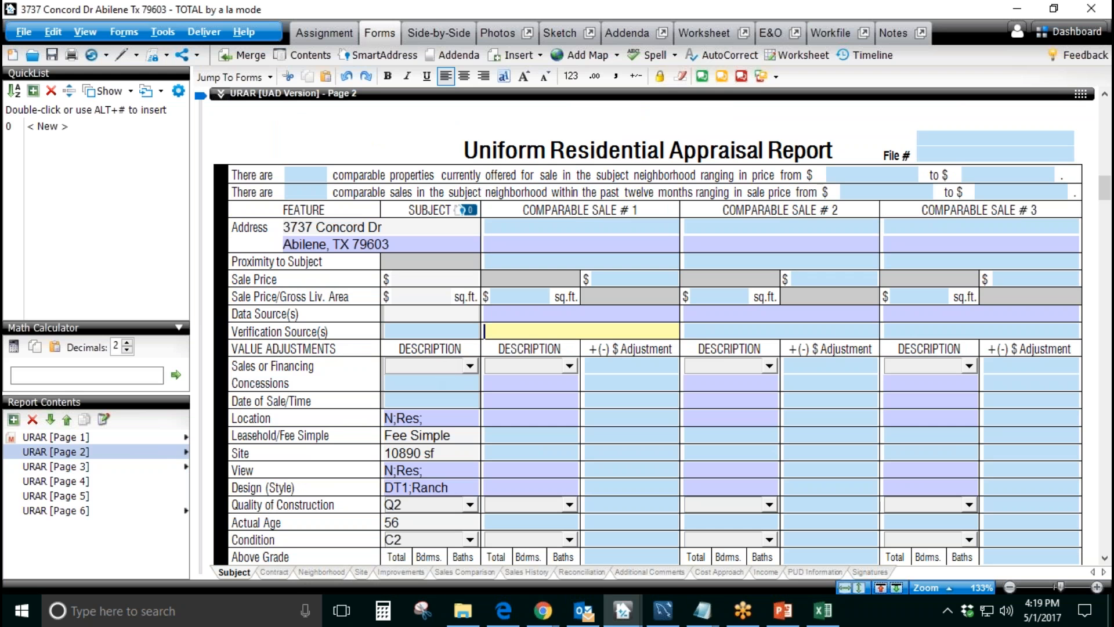
{"action": "left_click", "coordinate": [543, 610]}
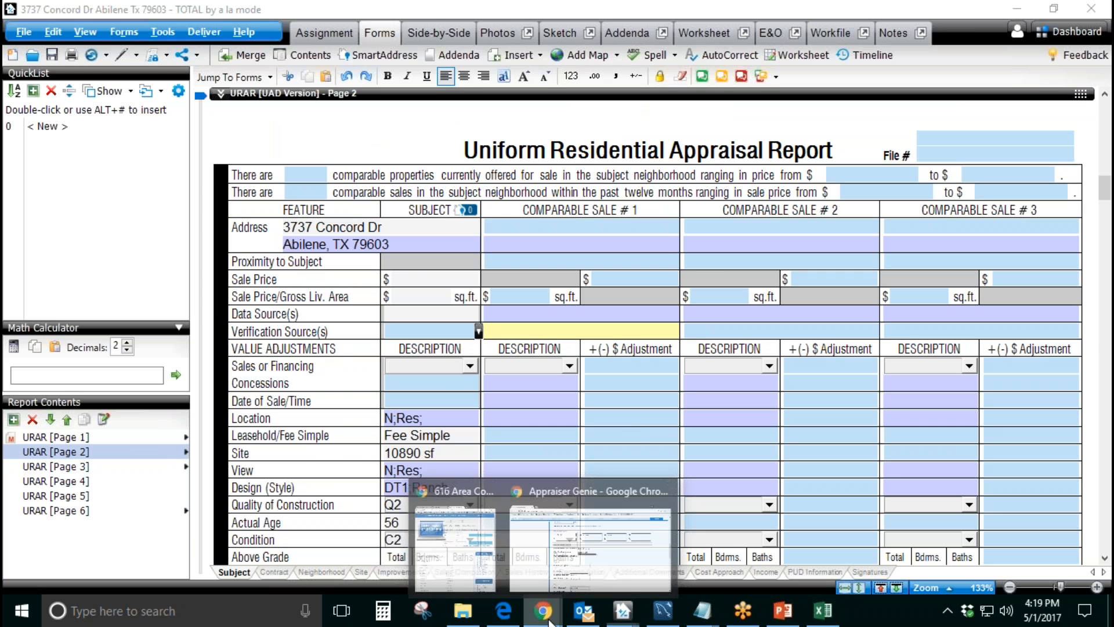
{"action": "left_click", "coordinate": [579, 537]}
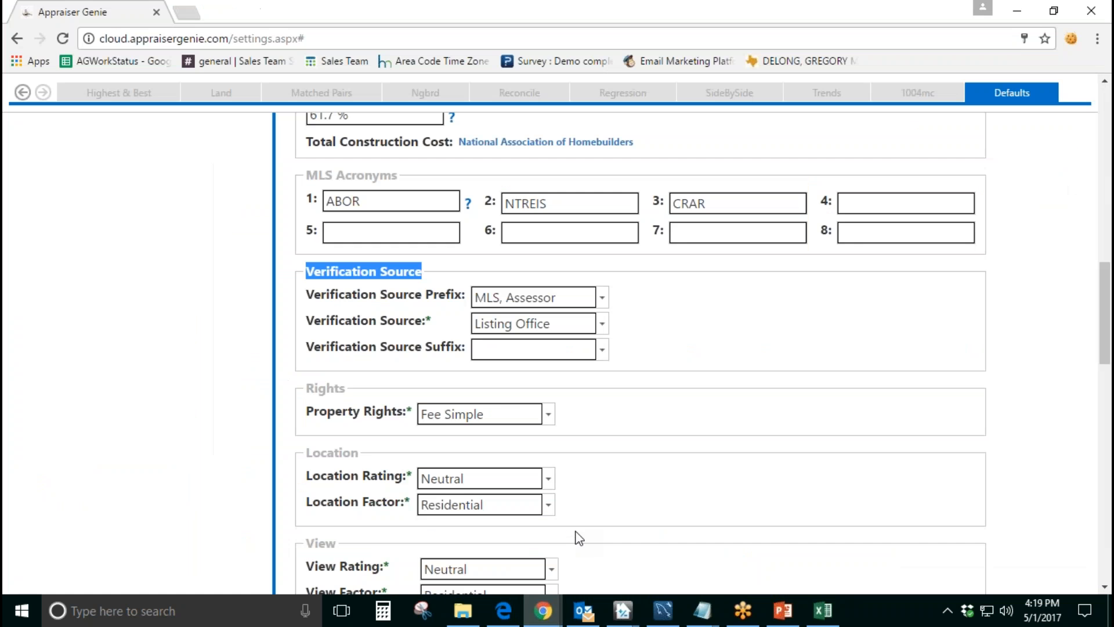
{"action": "left_click", "coordinate": [558, 297]}
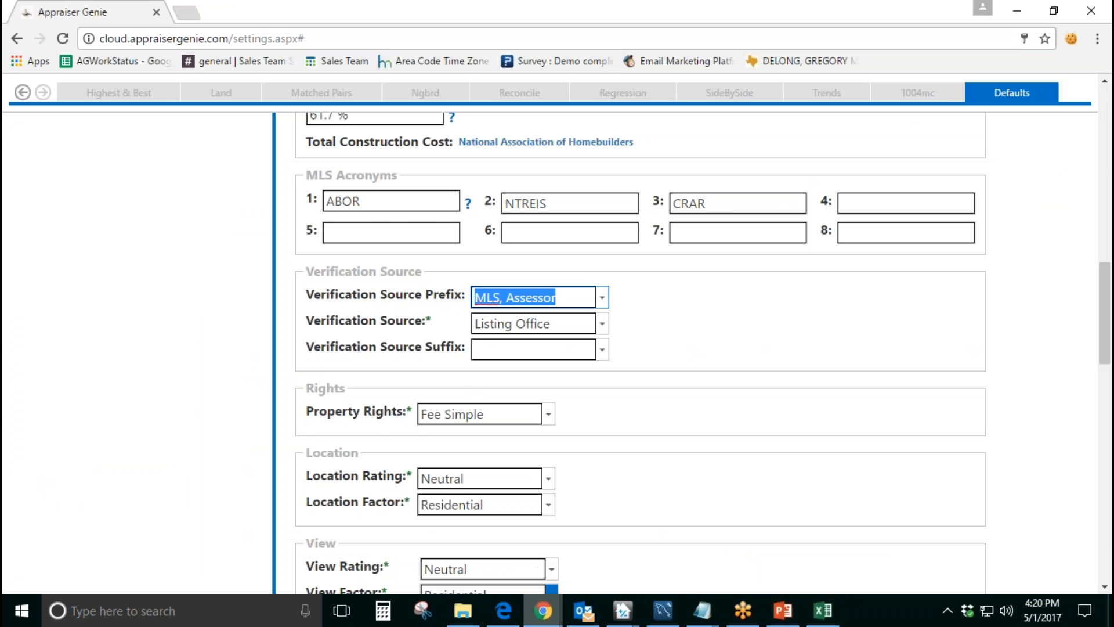
Step: Switch to TOTAL and enter "MLS, Assessor," as the verification source of Comparable Sale #1
{"action": "left_click", "coordinate": [543, 611]}
{"action": "mouse_move", "coordinate": [624, 615]}
{"action": "left_click", "coordinate": [581, 531]}
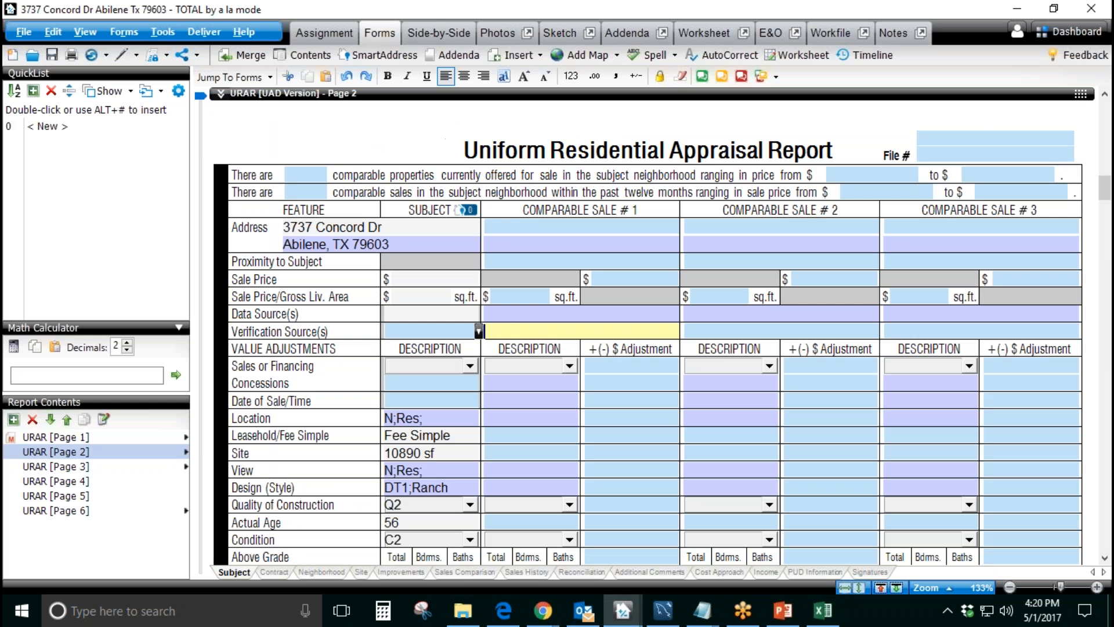
{"action": "type", "text": "MLS, Assessor,"}
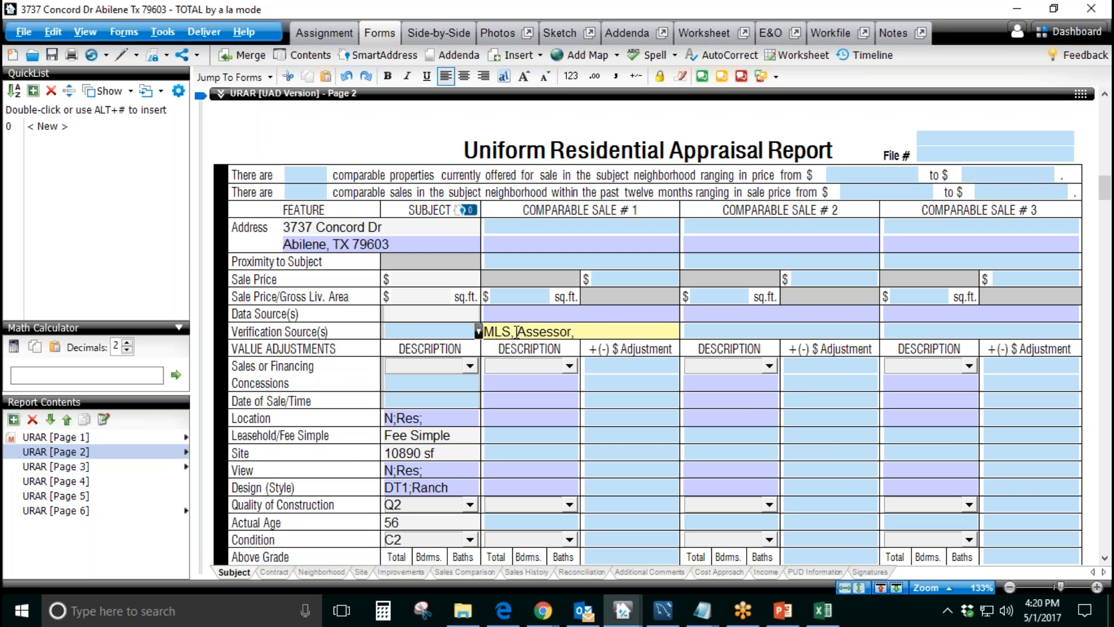
Step: Remove the sample verification source text from Comparable Sale #1
{"action": "key", "text": "BackSpace"}
{"action": "key", "text": "BackSpace"}
{"action": "left_click", "coordinate": [494, 332]}
{"action": "left_click_drag", "start_coordinate": [573, 332], "coordinate": [499, 334]}
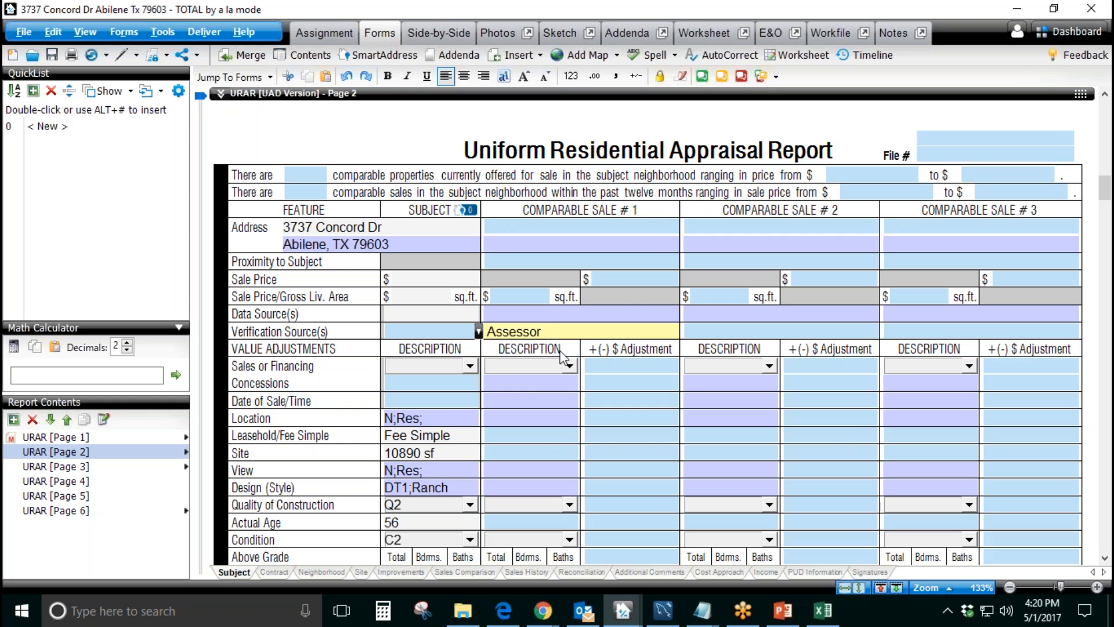
{"action": "key", "text": "BackSpace"}
{"action": "key", "text": "BackSpace"}
{"action": "key", "text": "BackSpace"}
{"action": "key", "text": "BackSpace"}
{"action": "key", "text": "BackSpace"}
{"action": "key", "text": "BackSpace"}
{"action": "key", "text": "BackSpace"}
{"action": "key", "text": "BackSpace"}
Step: Return to Appraiser Genie, check the Verification Source options, and replace the entry with the custom value "APN #"
{"action": "mouse_move", "coordinate": [543, 611]}
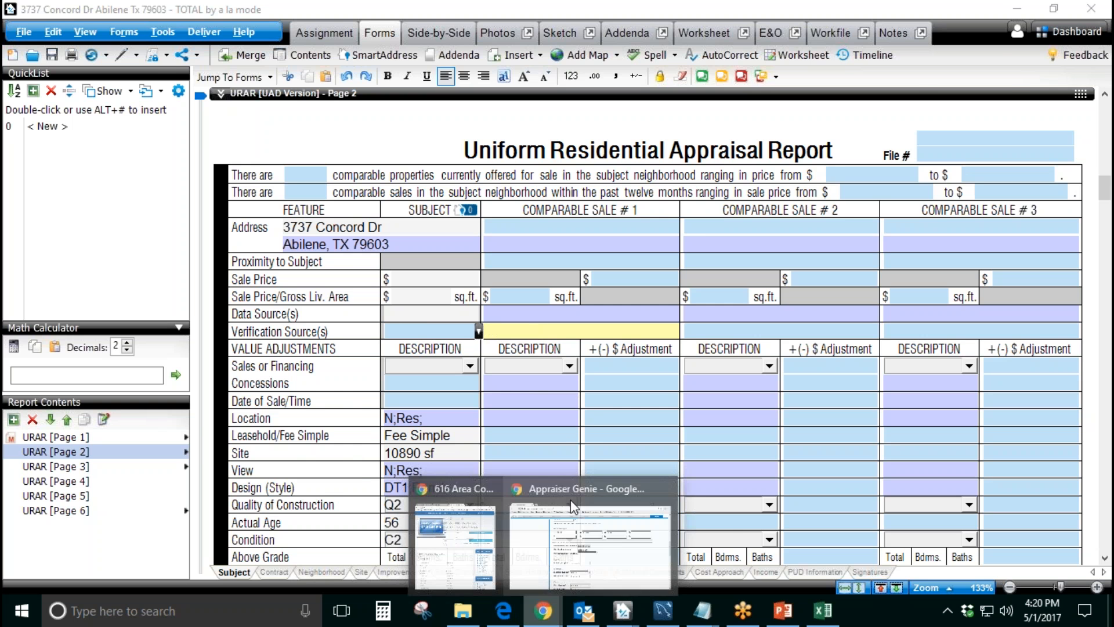
{"action": "left_click", "coordinate": [575, 546]}
{"action": "left_click", "coordinate": [601, 324]}
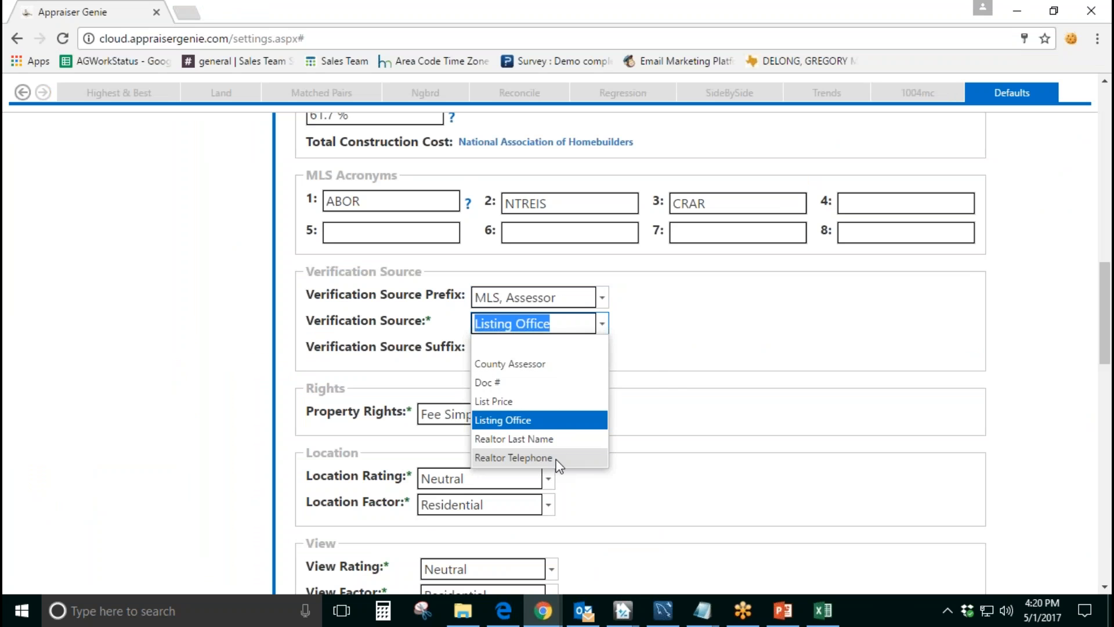
{"action": "left_click", "coordinate": [636, 396]}
{"action": "left_click_drag", "start_coordinate": [558, 325], "coordinate": [459, 328]}
{"action": "type", "text": "APNT"}
{"action": "key", "text": "BackSpace"}
{"action": "type", "text": "#"}
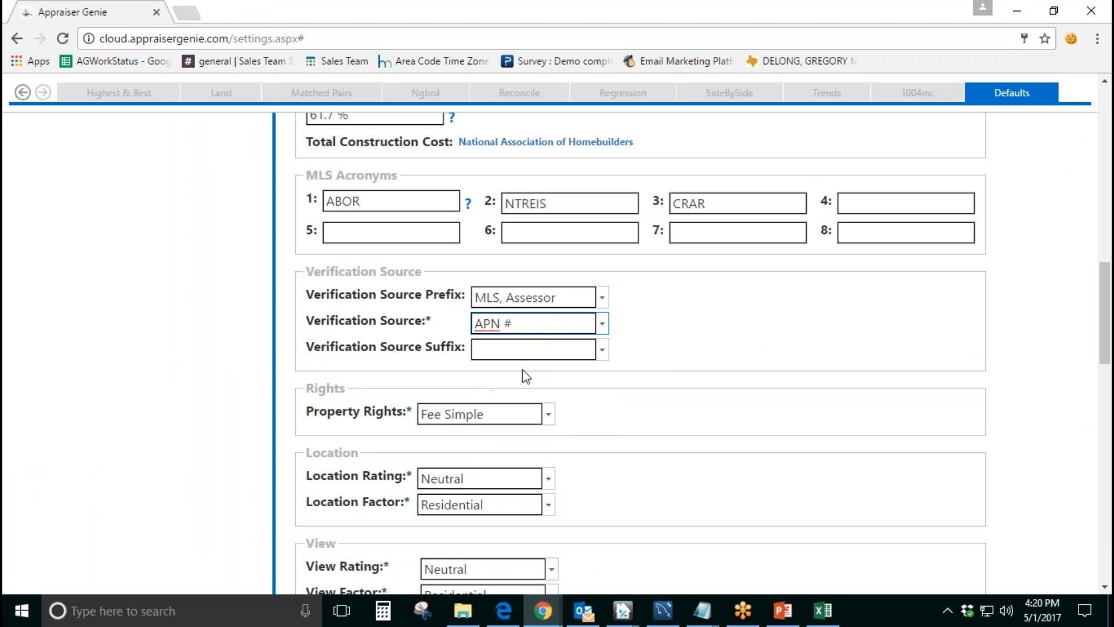
Step: Clear the custom Verification Source text and set the source to List Price
{"action": "key", "text": "BackSpace"}
{"action": "key", "text": "BackSpace"}
{"action": "key", "text": "BackSpace"}
{"action": "key", "text": "BackSpace"}
{"action": "key", "text": "BackSpace"}
{"action": "left_click", "coordinate": [560, 297]}
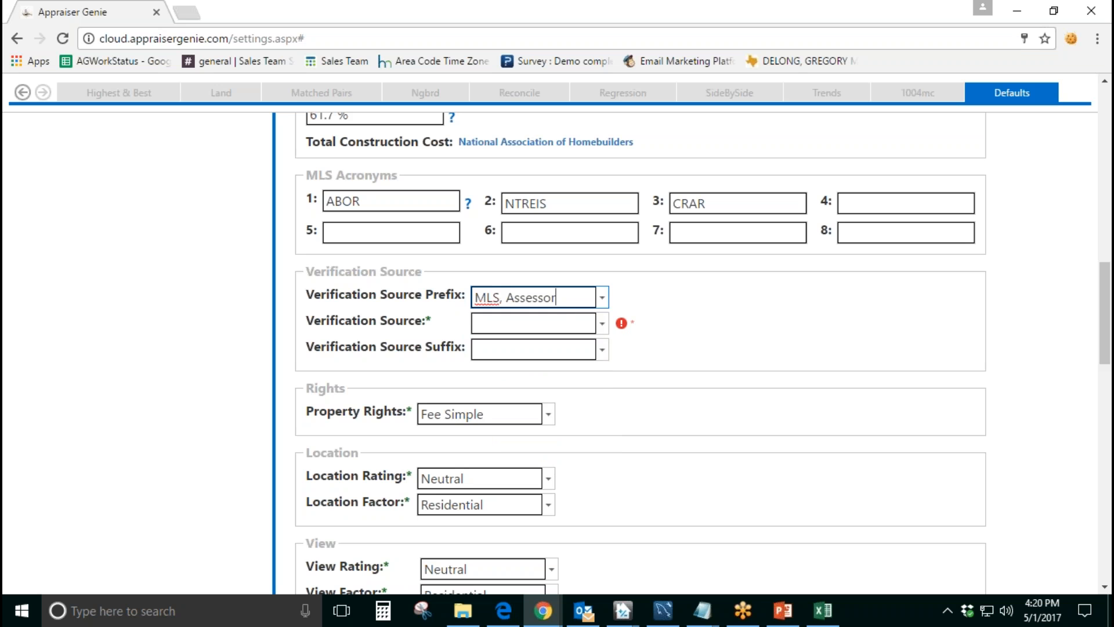
{"action": "left_click", "coordinate": [603, 324]}
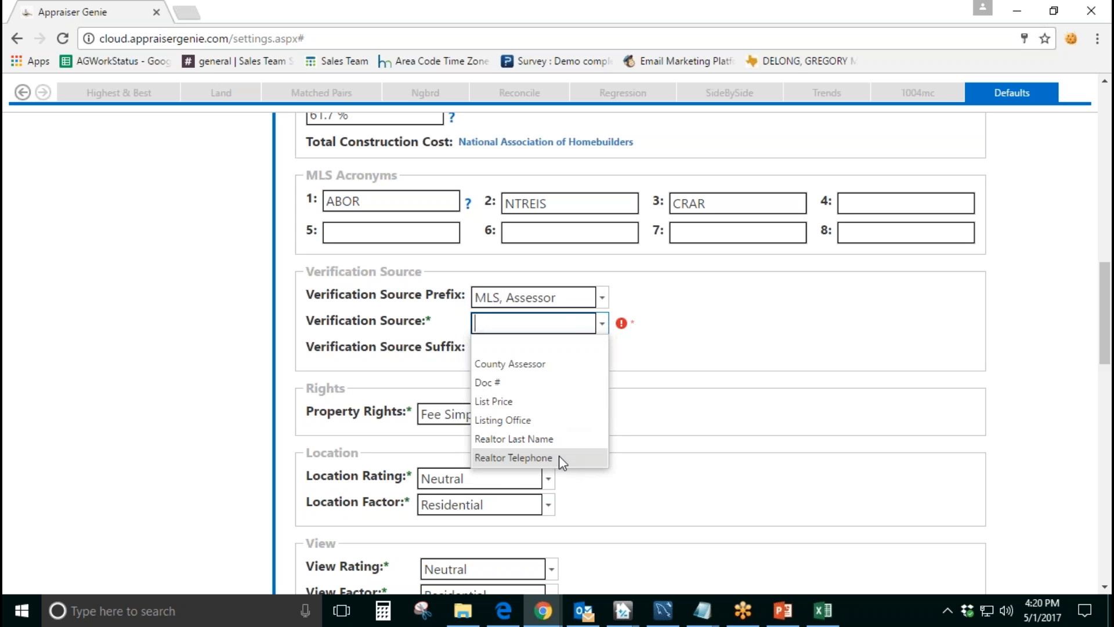
{"action": "left_click", "coordinate": [562, 406]}
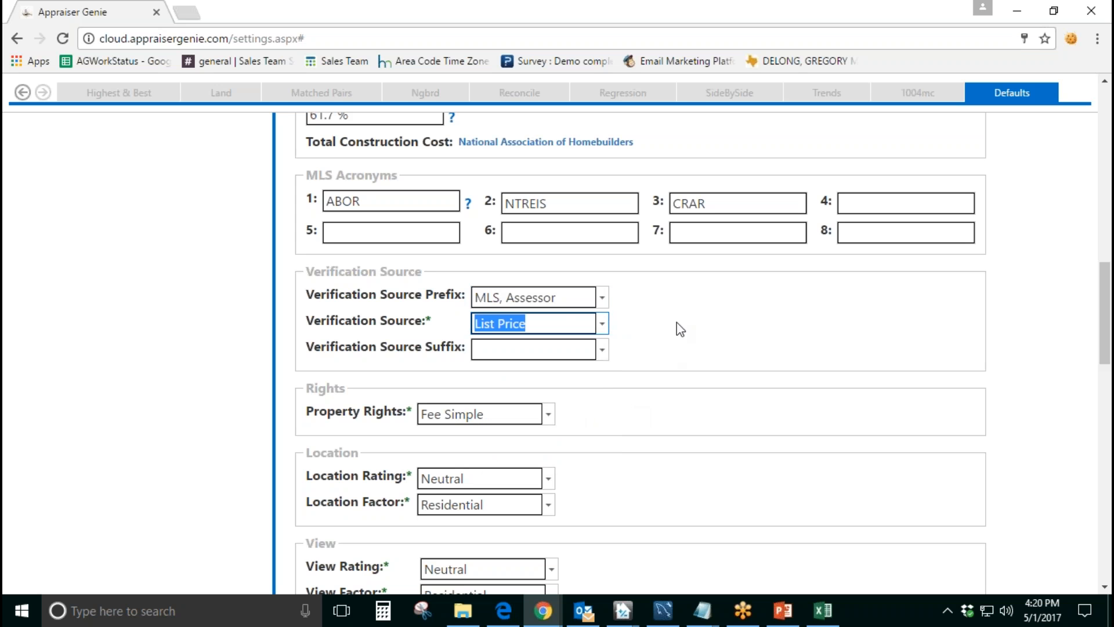
Step: Review the Verification Source Suffix, Rights, Location and View default settings
{"action": "left_click_drag", "start_coordinate": [319, 349], "coordinate": [456, 350]}
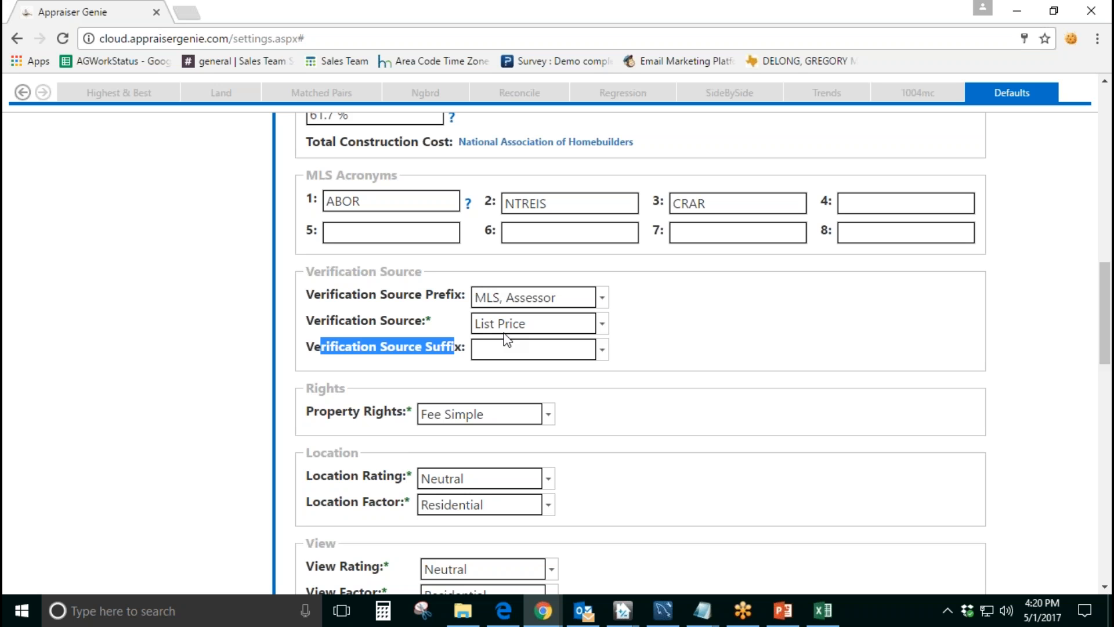
{"action": "left_click", "coordinate": [655, 315]}
{"action": "scroll", "coordinate": [638, 317], "scroll_direction": "down", "scroll_amount": 3}
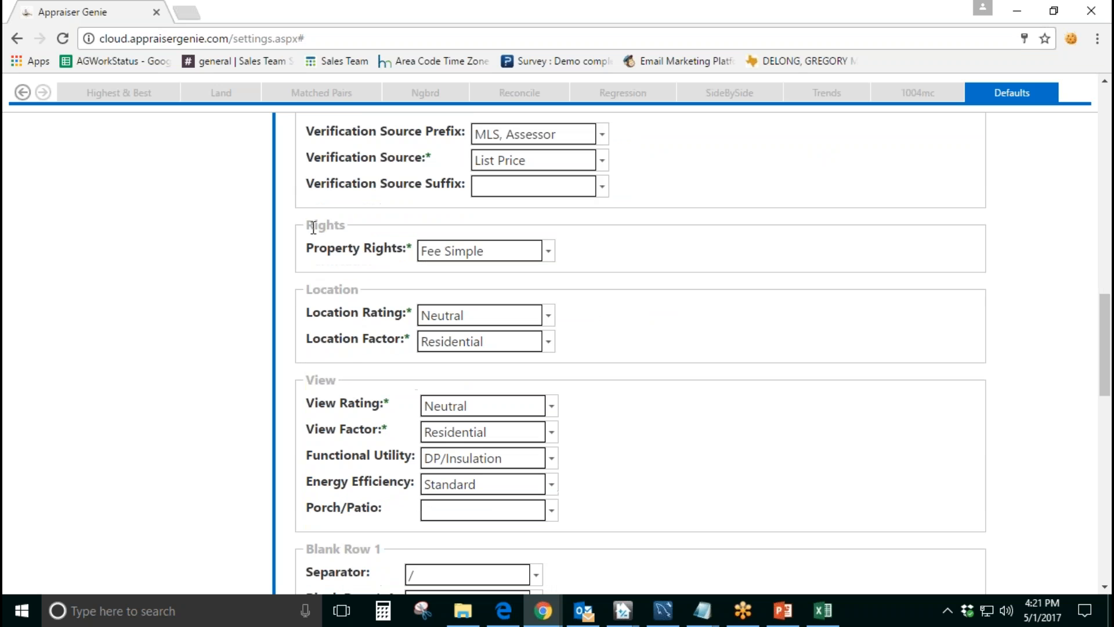
{"action": "left_click_drag", "start_coordinate": [308, 225], "coordinate": [358, 227]}
{"action": "left_click_drag", "start_coordinate": [307, 289], "coordinate": [360, 289]}
{"action": "left_click_drag", "start_coordinate": [307, 380], "coordinate": [348, 380]}
{"action": "left_click", "coordinate": [601, 392]}
{"action": "left_click_drag", "start_coordinate": [321, 456], "coordinate": [408, 458]}
{"action": "left_click_drag", "start_coordinate": [313, 483], "coordinate": [409, 483]}
Step: Examine the Energy Efficiency default and its available rating options
{"action": "scroll", "coordinate": [642, 441], "scroll_direction": "down", "scroll_amount": 1}
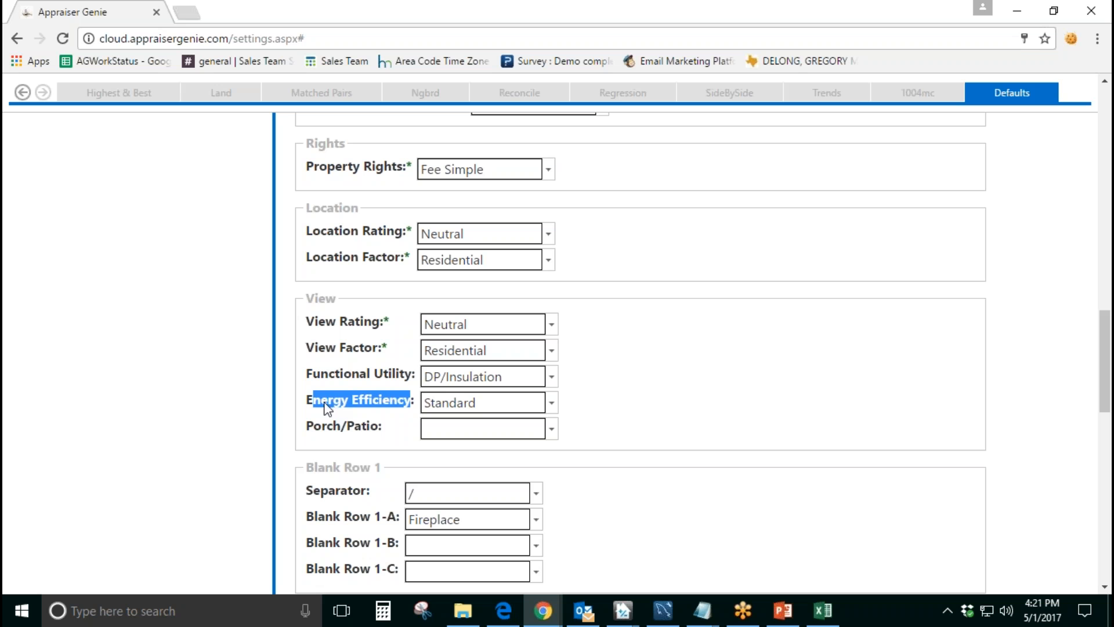
{"action": "left_click", "coordinate": [316, 410]}
{"action": "left_click_drag", "start_coordinate": [307, 402], "coordinate": [412, 403]}
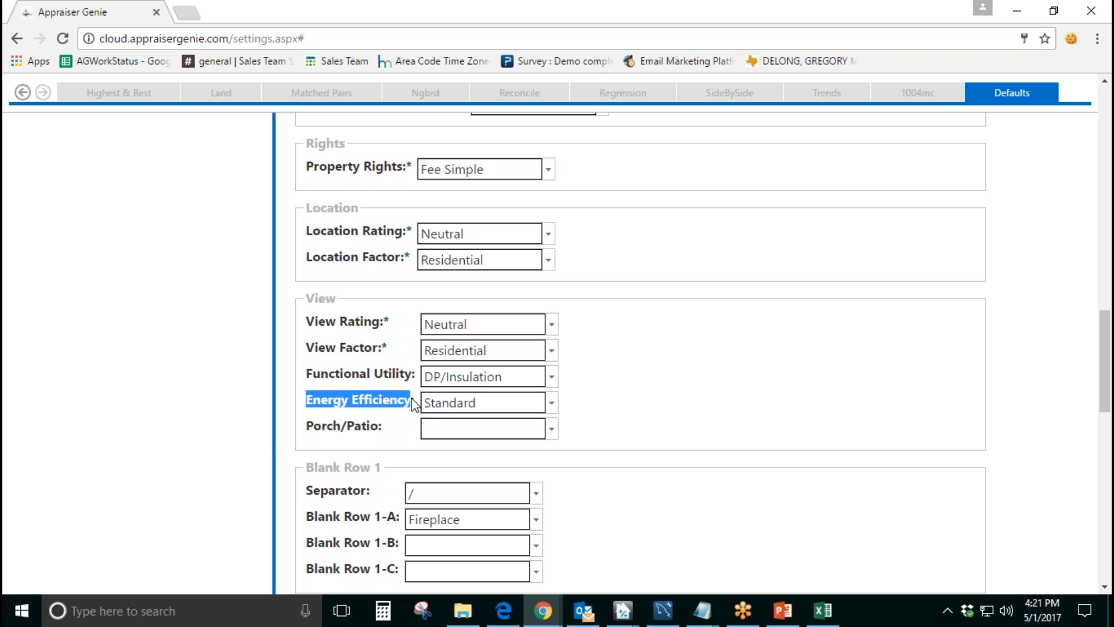
{"action": "left_click", "coordinate": [551, 406]}
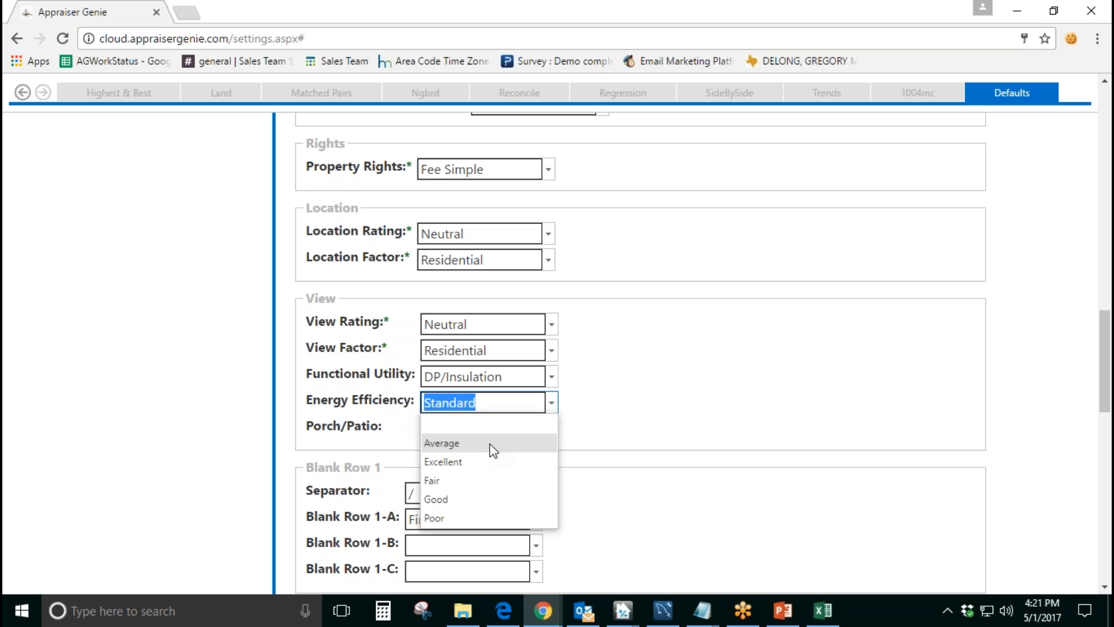
{"action": "left_click", "coordinate": [490, 403]}
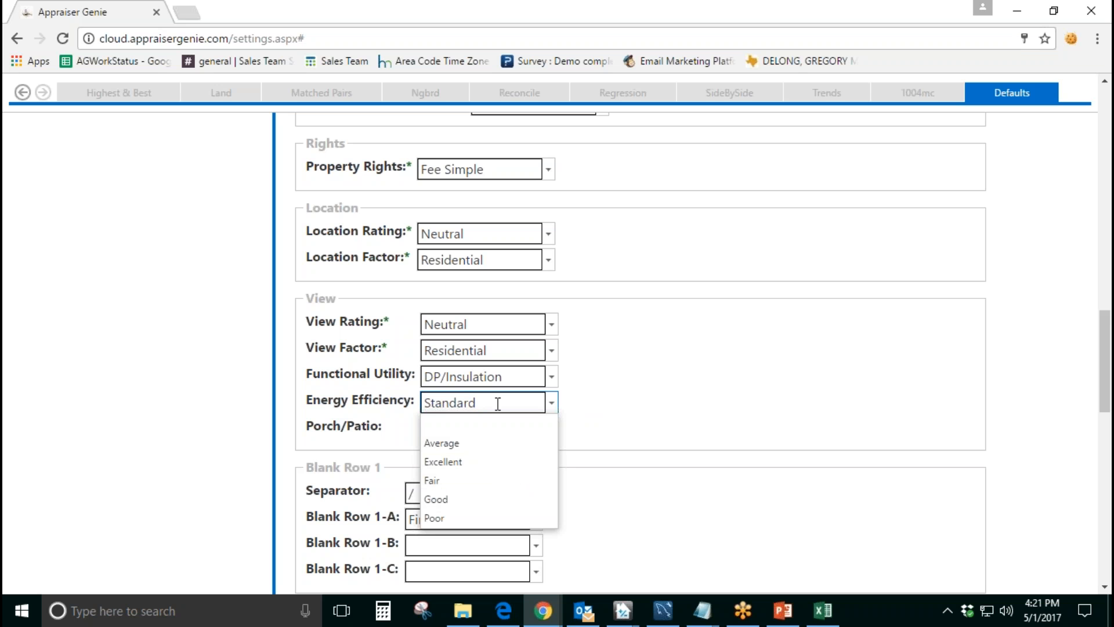
Step: Switch to TOTAL and examine the Energy Efficient Items and Functional Utility rows in the comparable sales grid
{"action": "left_click", "coordinate": [623, 611]}
{"action": "scroll", "coordinate": [552, 413], "scroll_direction": "down", "scroll_amount": 5}
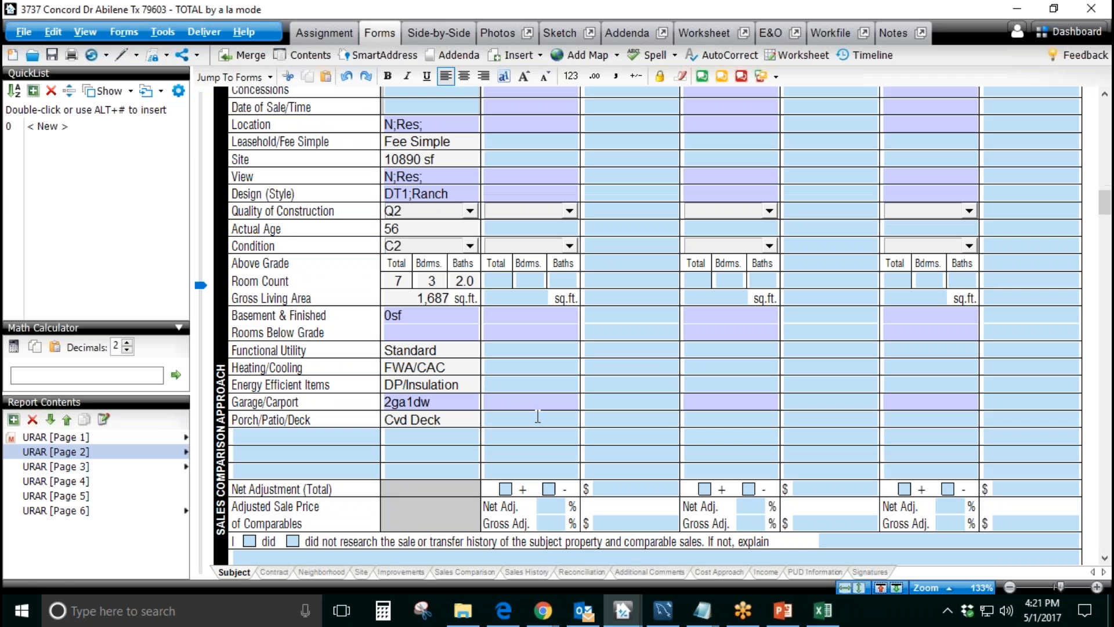
{"action": "left_click", "coordinate": [536, 385]}
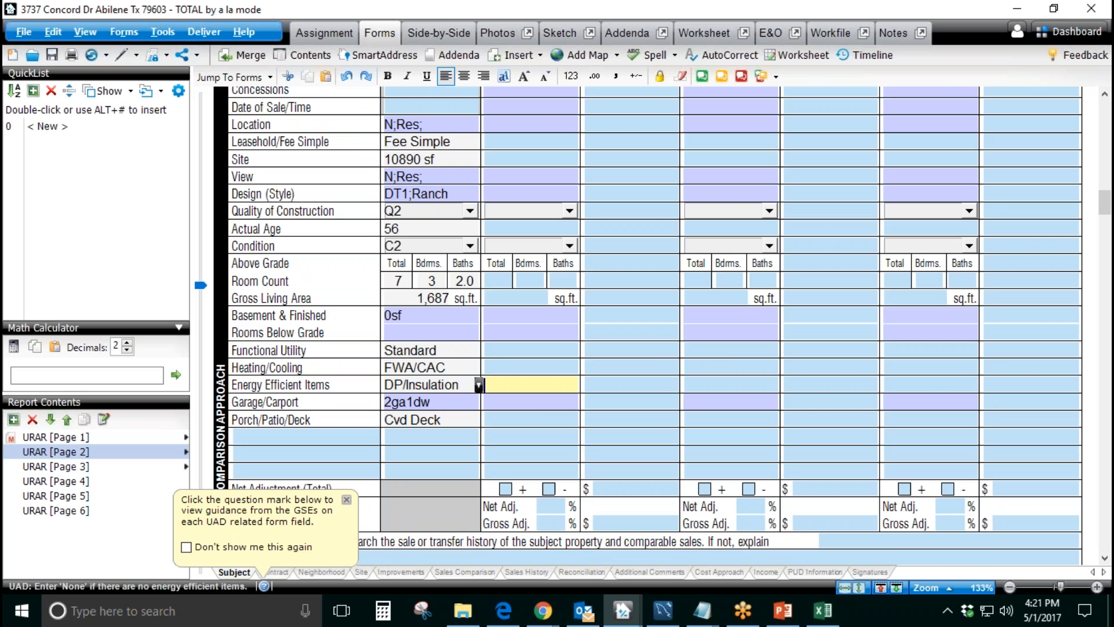
{"action": "left_click", "coordinate": [522, 351]}
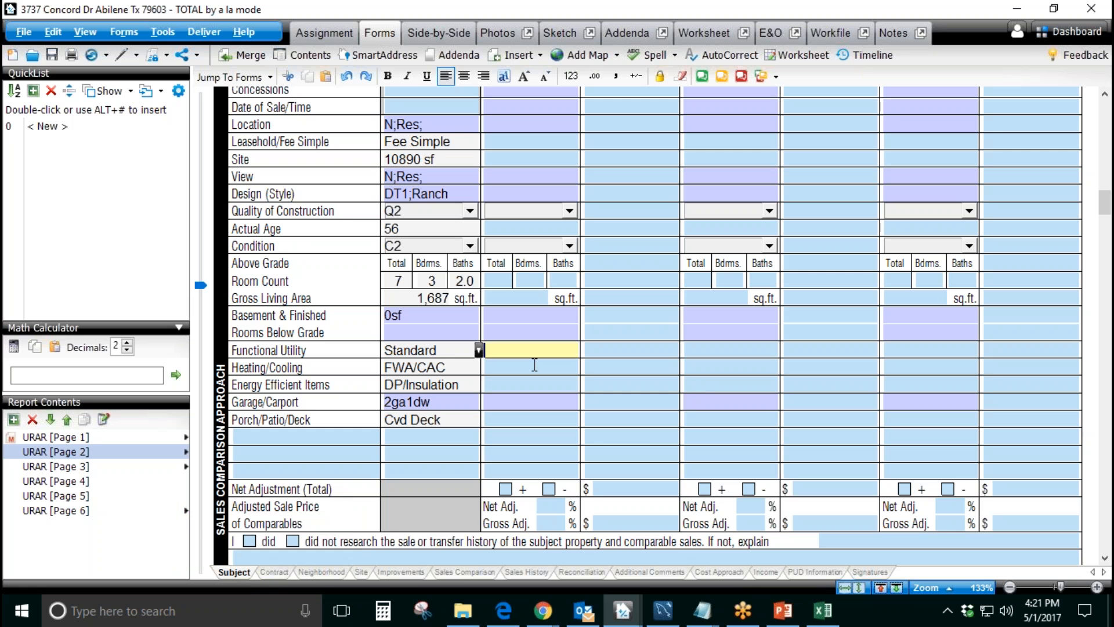
{"action": "left_click", "coordinate": [708, 348]}
Step: Return to Appraiser Genie and review the Functional Utility default
{"action": "mouse_move", "coordinate": [546, 597]}
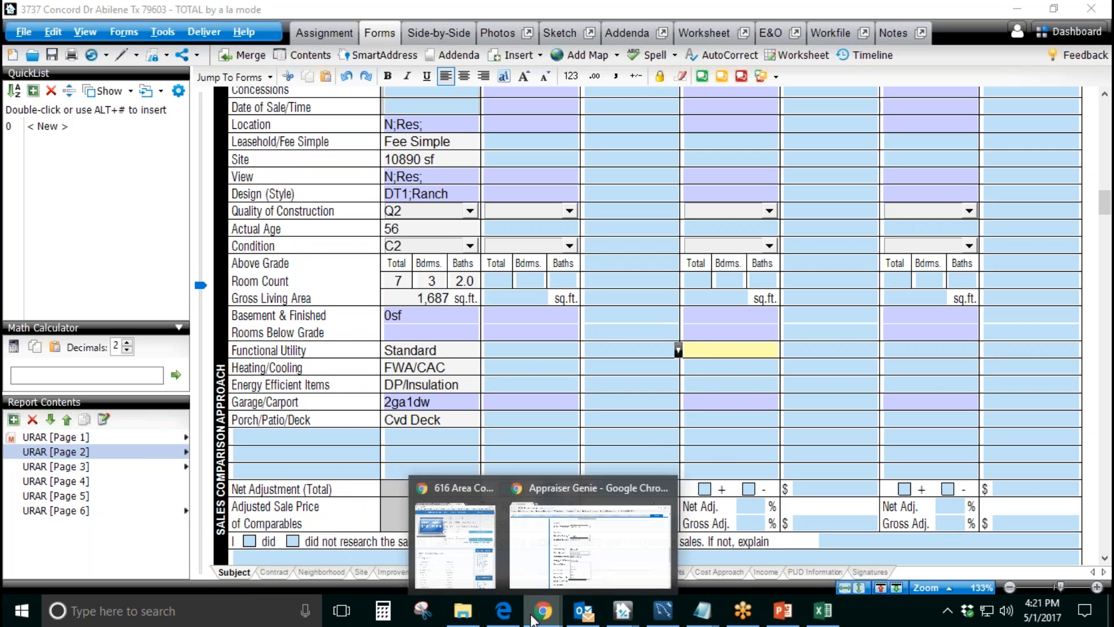
{"action": "left_click", "coordinate": [577, 549]}
{"action": "left_click_drag", "start_coordinate": [305, 377], "coordinate": [408, 377]}
{"action": "left_click_drag", "start_coordinate": [510, 380], "coordinate": [424, 377]}
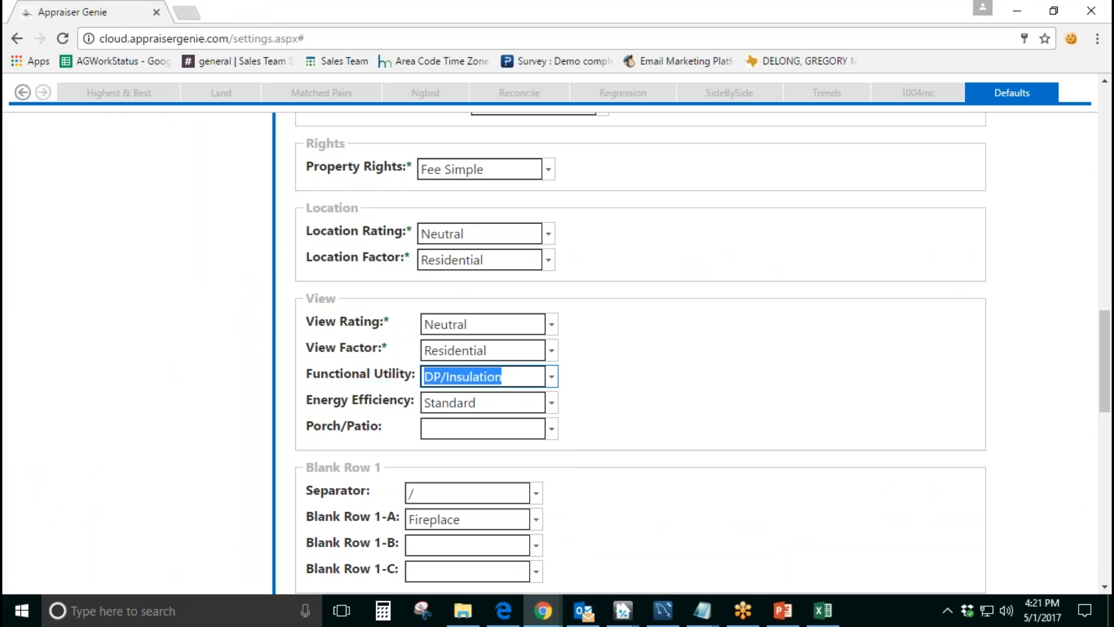
Step: Check the Functional Utility fields of Comparable Sales #1 and #2 in TOTAL, and return to Appraiser Genie
{"action": "mouse_move", "coordinate": [632, 603]}
{"action": "left_click", "coordinate": [646, 569]}
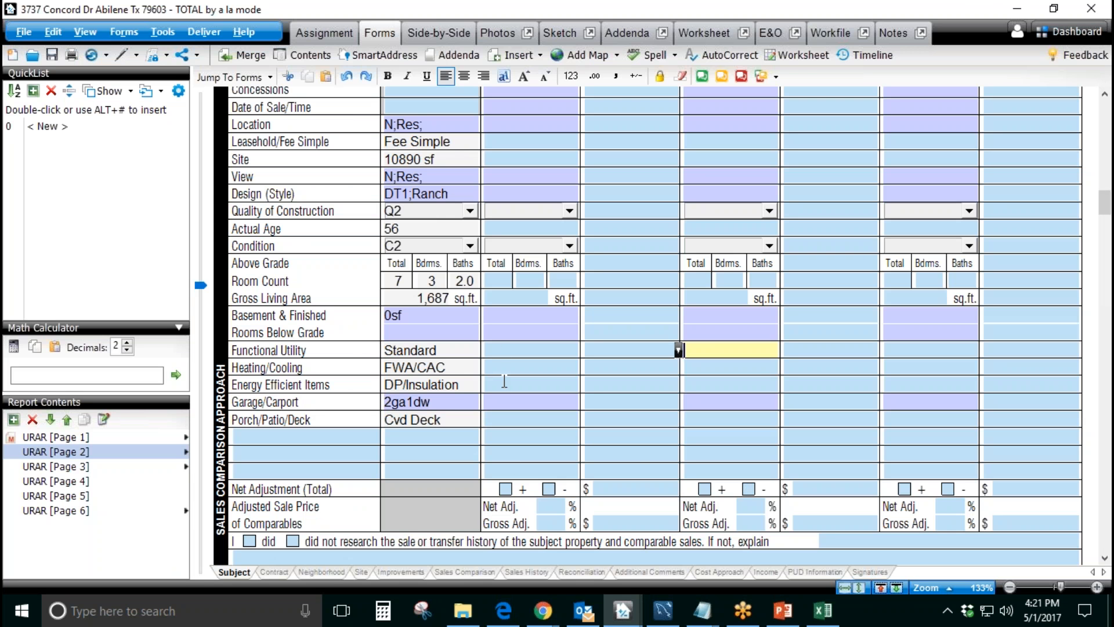
{"action": "left_click", "coordinate": [505, 348]}
{"action": "left_click", "coordinate": [707, 350]}
{"action": "mouse_move", "coordinate": [557, 595]}
{"action": "left_click", "coordinate": [624, 483]}
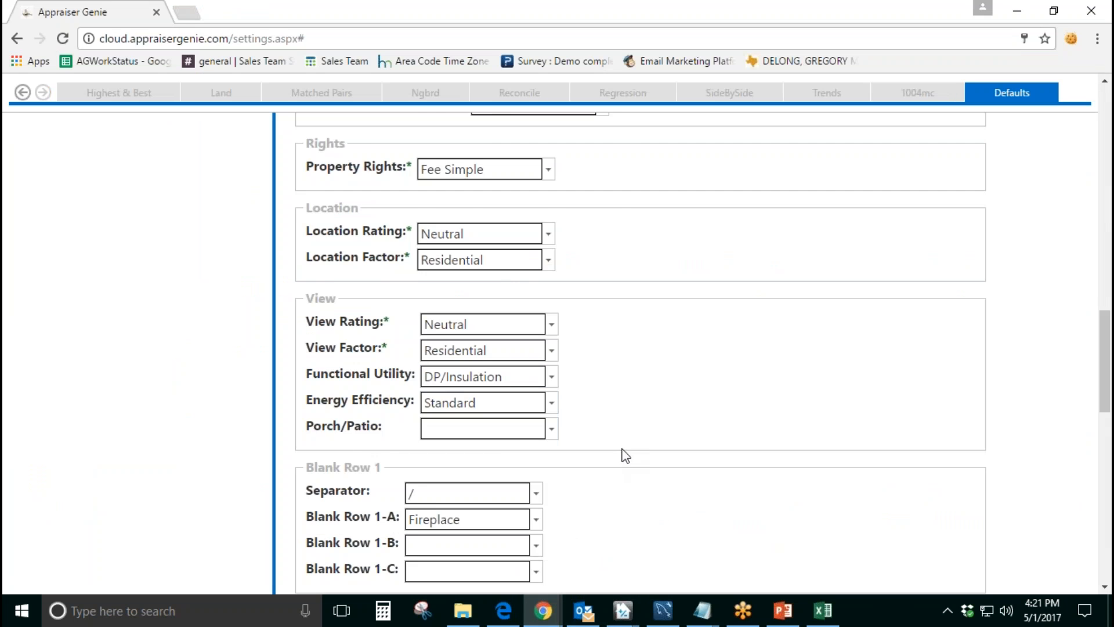
Step: Set the Porch/Patio default to "CP/CP"
{"action": "scroll", "coordinate": [596, 449], "scroll_direction": "down", "scroll_amount": 1}
{"action": "left_click_drag", "start_coordinate": [383, 352], "coordinate": [312, 356]}
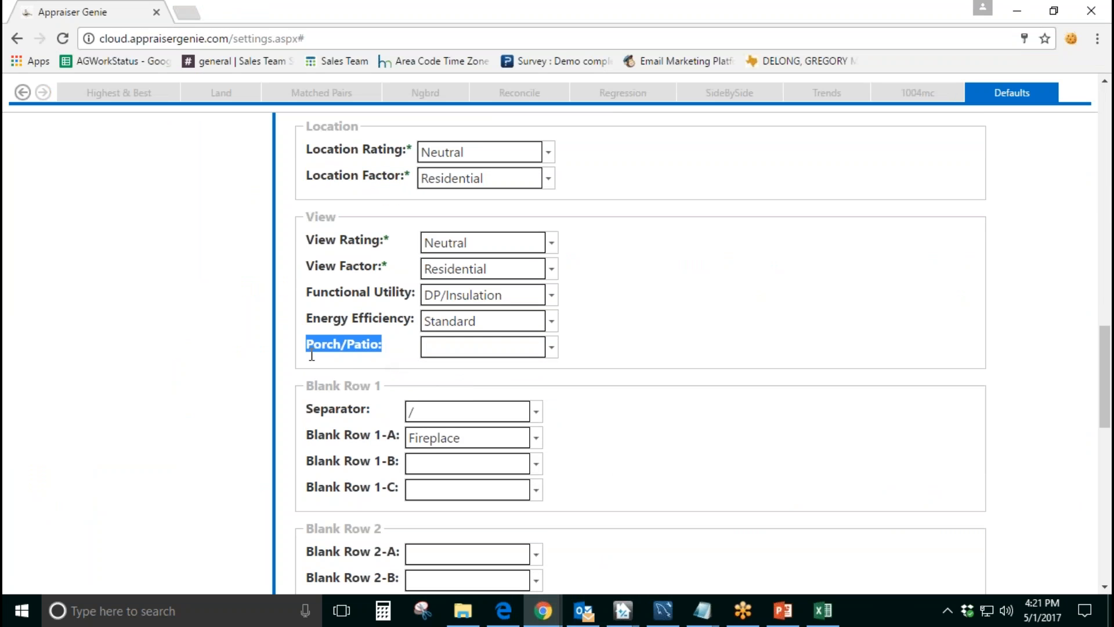
{"action": "left_click", "coordinate": [544, 348]}
{"action": "type", "text": "CP"}
{"action": "key", "text": "BackSpace"}
{"action": "type", "text": "P."}
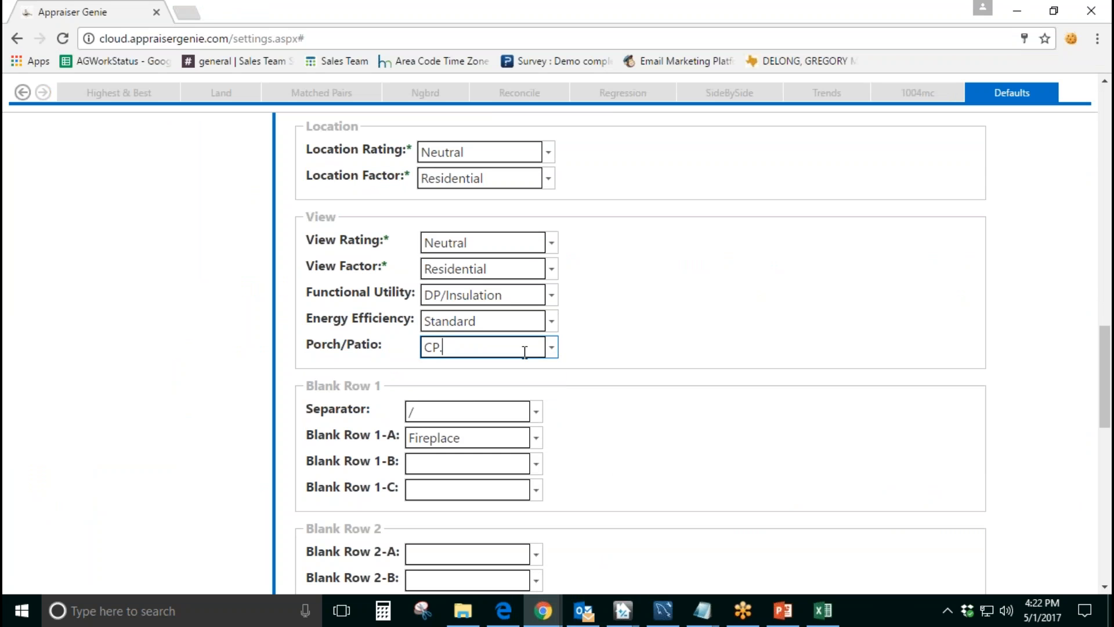
{"action": "type", "text": "CP"}
Step: Switch to TOTAL and enter "CP/CP" in the Porch/Patio/Deck row for Comparable Sale #1
{"action": "mouse_move", "coordinate": [623, 612]}
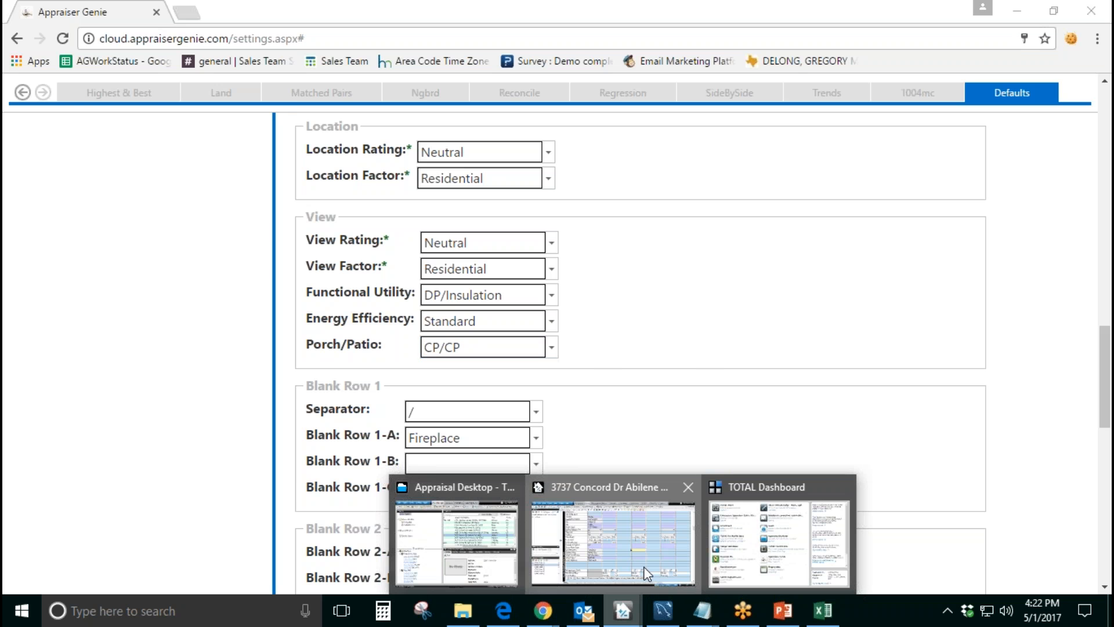
{"action": "left_click", "coordinate": [643, 566]}
{"action": "left_click", "coordinate": [527, 421]}
{"action": "type", "text": "CP/CP"}
{"action": "key", "text": "Tab"}
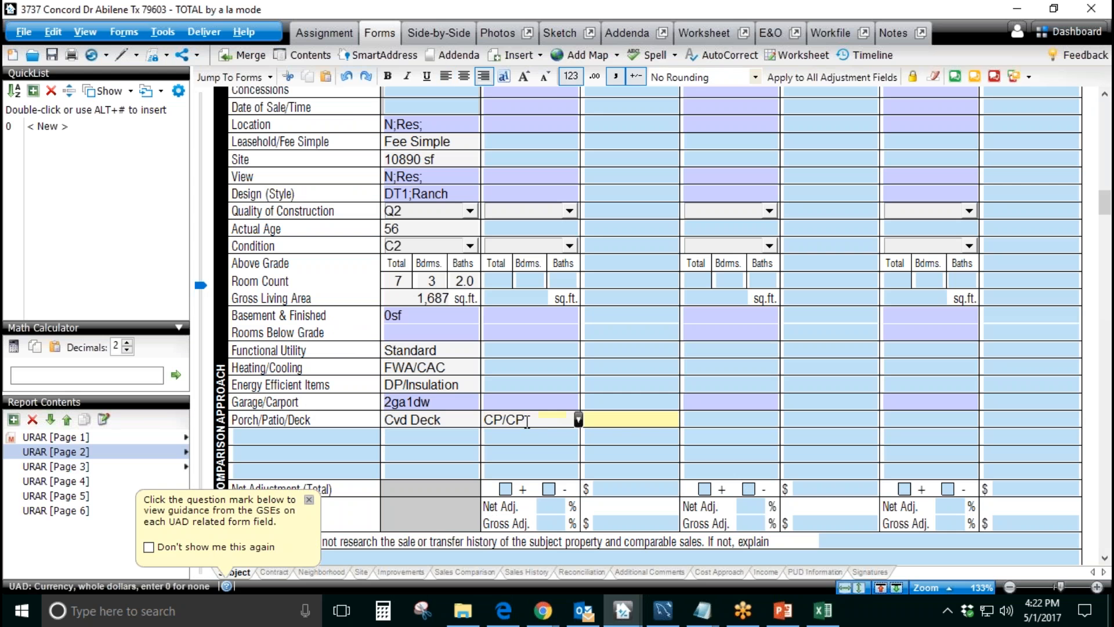
{"action": "key", "text": "Tab"}
Step: Delete the Porch/Patio/Deck entry of Comparable Sale #1
{"action": "left_click_drag", "start_coordinate": [560, 420], "coordinate": [437, 417]}
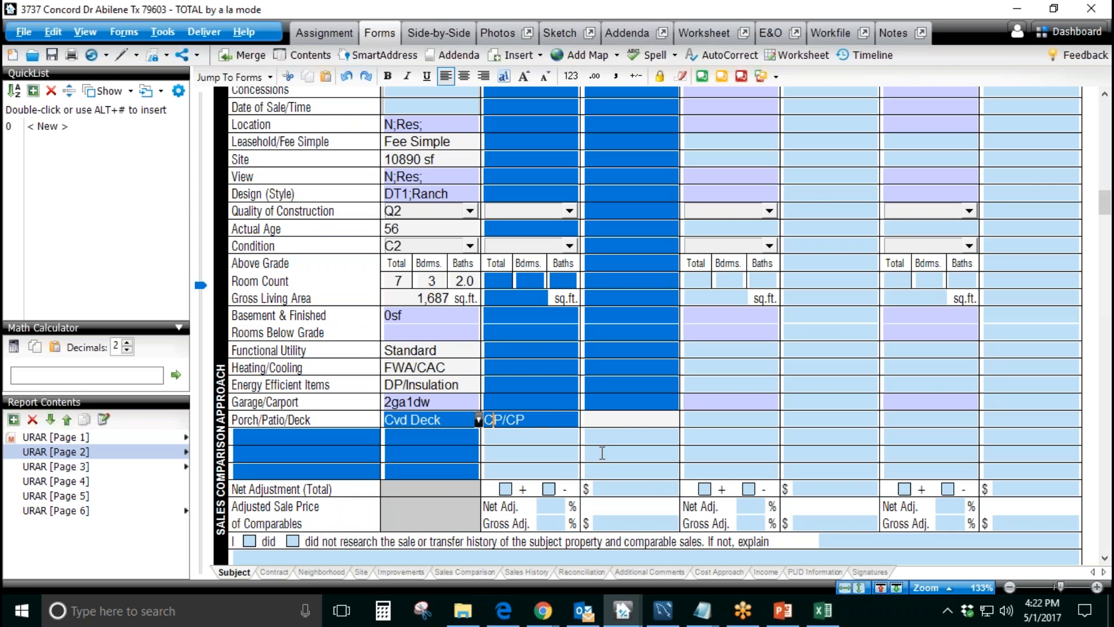
{"action": "left_click_drag", "start_coordinate": [551, 421], "coordinate": [486, 421]}
{"action": "key", "text": "Delete"}
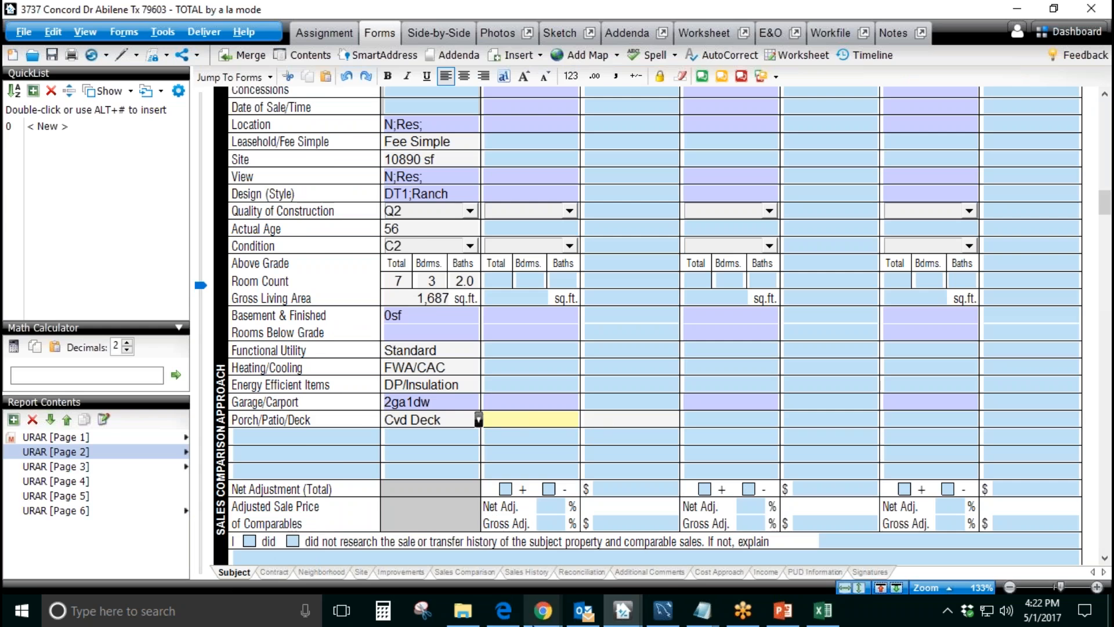
Step: Return to Appraiser Genie and clear the Porch/Patio default
{"action": "mouse_move", "coordinate": [543, 611]}
{"action": "left_click", "coordinate": [572, 537]}
{"action": "left_click_drag", "start_coordinate": [474, 350], "coordinate": [402, 350]}
{"action": "key", "text": "Delete"}
{"action": "left_click", "coordinate": [641, 361]}
{"action": "left_click", "coordinate": [532, 347]}
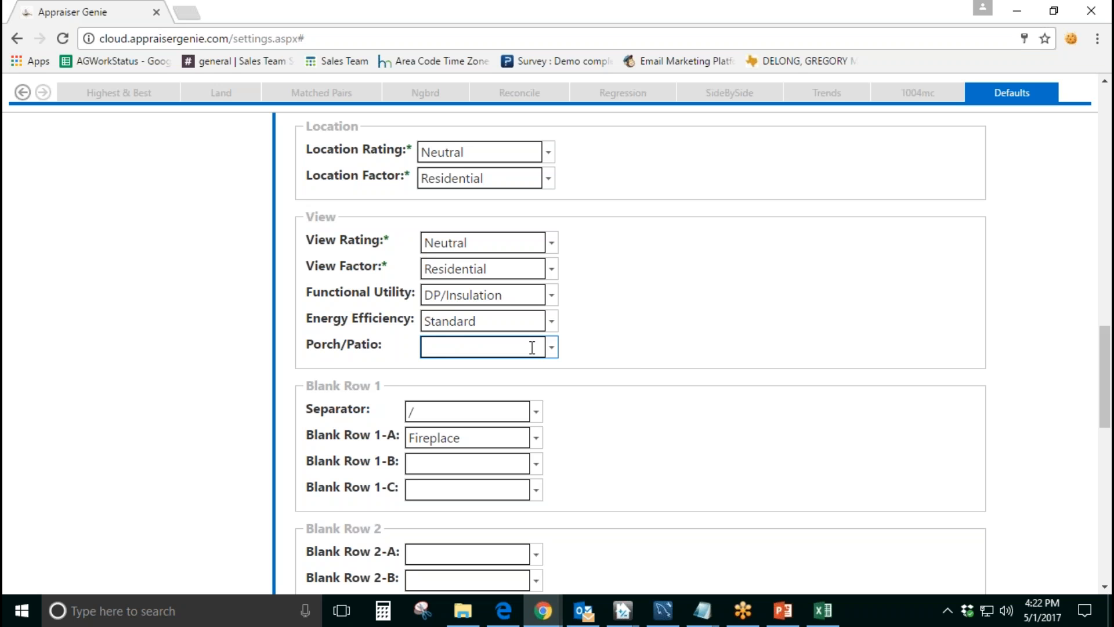
Step: Try "Cvd Por/Cvd Pat" as the Porch/Patio default, and clear the field again
{"action": "type", "text": "Cvd Por/Cvd Pat"}
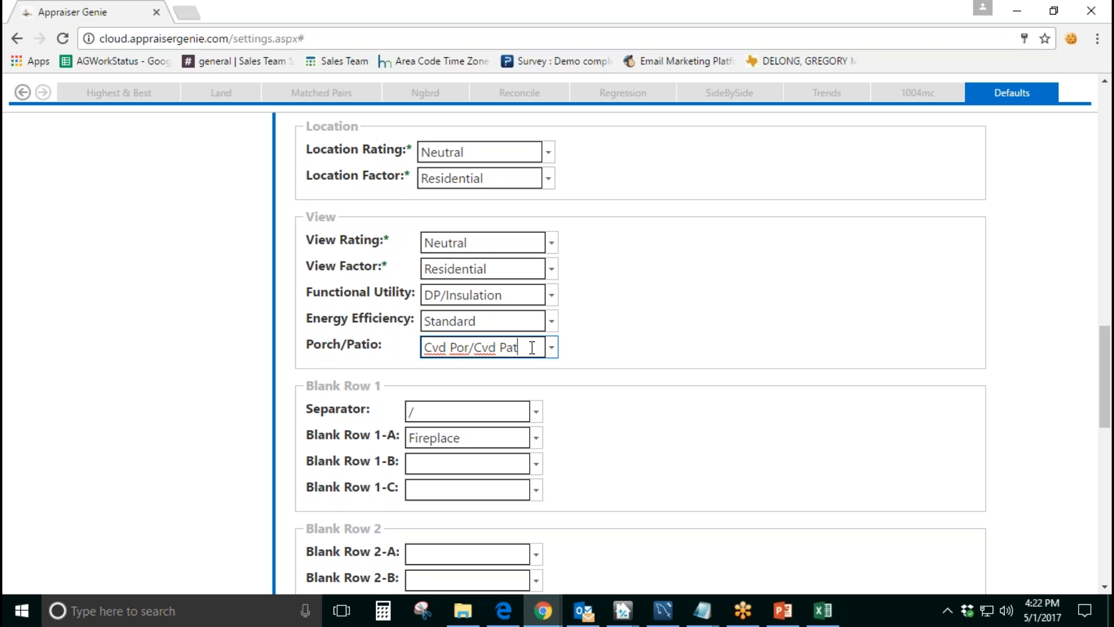
{"action": "key", "text": "BackSpace"}
{"action": "key", "text": "BackSpace"}
{"action": "key", "text": "BackSpace"}
{"action": "key", "text": "BackSpace"}
{"action": "key", "text": "BackSpace"}
{"action": "key", "text": "BackSpace"}
{"action": "key", "text": "BackSpace"}
{"action": "key", "text": "BackSpace"}
{"action": "key", "text": "BackSpace"}
{"action": "key", "text": "BackSpace"}
{"action": "key", "text": "BackSpace"}
{"action": "key", "text": "BackSpace"}
{"action": "key", "text": "BackSpace"}
{"action": "key", "text": "BackSpace"}
{"action": "left_click", "coordinate": [633, 370]}
Step: Compare the Blank Row 1, 2 and 3 defaults with the three blank rows below Porch/Patio/Deck in TOTAL's sales comparison grid
{"action": "scroll", "coordinate": [633, 370], "scroll_direction": "down", "scroll_amount": 3}
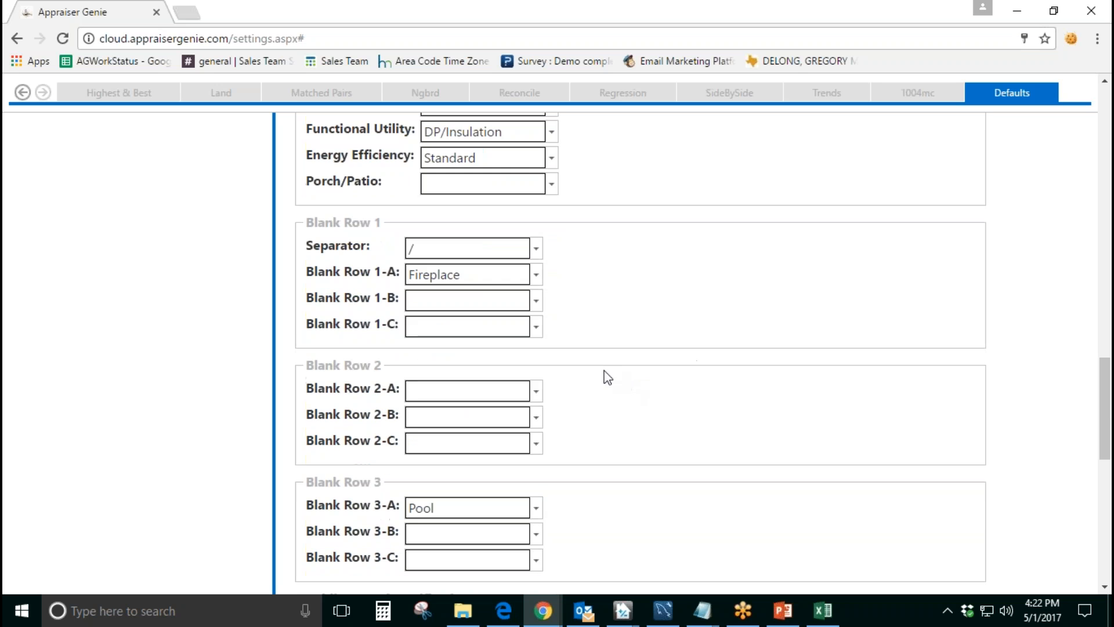
{"action": "left_click_drag", "start_coordinate": [304, 222], "coordinate": [376, 222]}
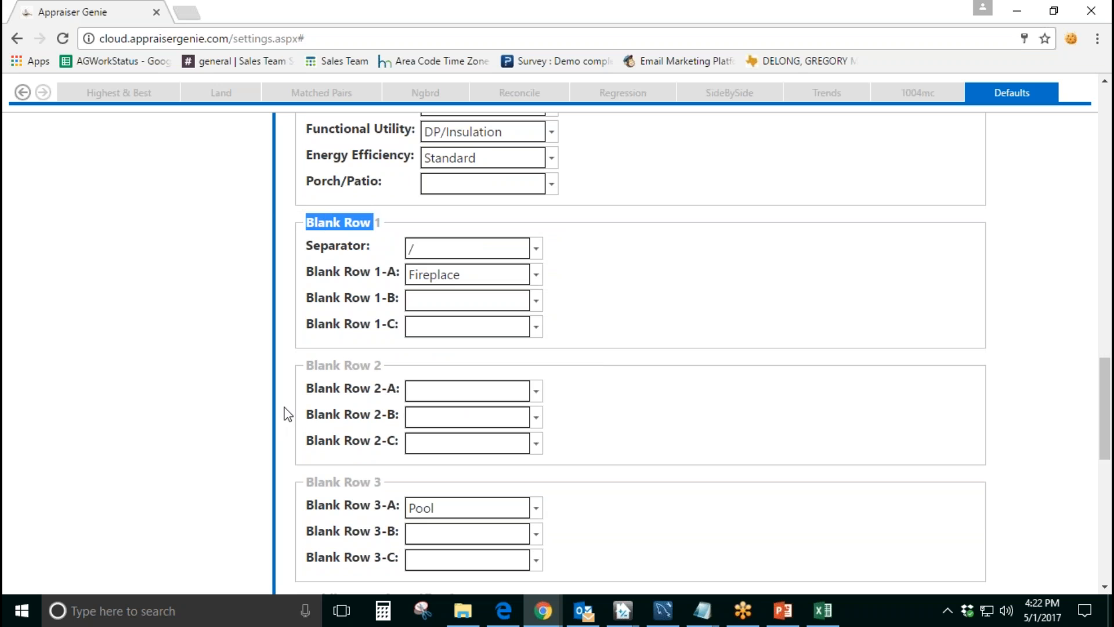
{"action": "left_click_drag", "start_coordinate": [304, 366], "coordinate": [372, 366]}
{"action": "left_click_drag", "start_coordinate": [313, 481], "coordinate": [382, 485]}
{"action": "left_click", "coordinate": [622, 611]}
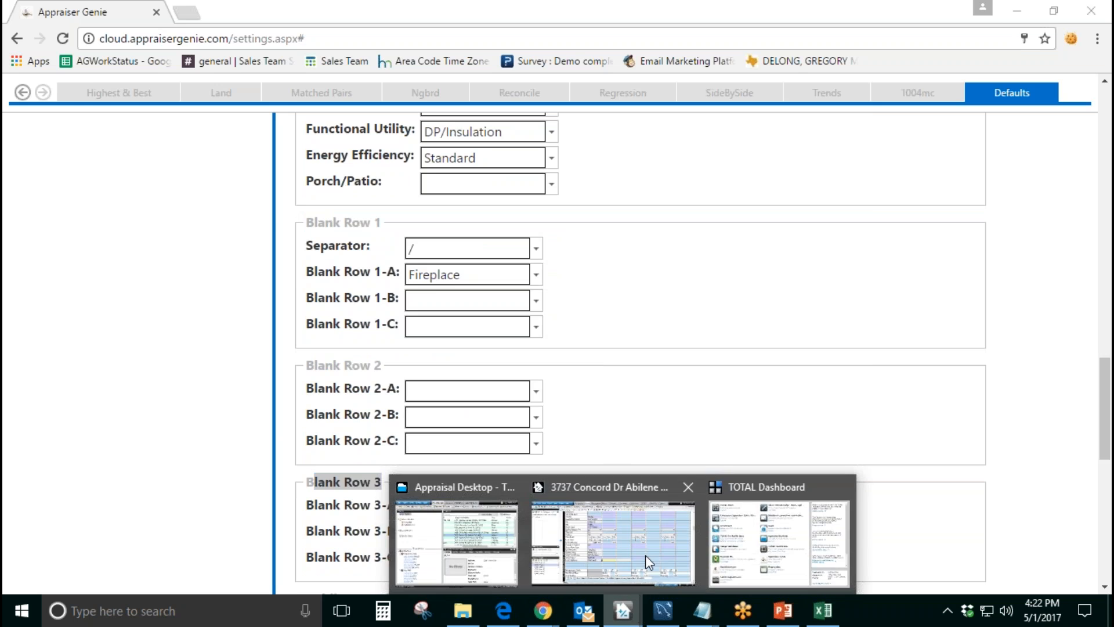
{"action": "left_click", "coordinate": [616, 540]}
{"action": "left_click", "coordinate": [339, 435]}
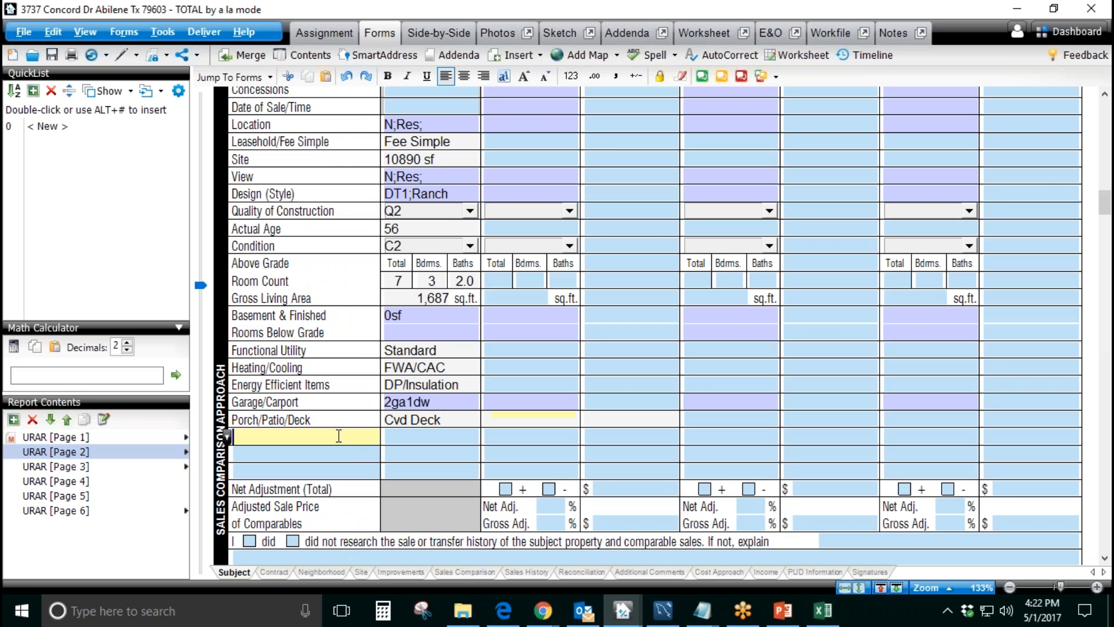
{"action": "left_click", "coordinate": [329, 452]}
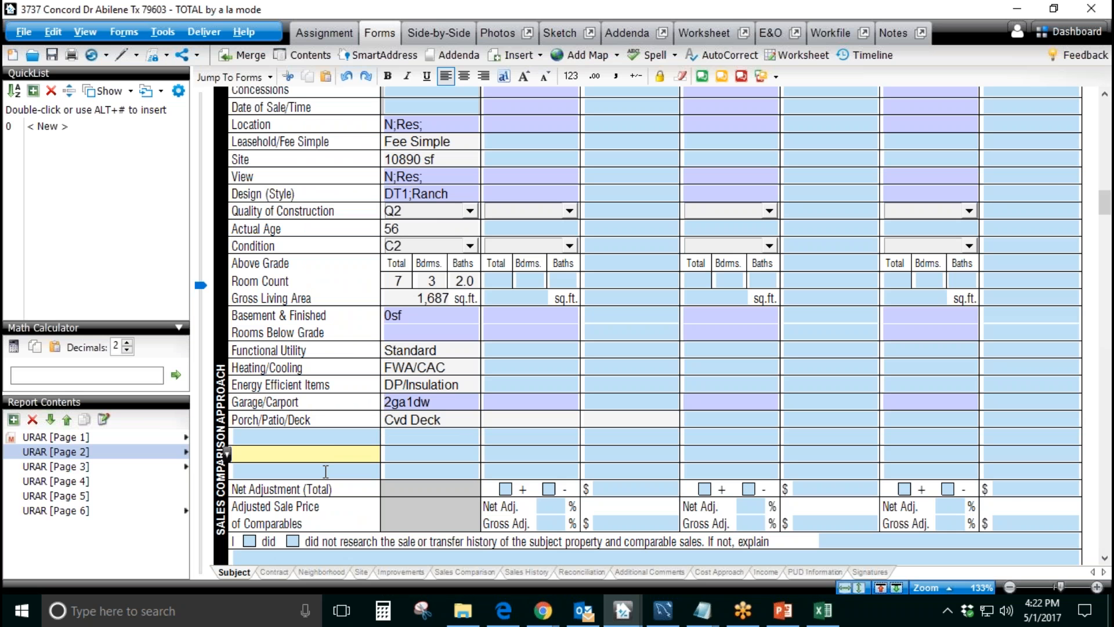
{"action": "left_click", "coordinate": [326, 471]}
Step: Return to Appraiser Genie and set Blank Row 1-B to Sold Date and Blank Row 1-C to S/L Ratio
{"action": "left_click", "coordinate": [541, 610]}
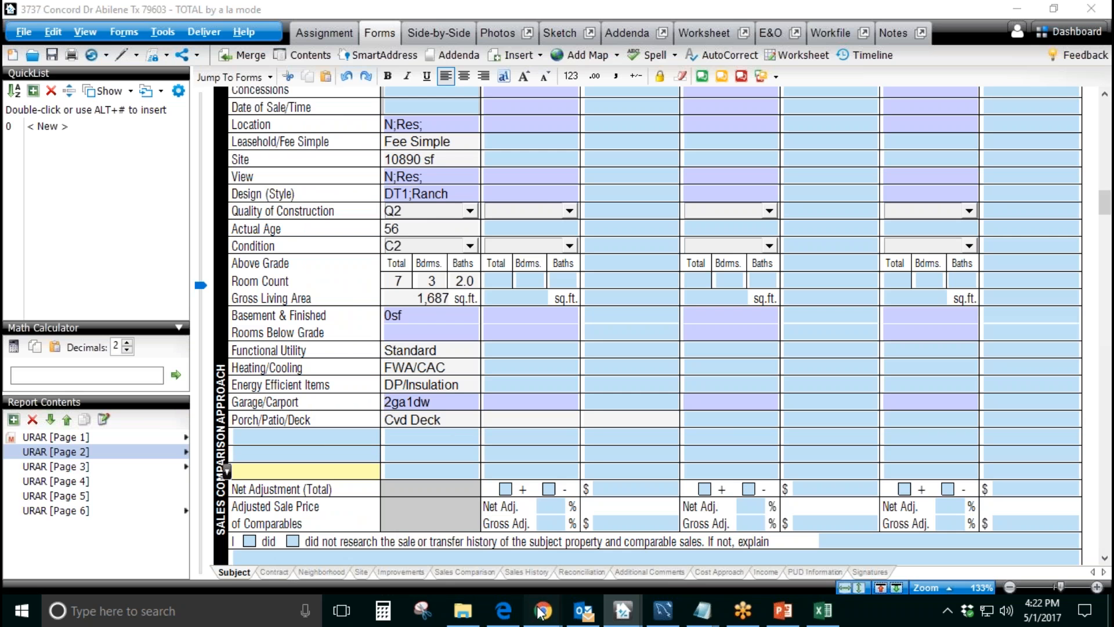
{"action": "left_click", "coordinate": [589, 545]}
{"action": "left_click_drag", "start_coordinate": [375, 272], "coordinate": [400, 326]}
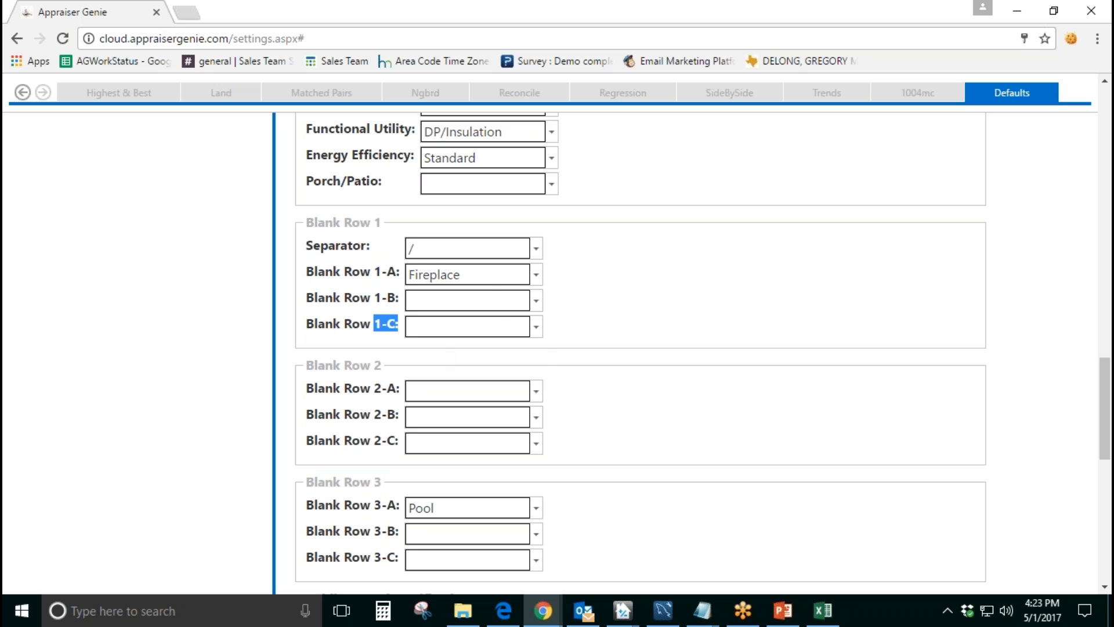
{"action": "left_click", "coordinate": [490, 300]}
{"action": "scroll", "coordinate": [529, 358], "scroll_direction": "down", "scroll_amount": 3}
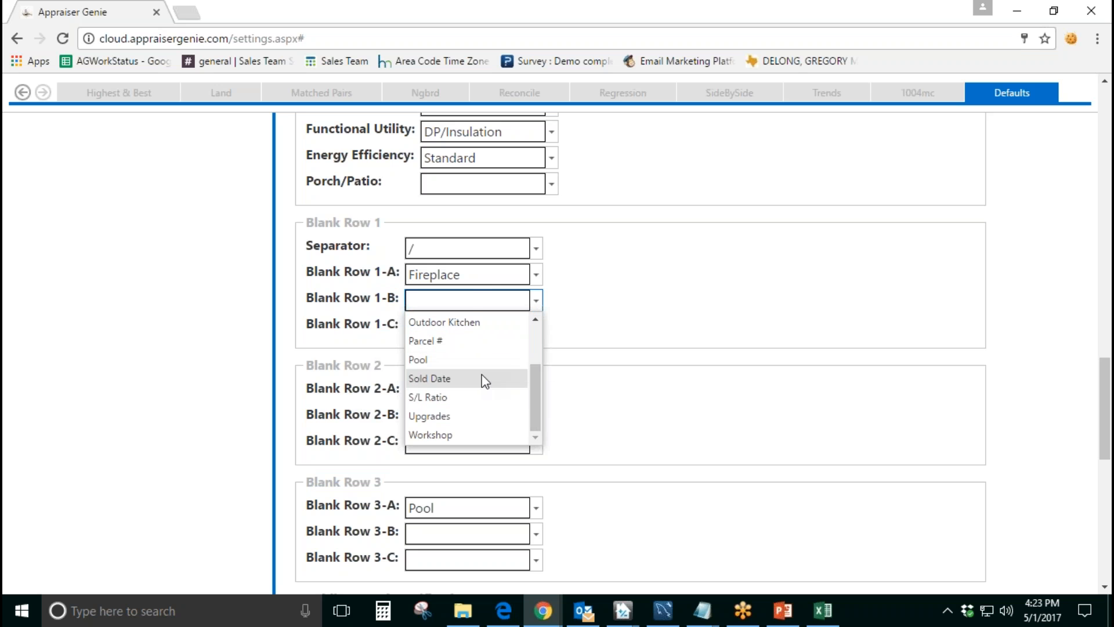
{"action": "left_click", "coordinate": [480, 380]}
{"action": "left_click", "coordinate": [536, 327]}
{"action": "scroll", "coordinate": [508, 381], "scroll_direction": "down", "scroll_amount": 3}
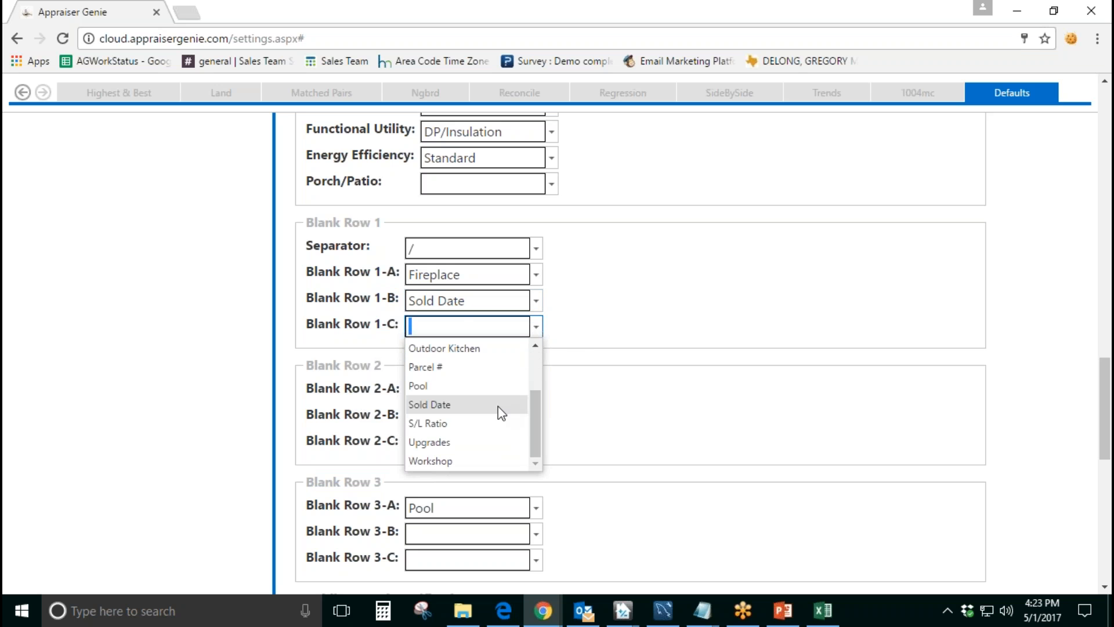
{"action": "left_click", "coordinate": [498, 429]}
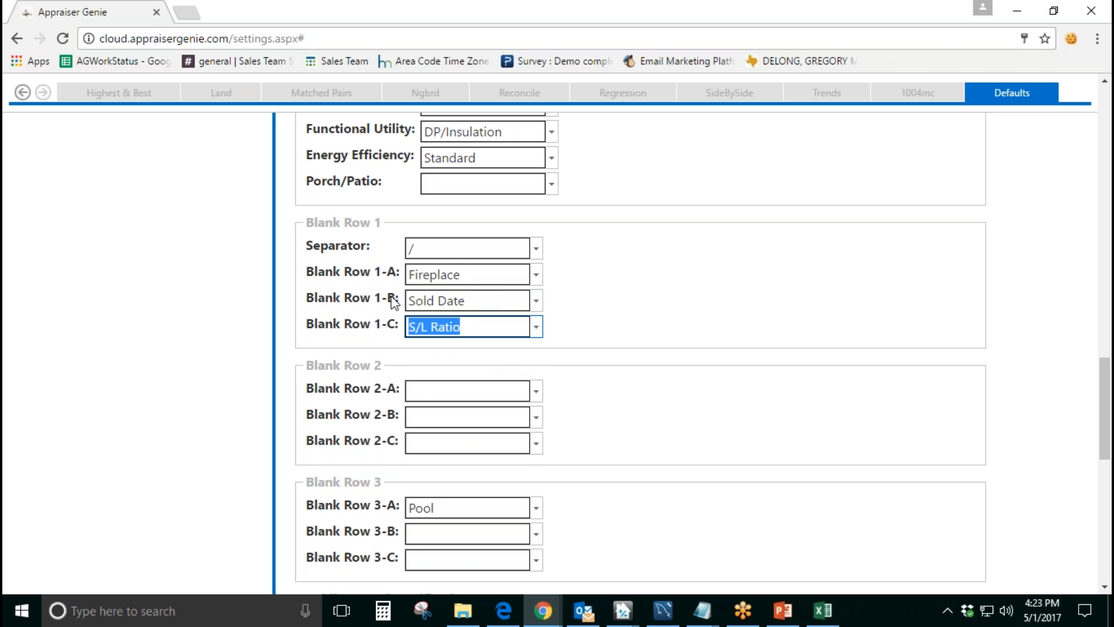
Step: Switch to TOTAL and examine the label, subject and comparable cells of the first blank row below Porch/Patio/Deck
{"action": "left_click", "coordinate": [623, 609]}
{"action": "left_click", "coordinate": [666, 572]}
{"action": "left_click", "coordinate": [319, 430]}
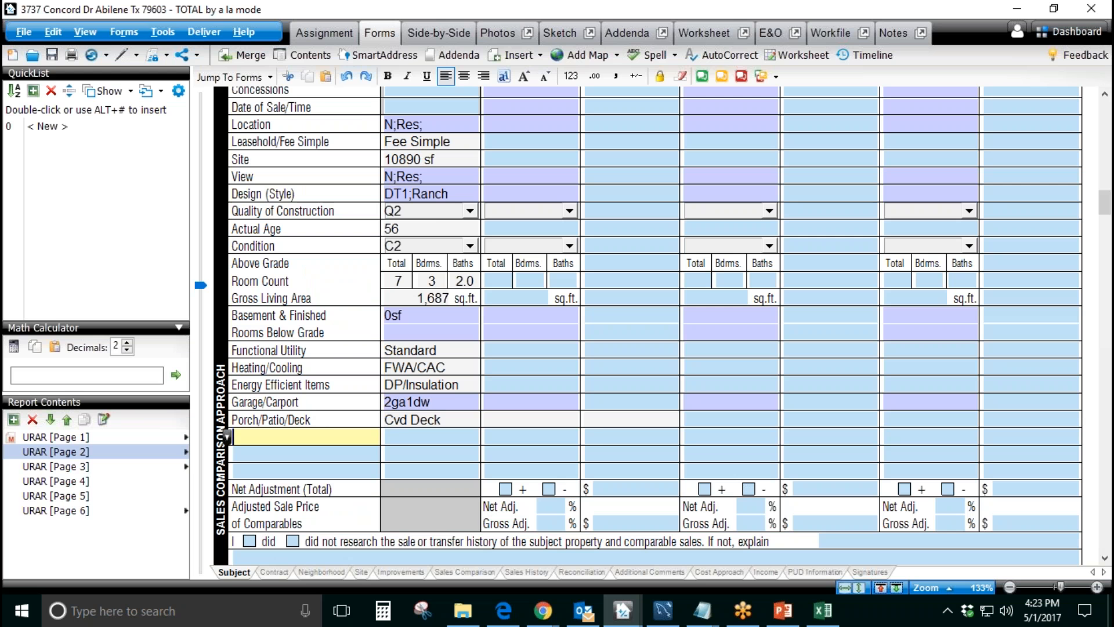
{"action": "left_click", "coordinate": [422, 437]}
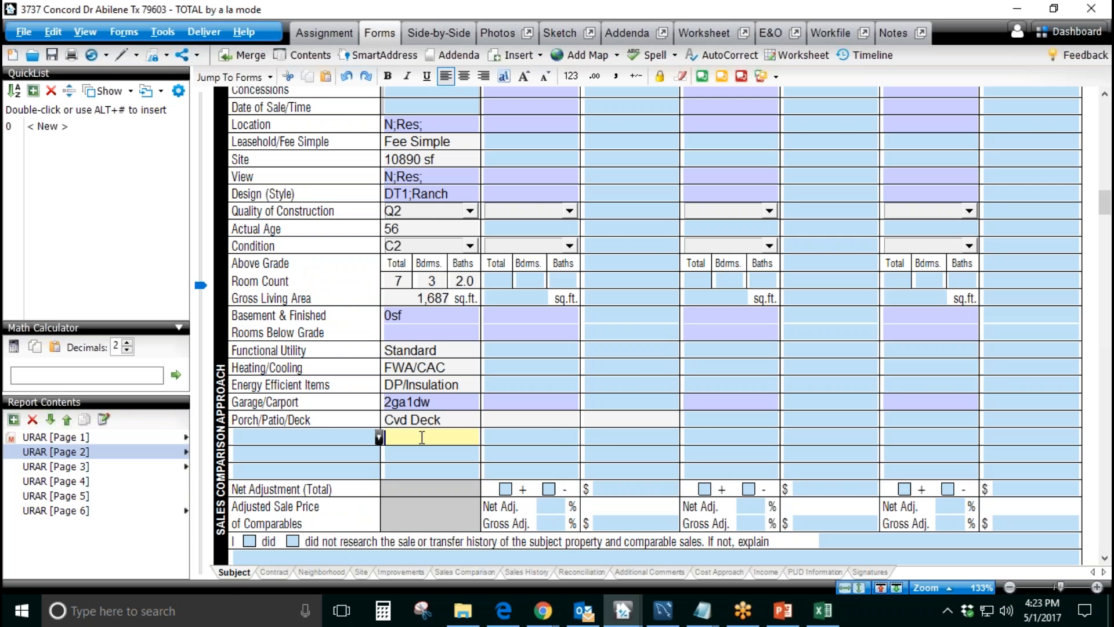
{"action": "left_click", "coordinate": [604, 435]}
{"action": "left_click", "coordinate": [707, 438]}
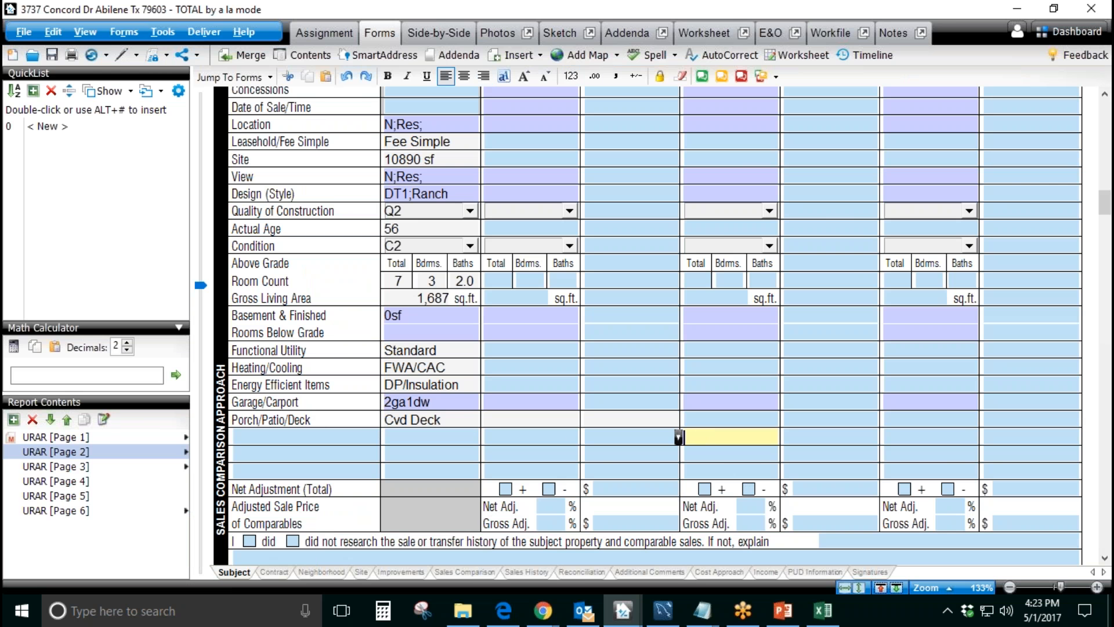
{"action": "left_click", "coordinate": [531, 437]}
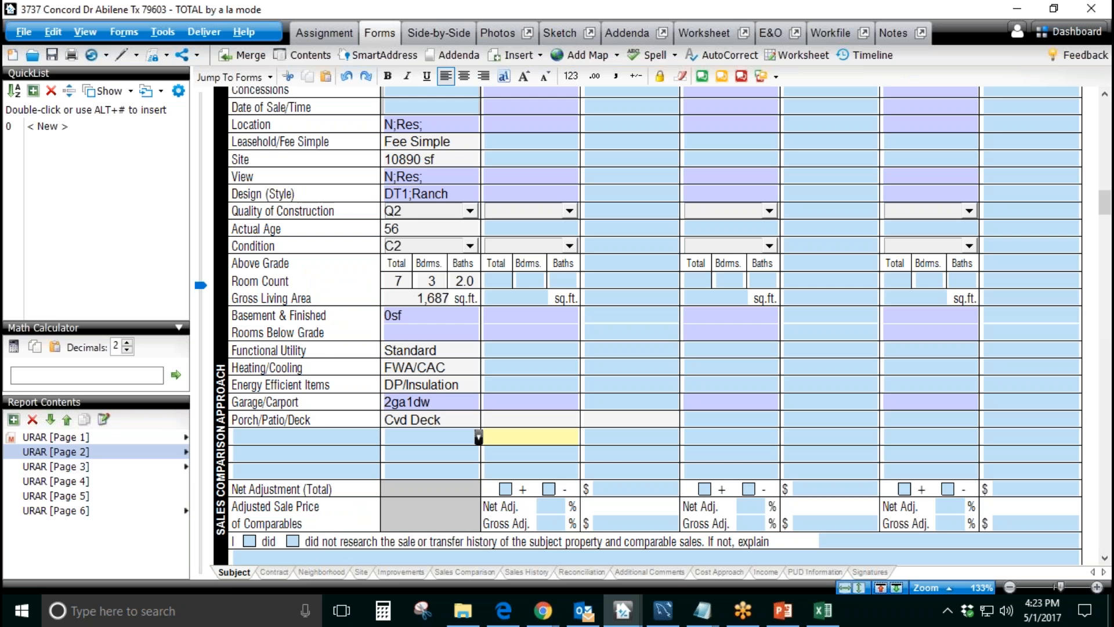
Step: Return to Appraiser Genie and clear the Blank Row 1-C and Blank Row 1-B defaults
{"action": "mouse_move", "coordinate": [542, 611]}
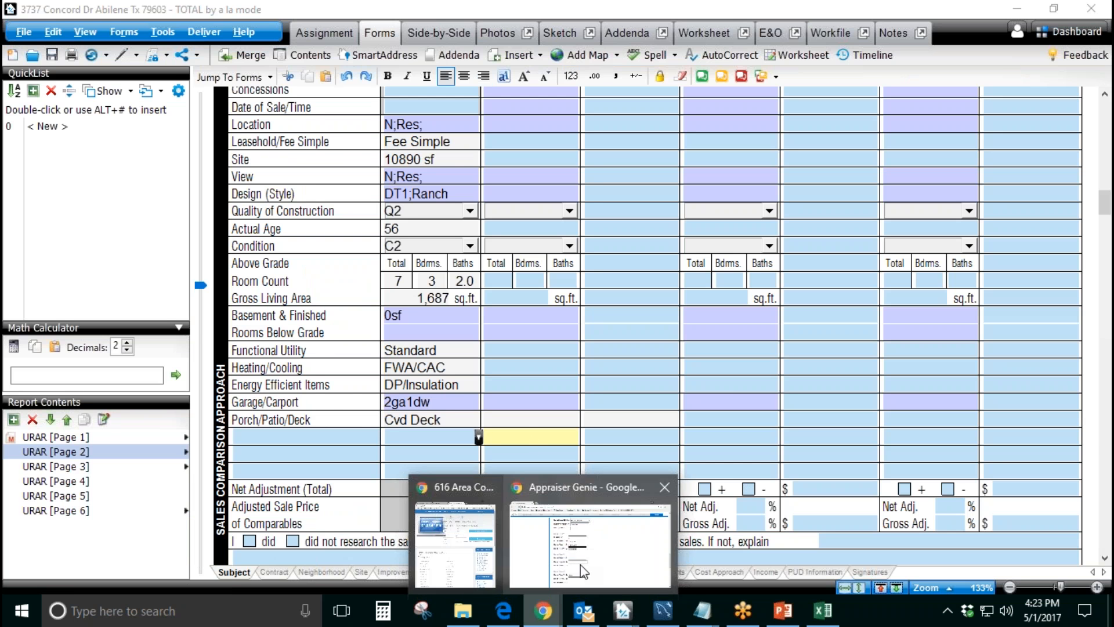
{"action": "left_click", "coordinate": [583, 545]}
{"action": "left_click", "coordinate": [537, 327]}
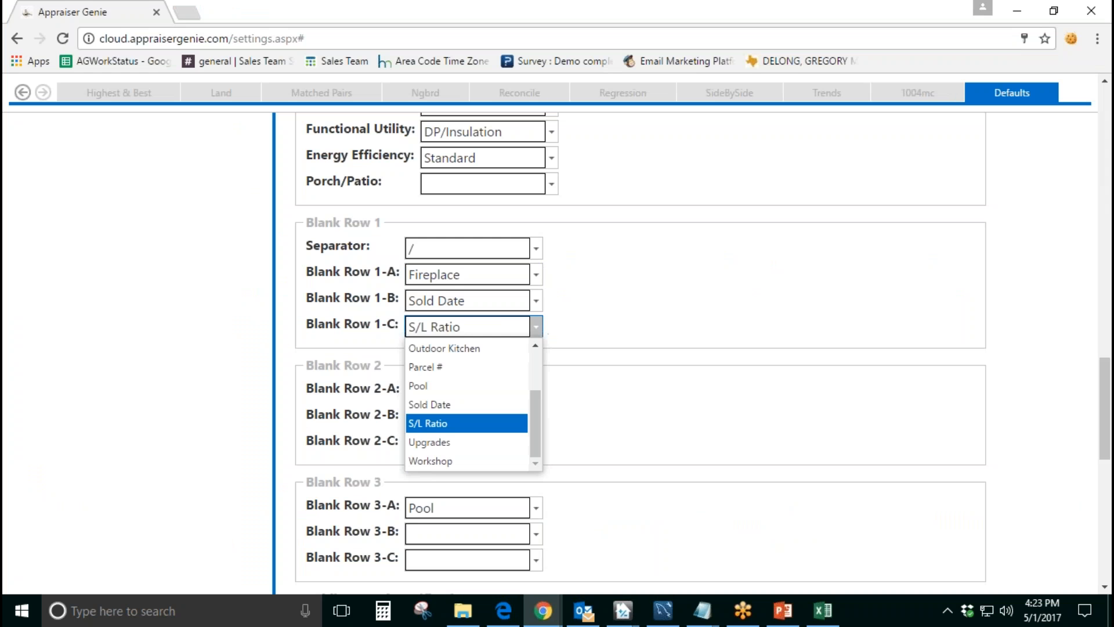
{"action": "left_click_drag", "start_coordinate": [531, 396], "coordinate": [535, 355]}
{"action": "left_click", "coordinate": [511, 348]}
{"action": "left_click", "coordinate": [536, 301]}
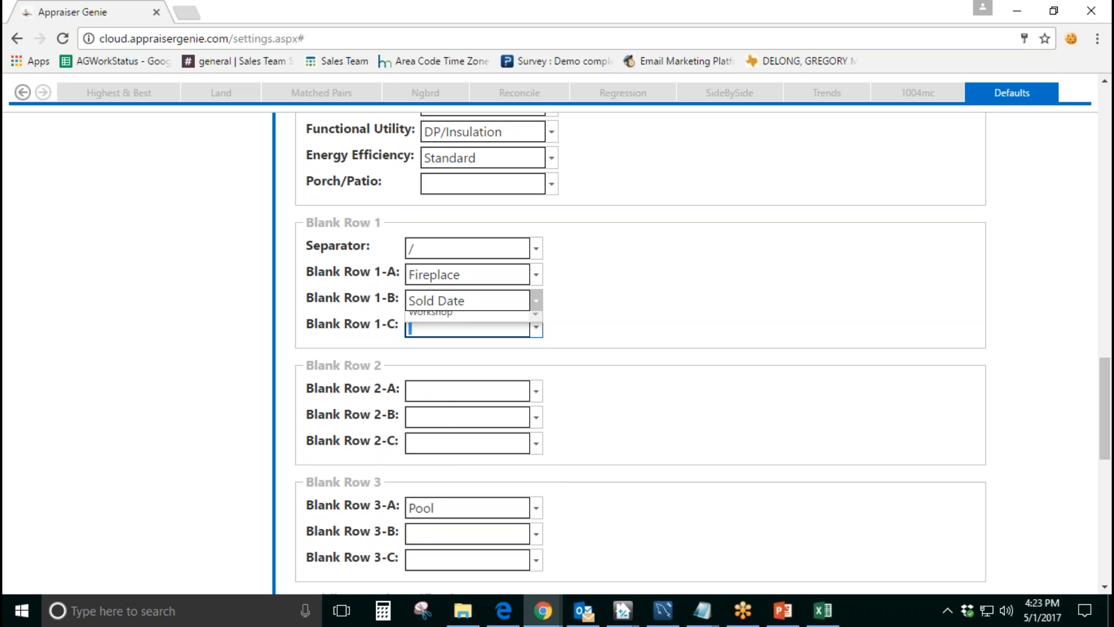
{"action": "left_click_drag", "start_coordinate": [530, 376], "coordinate": [535, 325]}
{"action": "left_click", "coordinate": [464, 321]}
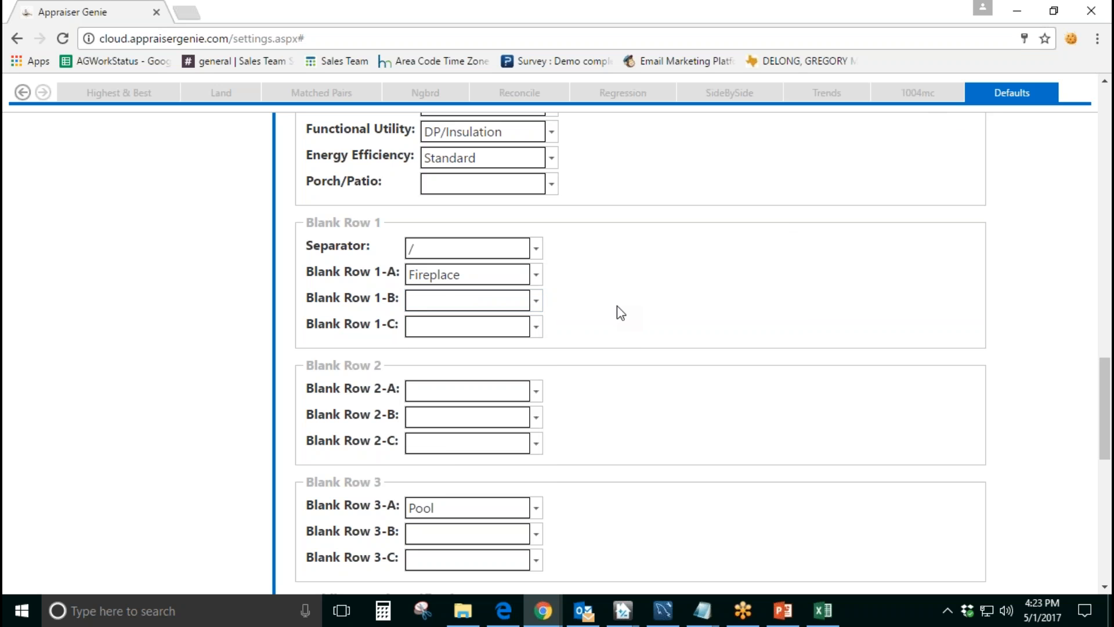
Step: Switch to TOTAL, label the first blank row "Fireplace" and enter "1FPL" for the subject
{"action": "left_click", "coordinate": [629, 611]}
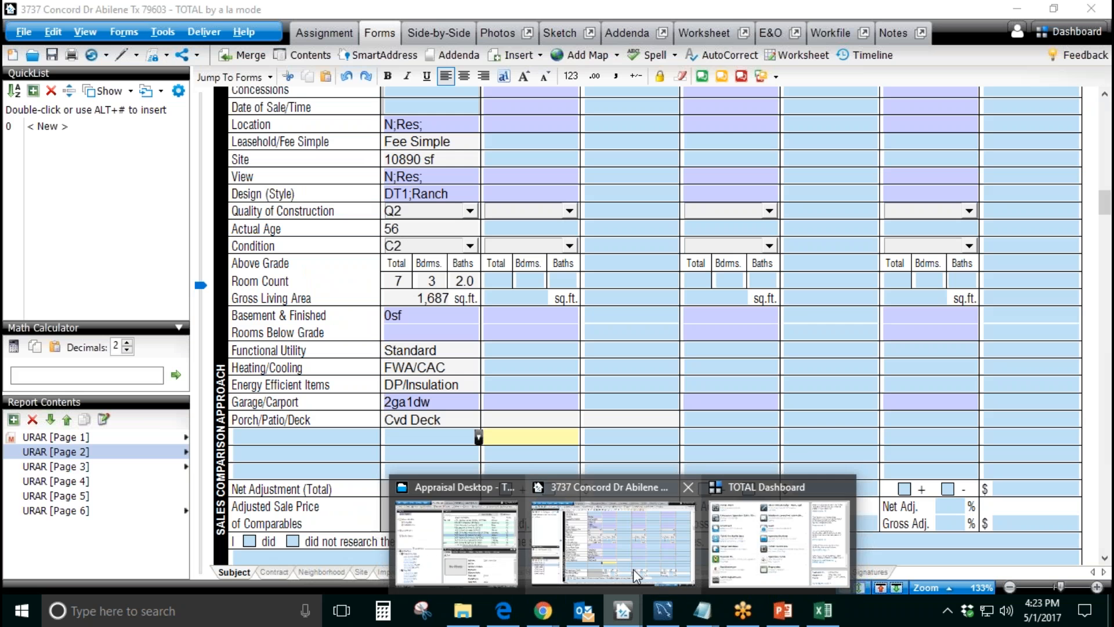
{"action": "left_click", "coordinate": [637, 576]}
{"action": "left_click", "coordinate": [337, 437]}
{"action": "type", "text": "F"}
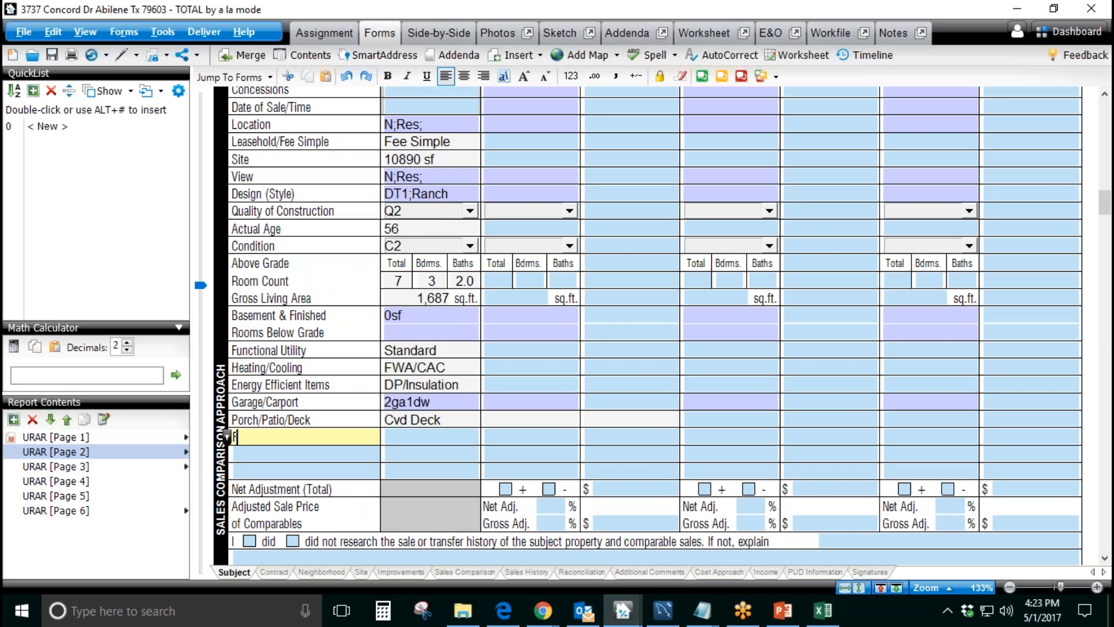
{"action": "type", "text": "ireplace"}
{"action": "key", "text": "Tab"}
{"action": "type", "text": "1FPL"}
{"action": "key", "text": "Tab"}
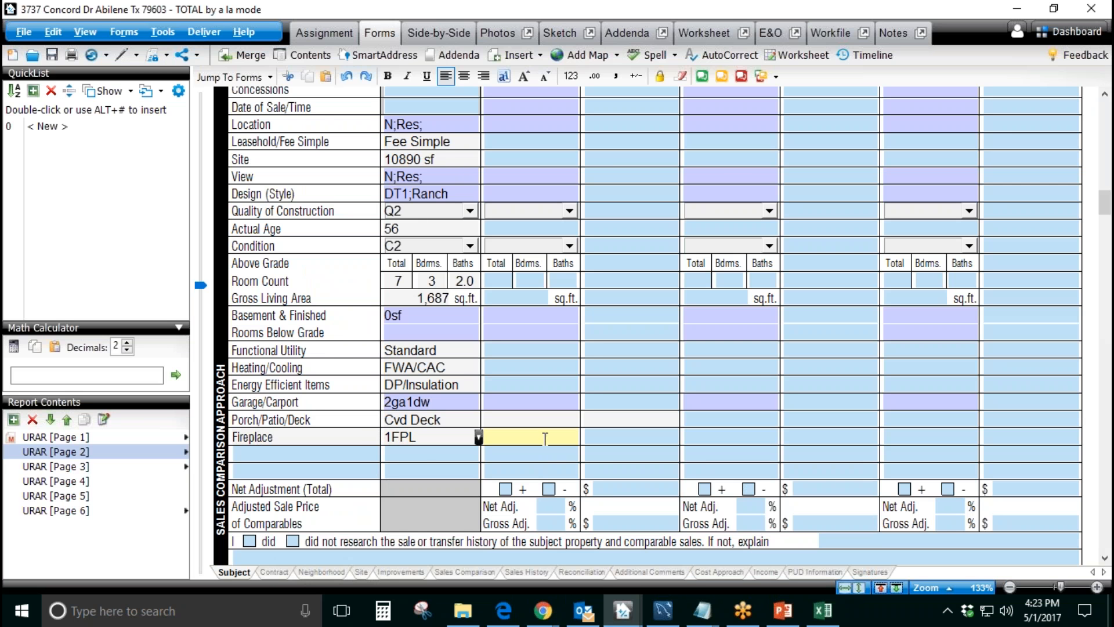
{"action": "left_click", "coordinate": [723, 441]}
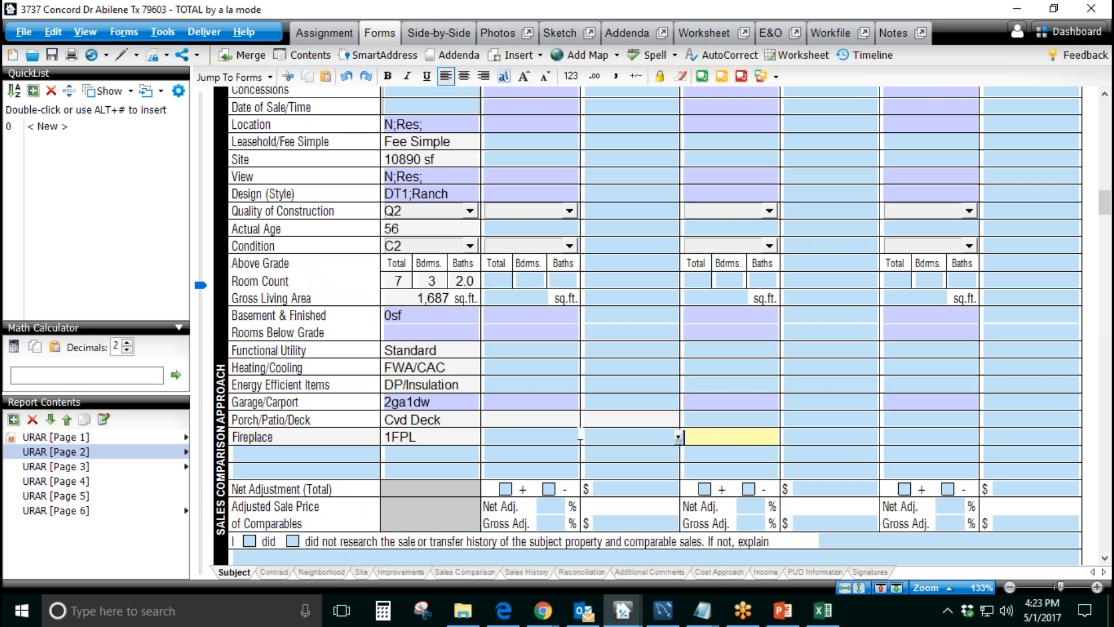
{"action": "left_click", "coordinate": [648, 435]}
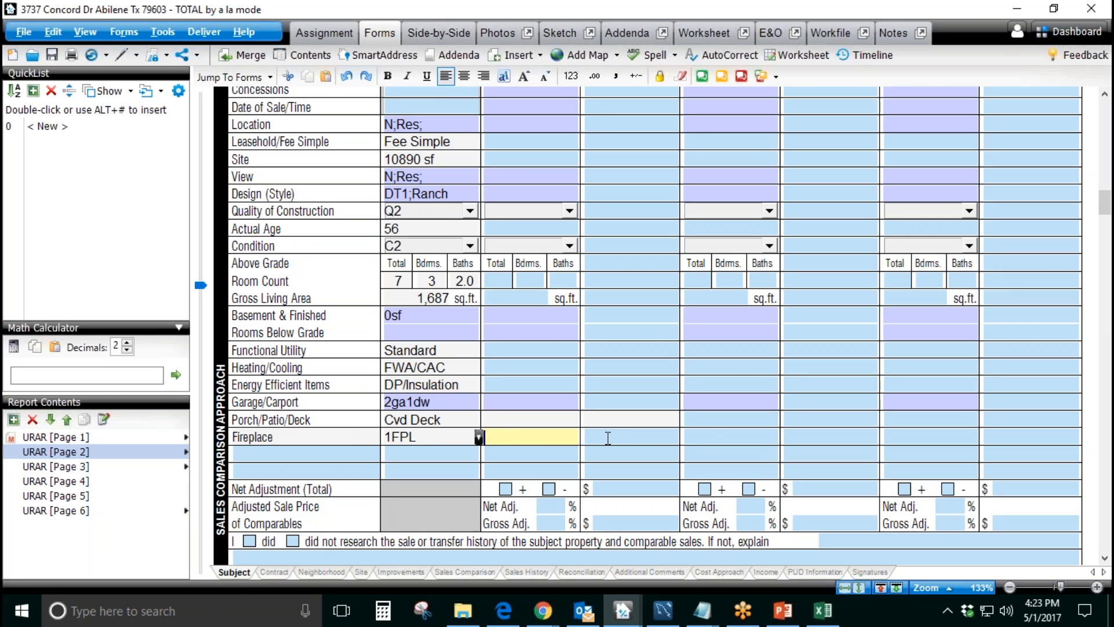
{"action": "left_click", "coordinate": [717, 439]}
{"action": "left_click", "coordinate": [354, 438]}
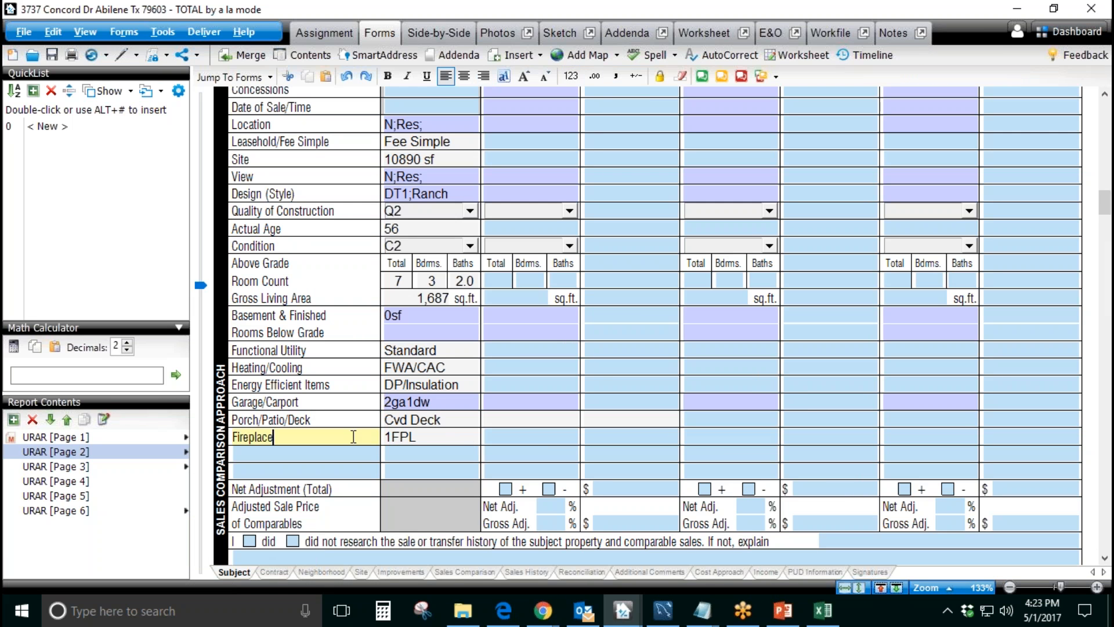
Step: Label the third blank row of the sales comparison grid "Pool"
{"action": "left_click", "coordinate": [338, 472]}
{"action": "type", "text": "Pool"}
{"action": "key", "text": "Tab"}
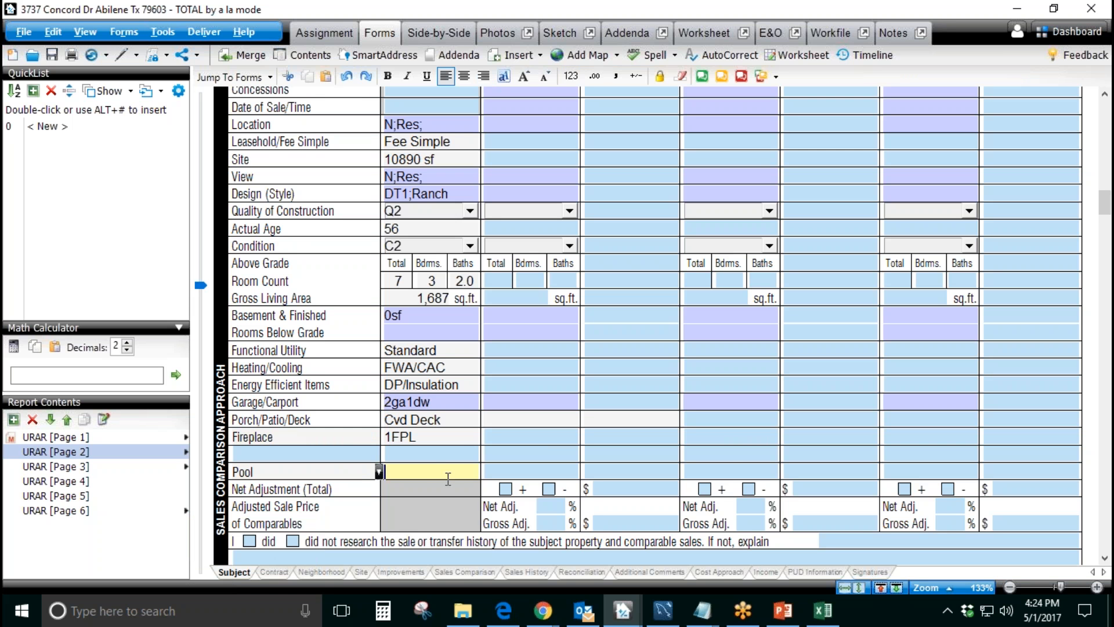
{"action": "left_click", "coordinate": [559, 473]}
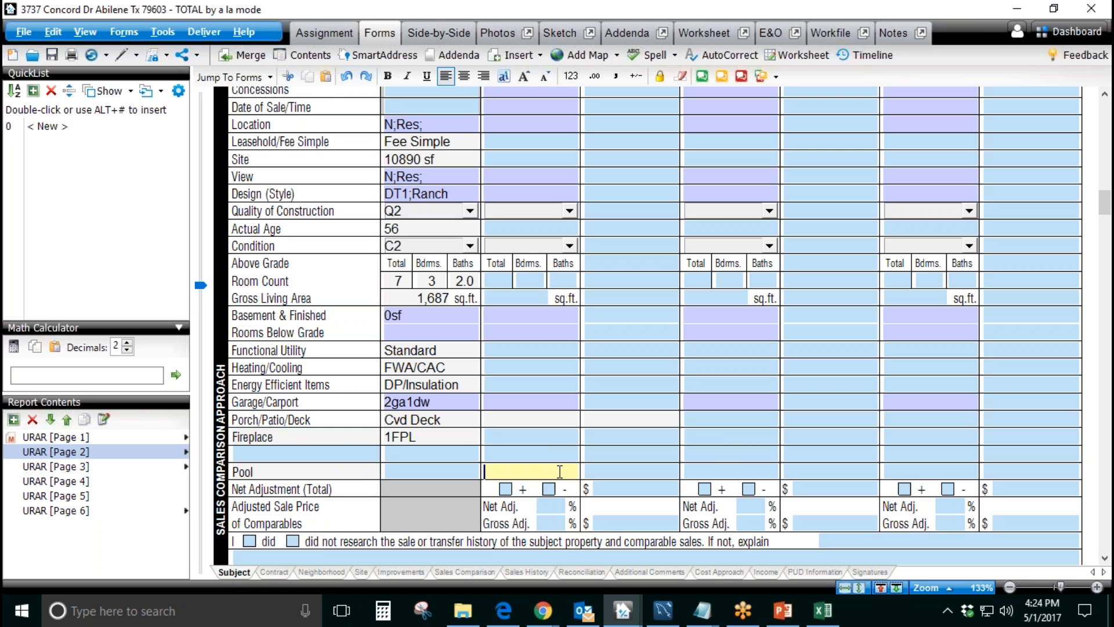
{"action": "left_click", "coordinate": [730, 470]}
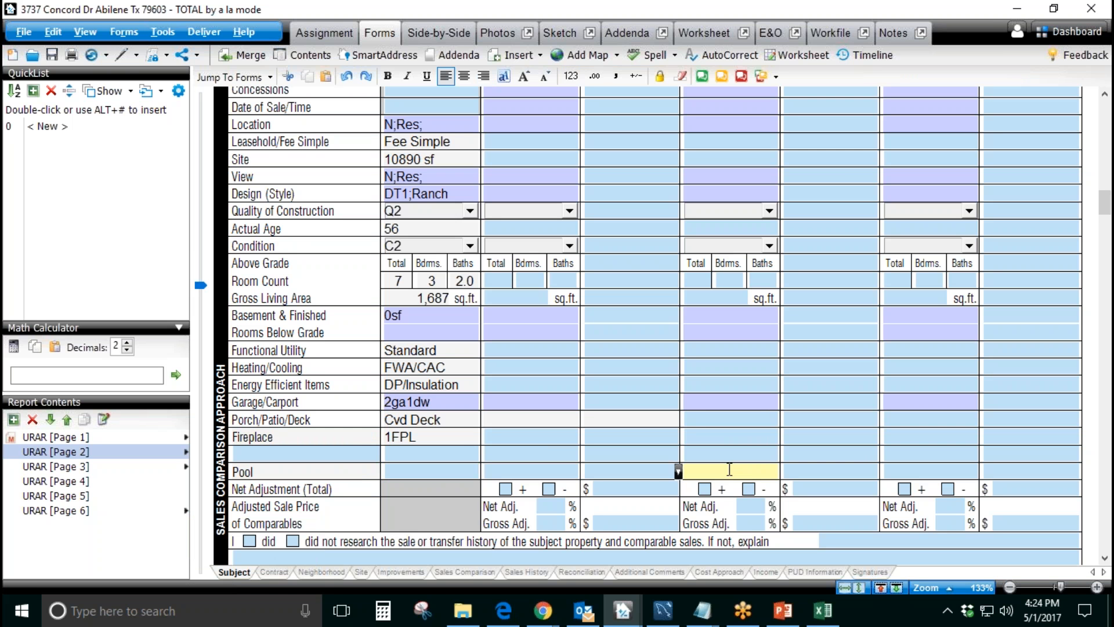
{"action": "left_click", "coordinate": [635, 472]}
Step: Return to Appraiser Genie and review the Blank Row 3-A default and the options available for Blank Row 2-A
{"action": "mouse_move", "coordinate": [554, 621]}
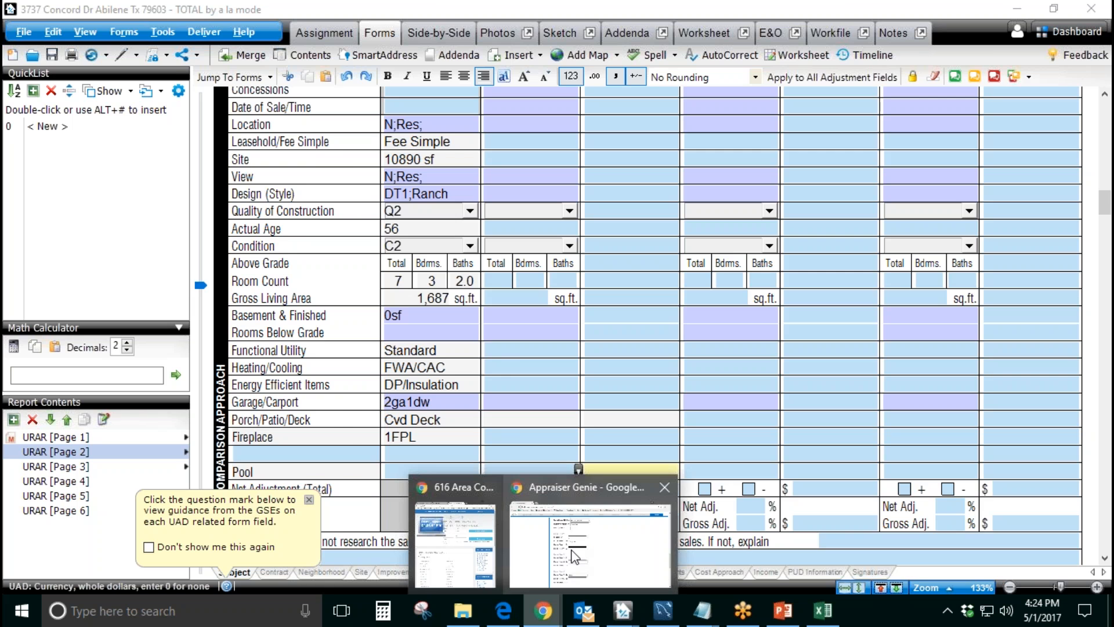
{"action": "left_click", "coordinate": [592, 539]}
{"action": "left_click_drag", "start_coordinate": [447, 506], "coordinate": [408, 508]}
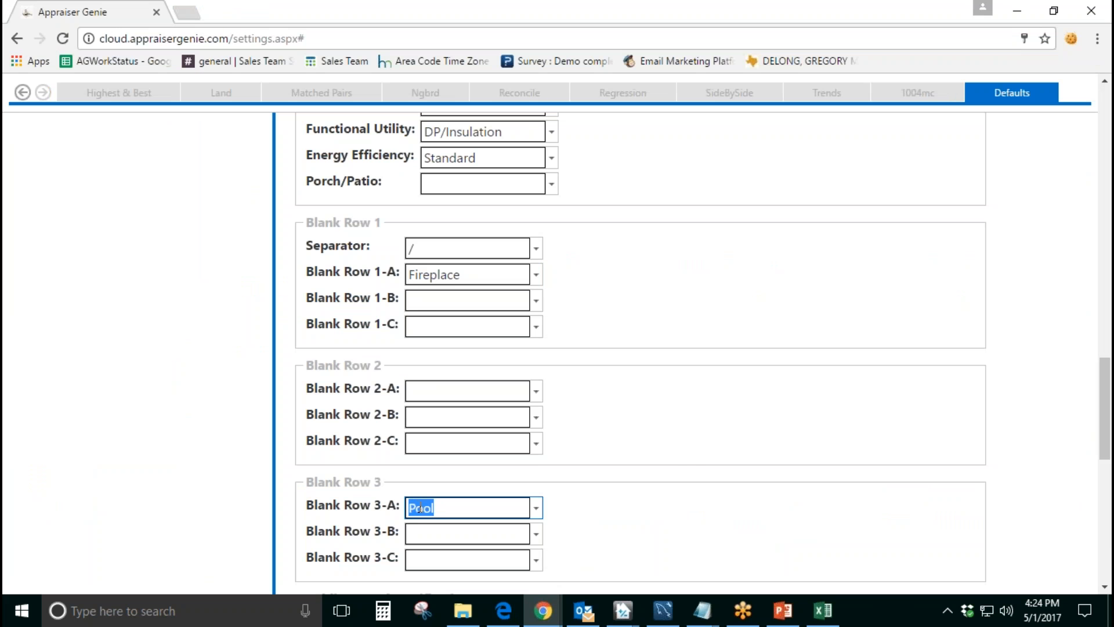
{"action": "left_click", "coordinate": [637, 442]}
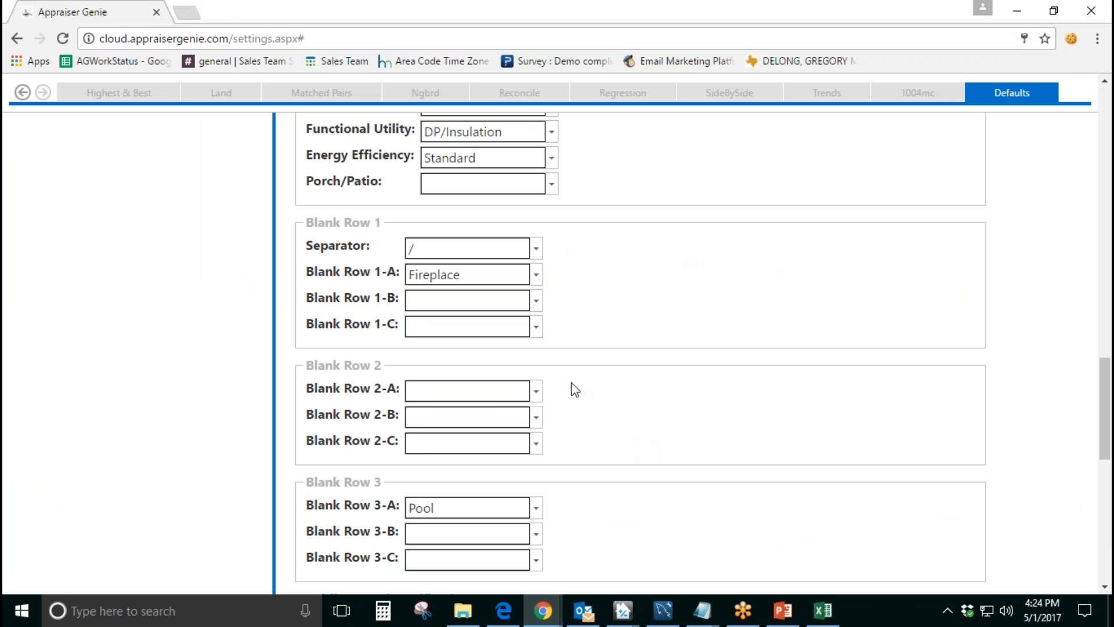
{"action": "left_click", "coordinate": [536, 391]}
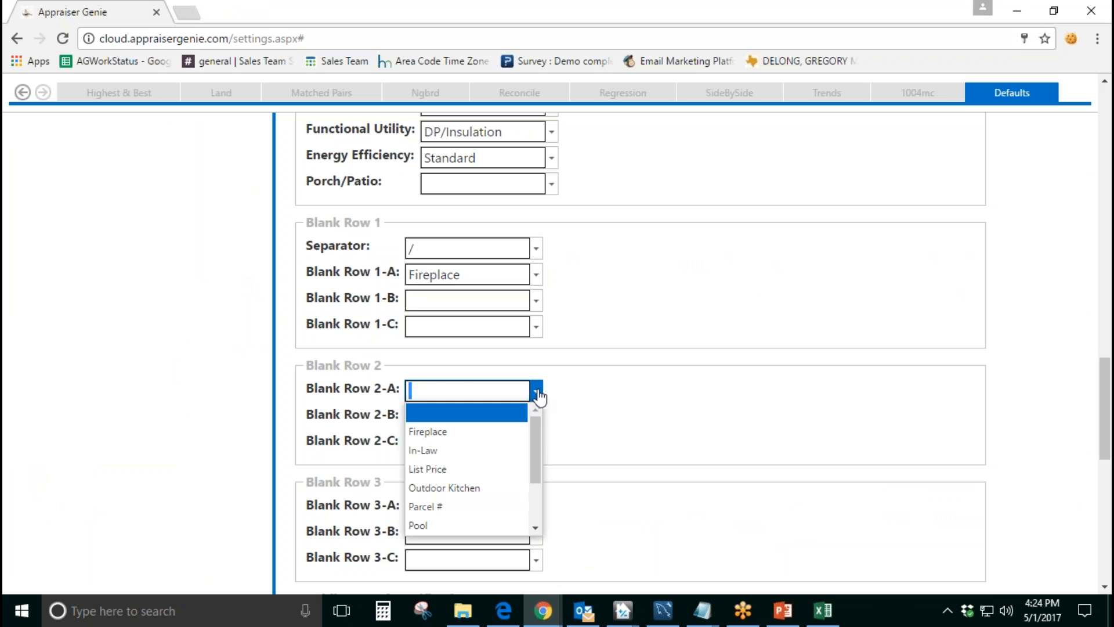
{"action": "mouse_move", "coordinate": [537, 443]}
{"action": "left_mouse_down"}
{"action": "mouse_move", "coordinate": [536, 482]}
{"action": "mouse_move", "coordinate": [528, 429]}
{"action": "left_mouse_up"}
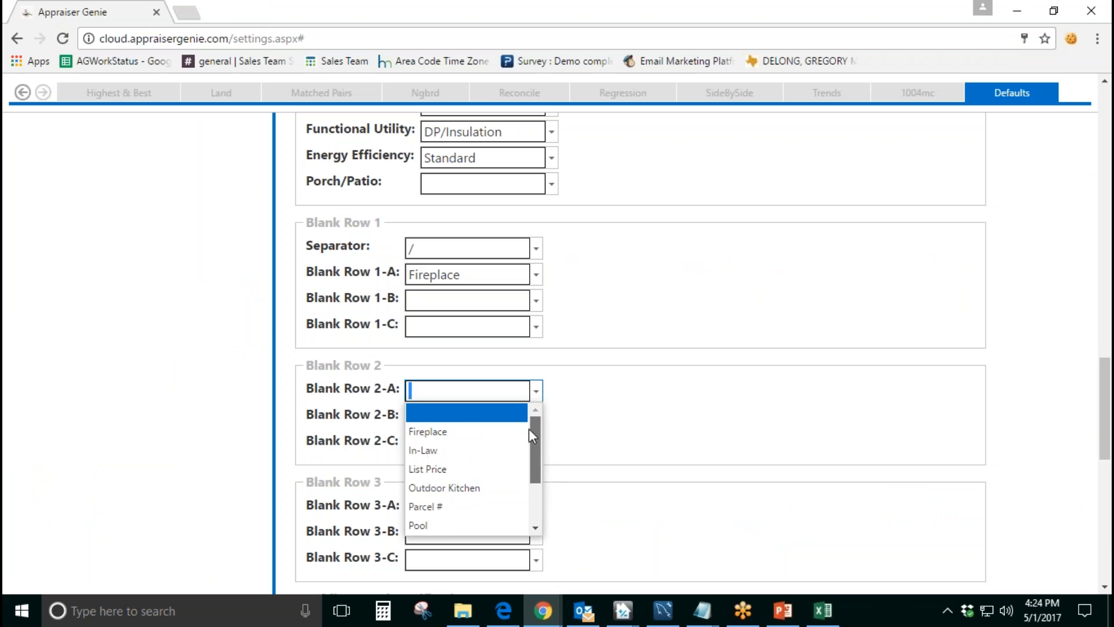
{"action": "left_click", "coordinate": [582, 441]}
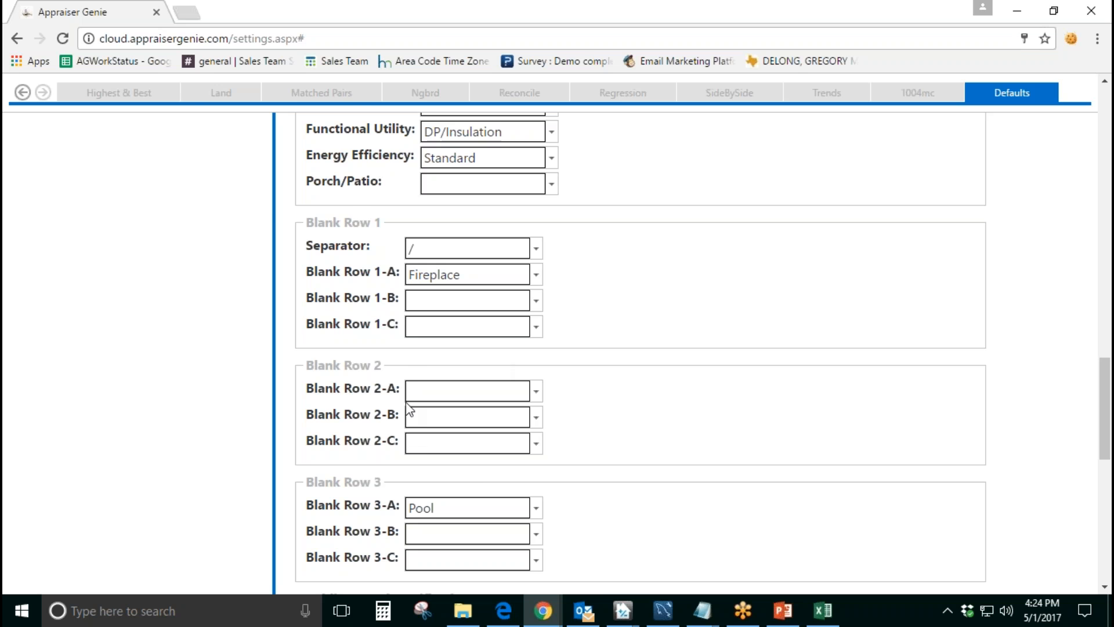
Step: Switch to TOTAL and check the unlabeled second blank row between Fireplace and Pool in the sales comparison grid
{"action": "mouse_move", "coordinate": [623, 610]}
{"action": "left_click", "coordinate": [667, 577]}
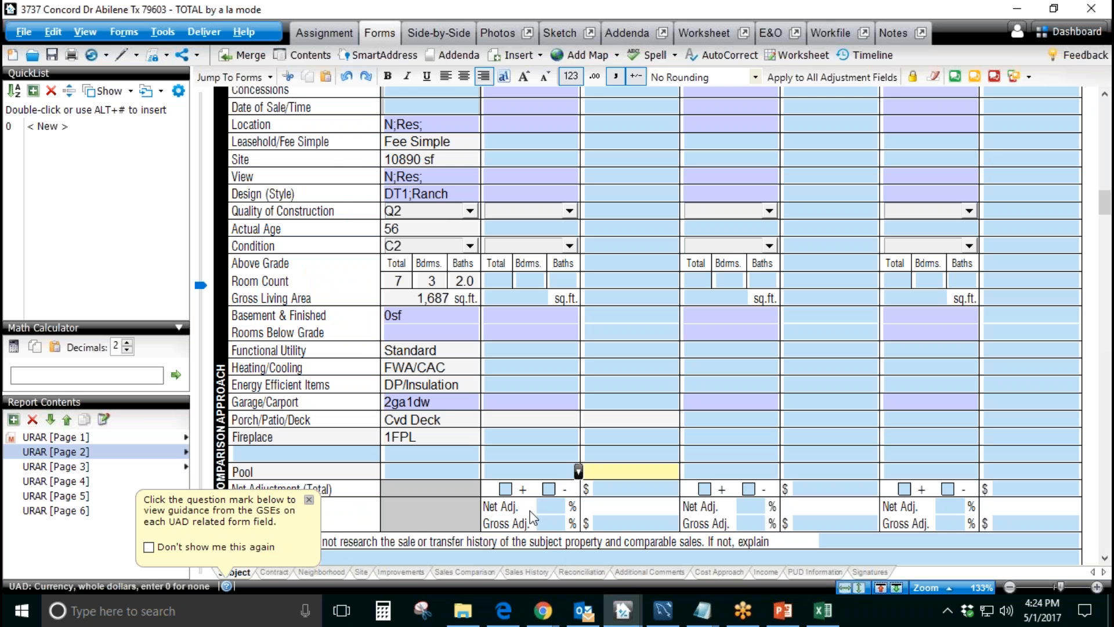
{"action": "left_click", "coordinate": [390, 456]}
{"action": "left_click", "coordinate": [389, 455]}
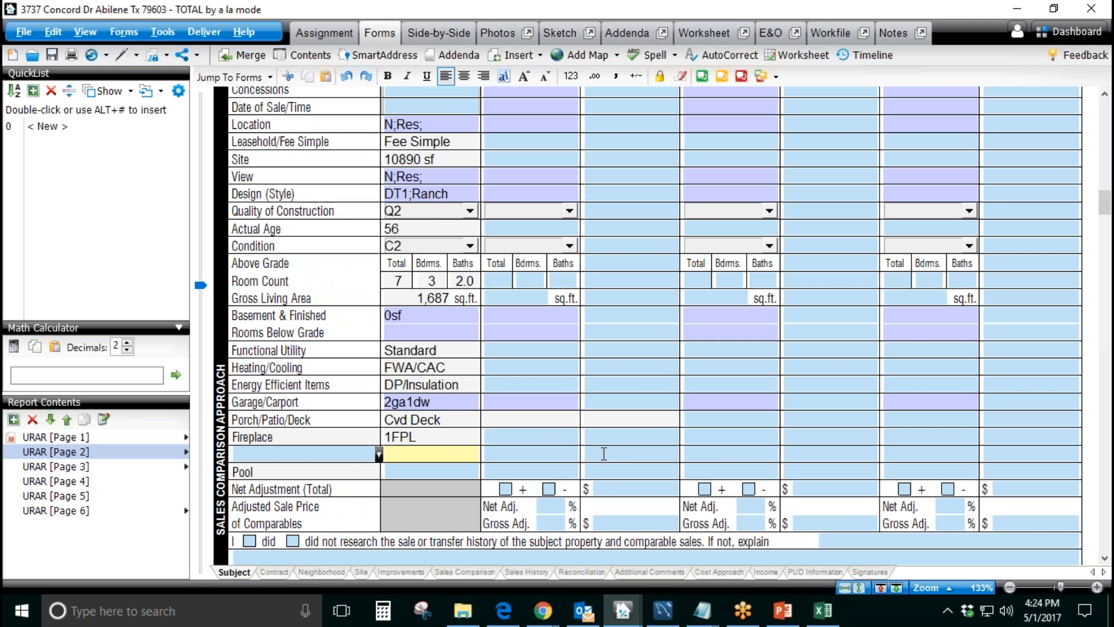
{"action": "left_click", "coordinate": [545, 456]}
{"action": "left_click", "coordinate": [716, 454]}
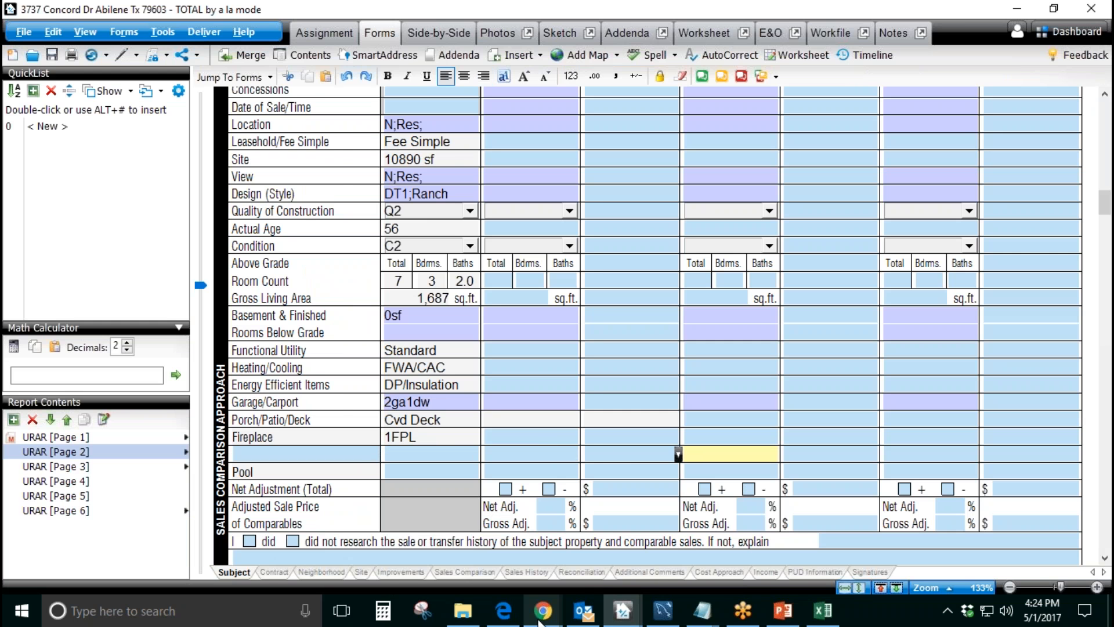
Step: Return to Appraiser Genie and review the Public Records Verification defaults, including Site, Age and Stories
{"action": "mouse_move", "coordinate": [543, 610]}
{"action": "left_click", "coordinate": [586, 548]}
{"action": "scroll", "coordinate": [597, 432], "scroll_direction": "down", "scroll_amount": 5}
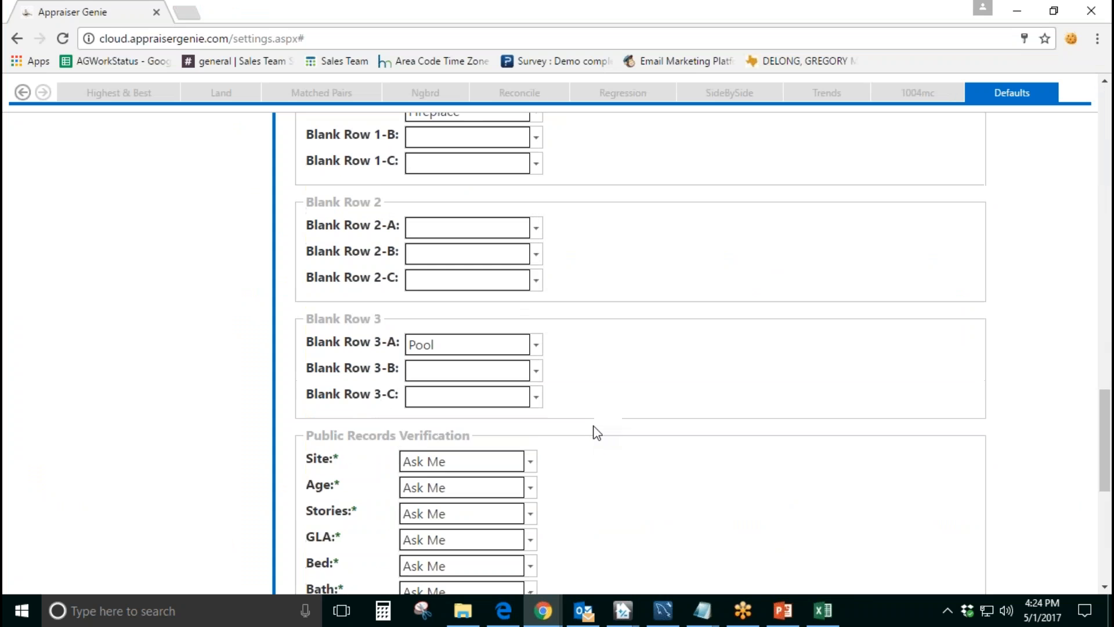
{"action": "left_click_drag", "start_coordinate": [479, 277], "coordinate": [303, 274]}
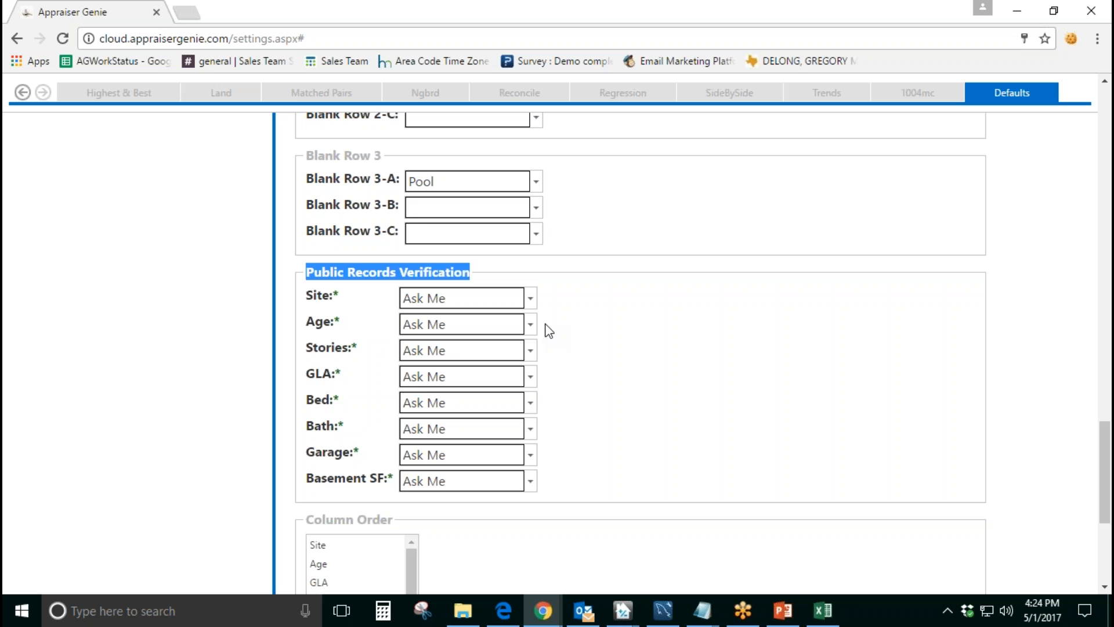
{"action": "left_click_drag", "start_coordinate": [341, 300], "coordinate": [303, 323]}
{"action": "left_click", "coordinate": [354, 350]}
{"action": "left_click_drag", "start_coordinate": [353, 350], "coordinate": [304, 348]}
Step: Examine the verification source options available for Site, choosing Ask Me
{"action": "left_click", "coordinate": [531, 303]}
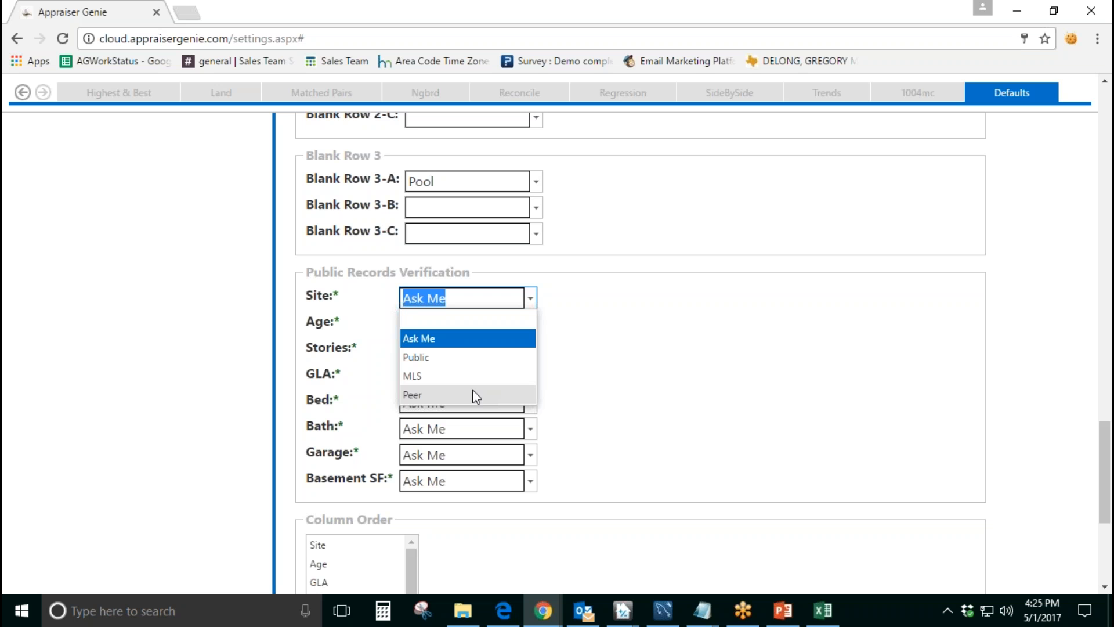
{"action": "left_click", "coordinate": [451, 338]}
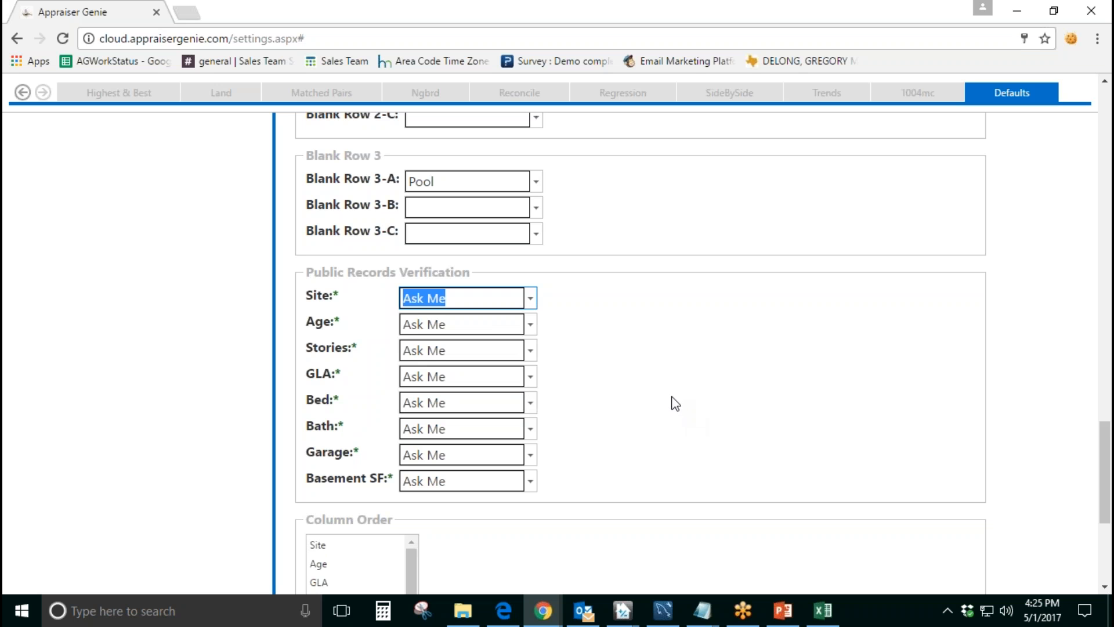
{"action": "left_click", "coordinate": [530, 298]}
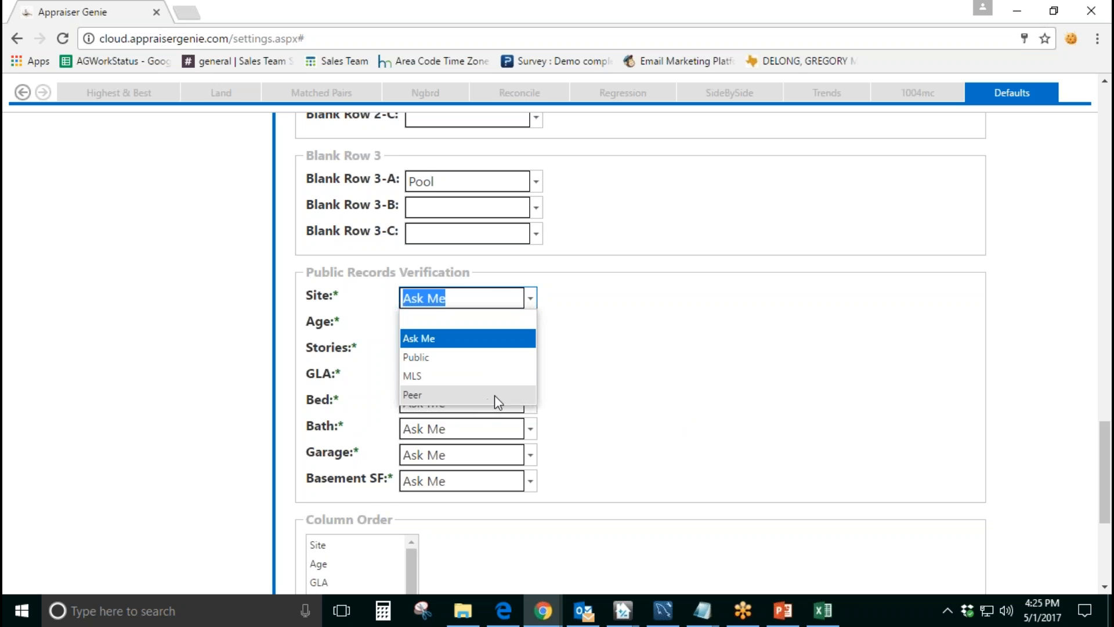
{"action": "left_click", "coordinate": [567, 398]}
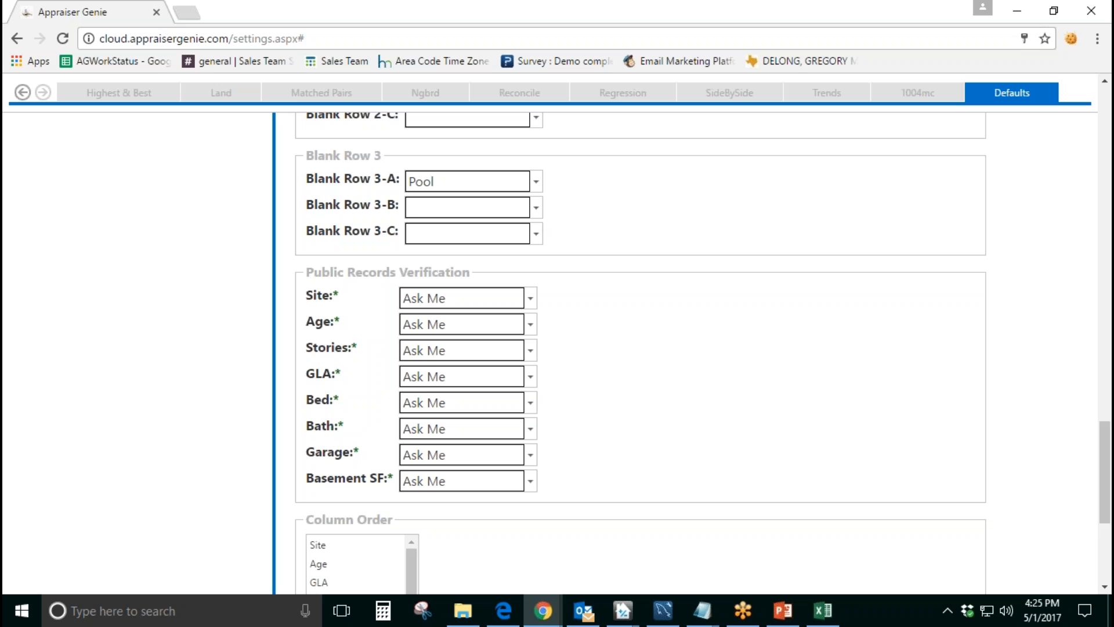
Step: Review the Column Order list, going through entries such as Site, Age, GLA, Year Built, Sales Price, Subdivision and Zip
{"action": "scroll", "coordinate": [599, 407], "scroll_direction": "down", "scroll_amount": 4}
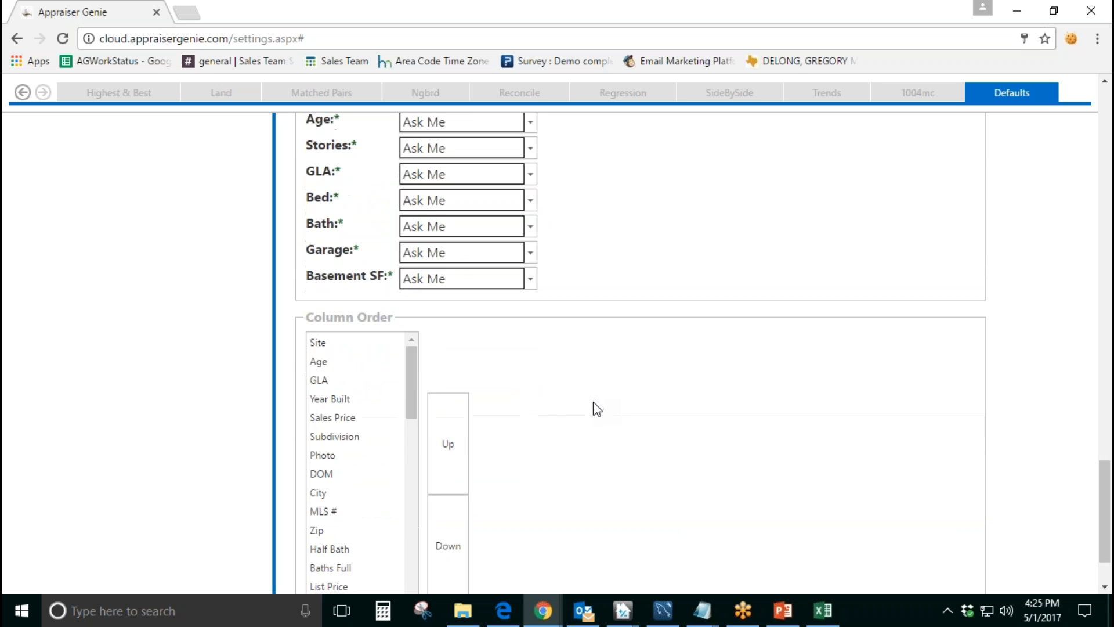
{"action": "left_click_drag", "start_coordinate": [306, 274], "coordinate": [399, 276]}
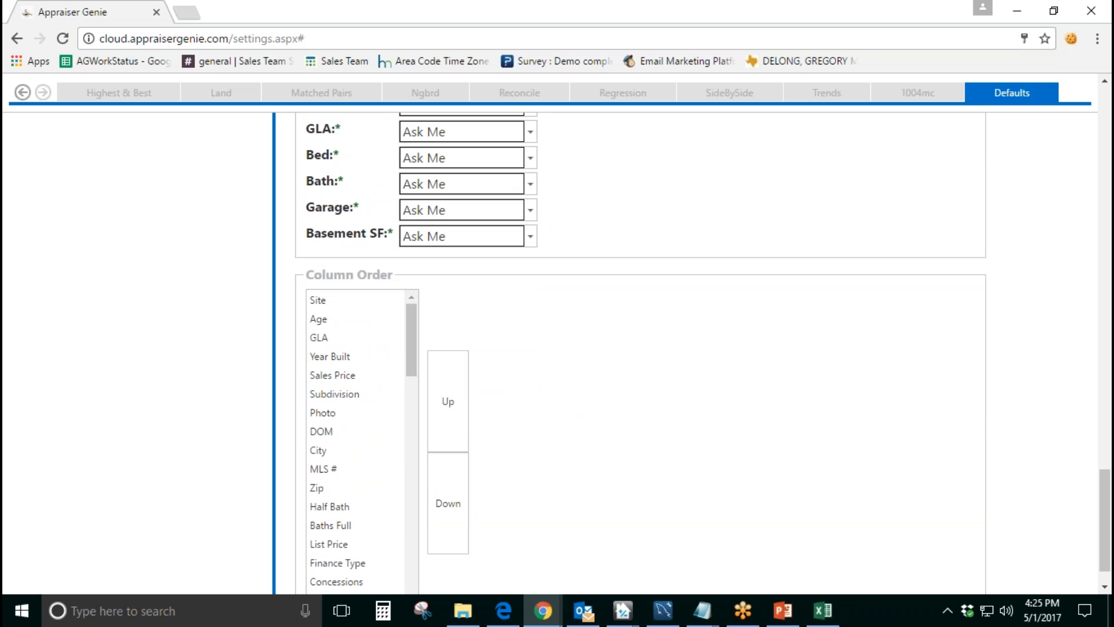
{"action": "left_click", "coordinate": [514, 311]}
{"action": "scroll", "coordinate": [514, 311], "scroll_direction": "down", "scroll_amount": 1}
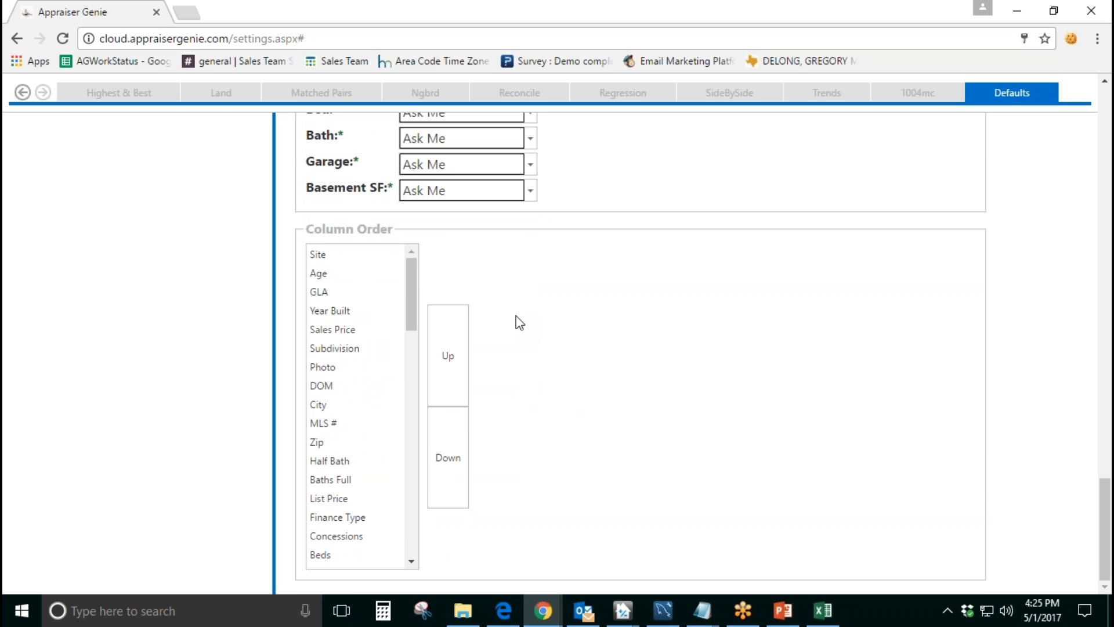
{"action": "left_click", "coordinate": [358, 330]}
{"action": "left_click", "coordinate": [361, 348]}
{"action": "left_click", "coordinate": [366, 367]}
{"action": "left_click", "coordinate": [363, 388]}
{"action": "left_click", "coordinate": [366, 404]}
{"action": "left_click", "coordinate": [368, 442]}
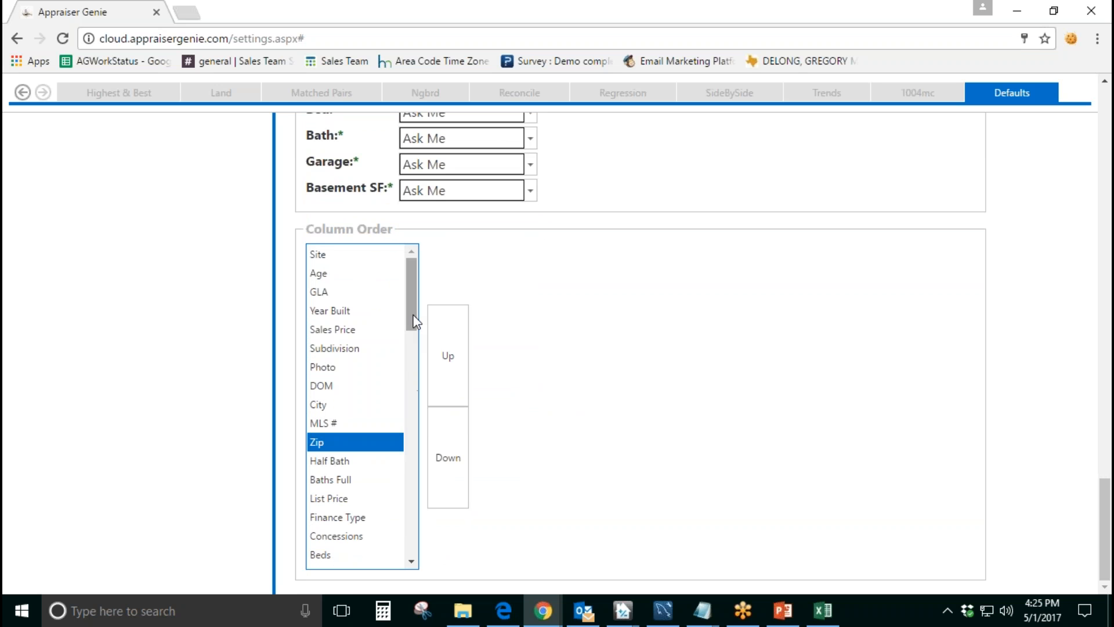
{"action": "left_click", "coordinate": [383, 385]}
{"action": "left_click", "coordinate": [378, 313]}
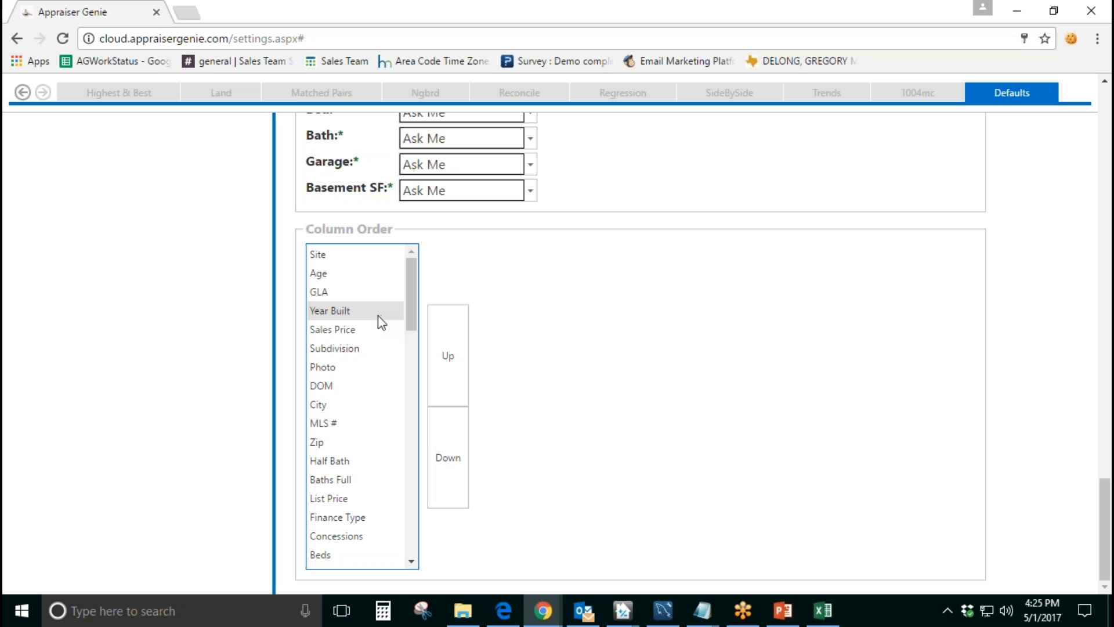
{"action": "mouse_move", "coordinate": [413, 315]}
{"action": "left_mouse_down"}
{"action": "mouse_move", "coordinate": [413, 424]}
{"action": "mouse_move", "coordinate": [417, 304]}
{"action": "left_mouse_up"}
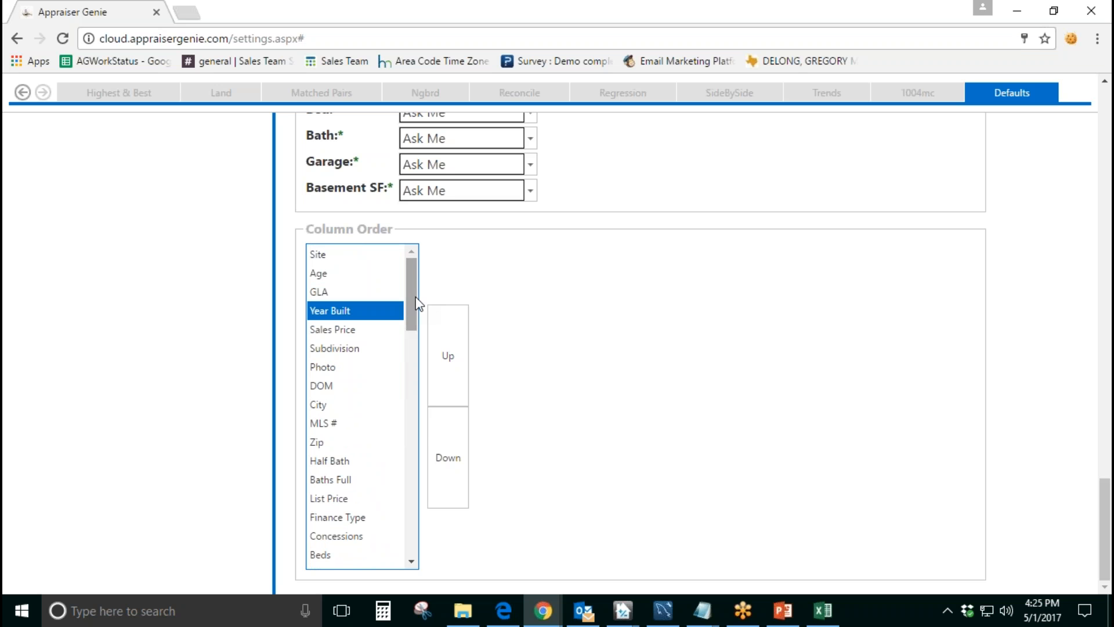
{"action": "left_click", "coordinate": [337, 253]}
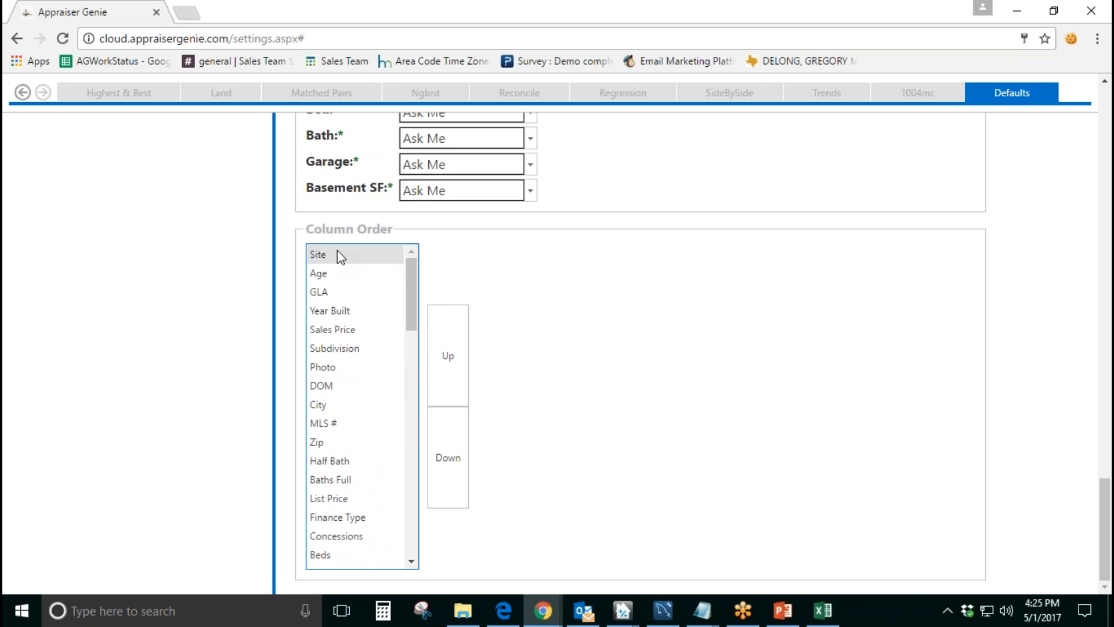
{"action": "left_click", "coordinate": [341, 276]}
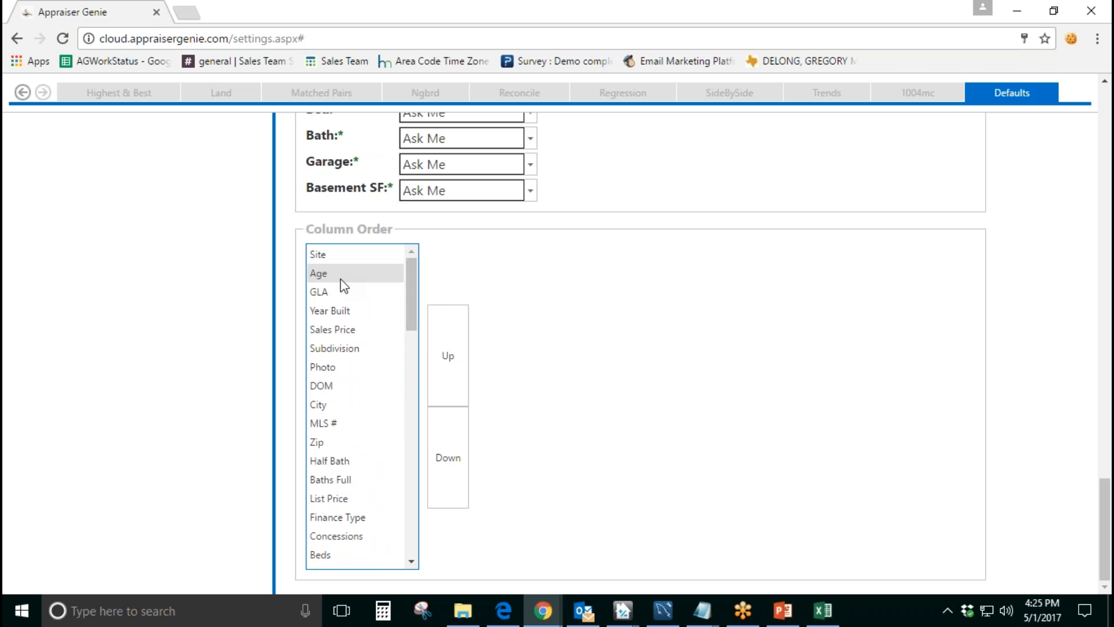
{"action": "left_click", "coordinate": [341, 292]}
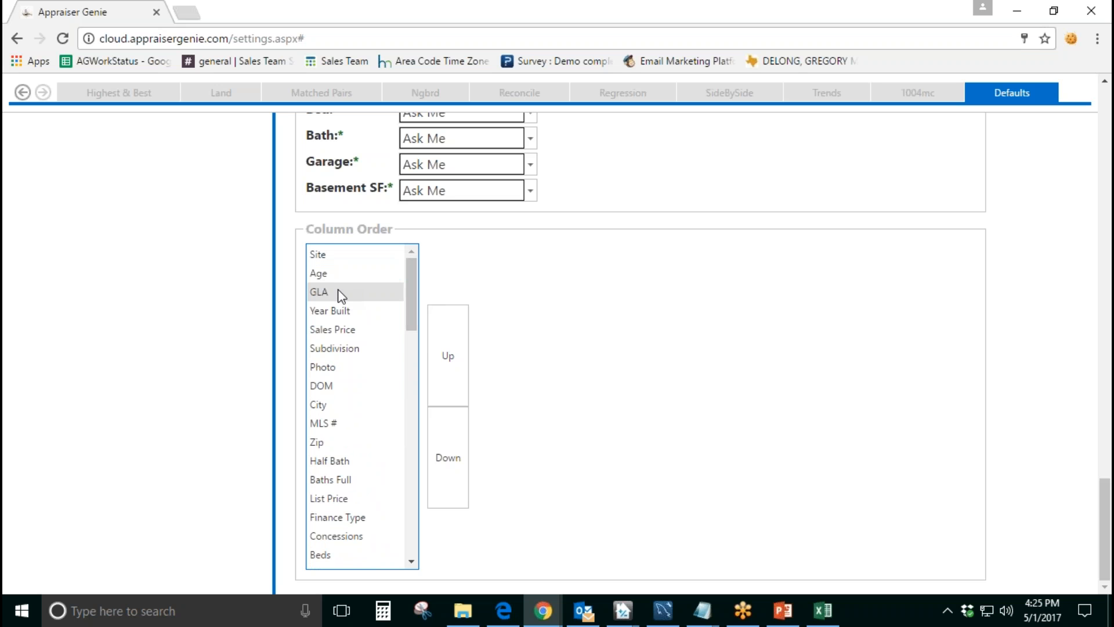
{"action": "left_click", "coordinate": [352, 316]}
{"action": "left_click", "coordinate": [350, 332]}
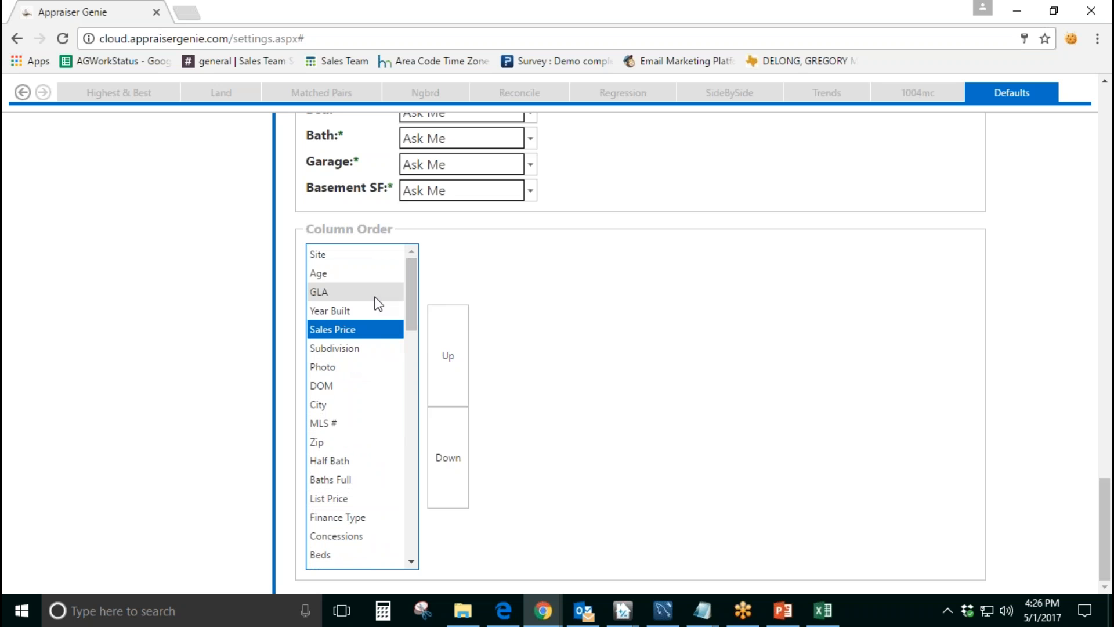
Step: Try out reordering columns by moving Half Bath up and down in the Column Order list
{"action": "left_click", "coordinate": [341, 457]}
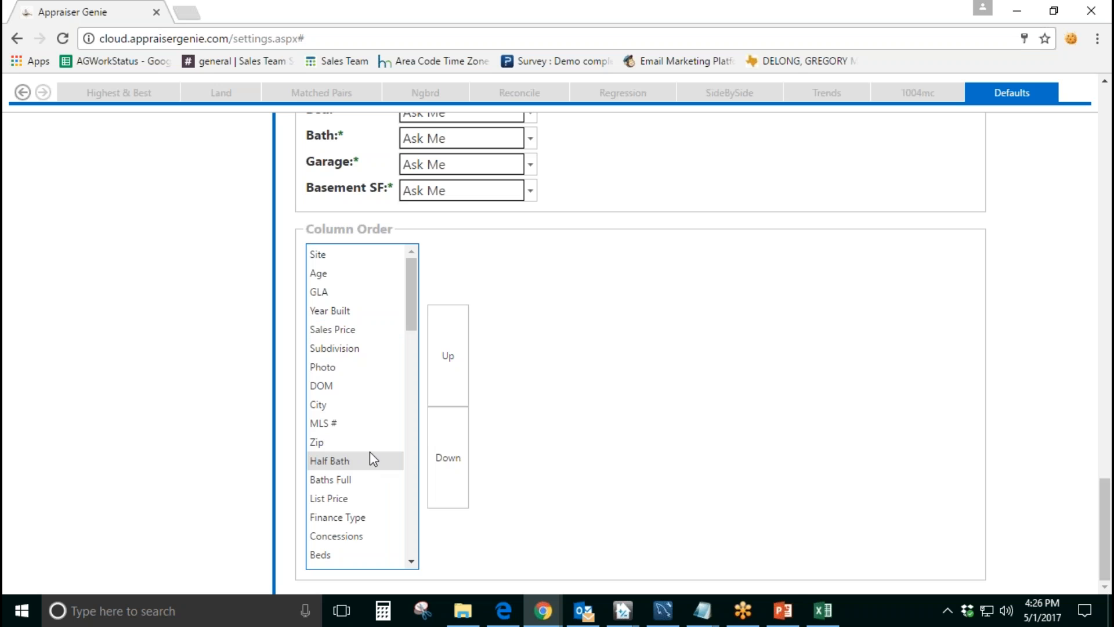
{"action": "left_click", "coordinate": [447, 371]}
{"action": "left_click", "coordinate": [441, 458]}
{"action": "left_click", "coordinate": [448, 388]}
{"action": "left_click", "coordinate": [448, 388]}
{"action": "left_click", "coordinate": [444, 458]}
{"action": "left_click", "coordinate": [444, 457]}
{"action": "left_click", "coordinate": [451, 378]}
{"action": "left_click", "coordinate": [444, 458]}
{"action": "left_click", "coordinate": [448, 378]}
{"action": "left_click", "coordinate": [438, 449]}
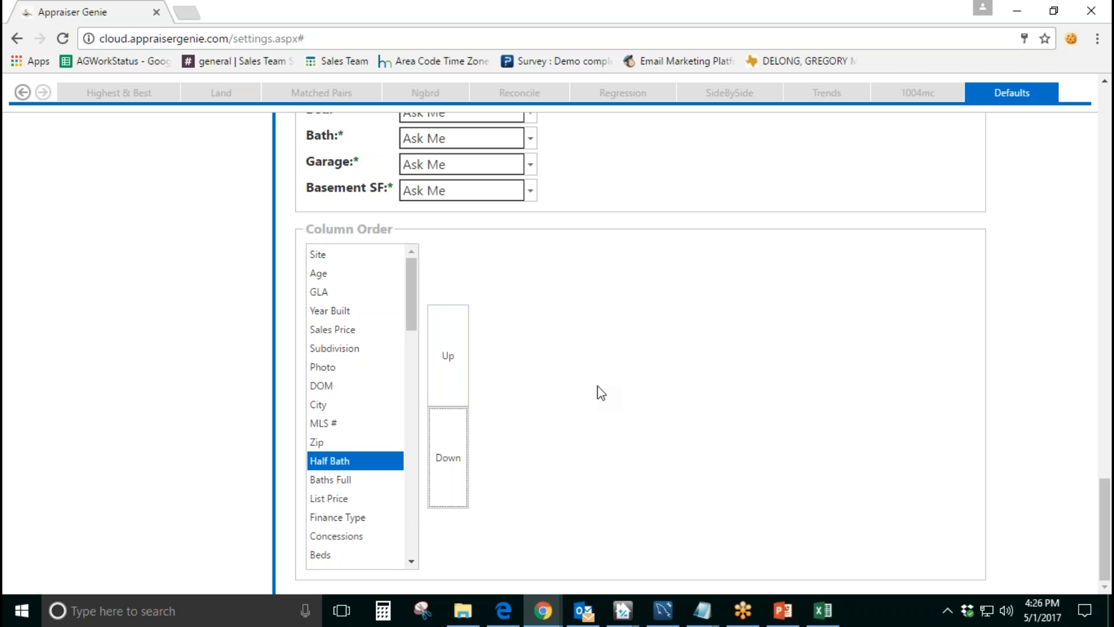
Step: Look over the blank row, verification and column order defaults once more and save the settings
{"action": "scroll", "coordinate": [604, 392], "scroll_direction": "up", "scroll_amount": 10}
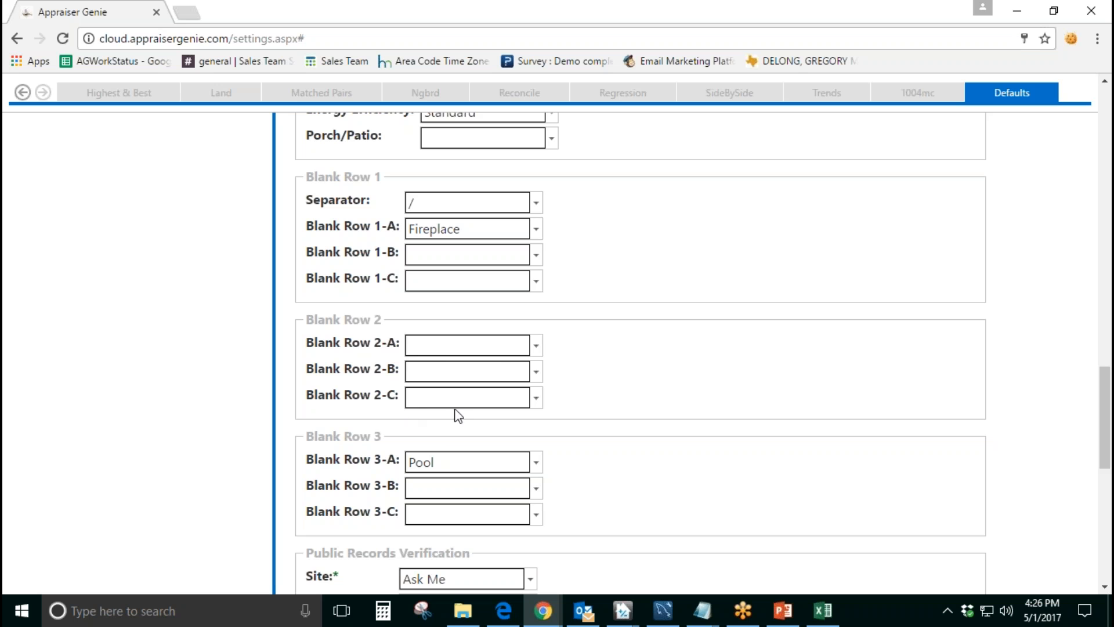
{"action": "scroll", "coordinate": [617, 372], "scroll_direction": "down", "scroll_amount": 10}
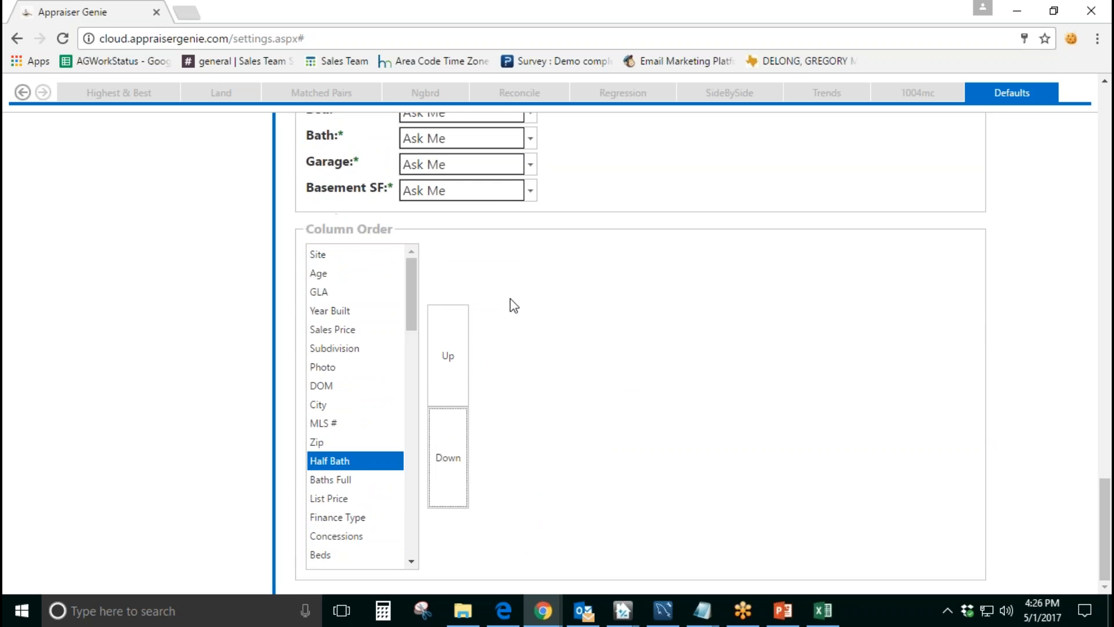
{"action": "scroll", "coordinate": [701, 427], "scroll_direction": "up", "scroll_amount": 1}
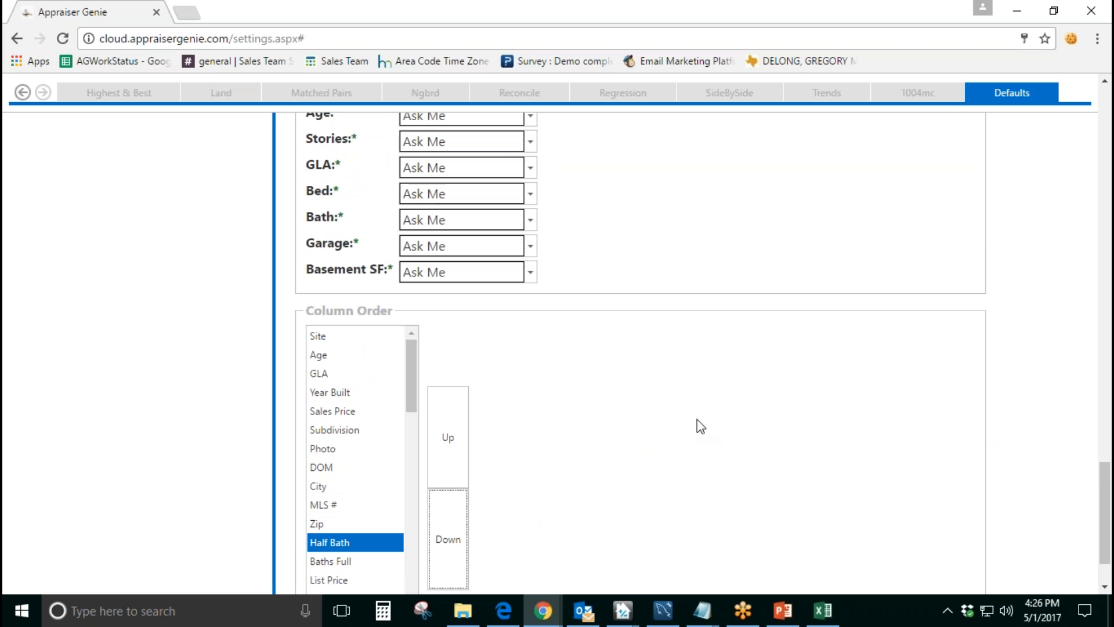
{"action": "scroll", "coordinate": [701, 427], "scroll_direction": "down", "scroll_amount": 1}
{"action": "scroll", "coordinate": [699, 420], "scroll_direction": "up", "scroll_amount": 20}
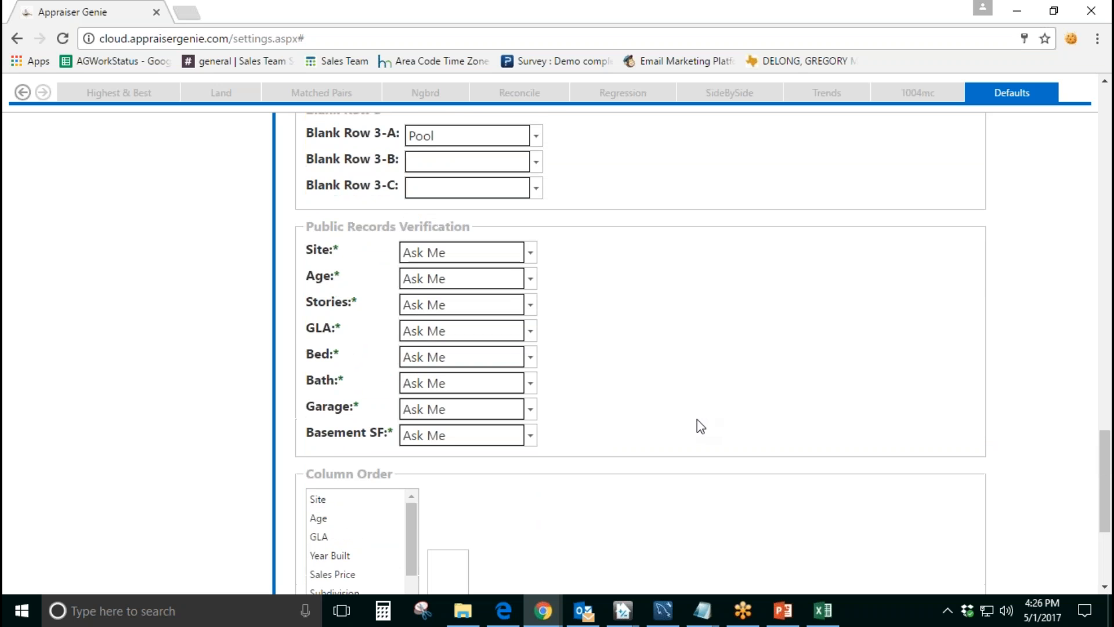
{"action": "scroll", "coordinate": [698, 419], "scroll_direction": "up", "scroll_amount": 15}
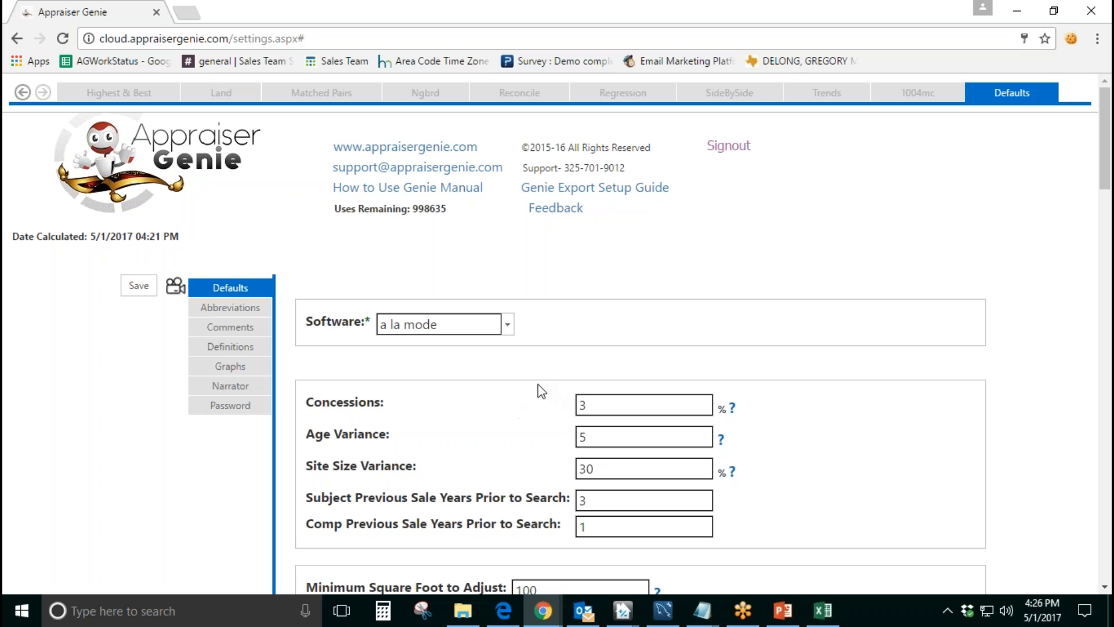
{"action": "left_click", "coordinate": [130, 292]}
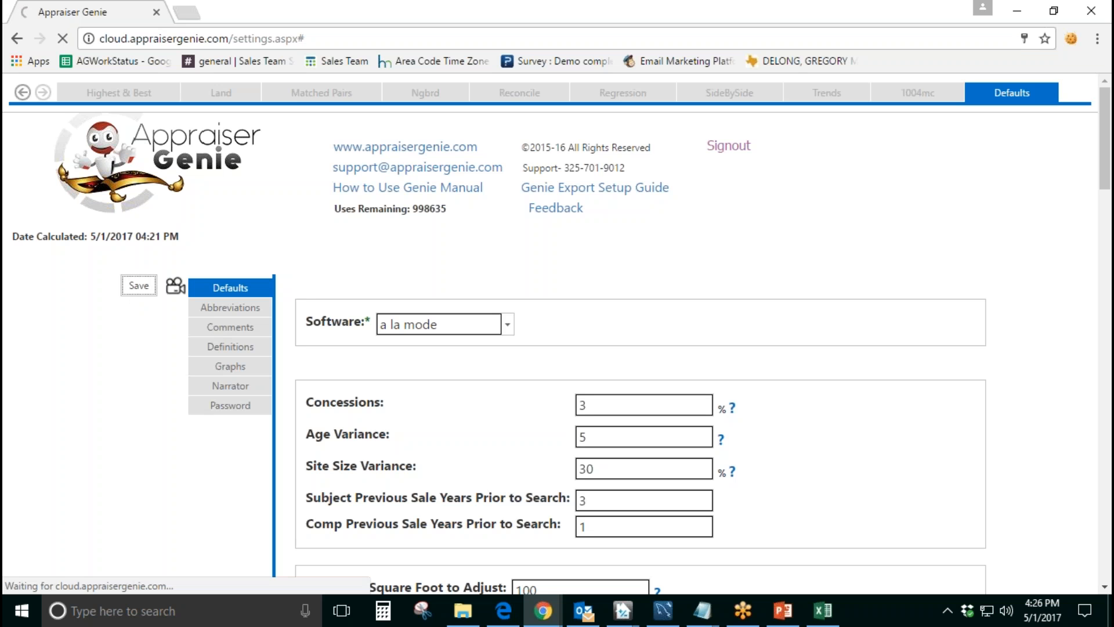
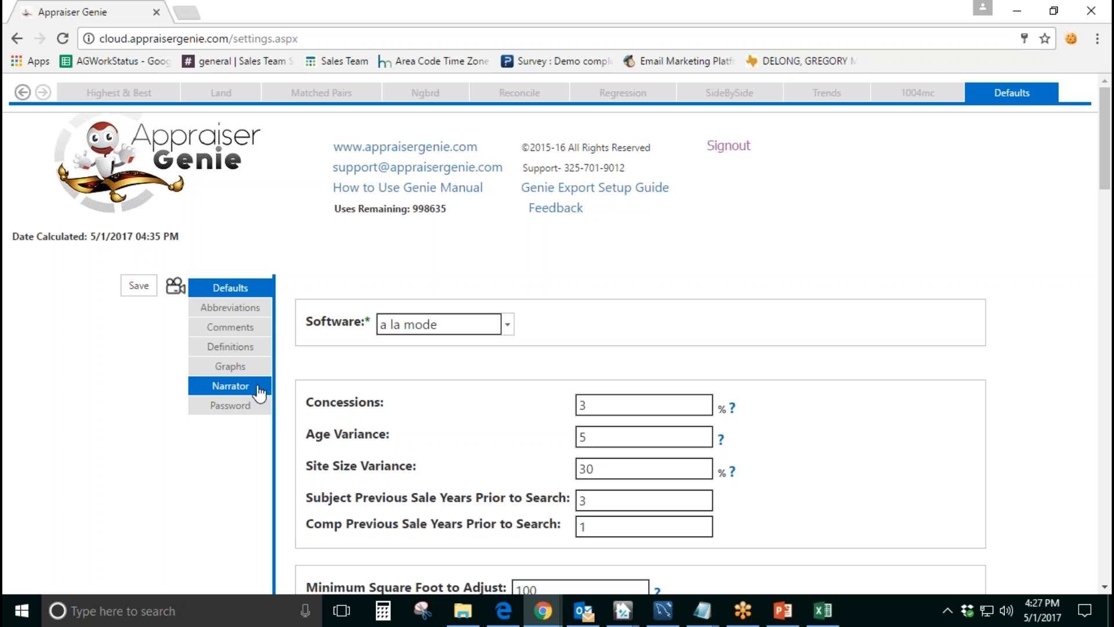
Step: Open the Abbreviations settings and review the cooling and heating codes, including Heat Geotherm and Heat Forced Air, plus Fireplace and Pool
{"action": "left_click", "coordinate": [244, 308]}
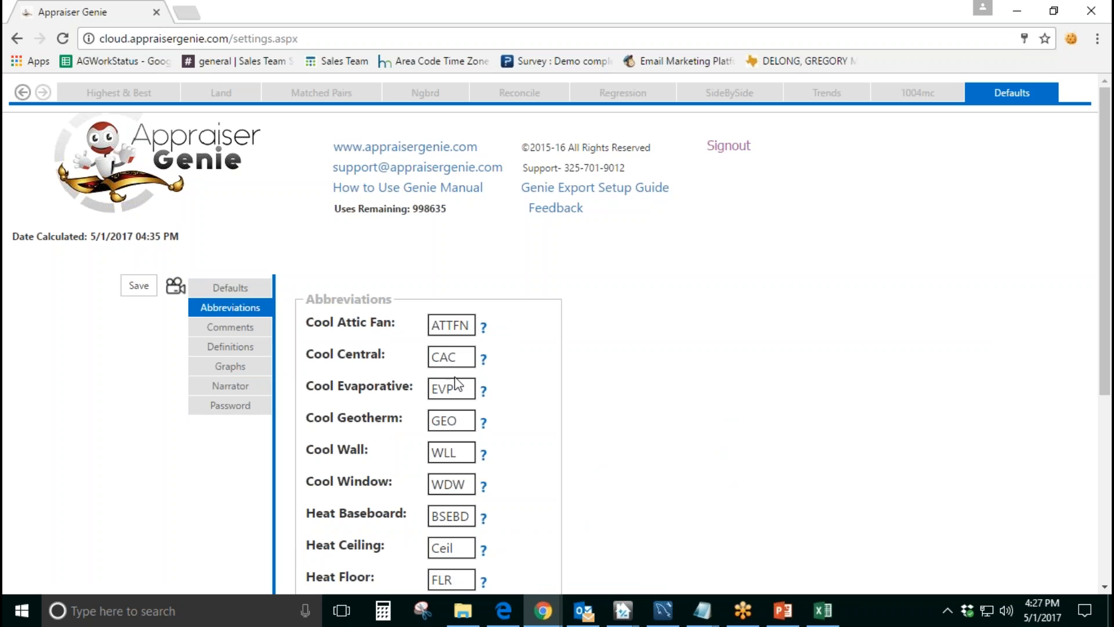
{"action": "scroll", "coordinate": [456, 384], "scroll_direction": "down", "scroll_amount": 1}
{"action": "scroll", "coordinate": [419, 360], "scroll_direction": "down", "scroll_amount": 4}
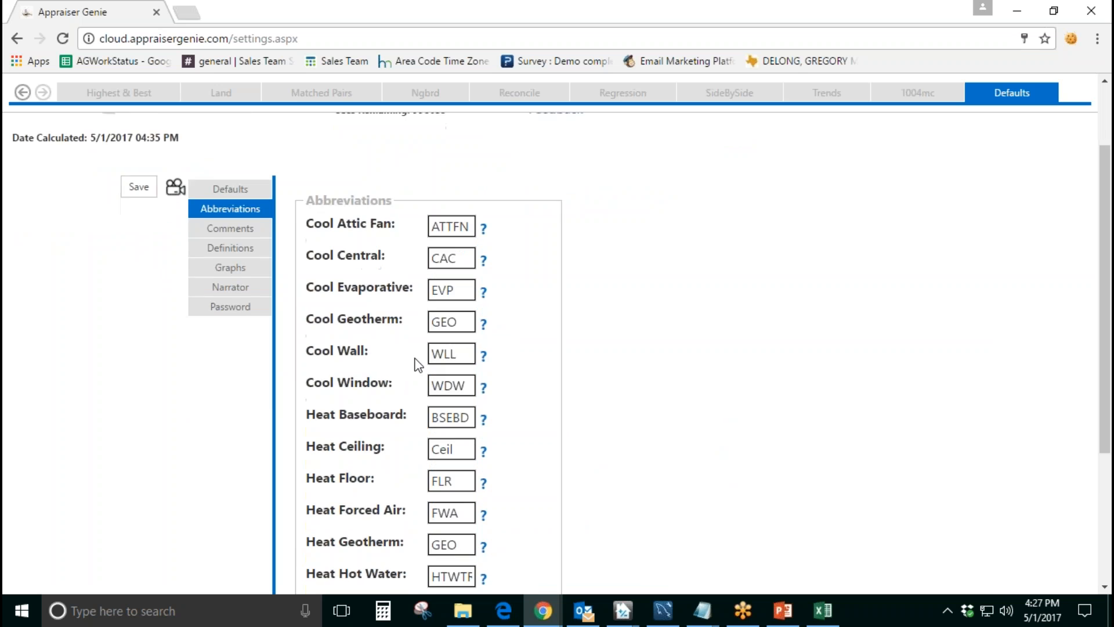
{"action": "left_click_drag", "start_coordinate": [451, 331], "coordinate": [425, 340]}
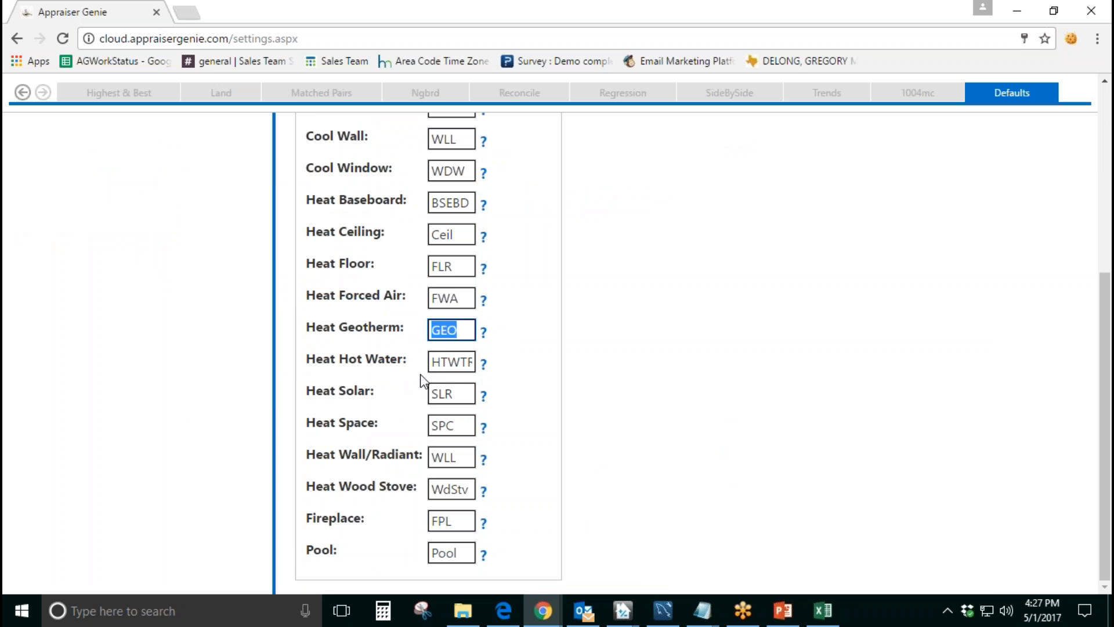
{"action": "left_click", "coordinate": [416, 352]}
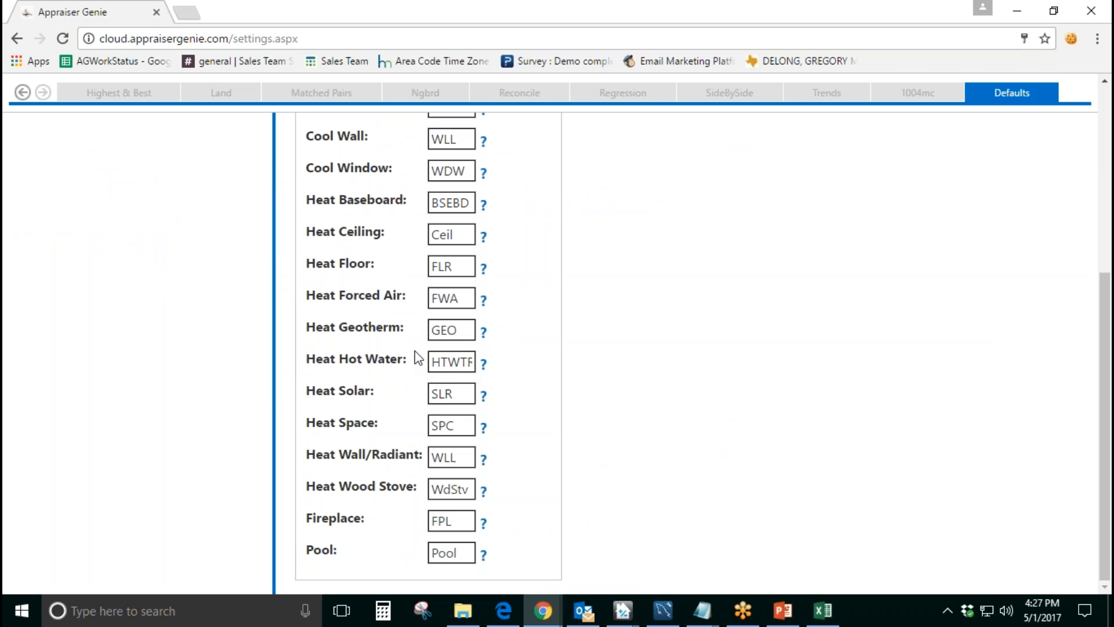
{"action": "double_click", "coordinate": [437, 341]}
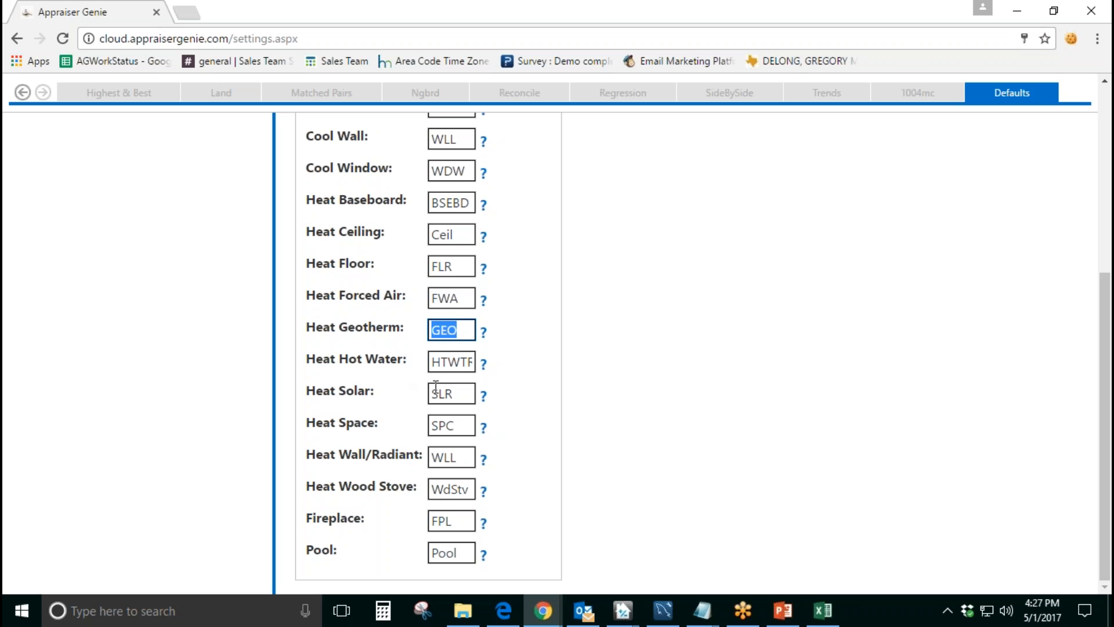
{"action": "left_click_drag", "start_coordinate": [400, 334], "coordinate": [330, 328]}
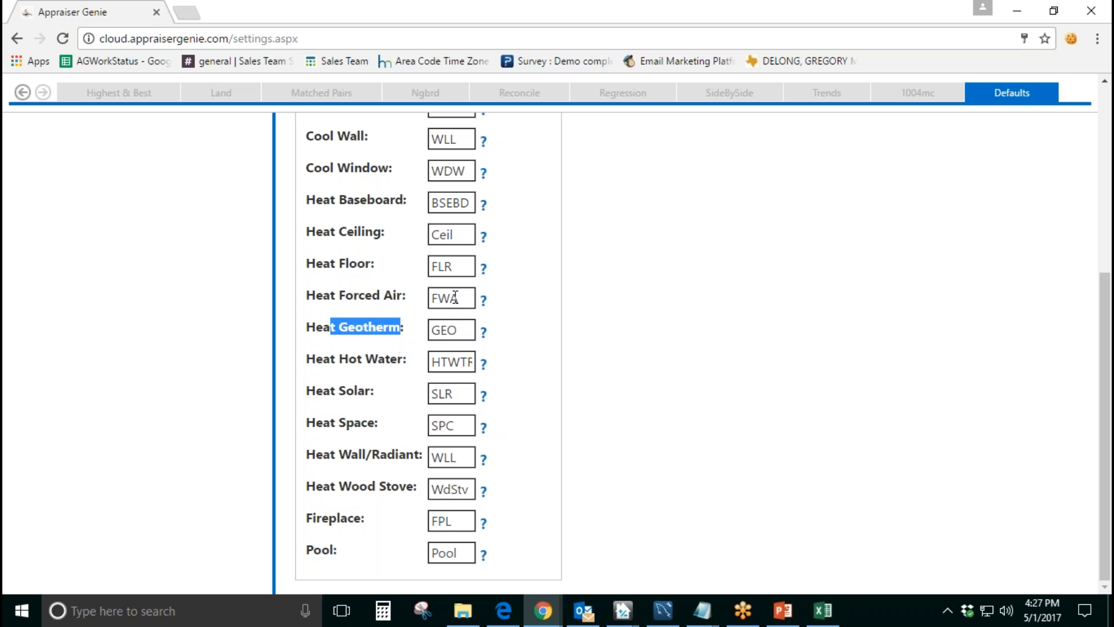
{"action": "double_click", "coordinate": [459, 299]}
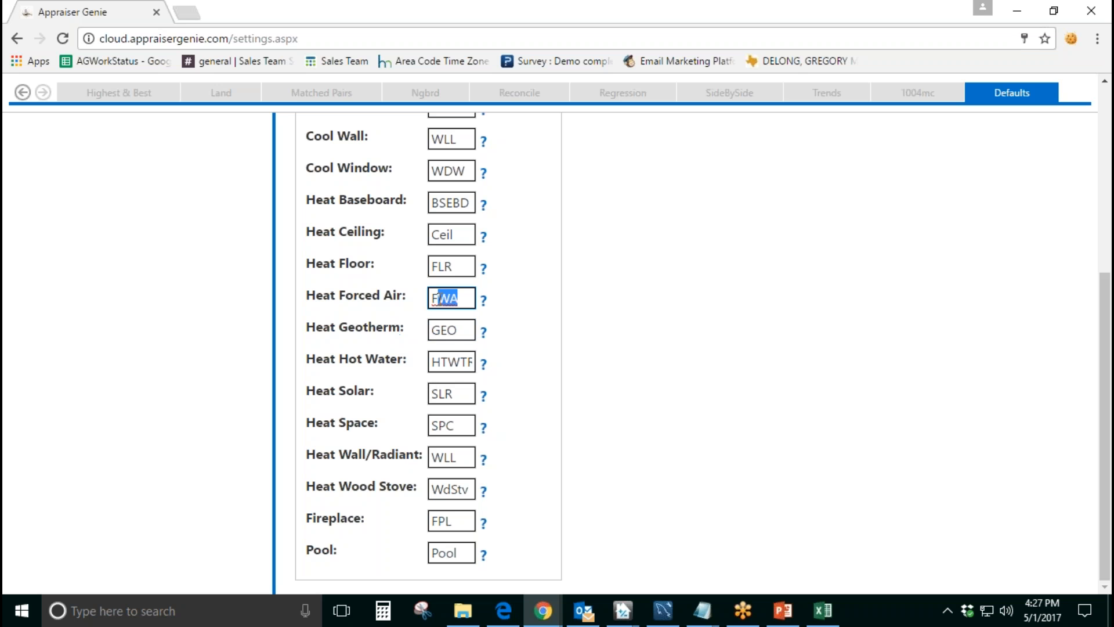
{"action": "double_click", "coordinate": [393, 296]}
{"action": "left_click_drag", "start_coordinate": [402, 298], "coordinate": [316, 299]}
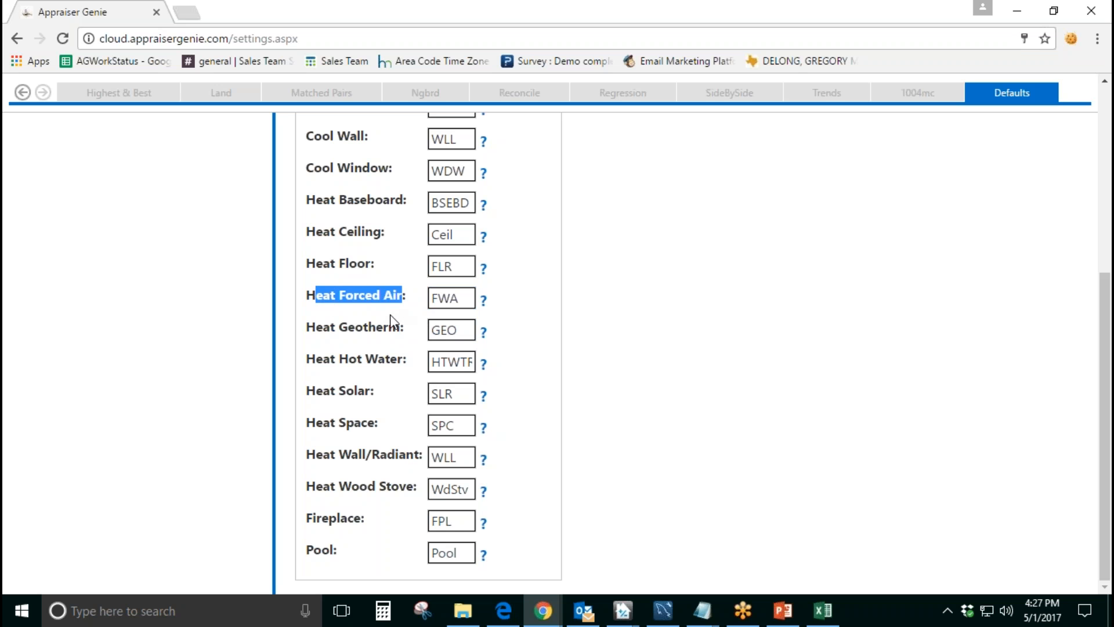
{"action": "double_click", "coordinate": [459, 520]}
{"action": "key", "text": "Tab"}
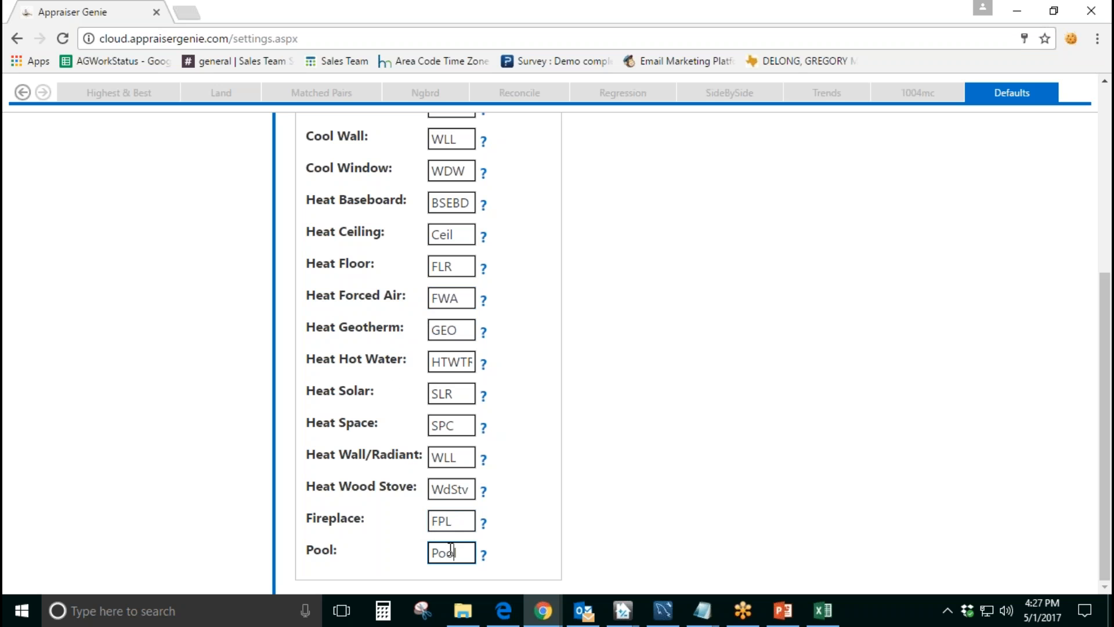
{"action": "left_click", "coordinate": [422, 550]}
{"action": "scroll", "coordinate": [410, 505], "scroll_direction": "up", "scroll_amount": 5}
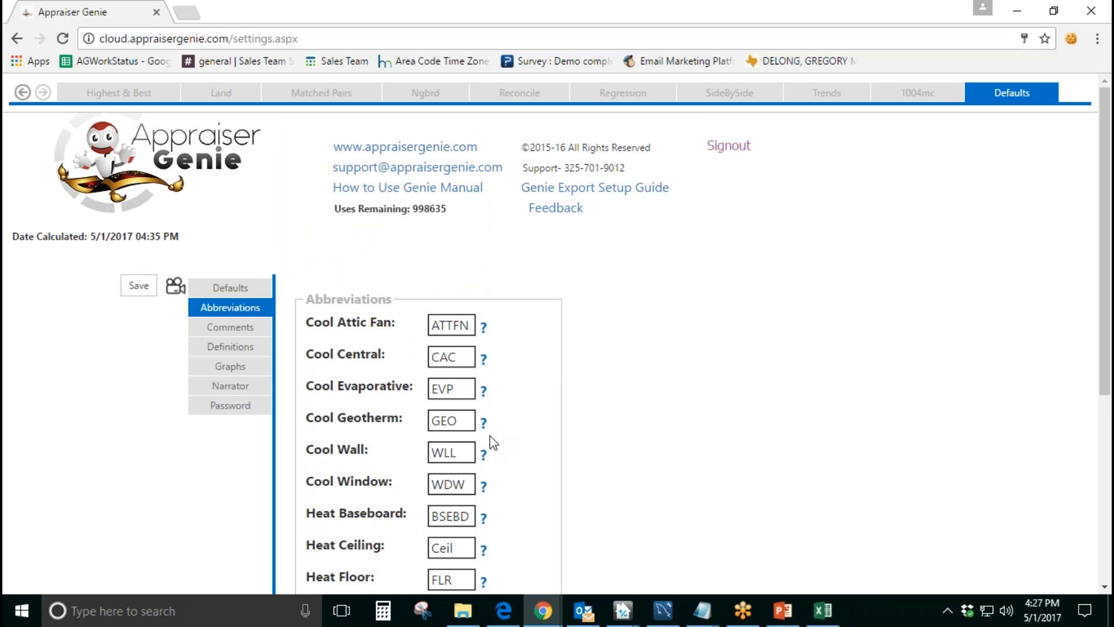
Step: Try "Cool Cent" as the abbreviation for Cool Central and restore it to CAC
{"action": "double_click", "coordinate": [453, 364]}
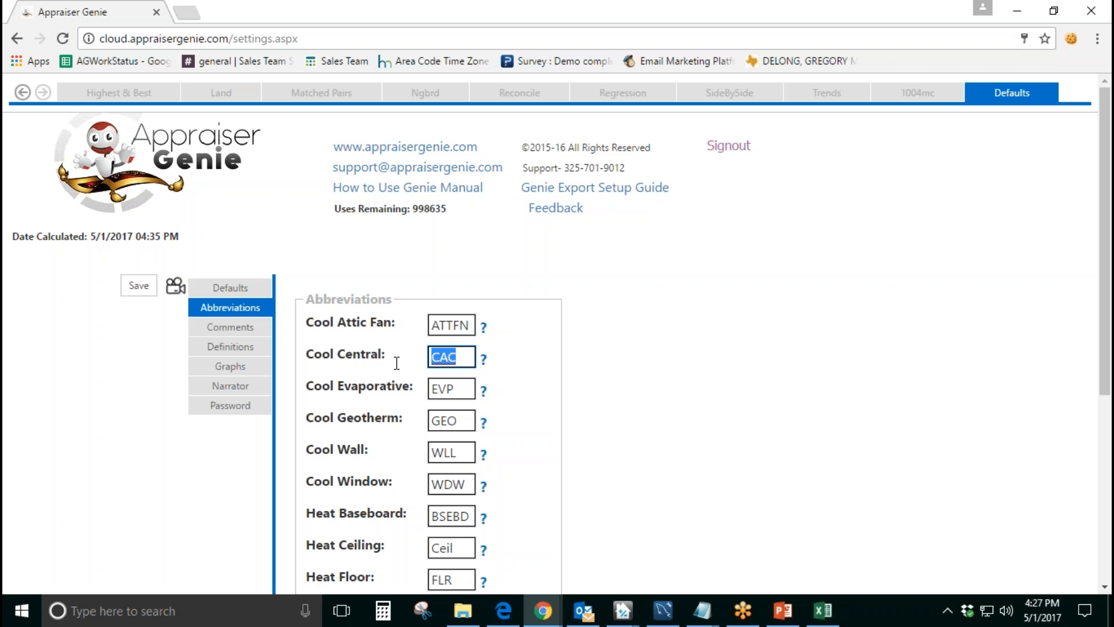
{"action": "type", "text": "Cool Cent"}
{"action": "key", "text": "BackSpace"}
{"action": "key", "text": "BackSpace"}
{"action": "key", "text": "BackSpace"}
{"action": "key", "text": "BackSpace"}
{"action": "key", "text": "BackSpace"}
{"action": "key", "text": "BackSpace"}
{"action": "key", "text": "BackSpace"}
{"action": "key", "text": "BackSpace"}
{"action": "key", "text": "BackSpace"}
{"action": "type", "text": "CAC"}
Step: Open the Comments settings and review the Subject Previous Sales, Comp Previous Sales and Cost Approach Site comments
{"action": "left_click", "coordinate": [230, 326]}
{"action": "scroll", "coordinate": [340, 273], "scroll_direction": "down", "scroll_amount": 3}
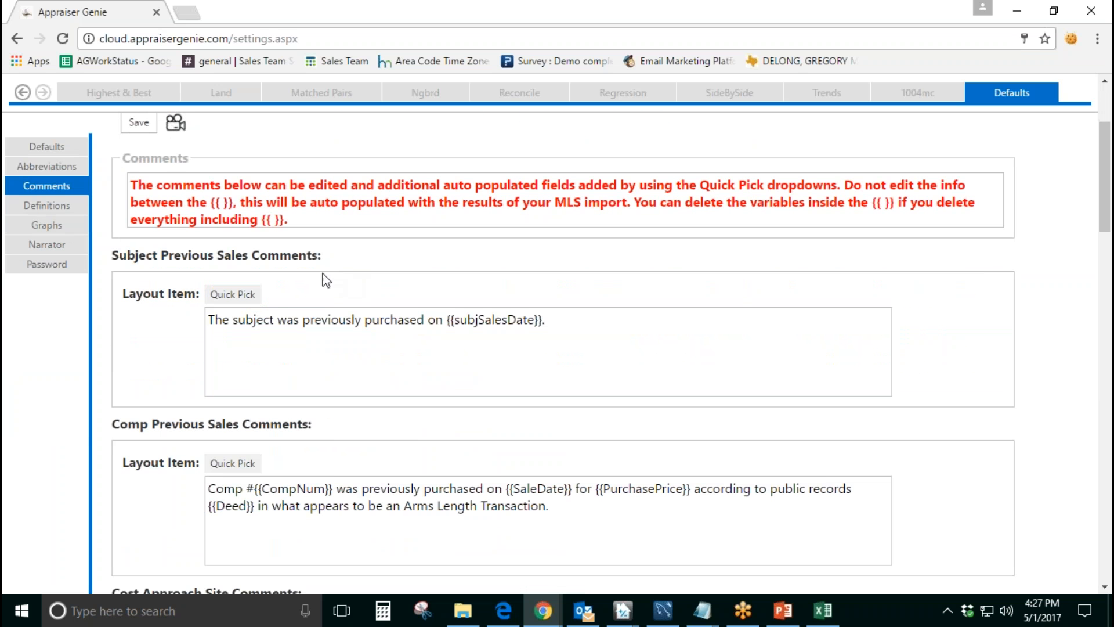
{"action": "left_click_drag", "start_coordinate": [329, 255], "coordinate": [111, 256]}
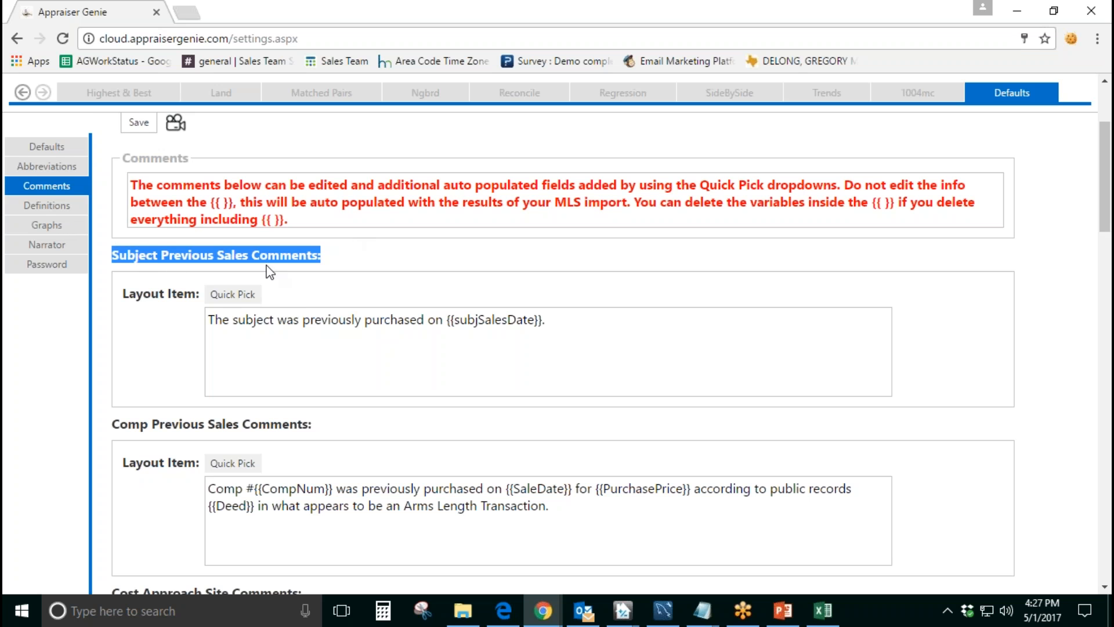
{"action": "scroll", "coordinate": [318, 263], "scroll_direction": "down", "scroll_amount": 1}
{"action": "left_click_drag", "start_coordinate": [128, 338], "coordinate": [272, 338]}
{"action": "scroll", "coordinate": [272, 339], "scroll_direction": "down", "scroll_amount": 2}
{"action": "left_click_drag", "start_coordinate": [127, 347], "coordinate": [271, 348]}
{"action": "scroll", "coordinate": [346, 323], "scroll_direction": "down", "scroll_amount": 1}
{"action": "scroll", "coordinate": [350, 304], "scroll_direction": "down", "scroll_amount": 3}
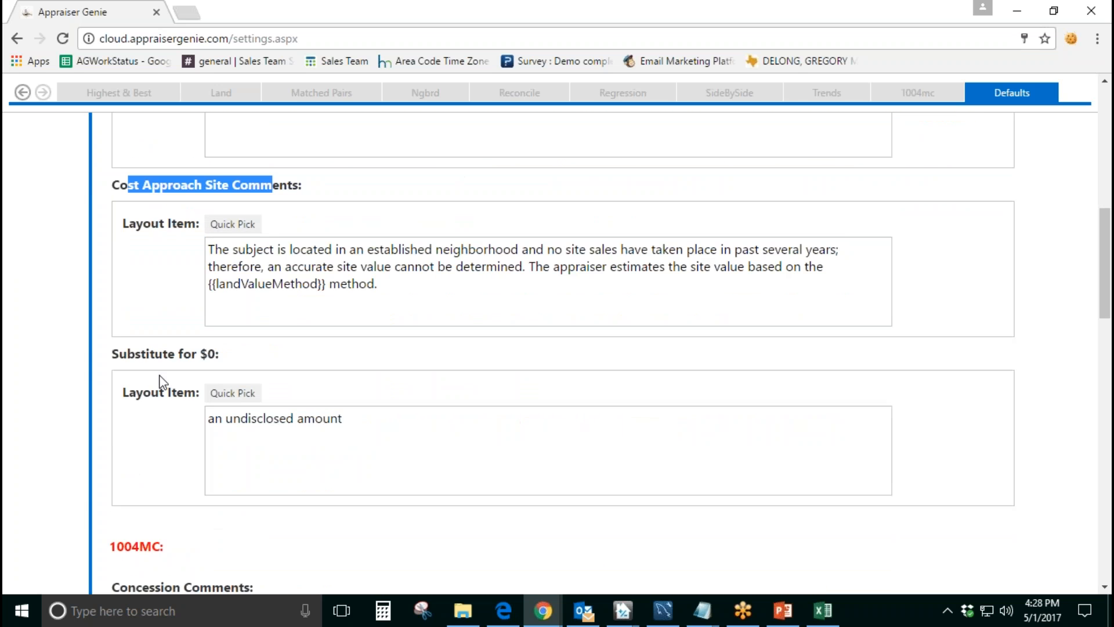
Step: Look through the 1004MC comment templates, including Concession, Concessions not Available, REO, Data Source and Summary
{"action": "scroll", "coordinate": [155, 385], "scroll_direction": "down", "scroll_amount": 3}
{"action": "left_click_drag", "start_coordinate": [138, 382], "coordinate": [110, 383]}
{"action": "left_click_drag", "start_coordinate": [119, 425], "coordinate": [254, 424]}
{"action": "scroll", "coordinate": [241, 326], "scroll_direction": "down", "scroll_amount": 4}
{"action": "left_click_drag", "start_coordinate": [140, 355], "coordinate": [290, 351]}
{"action": "scroll", "coordinate": [168, 384], "scroll_direction": "down", "scroll_amount": 3}
{"action": "left_click_drag", "start_coordinate": [112, 355], "coordinate": [242, 343]}
{"action": "scroll", "coordinate": [169, 358], "scroll_direction": "down", "scroll_amount": 3}
{"action": "left_click", "coordinate": [152, 365]}
{"action": "scroll", "coordinate": [241, 342], "scroll_direction": "down", "scroll_amount": 4}
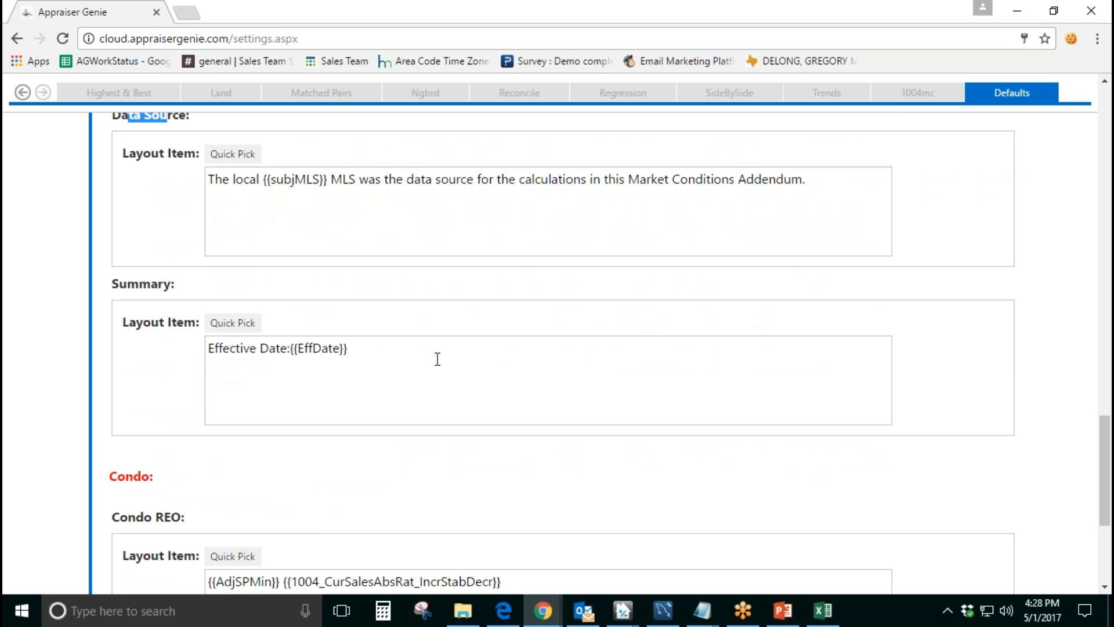
{"action": "scroll", "coordinate": [457, 364], "scroll_direction": "up", "scroll_amount": 6}
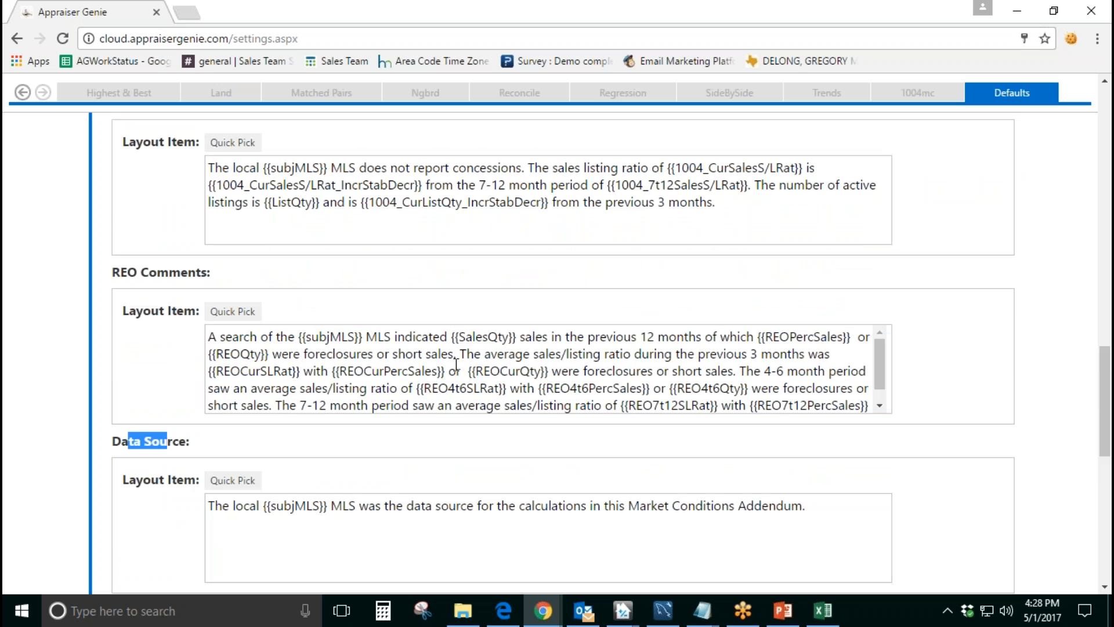
{"action": "scroll", "coordinate": [583, 419], "scroll_direction": "up", "scroll_amount": 10}
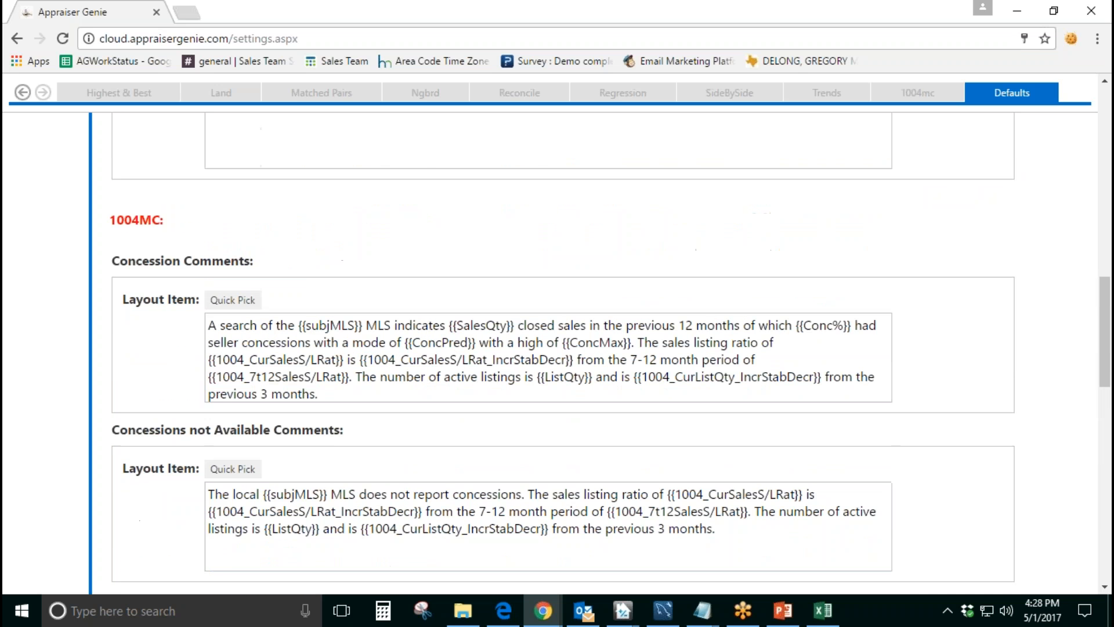
Step: Examine the 1004MC Concession Comments text and its auto-populated variables, such as {{subjMLS}}, {{SalesQty}}, {{ConcPred}} and {{ListQty}}
{"action": "left_click_drag", "start_coordinate": [334, 477], "coordinate": [199, 404]}
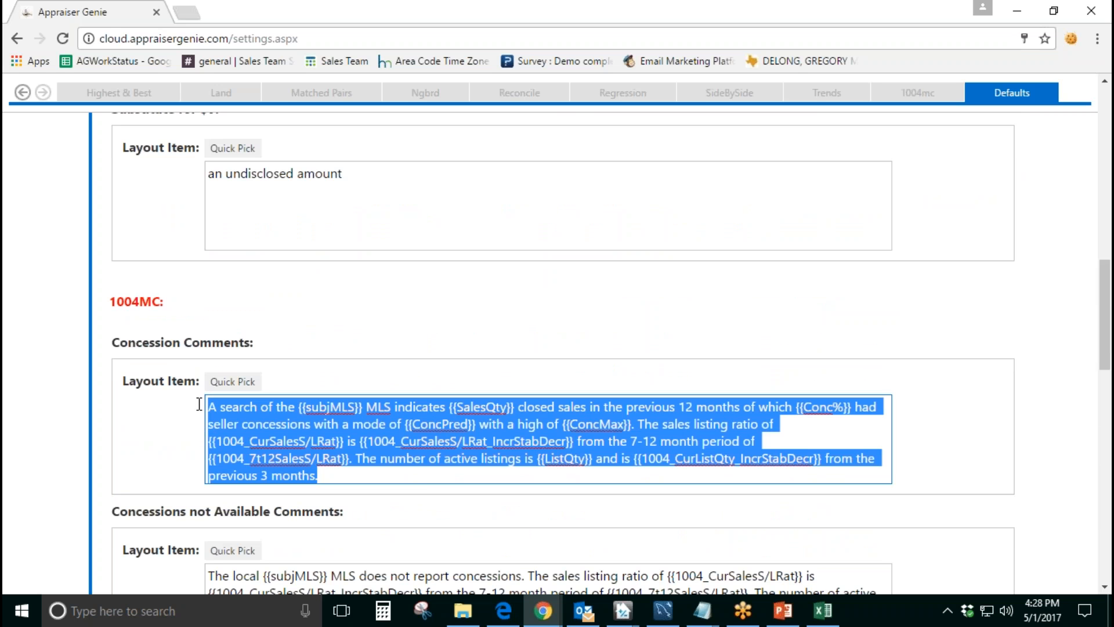
{"action": "left_click", "coordinate": [384, 473]}
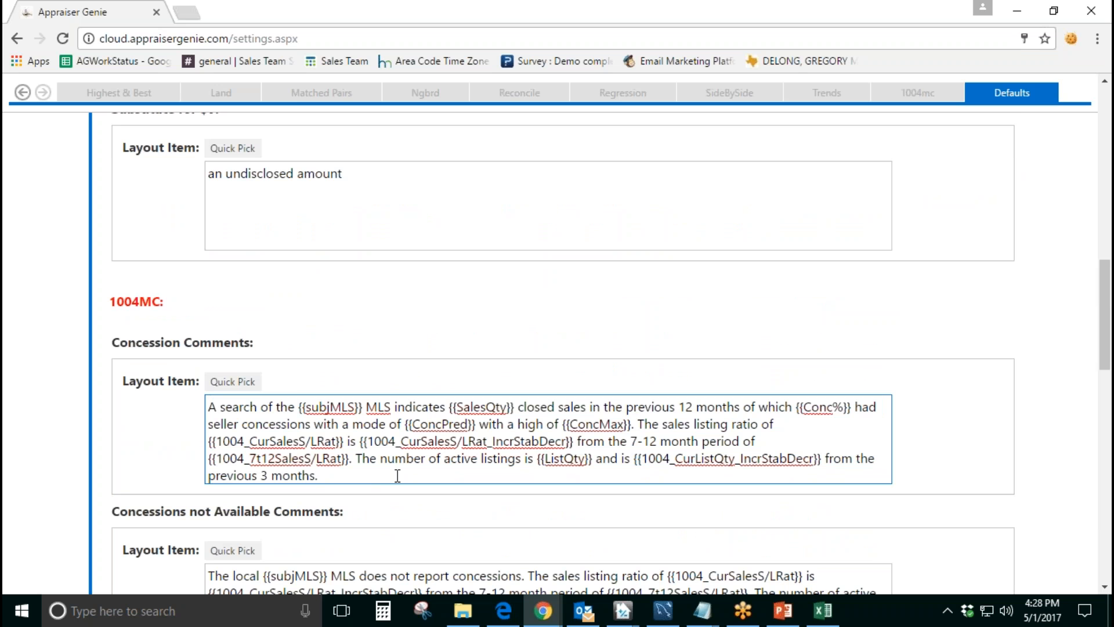
{"action": "left_click_drag", "start_coordinate": [296, 406], "coordinate": [362, 407]}
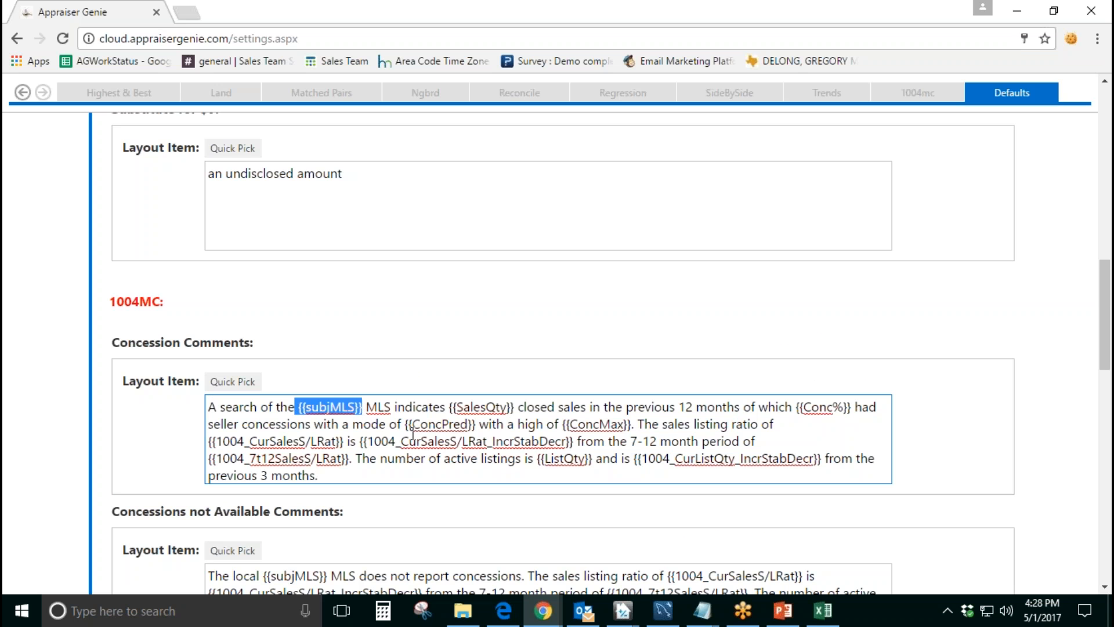
{"action": "double_click", "coordinate": [320, 408]}
{"action": "double_click", "coordinate": [469, 407]}
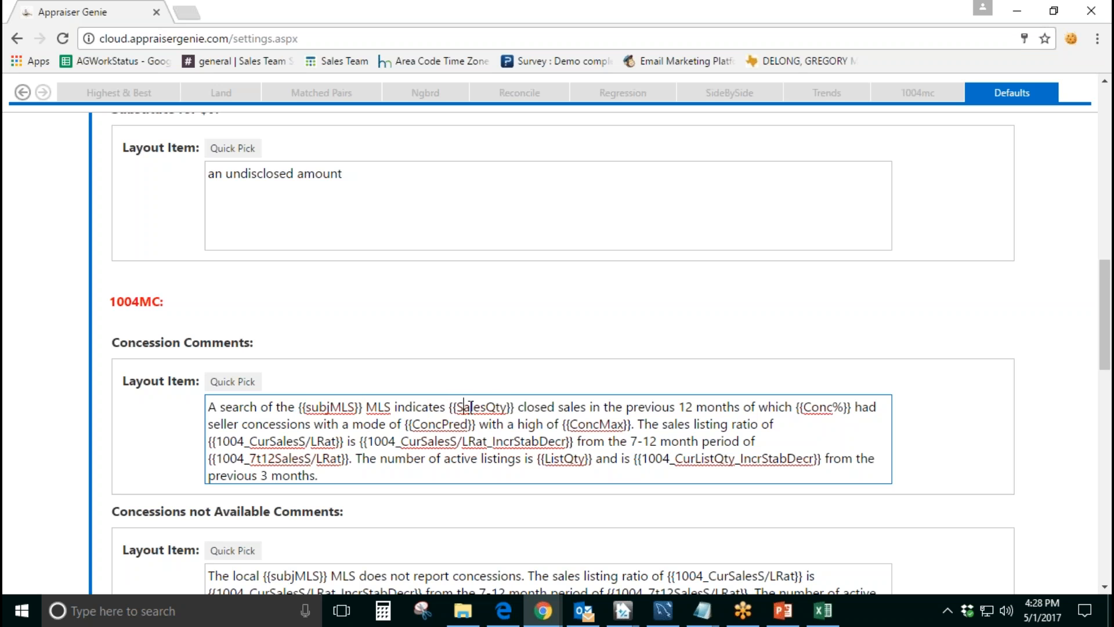
{"action": "left_click", "coordinate": [416, 424]}
{"action": "double_click", "coordinate": [416, 424]}
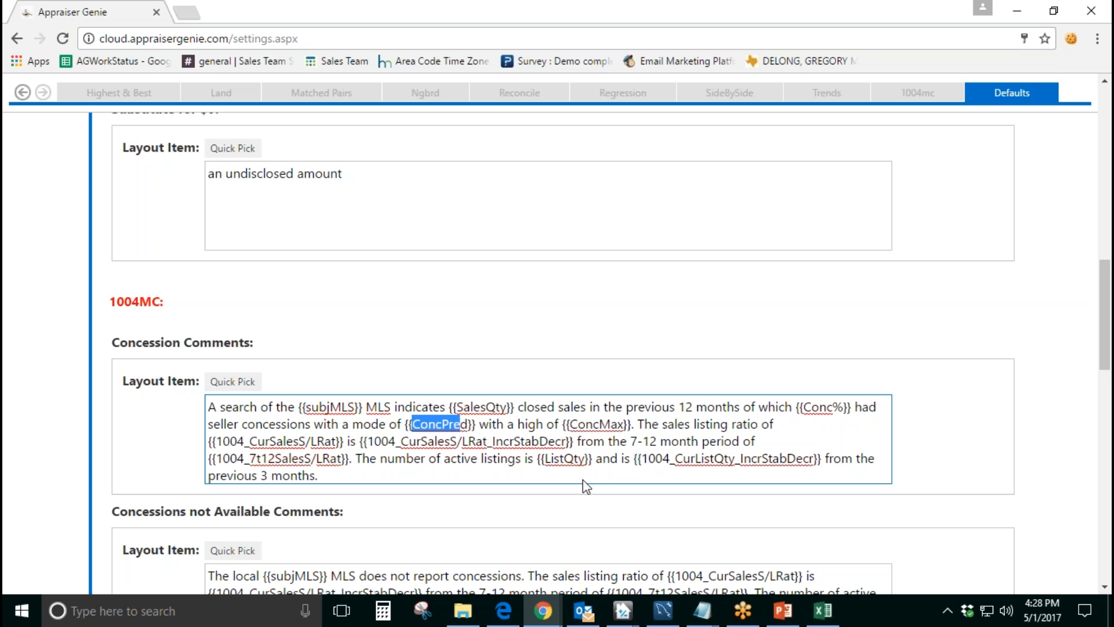
{"action": "left_click_drag", "start_coordinate": [553, 460], "coordinate": [582, 465]}
{"action": "left_click", "coordinate": [561, 473]}
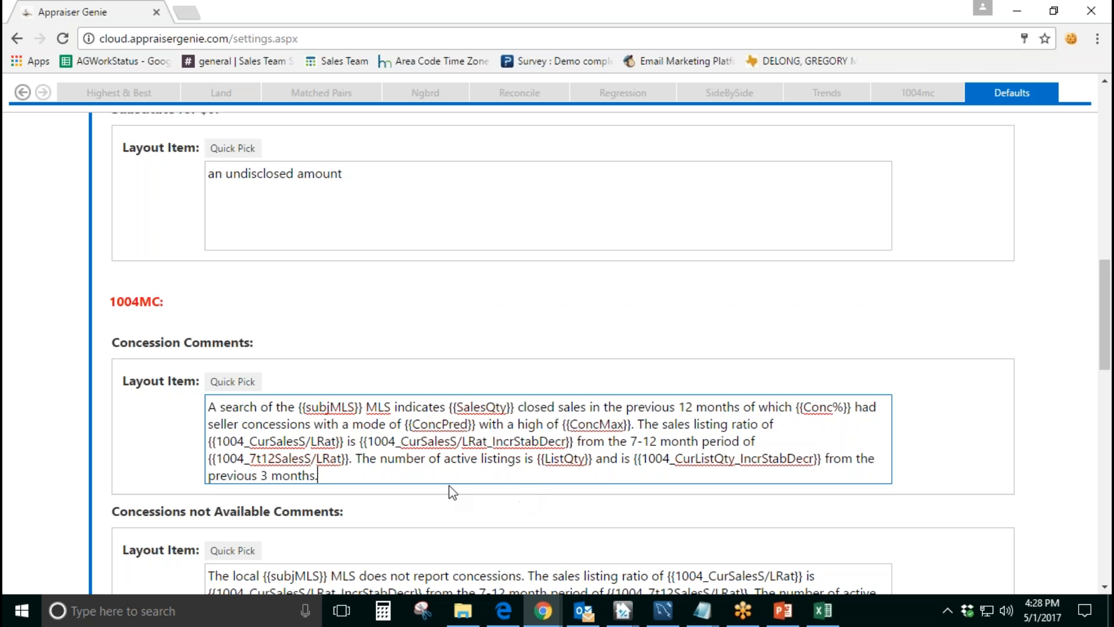
Step: Try adding the 1004 Neighborhood Sales Pred variable to the end of the Concession Comments and delete it again
{"action": "left_click", "coordinate": [233, 381]}
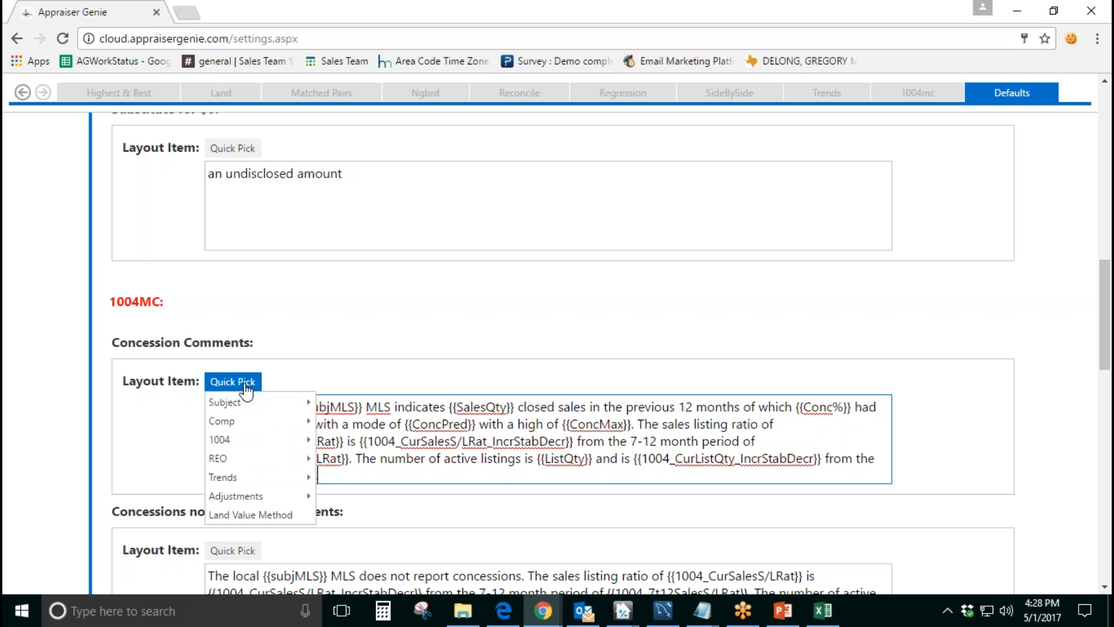
{"action": "mouse_move", "coordinate": [233, 448]}
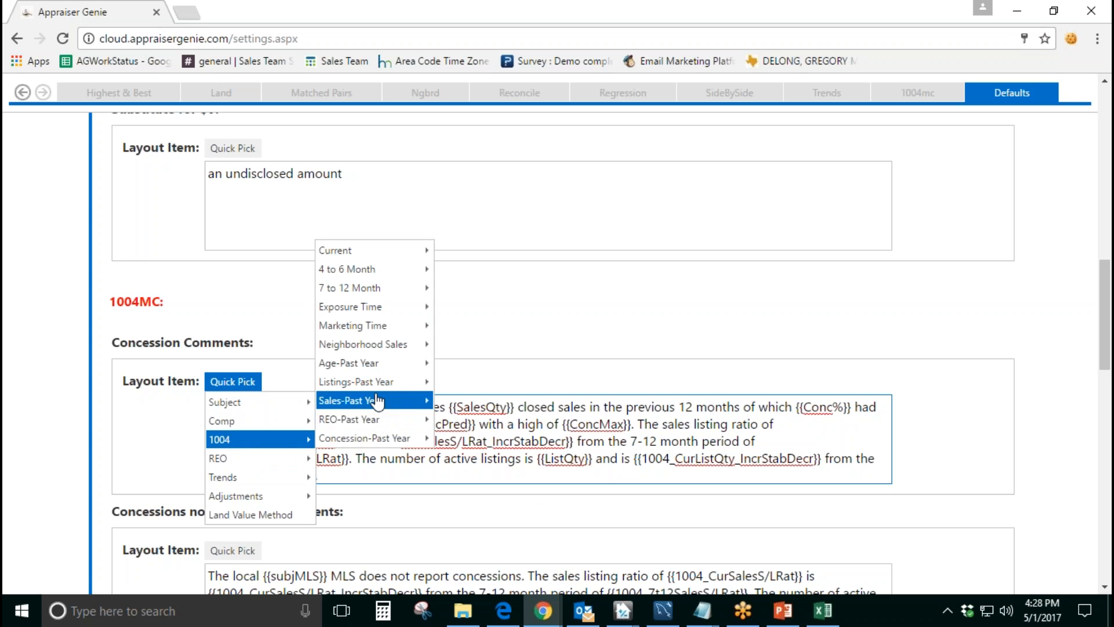
{"action": "mouse_move", "coordinate": [383, 346]}
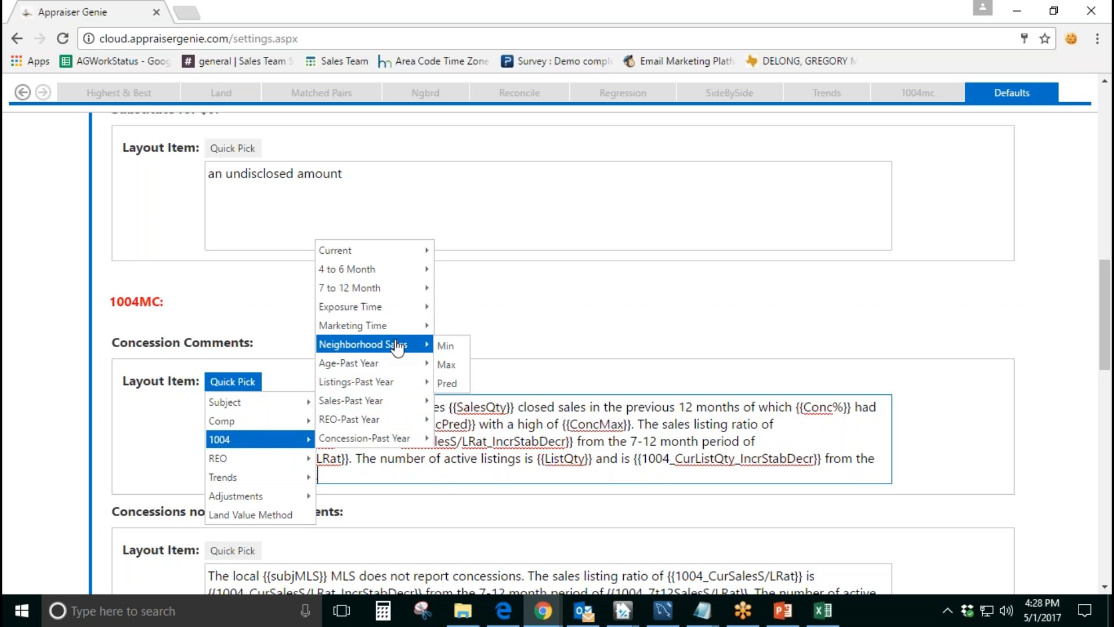
{"action": "left_click", "coordinate": [457, 386]}
{"action": "left_click_drag", "start_coordinate": [445, 476], "coordinate": [318, 479]}
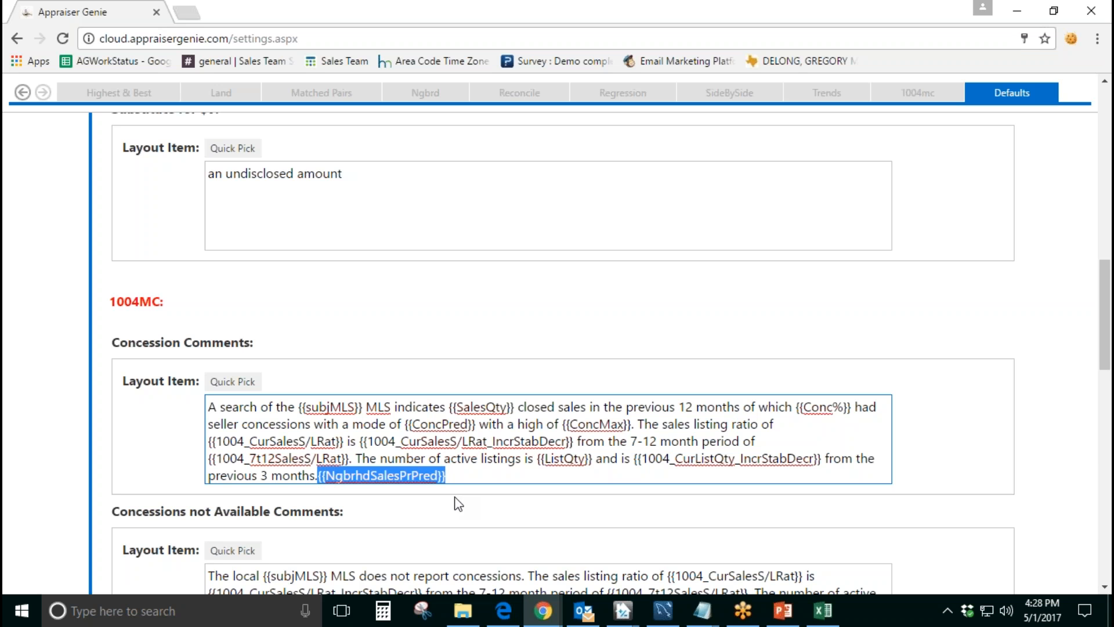
{"action": "key", "text": "BackSpace"}
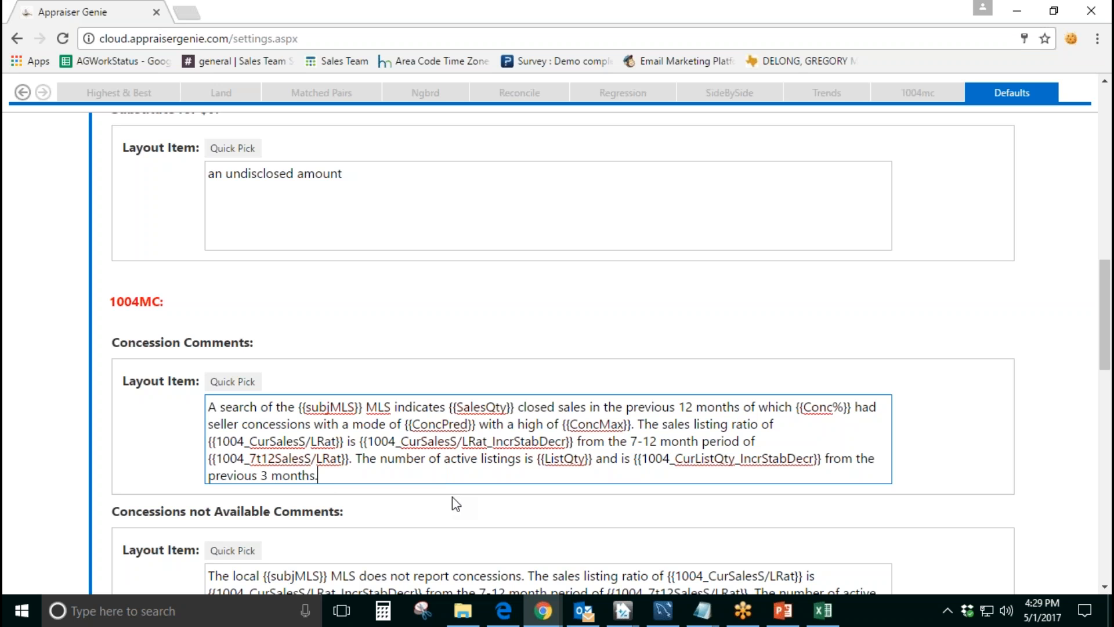
Step: Compare the Concession Comments' fixed wording with its {{subjMLS}} variable and look over the available Subject variables
{"action": "left_click_drag", "start_coordinate": [207, 406], "coordinate": [299, 408]}
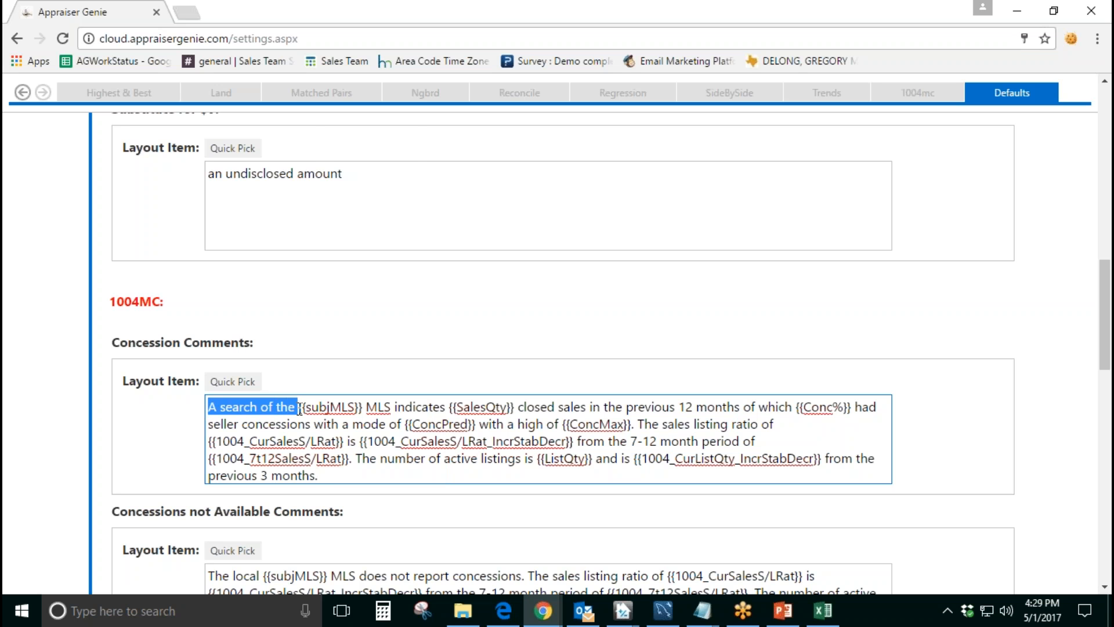
{"action": "left_click", "coordinate": [236, 381]}
{"action": "mouse_move", "coordinate": [299, 402]}
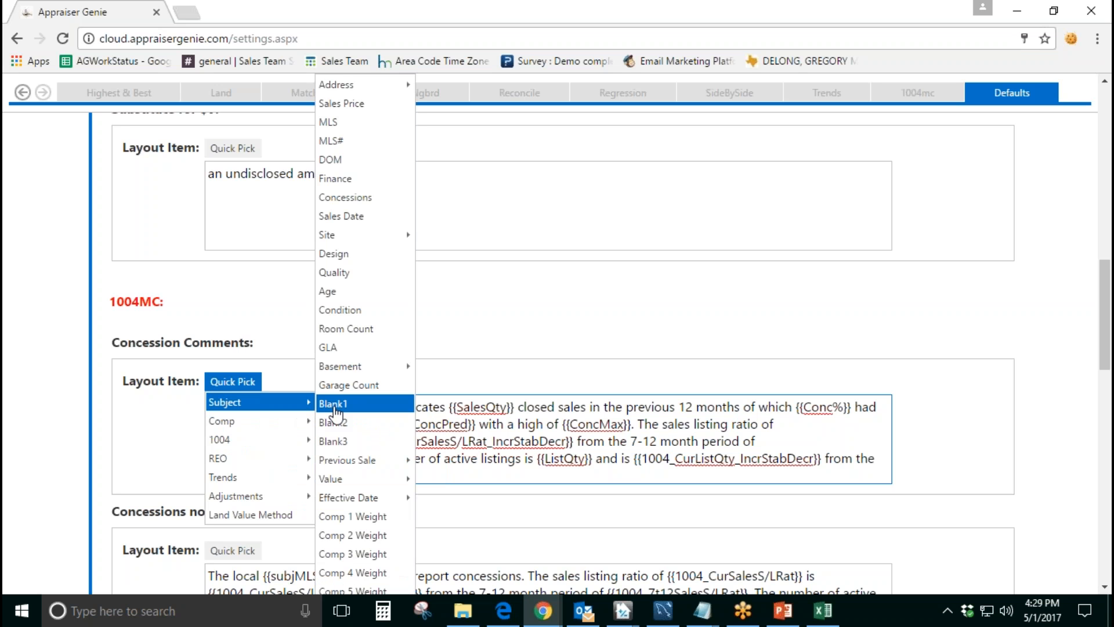
{"action": "left_click", "coordinate": [314, 423]}
{"action": "left_click_drag", "start_coordinate": [300, 410], "coordinate": [360, 409]}
{"action": "left_click", "coordinate": [498, 492]}
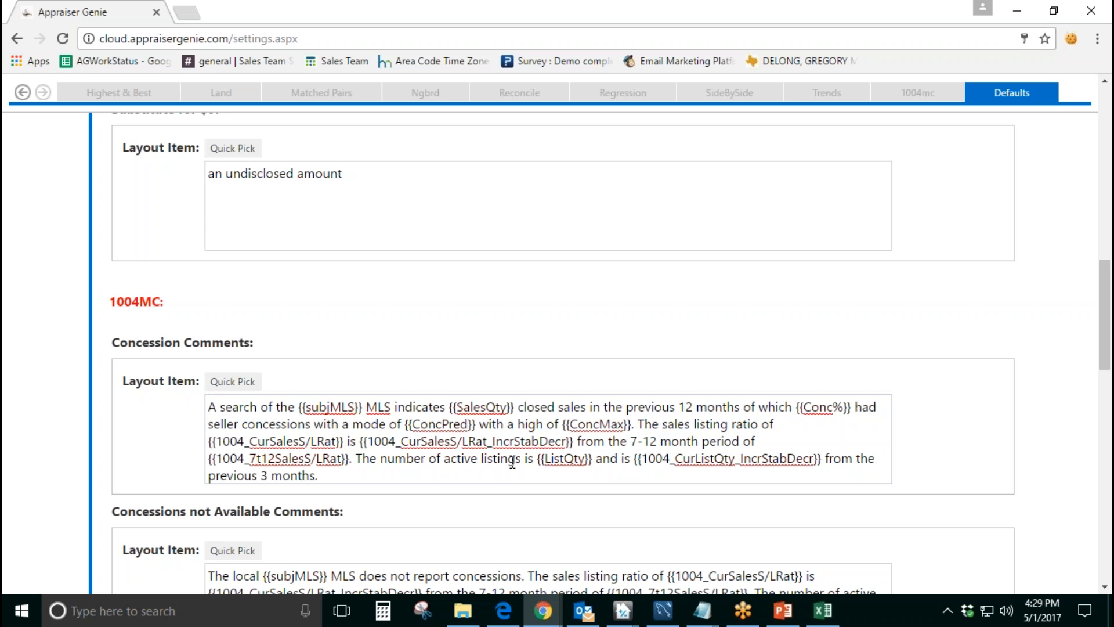
Step: Review the remaining comment templates from REO Comments, Data Source and Summary down to Condo REO and Condo Summary
{"action": "scroll", "coordinate": [513, 461], "scroll_direction": "down", "scroll_amount": 5}
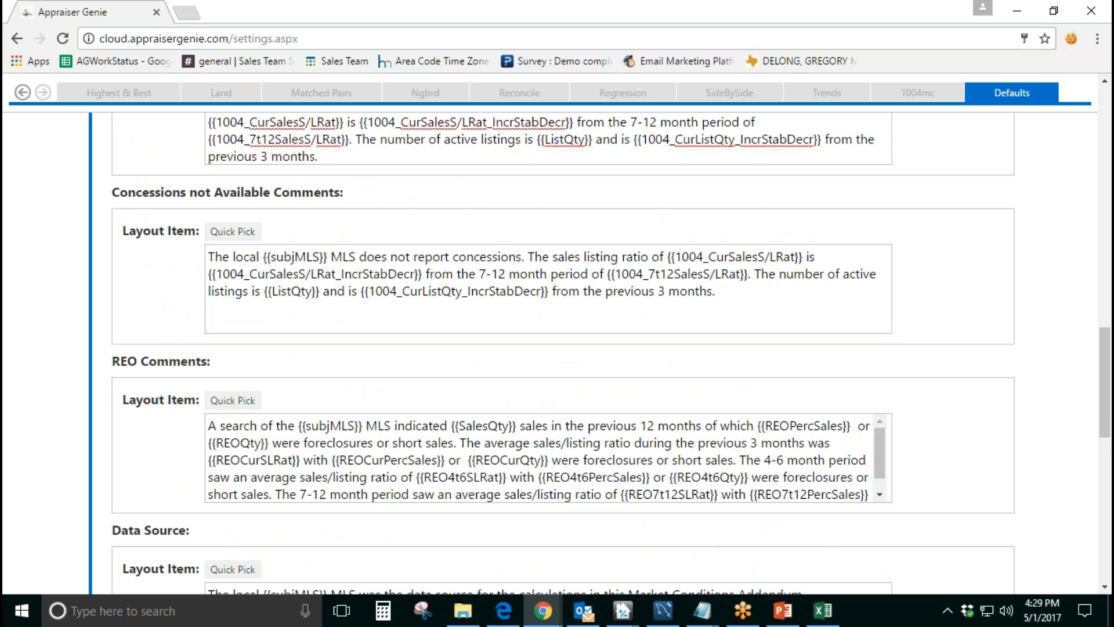
{"action": "scroll", "coordinate": [415, 458], "scroll_direction": "down", "scroll_amount": 1}
{"action": "scroll", "coordinate": [507, 476], "scroll_direction": "down", "scroll_amount": 3}
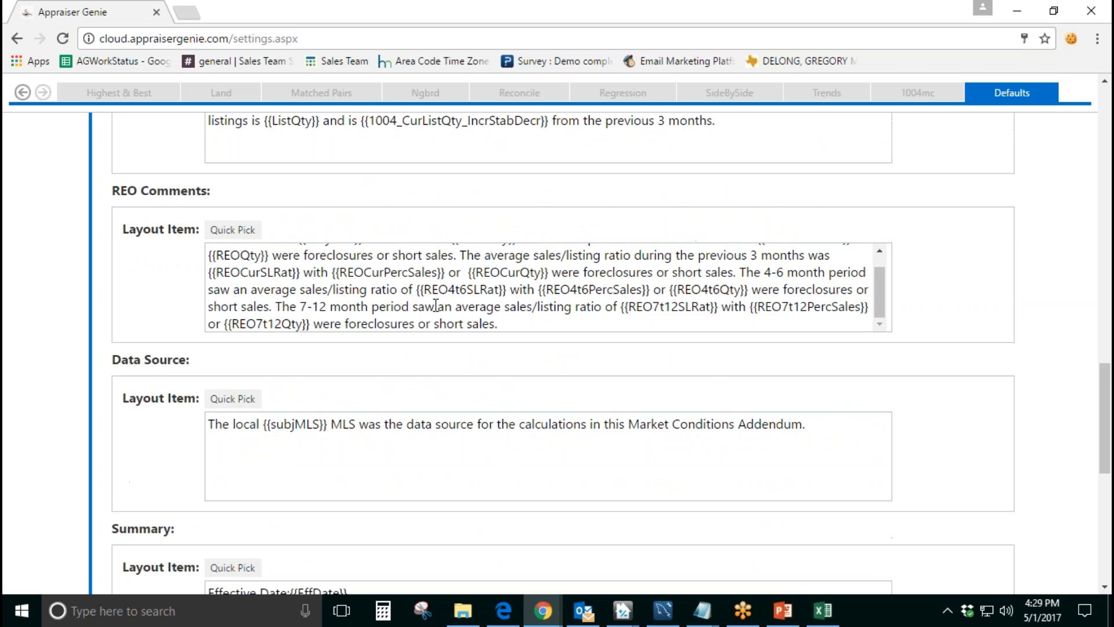
{"action": "scroll", "coordinate": [451, 453], "scroll_direction": "down", "scroll_amount": 8}
{"action": "scroll", "coordinate": [464, 453], "scroll_direction": "down", "scroll_amount": 1}
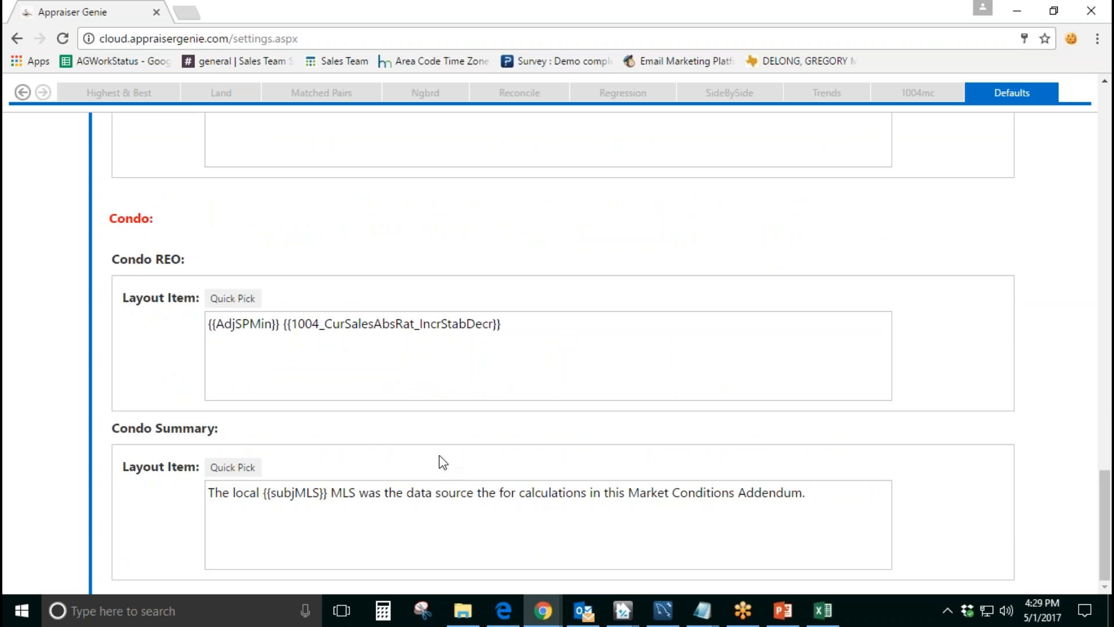
{"action": "scroll", "coordinate": [583, 401], "scroll_direction": "up", "scroll_amount": 3}
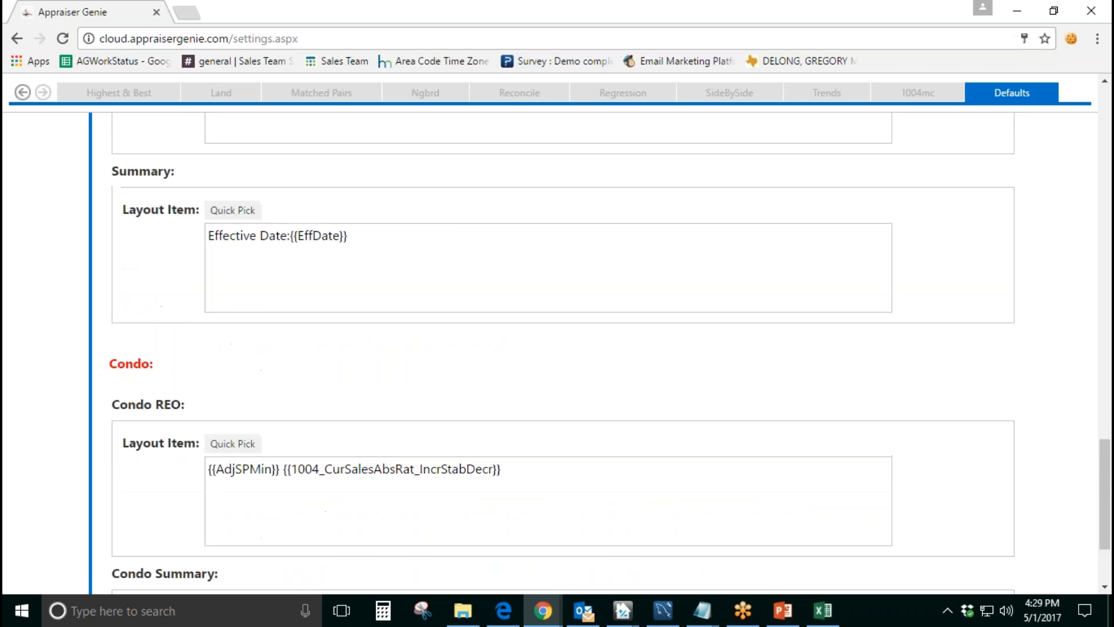
Step: Open the Definitions settings and review the Extraction Land Value and Allocation Land Value definitions
{"action": "scroll", "coordinate": [557, 348], "scroll_direction": "up", "scroll_amount": 18}
{"action": "scroll", "coordinate": [574, 398], "scroll_direction": "up", "scroll_amount": 12}
{"action": "left_click", "coordinate": [96, 357]}
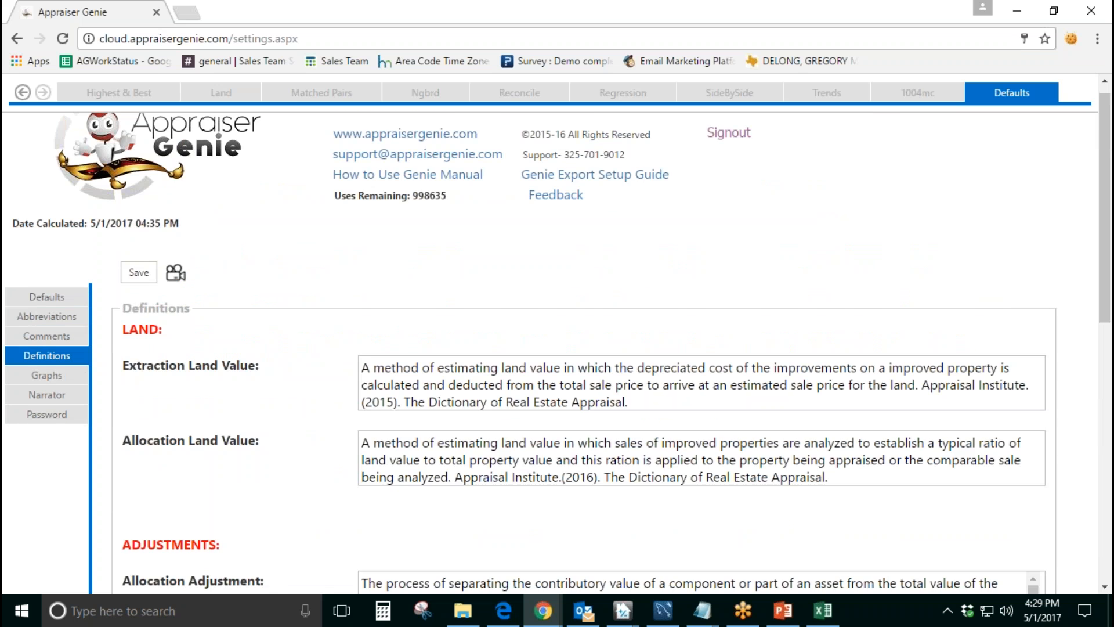
{"action": "scroll", "coordinate": [293, 386], "scroll_direction": "down", "scroll_amount": 1}
{"action": "left_click_drag", "start_coordinate": [262, 285], "coordinate": [130, 288]}
{"action": "left_click_drag", "start_coordinate": [261, 359], "coordinate": [132, 360]}
{"action": "left_click", "coordinate": [234, 341]}
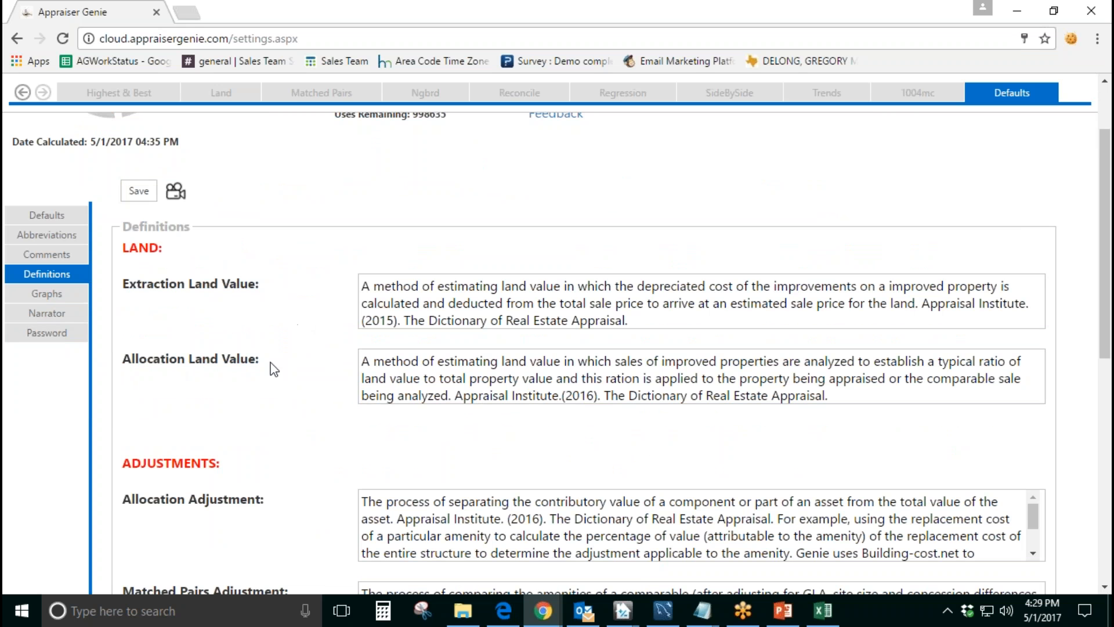
{"action": "mouse_move", "coordinate": [596, 399]}
{"action": "left_mouse_down"}
{"action": "mouse_move", "coordinate": [463, 398]}
{"action": "mouse_move", "coordinate": [606, 399]}
{"action": "left_mouse_up"}
{"action": "left_click", "coordinate": [601, 416]}
Step: Review the adjustment definitions from Allocation Adjustment and Matched Pairs down to Average Annual Rate of Depreciation and Forecasting
{"action": "scroll", "coordinate": [504, 510], "scroll_direction": "down", "scroll_amount": 7}
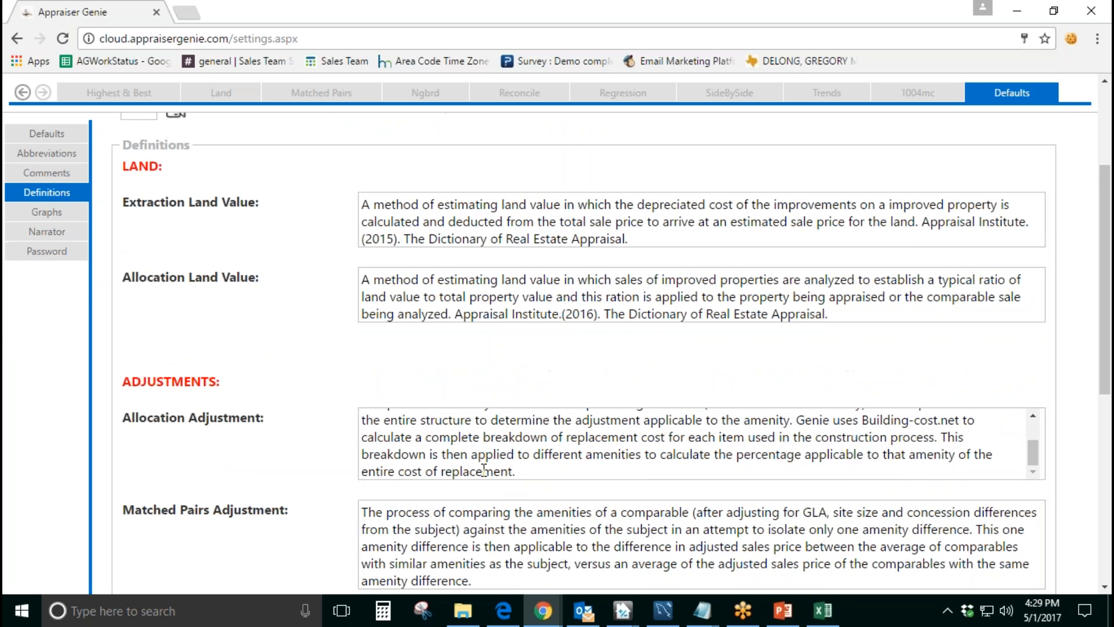
{"action": "scroll", "coordinate": [282, 481], "scroll_direction": "down", "scroll_amount": 3}
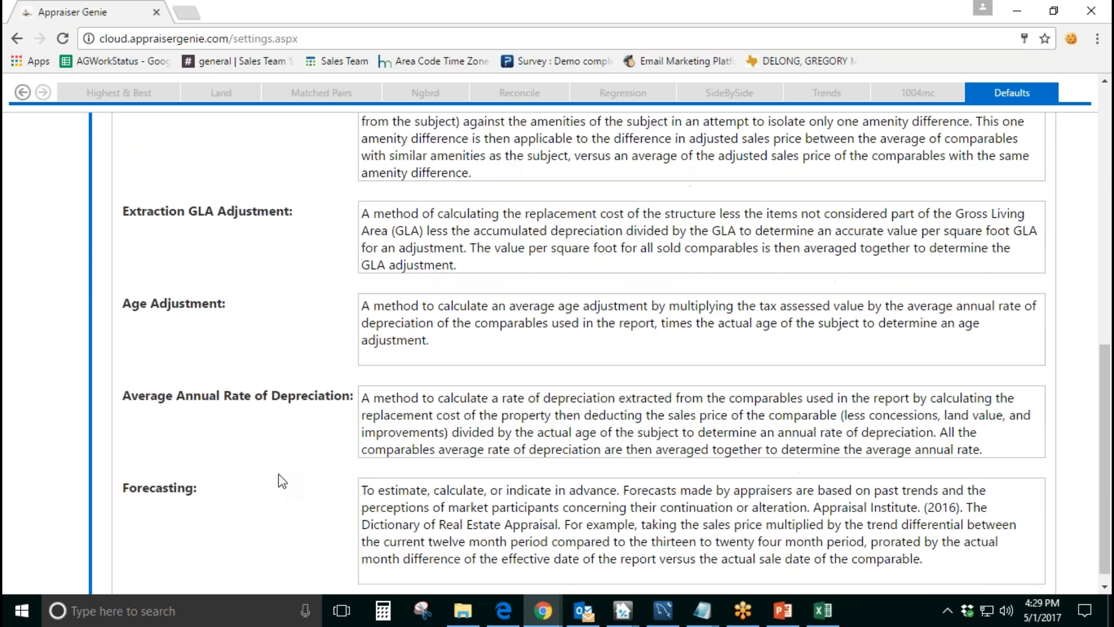
{"action": "scroll", "coordinate": [280, 479], "scroll_direction": "down", "scroll_amount": 1}
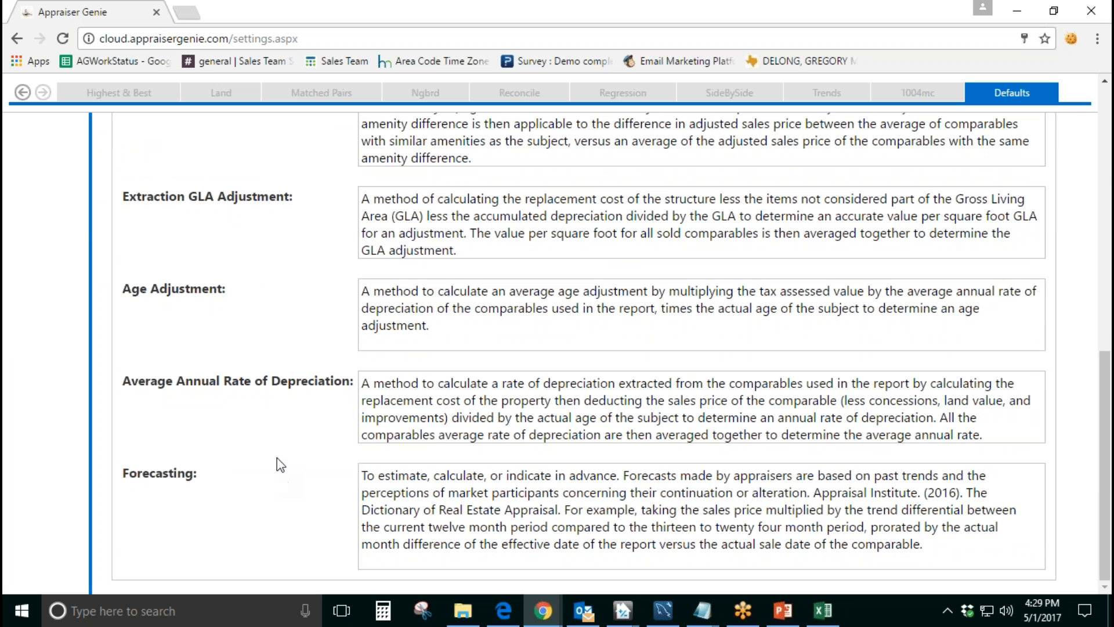
{"action": "scroll", "coordinate": [326, 452], "scroll_direction": "up", "scroll_amount": 12}
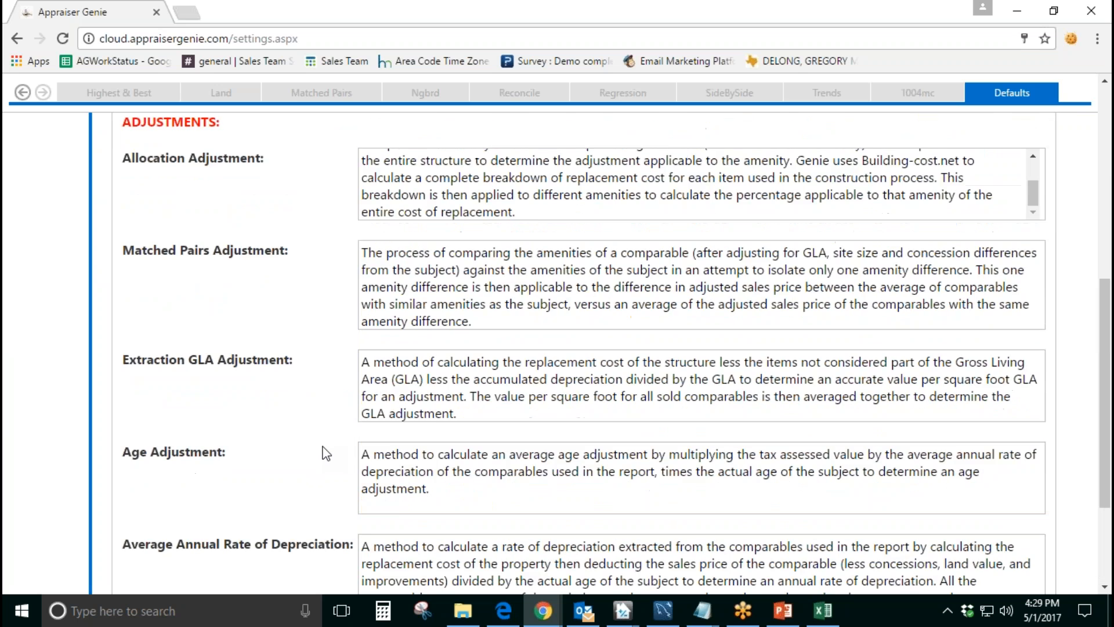
{"action": "scroll", "coordinate": [321, 445], "scroll_direction": "up", "scroll_amount": 1}
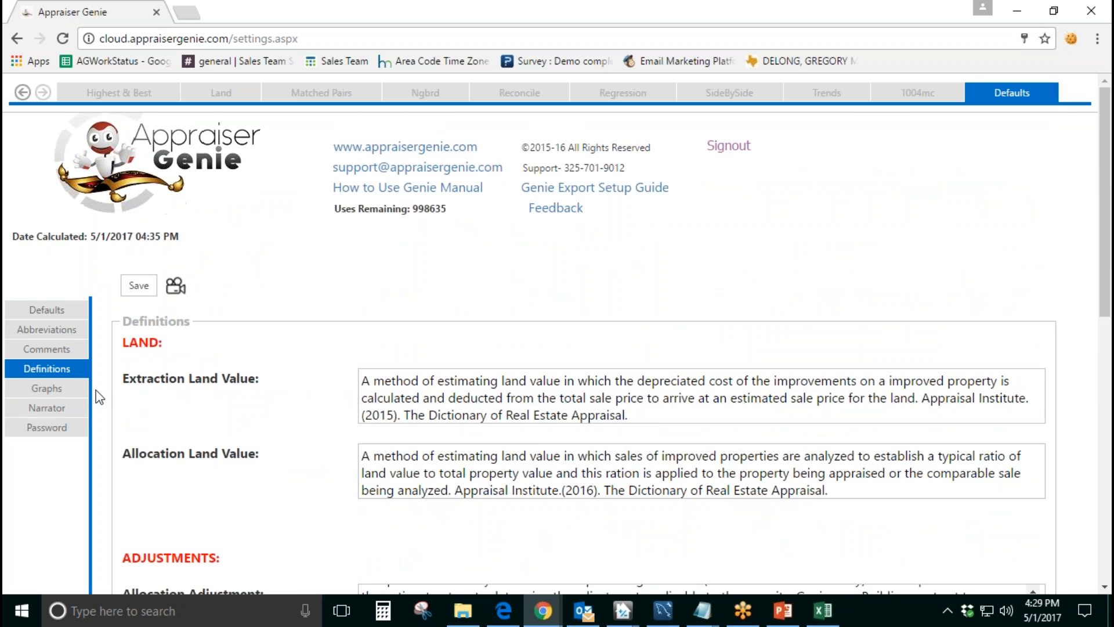
Step: Open the Graphs settings and look over the graph slots Graph 1 through Graph 4
{"action": "left_click", "coordinate": [77, 388]}
{"action": "scroll", "coordinate": [334, 421], "scroll_direction": "down", "scroll_amount": 1}
{"action": "scroll", "coordinate": [301, 427], "scroll_direction": "down", "scroll_amount": 1}
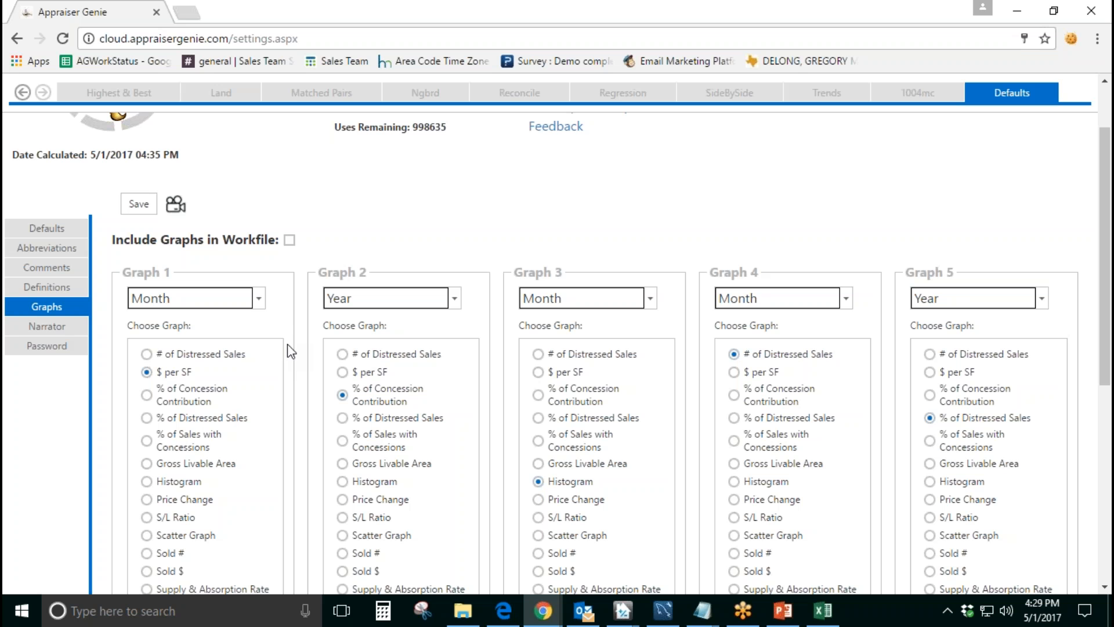
{"action": "left_click_drag", "start_coordinate": [174, 273], "coordinate": [133, 272]}
{"action": "left_click_drag", "start_coordinate": [367, 272], "coordinate": [335, 273]}
{"action": "left_click_drag", "start_coordinate": [558, 272], "coordinate": [514, 272]}
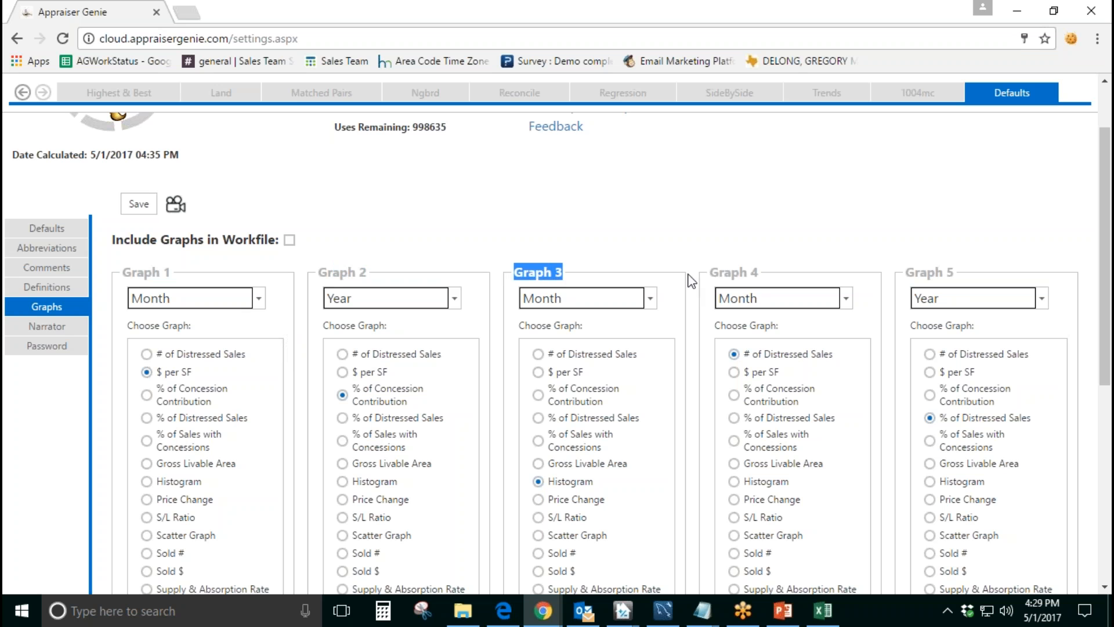
{"action": "left_click_drag", "start_coordinate": [758, 273], "coordinate": [714, 277]}
Step: Look at the Month, Quarter and Year interval options and the list of graph types for Graph 1
{"action": "left_click", "coordinate": [270, 258]}
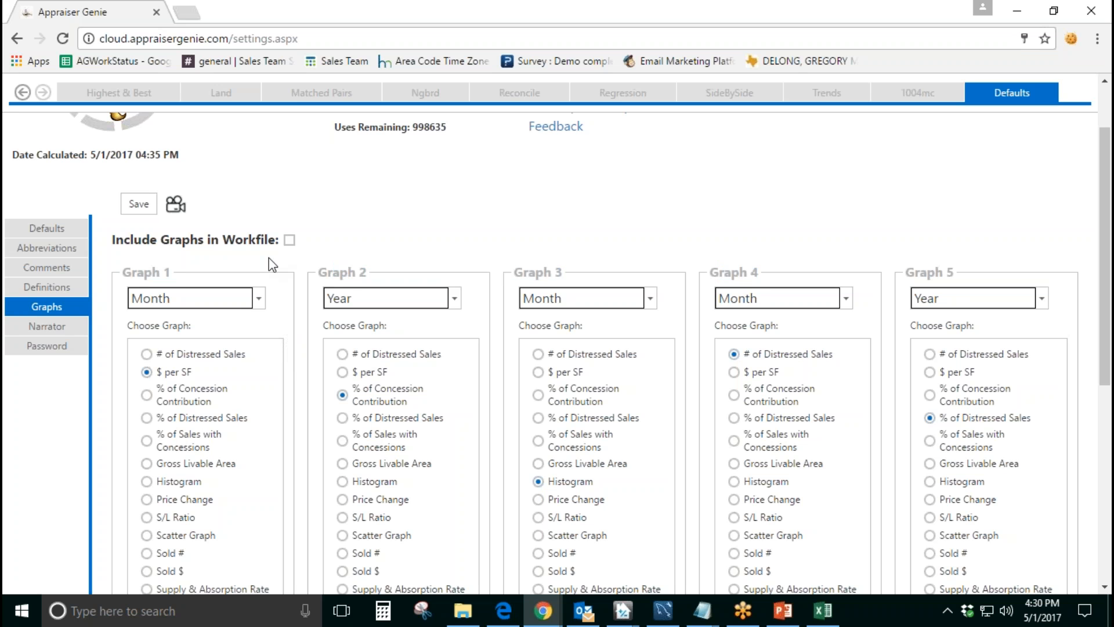
{"action": "left_click", "coordinate": [258, 298]}
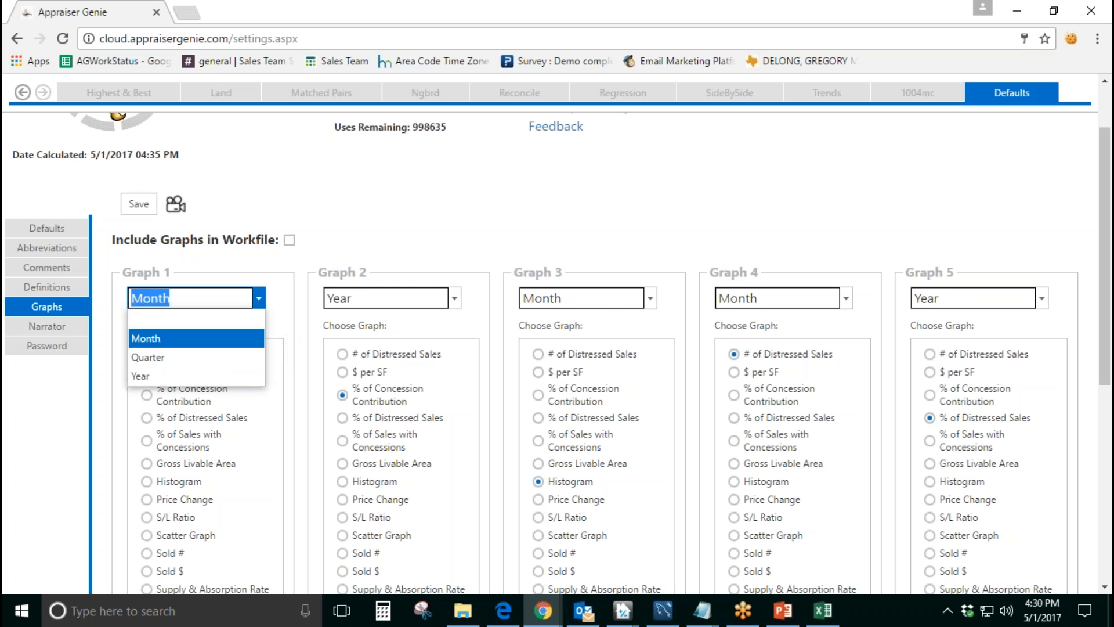
{"action": "left_click", "coordinate": [259, 299]}
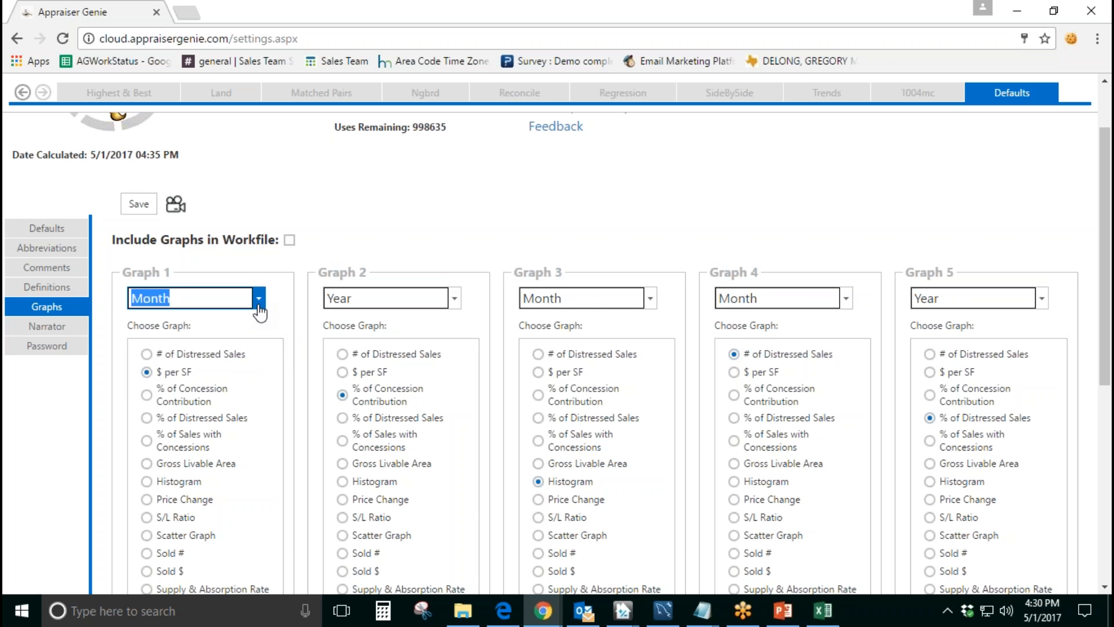
{"action": "scroll", "coordinate": [151, 325], "scroll_direction": "down", "scroll_amount": 1}
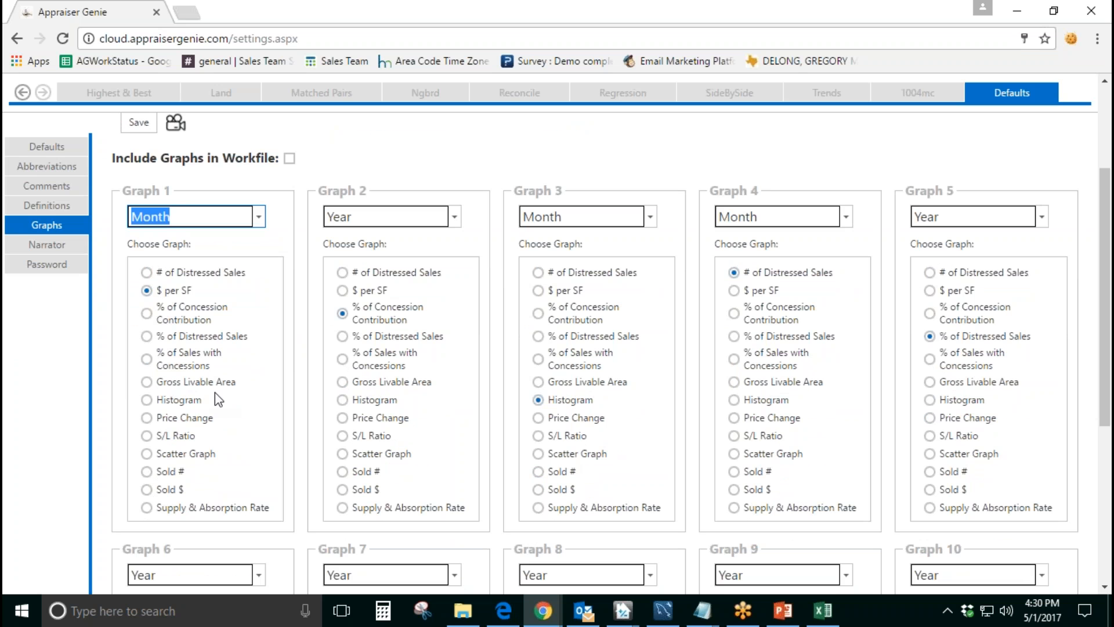
Step: Try % of Concession Contribution as the Graph 1 type and switch it back to $ per SF
{"action": "left_click", "coordinate": [259, 312]}
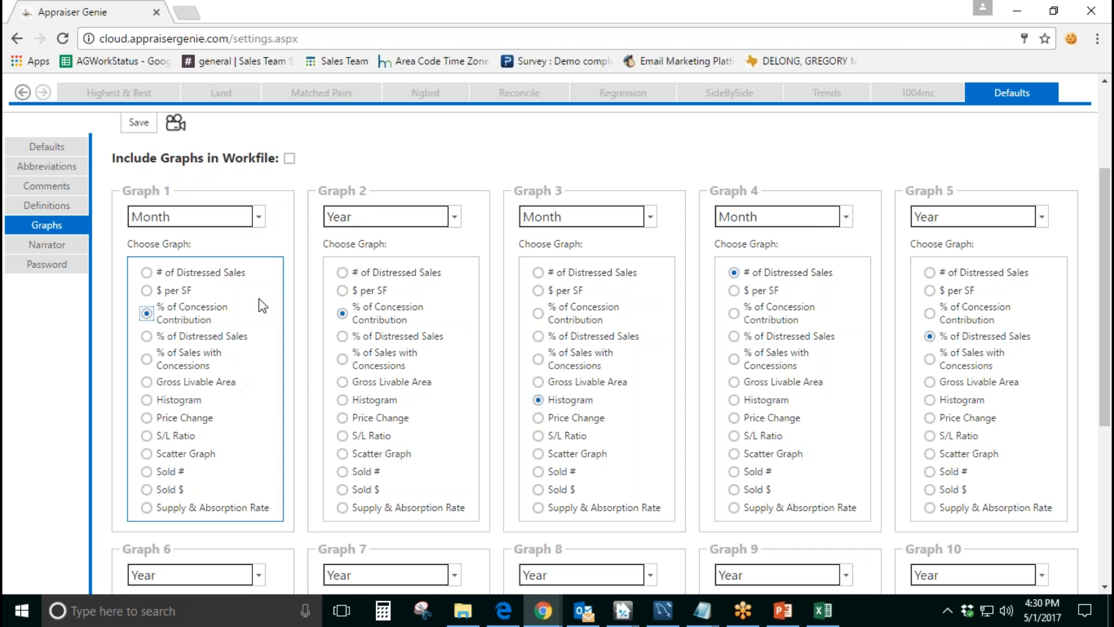
{"action": "left_click", "coordinate": [192, 216]}
{"action": "left_click", "coordinate": [191, 215]}
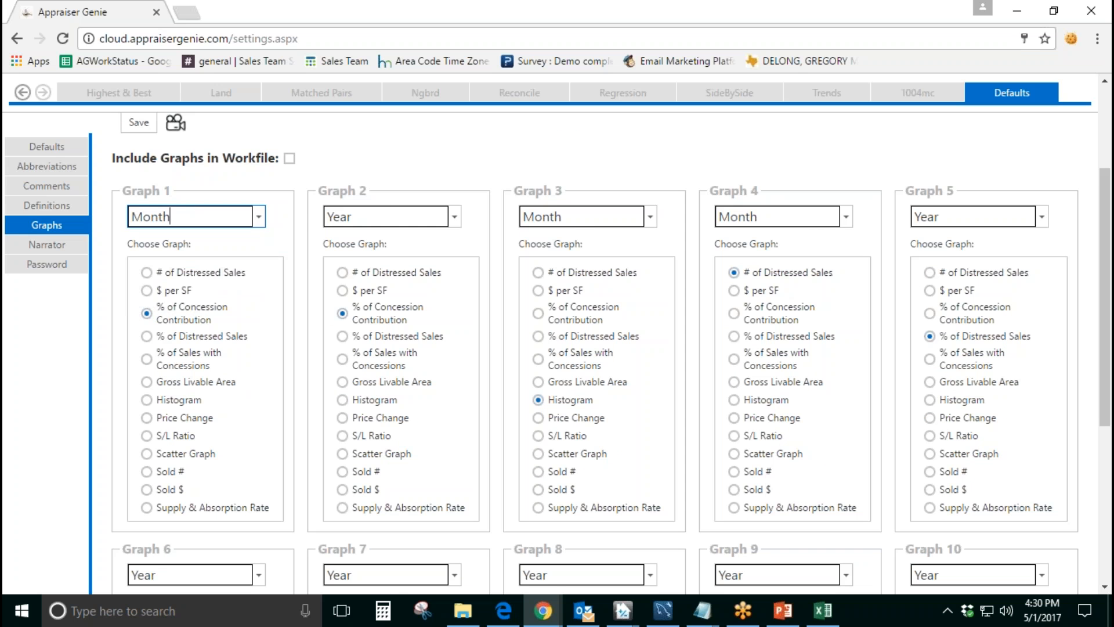
{"action": "left_click", "coordinate": [147, 290]}
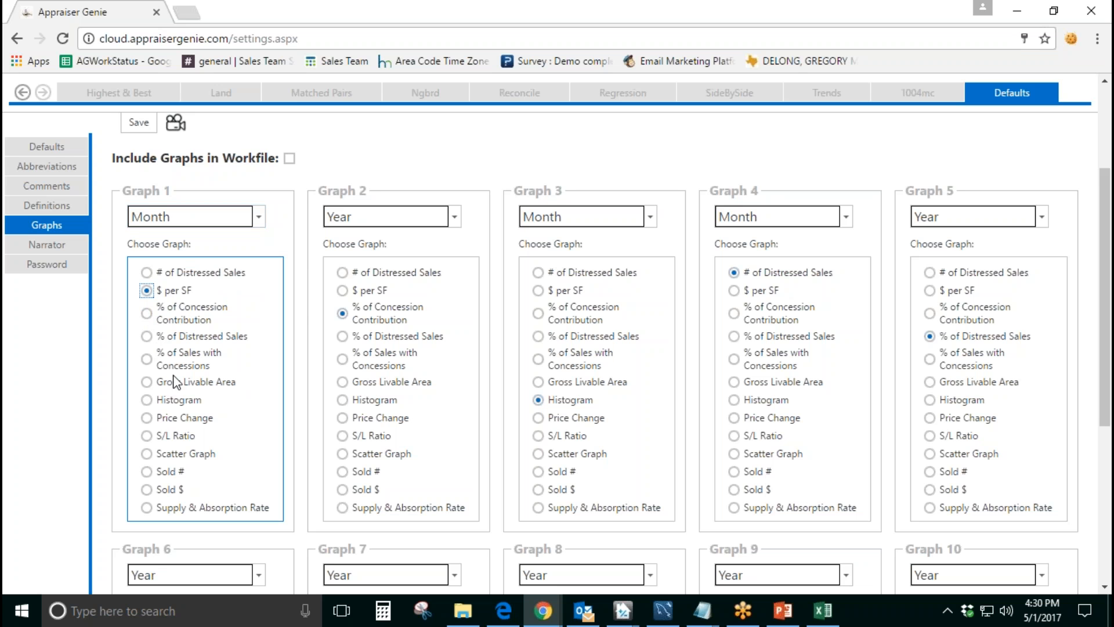
Step: Check Graph 2's interval options and its % of Concession Contribution type, keeping Year, and compare with Graphs 1 and 3
{"action": "left_click", "coordinate": [454, 217]}
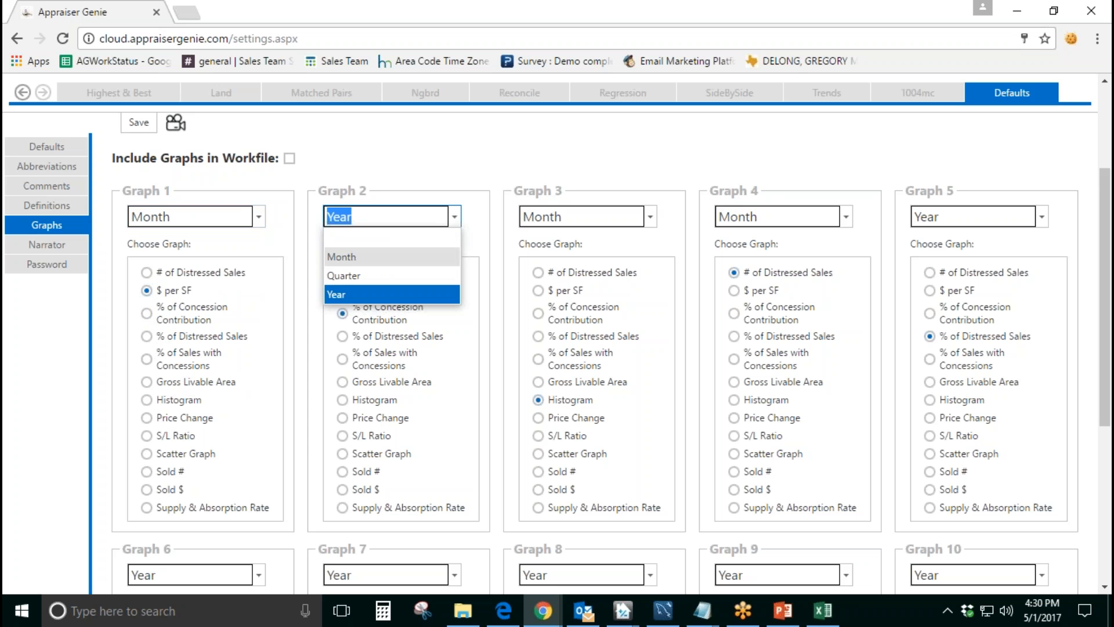
{"action": "left_click", "coordinate": [419, 293]}
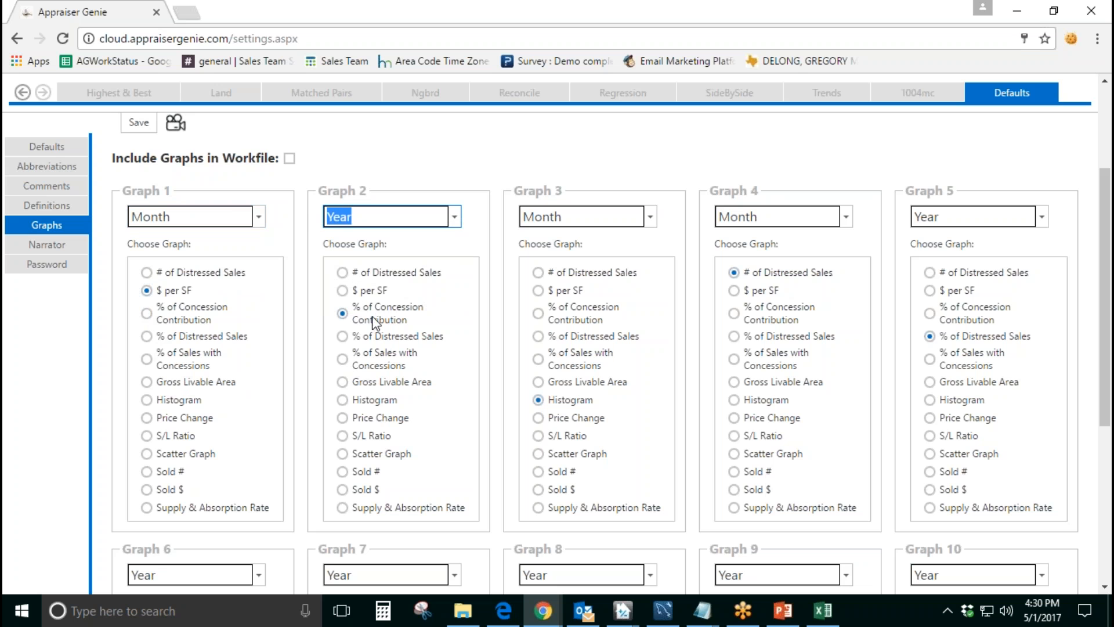
{"action": "mouse_move", "coordinate": [420, 322]}
{"action": "left_mouse_down"}
{"action": "mouse_move", "coordinate": [392, 318]}
{"action": "mouse_move", "coordinate": [427, 311]}
{"action": "left_mouse_up"}
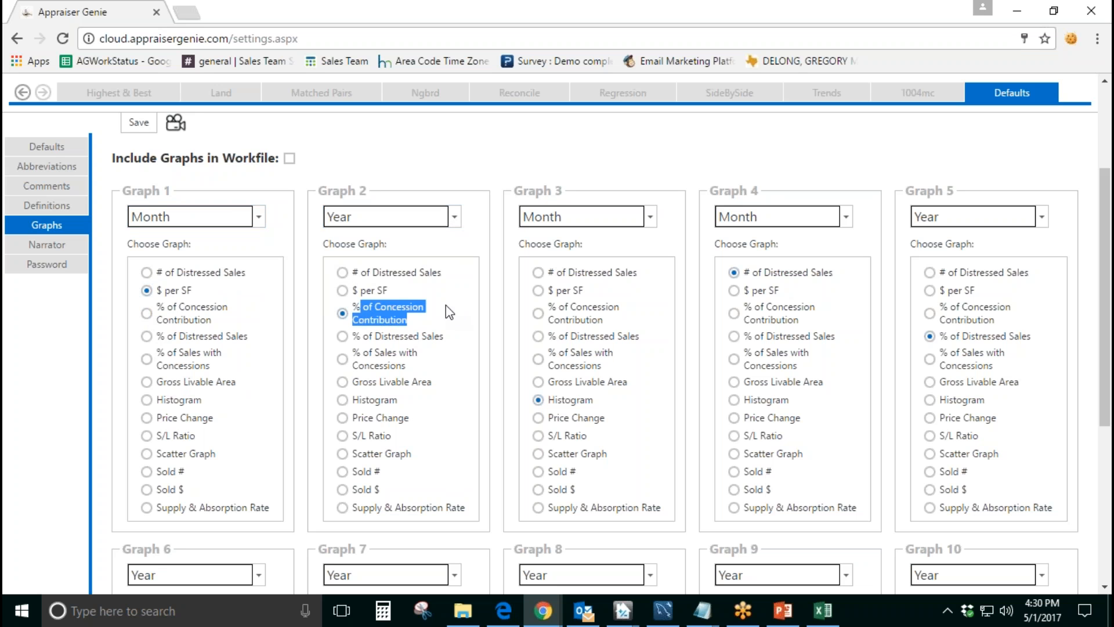
{"action": "left_click", "coordinate": [437, 393]}
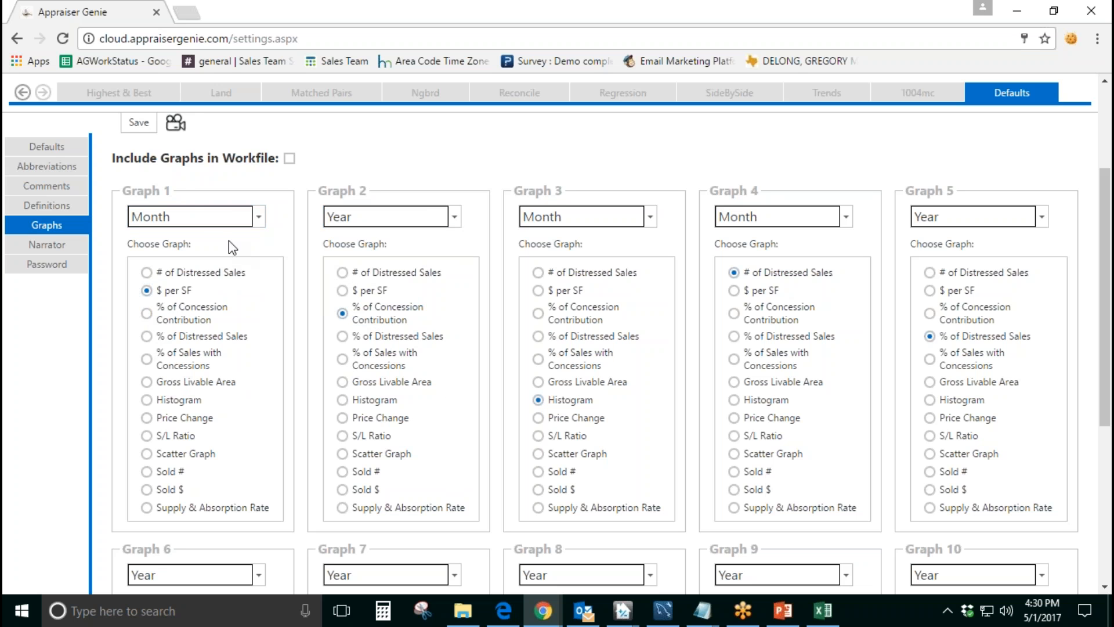
{"action": "left_click_drag", "start_coordinate": [122, 192], "coordinate": [166, 193]}
{"action": "left_click_drag", "start_coordinate": [566, 192], "coordinate": [529, 194]}
{"action": "left_click", "coordinate": [930, 118]}
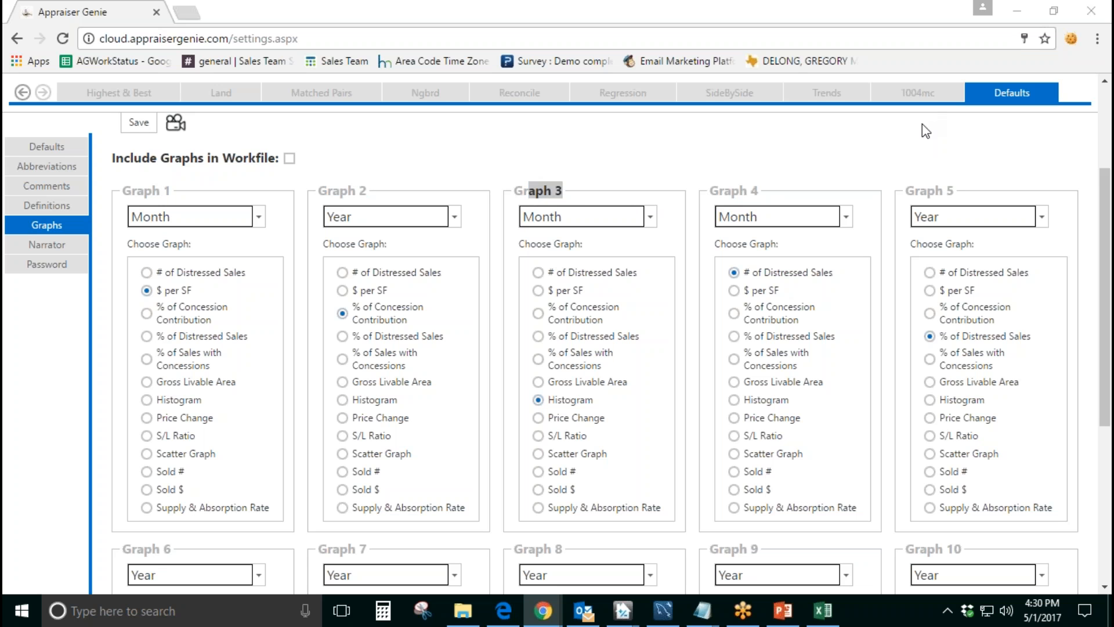
{"action": "left_click", "coordinate": [508, 18]}
{"action": "left_click", "coordinate": [490, 190]}
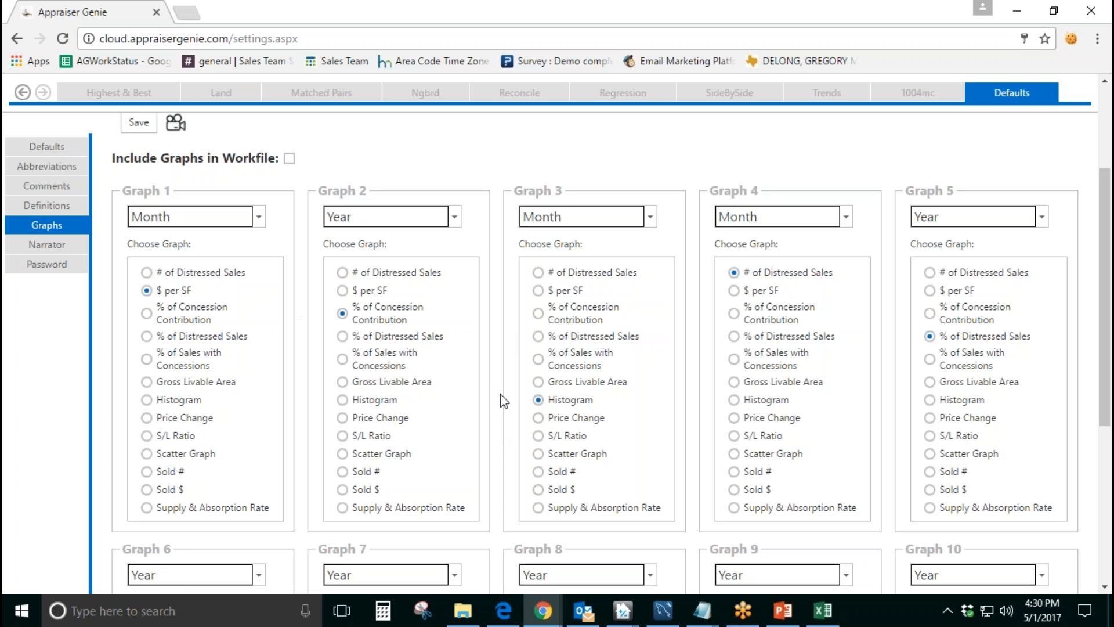
Step: Open the Narrator settings and read the note on editing comments and {{ }} variables
{"action": "scroll", "coordinate": [517, 403], "scroll_direction": "up", "scroll_amount": 2}
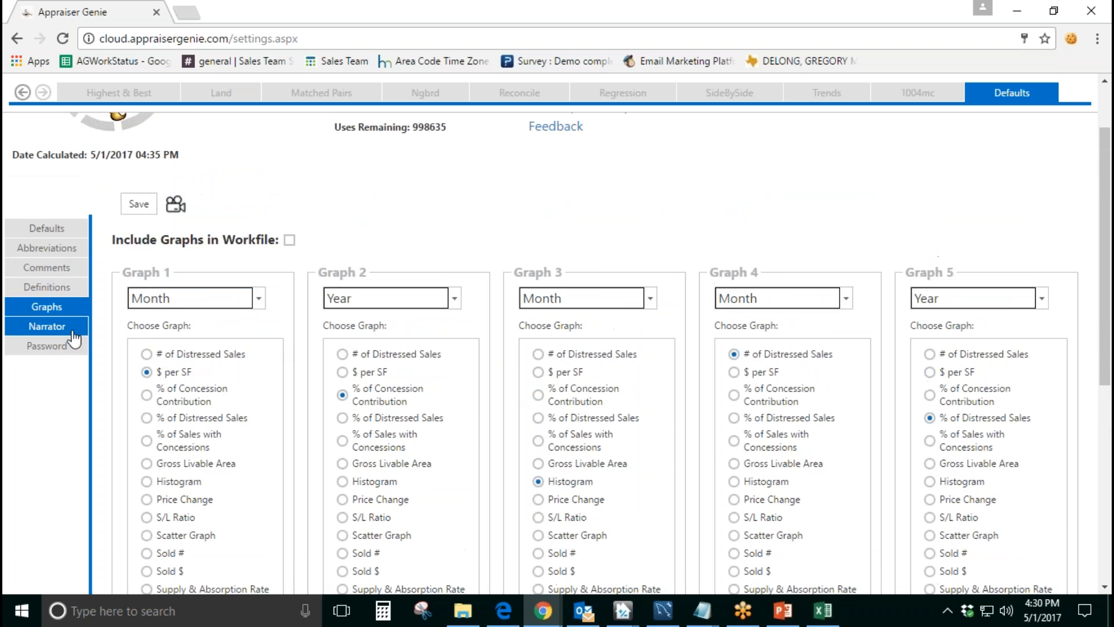
{"action": "left_click", "coordinate": [47, 326]}
{"action": "scroll", "coordinate": [357, 386], "scroll_direction": "down", "scroll_amount": 5}
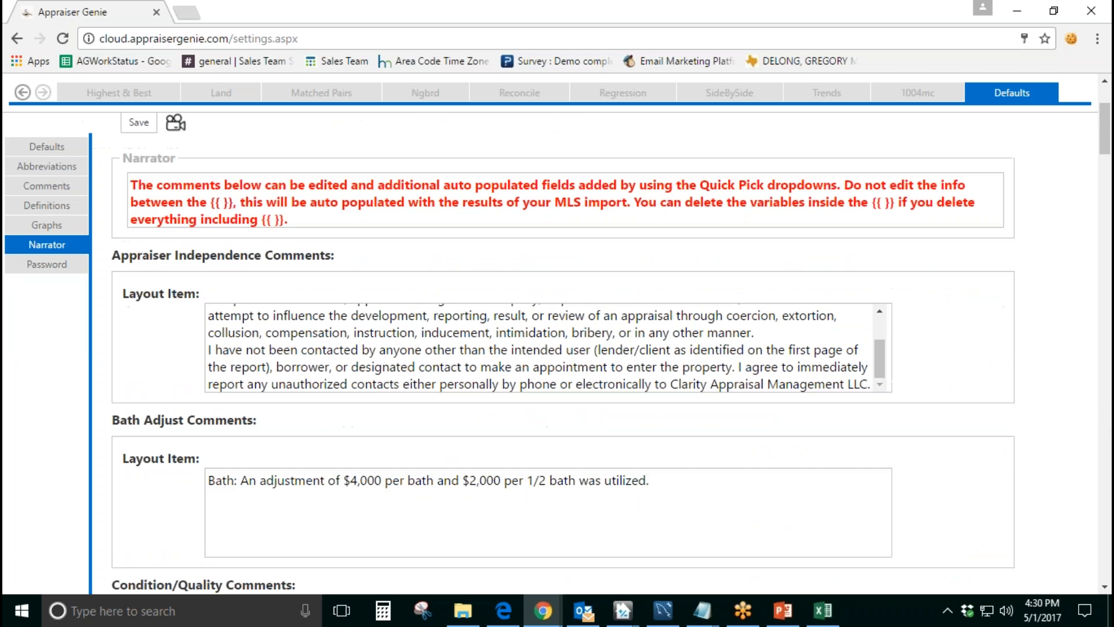
{"action": "scroll", "coordinate": [365, 370], "scroll_direction": "up", "scroll_amount": 8}
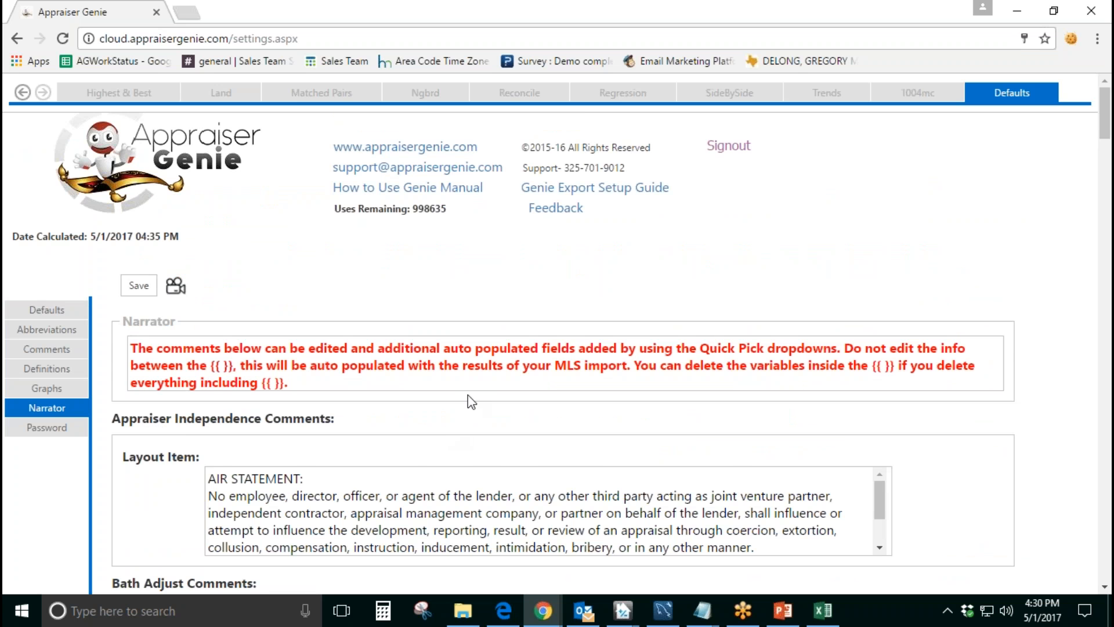
{"action": "scroll", "coordinate": [505, 300], "scroll_direction": "down", "scroll_amount": 2}
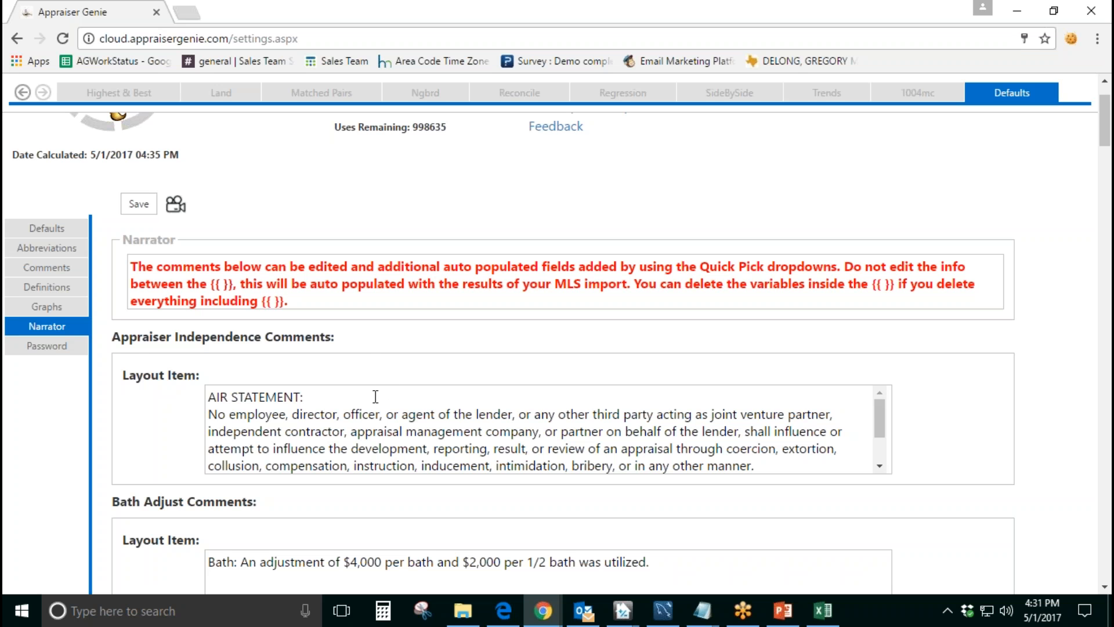
Step: Examine the AIR STATEMENT text under Appraiser Independence Comments through to its end
{"action": "left_click_drag", "start_coordinate": [350, 339], "coordinate": [121, 341]}
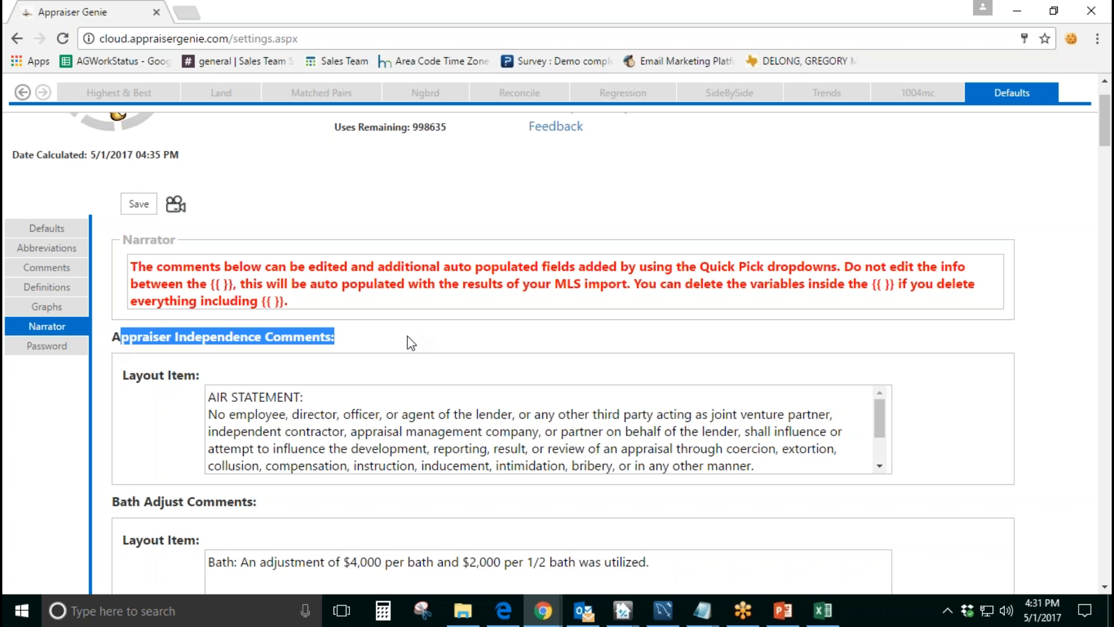
{"action": "scroll", "coordinate": [408, 336], "scroll_direction": "down", "scroll_amount": 2}
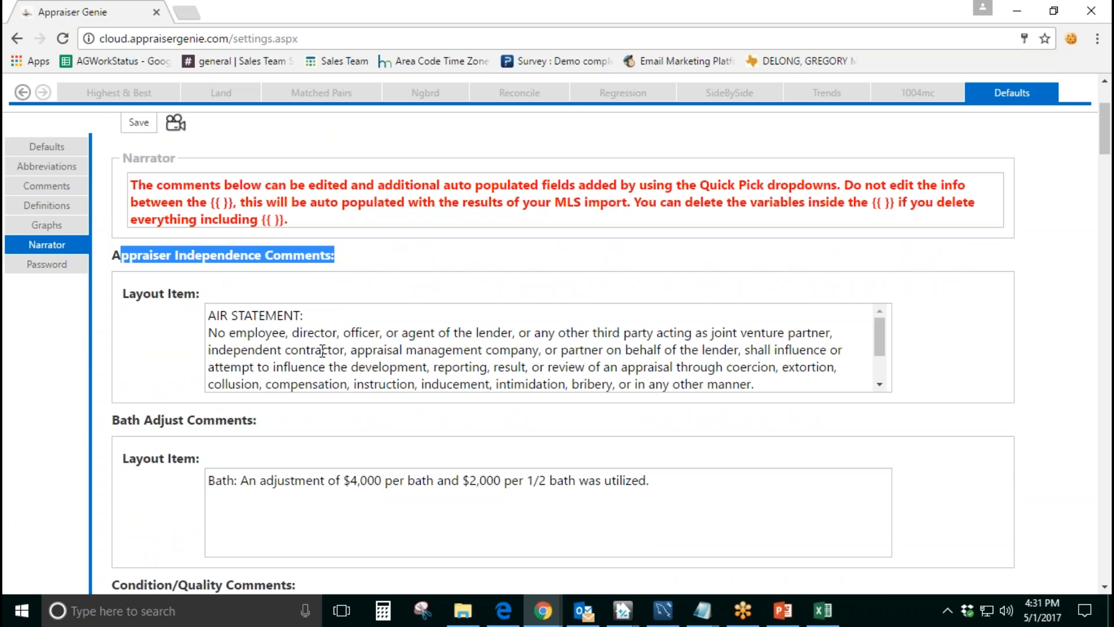
{"action": "scroll", "coordinate": [323, 351], "scroll_direction": "up", "scroll_amount": 2}
{"action": "scroll", "coordinate": [323, 351], "scroll_direction": "down", "scroll_amount": 1}
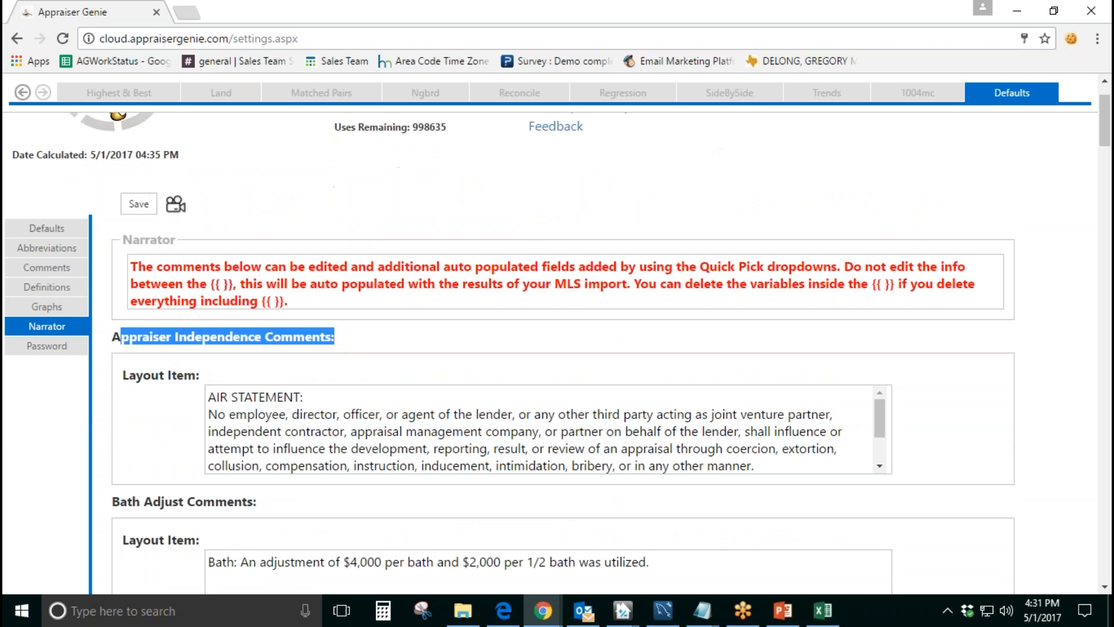
{"action": "left_click_drag", "start_coordinate": [758, 465], "coordinate": [454, 399]}
{"action": "left_click", "coordinate": [544, 414]}
{"action": "scroll", "coordinate": [544, 414], "scroll_direction": "down", "scroll_amount": 3}
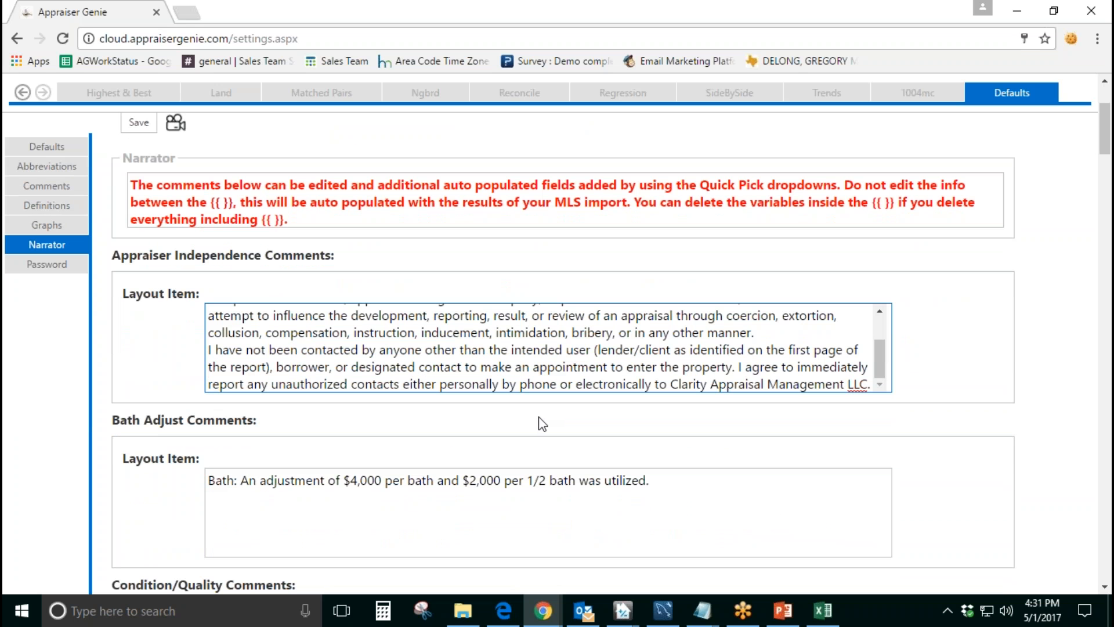
Step: Examine the Bath Adjust Comments wording on the per-bath and per-1/2-bath adjustments
{"action": "scroll", "coordinate": [294, 421], "scroll_direction": "down", "scroll_amount": 5}
{"action": "left_click_drag", "start_coordinate": [114, 258], "coordinate": [238, 266]}
{"action": "left_click_drag", "start_coordinate": [659, 319], "coordinate": [209, 296]}
{"action": "left_click", "coordinate": [575, 341]}
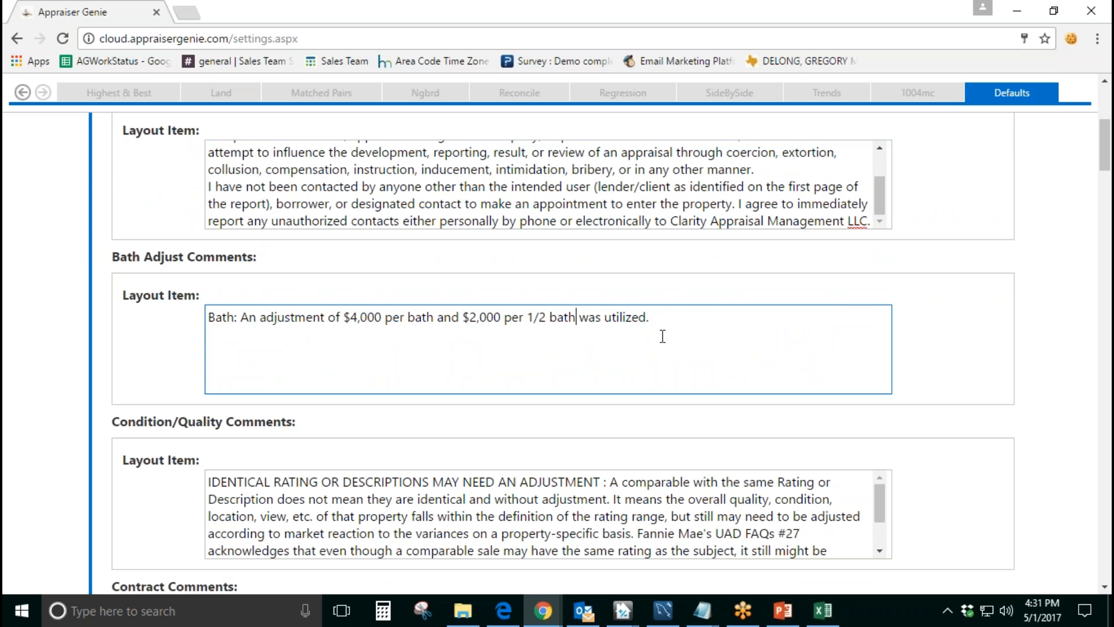
{"action": "left_click_drag", "start_coordinate": [665, 318], "coordinate": [223, 320]}
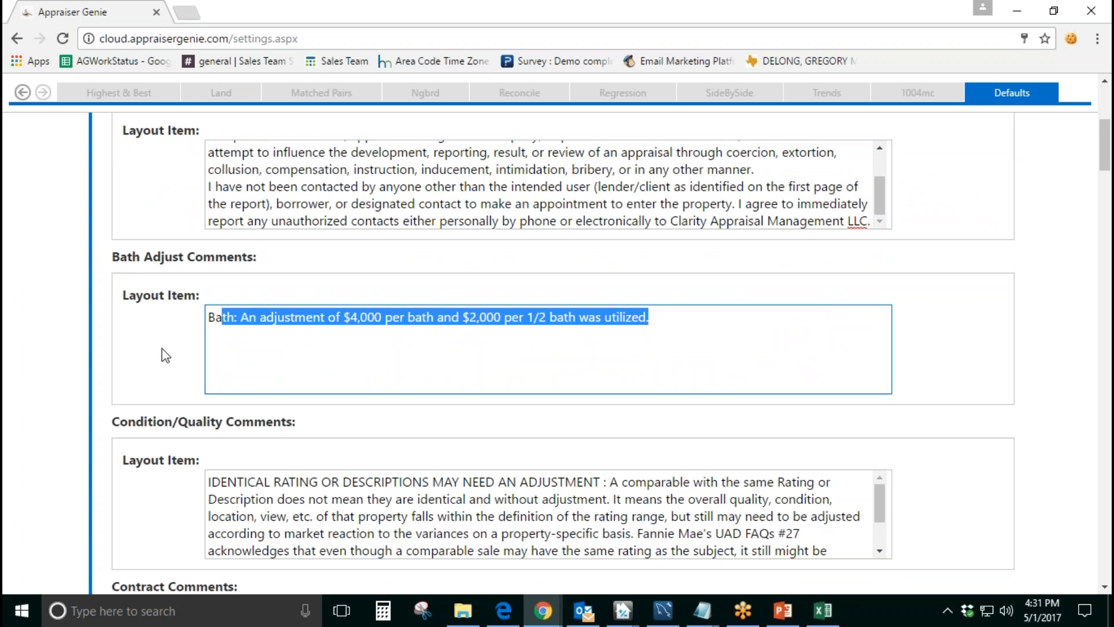
{"action": "left_click", "coordinate": [486, 364]}
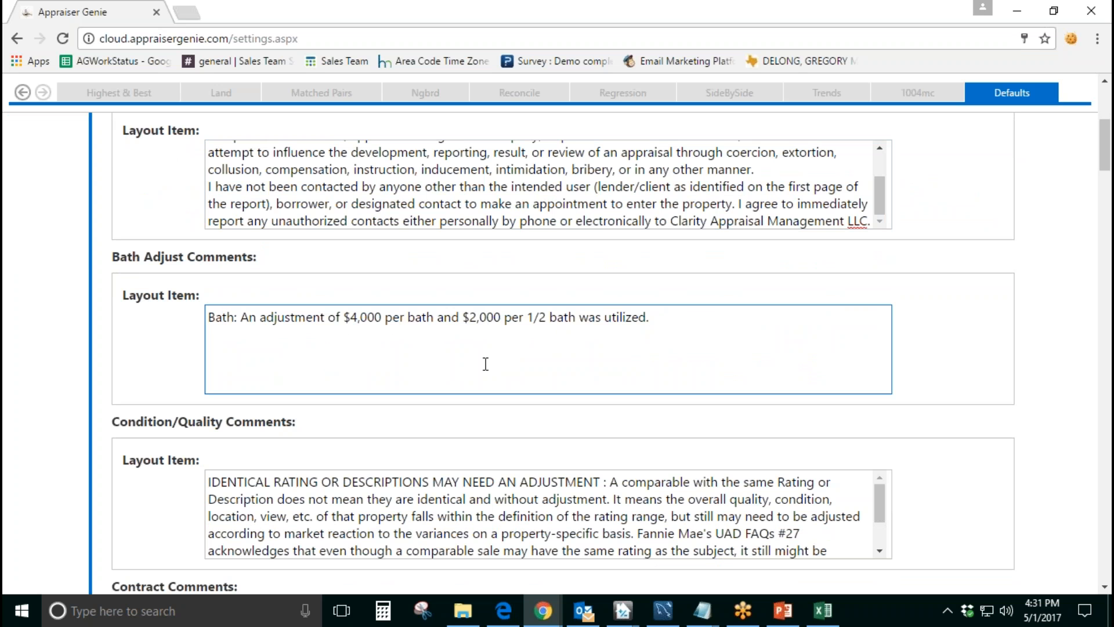
Step: Examine the Condition/Quality Comments text about identical ratings that may need an adjustment
{"action": "scroll", "coordinate": [486, 364], "scroll_direction": "down", "scroll_amount": 1}
{"action": "left_click_drag", "start_coordinate": [297, 343], "coordinate": [120, 343]}
{"action": "scroll", "coordinate": [388, 409], "scroll_direction": "down", "scroll_amount": 2}
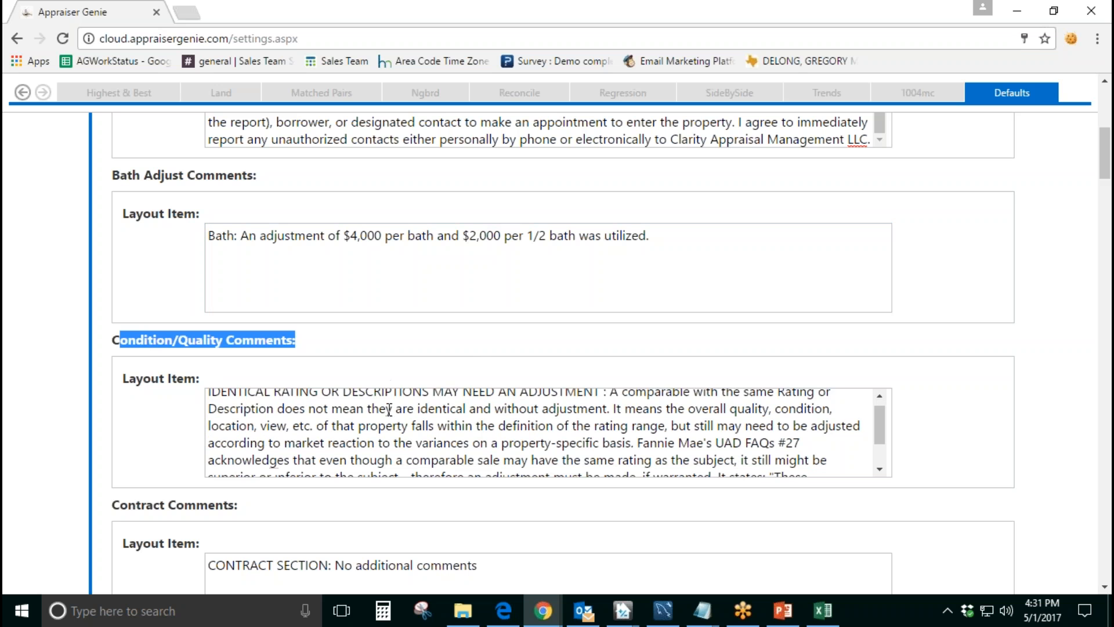
{"action": "scroll", "coordinate": [578, 435], "scroll_direction": "up", "scroll_amount": 2}
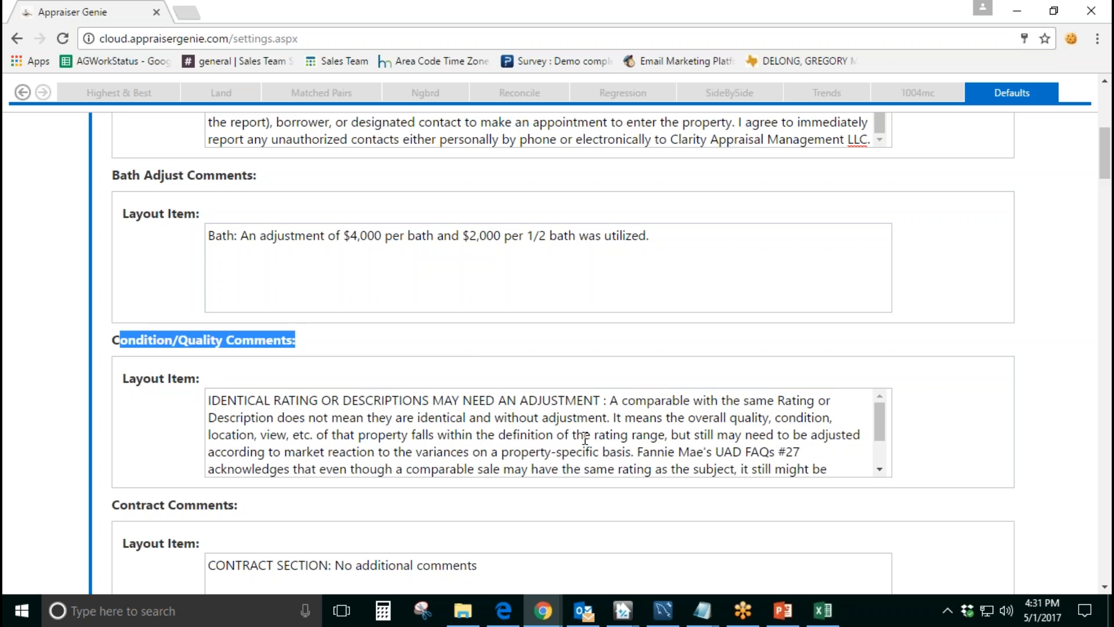
Step: Examine the Fannie Mae's UAD FAQs #27 reference in the Condition/Quality Comments and the default Contract Comments text
{"action": "left_click_drag", "start_coordinate": [638, 451], "coordinate": [835, 449]}
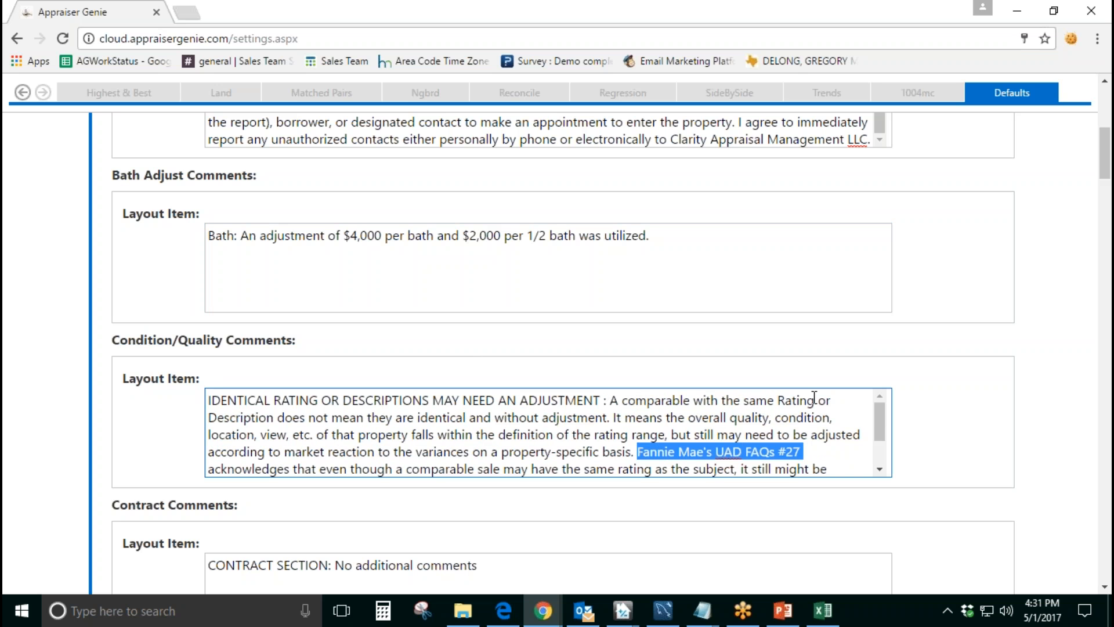
{"action": "left_click", "coordinate": [803, 452]}
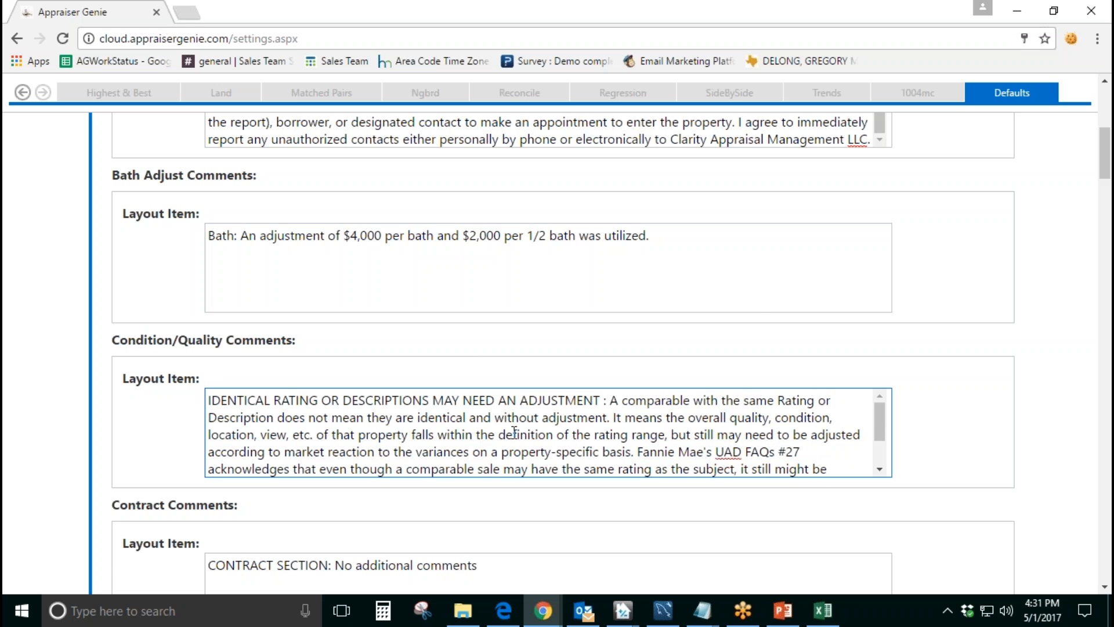
{"action": "scroll", "coordinate": [510, 433], "scroll_direction": "down", "scroll_amount": 2}
{"action": "scroll", "coordinate": [224, 444], "scroll_direction": "down", "scroll_amount": 4}
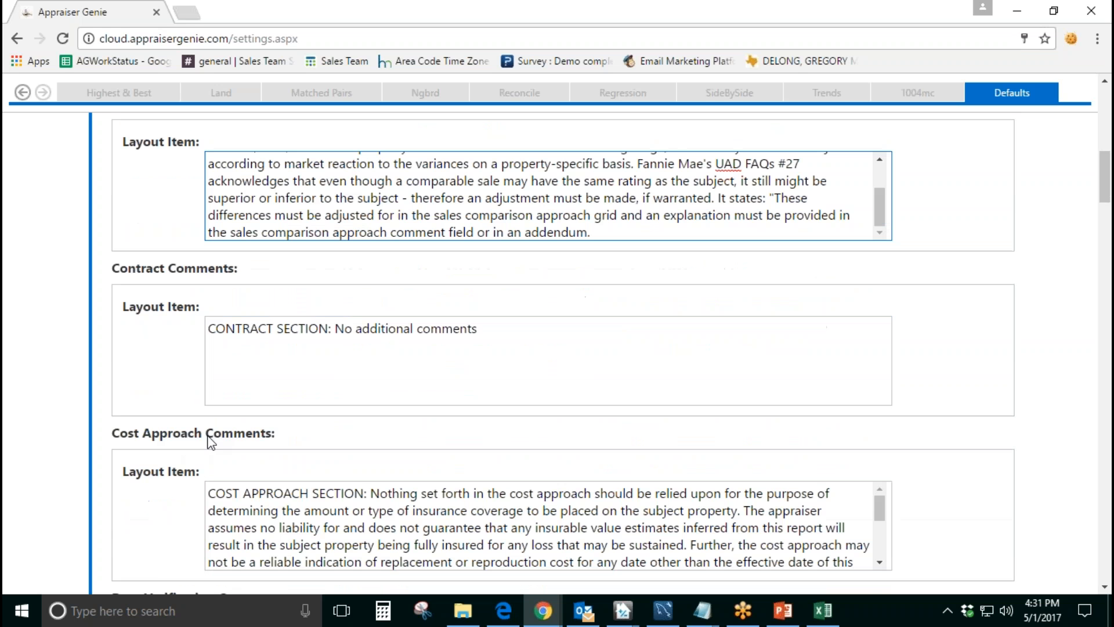
{"action": "left_click_drag", "start_coordinate": [501, 321], "coordinate": [207, 320]}
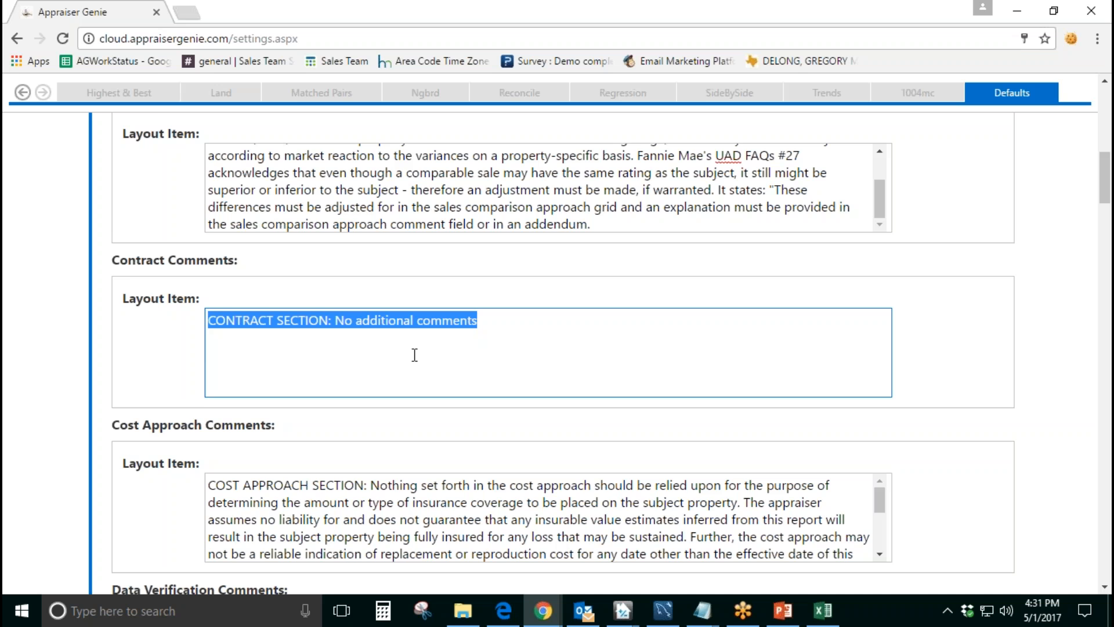
Step: Look through the remaining Narrator comments from Cost Approach to Site Size Adjustment and return to the beginning of the settings
{"action": "scroll", "coordinate": [413, 353], "scroll_direction": "down", "scroll_amount": 5}
{"action": "scroll", "coordinate": [410, 358], "scroll_direction": "down", "scroll_amount": 7}
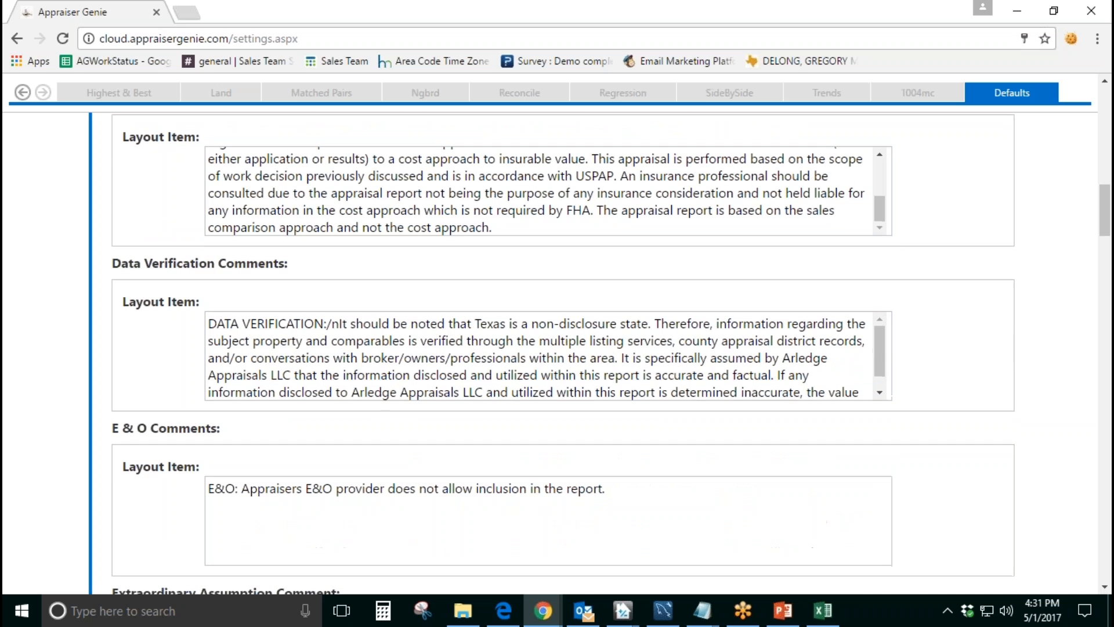
{"action": "scroll", "coordinate": [179, 394], "scroll_direction": "down", "scroll_amount": 5}
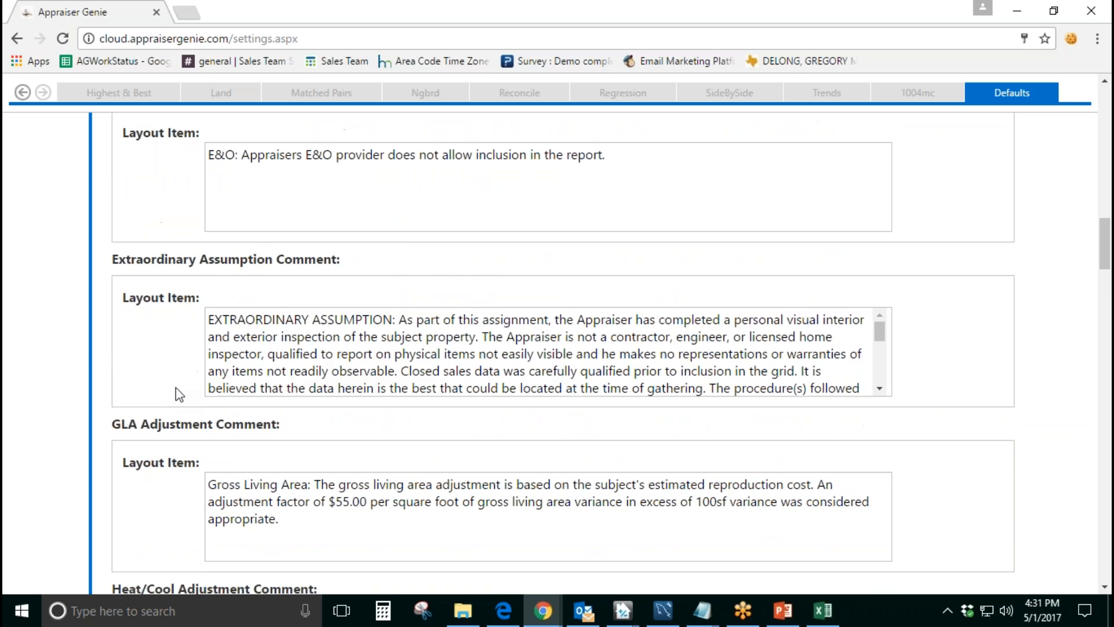
{"action": "scroll", "coordinate": [180, 394], "scroll_direction": "down", "scroll_amount": 7}
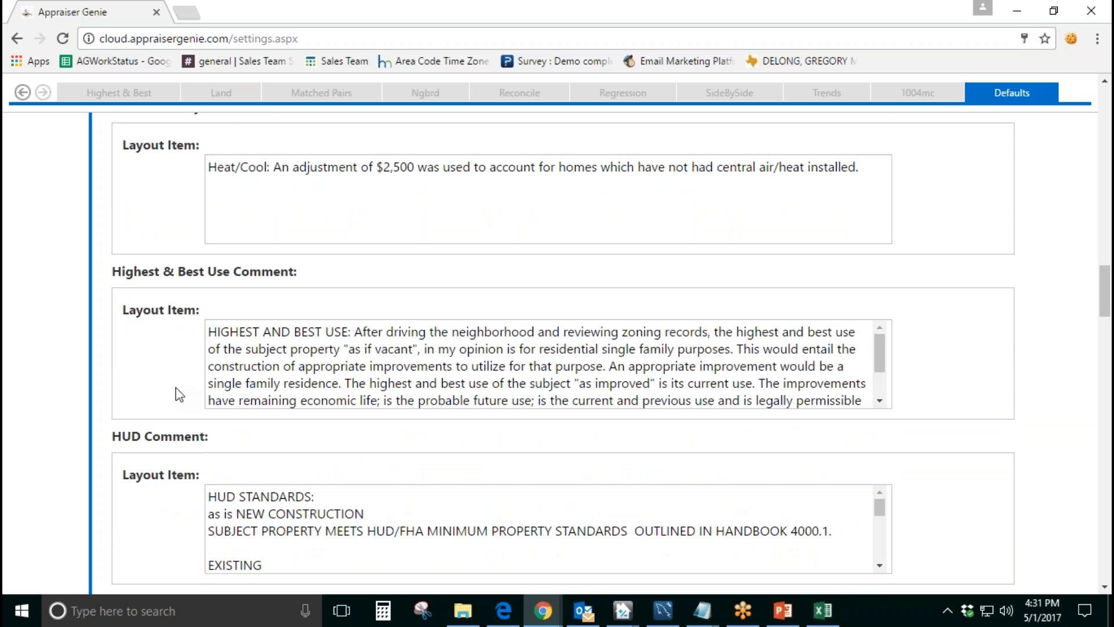
{"action": "scroll", "coordinate": [177, 394], "scroll_direction": "down", "scroll_amount": 4}
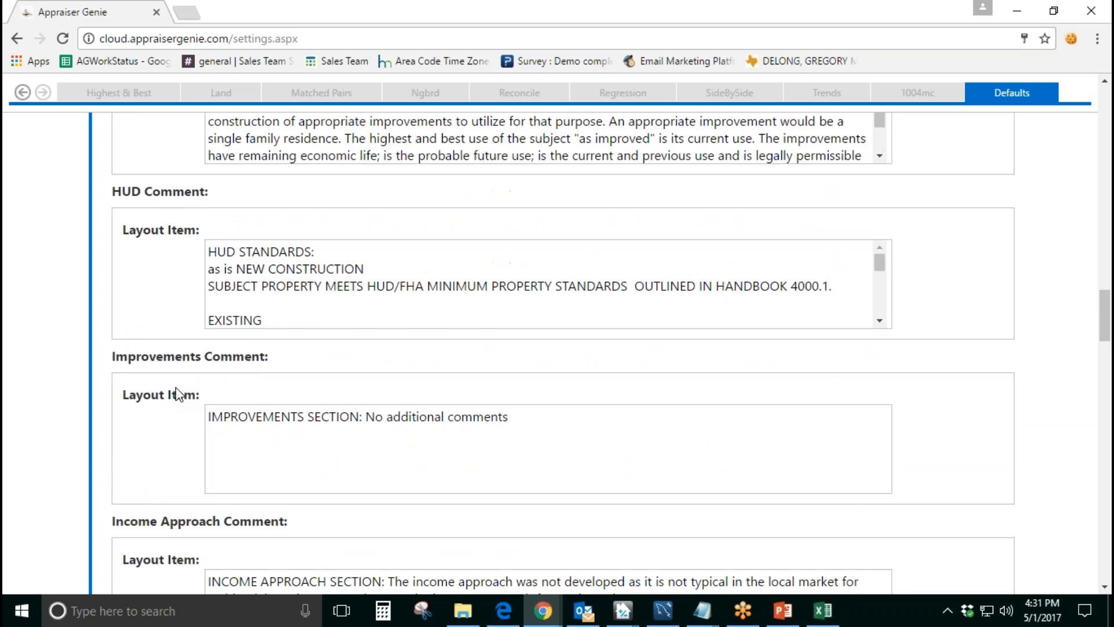
{"action": "scroll", "coordinate": [264, 381], "scroll_direction": "down", "scroll_amount": 4}
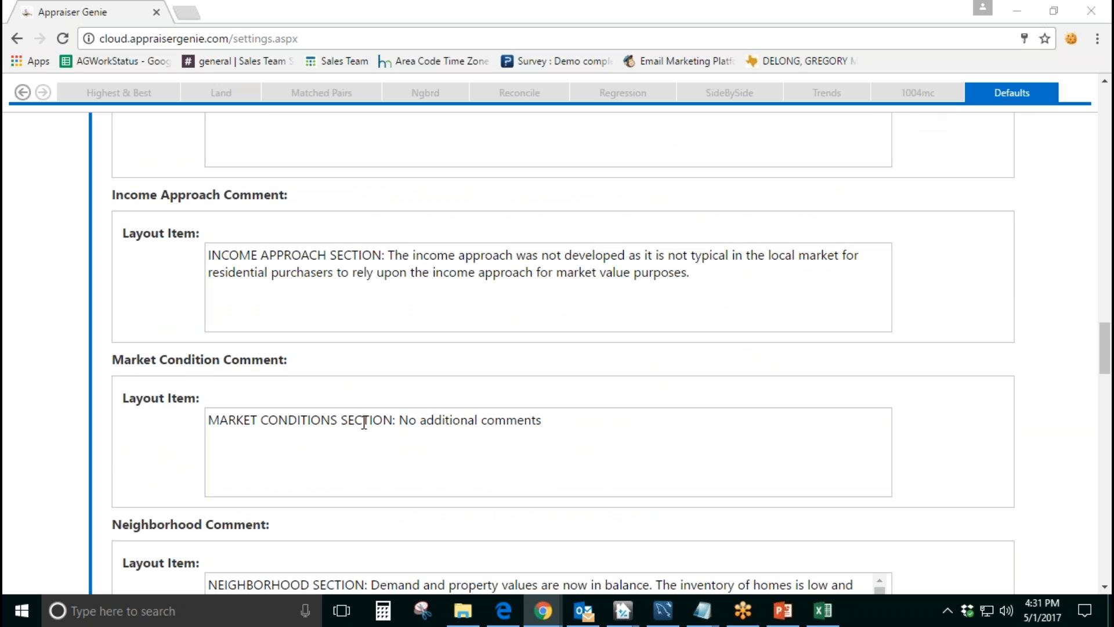
{"action": "scroll", "coordinate": [439, 433], "scroll_direction": "down", "scroll_amount": 1}
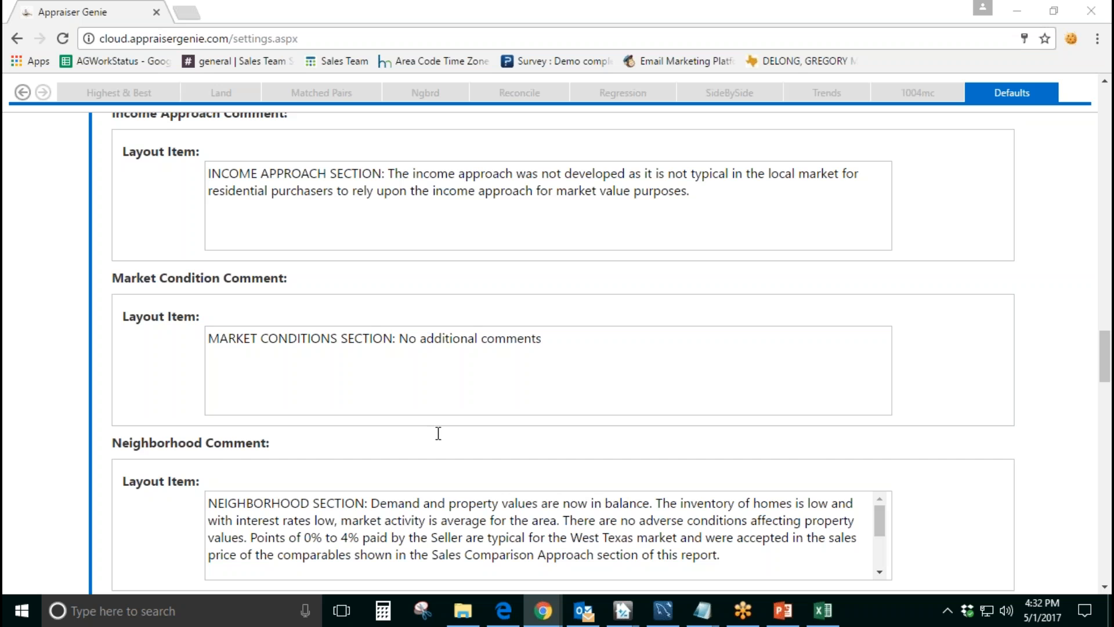
{"action": "scroll", "coordinate": [439, 434], "scroll_direction": "down", "scroll_amount": 3}
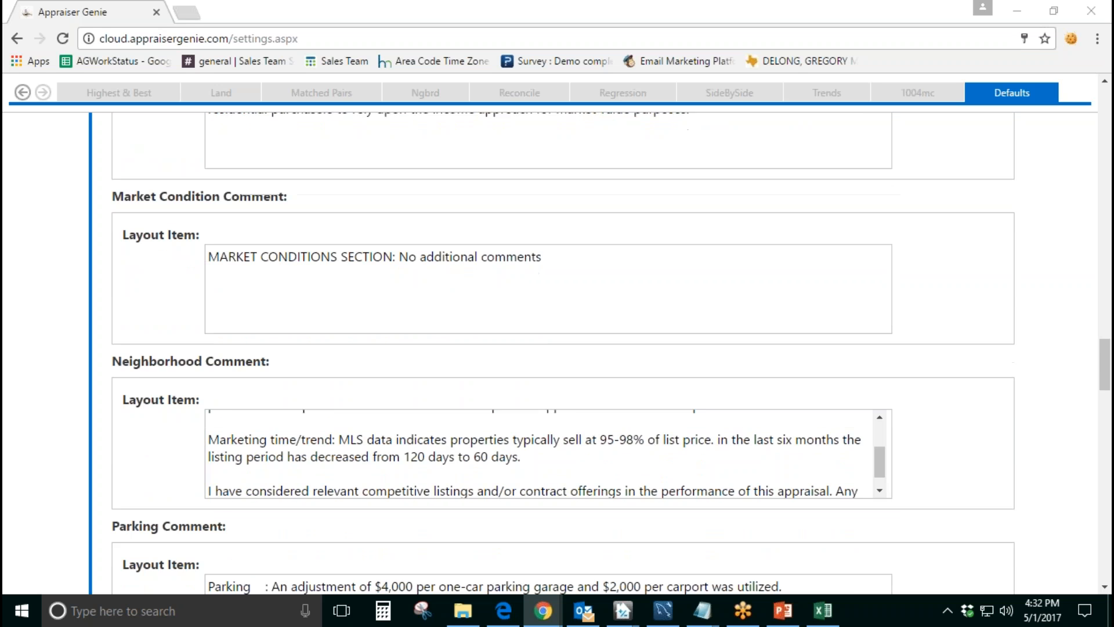
{"action": "scroll", "coordinate": [151, 447], "scroll_direction": "down", "scroll_amount": 2}
{"action": "scroll", "coordinate": [155, 449], "scroll_direction": "down", "scroll_amount": 10}
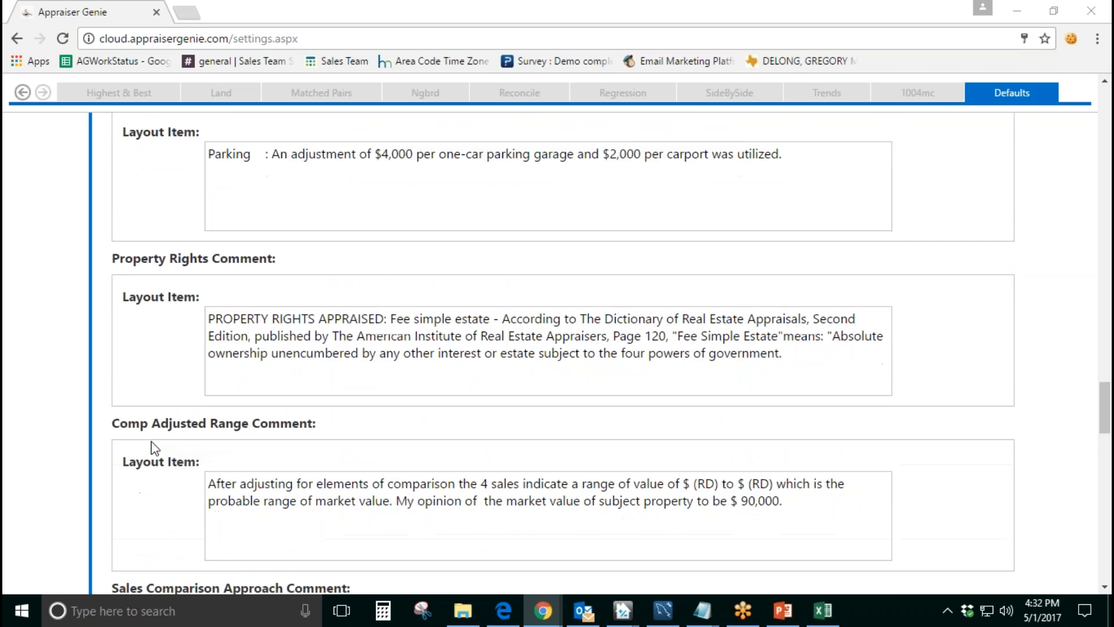
{"action": "scroll", "coordinate": [154, 449], "scroll_direction": "down", "scroll_amount": 8}
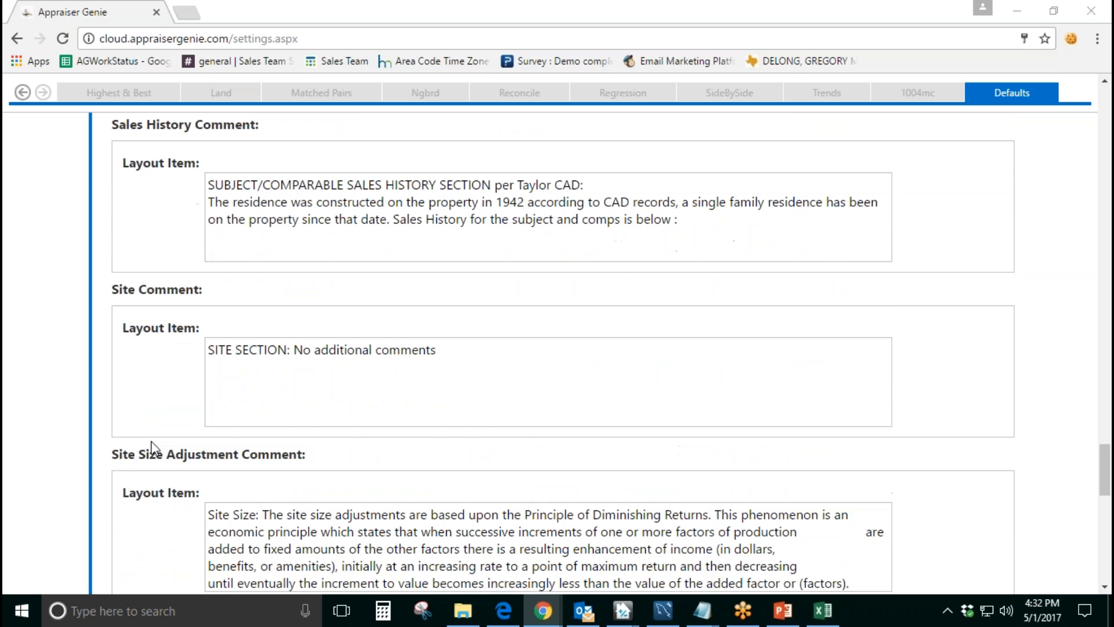
{"action": "scroll", "coordinate": [152, 448], "scroll_direction": "up", "scroll_amount": 9}
{"action": "scroll", "coordinate": [154, 448], "scroll_direction": "up", "scroll_amount": 20}
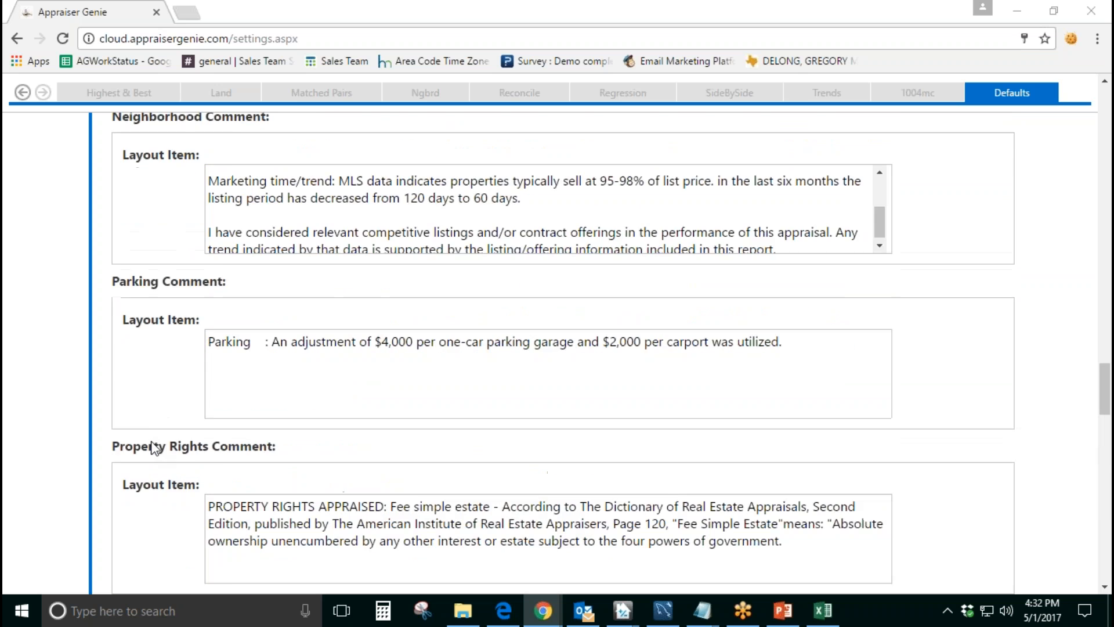
{"action": "scroll", "coordinate": [155, 449], "scroll_direction": "up", "scroll_amount": 15}
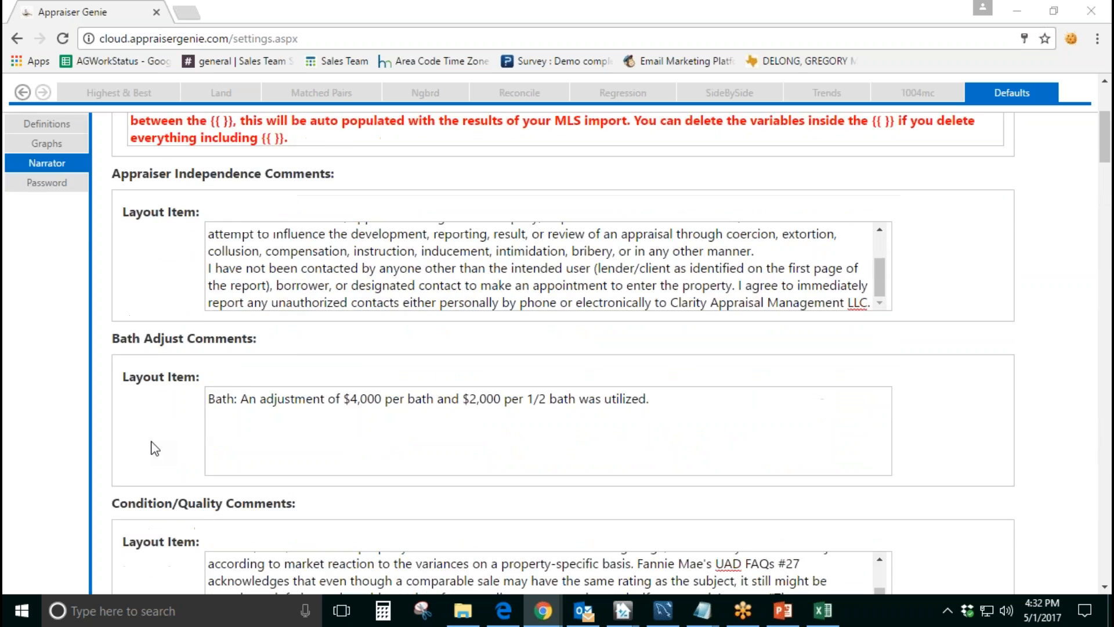
Step: Open the Password settings and examine the New Password and Repeat New Password fields
{"action": "left_click", "coordinate": [44, 434]}
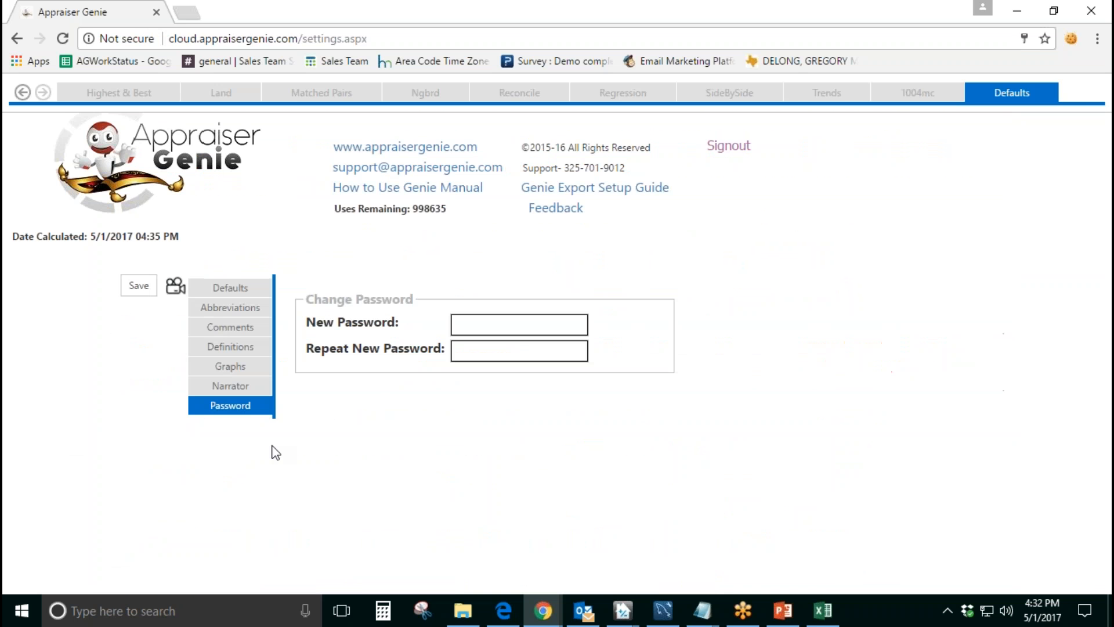
{"action": "left_click", "coordinate": [522, 329]}
{"action": "left_click", "coordinate": [530, 388]}
{"action": "left_click", "coordinate": [521, 352]}
{"action": "left_click", "coordinate": [517, 419]}
Step: Open the Input page and check the imported subject property details, including the Assessor Parcel # field
{"action": "left_click", "coordinate": [44, 93]}
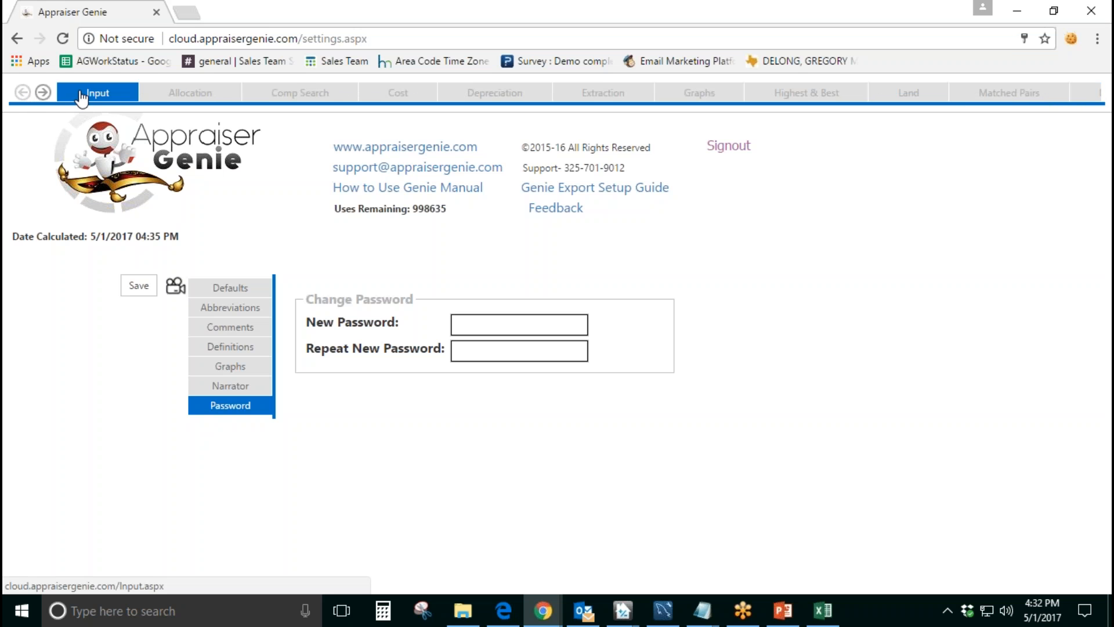
{"action": "left_click", "coordinate": [102, 91]}
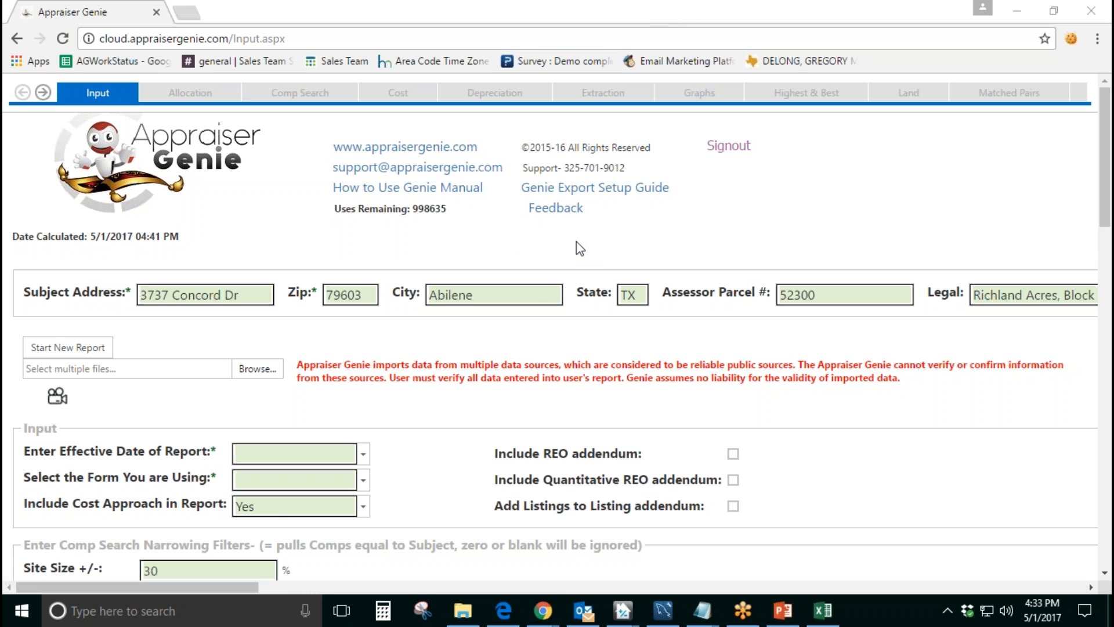
{"action": "scroll", "coordinate": [577, 242], "scroll_direction": "down", "scroll_amount": 1}
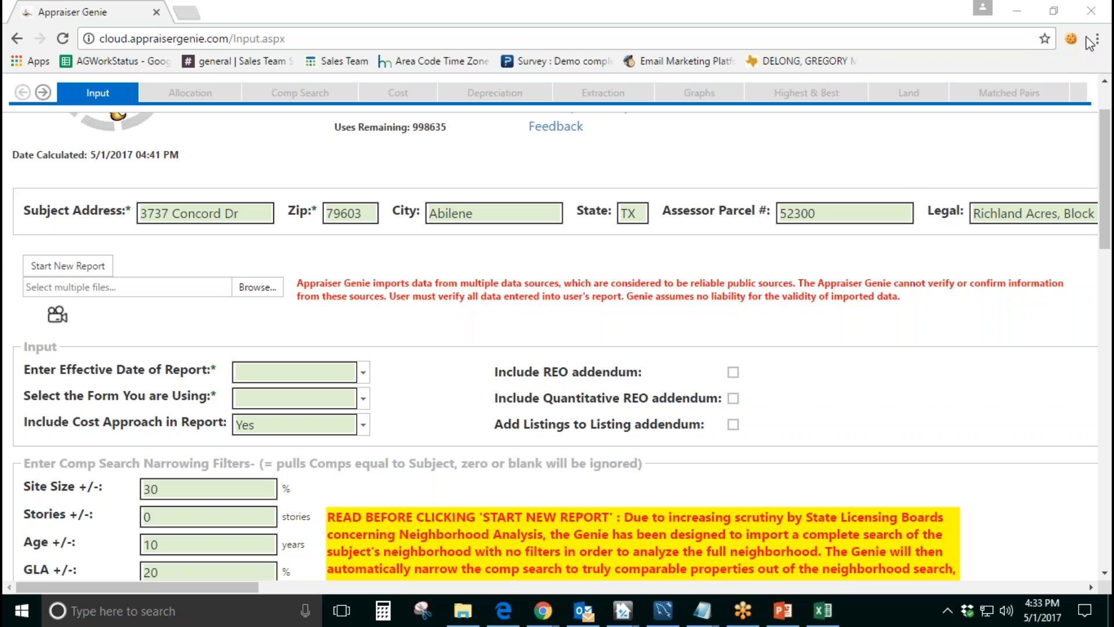
{"action": "left_click", "coordinate": [842, 207]}
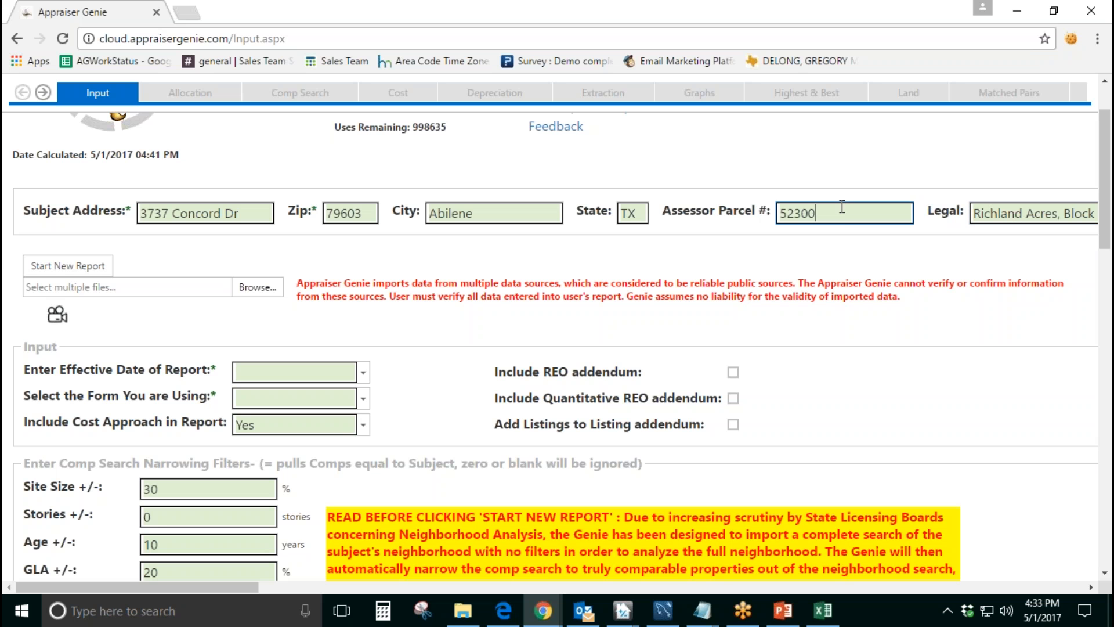
Step: Switch to the TOTAL report to inspect its Legal Description and Assessor's Parcel # fields, and return to Appraiser Genie
{"action": "left_click", "coordinate": [624, 615]}
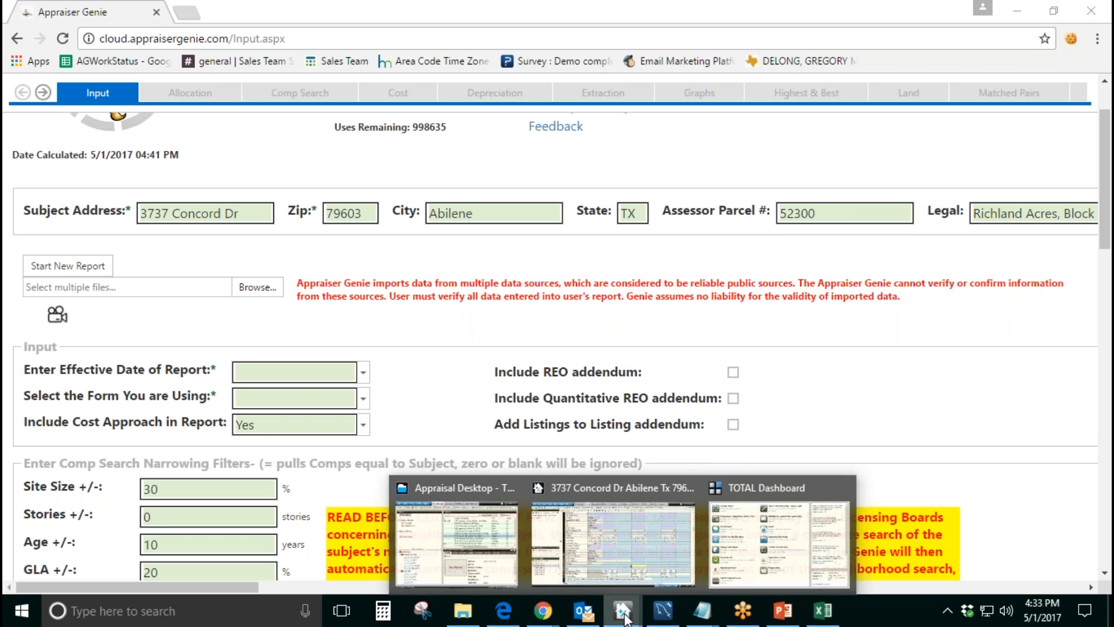
{"action": "left_click", "coordinate": [653, 542]}
{"action": "left_click", "coordinate": [137, 435]}
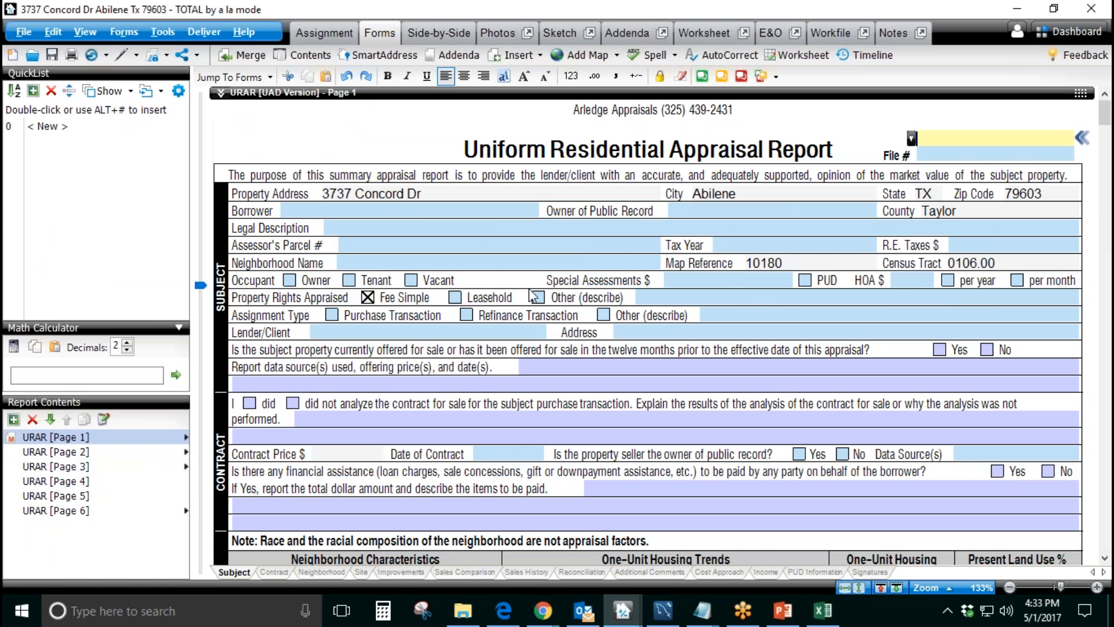
{"action": "left_click", "coordinate": [427, 227]}
{"action": "left_click", "coordinate": [431, 247]}
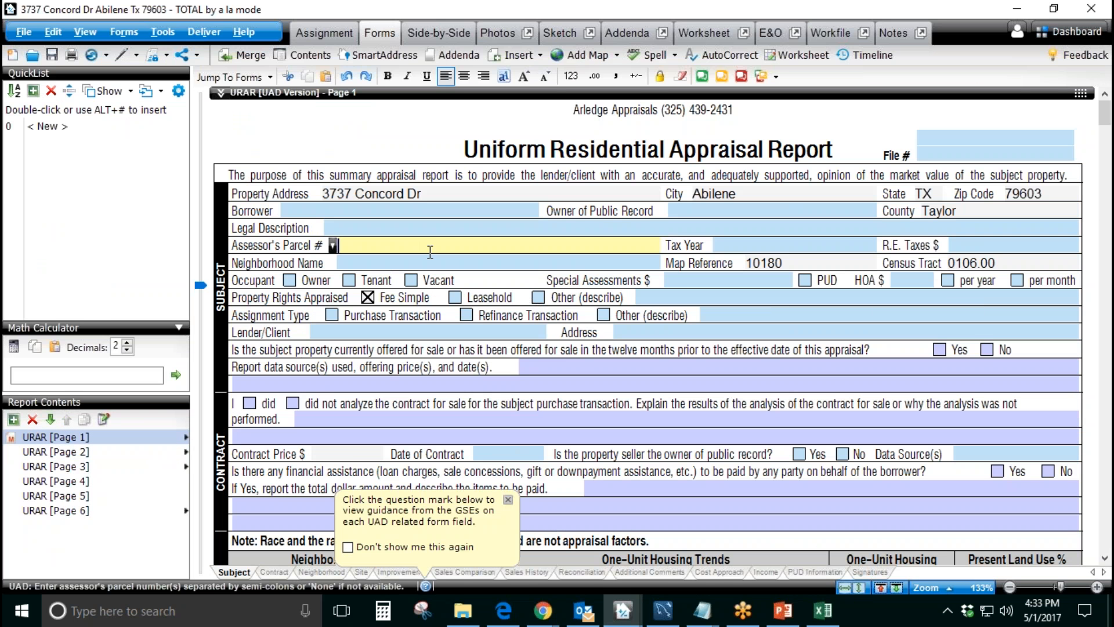
{"action": "left_click", "coordinate": [543, 611]}
{"action": "left_click", "coordinate": [587, 557]}
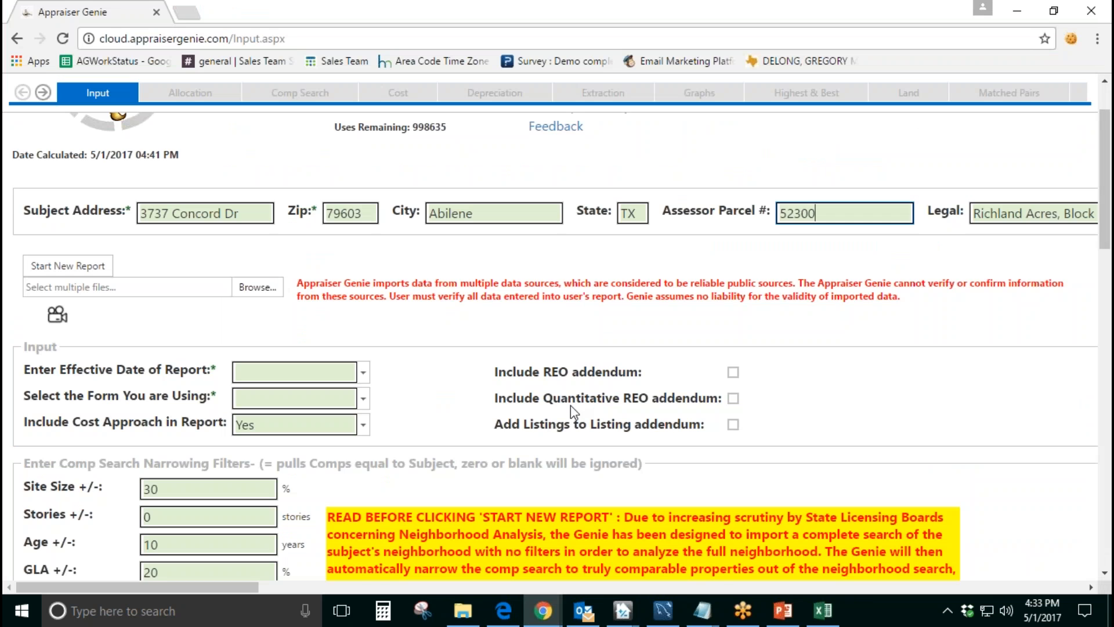
Step: Review the required effective date entry in the Input section
{"action": "scroll", "coordinate": [394, 353], "scroll_direction": "down", "scroll_amount": 1}
{"action": "left_click_drag", "start_coordinate": [25, 288], "coordinate": [186, 300]}
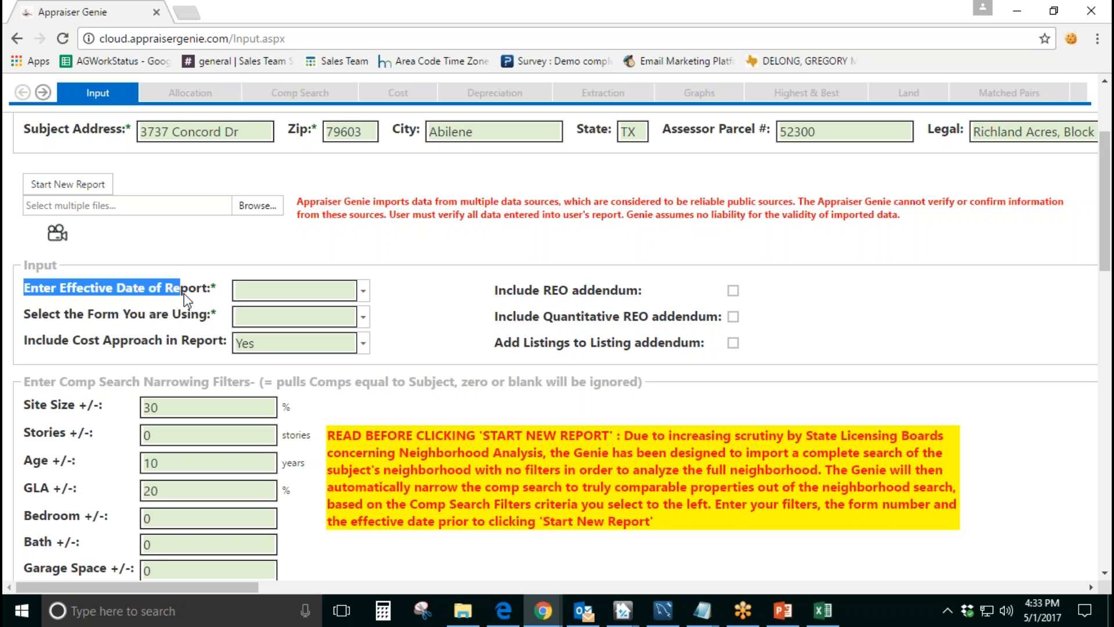
{"action": "left_click", "coordinate": [152, 217]}
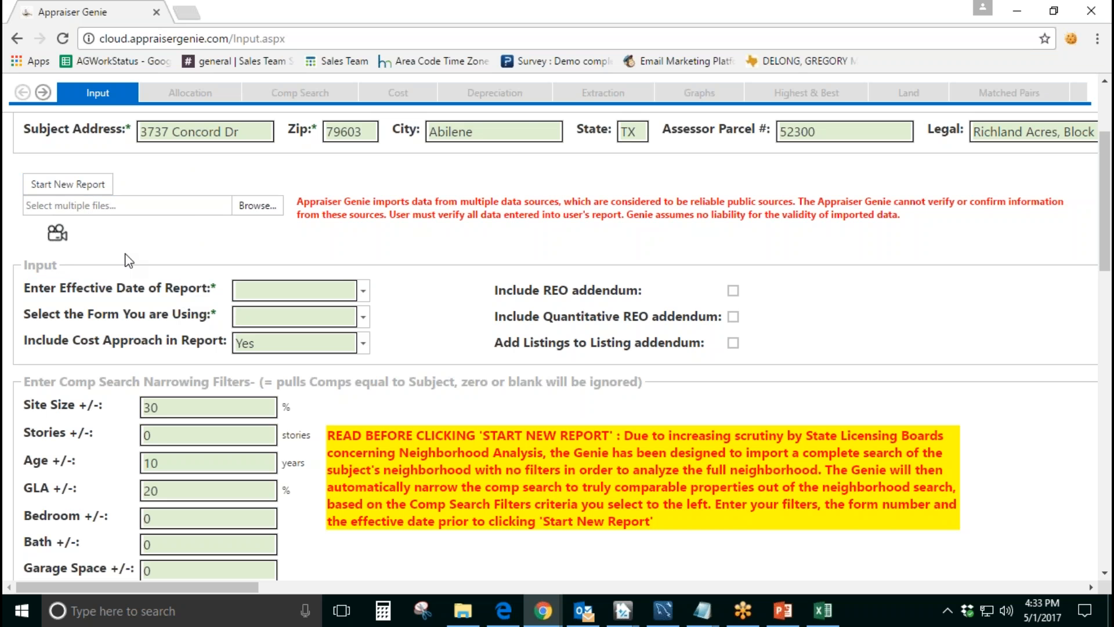
Step: Open the Genie TOTAL webinar help video from the Input page, pause it and close it
{"action": "left_click", "coordinate": [57, 233]}
{"action": "left_click", "coordinate": [41, 443]}
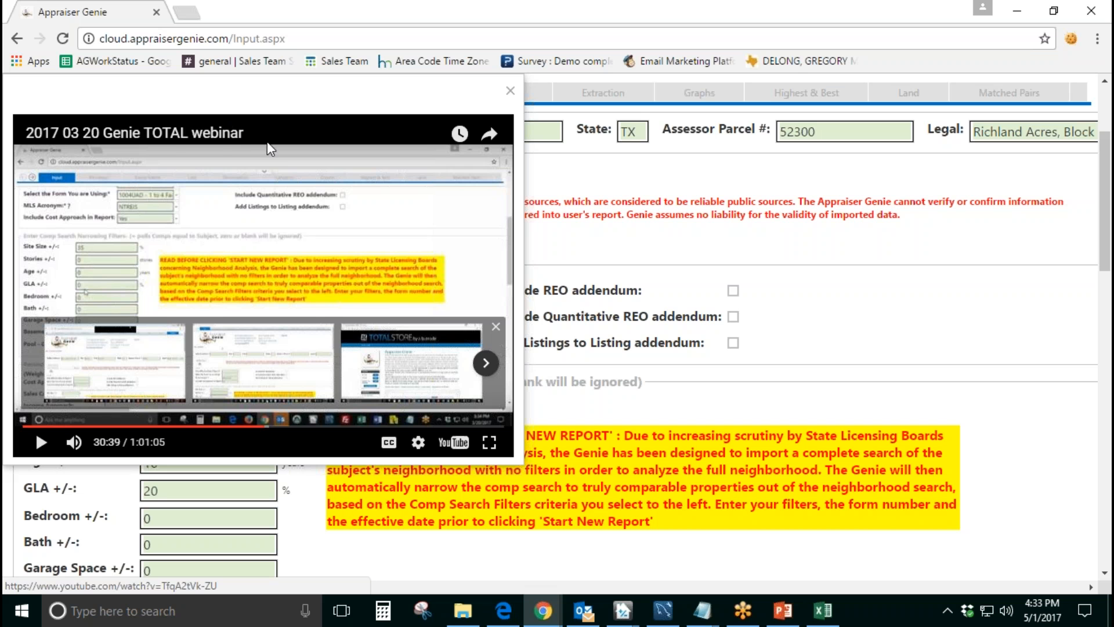
{"action": "left_click", "coordinate": [510, 91]}
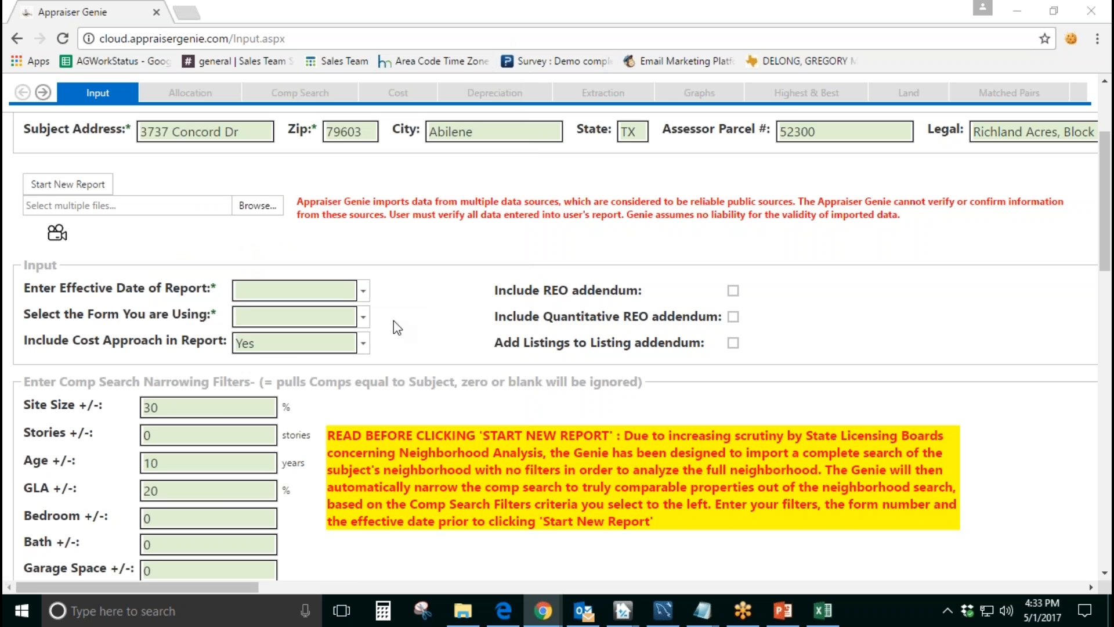
Step: Set the report's effective date to today, 5/1/2017, and choose the 1004UAD - 1 to 4 Family form
{"action": "left_click", "coordinate": [363, 291]}
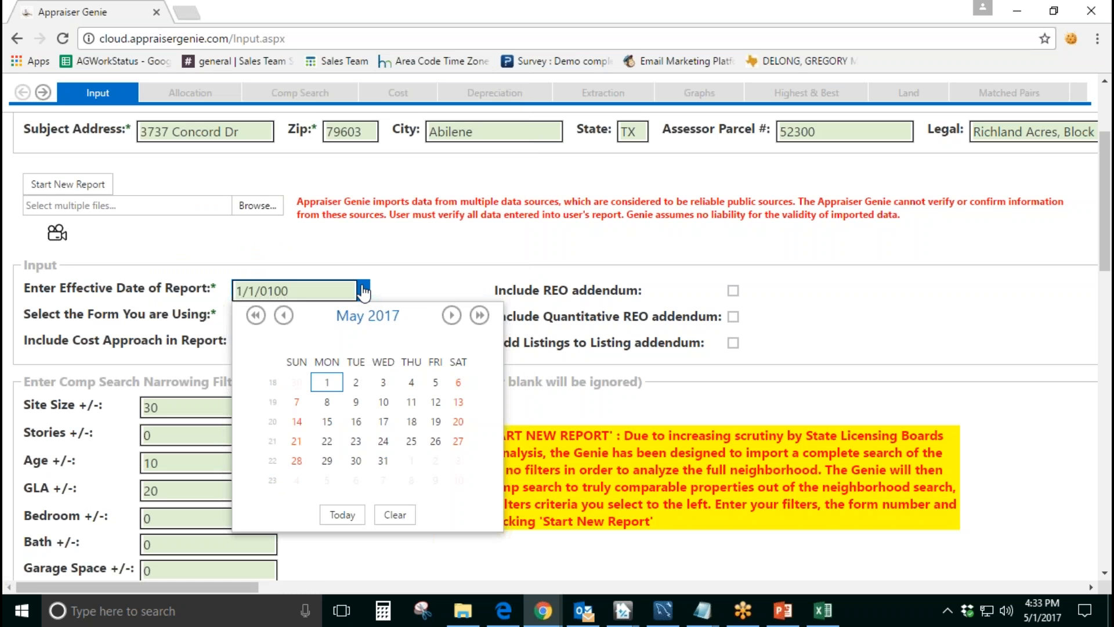
{"action": "left_click", "coordinate": [343, 514]}
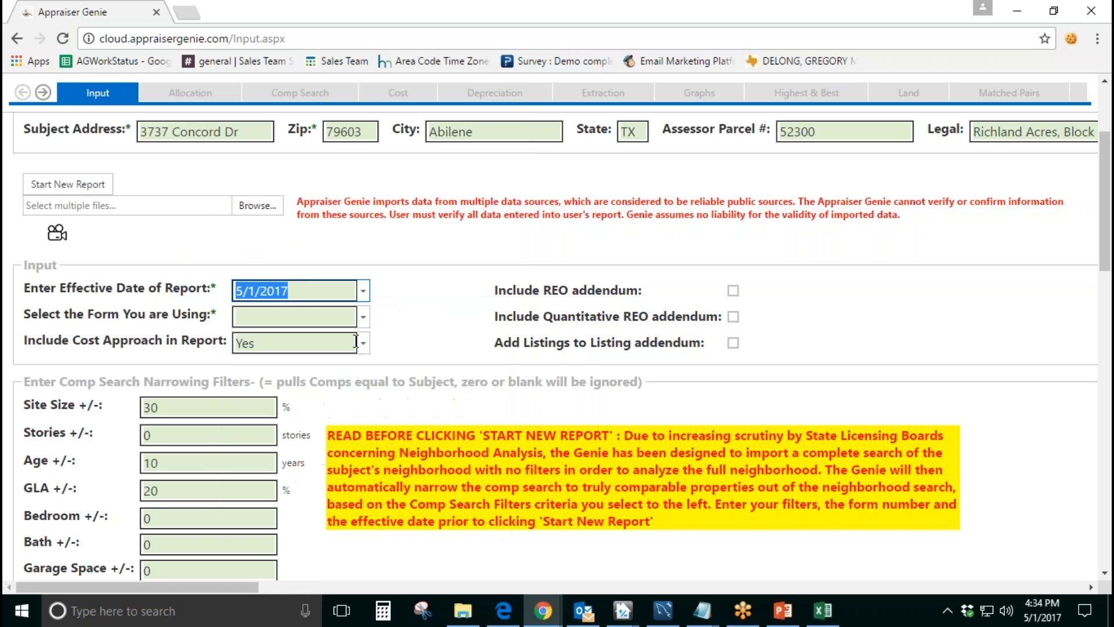
{"action": "left_click", "coordinate": [364, 316]}
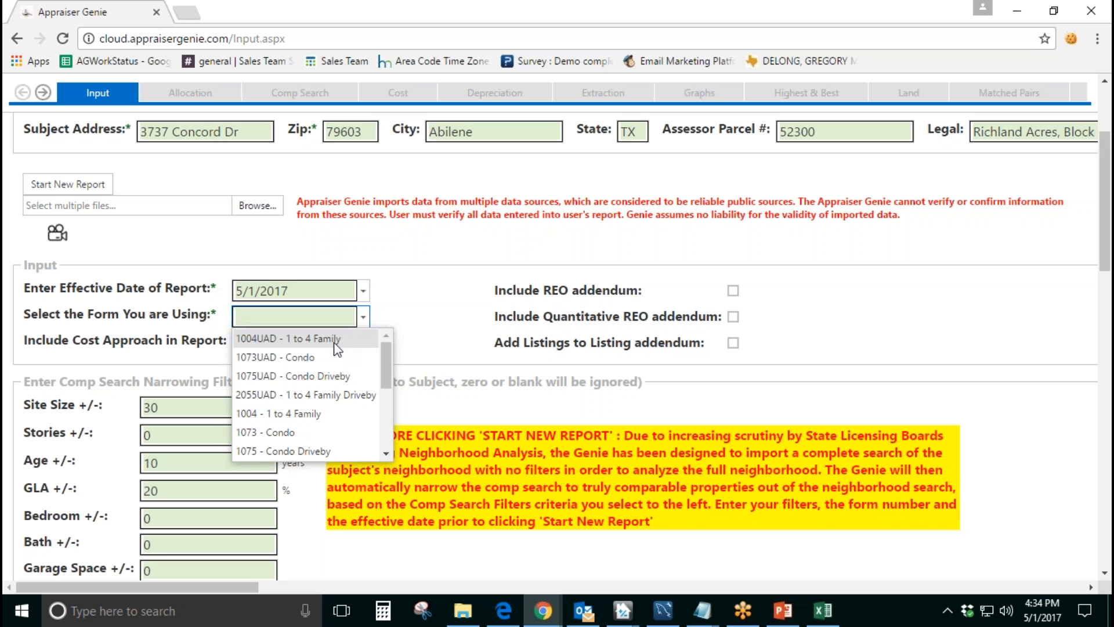
{"action": "mouse_move", "coordinate": [388, 357]}
{"action": "left_mouse_down"}
{"action": "mouse_move", "coordinate": [388, 424]}
{"action": "mouse_move", "coordinate": [388, 360]}
{"action": "left_mouse_up"}
{"action": "left_click", "coordinate": [352, 344]}
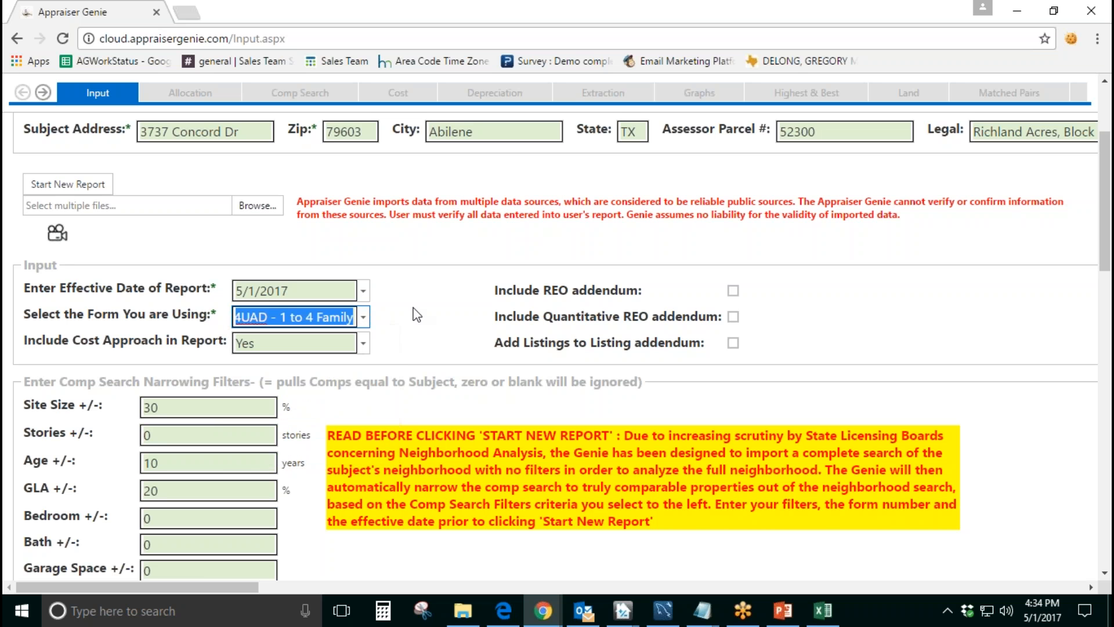
Step: Choose Yes for including the cost approach in the report
{"action": "scroll", "coordinate": [356, 348], "scroll_direction": "down", "scroll_amount": 1}
{"action": "left_click", "coordinate": [366, 268]}
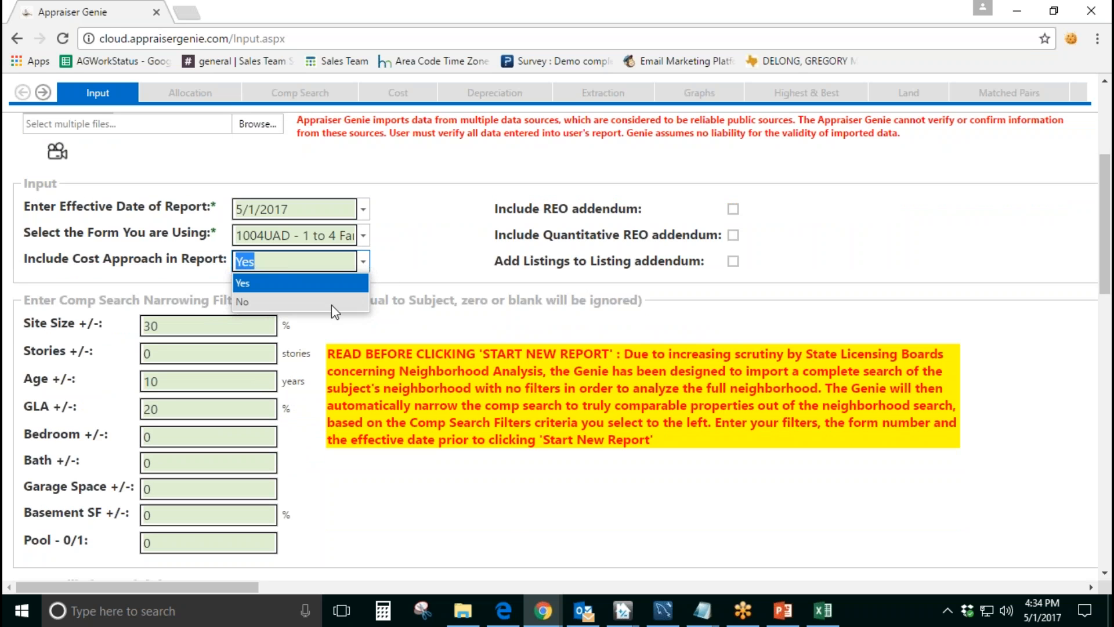
{"action": "left_click", "coordinate": [329, 285]}
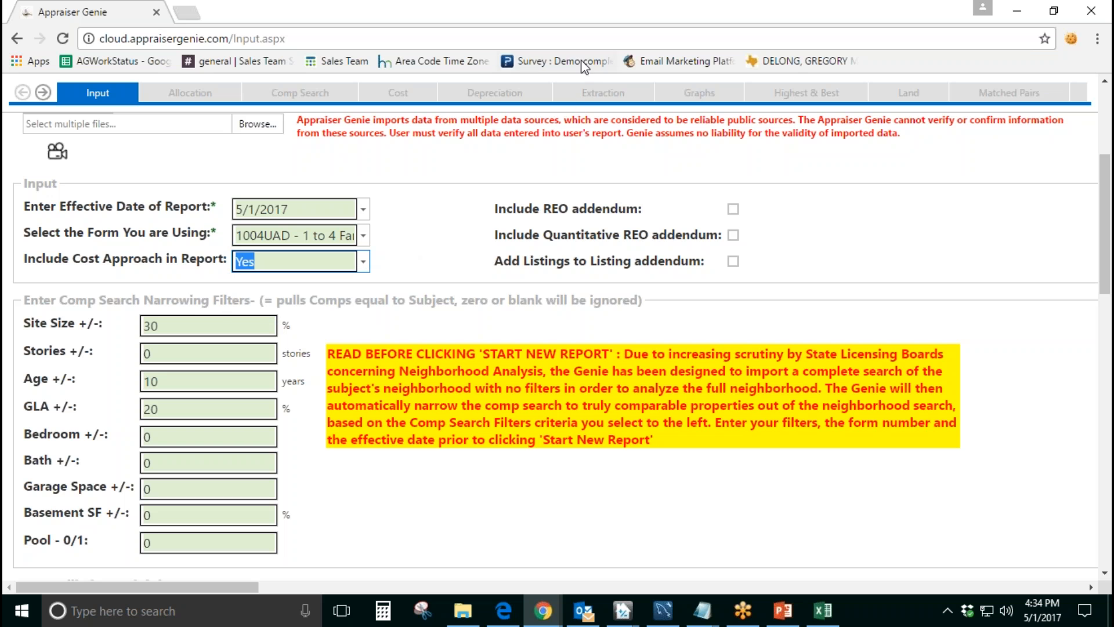
Step: Examine the options to include the REO addendum and the Quantitative REO addendum
{"action": "left_click", "coordinate": [677, 15]}
{"action": "left_click", "coordinate": [677, 15]}
{"action": "left_click_drag", "start_coordinate": [506, 210], "coordinate": [677, 242]}
{"action": "left_click", "coordinate": [570, 235]}
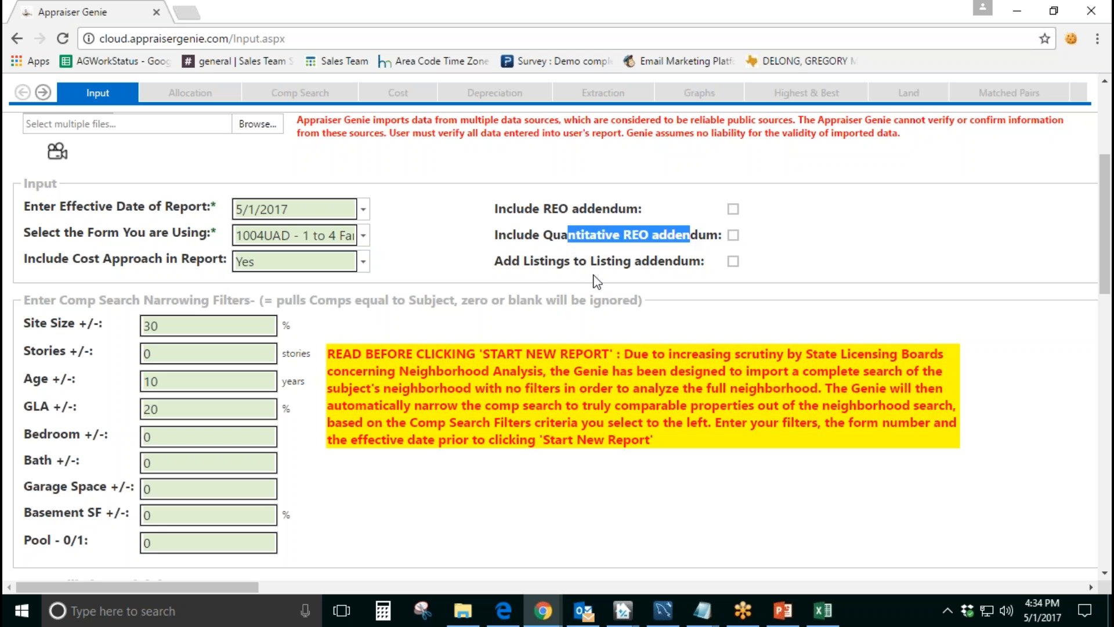
Step: Examine the options to add listings to the Listing addendum and to include the Quantitative REO addendum
{"action": "left_click_drag", "start_coordinate": [541, 264], "coordinate": [682, 266]}
{"action": "left_click", "coordinate": [697, 296]}
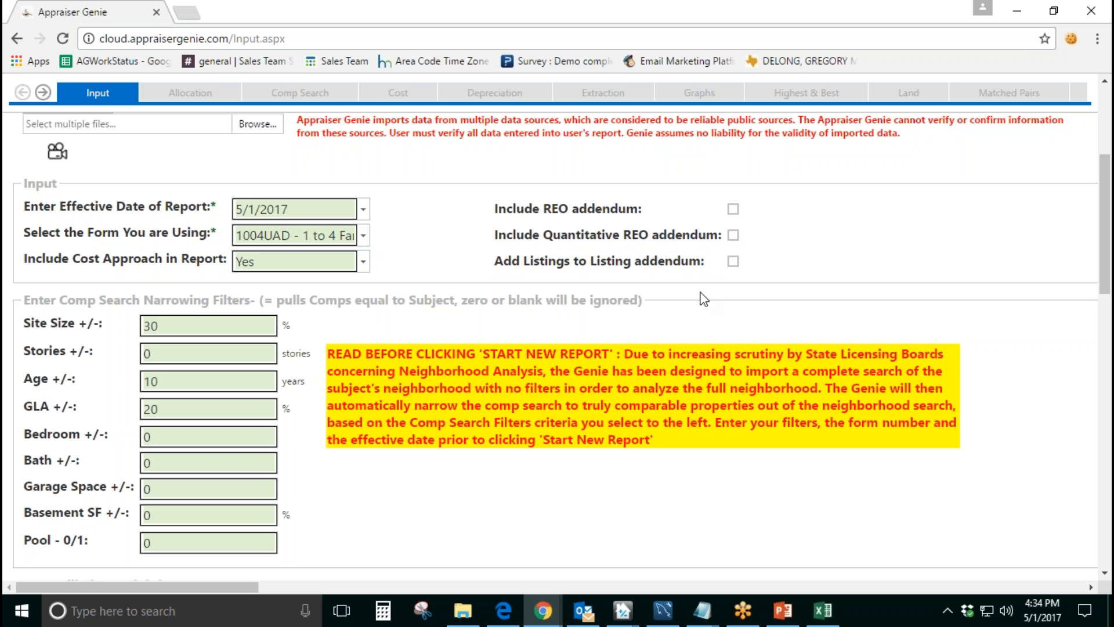
{"action": "left_click", "coordinate": [734, 261]}
{"action": "left_click", "coordinate": [734, 235]}
{"action": "left_click", "coordinate": [734, 235]}
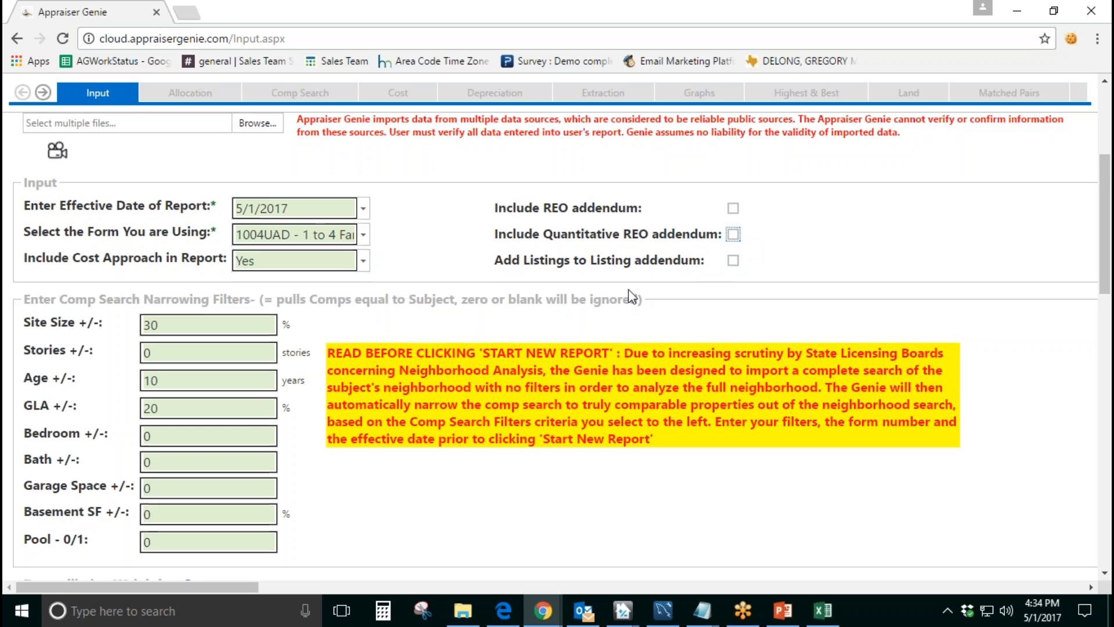
Step: Examine the comp search narrowing filters for site size, stories, age and GLA
{"action": "scroll", "coordinate": [631, 297], "scroll_direction": "down", "scroll_amount": 1}
{"action": "left_click_drag", "start_coordinate": [18, 223], "coordinate": [277, 220]}
{"action": "left_click", "coordinate": [392, 257]}
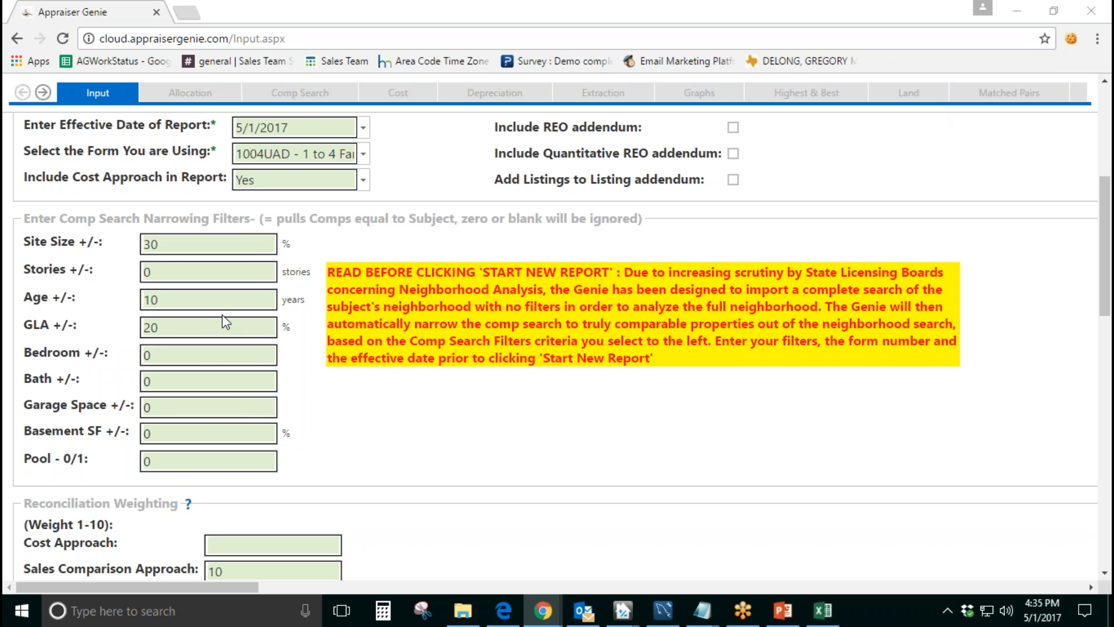
{"action": "double_click", "coordinate": [173, 244]}
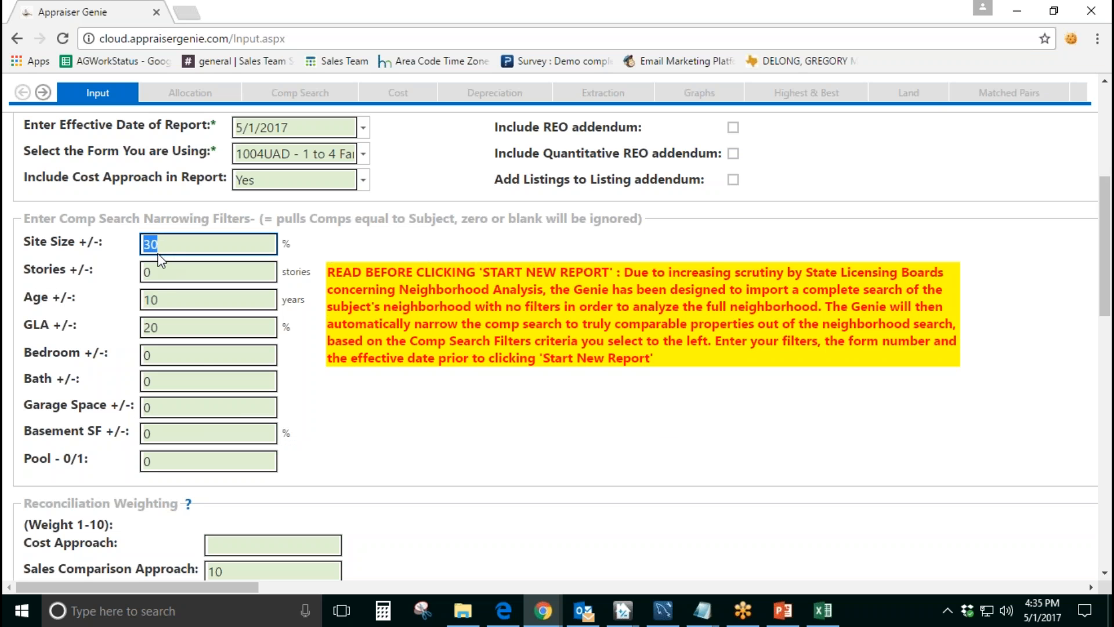
{"action": "left_click_drag", "start_coordinate": [111, 248], "coordinate": [24, 247]}
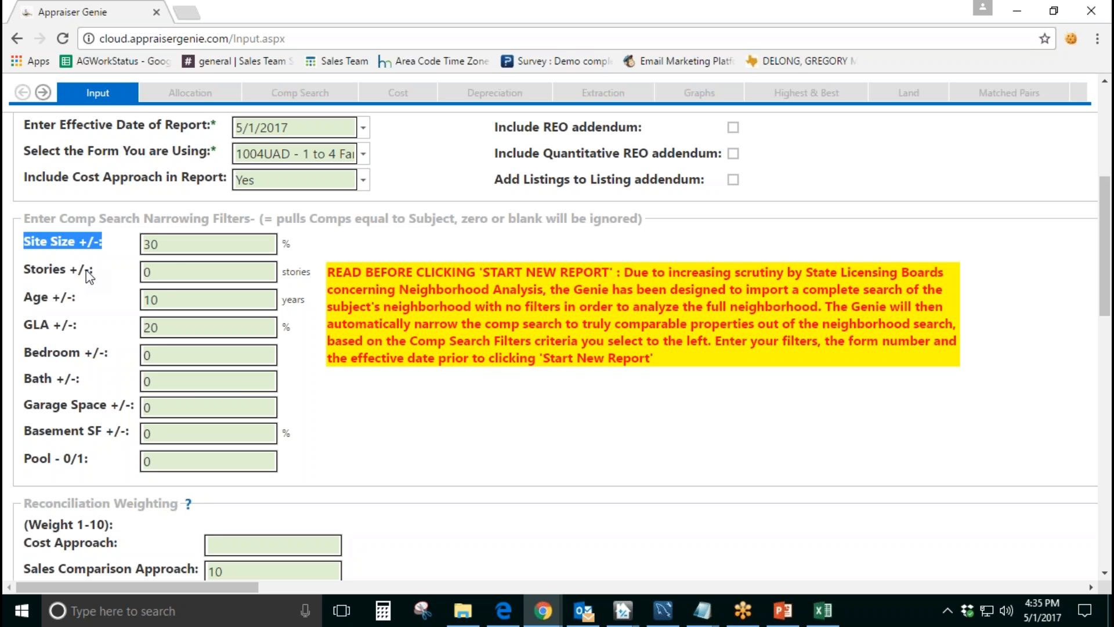
{"action": "left_click", "coordinate": [174, 268]}
{"action": "left_click", "coordinate": [192, 300]}
{"action": "left_click", "coordinate": [194, 324]}
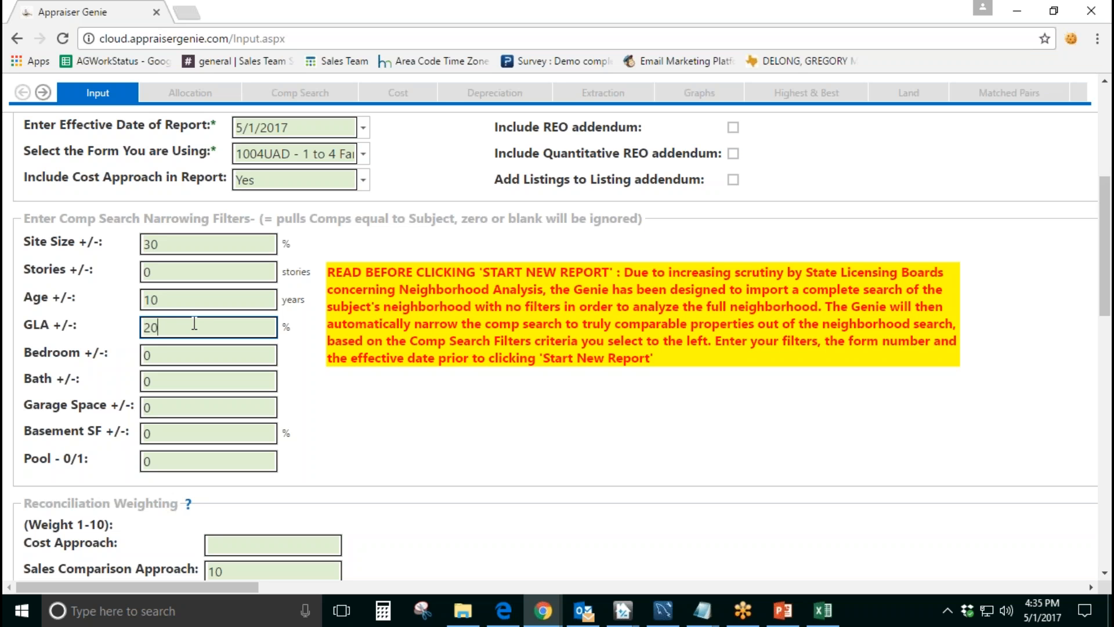
{"action": "key", "text": "shift+Tab"}
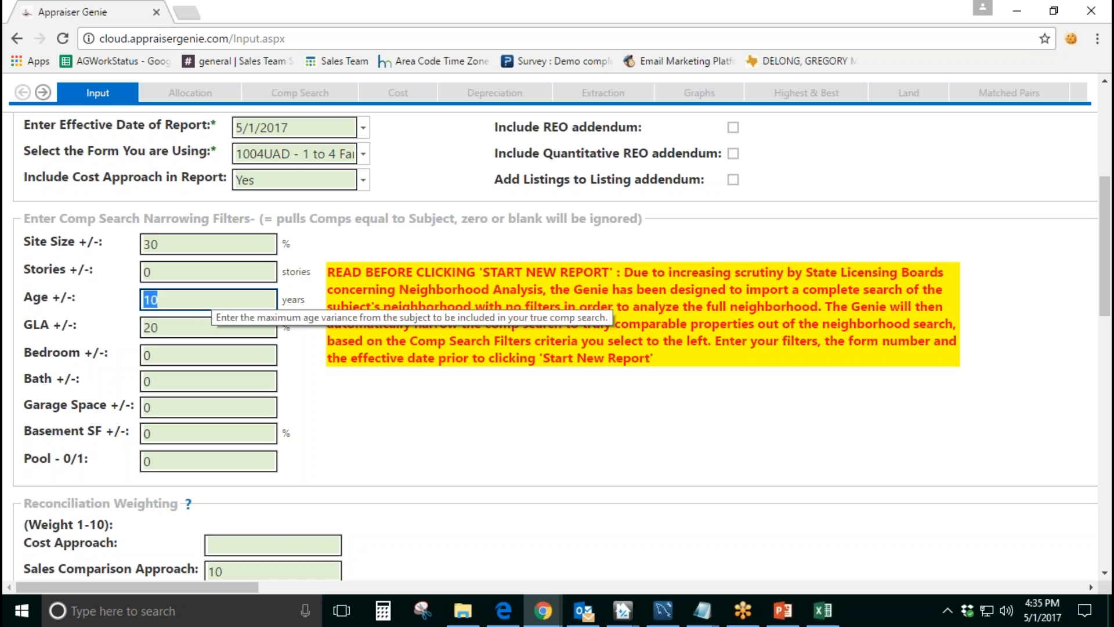
{"action": "left_click_drag", "start_coordinate": [167, 334], "coordinate": [136, 332]}
{"action": "left_click", "coordinate": [283, 333]}
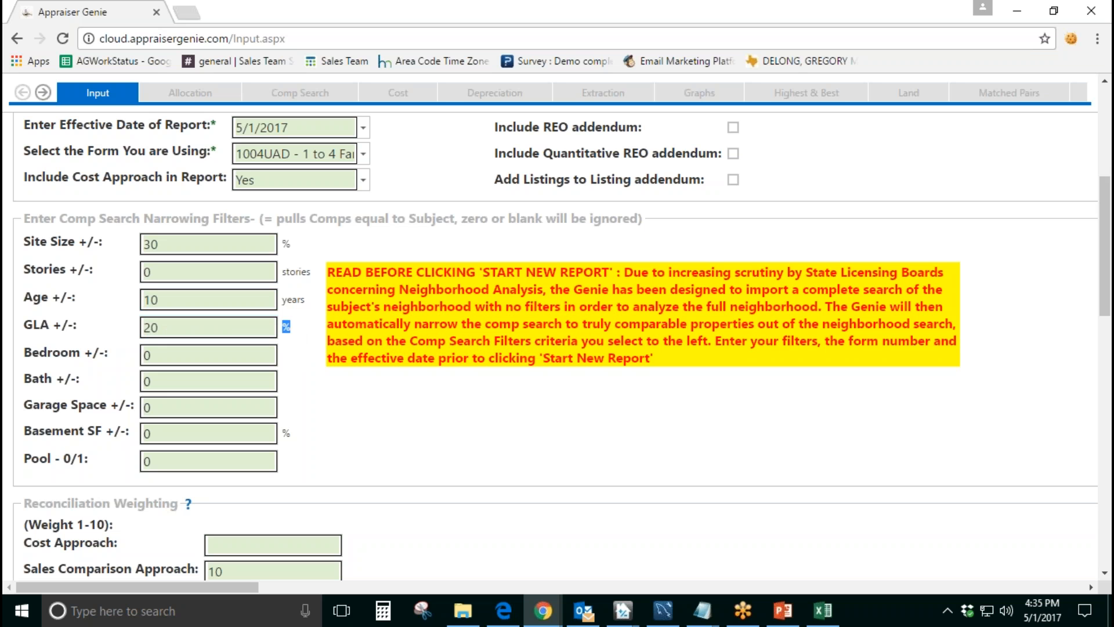
Step: Go through the remaining comp search filters from bedrooms to pool, and recheck GLA, age and site size
{"action": "left_click", "coordinate": [201, 326]}
{"action": "key", "text": "Tab"}
{"action": "key", "text": "Tab"}
{"action": "key", "text": "Tab"}
{"action": "key", "text": "Tab"}
{"action": "key", "text": "Tab"}
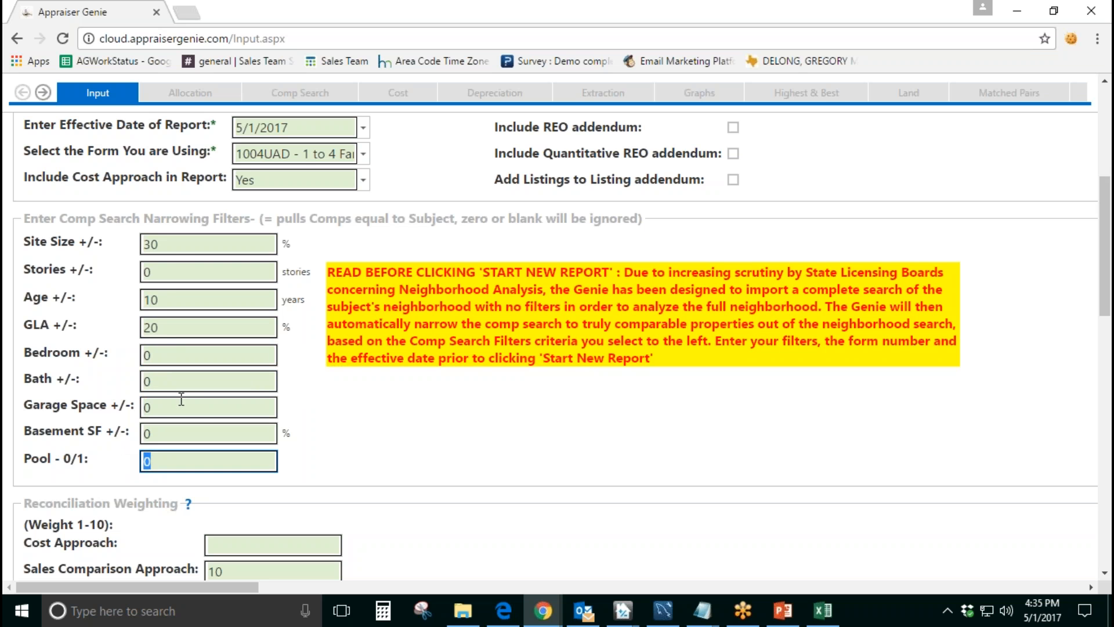
{"action": "left_click", "coordinate": [150, 328]}
{"action": "left_click", "coordinate": [141, 300]}
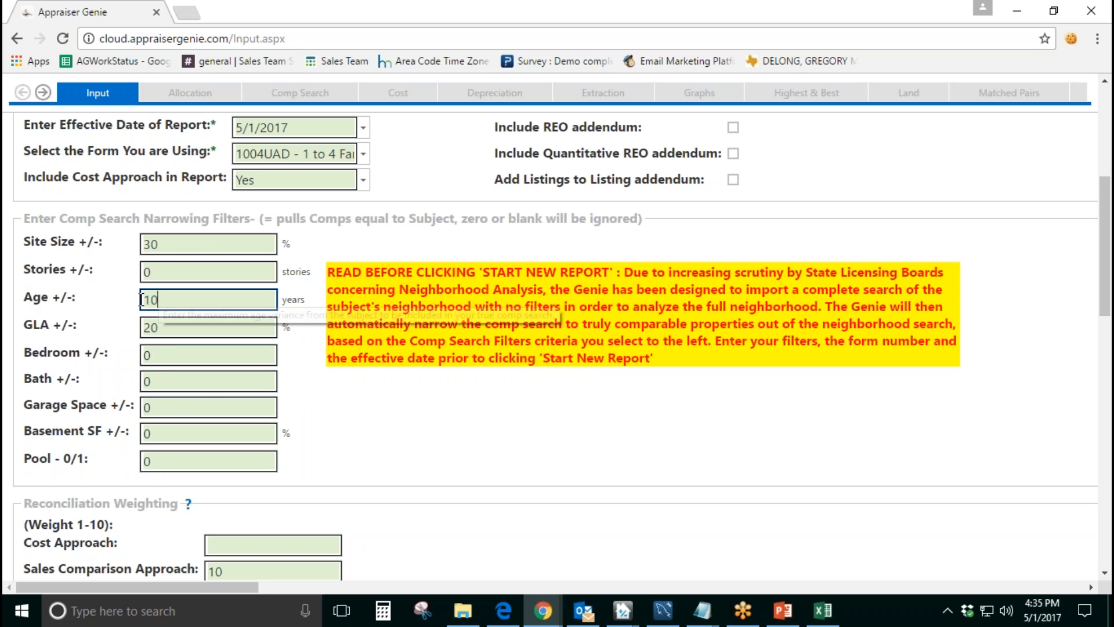
{"action": "left_click", "coordinate": [149, 245]}
{"action": "left_click", "coordinate": [339, 364]}
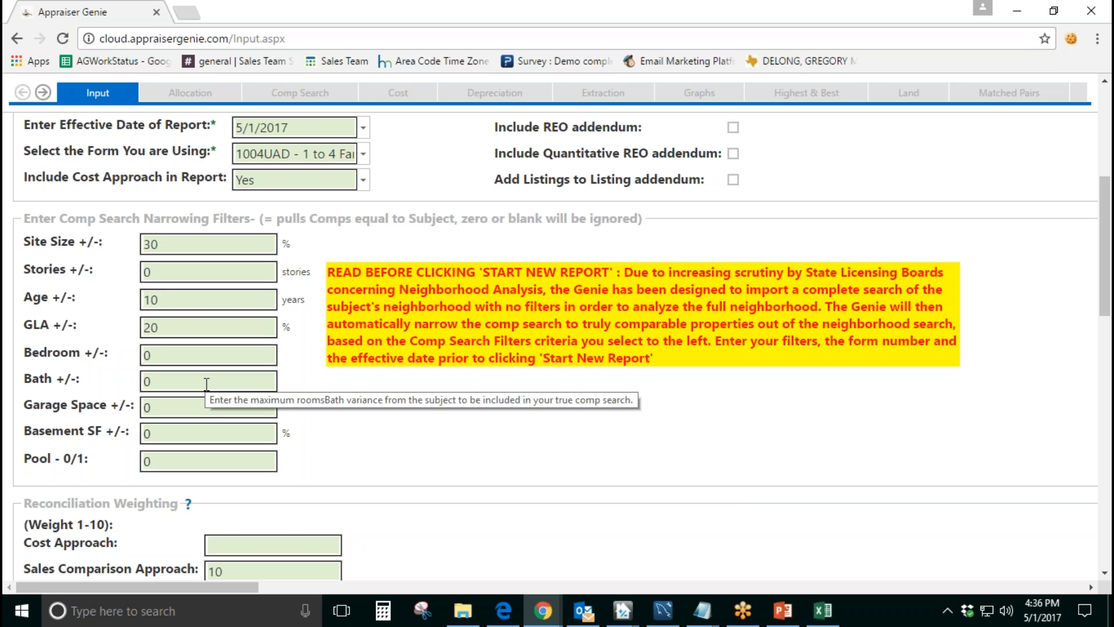
Step: Try = as the Stories filter value and set it back to 0
{"action": "left_click", "coordinate": [165, 273]}
{"action": "type", "text": "="}
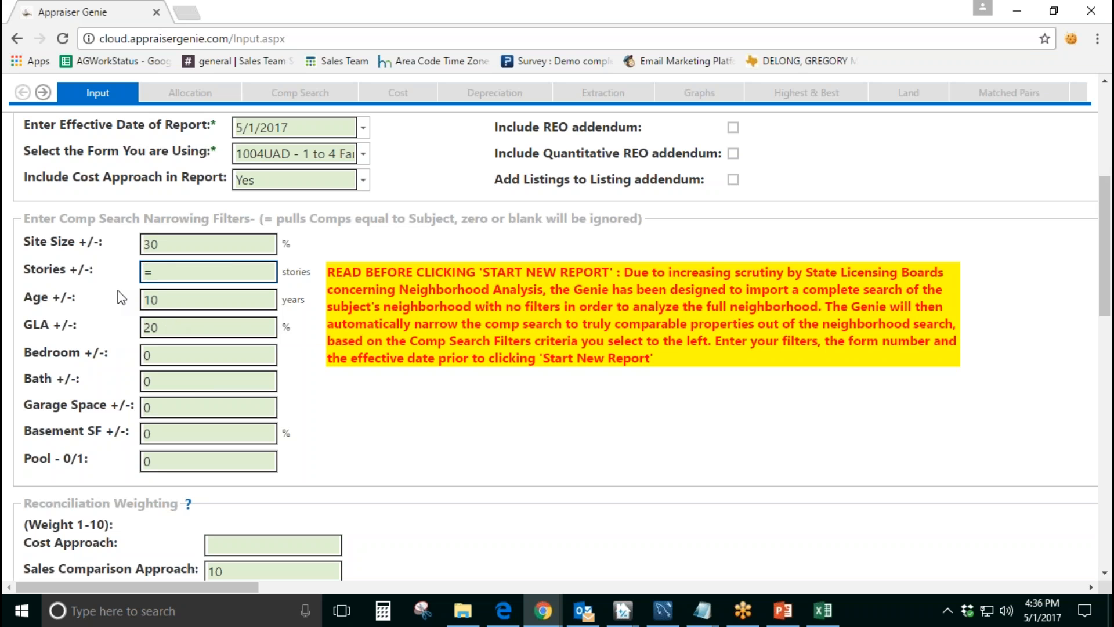
{"action": "left_click_drag", "start_coordinate": [102, 270], "coordinate": [42, 277]}
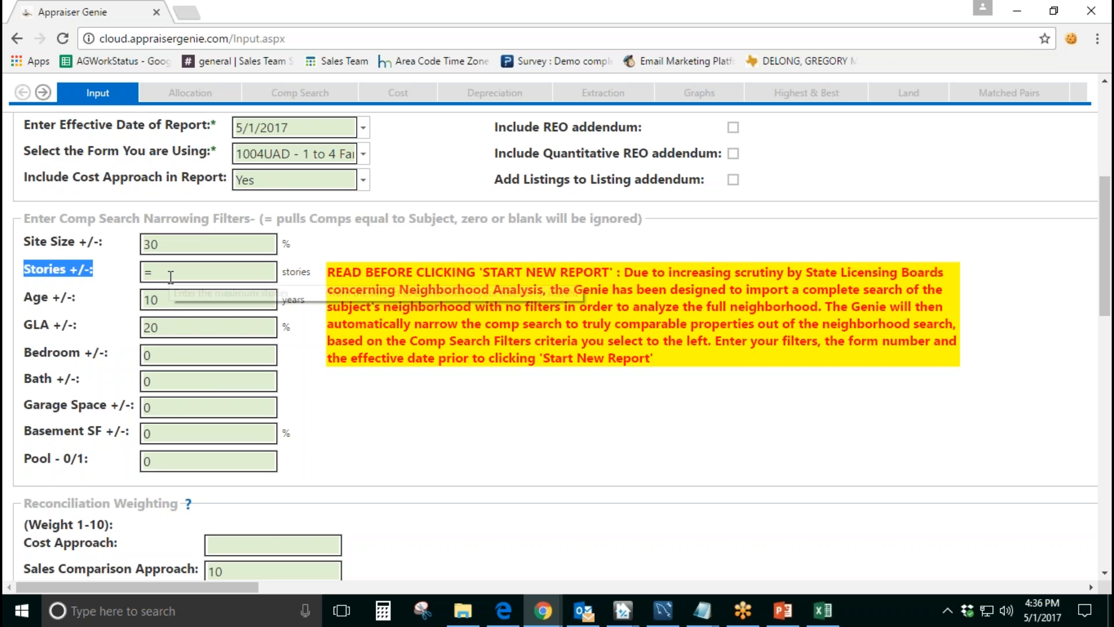
{"action": "left_click", "coordinate": [224, 278]}
{"action": "type", "text": "0"}
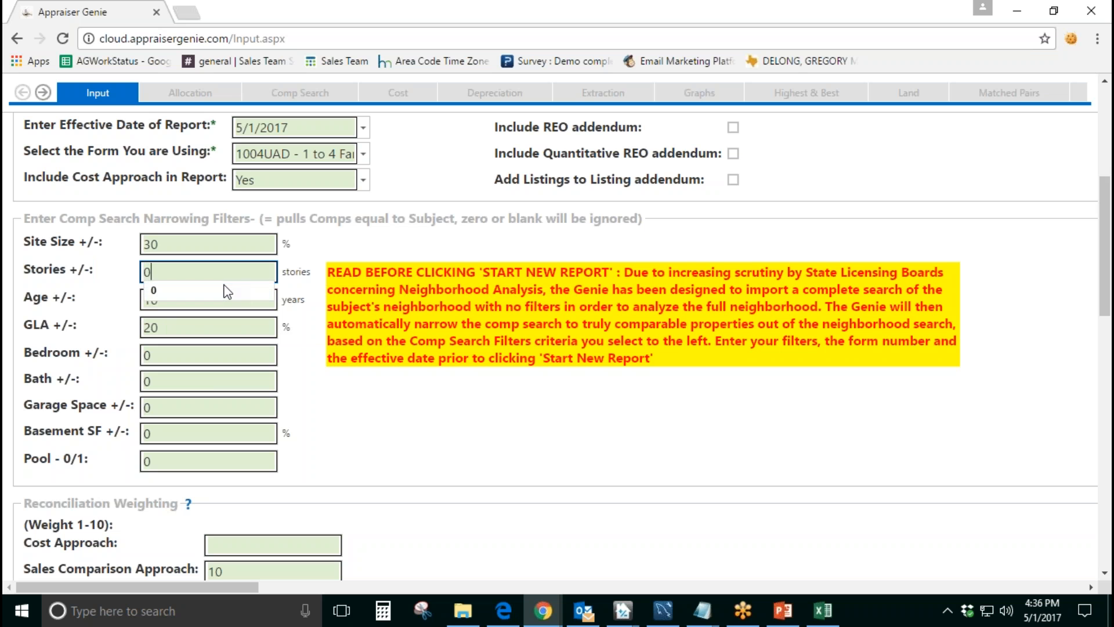
{"action": "left_click", "coordinate": [322, 333]}
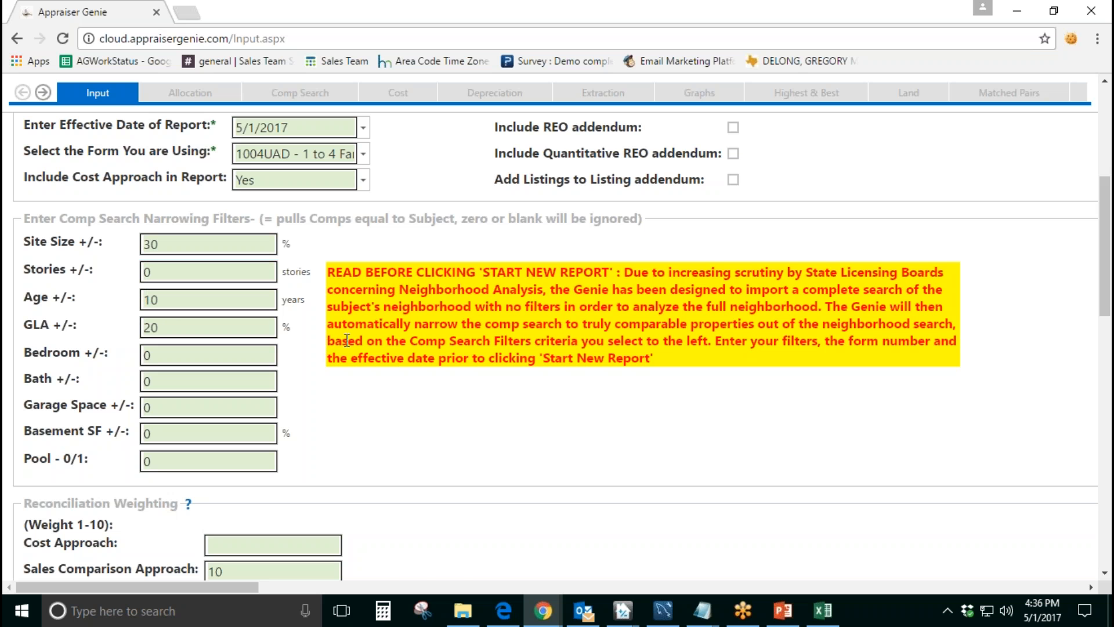
Step: Examine the Reconciliation Weighting fields for the cost, sales comparison and income approaches
{"action": "scroll", "coordinate": [342, 333], "scroll_direction": "down", "scroll_amount": 4}
{"action": "left_click_drag", "start_coordinate": [32, 258], "coordinate": [180, 259]}
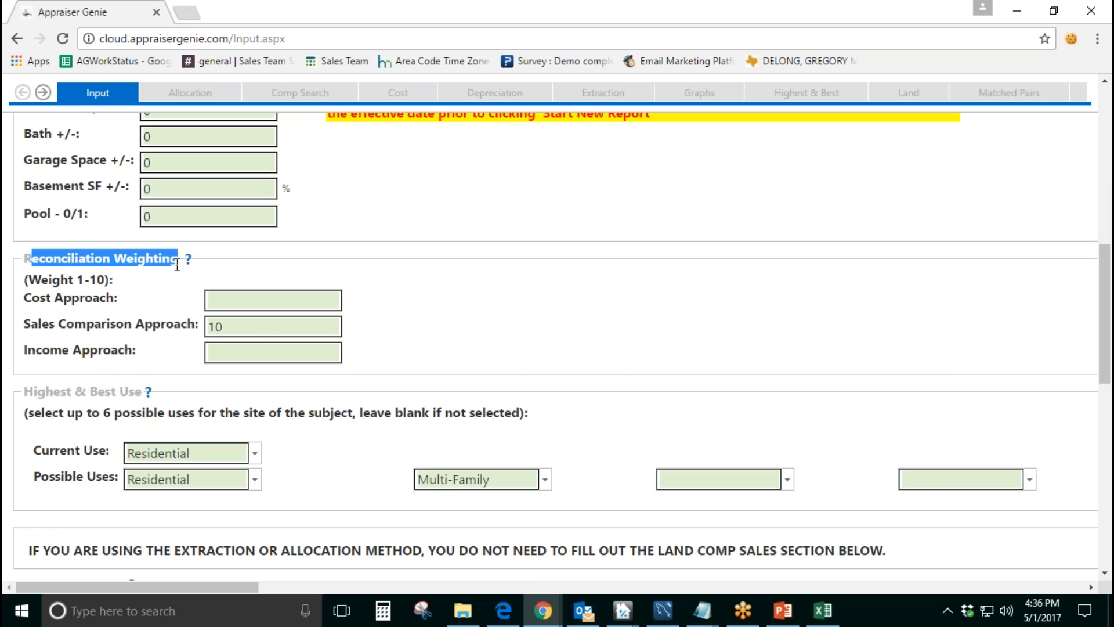
{"action": "left_click", "coordinate": [267, 328]}
{"action": "left_click_drag", "start_coordinate": [23, 327], "coordinate": [185, 329]}
{"action": "left_click", "coordinate": [245, 332]}
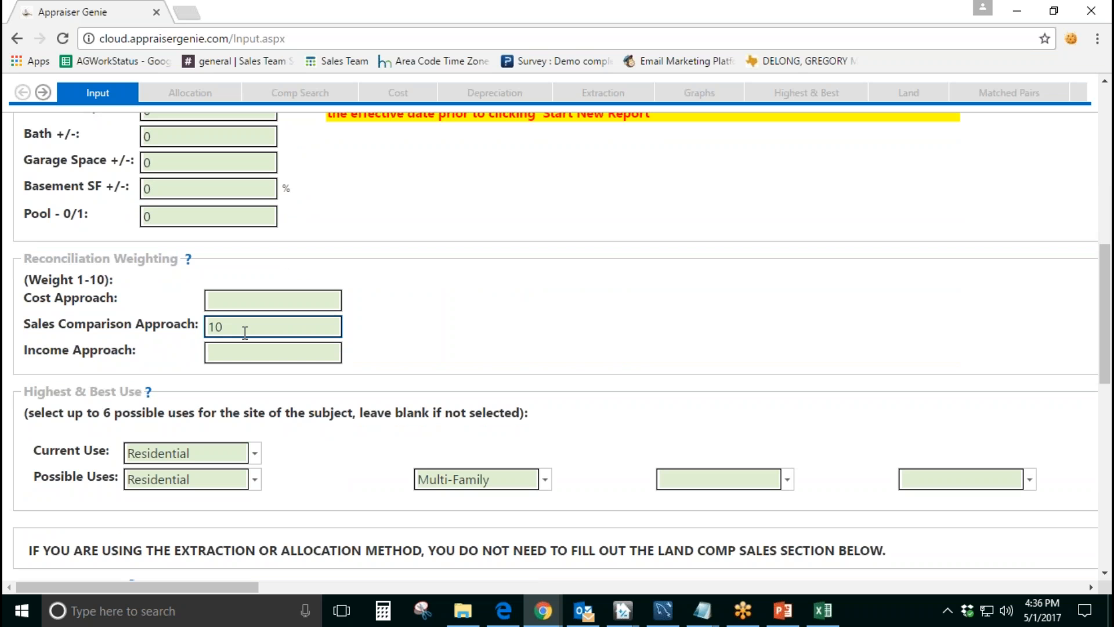
{"action": "left_click", "coordinate": [244, 353]}
{"action": "left_click", "coordinate": [247, 300]}
{"action": "left_click", "coordinate": [234, 347]}
{"action": "left_click", "coordinate": [230, 300]}
Step: Try weights of 8 for Sales Comparison and 2 for Cost, then restore Sales Comparison to 10 and clear Cost
{"action": "double_click", "coordinate": [227, 327]}
{"action": "type", "text": "8"}
{"action": "left_click", "coordinate": [226, 304]}
{"action": "type", "text": "2"}
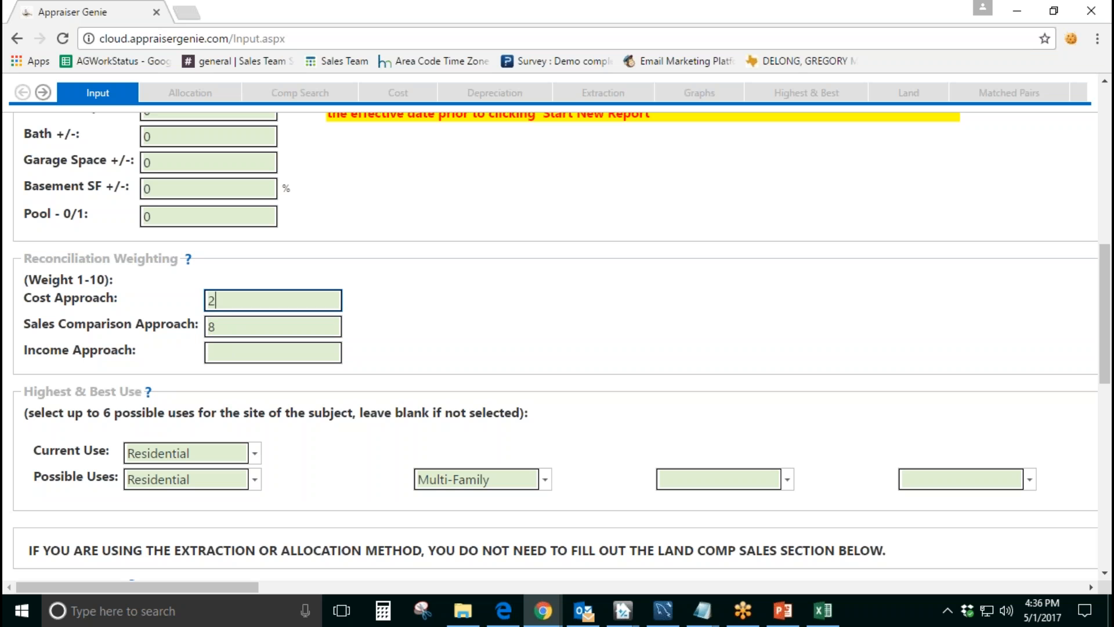
{"action": "double_click", "coordinate": [225, 306]}
{"action": "key", "text": "BackSpace"}
{"action": "key", "text": "Tab"}
{"action": "type", "text": "10"}
{"action": "key", "text": "Tab"}
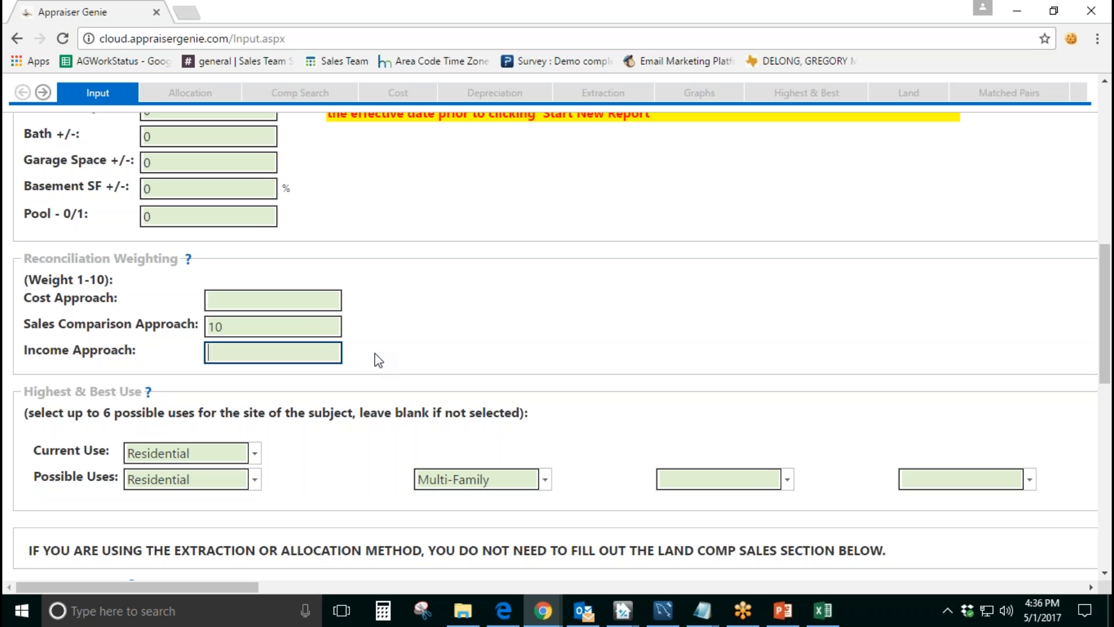
Step: Try weights of 2 and 10 for the Income Approach, clear them, and return the Sales Comparison weight to 10
{"action": "type", "text": "2"}
{"action": "key", "text": "BackSpace"}
{"action": "key", "text": "shift+Tab"}
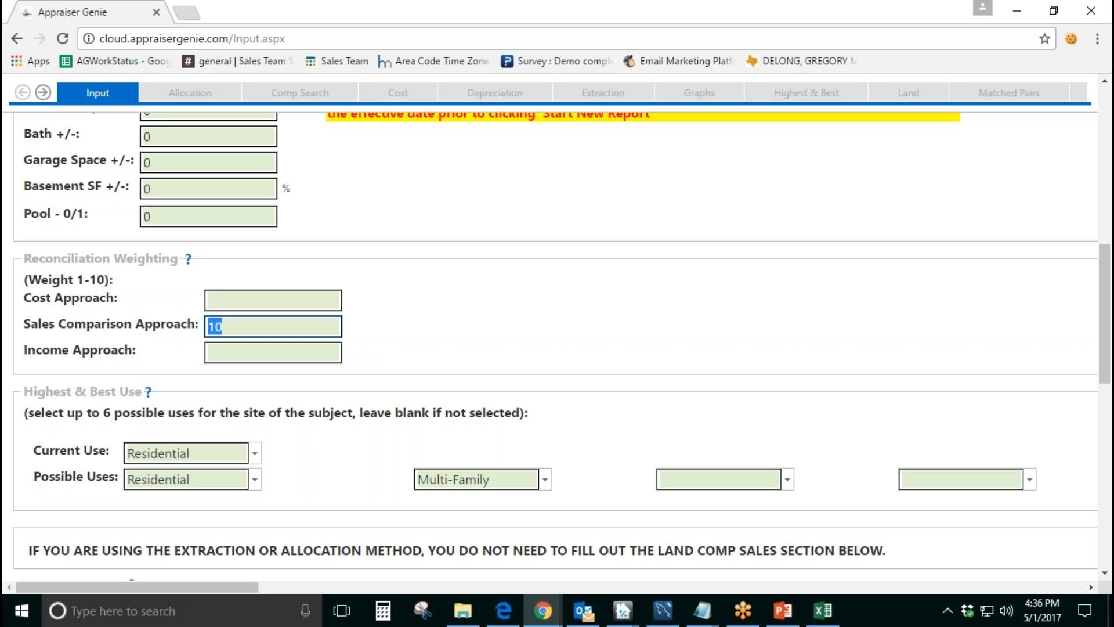
{"action": "key", "text": "BackSpace"}
{"action": "left_click", "coordinate": [335, 355]}
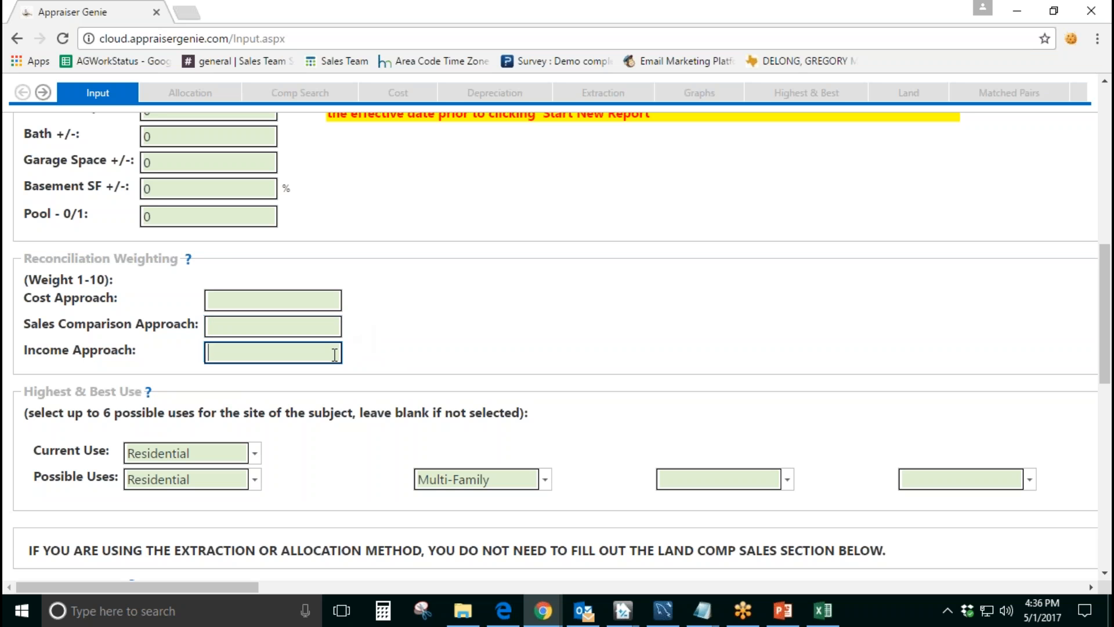
{"action": "type", "text": "10"}
{"action": "key", "text": "BackSpace"}
{"action": "key", "text": "BackSpace"}
{"action": "type", "text": "0"}
{"action": "key", "text": "BackSpace"}
{"action": "left_click", "coordinate": [330, 318]}
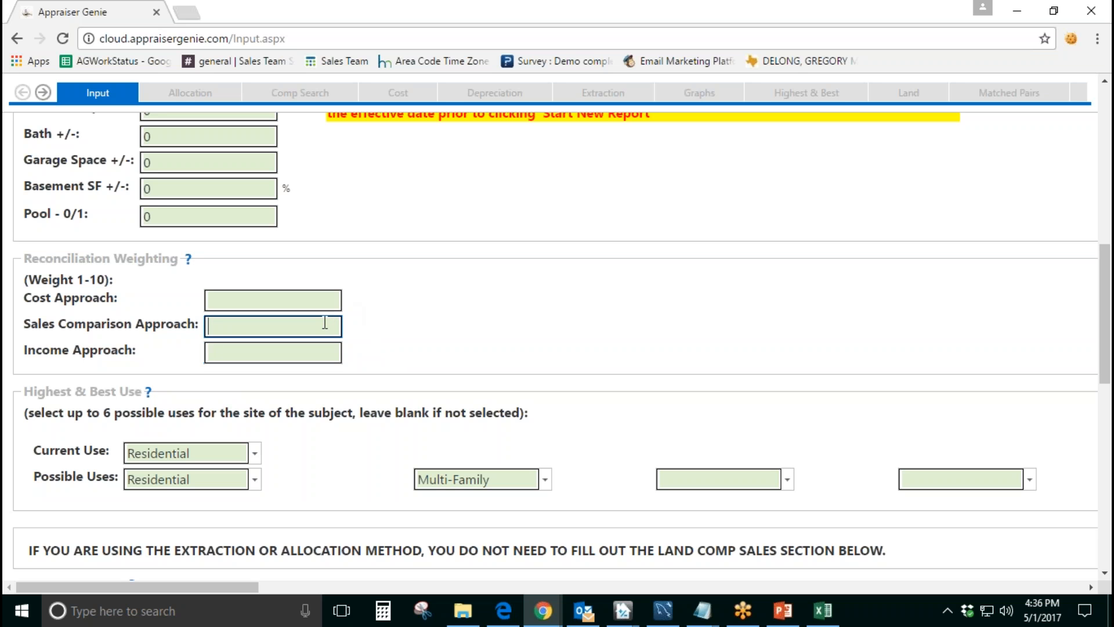
{"action": "type", "text": "10"}
Step: Remove Multi-Family from the possible uses under Highest & Best Use, leaving that entry blank
{"action": "scroll", "coordinate": [330, 318], "scroll_direction": "down", "scroll_amount": 3}
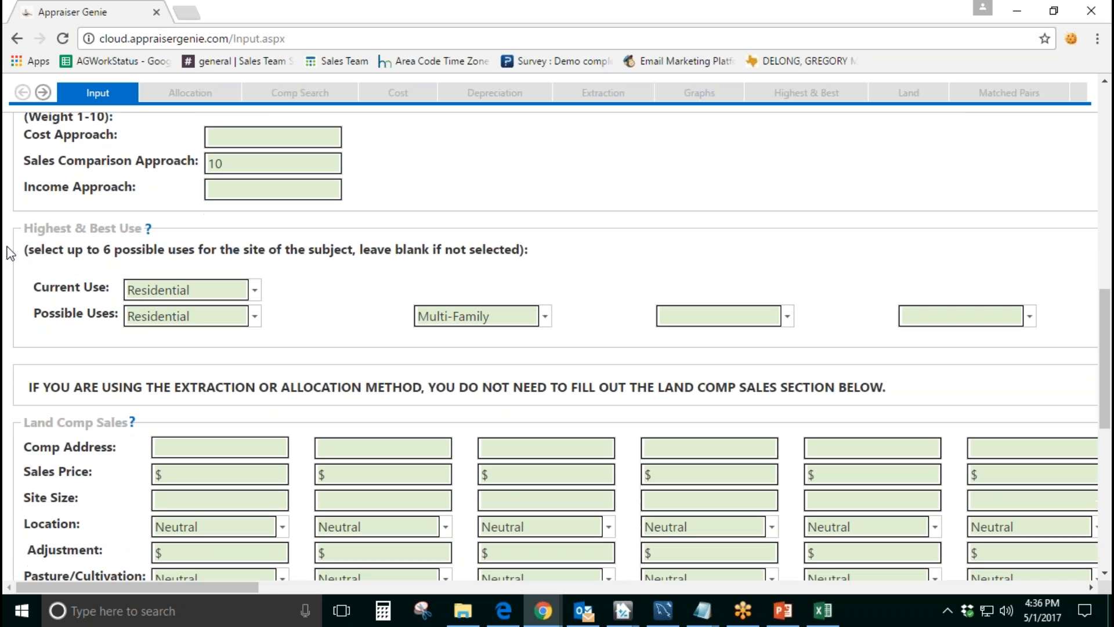
{"action": "left_click_drag", "start_coordinate": [22, 232], "coordinate": [139, 234]}
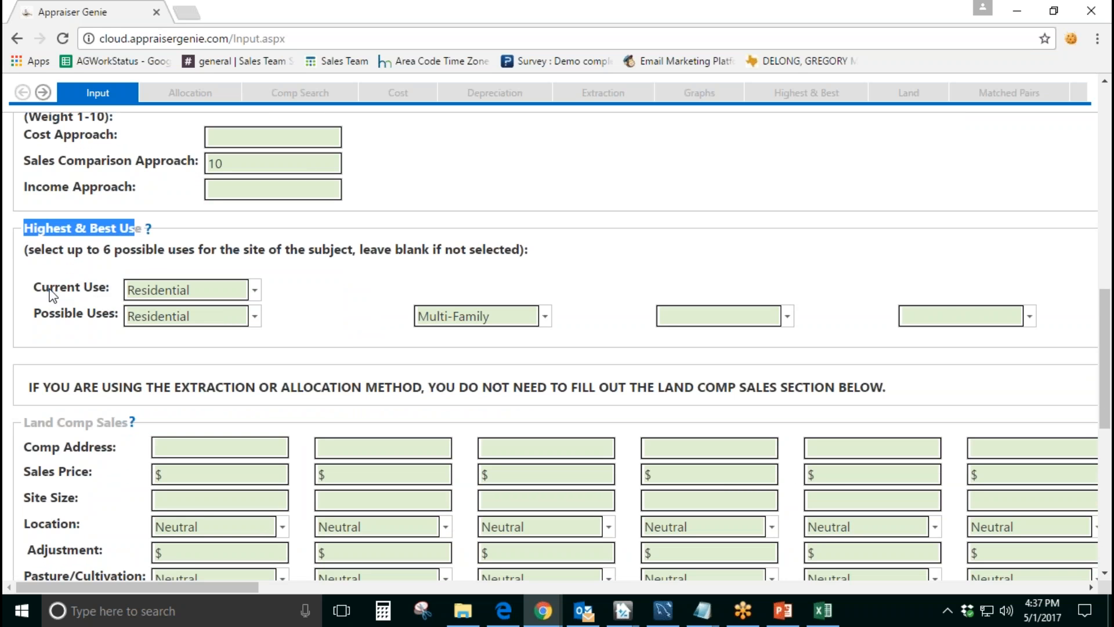
{"action": "left_click_drag", "start_coordinate": [49, 289], "coordinate": [109, 289]}
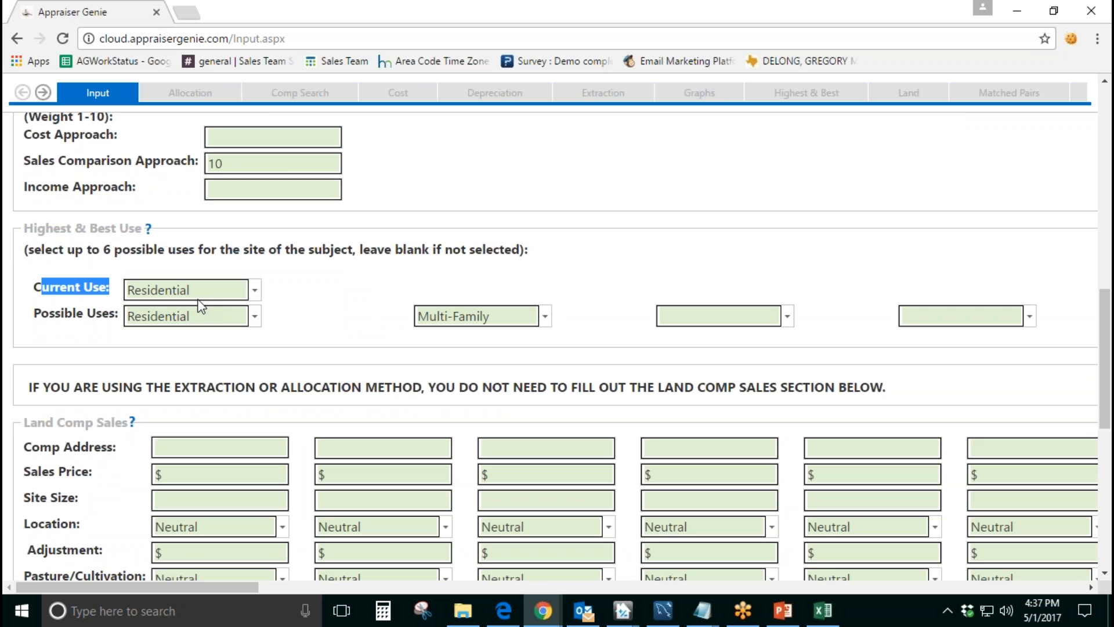
{"action": "left_click_drag", "start_coordinate": [40, 314], "coordinate": [103, 314]}
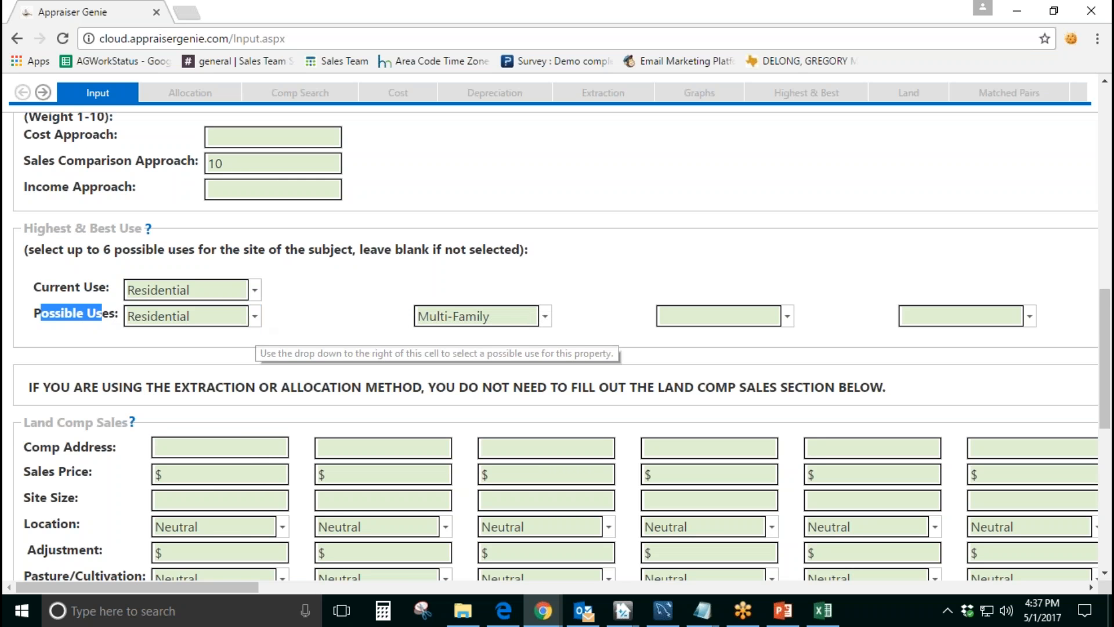
{"action": "left_click", "coordinate": [509, 319]}
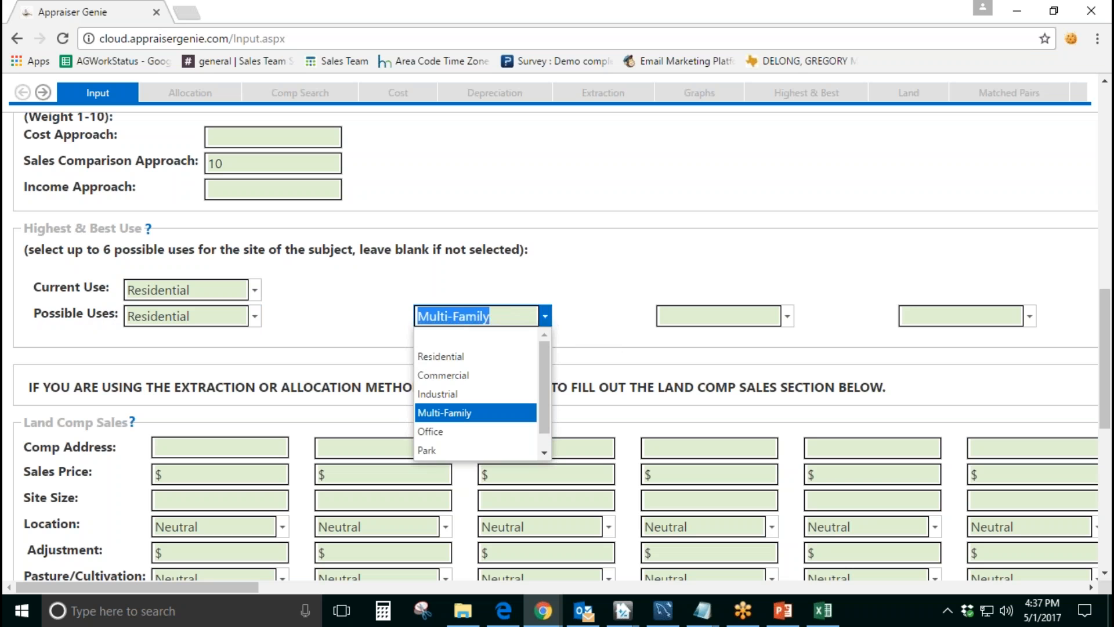
{"action": "left_click", "coordinate": [424, 338]}
{"action": "left_click", "coordinate": [910, 108]}
{"action": "left_click", "coordinate": [706, 251]}
Step: Open the Land Comp Sales help note, read it and close it
{"action": "scroll", "coordinate": [706, 250], "scroll_direction": "down", "scroll_amount": 4}
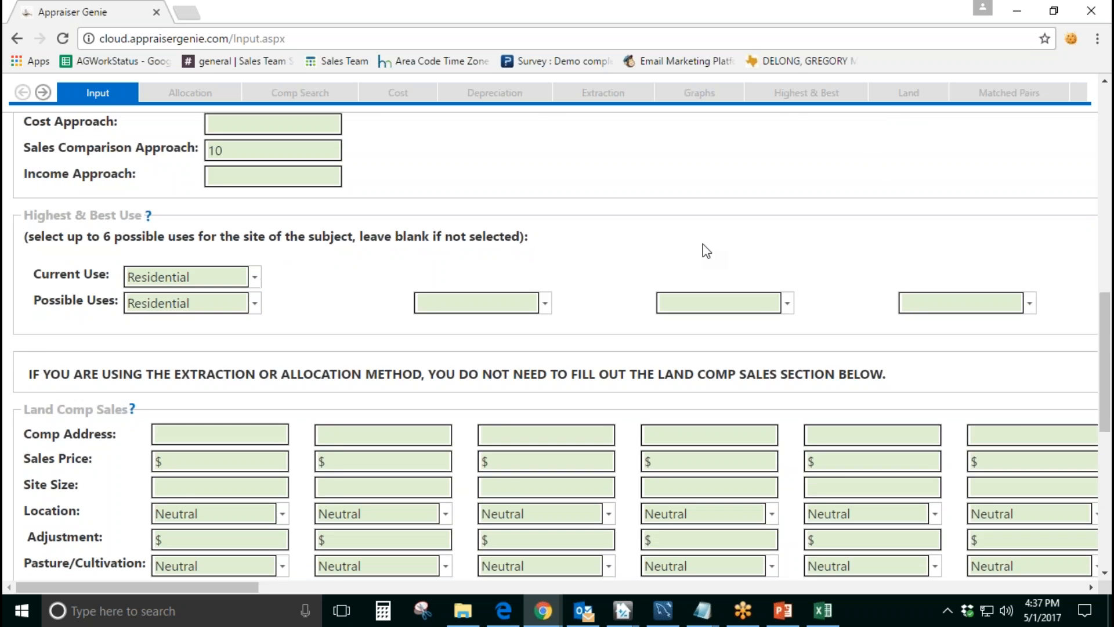
{"action": "left_click_drag", "start_coordinate": [30, 179], "coordinate": [128, 180]}
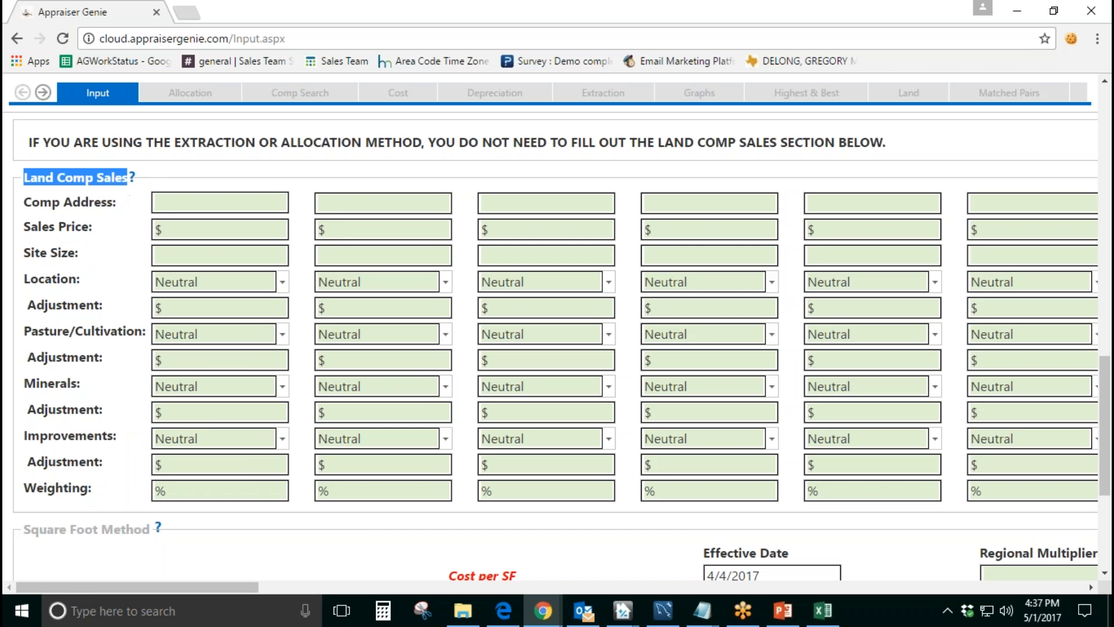
{"action": "left_click", "coordinate": [133, 185]}
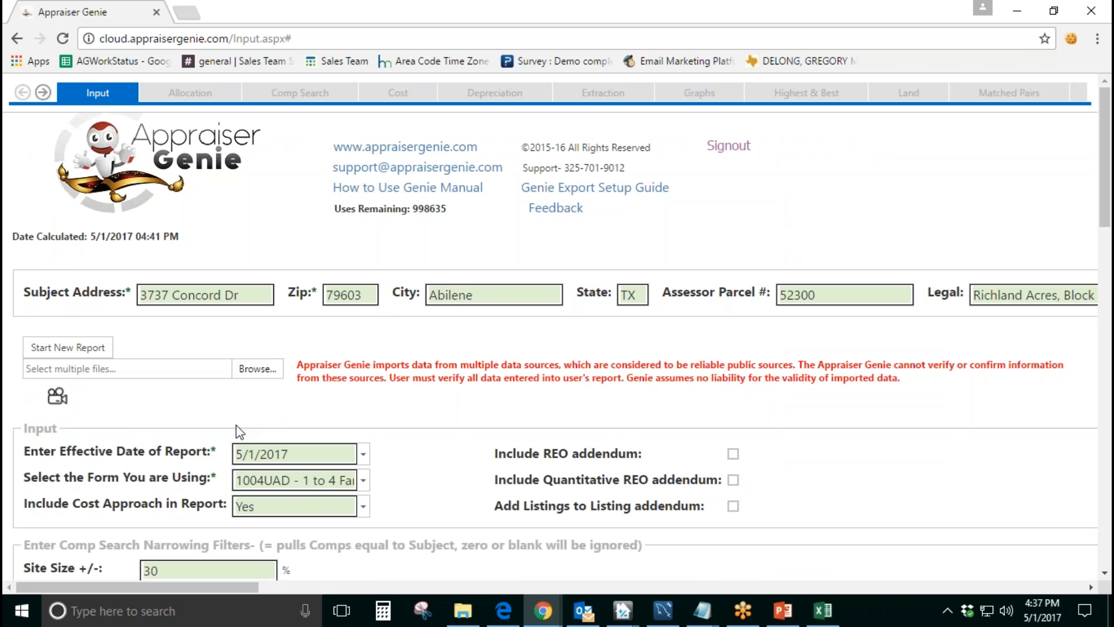
{"action": "scroll", "coordinate": [557, 348], "scroll_direction": "down", "scroll_amount": 8}
{"action": "scroll", "coordinate": [232, 425], "scroll_direction": "down", "scroll_amount": 6}
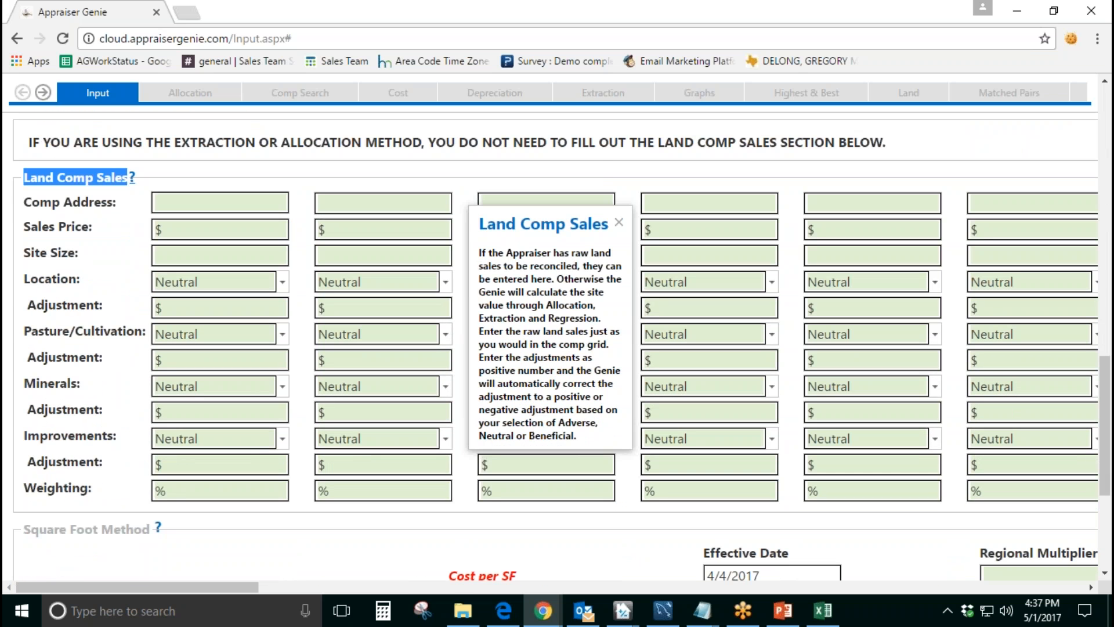
{"action": "left_click_drag", "start_coordinate": [517, 222], "coordinate": [478, 162]}
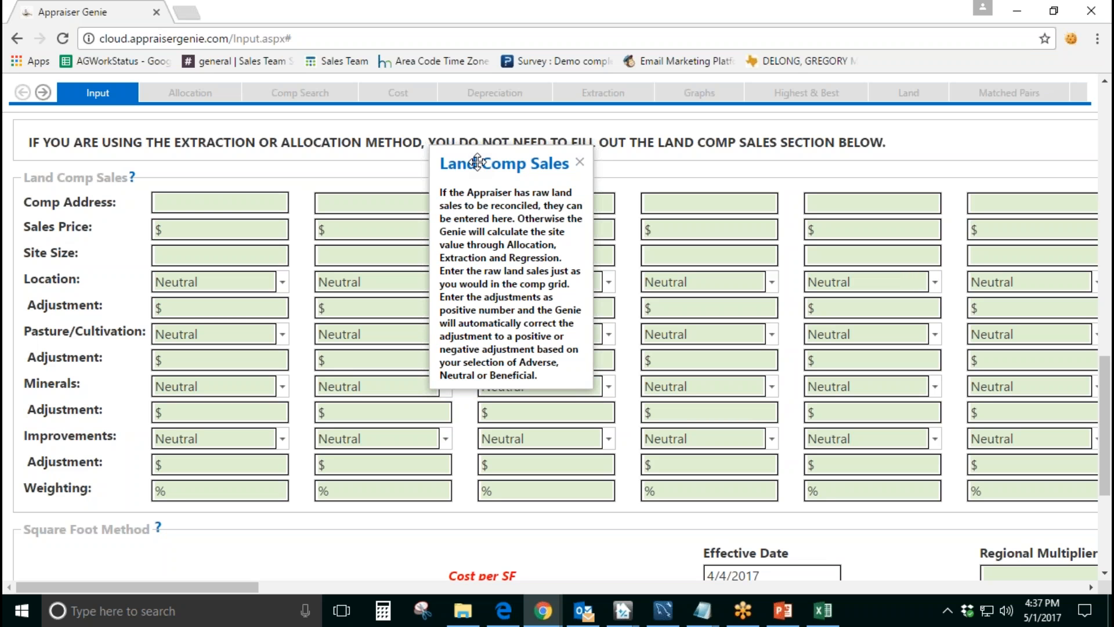
{"action": "left_click", "coordinate": [580, 162]}
Step: Examine the first land comp's entry fields from Comp Address through Weighting
{"action": "left_click", "coordinate": [211, 204]}
{"action": "key", "text": "Tab"}
{"action": "key", "text": "Tab"}
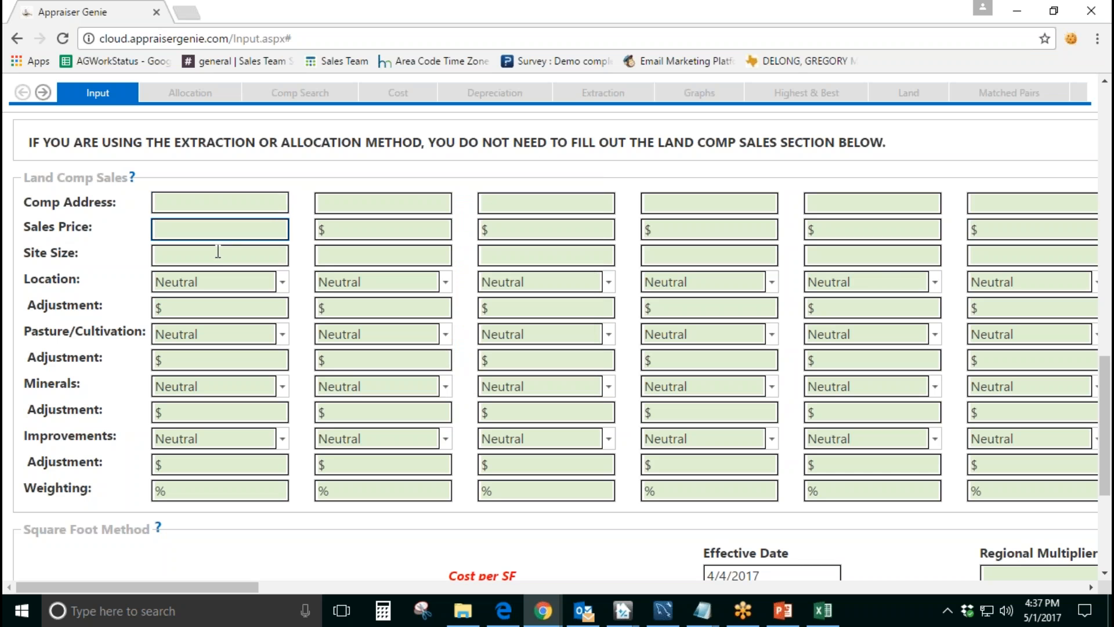
{"action": "left_click", "coordinate": [260, 489]}
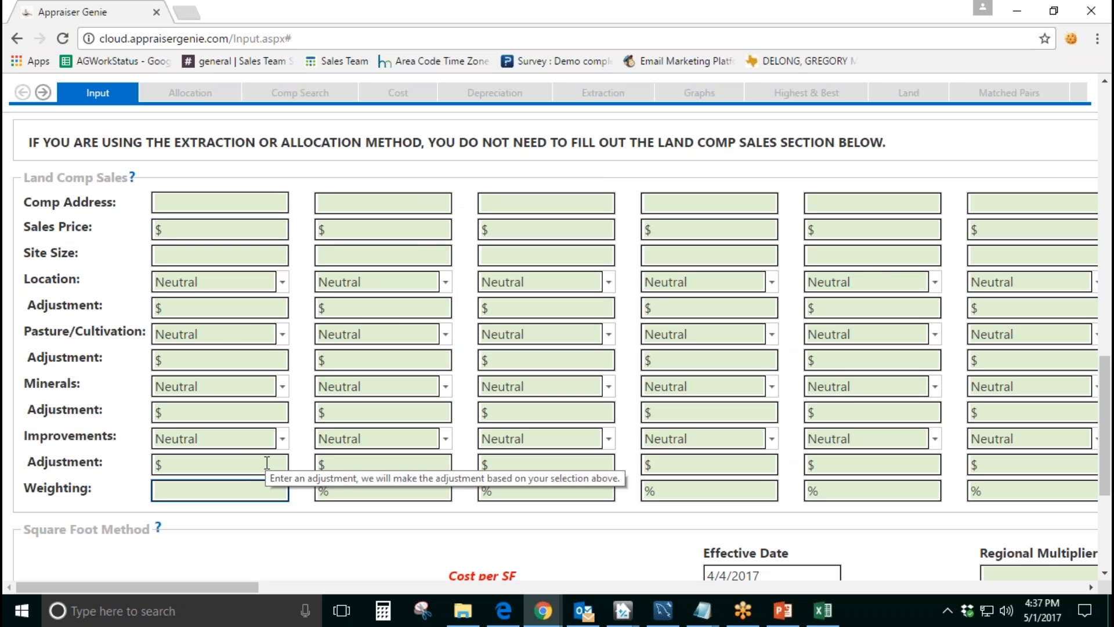
{"action": "left_click", "coordinate": [297, 450]}
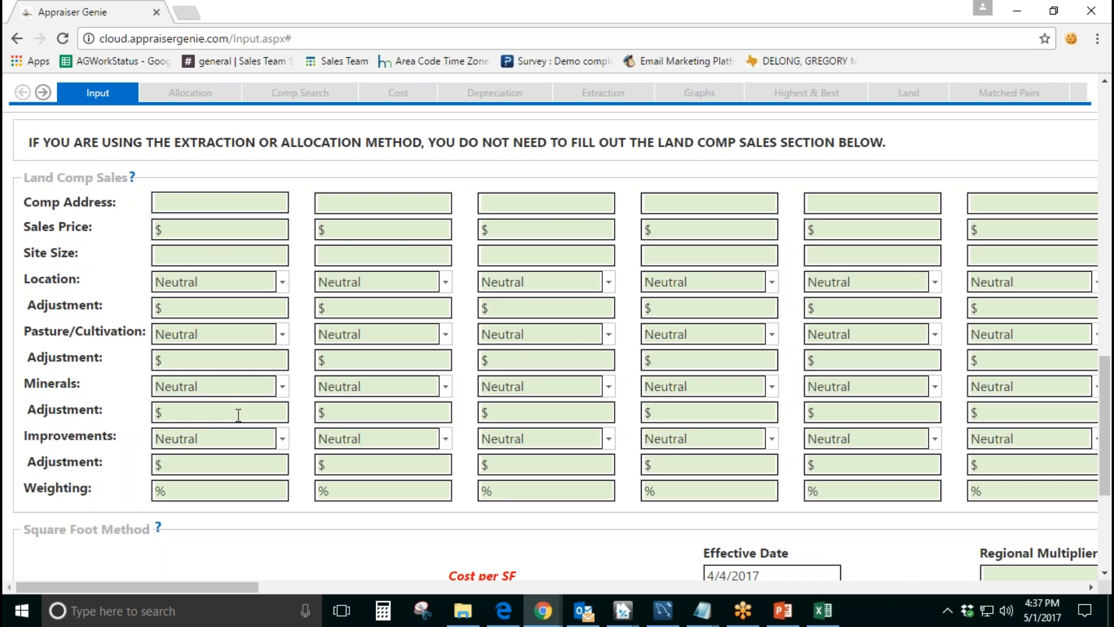
Step: Examine the Square Foot Method section, covering the Cost per SF entries, Quality rating and Heating/Cooling and Energy descriptions
{"action": "scroll", "coordinate": [238, 414], "scroll_direction": "down", "scroll_amount": 4}
{"action": "left_click_drag", "start_coordinate": [23, 272], "coordinate": [134, 274]}
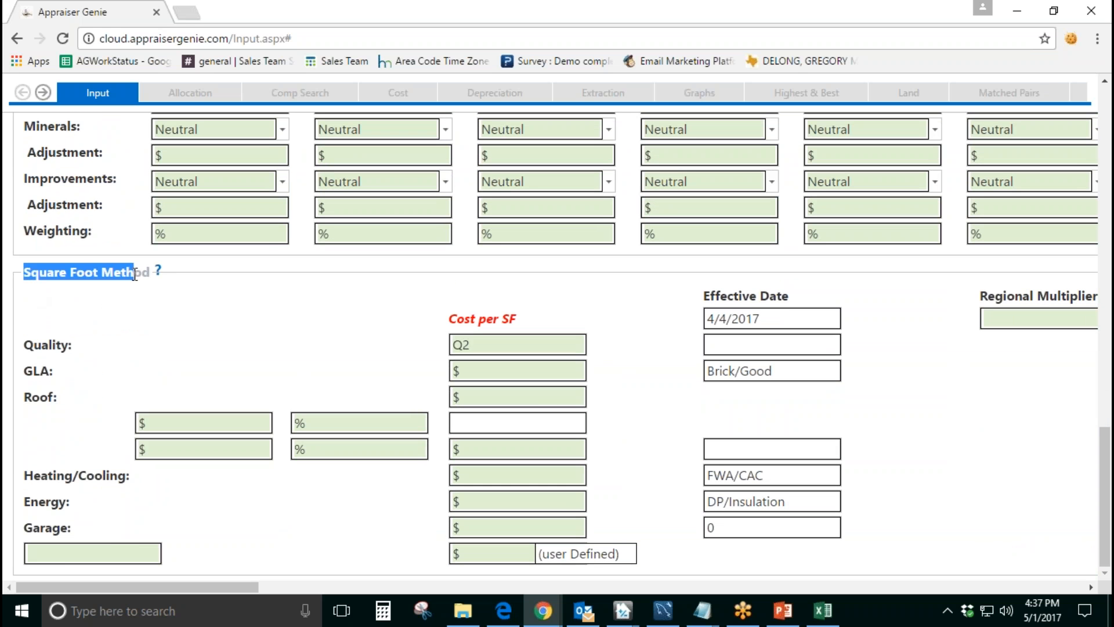
{"action": "left_click", "coordinate": [481, 372]}
{"action": "left_click", "coordinate": [485, 396]}
{"action": "left_click", "coordinate": [489, 448]}
{"action": "left_click", "coordinate": [490, 475]}
{"action": "left_click", "coordinate": [490, 501]}
{"action": "left_click", "coordinate": [491, 527]}
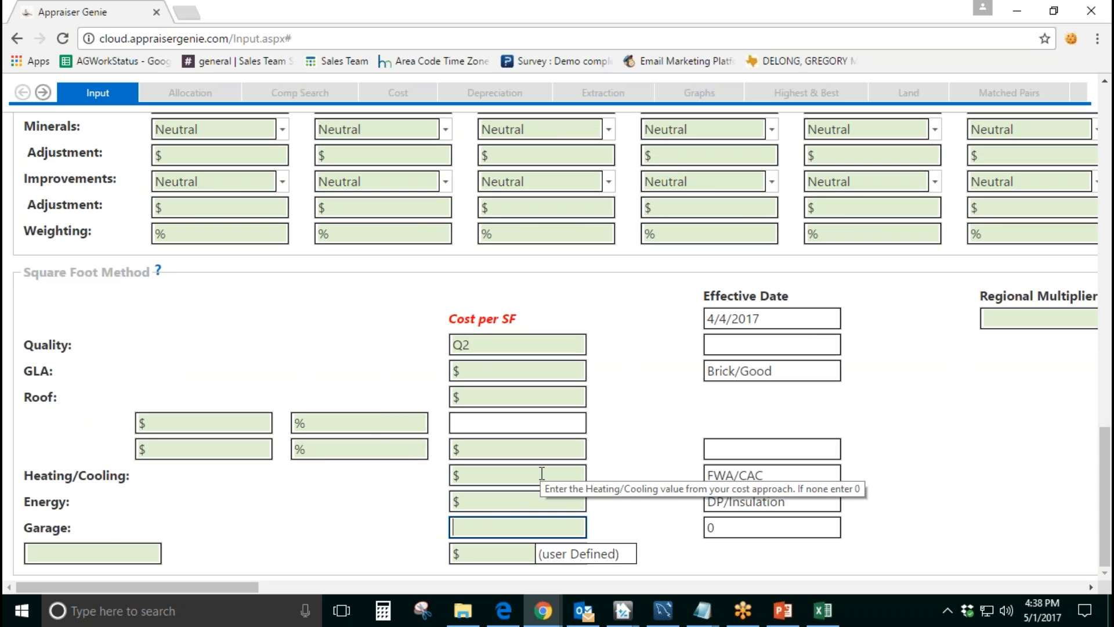
{"action": "left_click", "coordinate": [560, 320]}
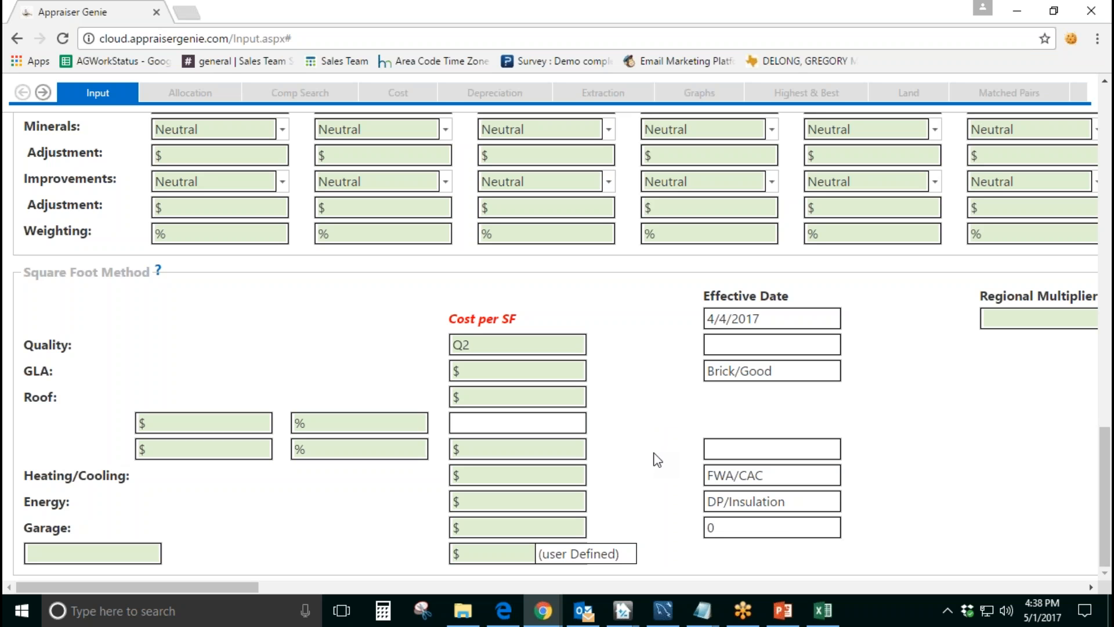
{"action": "left_click_drag", "start_coordinate": [808, 502], "coordinate": [694, 465]}
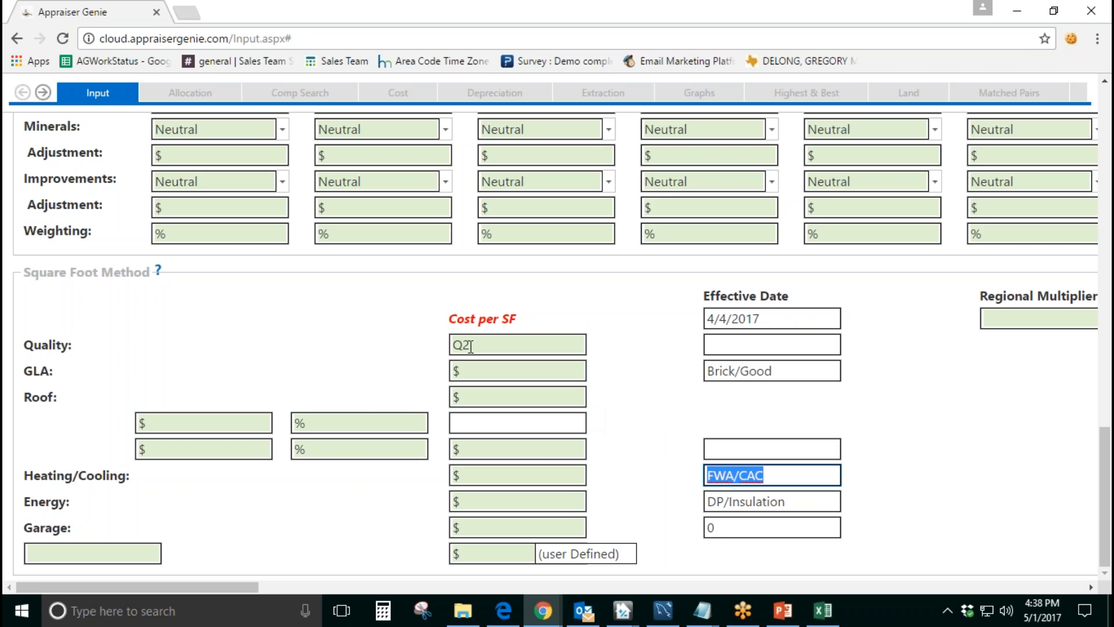
{"action": "left_click_drag", "start_coordinate": [472, 350], "coordinate": [442, 346]}
{"action": "left_click", "coordinate": [613, 380]}
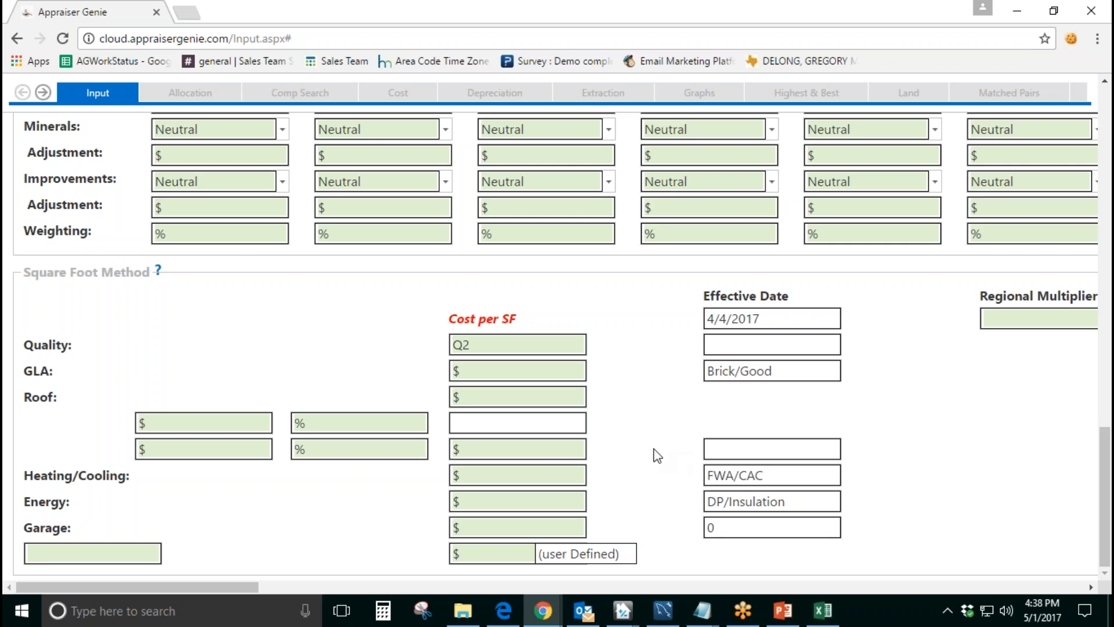
Step: Browse for the report's MLS data file and select the subject property's CSV in the WebinarStuff folder
{"action": "scroll", "coordinate": [642, 442], "scroll_direction": "up", "scroll_amount": 10}
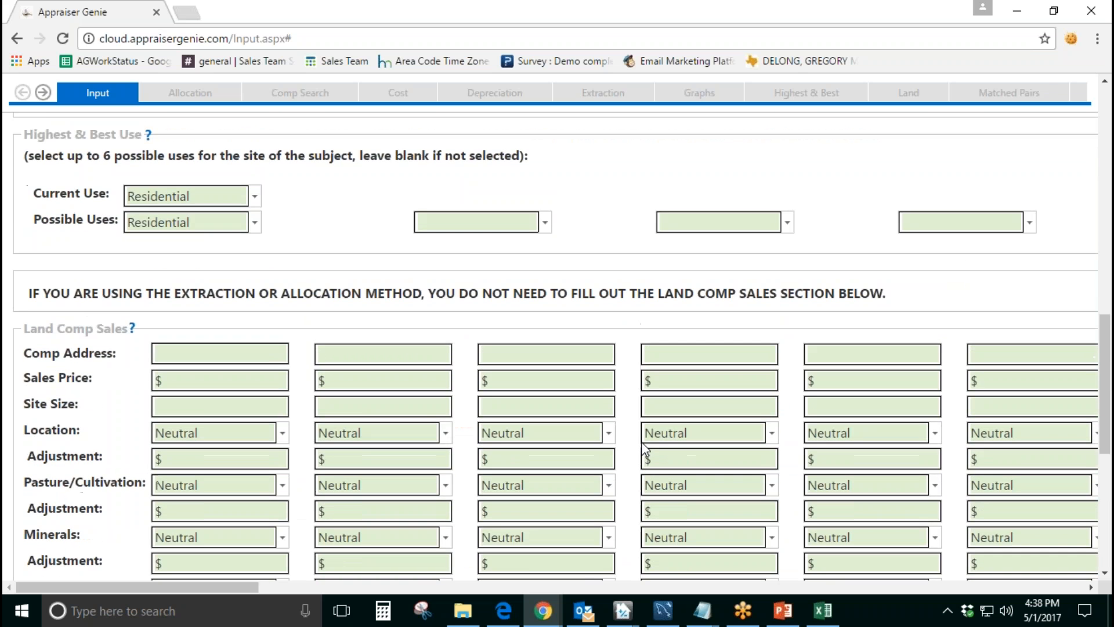
{"action": "scroll", "coordinate": [642, 442], "scroll_direction": "up", "scroll_amount": 8}
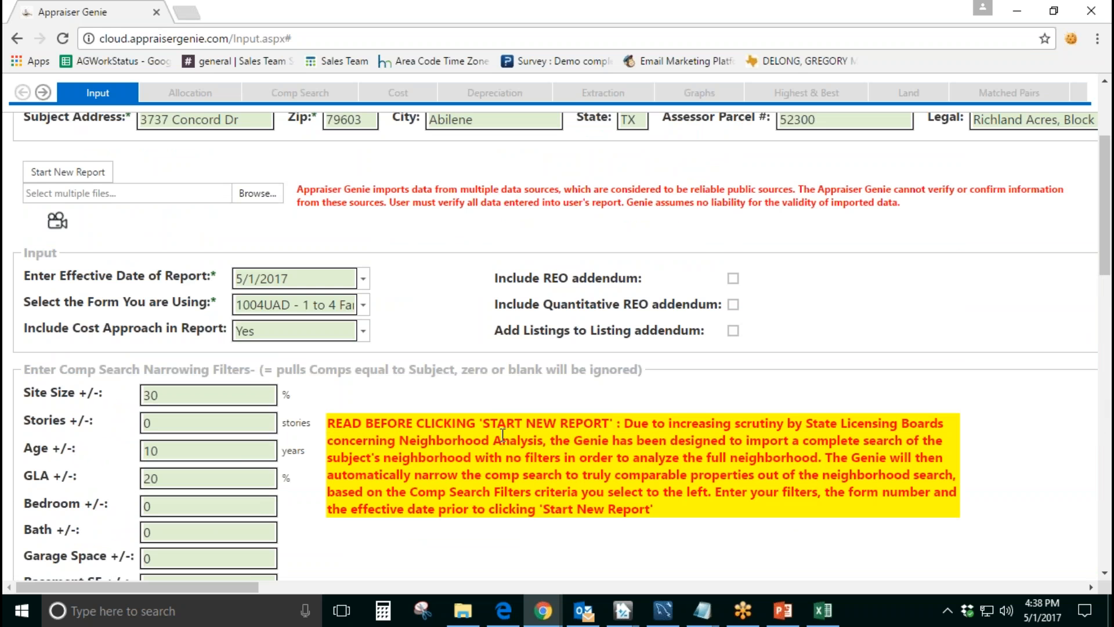
{"action": "scroll", "coordinate": [499, 435], "scroll_direction": "up", "scroll_amount": 3}
{"action": "scroll", "coordinate": [476, 435], "scroll_direction": "up", "scroll_amount": 1}
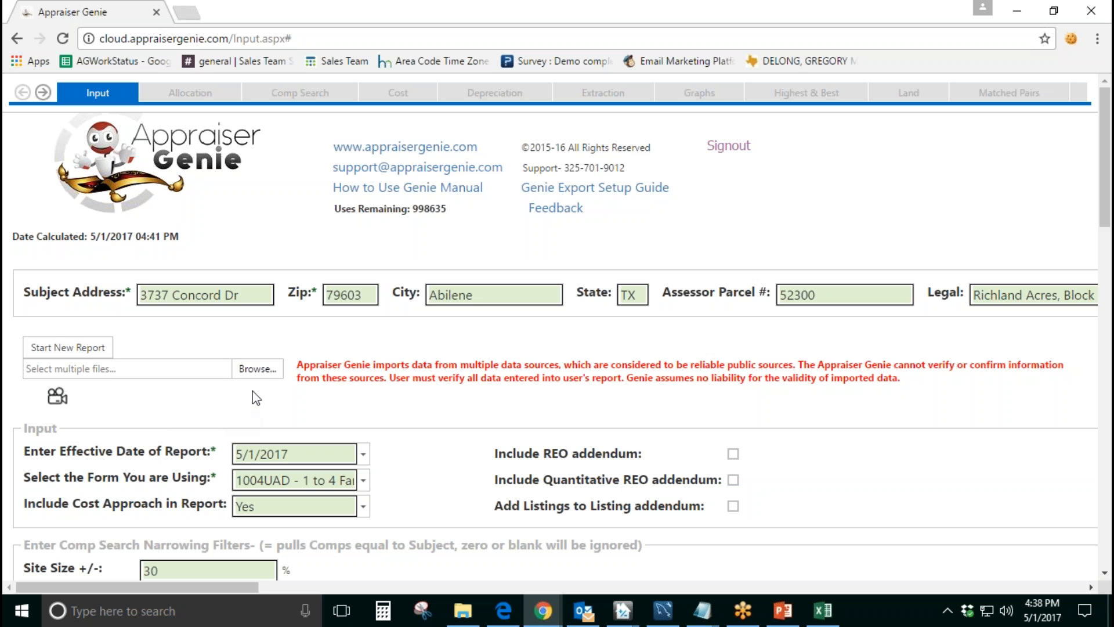
{"action": "left_click", "coordinate": [261, 376]}
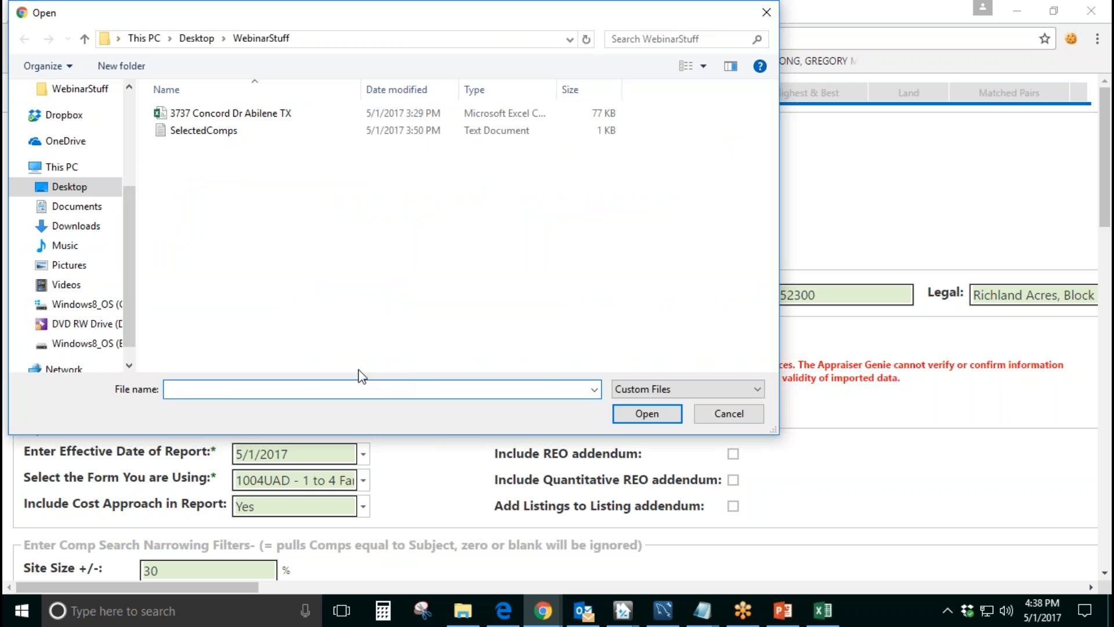
{"action": "left_click", "coordinate": [286, 120]}
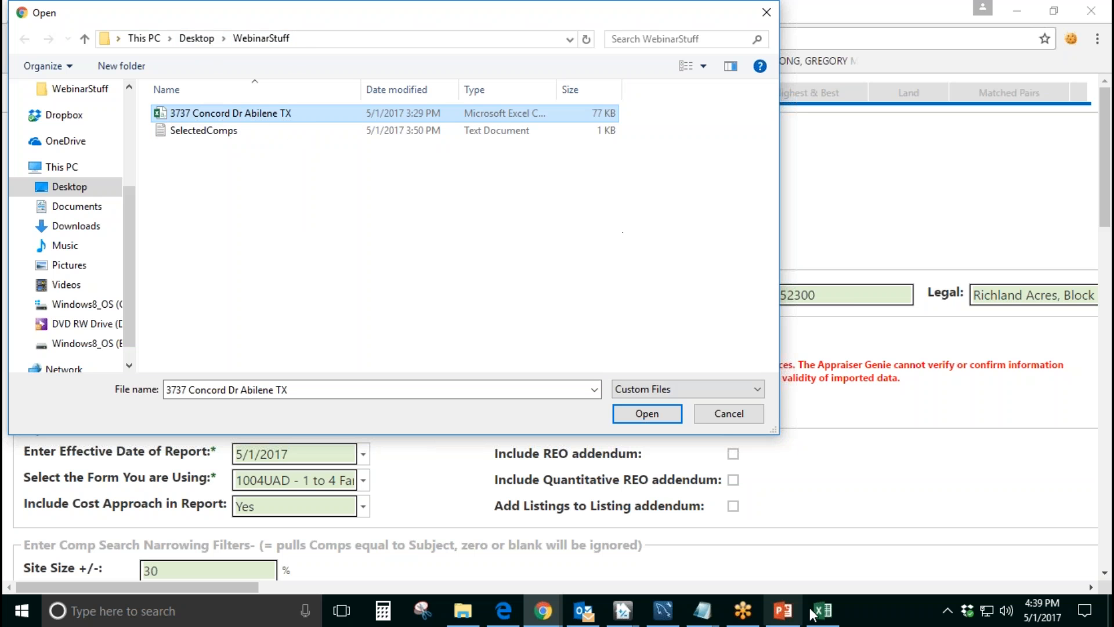
Step: Switch to the CSV in Excel, examine its header columns from Status through Street Number, and minimize the workbook
{"action": "scroll", "coordinate": [414, 368], "scroll_direction": "down", "scroll_amount": 15}
{"action": "scroll", "coordinate": [414, 368], "scroll_direction": "down", "scroll_amount": 5}
{"action": "scroll", "coordinate": [414, 368], "scroll_direction": "up", "scroll_amount": 20}
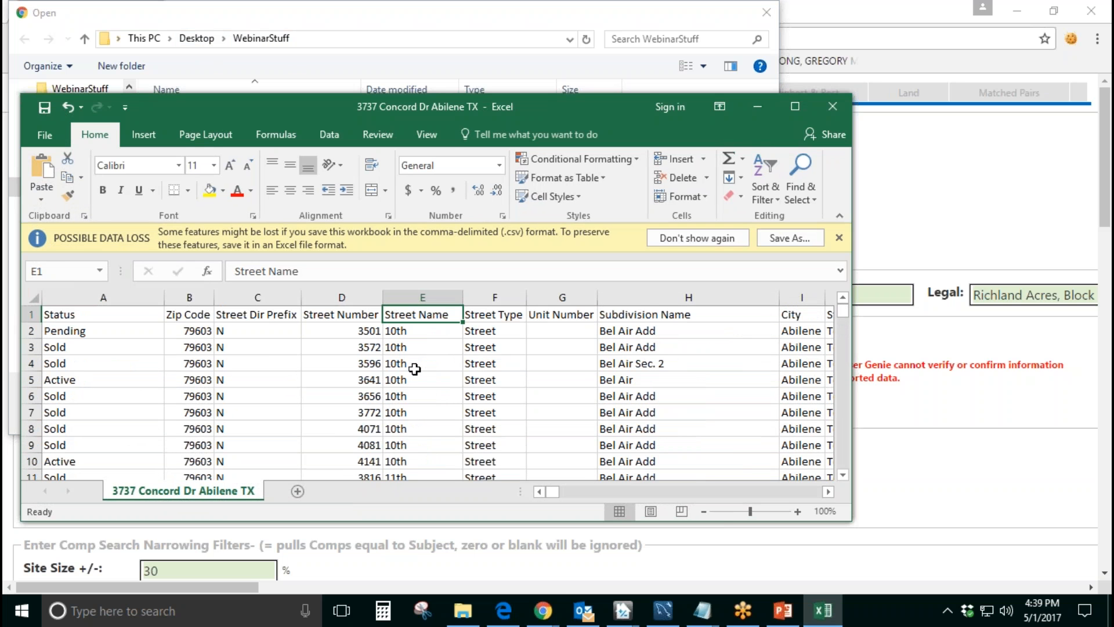
{"action": "left_click", "coordinate": [115, 314]}
{"action": "left_click", "coordinate": [187, 314]}
{"action": "left_click", "coordinate": [259, 314]}
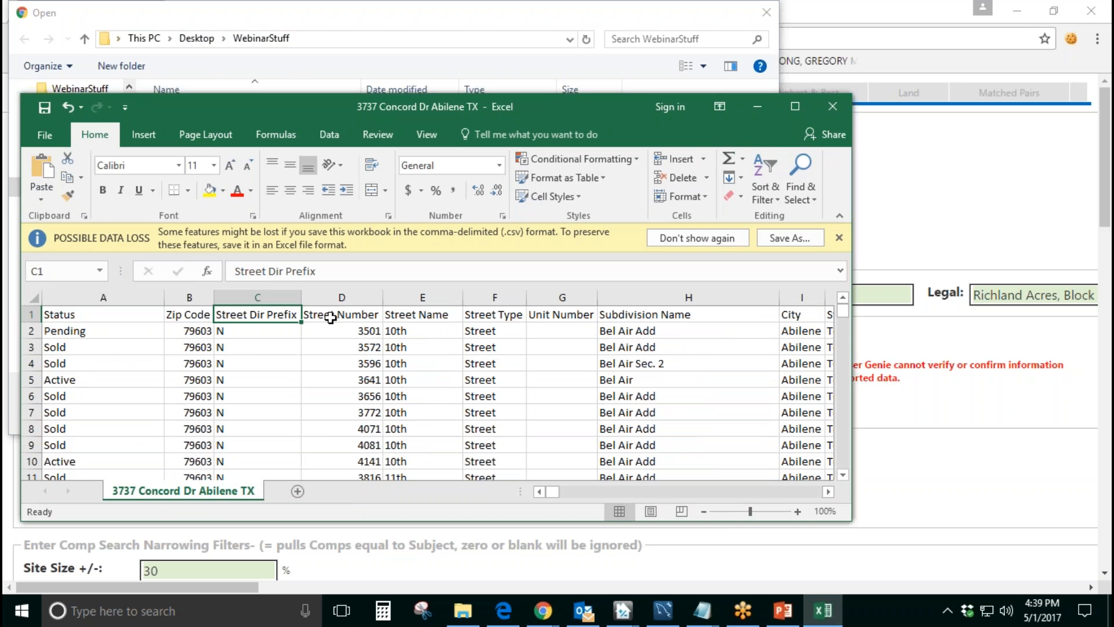
{"action": "left_click", "coordinate": [331, 318]}
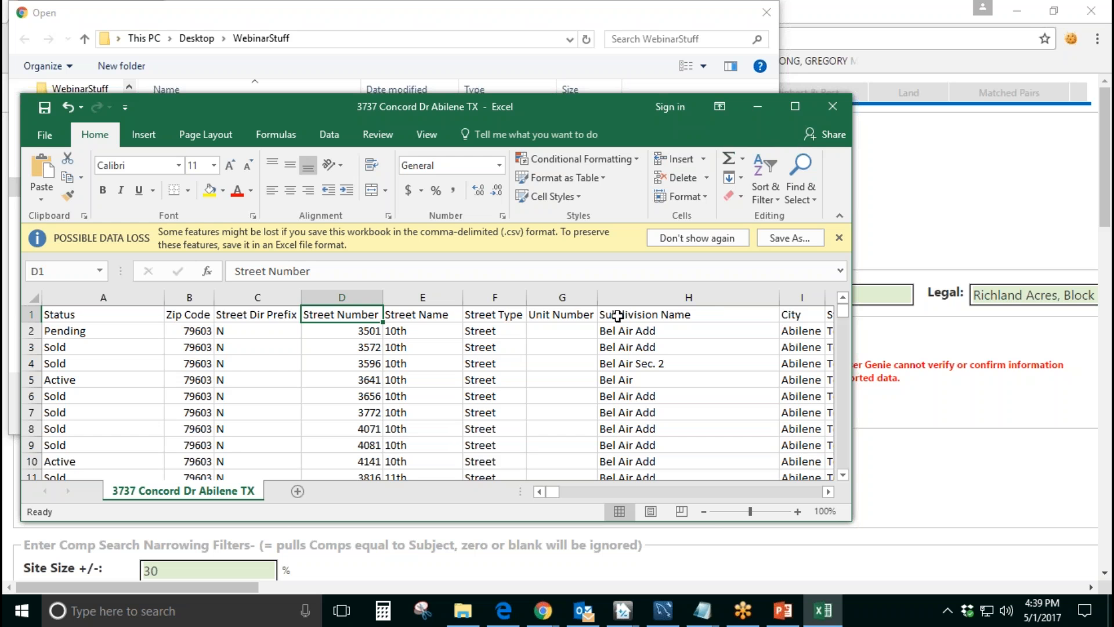
{"action": "left_click", "coordinate": [743, 108]}
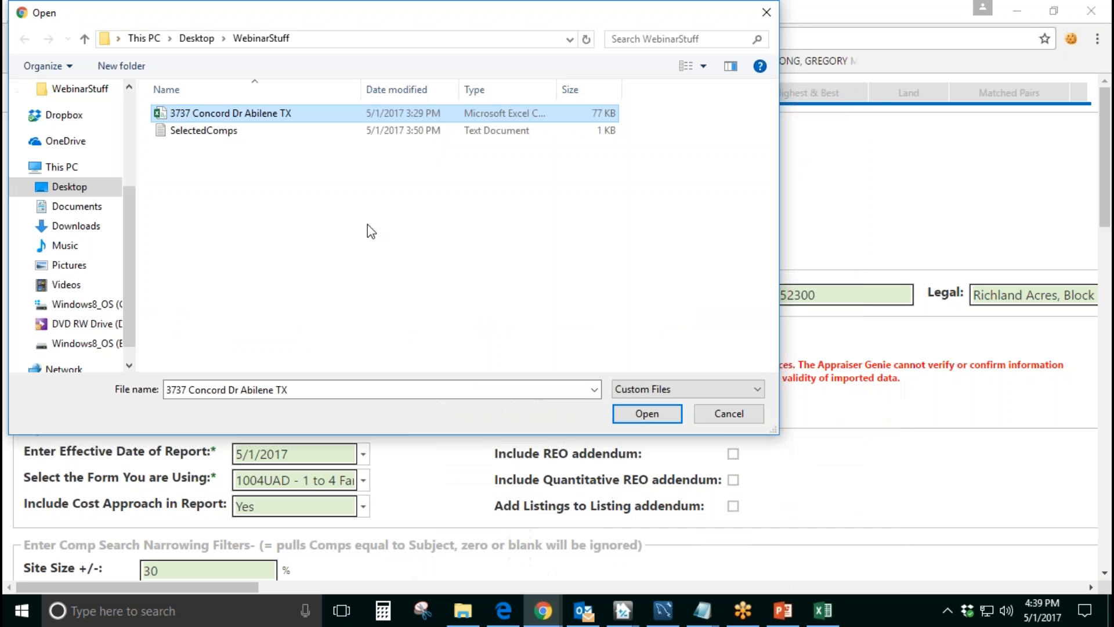
Step: Attach the subject property's CSV file from the WebinarStuff folder to the report
{"action": "left_click", "coordinate": [295, 119]}
{"action": "left_click", "coordinate": [308, 148]}
{"action": "left_click", "coordinate": [311, 115]}
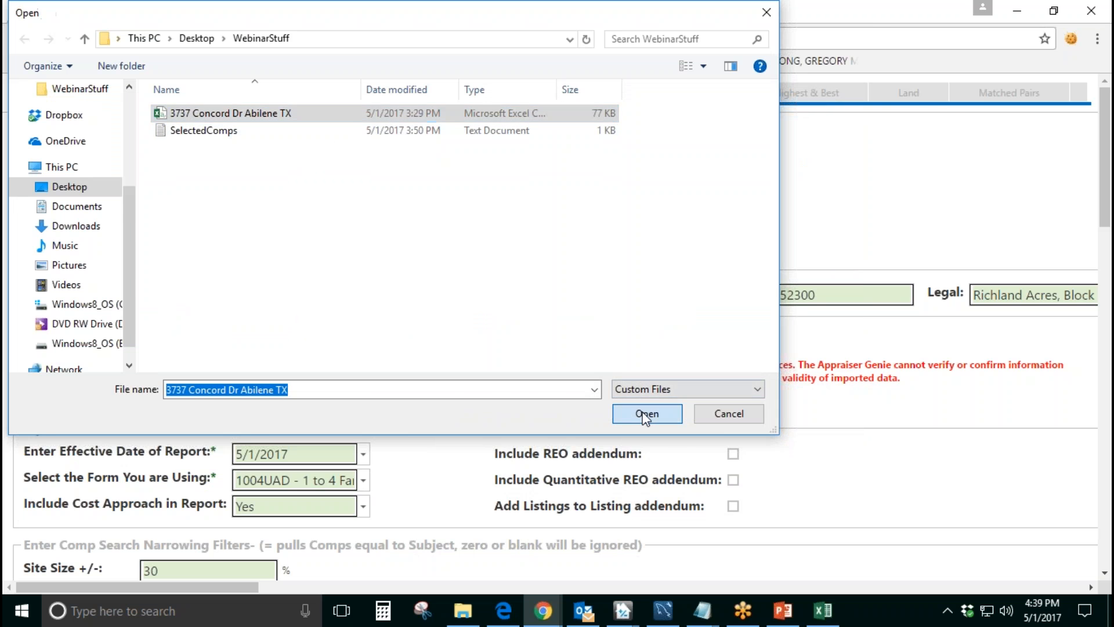
{"action": "left_click", "coordinate": [646, 413]}
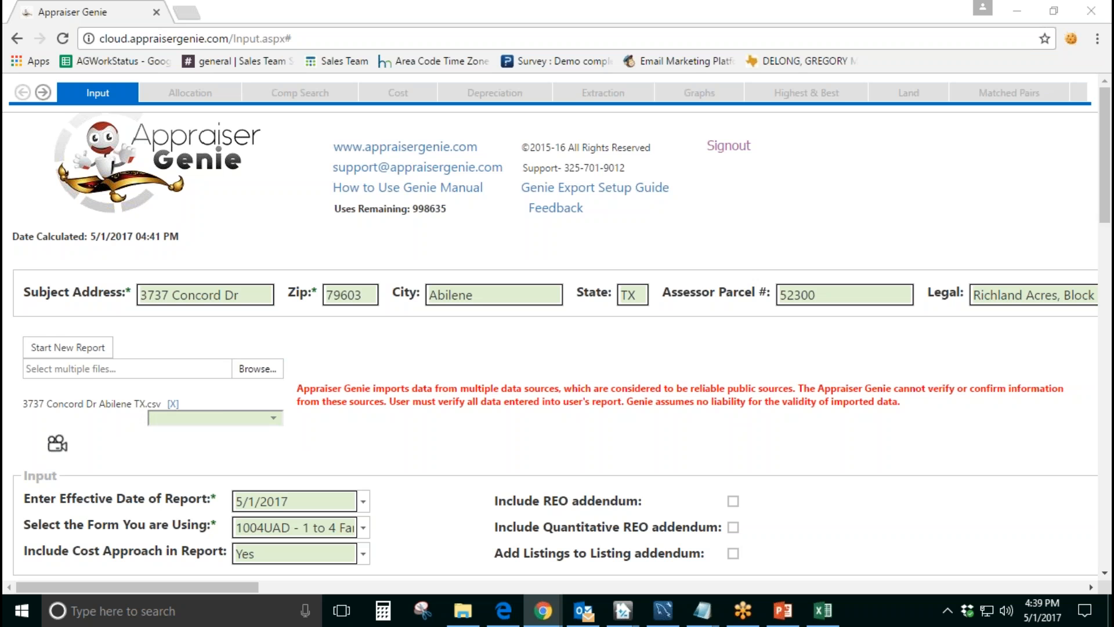
Step: Attach the same CSV file a second time as another data source
{"action": "left_click", "coordinate": [258, 369]}
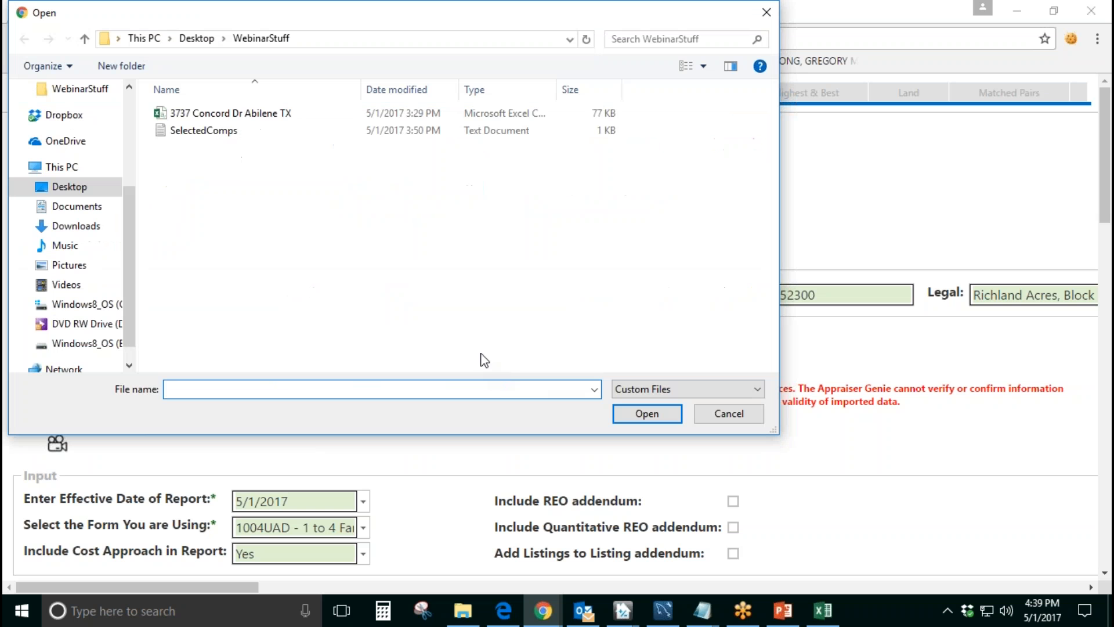
{"action": "left_click", "coordinate": [281, 118]}
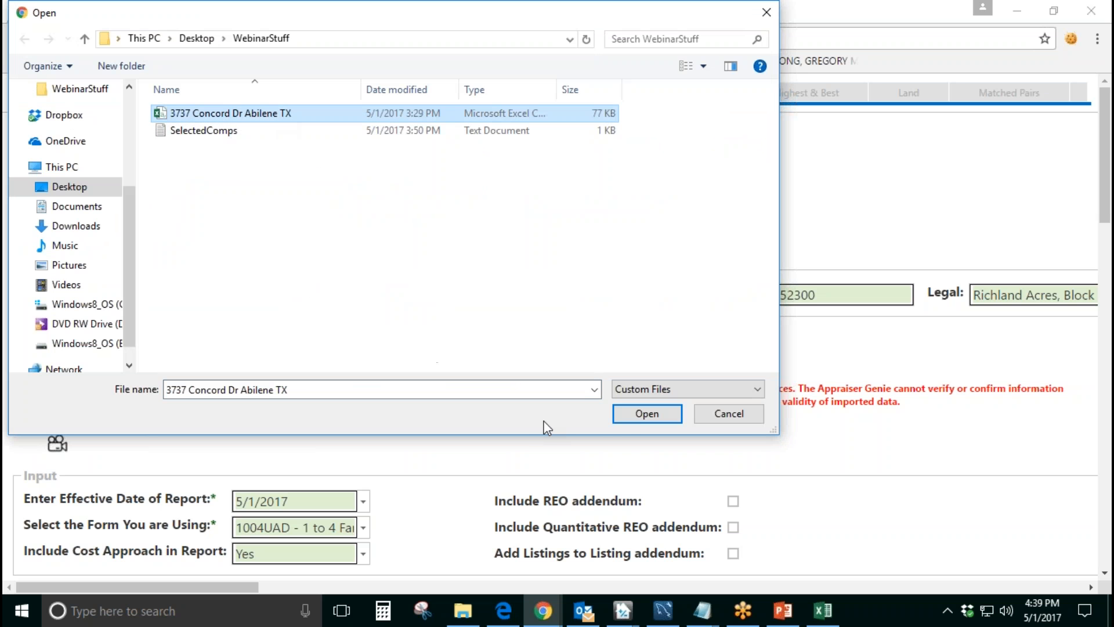
{"action": "left_click", "coordinate": [646, 414]}
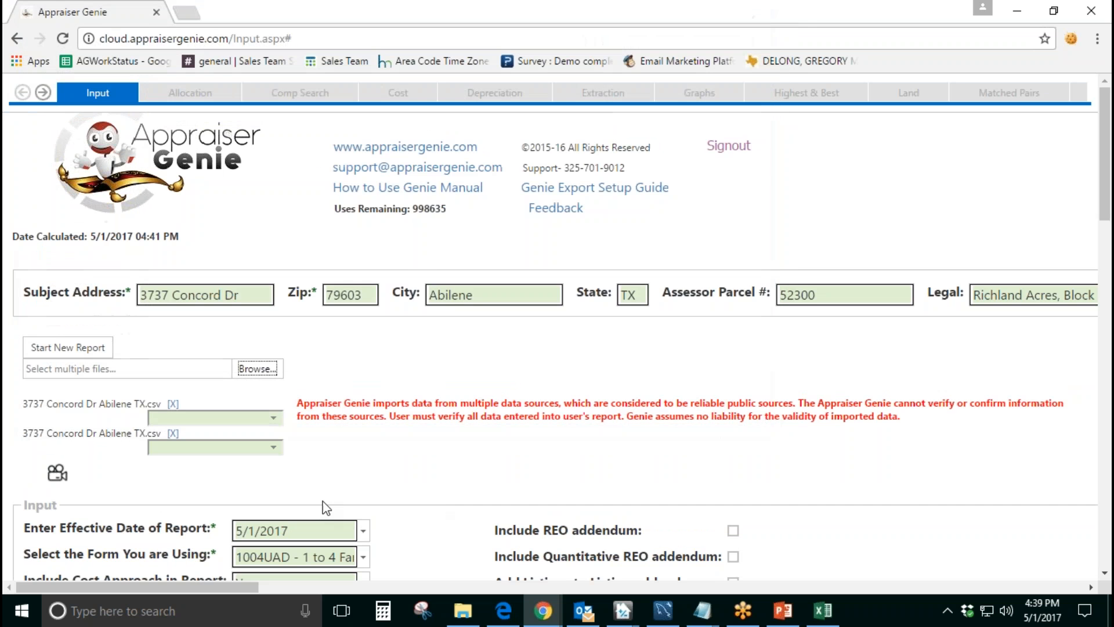
Step: Set the MLS source of the first attached CSV file to NTREIS
{"action": "left_click", "coordinate": [273, 419]}
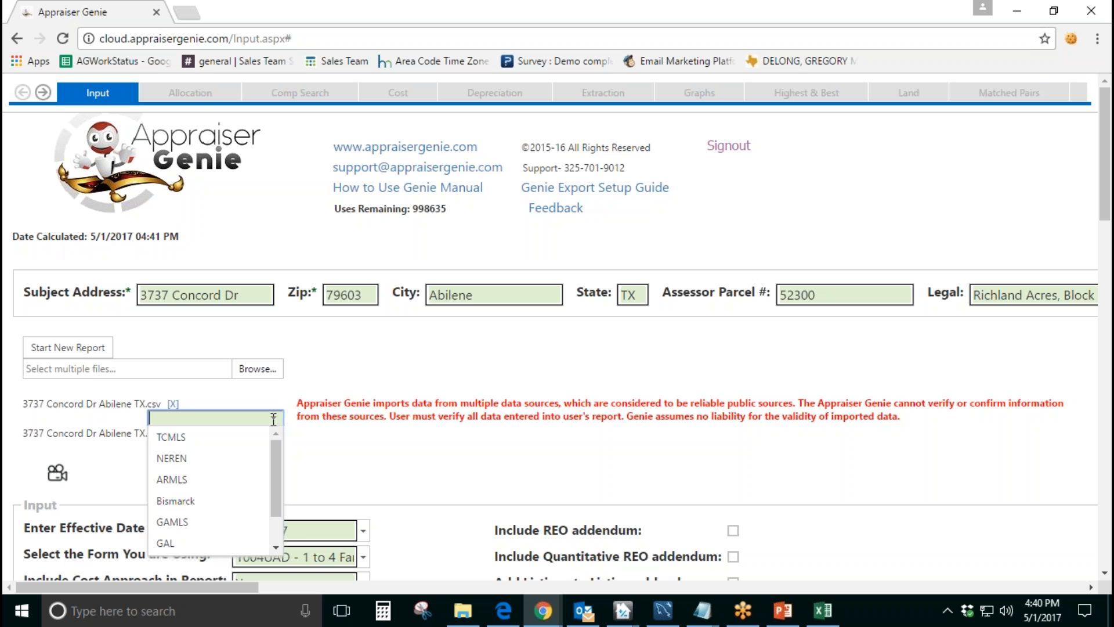
{"action": "type", "text": "NTR"}
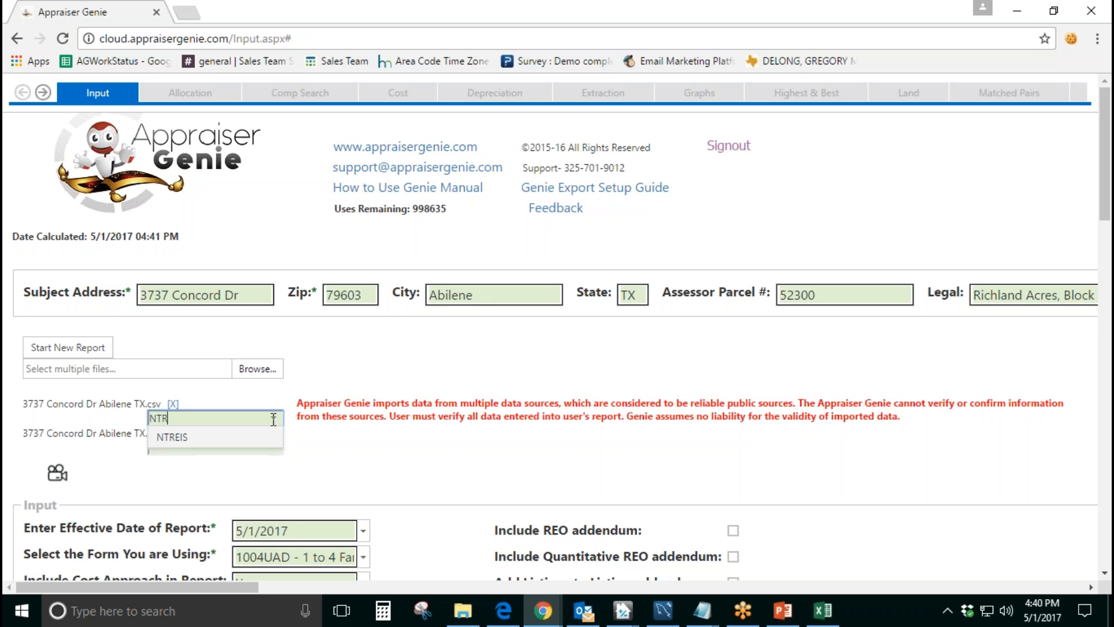
{"action": "type", "text": "EIS"}
{"action": "left_click", "coordinate": [326, 439]}
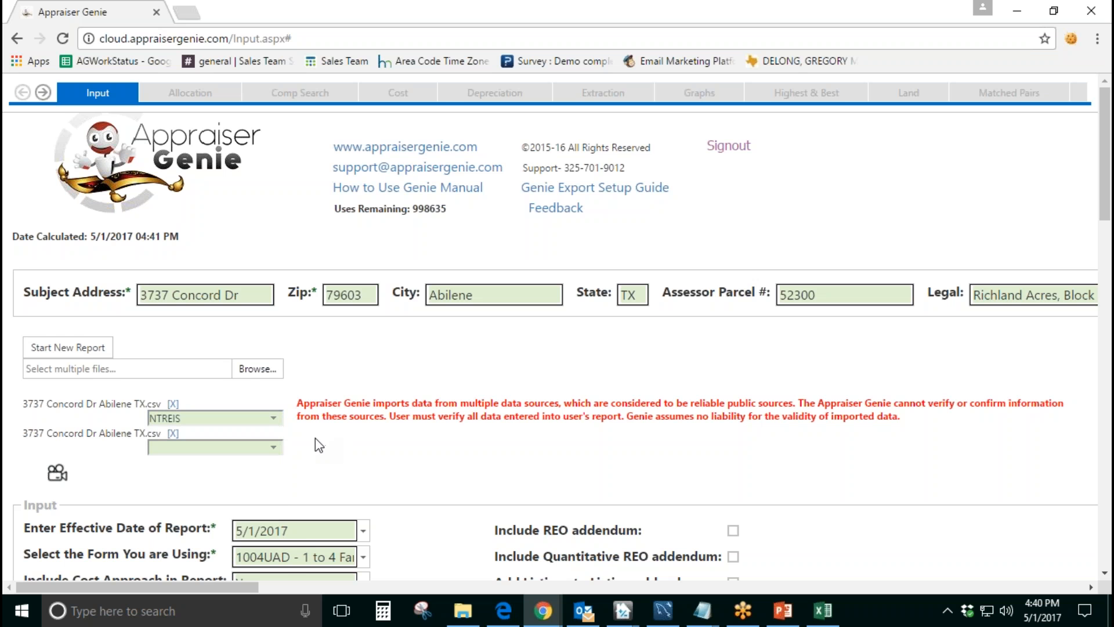
Step: Set the second attached file's MLS source to ABOR and remove that duplicate file from the upload list
{"action": "left_click", "coordinate": [235, 447]}
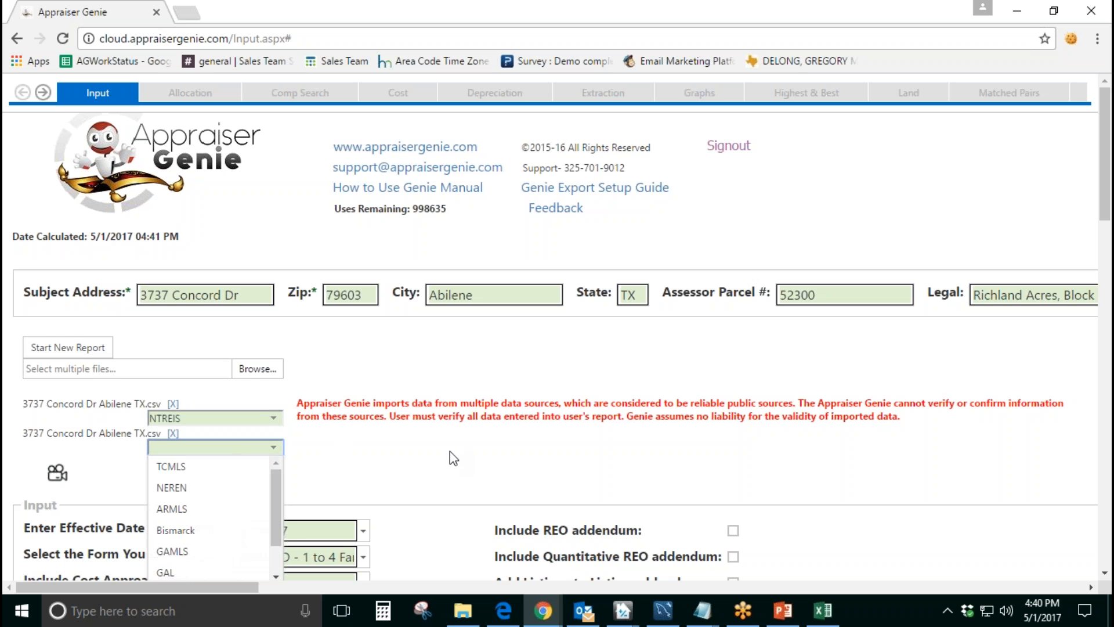
{"action": "type", "text": "ABOR"}
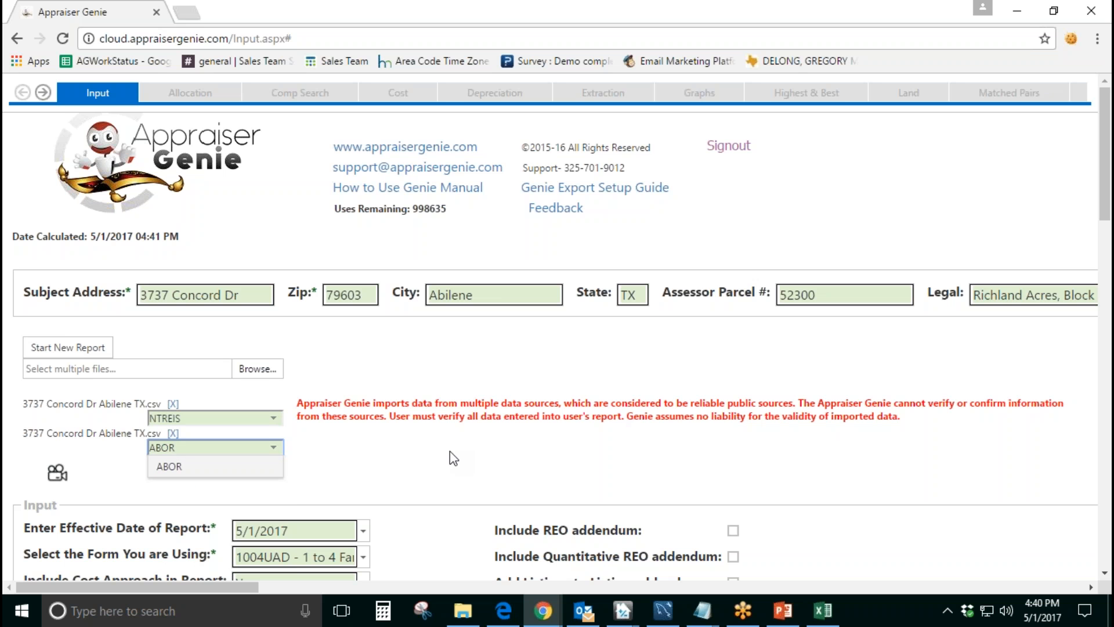
{"action": "left_click", "coordinate": [313, 479]}
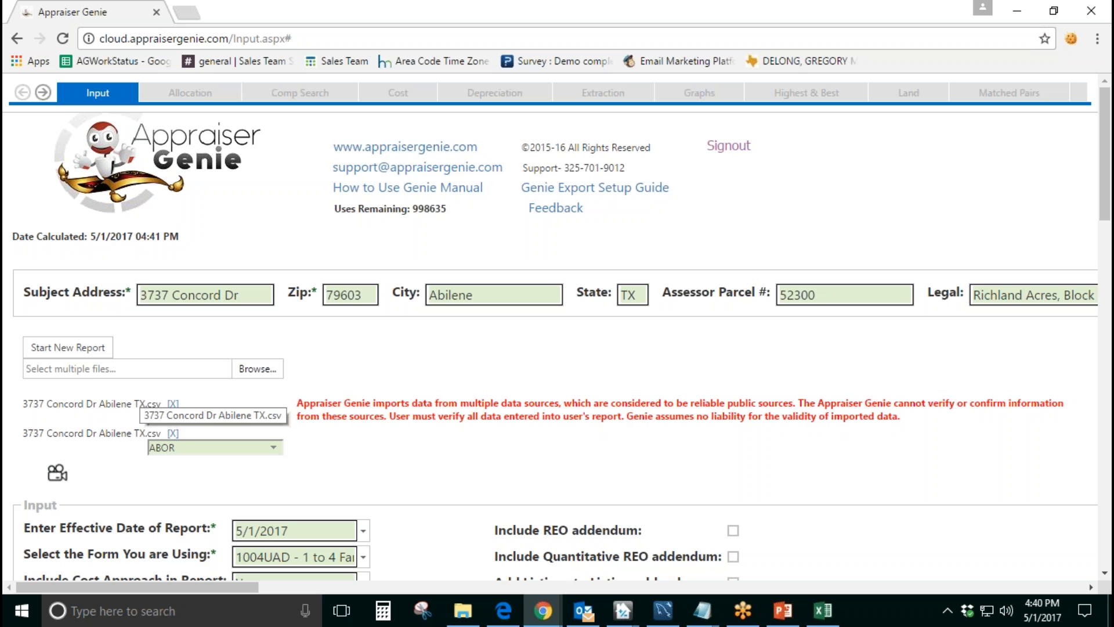
{"action": "left_click", "coordinate": [173, 434]}
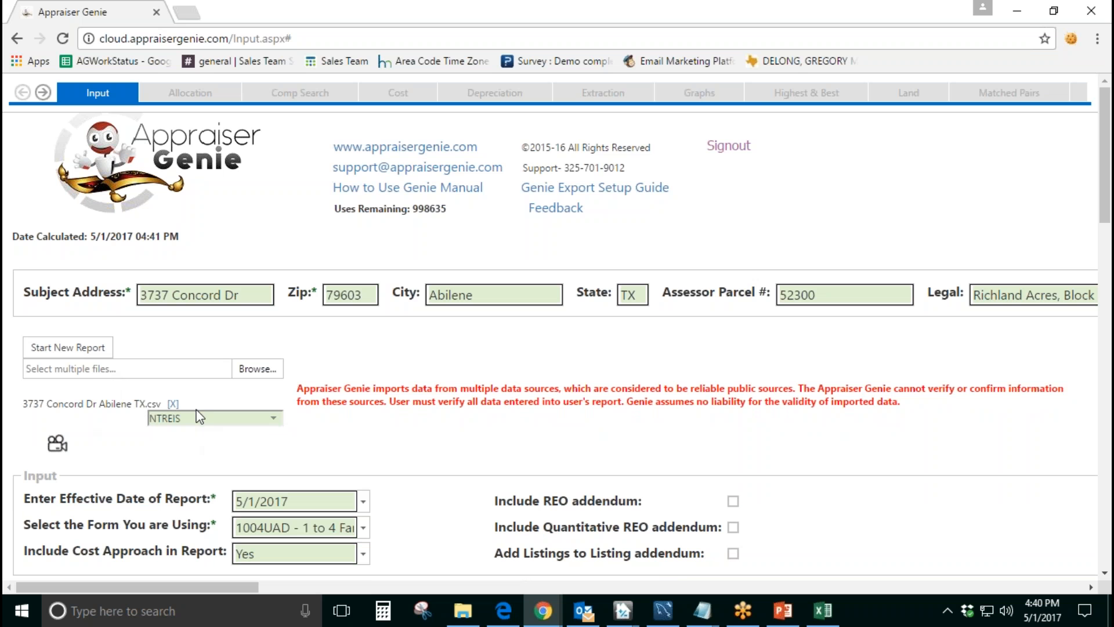
{"action": "left_click", "coordinate": [258, 369]}
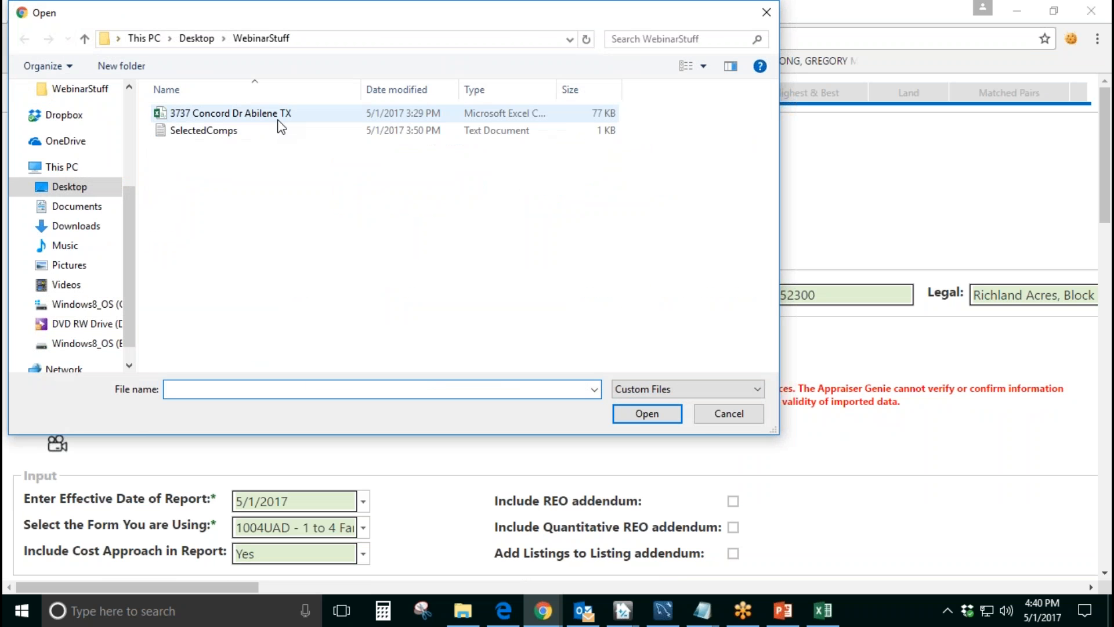
{"action": "left_click", "coordinate": [736, 418]}
Step: Check the remaining file's NTREIS source and start the new report
{"action": "left_click_drag", "start_coordinate": [39, 401], "coordinate": [207, 465]}
{"action": "left_click", "coordinate": [279, 418]}
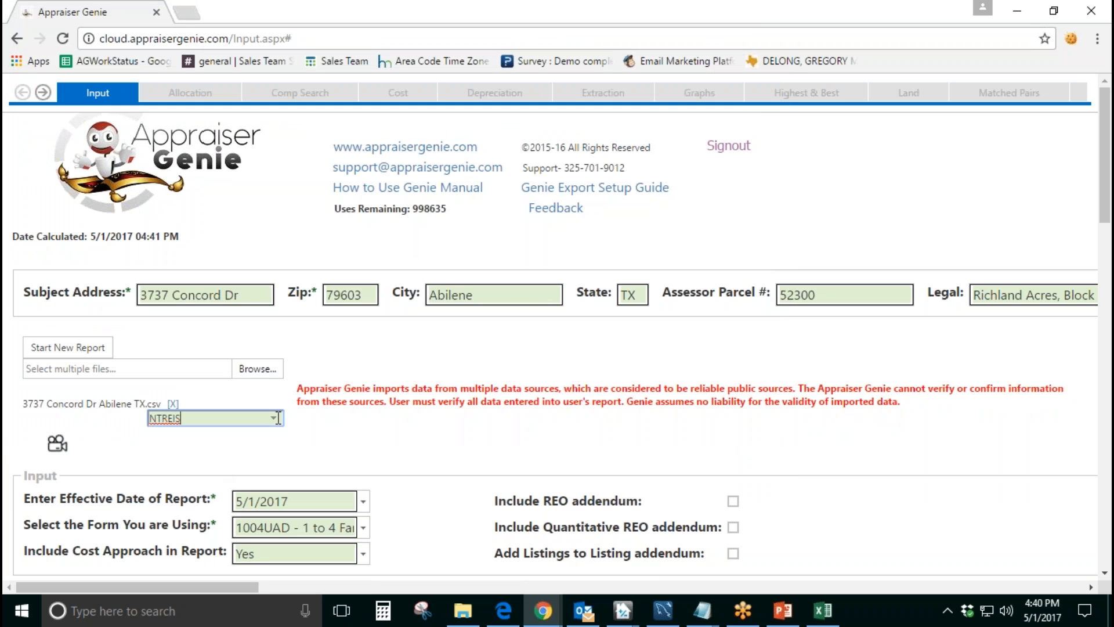
{"action": "left_click", "coordinate": [203, 435]}
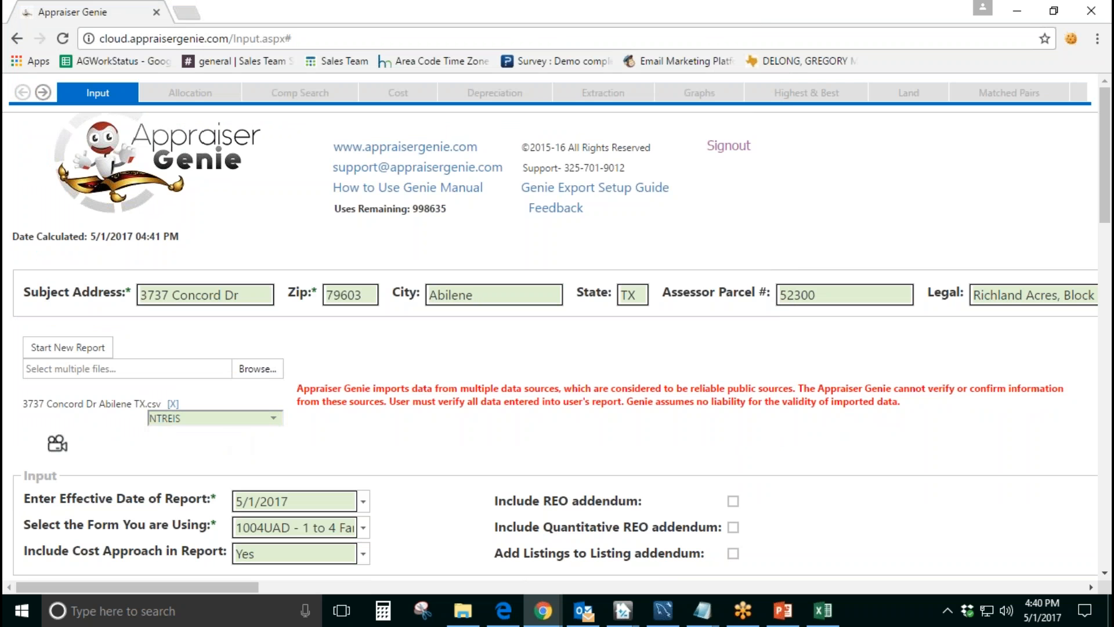
{"action": "left_click", "coordinate": [68, 347]}
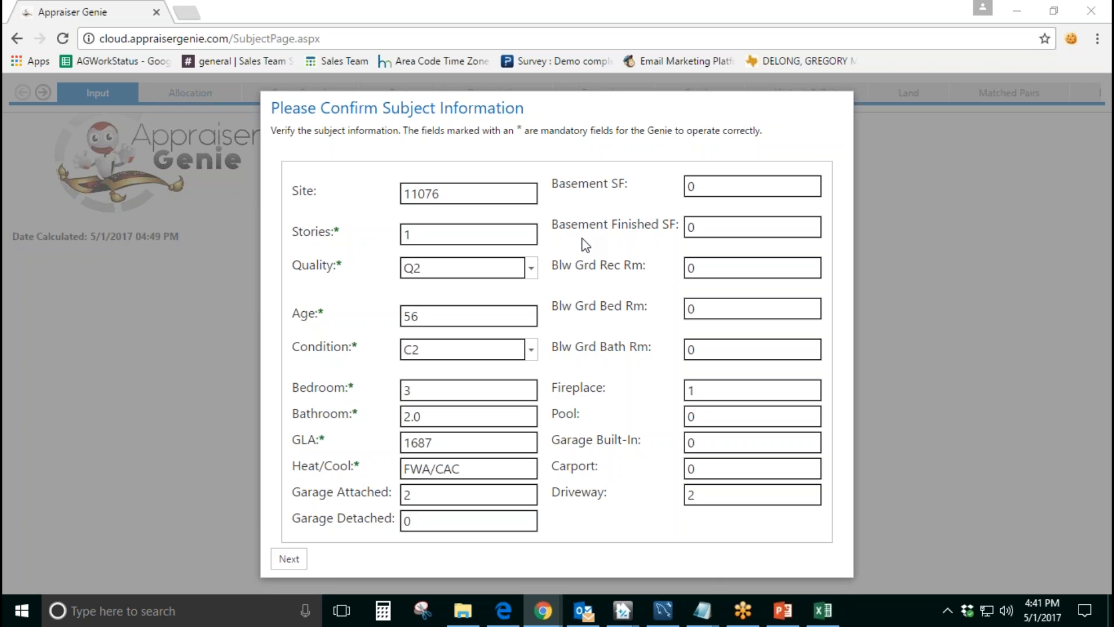
Step: Switch to TOTAL and examine the subject column of the Sales Comparison Approach grid on URAR page 2
{"action": "mouse_move", "coordinate": [623, 610]}
{"action": "left_click", "coordinate": [631, 560]}
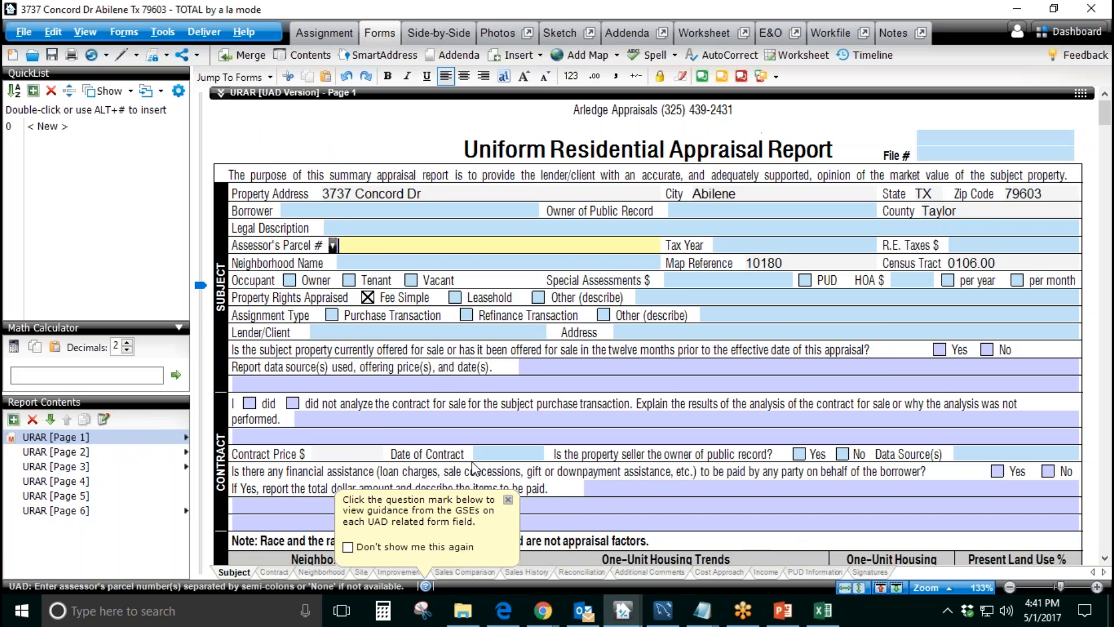
{"action": "left_click", "coordinate": [166, 451]}
{"action": "scroll", "coordinate": [501, 428], "scroll_direction": "down", "scroll_amount": 10}
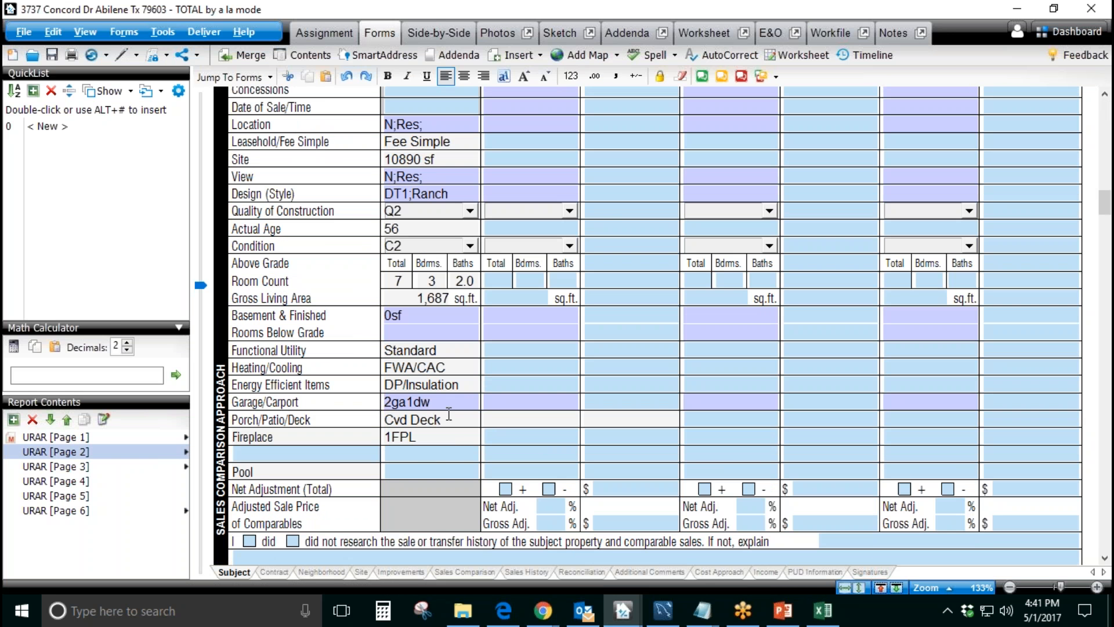
Step: Return to Appraiser Genie and review the subject information awaiting confirmation, including the Pool and Garage Built-In fields
{"action": "mouse_move", "coordinate": [543, 610]}
{"action": "left_click", "coordinate": [589, 537]}
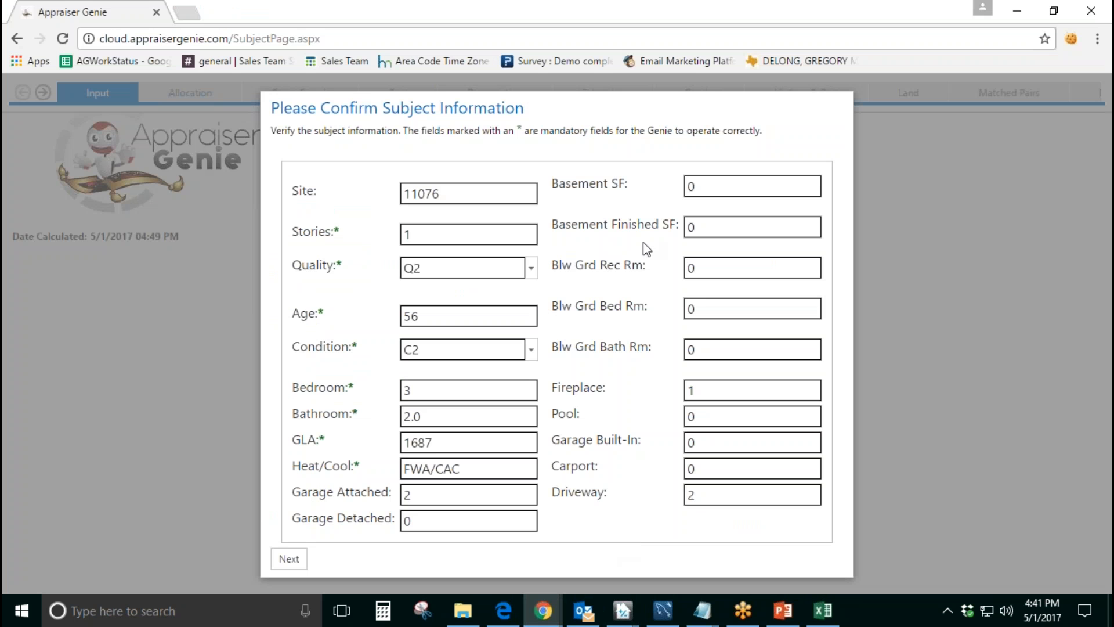
{"action": "left_click", "coordinate": [617, 443]}
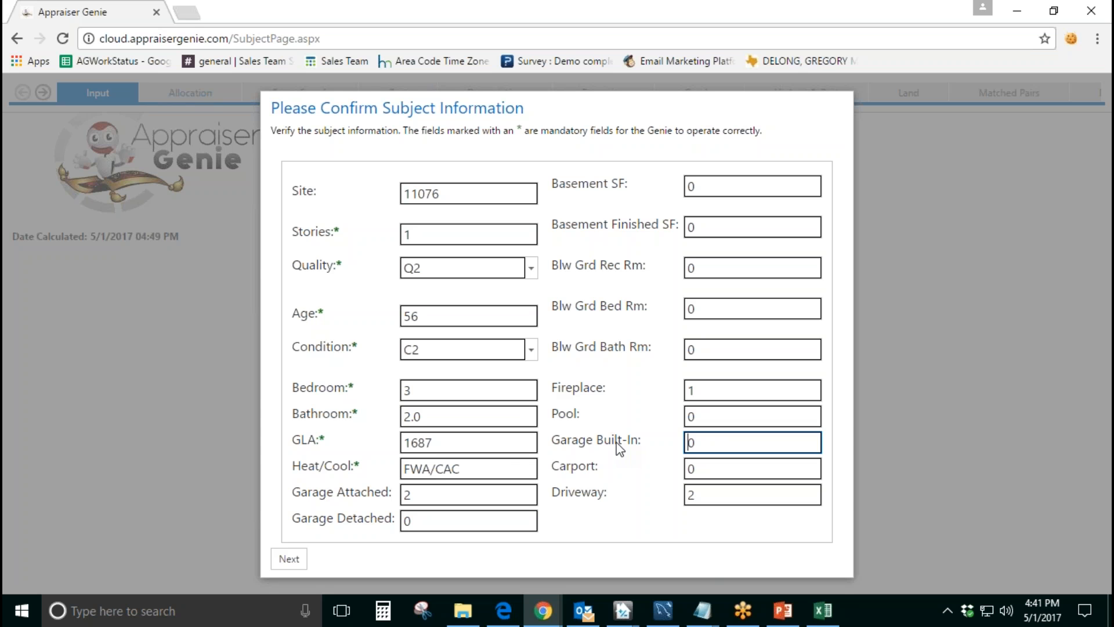
{"action": "left_click", "coordinate": [620, 420]}
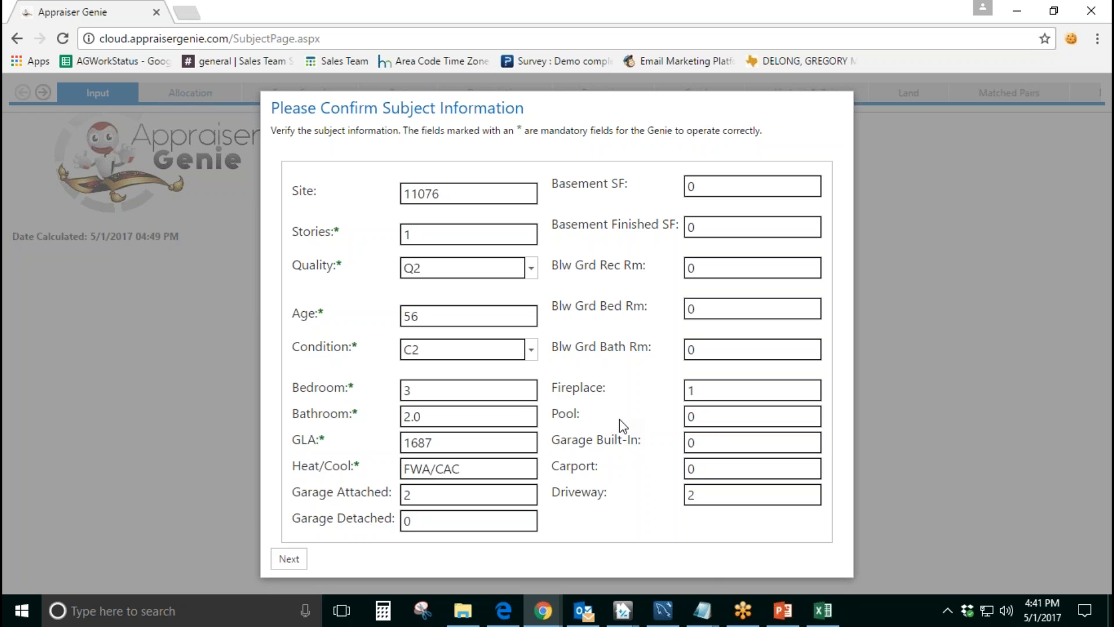
Step: Set the subject's Quality to Q2-Very Good after trying Q4-Average, and check the Condition options
{"action": "left_click", "coordinate": [530, 269]}
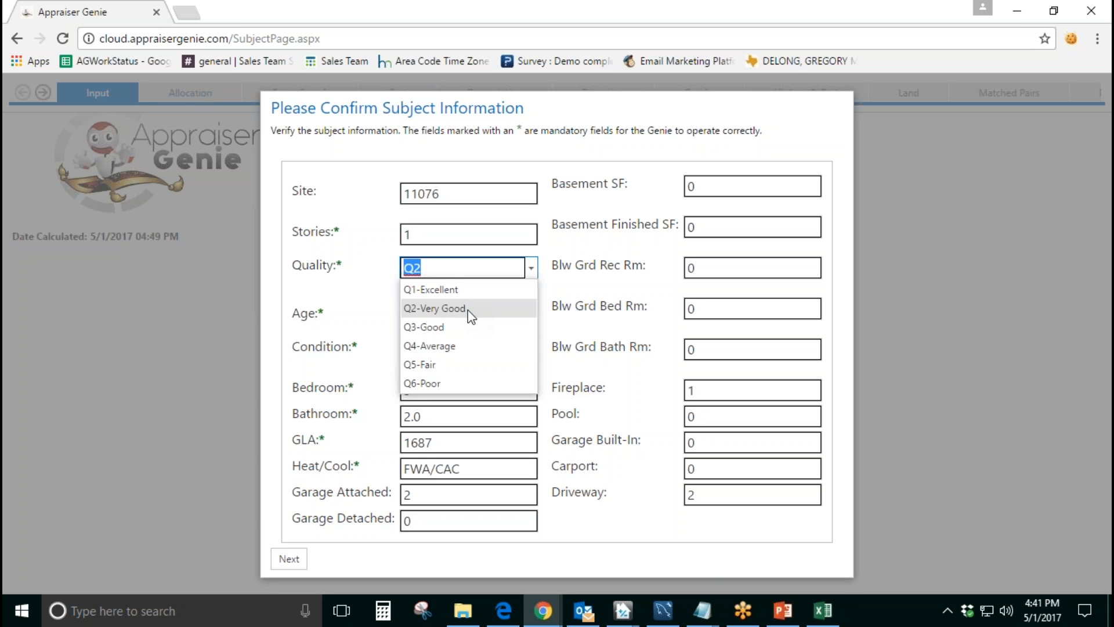
{"action": "left_click", "coordinate": [471, 346]}
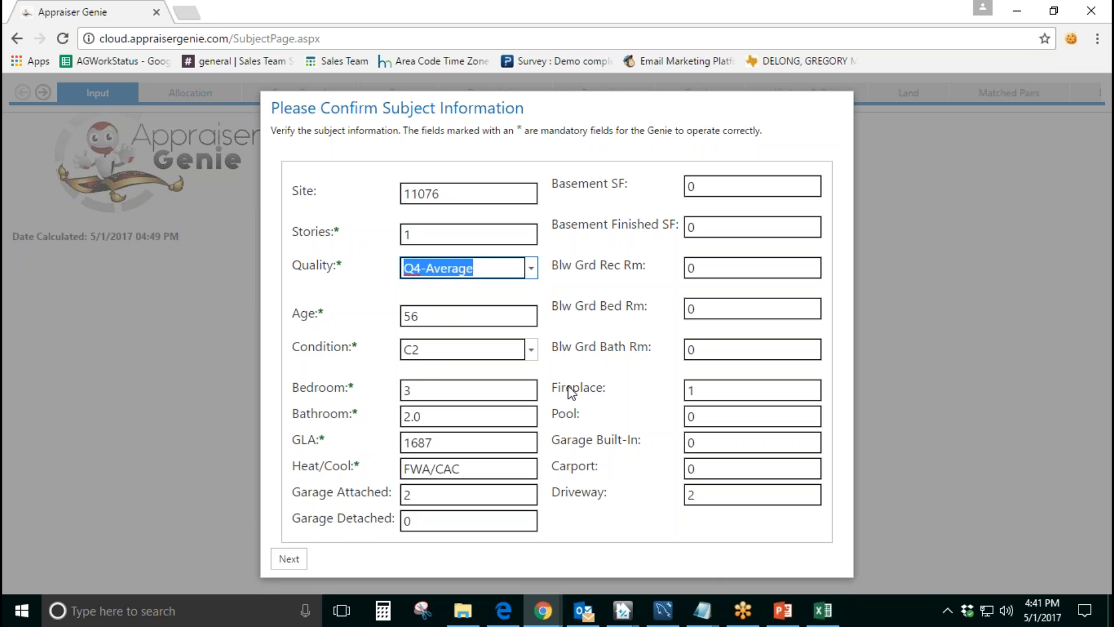
{"action": "left_click", "coordinate": [529, 267]}
{"action": "left_click", "coordinate": [490, 311]}
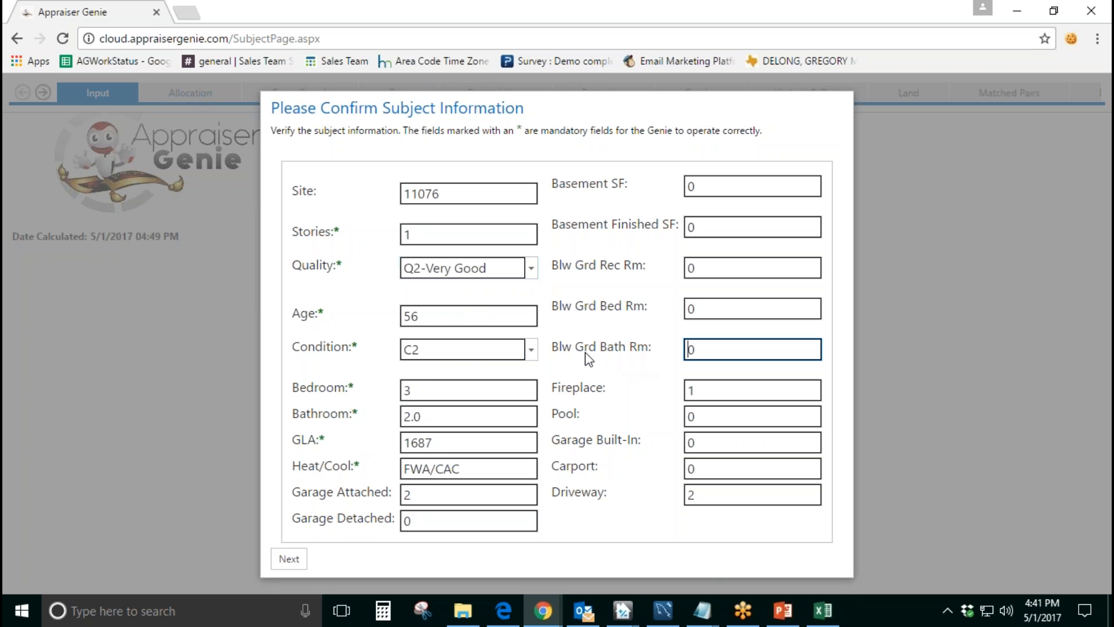
{"action": "left_click", "coordinate": [530, 349]}
{"action": "left_click", "coordinate": [531, 350]}
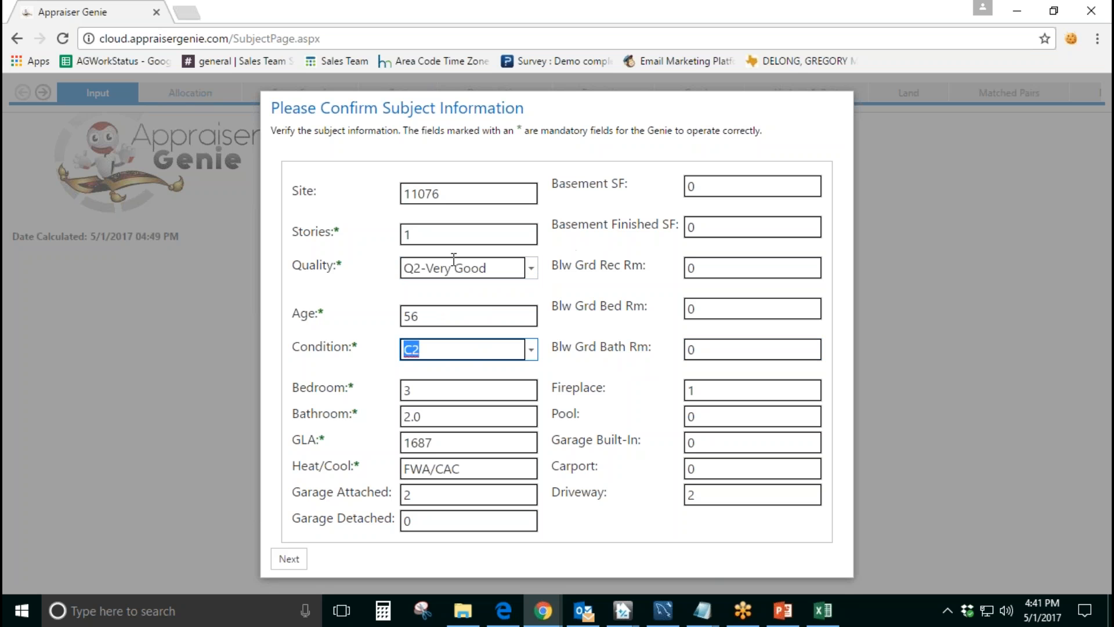
{"action": "left_click", "coordinate": [579, 308]}
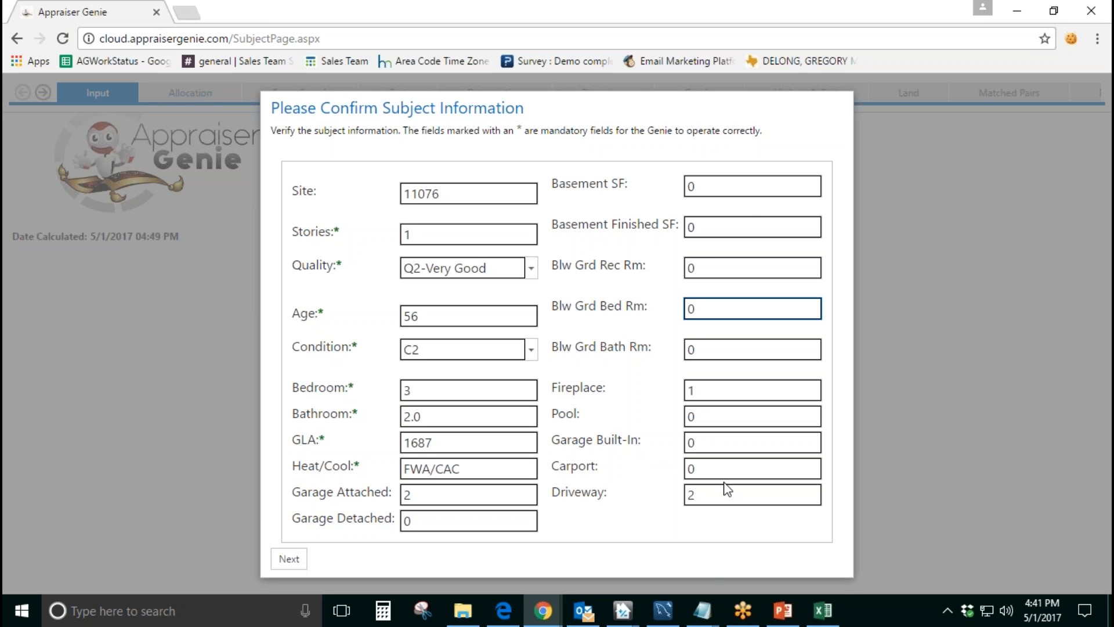
Step: Try a Carport count of 1, set it back to 0 and confirm the subject information to open the comp search
{"action": "left_click", "coordinate": [696, 464]}
{"action": "type", "text": "1"}
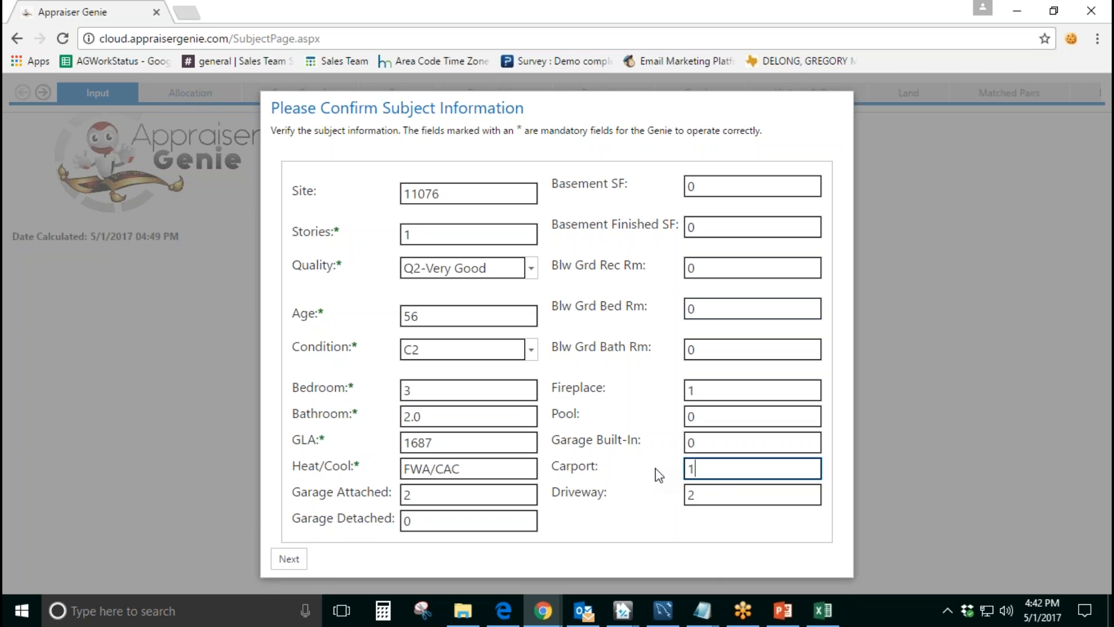
{"action": "key", "text": "BackSpace"}
{"action": "type", "text": "0"}
{"action": "left_click", "coordinate": [289, 559]}
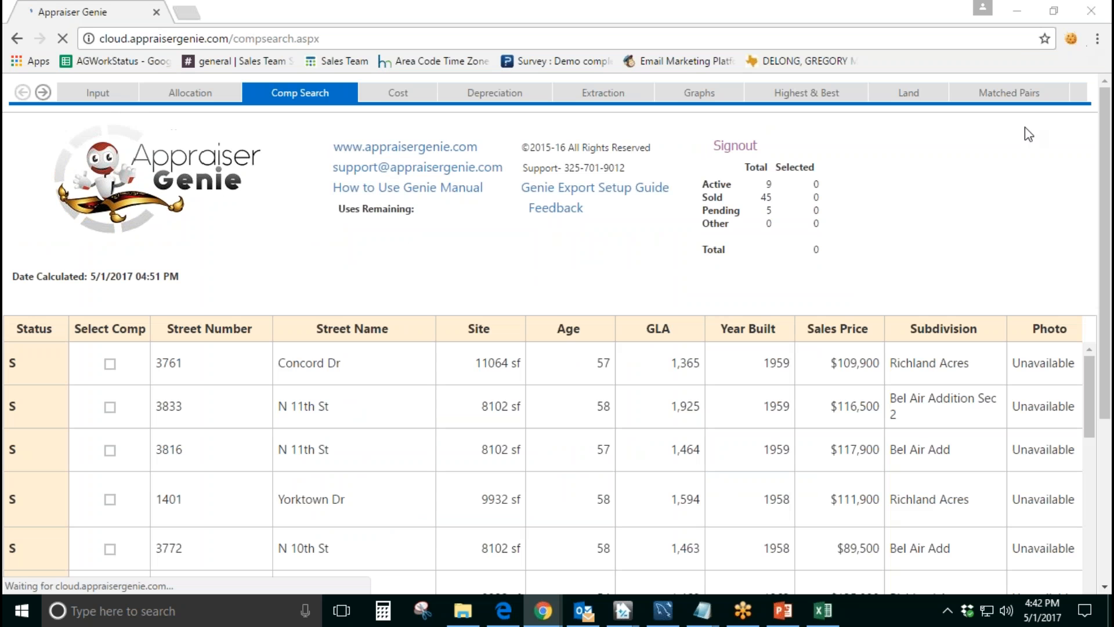
Step: Review how the NTREIS CSV columns map to the Genie columns in the Header mapping, and close it
{"action": "scroll", "coordinate": [192, 356], "scroll_direction": "down", "scroll_amount": 5}
{"action": "scroll", "coordinate": [176, 379], "scroll_direction": "up", "scroll_amount": 6}
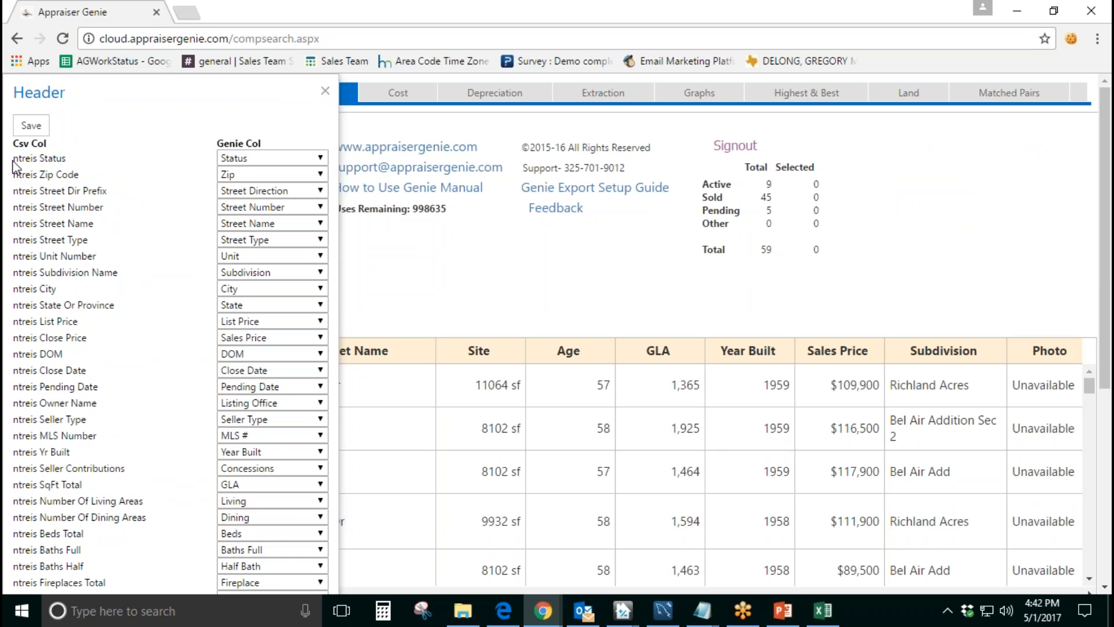
{"action": "left_click_drag", "start_coordinate": [12, 158], "coordinate": [37, 159]}
{"action": "left_click_drag", "start_coordinate": [218, 144], "coordinate": [264, 145]}
{"action": "left_click_drag", "start_coordinate": [63, 158], "coordinate": [41, 158]}
{"action": "left_click", "coordinate": [325, 91]}
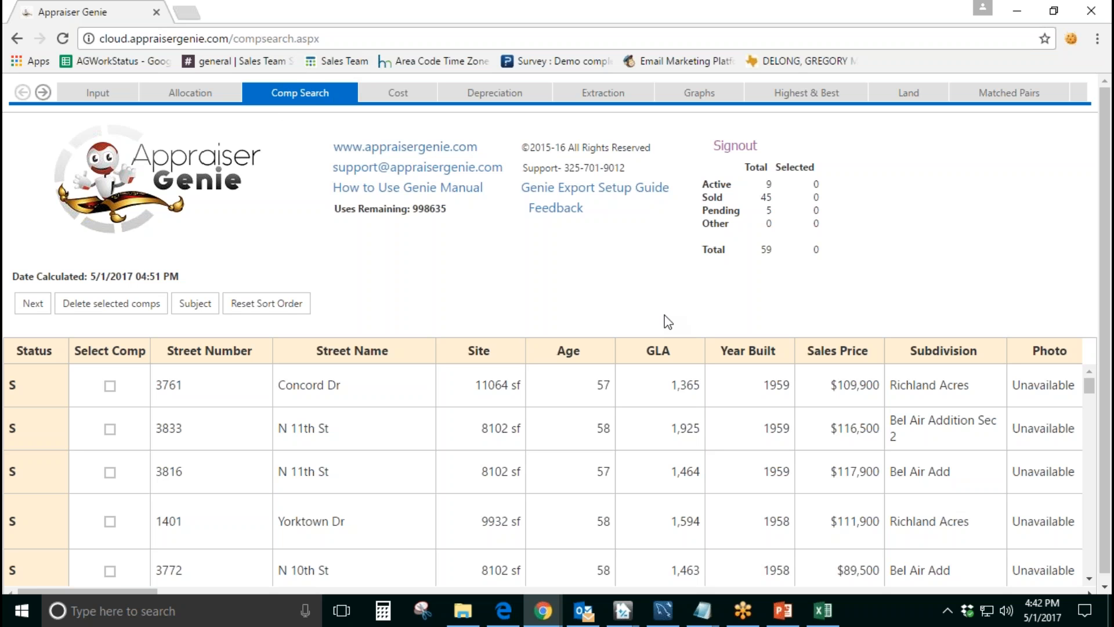
Step: Compare the comp total with the number of records in the MLS CSV in Excel, and return to Appraiser Genie
{"action": "double_click", "coordinate": [773, 254]}
{"action": "left_click", "coordinate": [778, 266]}
{"action": "double_click", "coordinate": [775, 250]}
{"action": "left_click", "coordinate": [823, 611]}
{"action": "scroll", "coordinate": [399, 406], "scroll_direction": "down", "scroll_amount": 15}
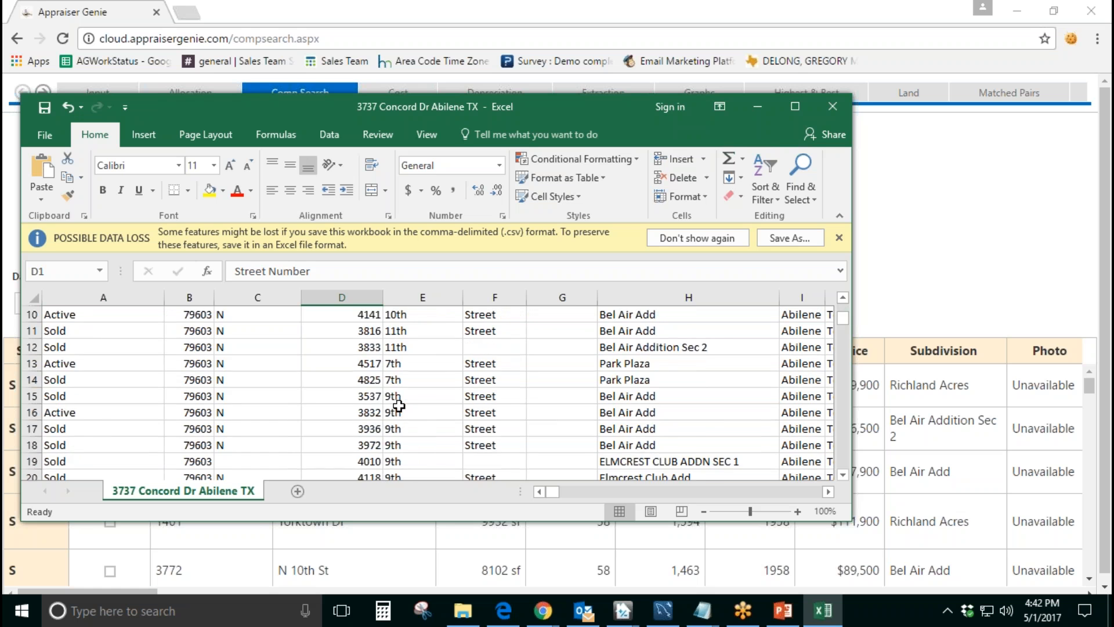
{"action": "scroll", "coordinate": [399, 407], "scroll_direction": "down", "scroll_amount": 20}
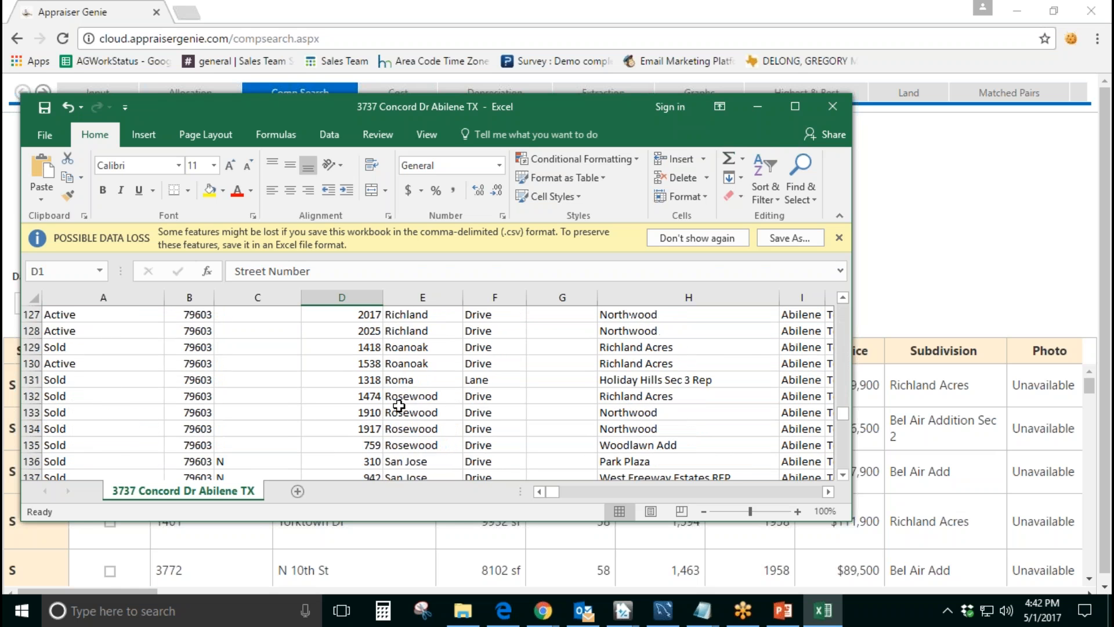
{"action": "scroll", "coordinate": [399, 406], "scroll_direction": "down", "scroll_amount": 15}
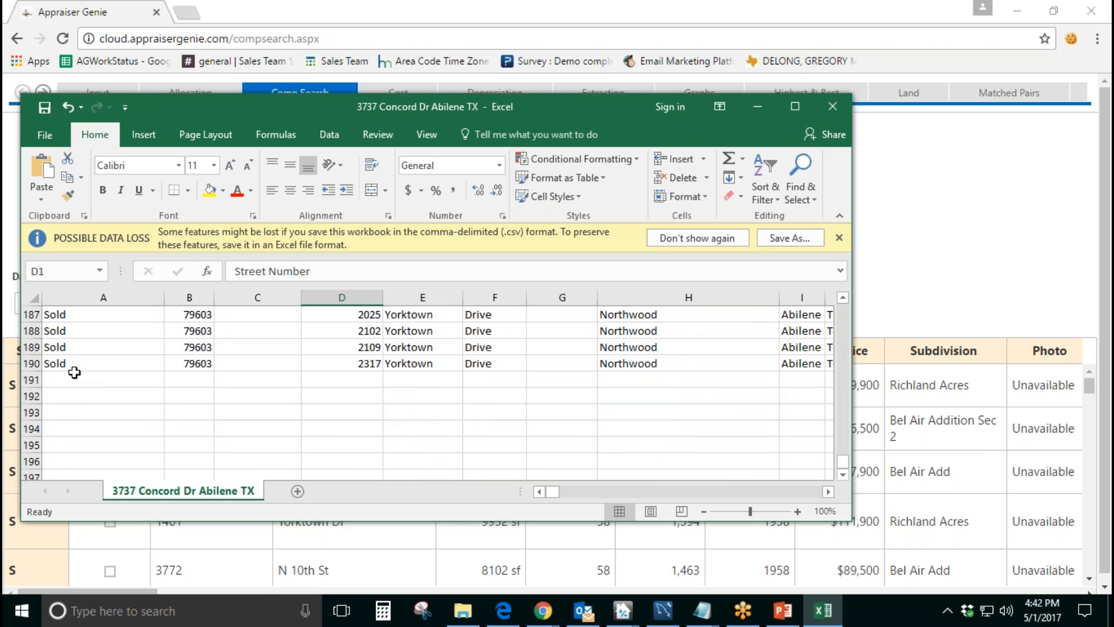
{"action": "left_click", "coordinate": [68, 364]}
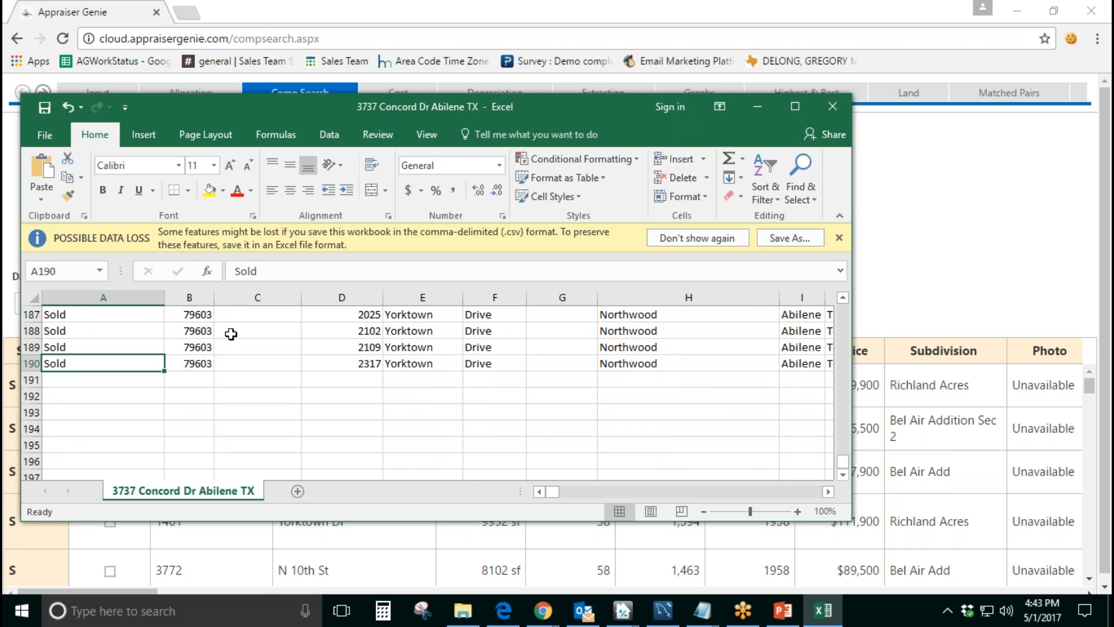
{"action": "left_click", "coordinate": [757, 107]}
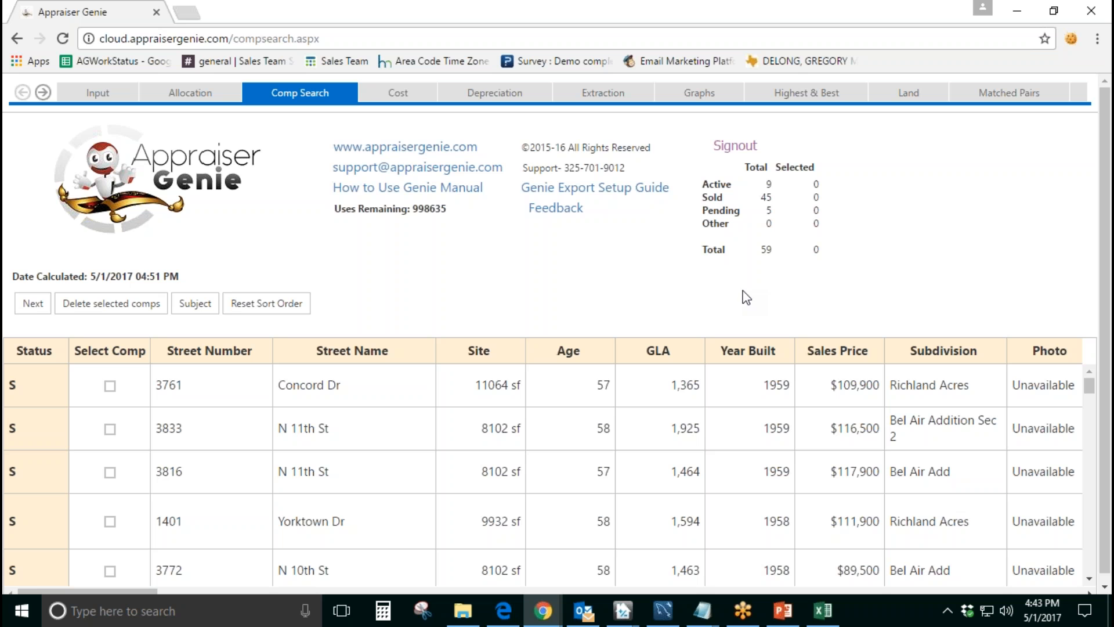
Step: Examine the Sold, Pending and overall Total comp counts in the Comp Search summary
{"action": "left_click_drag", "start_coordinate": [777, 251], "coordinate": [761, 250]}
{"action": "mouse_move", "coordinate": [777, 199]}
{"action": "left_mouse_down"}
{"action": "mouse_move", "coordinate": [759, 198]}
{"action": "mouse_move", "coordinate": [765, 185]}
{"action": "mouse_move", "coordinate": [765, 206]}
{"action": "left_mouse_up"}
{"action": "left_click", "coordinate": [770, 207]}
{"action": "left_click_drag", "start_coordinate": [775, 250], "coordinate": [754, 250]}
{"action": "left_click", "coordinate": [781, 253]}
{"action": "scroll", "coordinate": [748, 283], "scroll_direction": "down", "scroll_amount": 1}
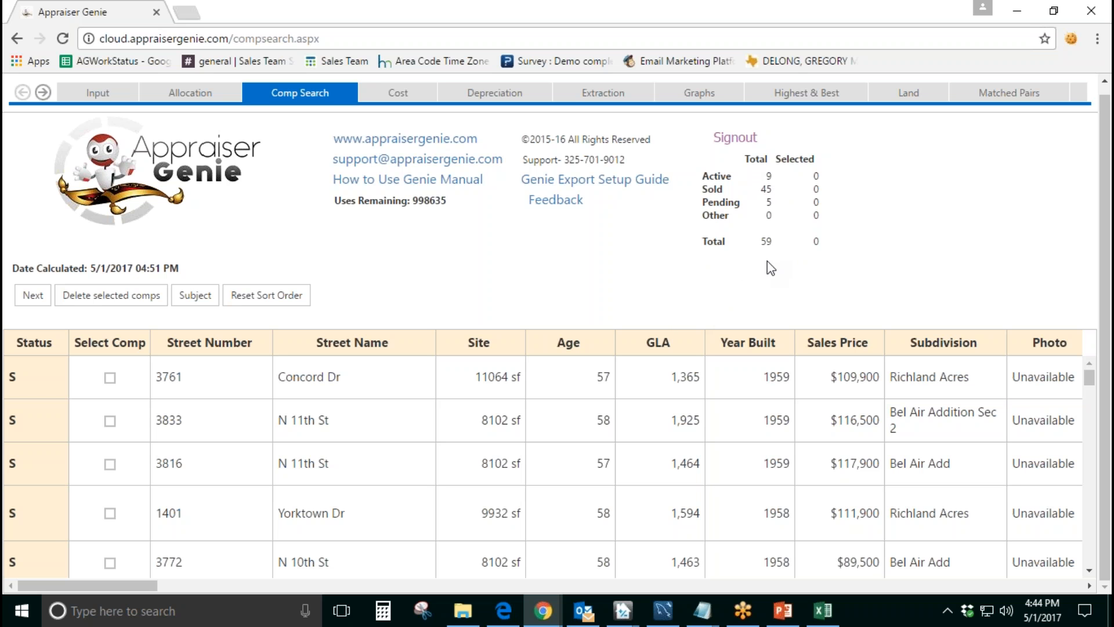
{"action": "double_click", "coordinate": [766, 189]}
{"action": "left_click", "coordinate": [786, 196]}
{"action": "double_click", "coordinate": [773, 191]}
{"action": "left_click", "coordinate": [782, 220]}
{"action": "double_click", "coordinate": [767, 189]}
{"action": "left_click", "coordinate": [786, 206]}
{"action": "left_click_drag", "start_coordinate": [766, 189], "coordinate": [759, 189]}
{"action": "left_click", "coordinate": [781, 246]}
{"action": "double_click", "coordinate": [766, 241]}
{"action": "left_click", "coordinate": [768, 243]}
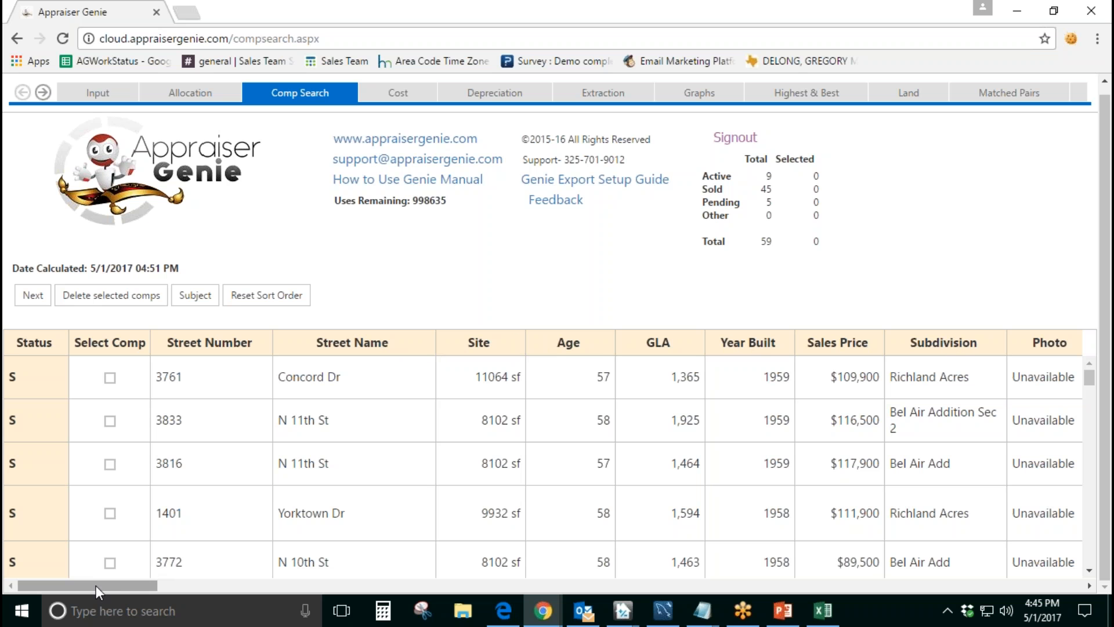
Step: Review the comp grid's further columns, from City and MLS # through Close Date, Garage, Heat and A/C
{"action": "left_click_drag", "start_coordinate": [96, 586], "coordinate": [189, 581]}
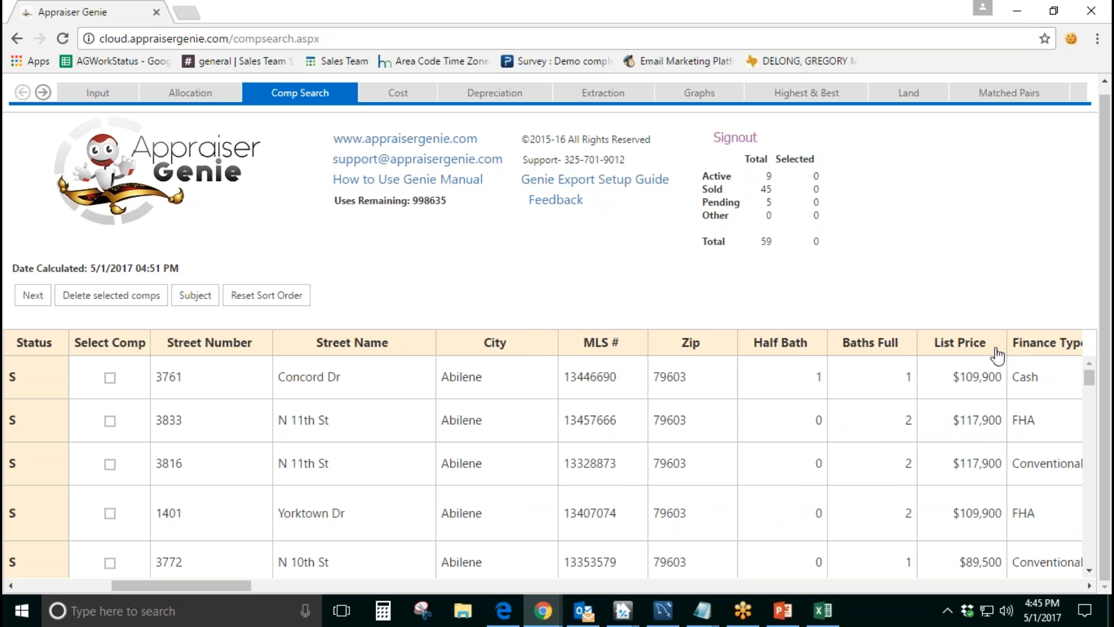
{"action": "left_click_drag", "start_coordinate": [217, 583], "coordinate": [374, 583]}
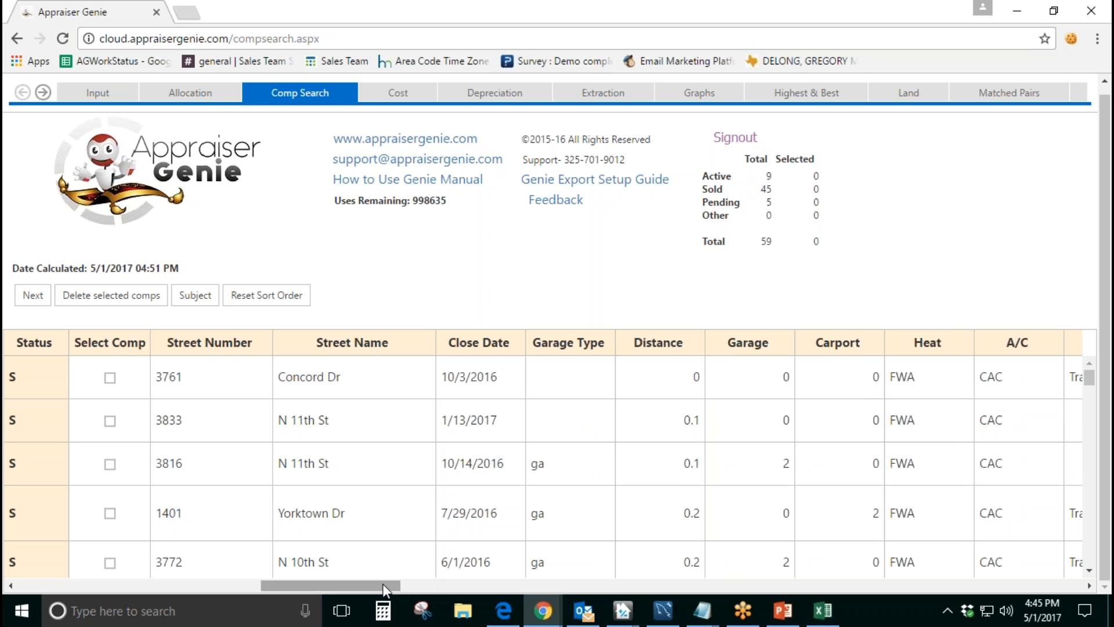
{"action": "left_click_drag", "start_coordinate": [383, 587], "coordinate": [128, 586]}
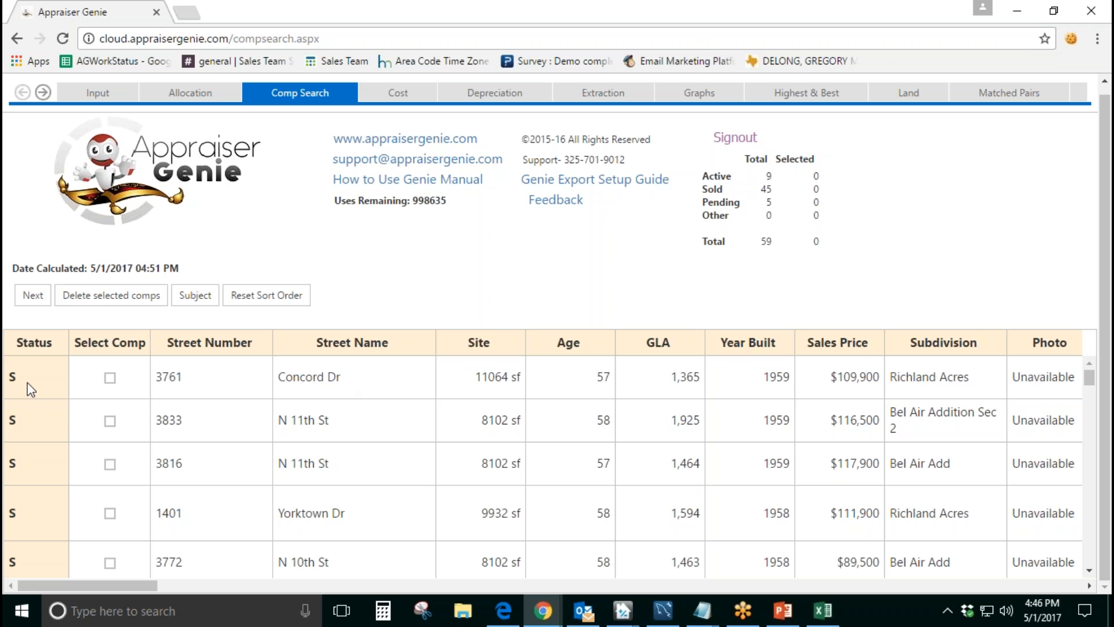
Step: Examine the Status codes of the comps down the list, from the sold sales to the active listings
{"action": "double_click", "coordinate": [12, 421]}
{"action": "double_click", "coordinate": [12, 378]}
{"action": "scroll", "coordinate": [45, 387], "scroll_direction": "down", "scroll_amount": 6}
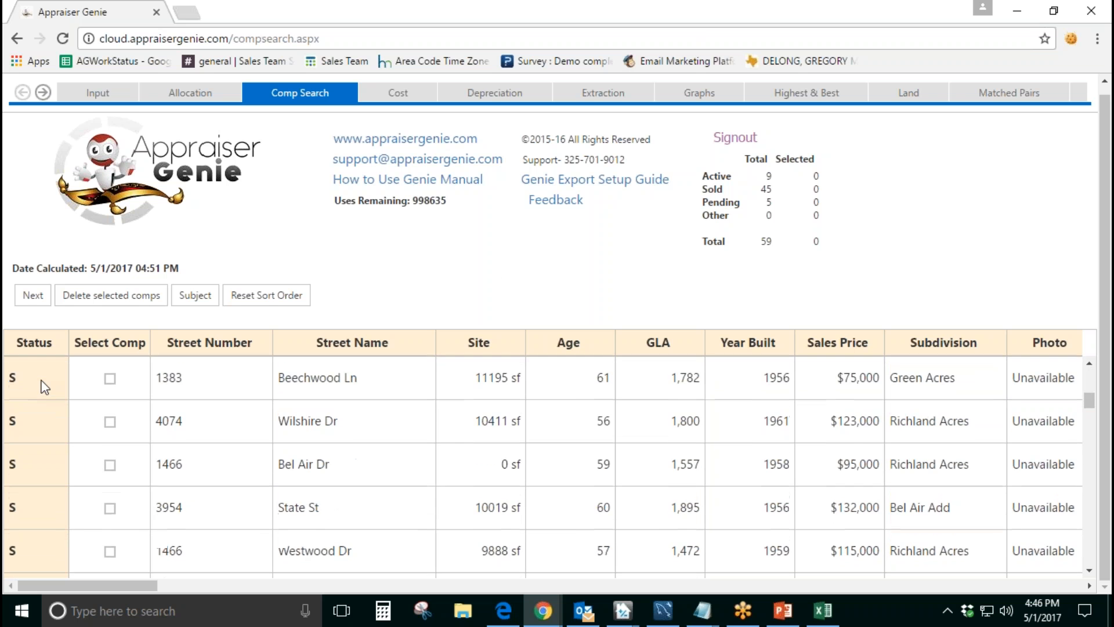
{"action": "scroll", "coordinate": [44, 387], "scroll_direction": "down", "scroll_amount": 10}
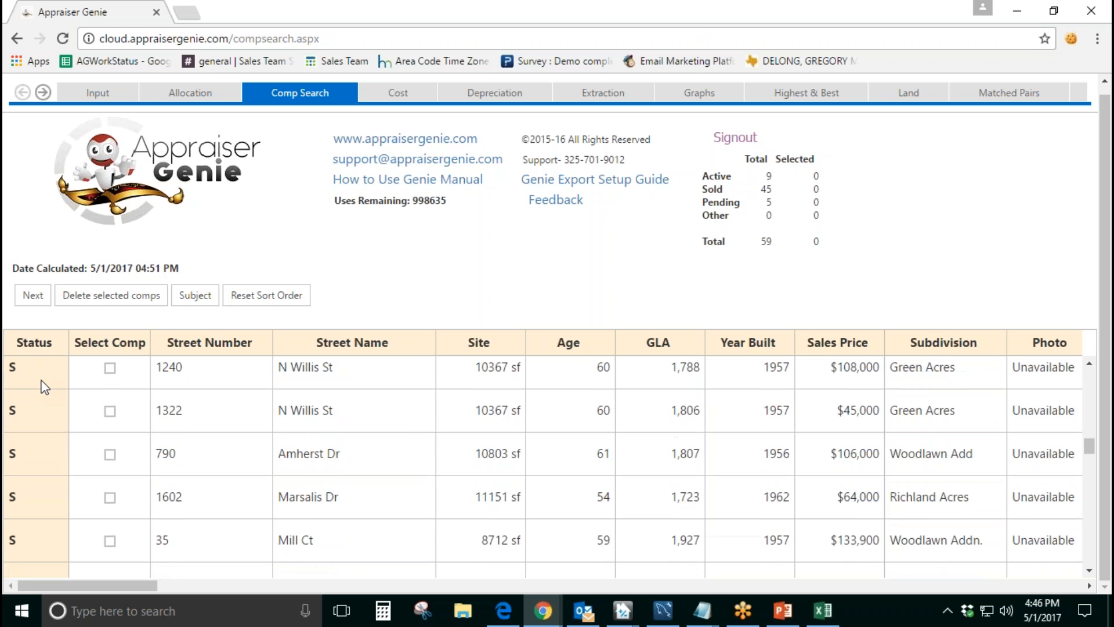
{"action": "scroll", "coordinate": [44, 387], "scroll_direction": "down", "scroll_amount": 12}
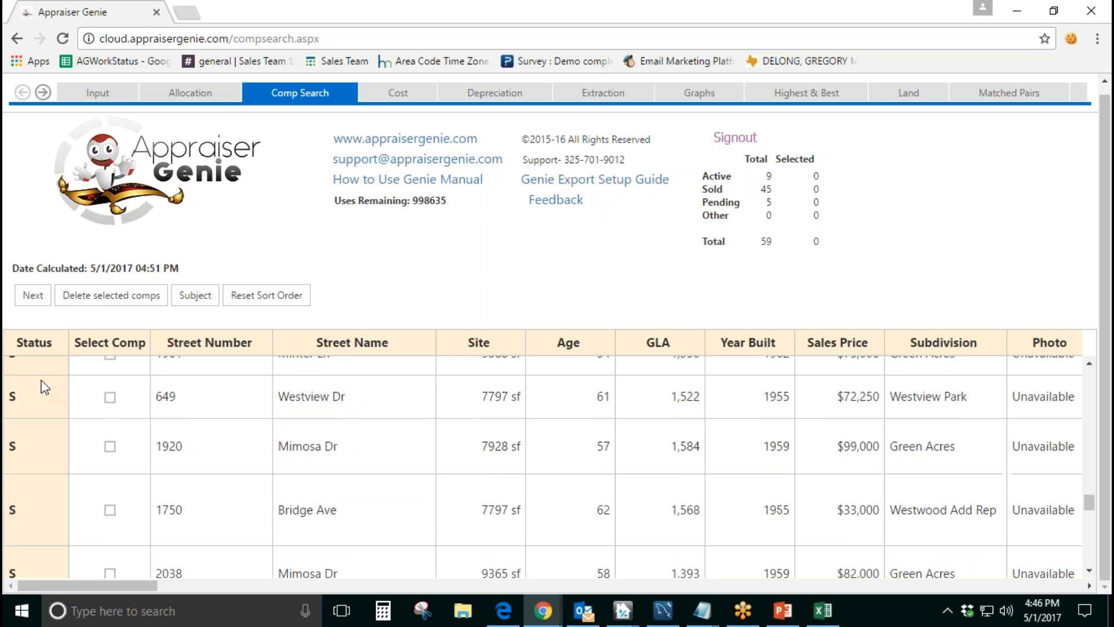
{"action": "scroll", "coordinate": [44, 387], "scroll_direction": "down", "scroll_amount": 5}
{"action": "scroll", "coordinate": [40, 385], "scroll_direction": "up", "scroll_amount": 2}
{"action": "double_click", "coordinate": [30, 410]}
{"action": "scroll", "coordinate": [32, 414], "scroll_direction": "down", "scroll_amount": 5}
{"action": "double_click", "coordinate": [12, 427]}
{"action": "scroll", "coordinate": [64, 427], "scroll_direction": "up", "scroll_amount": 12}
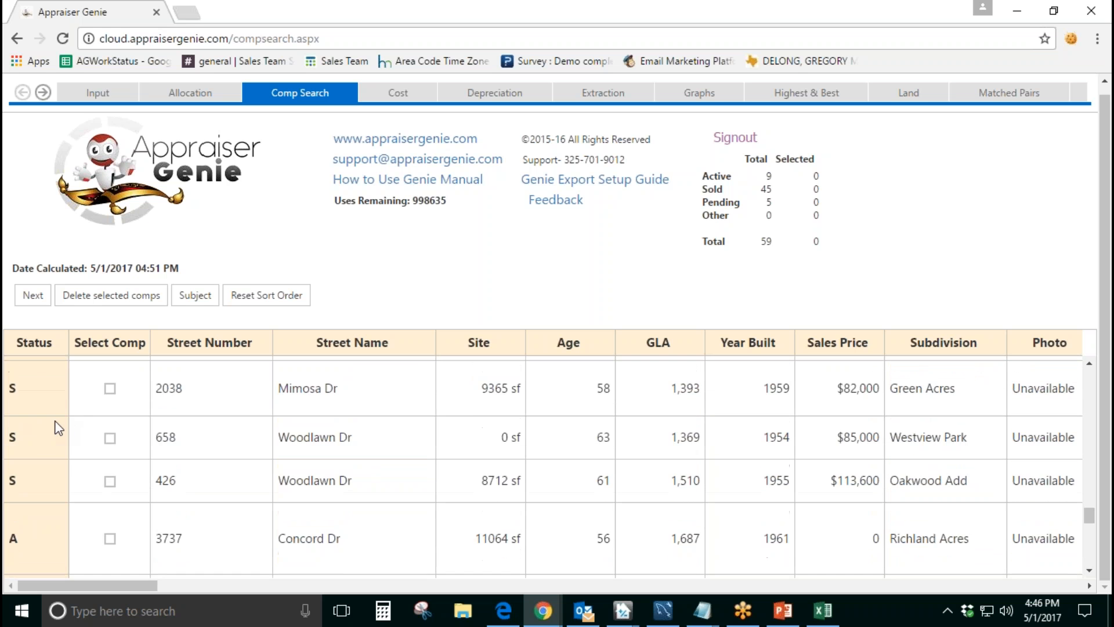
{"action": "scroll", "coordinate": [57, 428], "scroll_direction": "up", "scroll_amount": 12}
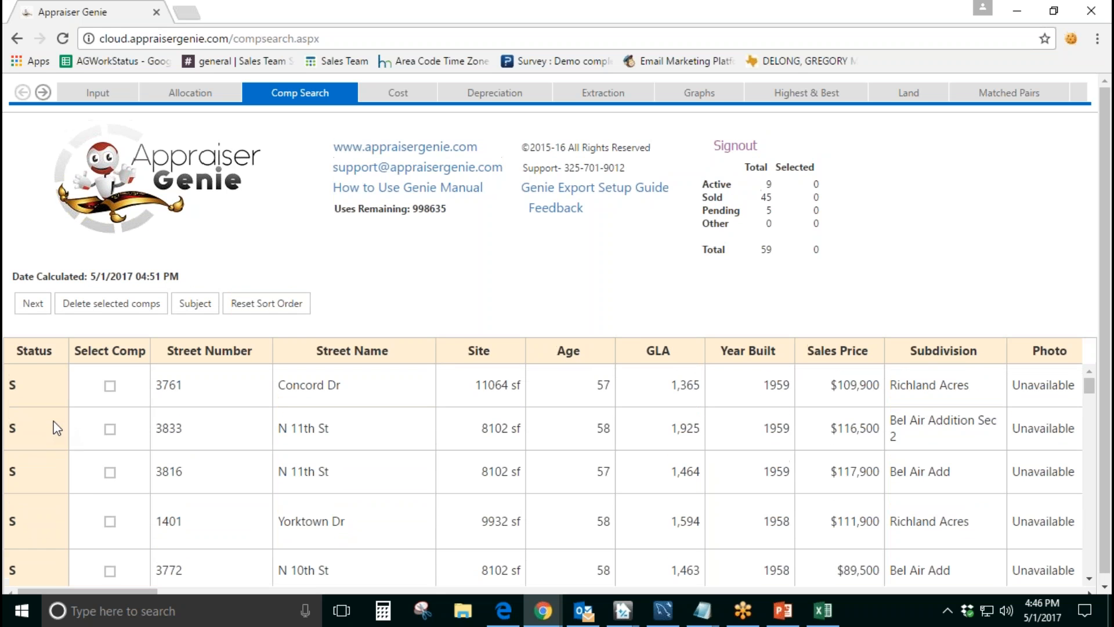
Step: Check the Street Name entry of the first comp in the grid
{"action": "scroll", "coordinate": [447, 305], "scroll_direction": "down", "scroll_amount": 1}
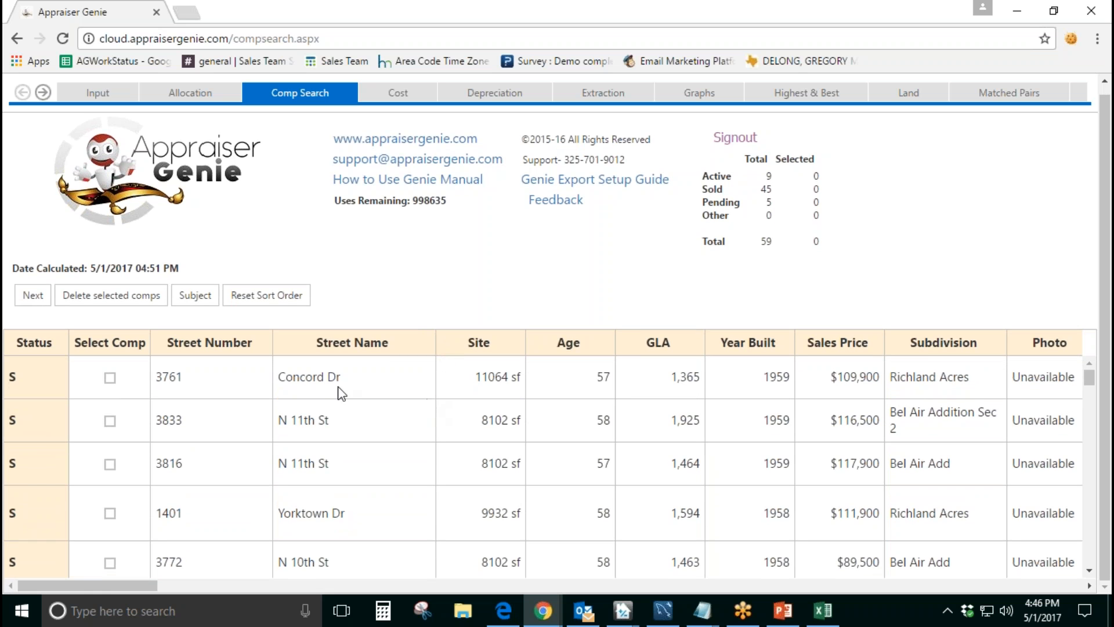
{"action": "left_click_drag", "start_coordinate": [343, 381], "coordinate": [280, 381]}
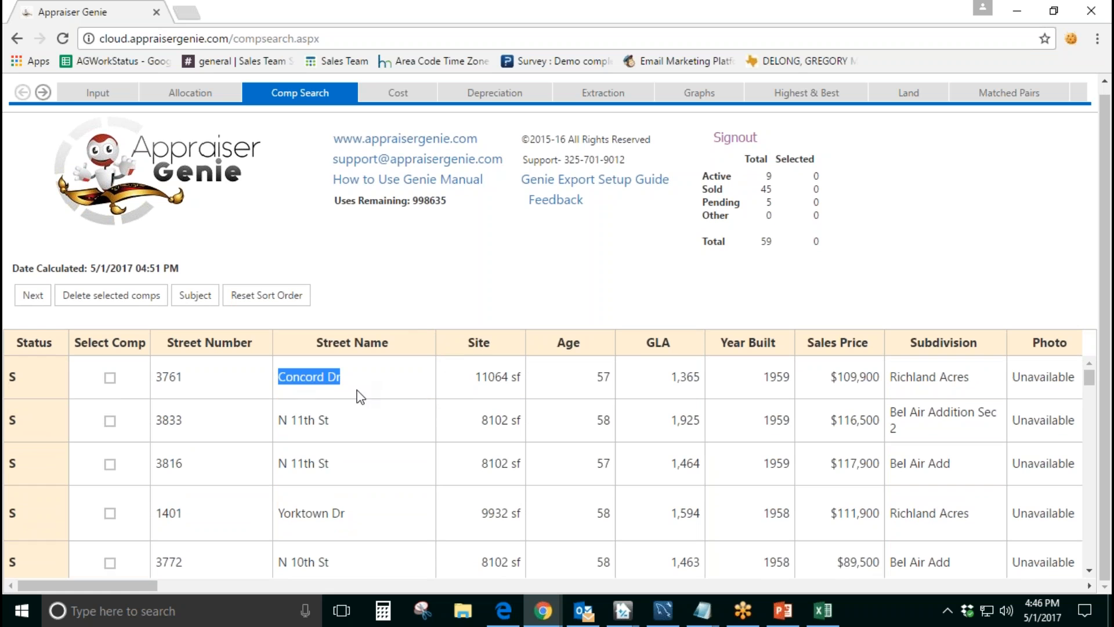
{"action": "left_click", "coordinate": [369, 421]}
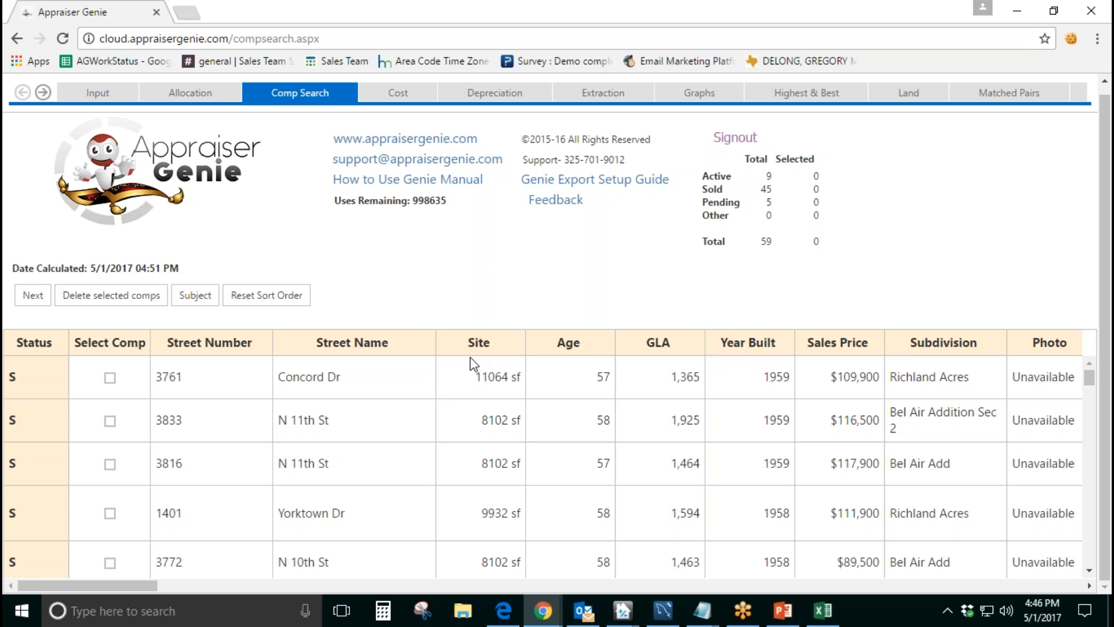
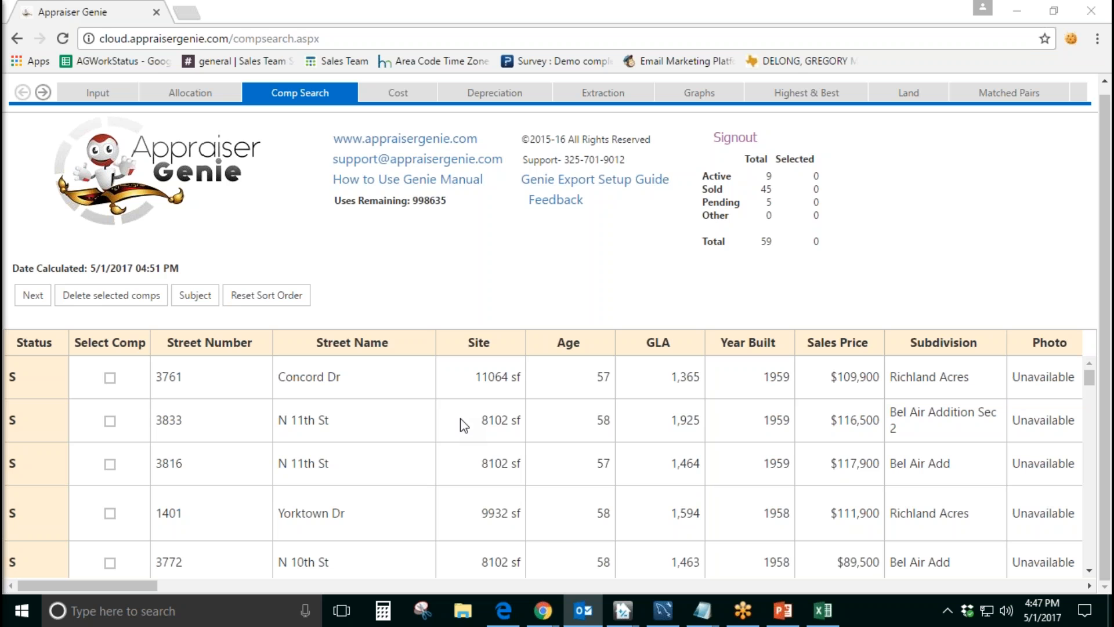
Step: Check the Street Name and Age entries of the first comp in the grid
{"action": "left_click_drag", "start_coordinate": [356, 373], "coordinate": [277, 376]}
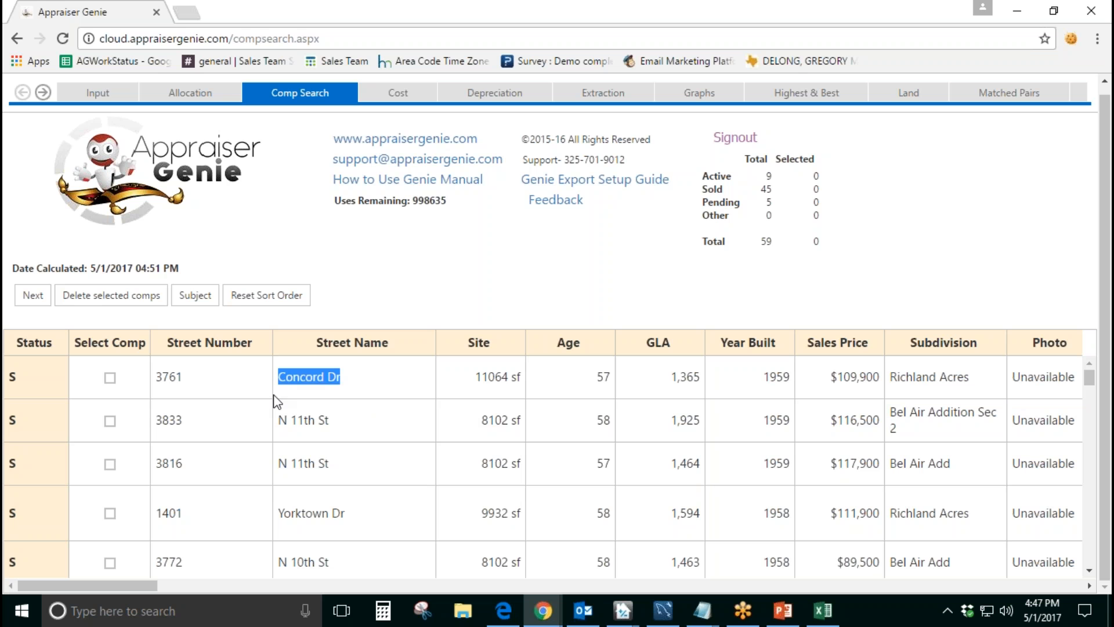
{"action": "left_click", "coordinate": [380, 383]}
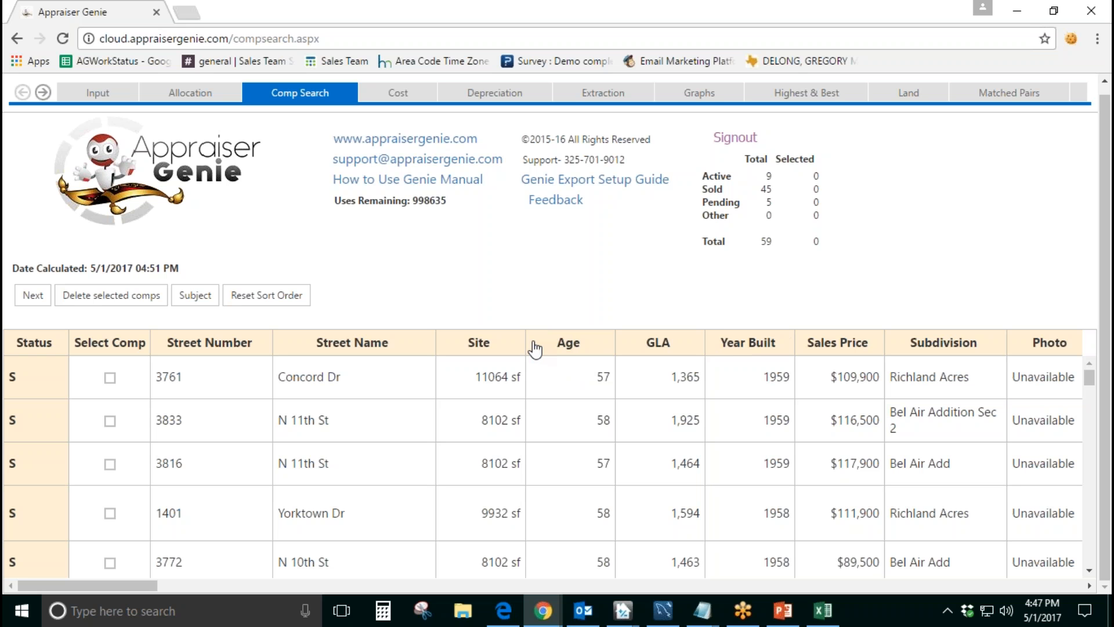
{"action": "double_click", "coordinate": [603, 380]}
Step: Examine the Distance values of the comps down the list, starting with the first three rows
{"action": "left_click_drag", "start_coordinate": [113, 584], "coordinate": [366, 594]}
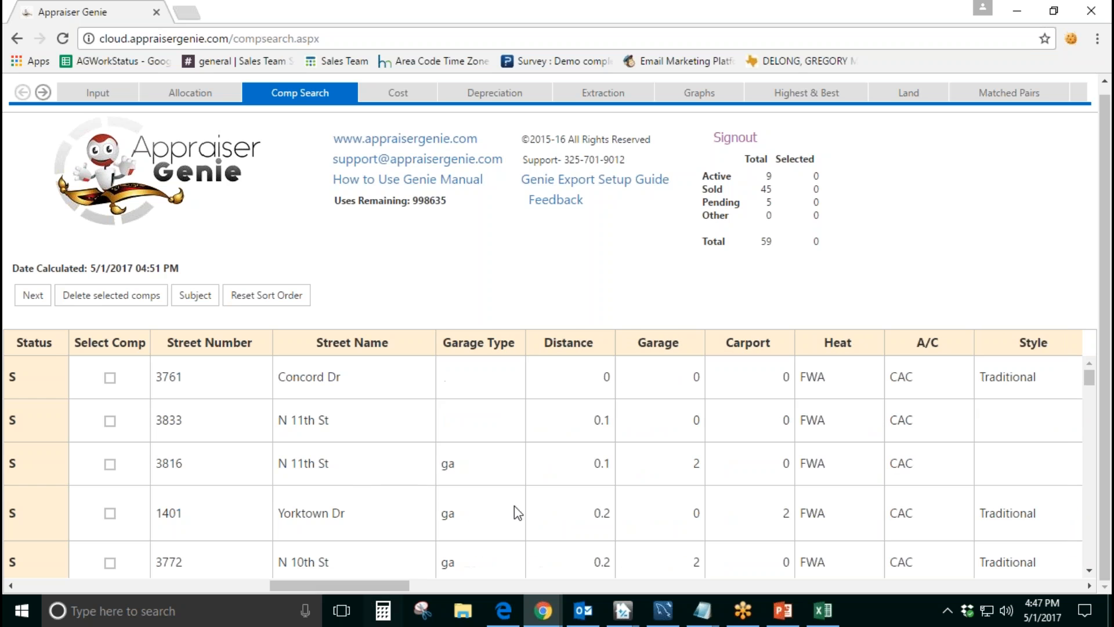
{"action": "double_click", "coordinate": [608, 388]}
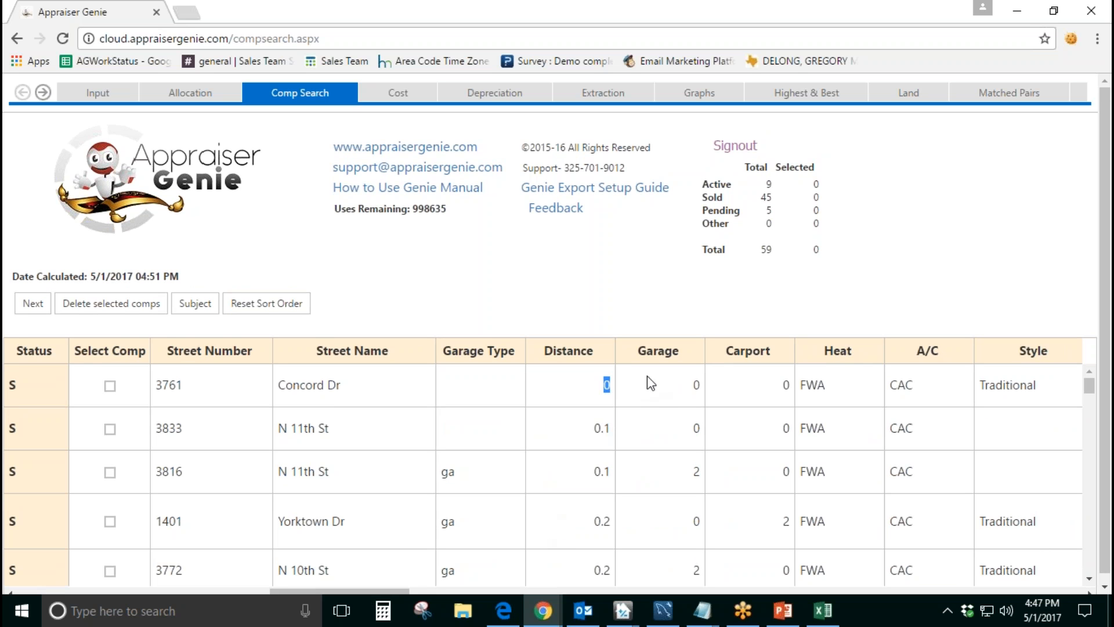
{"action": "double_click", "coordinate": [597, 430]}
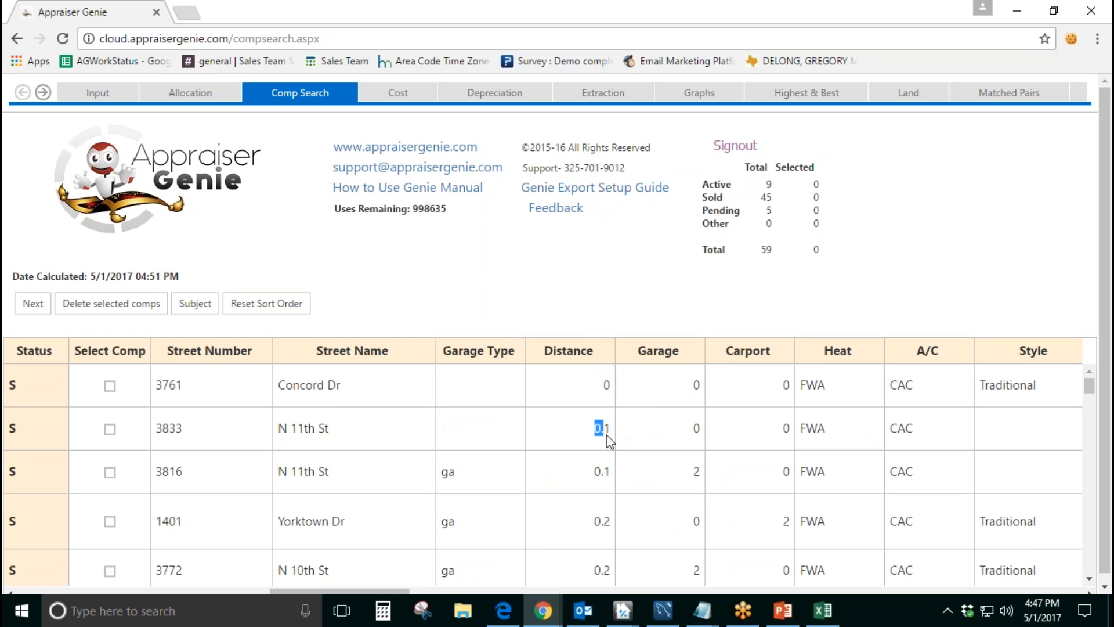
{"action": "double_click", "coordinate": [598, 473]}
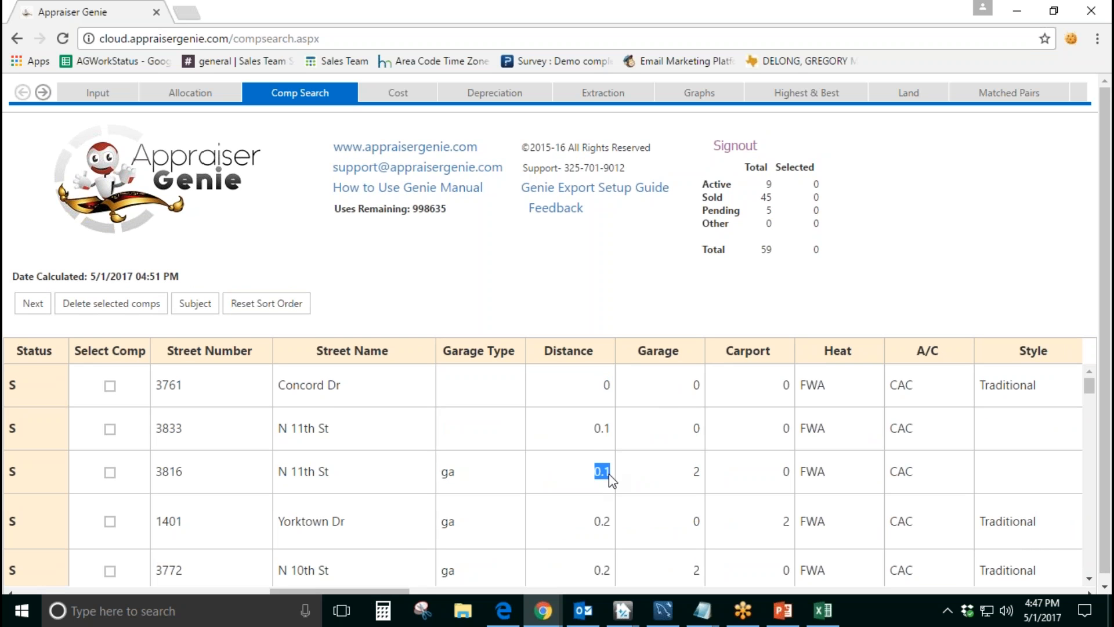
{"action": "left_click", "coordinate": [596, 430]}
{"action": "double_click", "coordinate": [598, 429]}
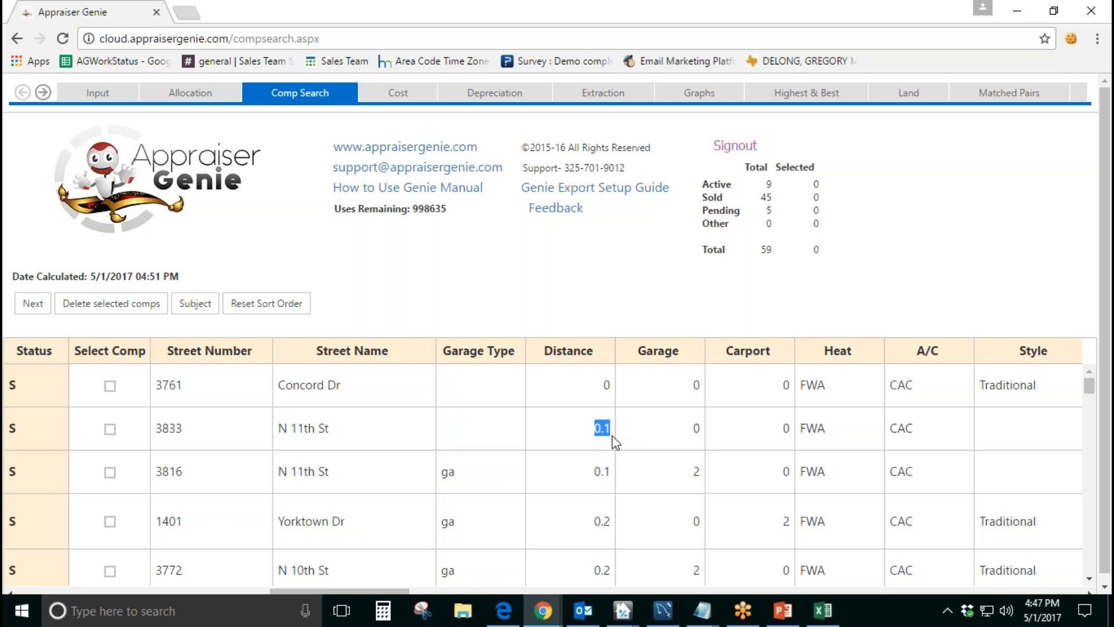
{"action": "double_click", "coordinate": [595, 473]}
{"action": "scroll", "coordinate": [589, 475], "scroll_direction": "down", "scroll_amount": 5}
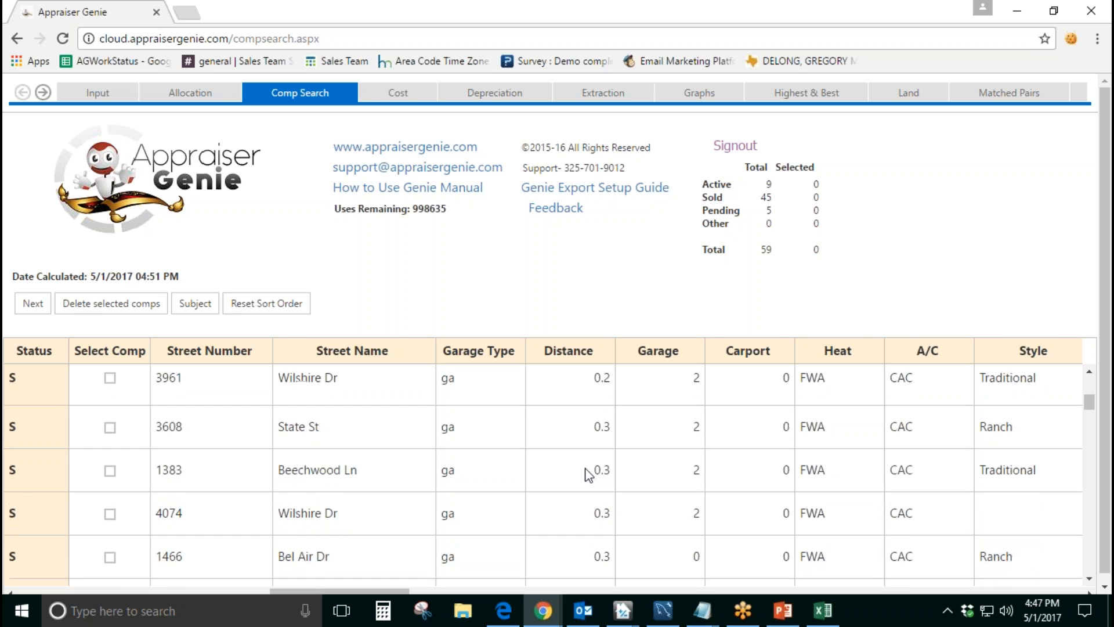
{"action": "scroll", "coordinate": [589, 474], "scroll_direction": "up", "scroll_amount": 5}
Step: Sort the comps by GLA from smallest to largest and check the GLA of the first four rows
{"action": "left_click_drag", "start_coordinate": [400, 591], "coordinate": [137, 590]}
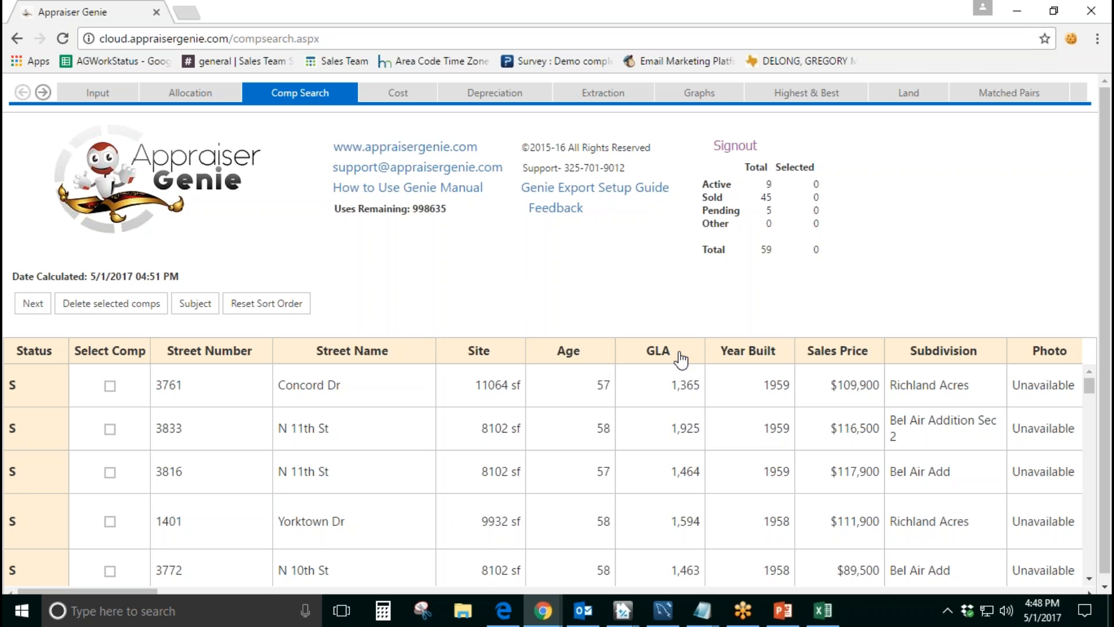
{"action": "left_click", "coordinate": [660, 359]}
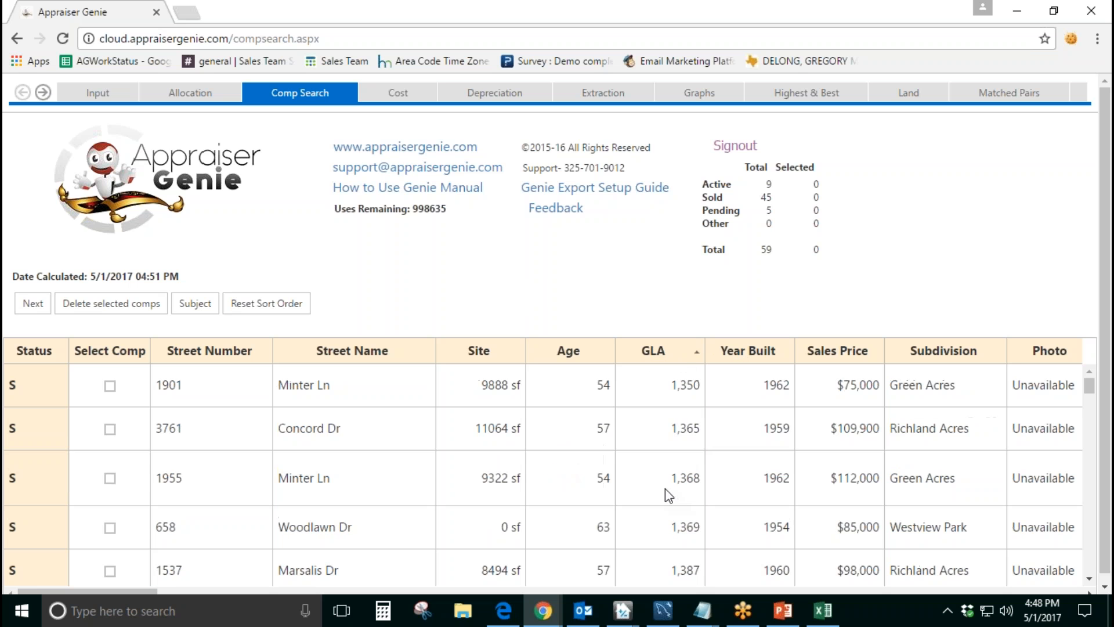
{"action": "left_click_drag", "start_coordinate": [670, 383], "coordinate": [704, 393]}
{"action": "left_click_drag", "start_coordinate": [676, 428], "coordinate": [700, 433]}
{"action": "left_click_drag", "start_coordinate": [672, 479], "coordinate": [701, 485]}
{"action": "left_click_drag", "start_coordinate": [671, 535], "coordinate": [709, 534]}
Step: Reverse the GLA sort to largest first and check the GLA of the first two comps
{"action": "left_click", "coordinate": [659, 358]}
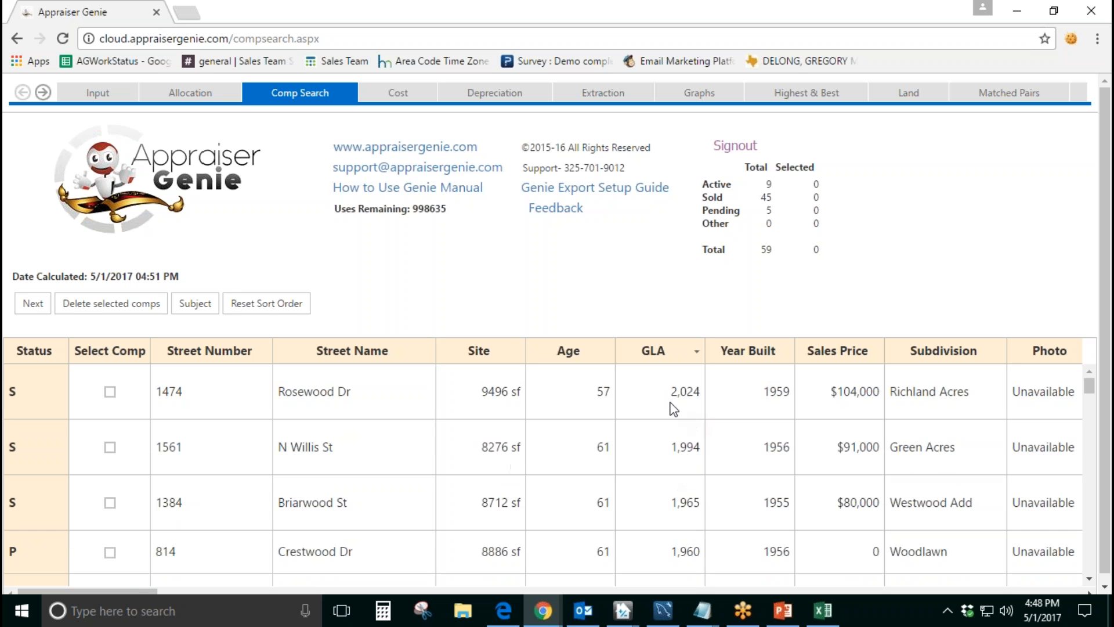
{"action": "left_click_drag", "start_coordinate": [671, 394], "coordinate": [713, 401]}
{"action": "left_click_drag", "start_coordinate": [668, 452], "coordinate": [715, 468]}
Step: Sort the comps alphabetically by Subdivision and check the subdivision names at the start of the list
{"action": "left_click_drag", "start_coordinate": [112, 590], "coordinate": [149, 594]}
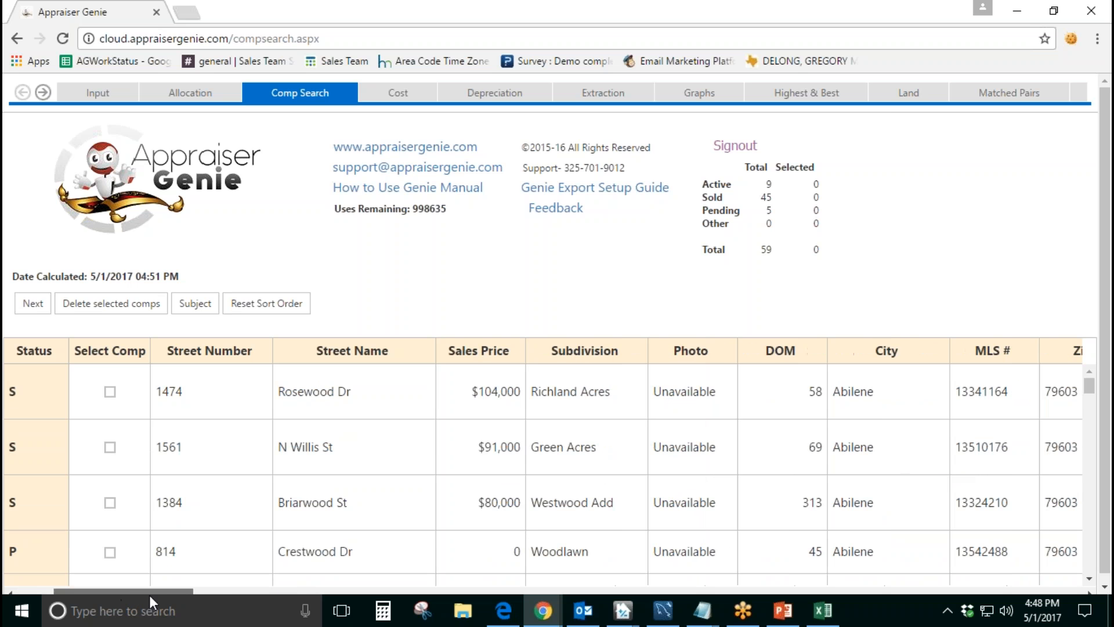
{"action": "left_click", "coordinate": [596, 355]}
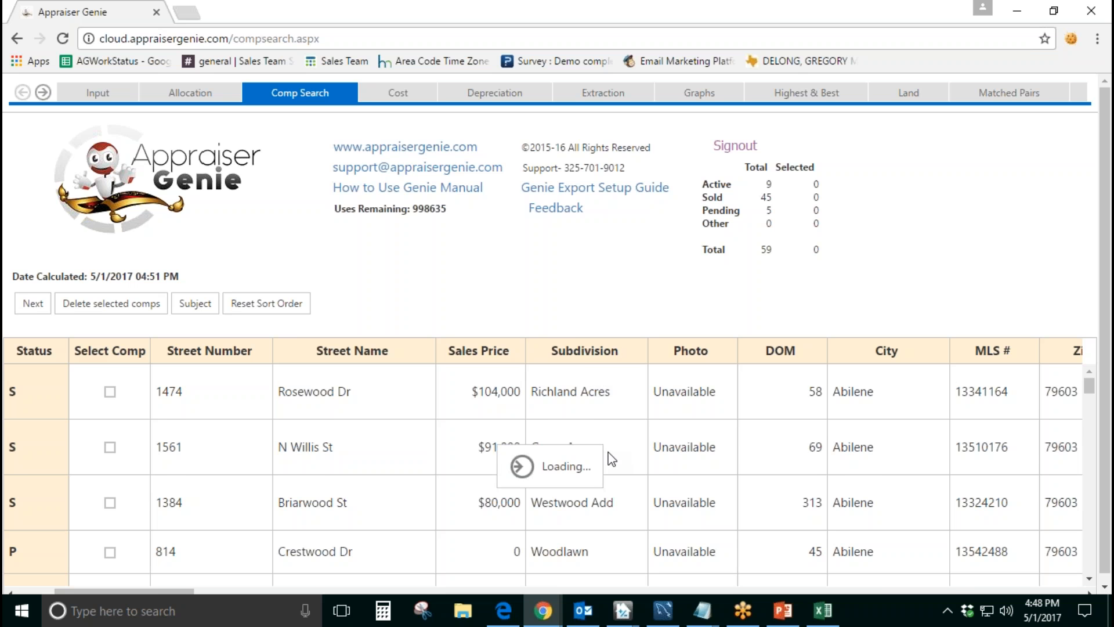
{"action": "left_click_drag", "start_coordinate": [592, 385], "coordinate": [535, 383]}
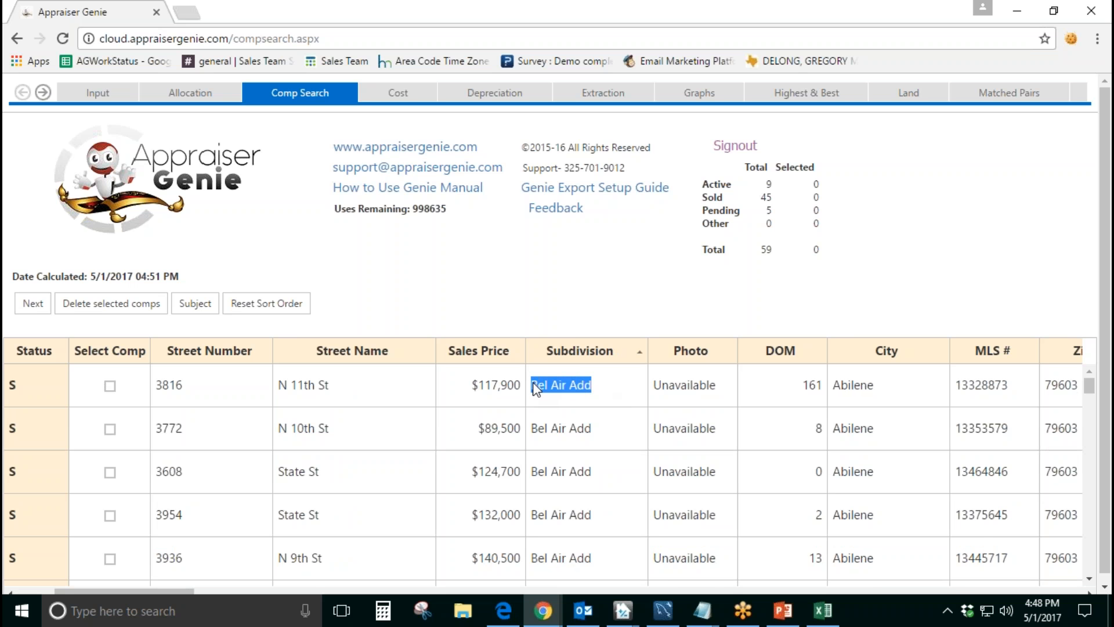
{"action": "scroll", "coordinate": [598, 424], "scroll_direction": "down", "scroll_amount": 3}
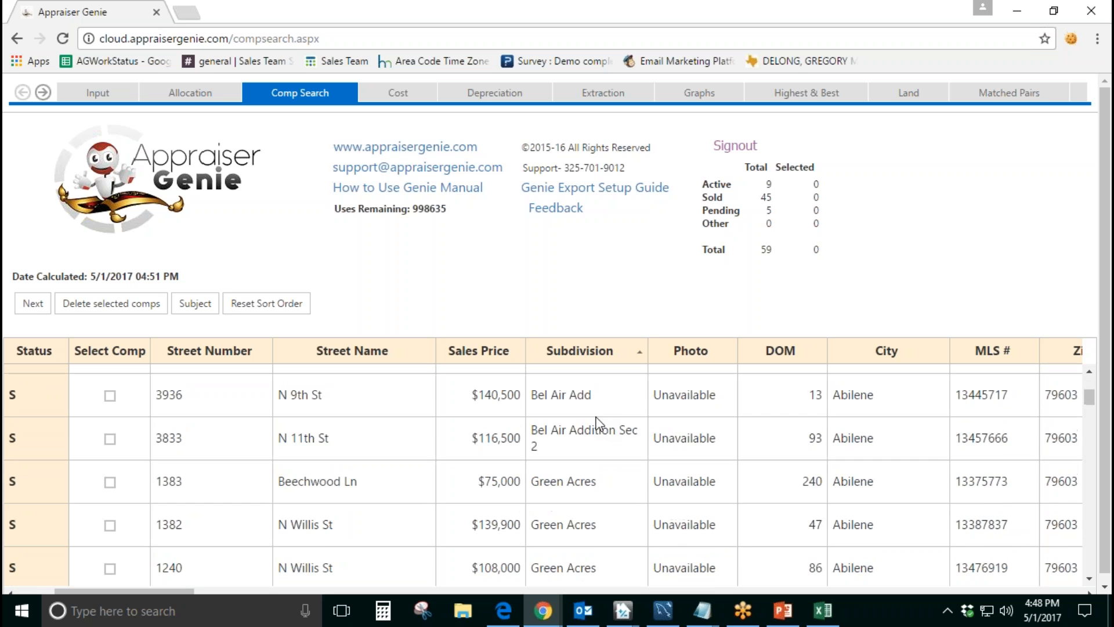
{"action": "scroll", "coordinate": [598, 424], "scroll_direction": "up", "scroll_amount": 3}
{"action": "left_click_drag", "start_coordinate": [593, 428], "coordinate": [531, 430]}
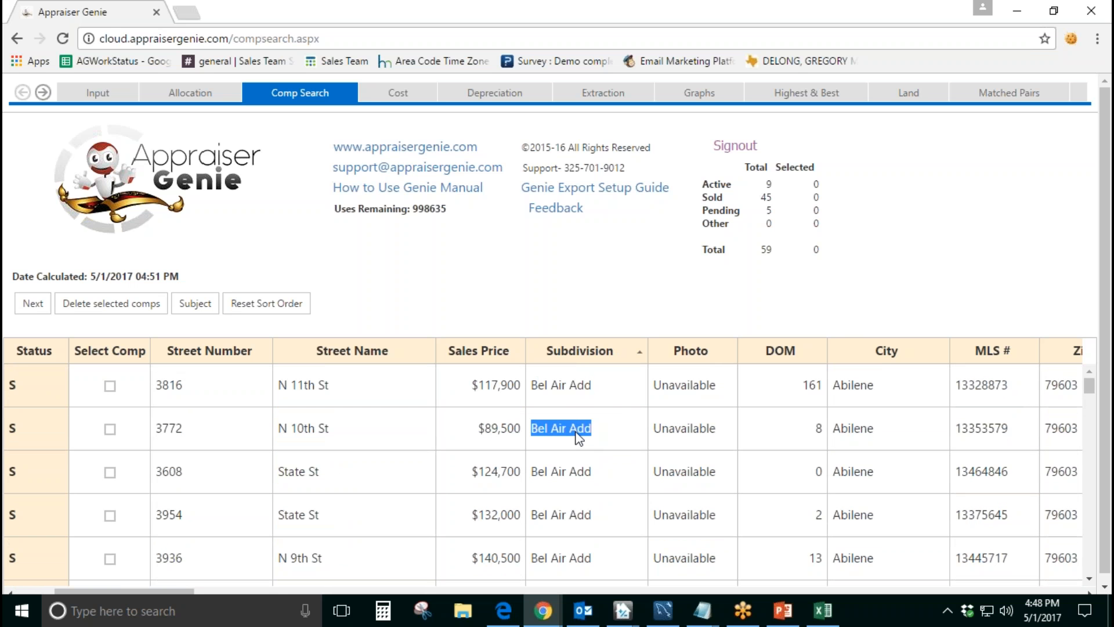
{"action": "left_click", "coordinate": [617, 434]}
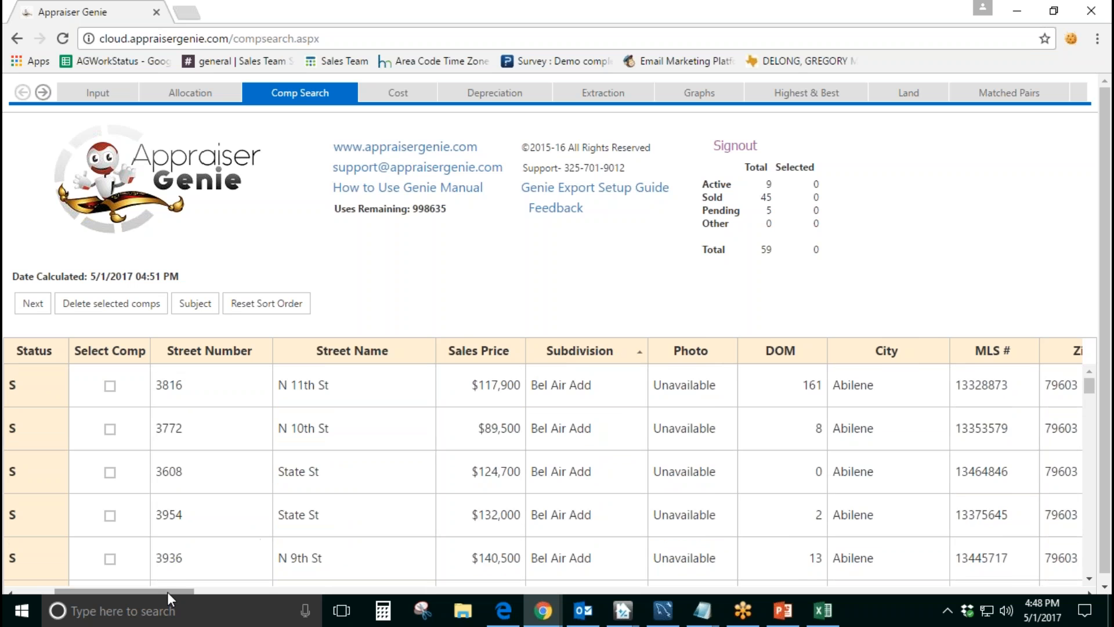
Step: Reset the comp grid to its original sort order and check the Street Name of the first comp
{"action": "left_click_drag", "start_coordinate": [167, 591], "coordinate": [79, 590]}
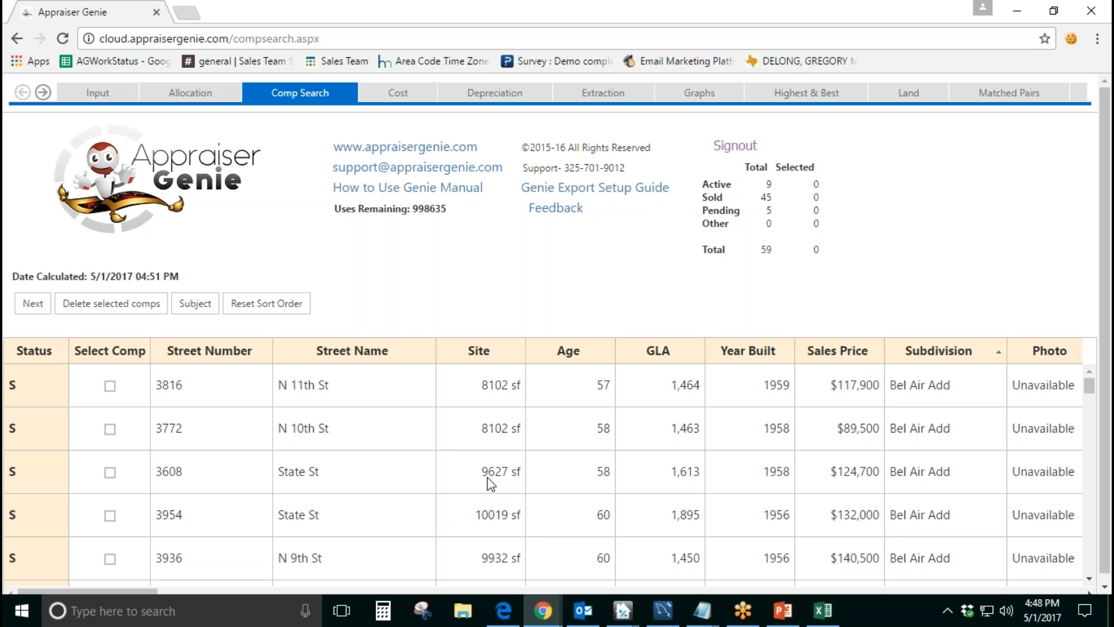
{"action": "left_click", "coordinate": [267, 303]}
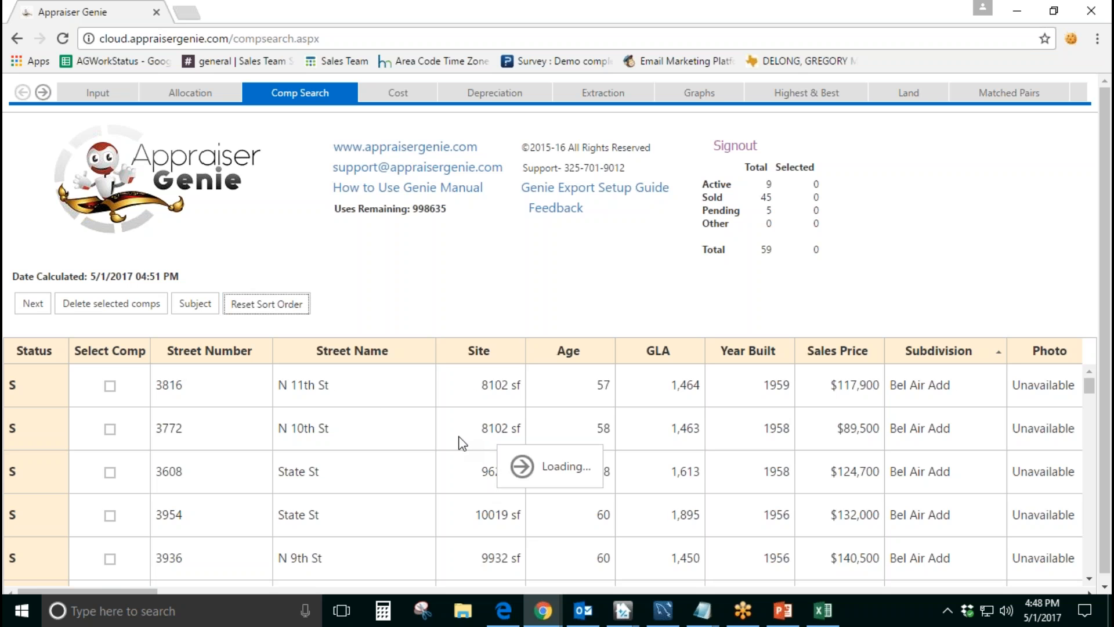
{"action": "left_click_drag", "start_coordinate": [341, 384], "coordinate": [277, 385]}
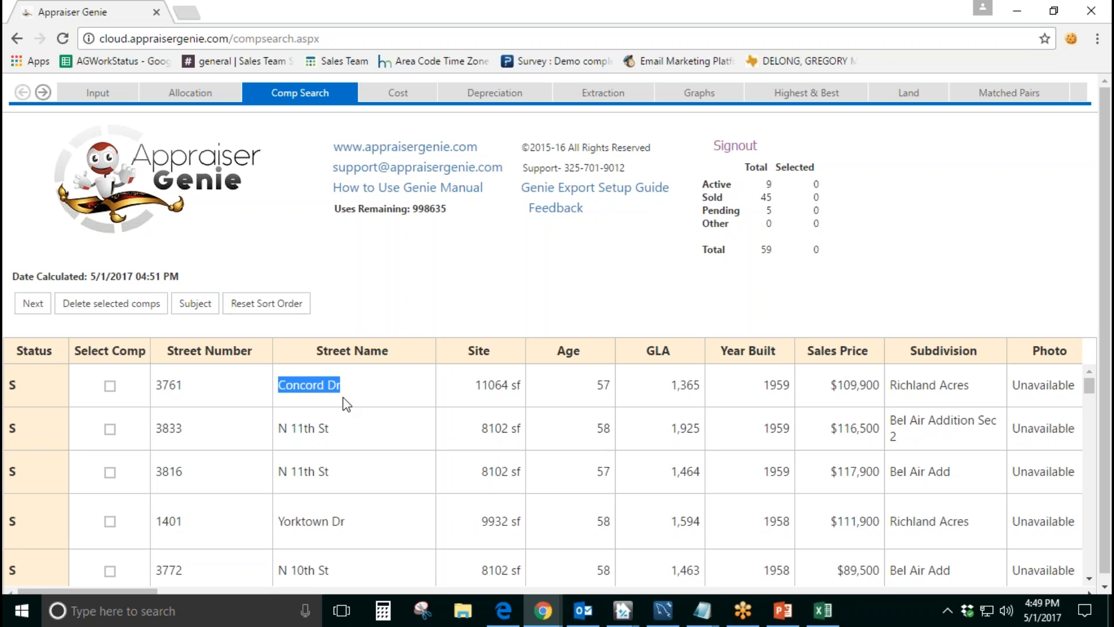
{"action": "left_click", "coordinate": [428, 305]}
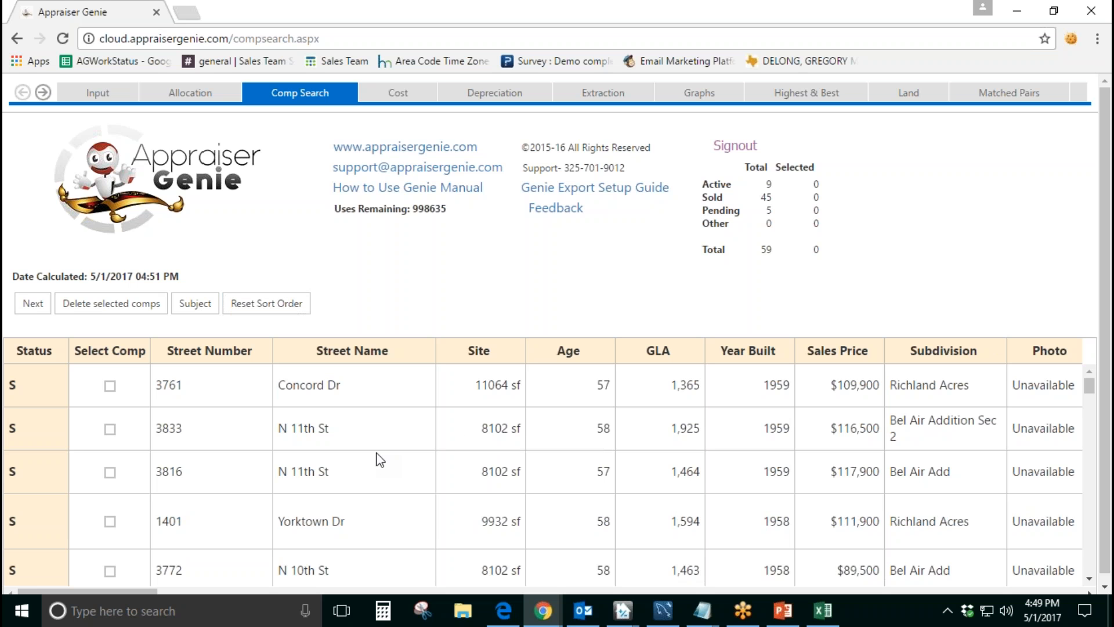
Step: Delete the $89,500 Bel Air Add comp on N 10th St and the $75,000 Green Acres comp on Beechwood Ln
{"action": "scroll", "coordinate": [576, 448], "scroll_direction": "down", "scroll_amount": 2}
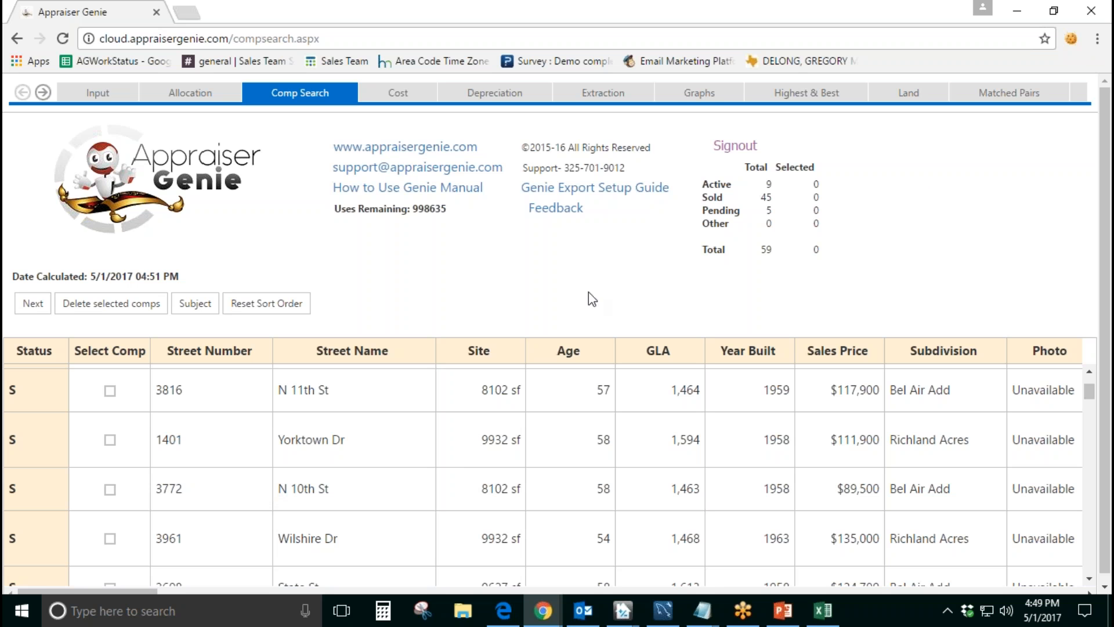
{"action": "left_click", "coordinate": [110, 490]}
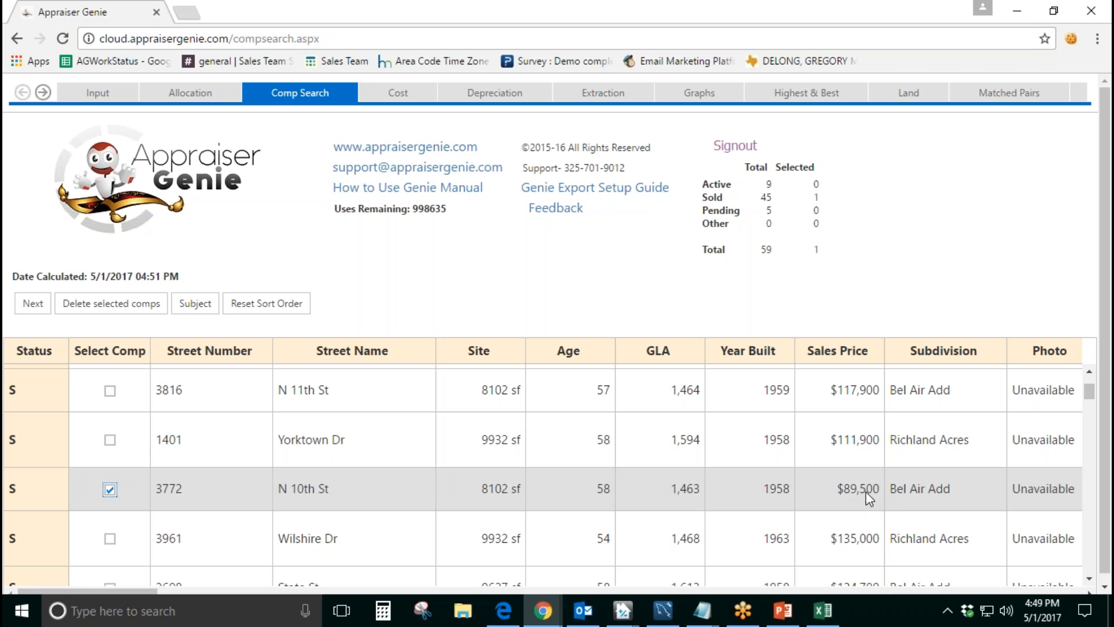
{"action": "scroll", "coordinate": [863, 490], "scroll_direction": "down", "scroll_amount": 1}
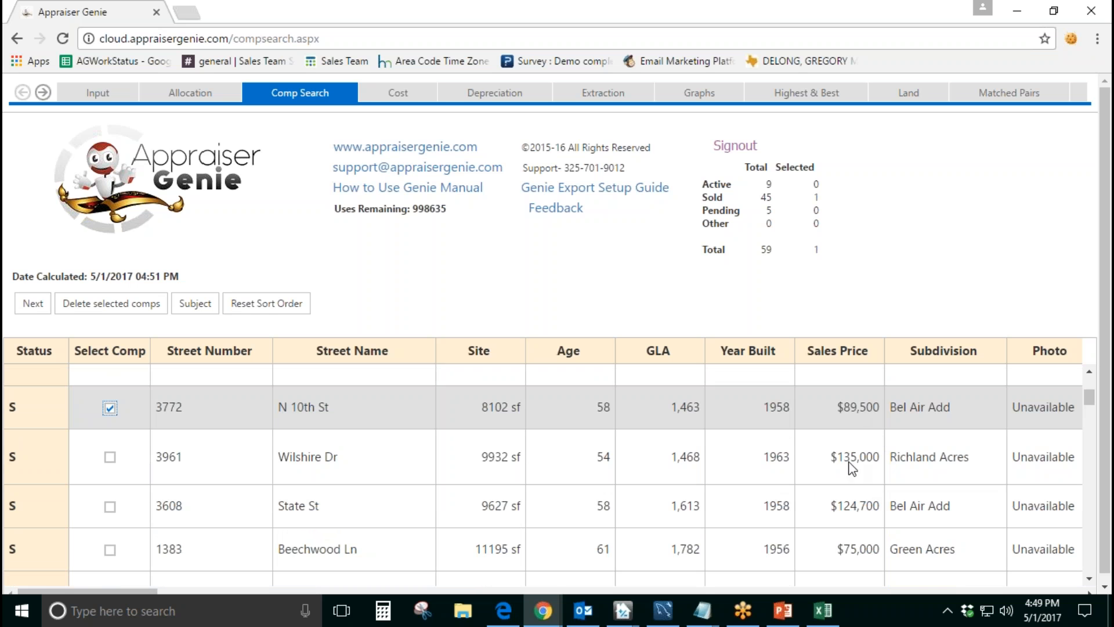
{"action": "double_click", "coordinate": [847, 552]}
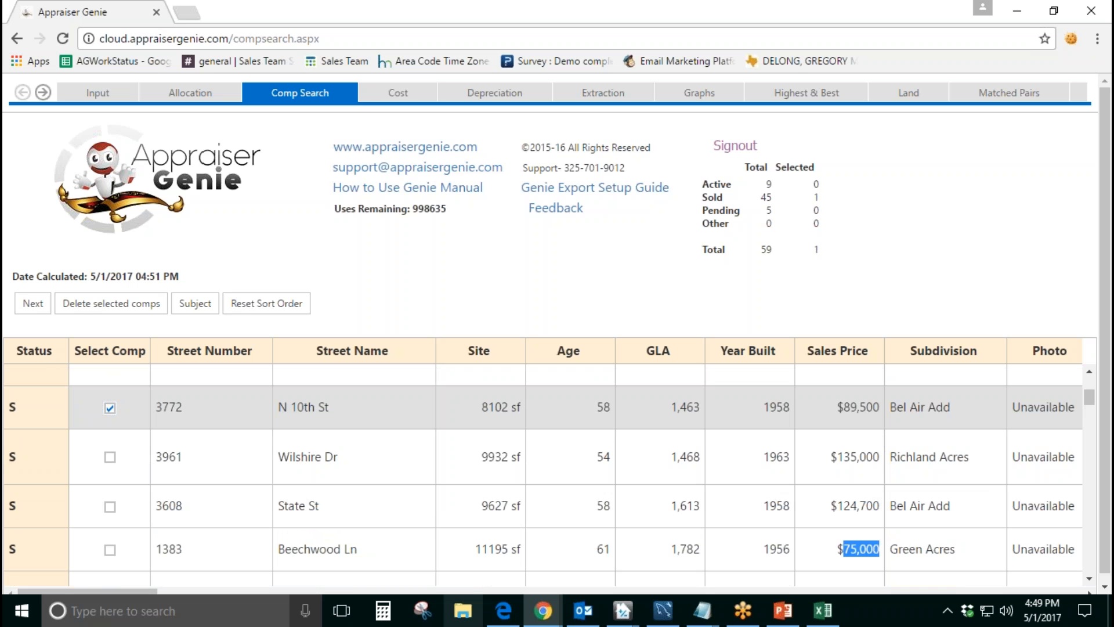
{"action": "left_click", "coordinate": [116, 550]}
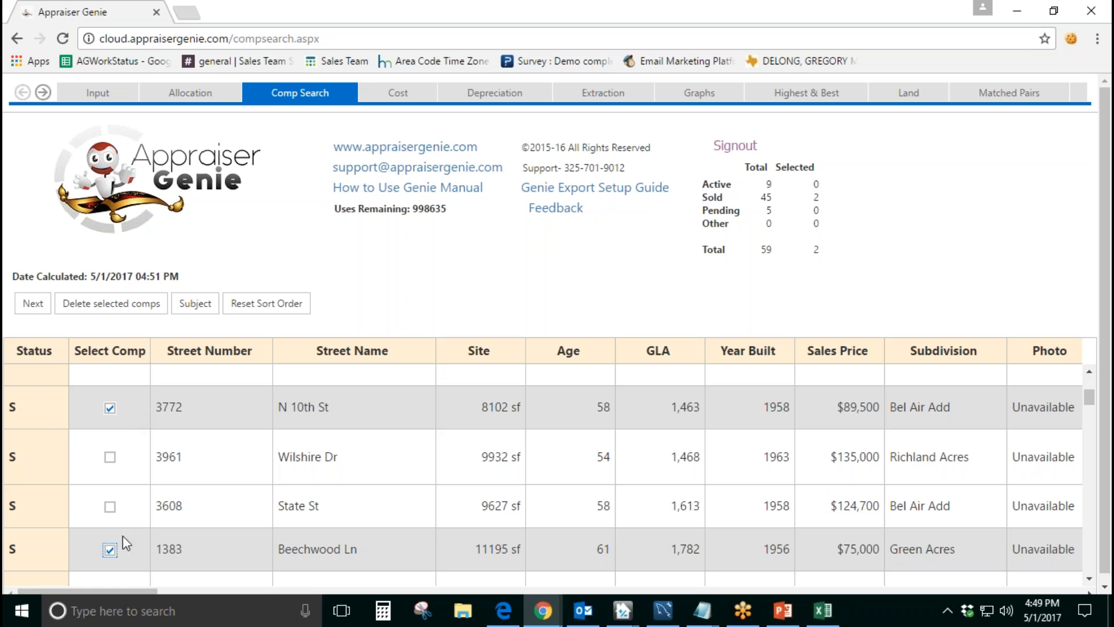
{"action": "left_click", "coordinate": [129, 307]}
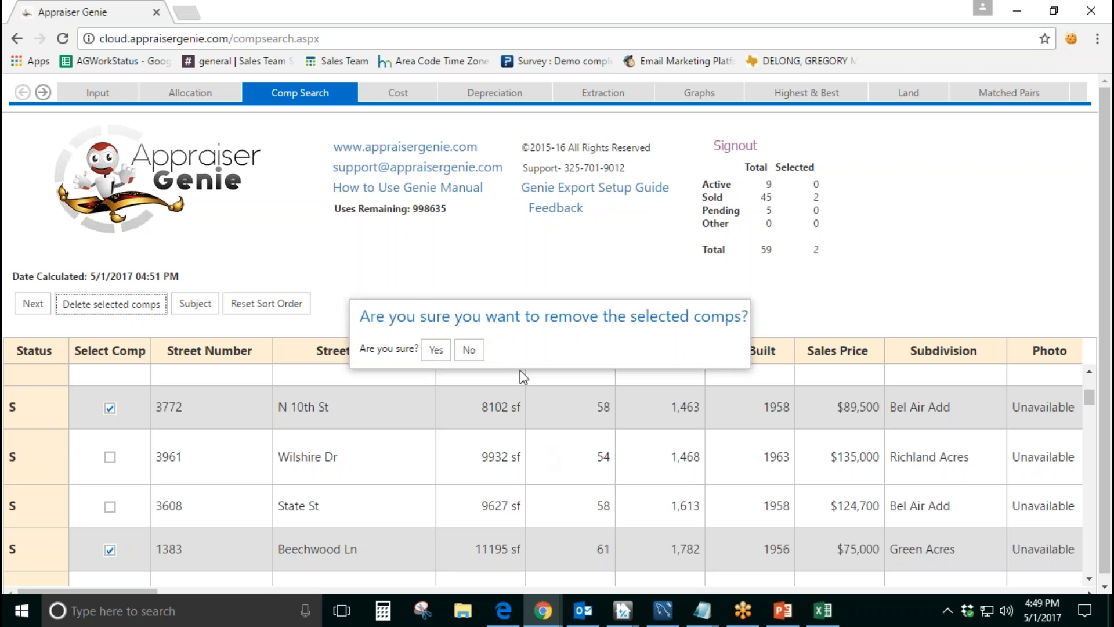
{"action": "left_click_drag", "start_coordinate": [397, 317], "coordinate": [707, 328]}
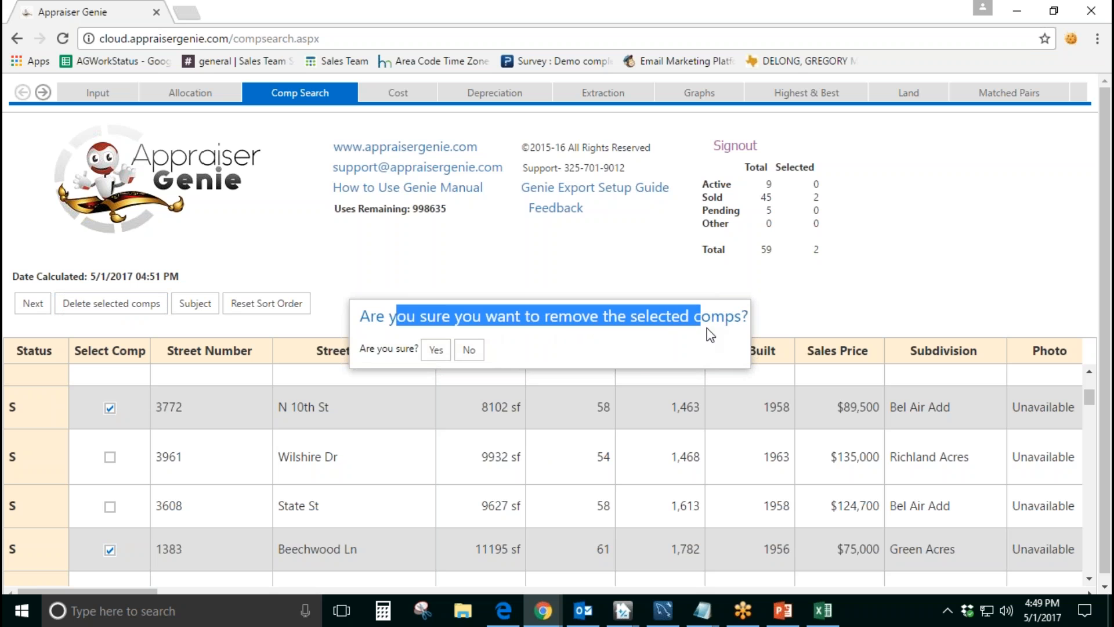
{"action": "left_click", "coordinate": [436, 350]}
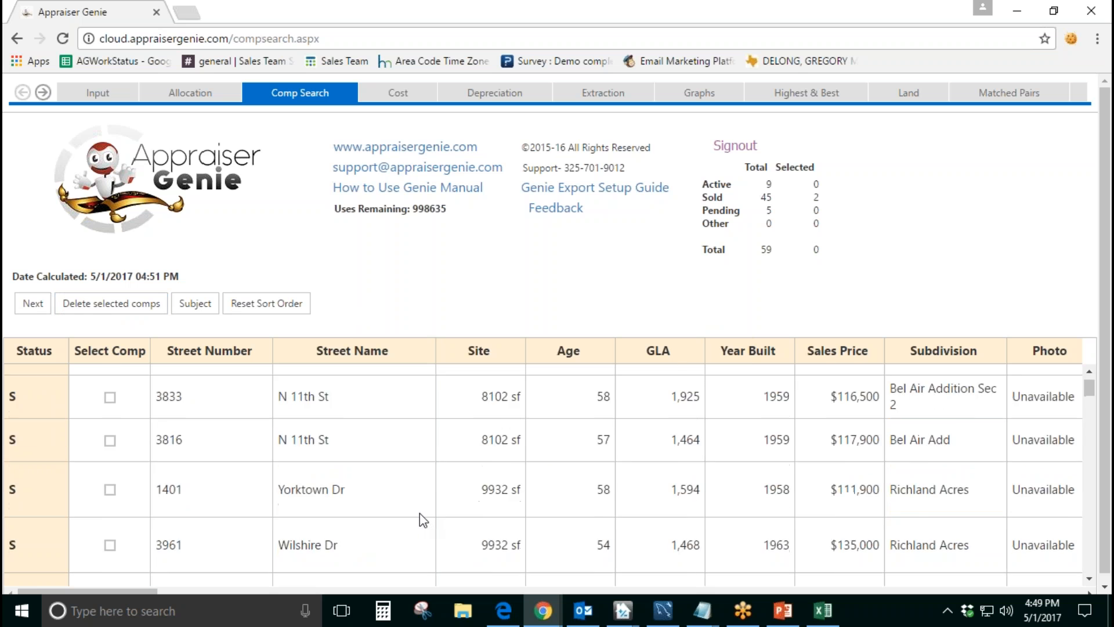
Step: Review the remaining comps in the grid after the deletion
{"action": "scroll", "coordinate": [420, 513], "scroll_direction": "down", "scroll_amount": 1}
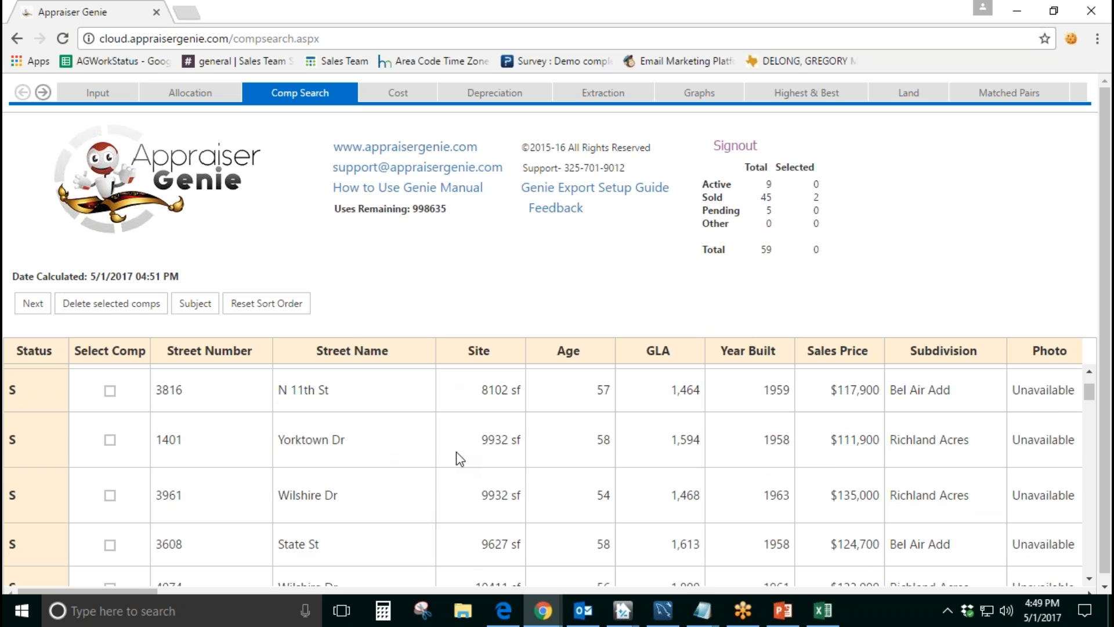
{"action": "scroll", "coordinate": [456, 451], "scroll_direction": "down", "scroll_amount": 2}
{"action": "scroll", "coordinate": [456, 452], "scroll_direction": "up", "scroll_amount": 3}
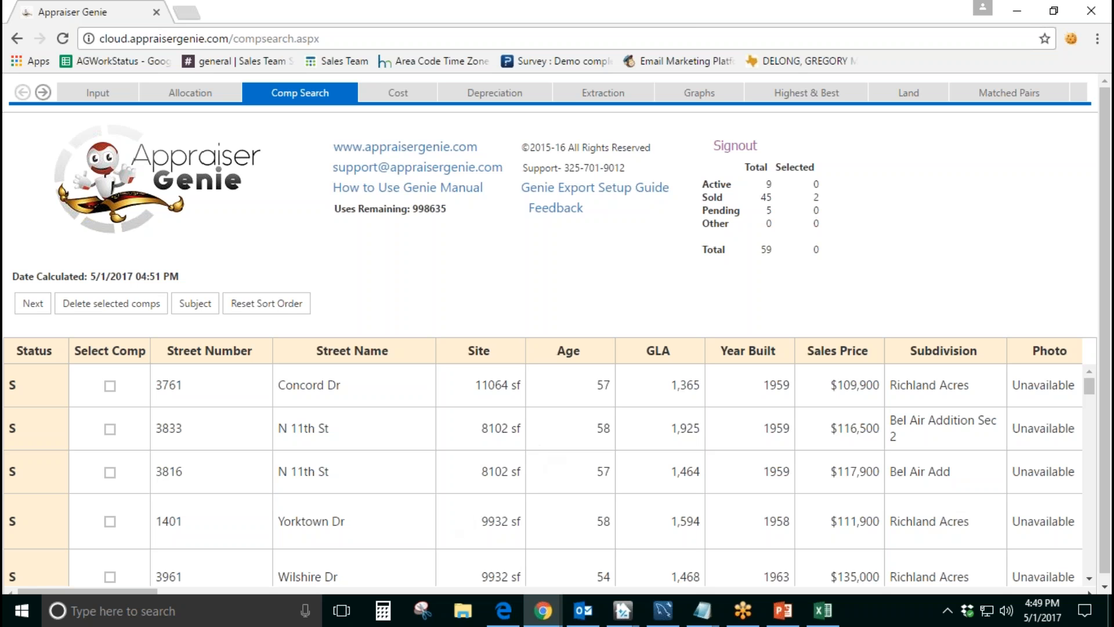
Step: Select the first comp in the grid and clear its selection again
{"action": "left_click", "coordinate": [715, 318]}
{"action": "left_click", "coordinate": [109, 386]}
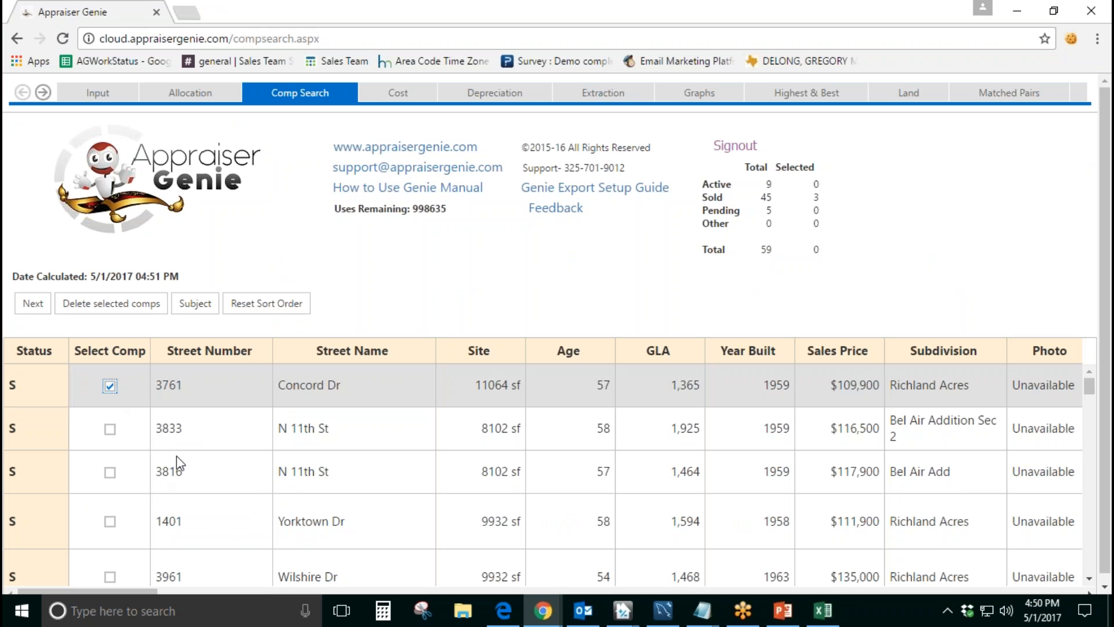
{"action": "left_click", "coordinate": [110, 386]}
Step: Sort the comps by Sales Price, first ascending to check an active listing's Status and price, and finally from highest to lowest
{"action": "scroll", "coordinate": [178, 467], "scroll_direction": "down", "scroll_amount": 1}
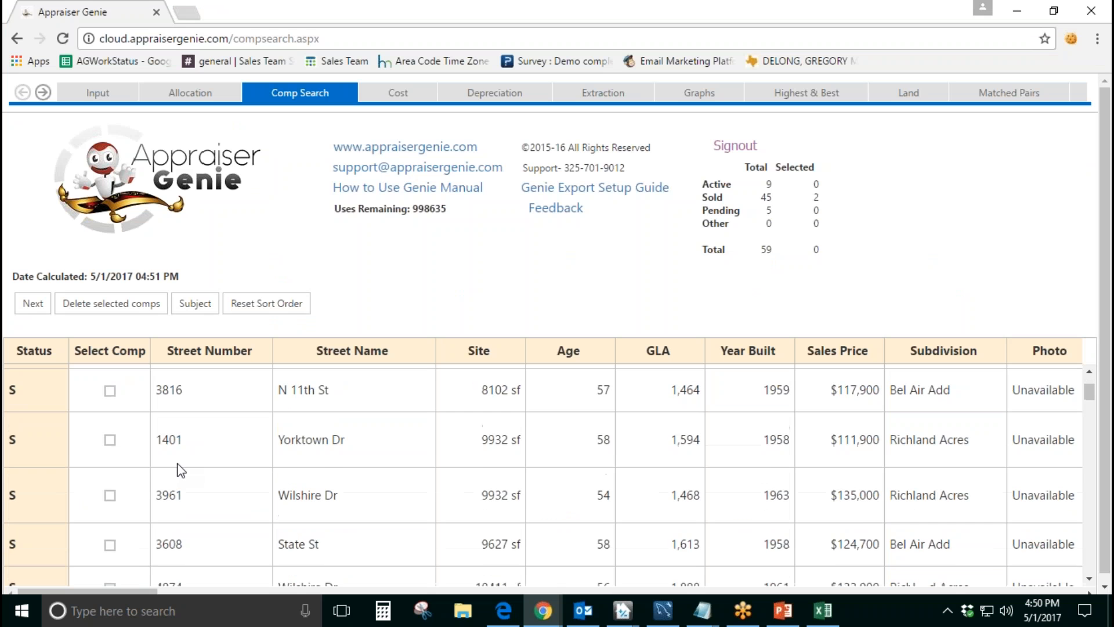
{"action": "mouse_move", "coordinate": [131, 588]}
{"action": "left_mouse_down"}
{"action": "mouse_move", "coordinate": [173, 588]}
{"action": "mouse_move", "coordinate": [150, 589]}
{"action": "left_mouse_up"}
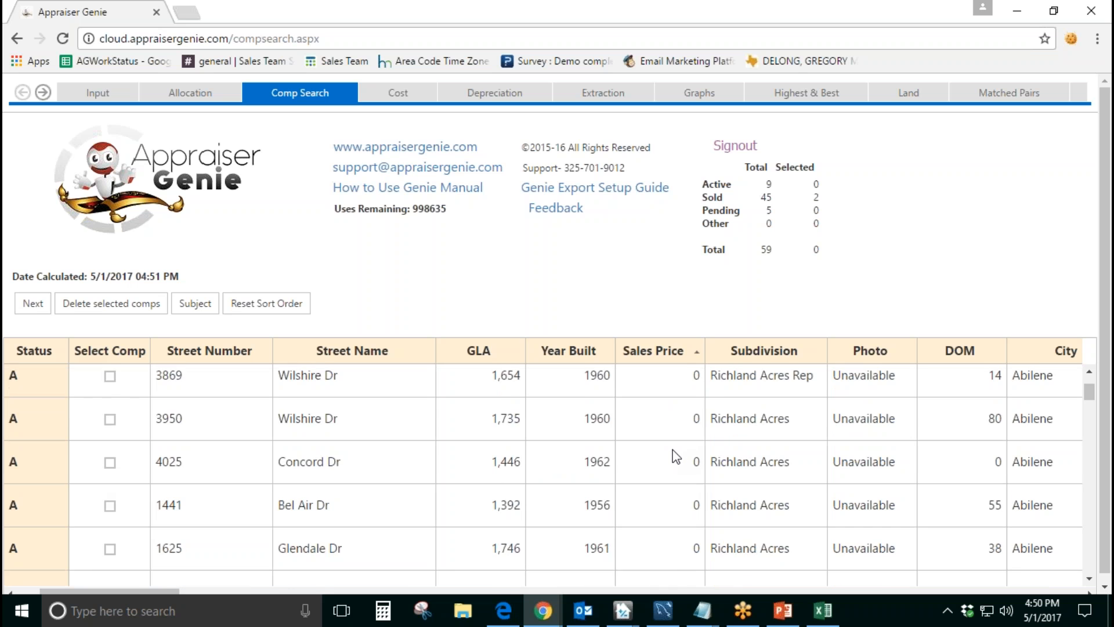
{"action": "scroll", "coordinate": [675, 457], "scroll_direction": "up", "scroll_amount": 1}
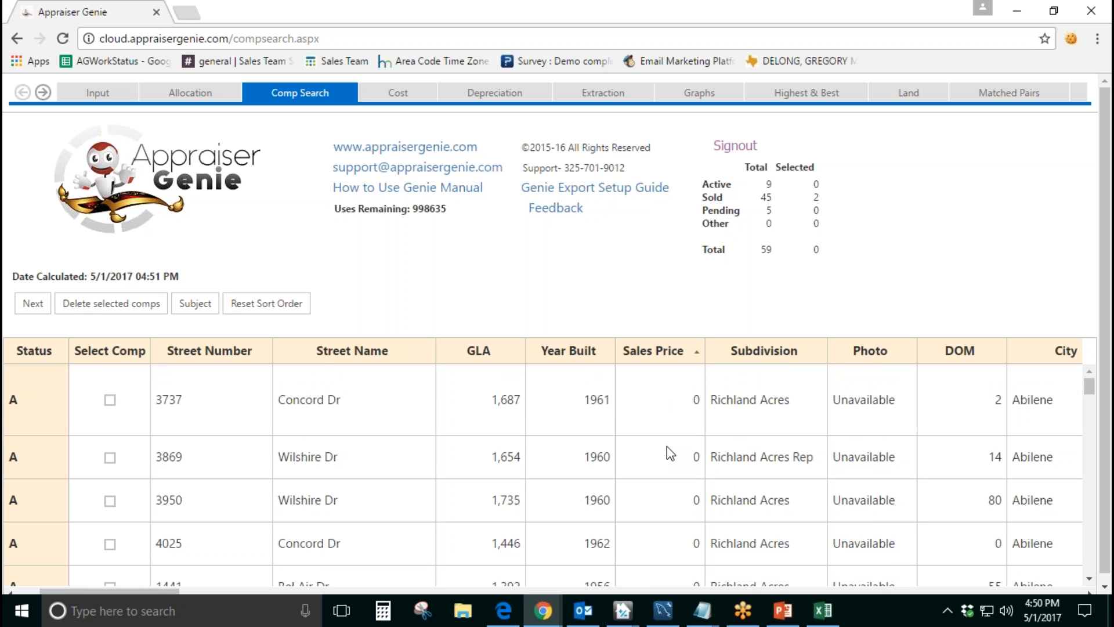
{"action": "double_click", "coordinate": [13, 401]}
{"action": "double_click", "coordinate": [697, 399]}
{"action": "left_click", "coordinate": [664, 364]}
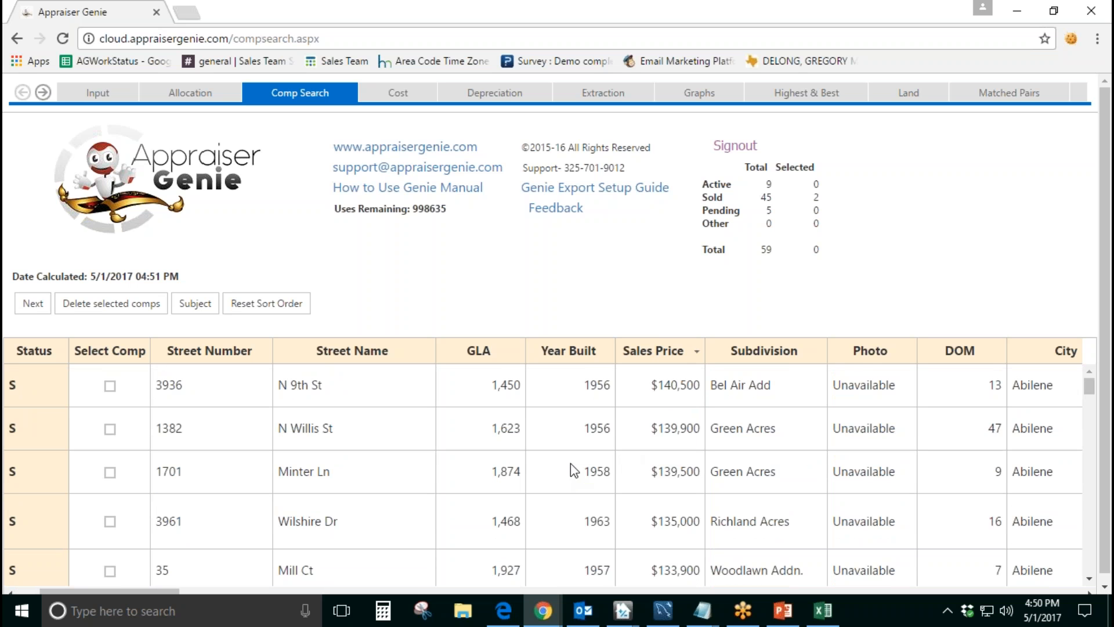
Step: Select the second to fifth comps, priced from $139,900 to $133,900, and continue with them to the SideBySide page
{"action": "left_click", "coordinate": [116, 432]}
{"action": "left_click", "coordinate": [112, 471]}
{"action": "left_click", "coordinate": [110, 521]}
{"action": "left_click", "coordinate": [110, 571]}
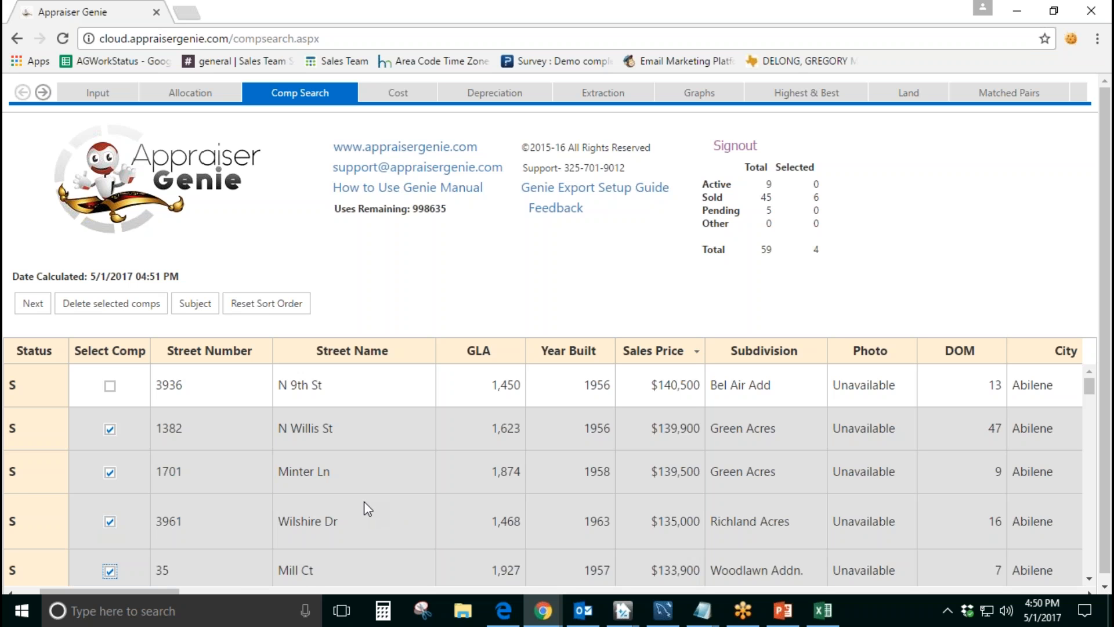
{"action": "left_click", "coordinate": [44, 317]}
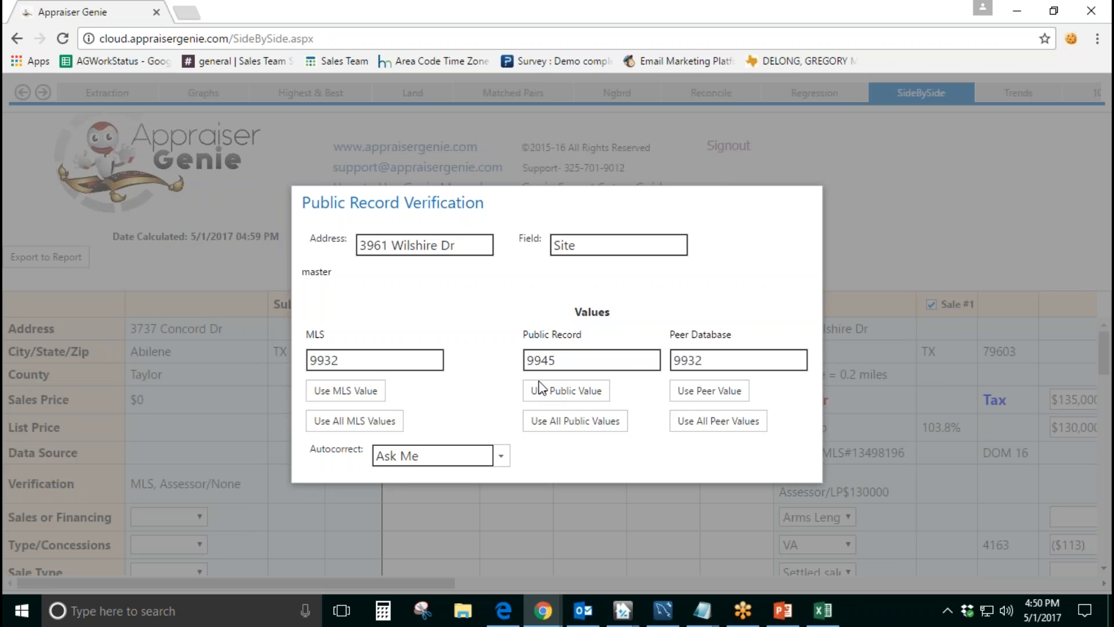
Step: Compare the MLS, public record and peer database Site values for the first comp, and use the MLS value of 9932
{"action": "left_click_drag", "start_coordinate": [461, 247], "coordinate": [335, 250]}
{"action": "left_click_drag", "start_coordinate": [578, 248], "coordinate": [553, 246]}
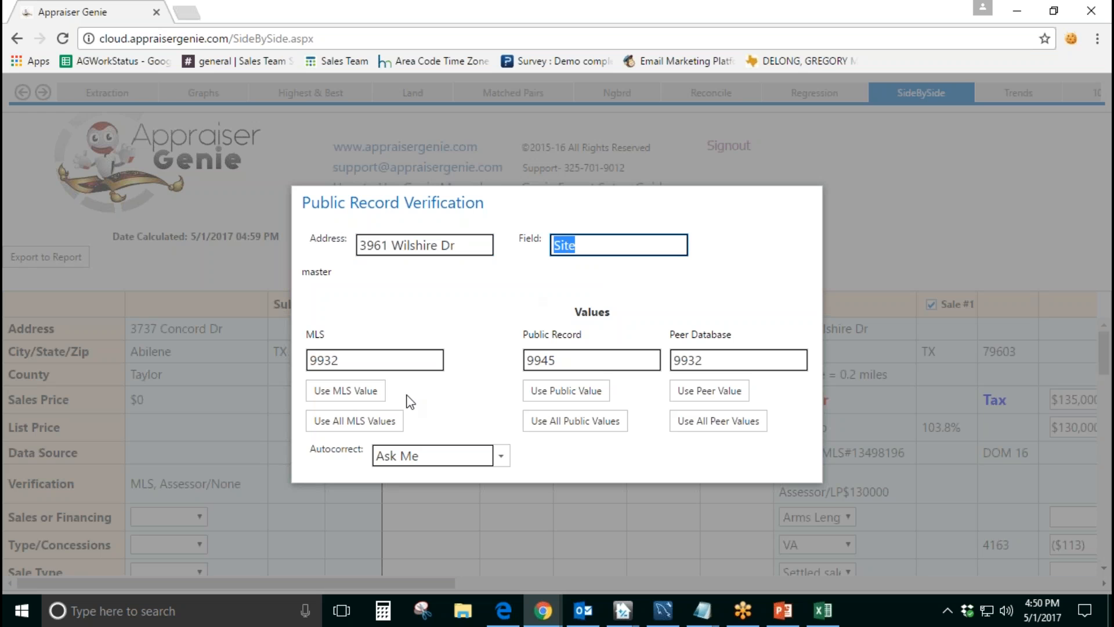
{"action": "left_click_drag", "start_coordinate": [363, 362], "coordinate": [308, 359]}
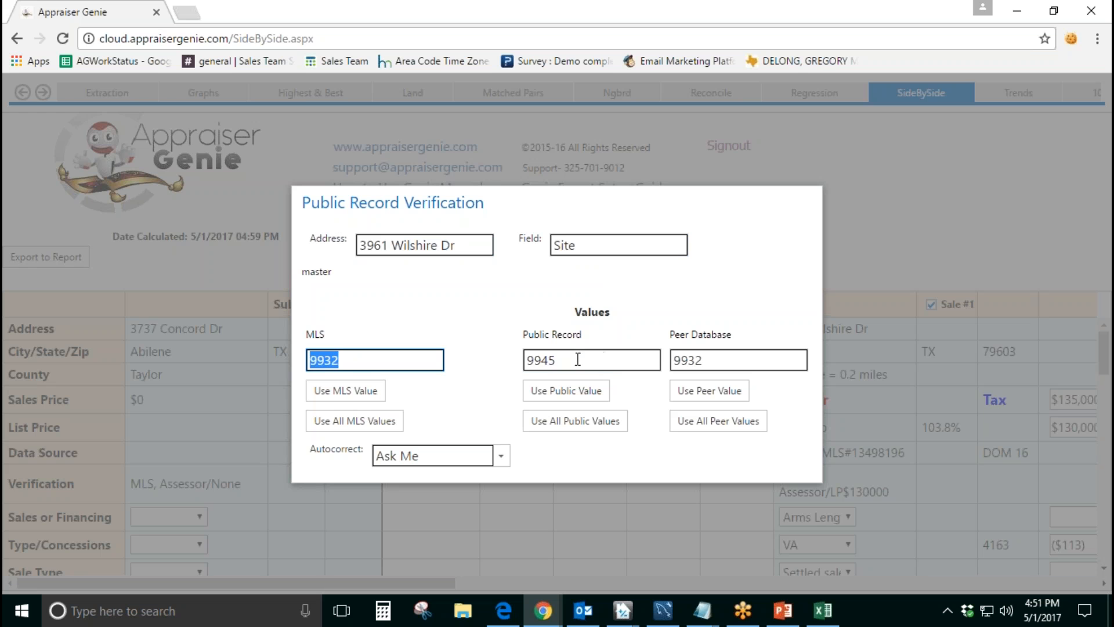
{"action": "left_click_drag", "start_coordinate": [580, 360], "coordinate": [528, 363]}
{"action": "left_click_drag", "start_coordinate": [728, 358], "coordinate": [672, 360]}
{"action": "left_click", "coordinate": [735, 342]}
{"action": "left_click", "coordinate": [738, 356]}
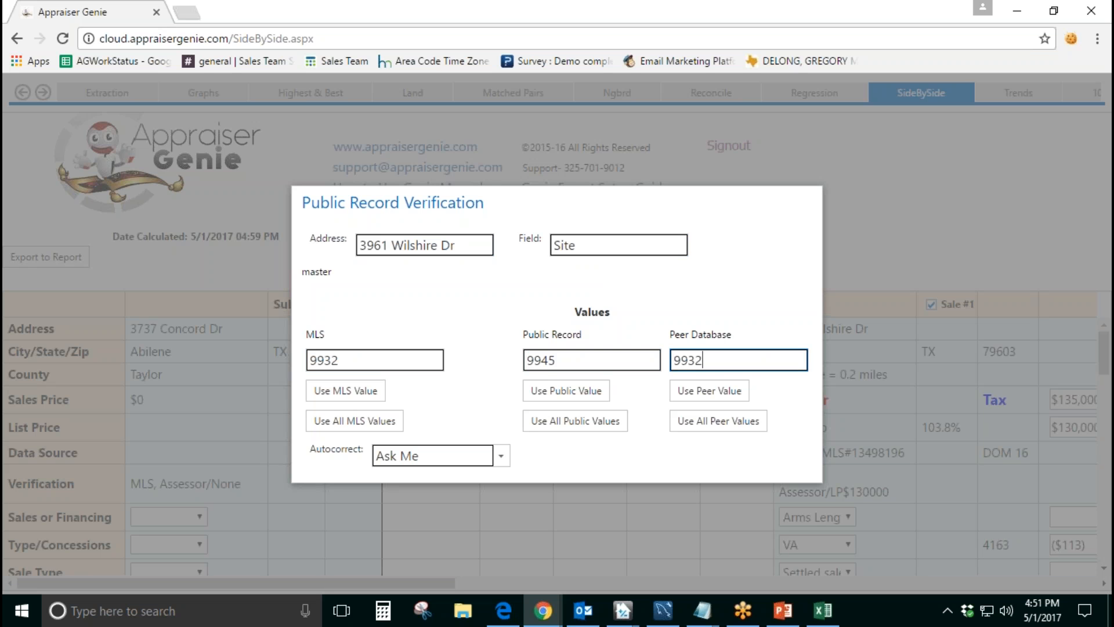
{"action": "left_click", "coordinate": [419, 363]}
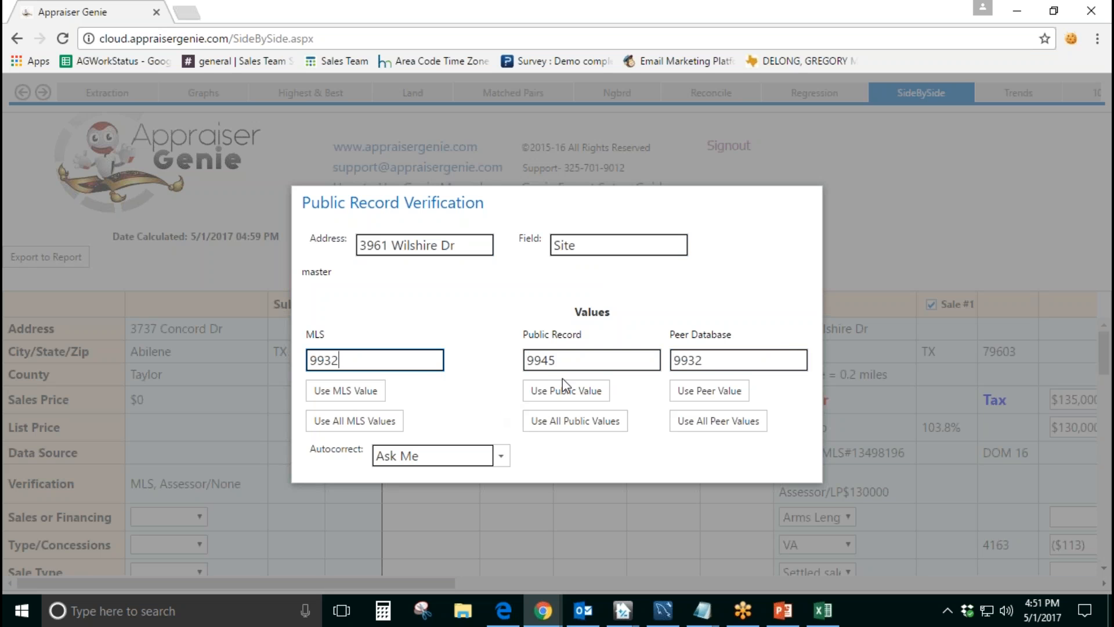
{"action": "left_click_drag", "start_coordinate": [720, 360], "coordinate": [670, 360]}
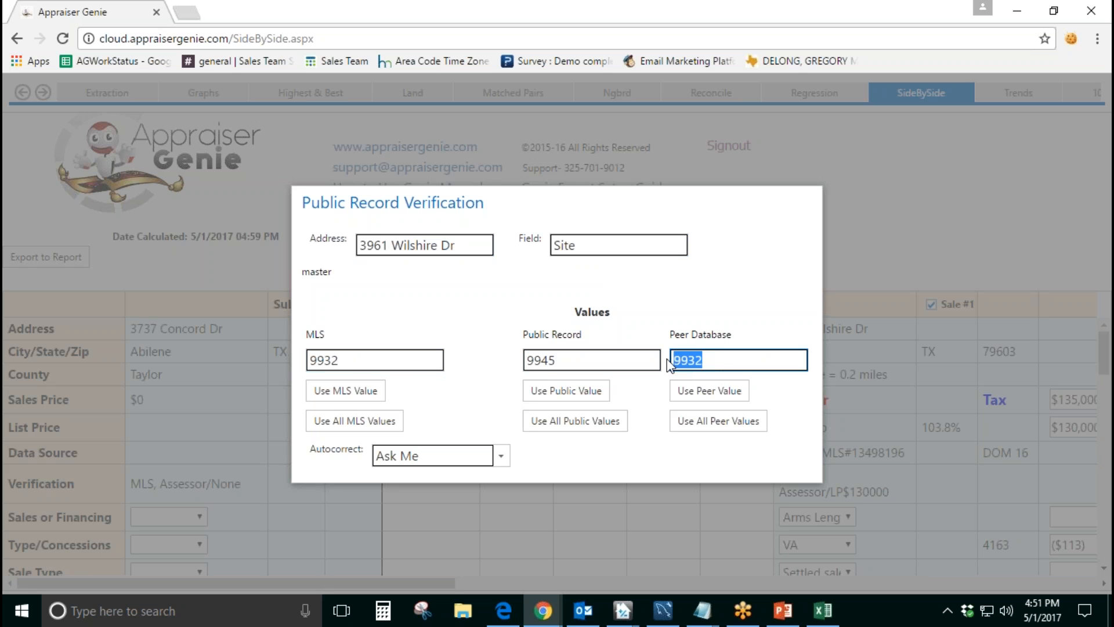
{"action": "left_click", "coordinate": [723, 314]}
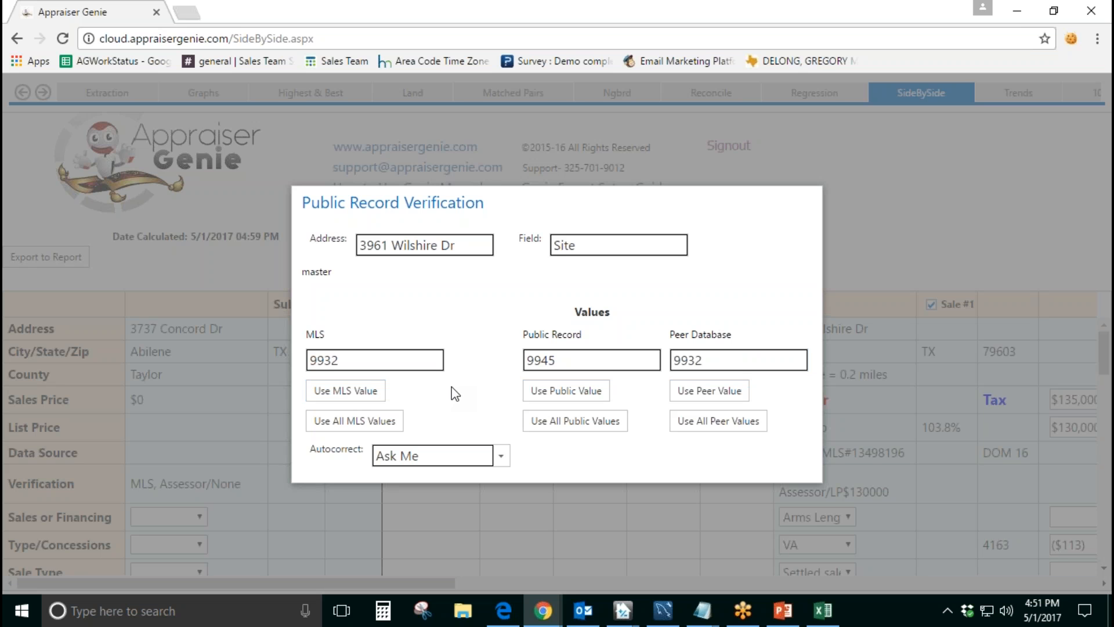
{"action": "double_click", "coordinate": [572, 360]}
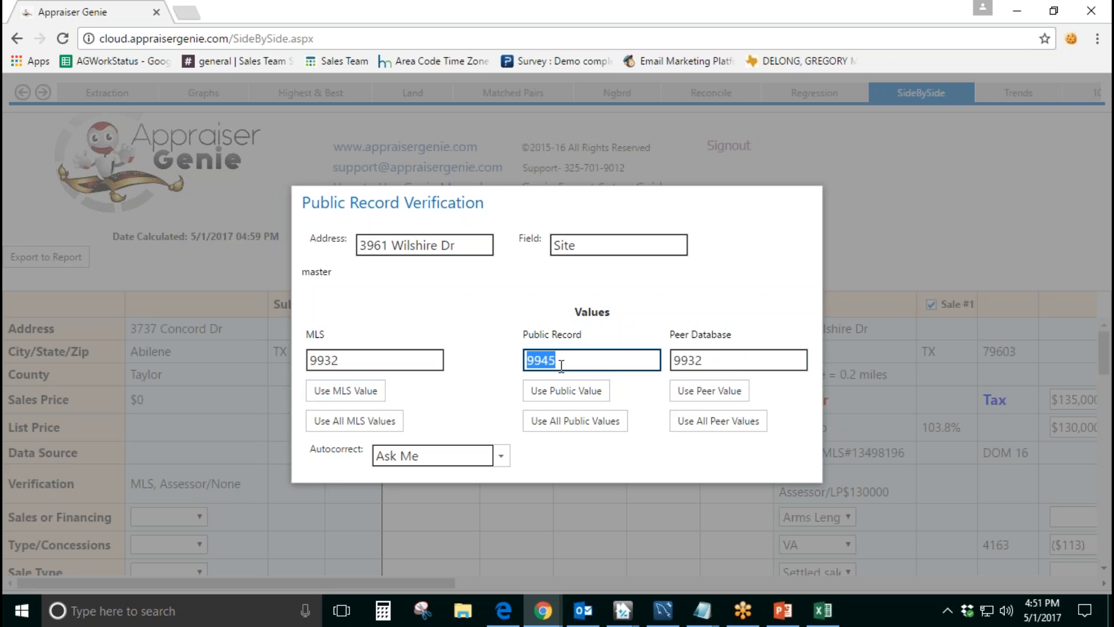
{"action": "left_click", "coordinate": [515, 314]}
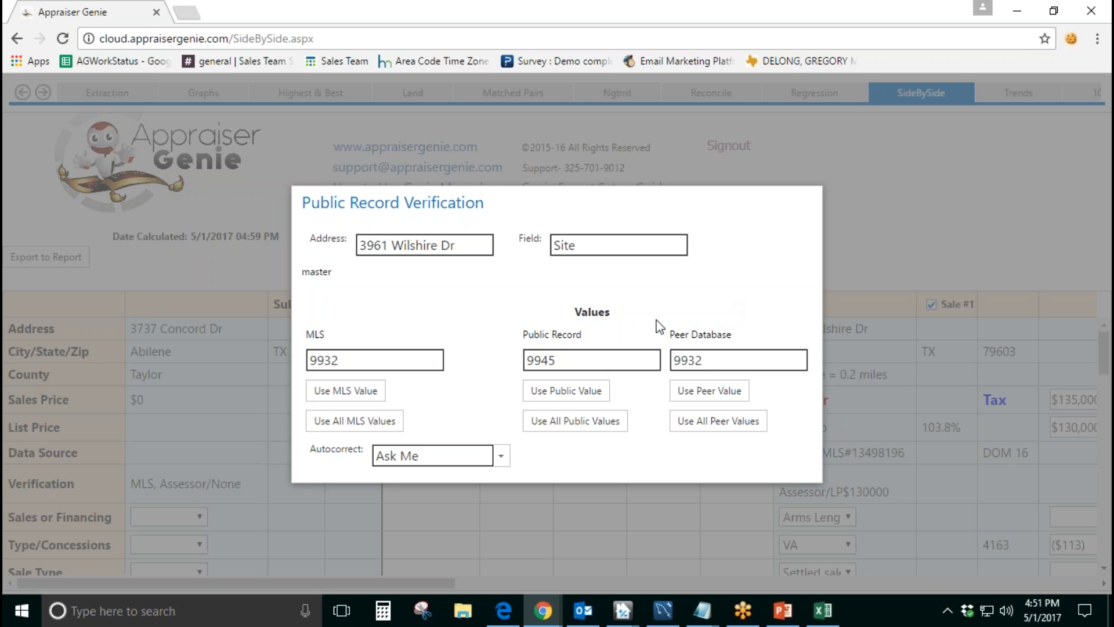
{"action": "left_click", "coordinate": [344, 393]}
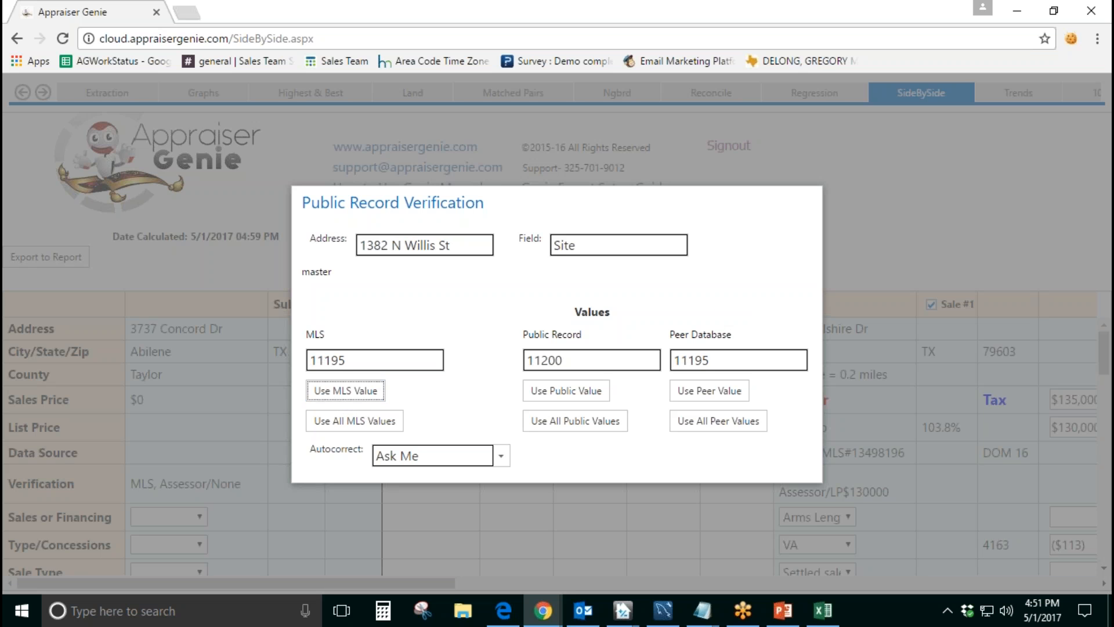
Step: Compare the Site values for the second comp and use the public record value of 11200
{"action": "left_click_drag", "start_coordinate": [450, 246], "coordinate": [359, 246]}
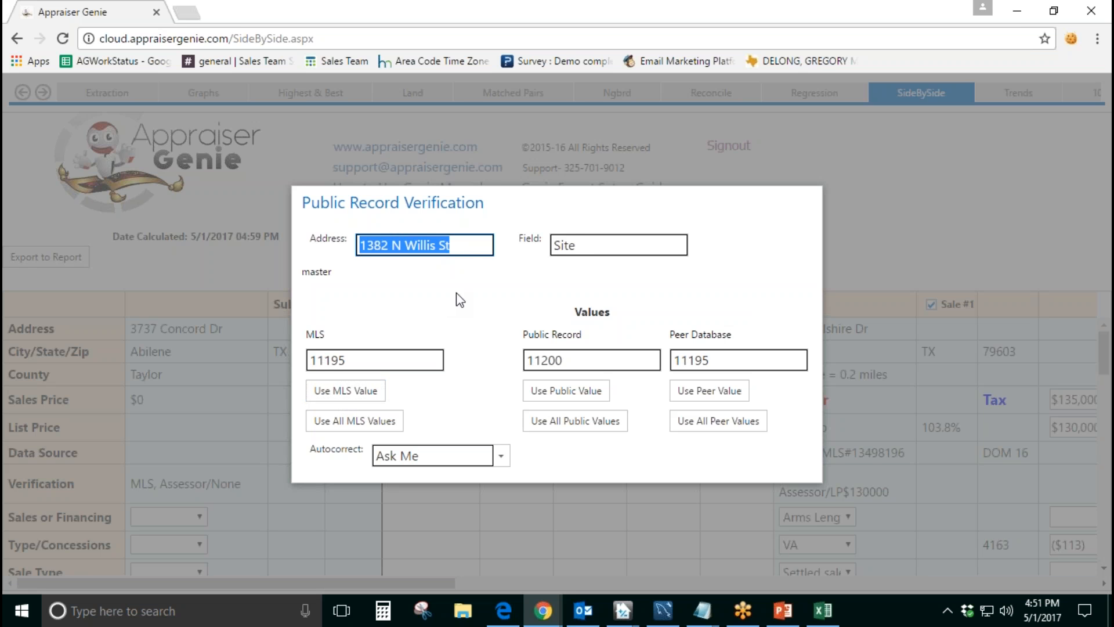
{"action": "left_click", "coordinate": [587, 247]}
{"action": "left_click", "coordinate": [378, 358]}
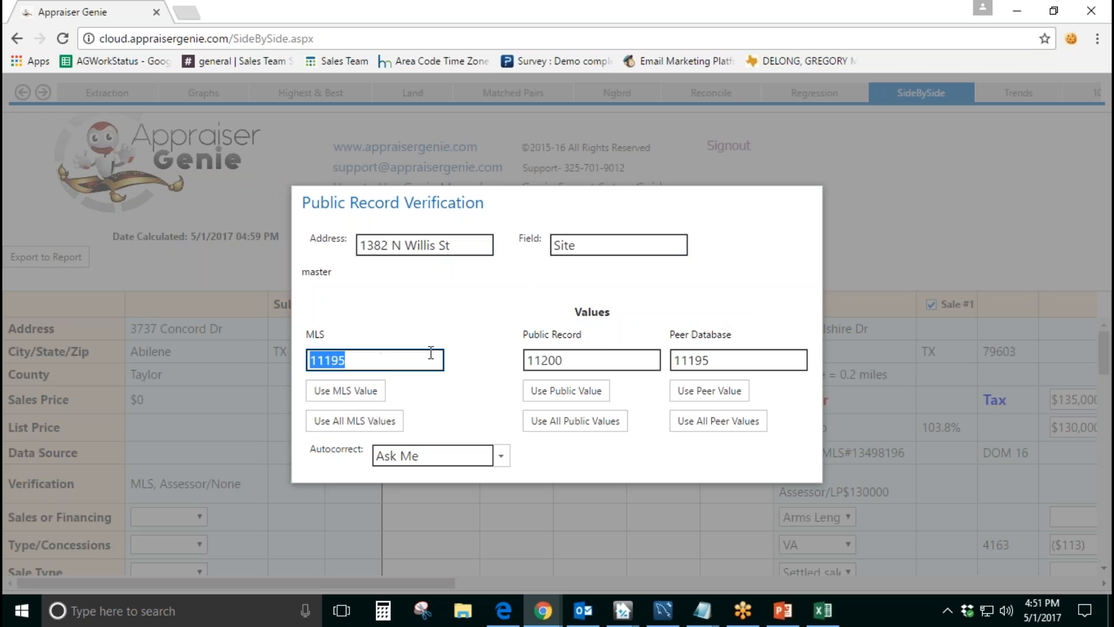
{"action": "left_click", "coordinate": [571, 360]}
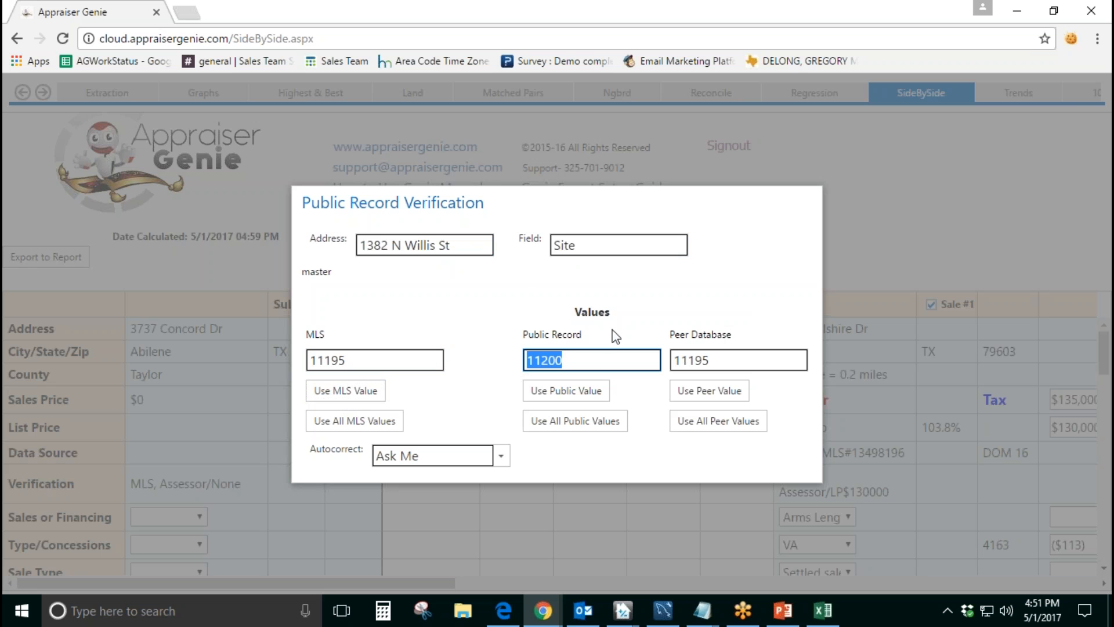
{"action": "left_click", "coordinate": [660, 319]}
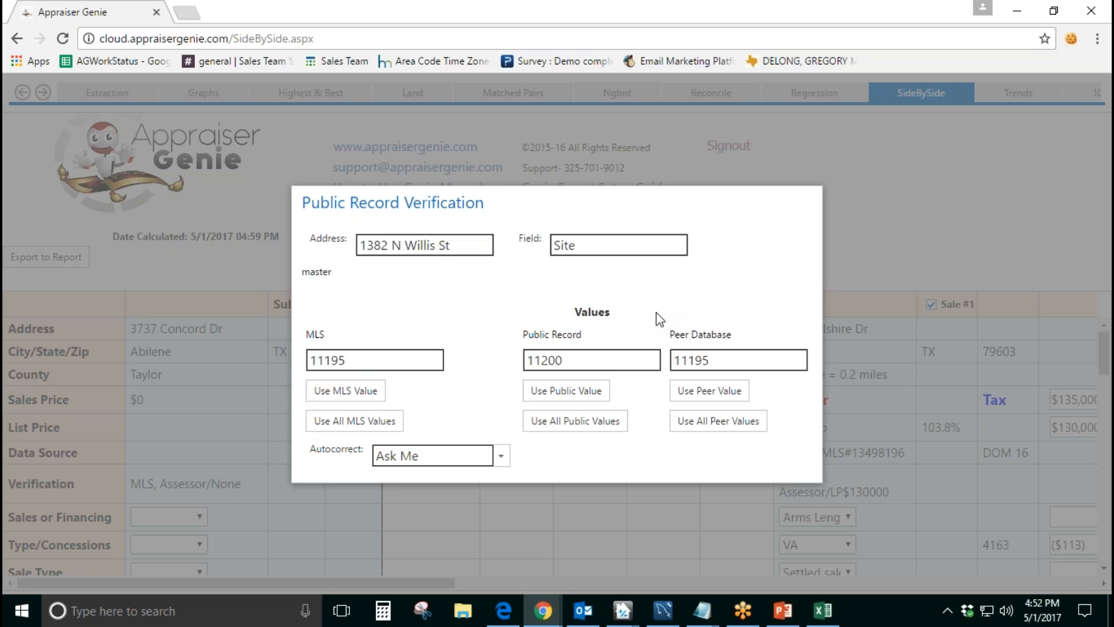
{"action": "left_click", "coordinate": [337, 360]}
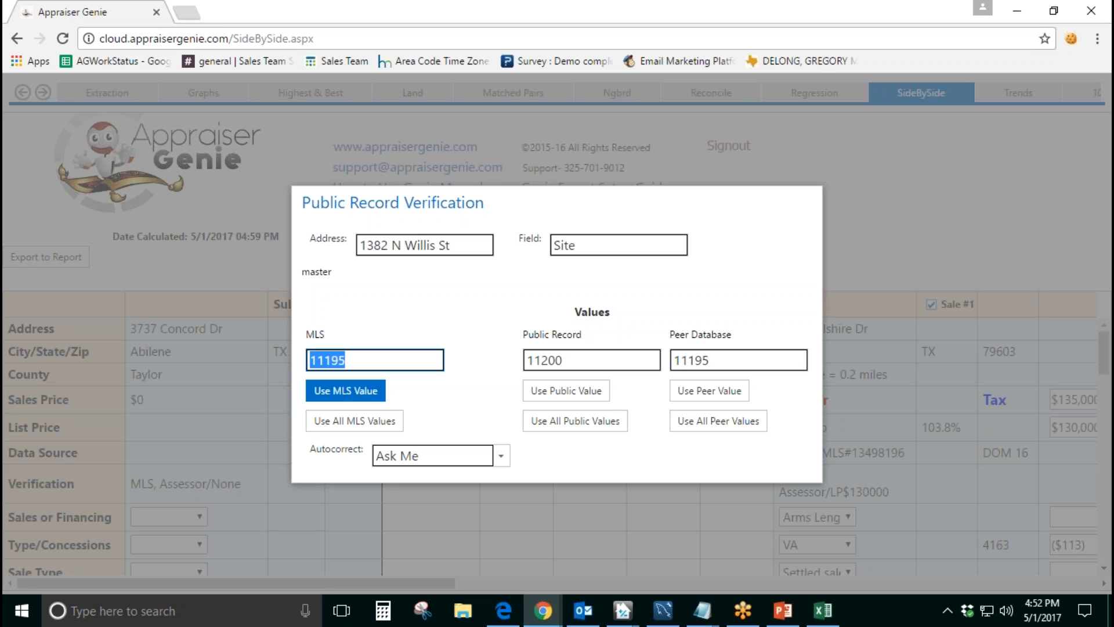
{"action": "left_click", "coordinate": [475, 341]}
{"action": "left_click", "coordinate": [566, 391]}
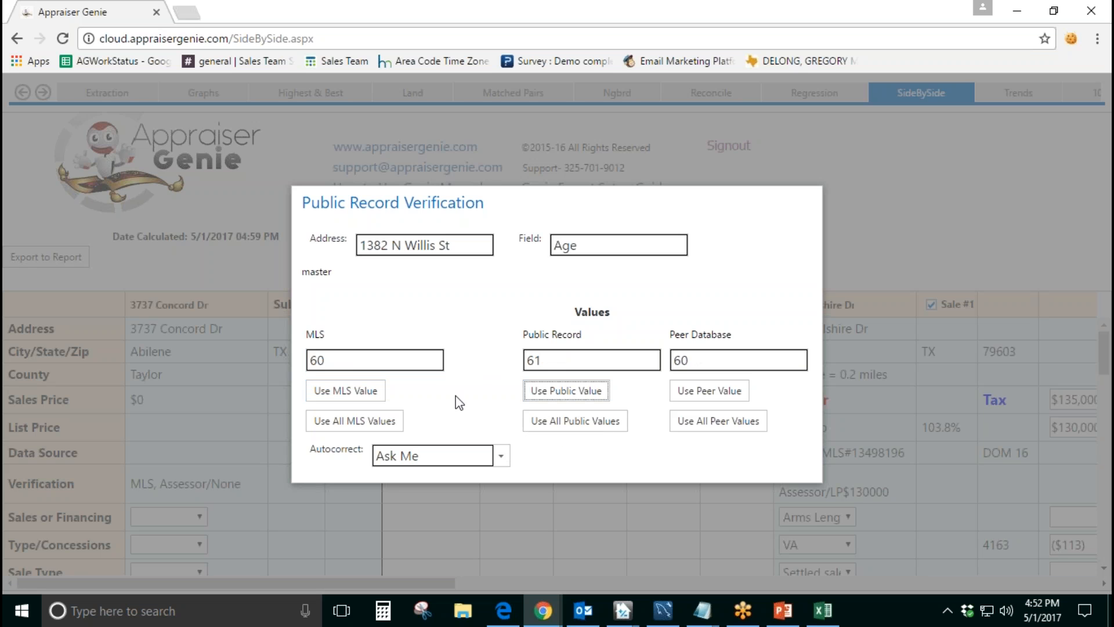
Step: Check the second comp's Age discrepancy and use the public record values for all remaining fields
{"action": "left_click", "coordinate": [581, 242]}
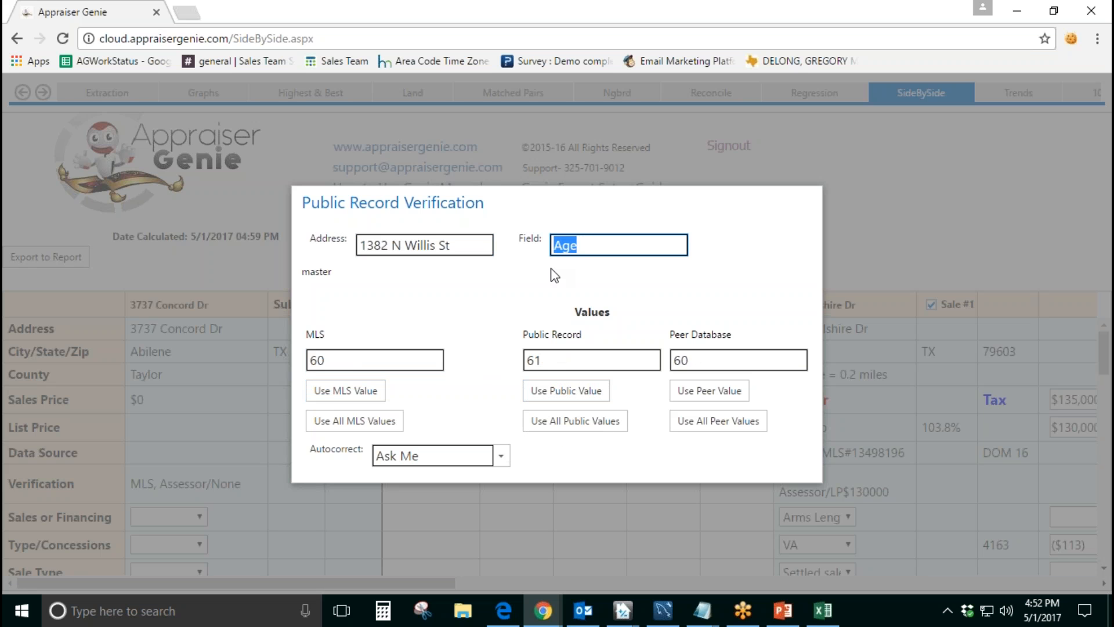
{"action": "left_click", "coordinate": [480, 327]}
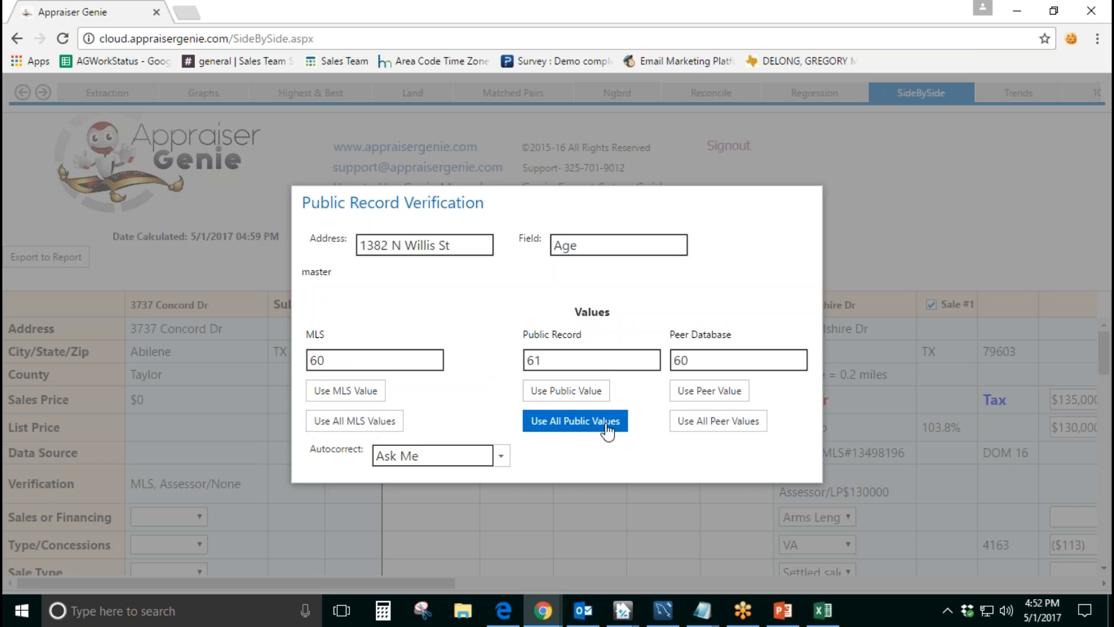
{"action": "left_click", "coordinate": [573, 430]}
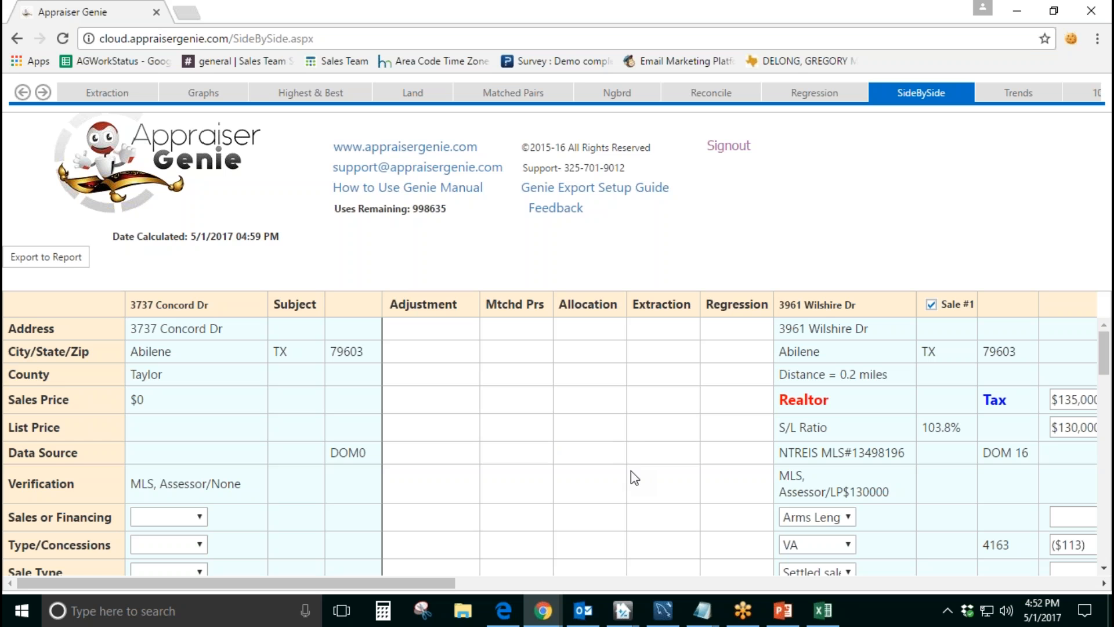
{"action": "left_click", "coordinate": [1084, 38]}
Step: Examine the subject property's column in the side-by-side grid, from its sale details down to the Age row
{"action": "scroll", "coordinate": [659, 371], "scroll_direction": "down", "scroll_amount": 2}
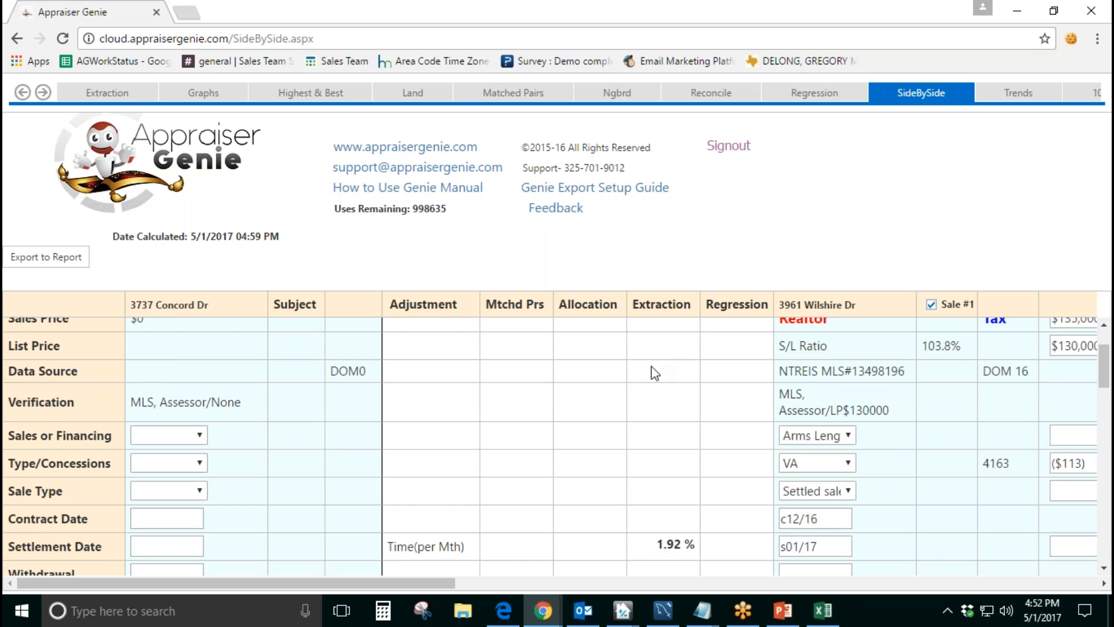
{"action": "left_click_drag", "start_coordinate": [218, 305], "coordinate": [134, 312]}
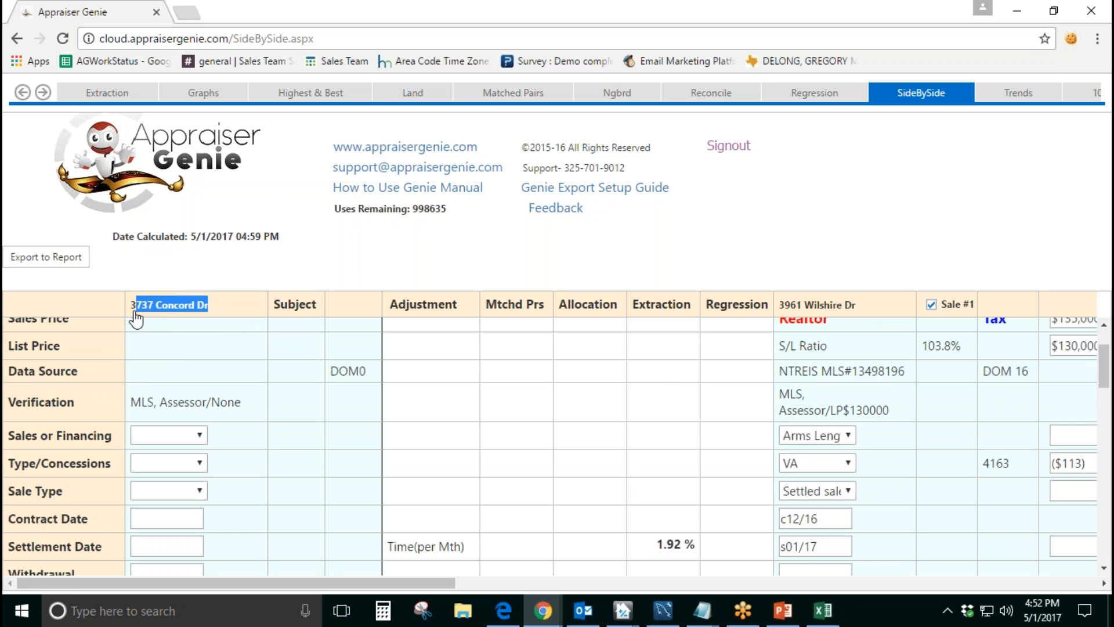
{"action": "left_click", "coordinate": [258, 268]}
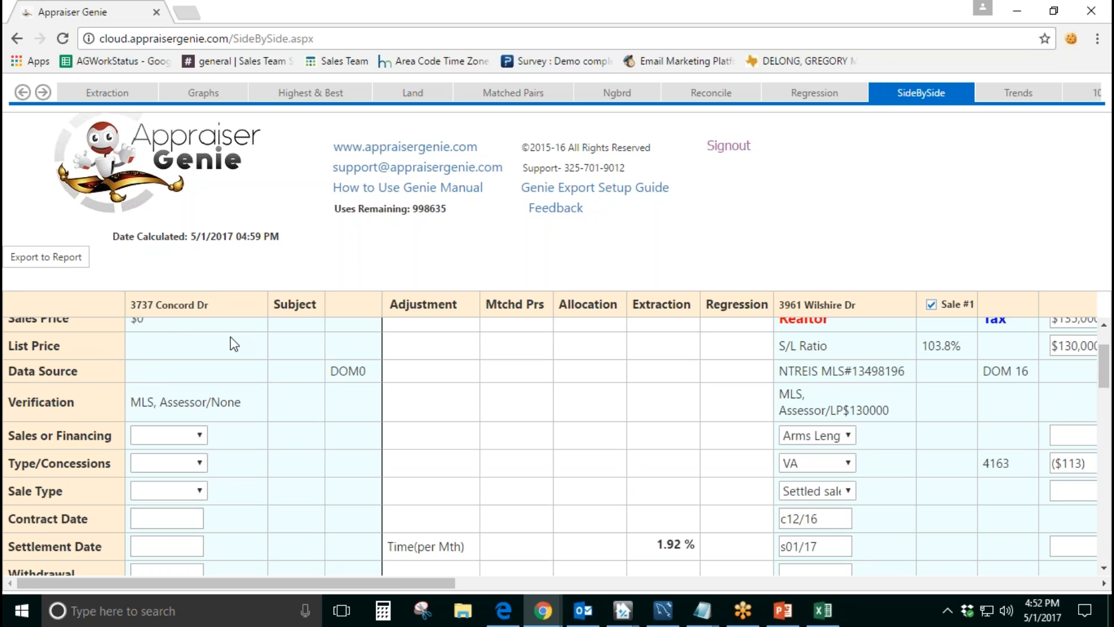
{"action": "scroll", "coordinate": [234, 344], "scroll_direction": "down", "scroll_amount": 5}
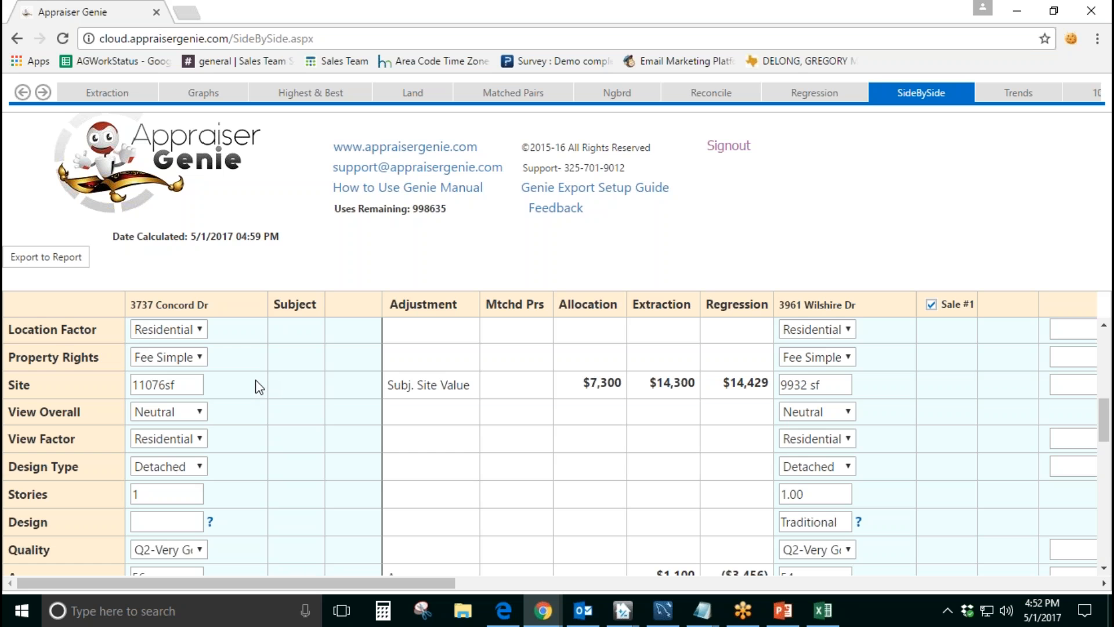
{"action": "scroll", "coordinate": [256, 385], "scroll_direction": "down", "scroll_amount": 2}
{"action": "scroll", "coordinate": [256, 386], "scroll_direction": "down", "scroll_amount": 2}
{"action": "double_click", "coordinate": [157, 413]}
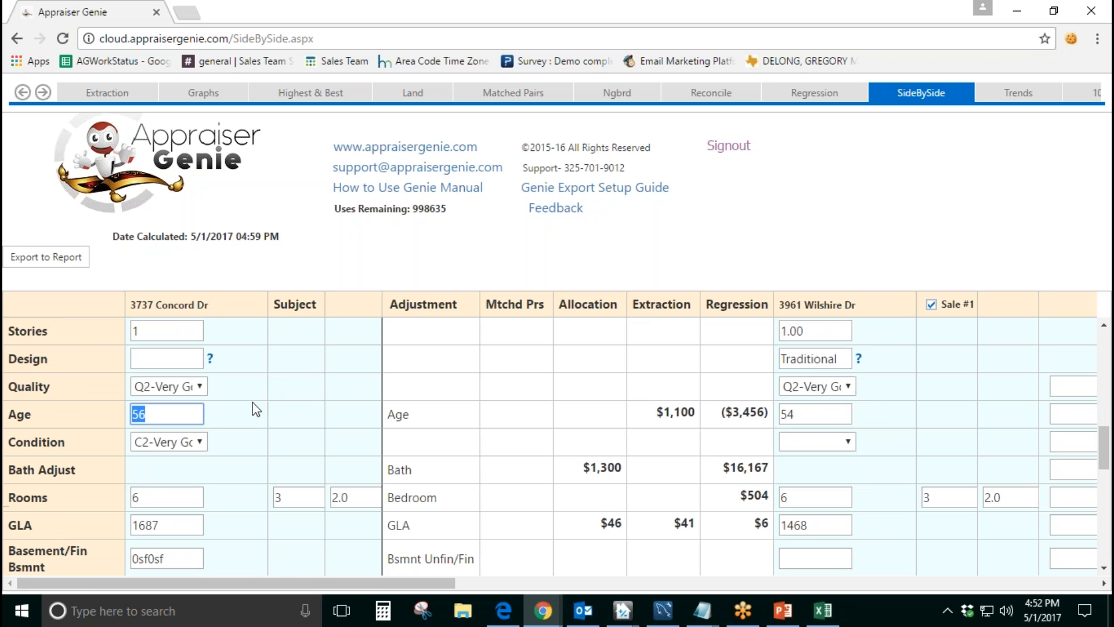
{"action": "left_click", "coordinate": [251, 424]}
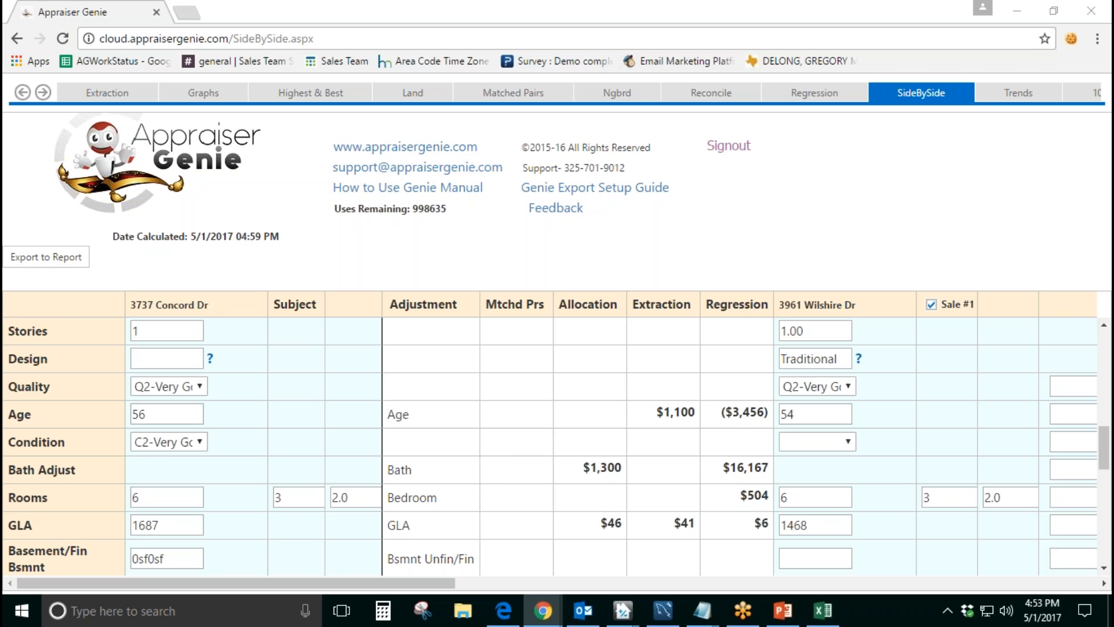
Step: Examine the Sale #1 column beside the subject, from the room and GLA rows back up to the Site row
{"action": "scroll", "coordinate": [370, 497], "scroll_direction": "down", "scroll_amount": 2}
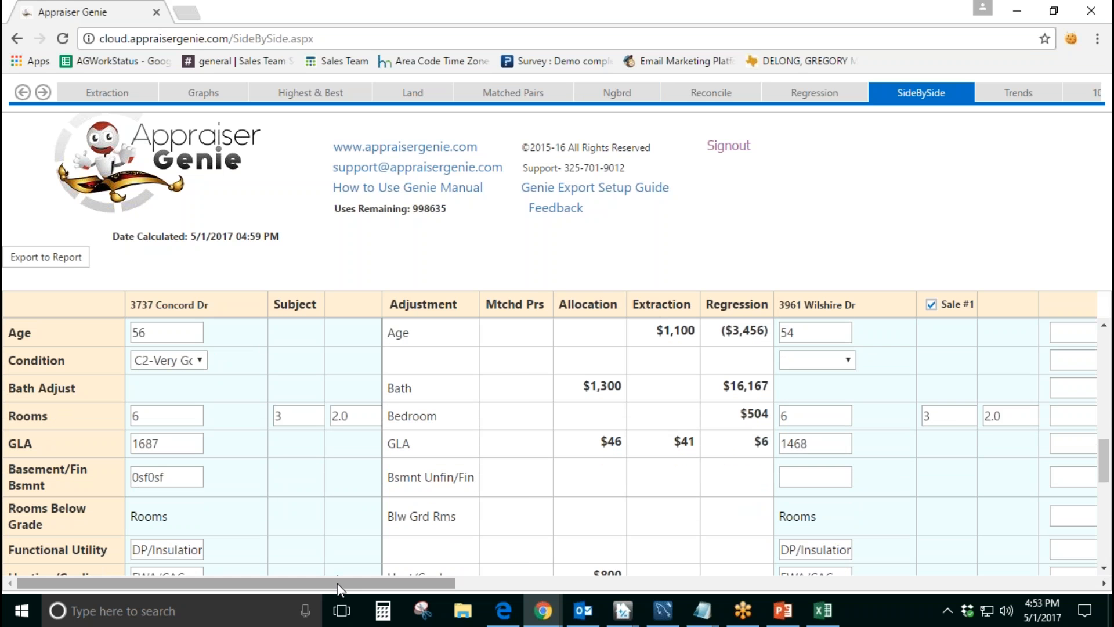
{"action": "left_click_drag", "start_coordinate": [336, 583], "coordinate": [424, 578]}
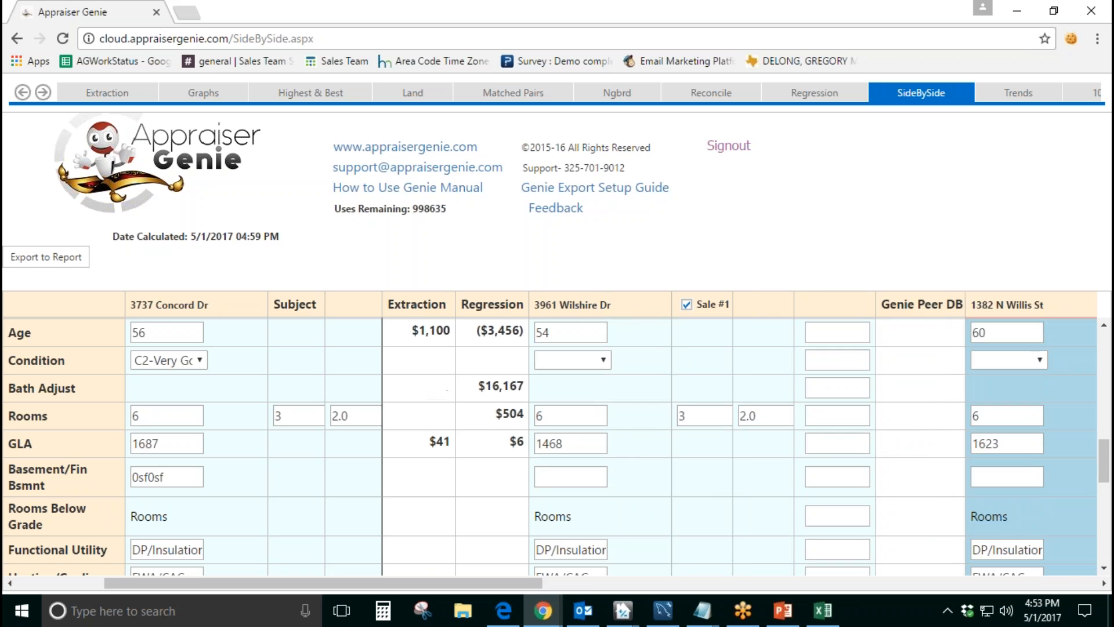
{"action": "left_click_drag", "start_coordinate": [656, 304], "coordinate": [531, 305]}
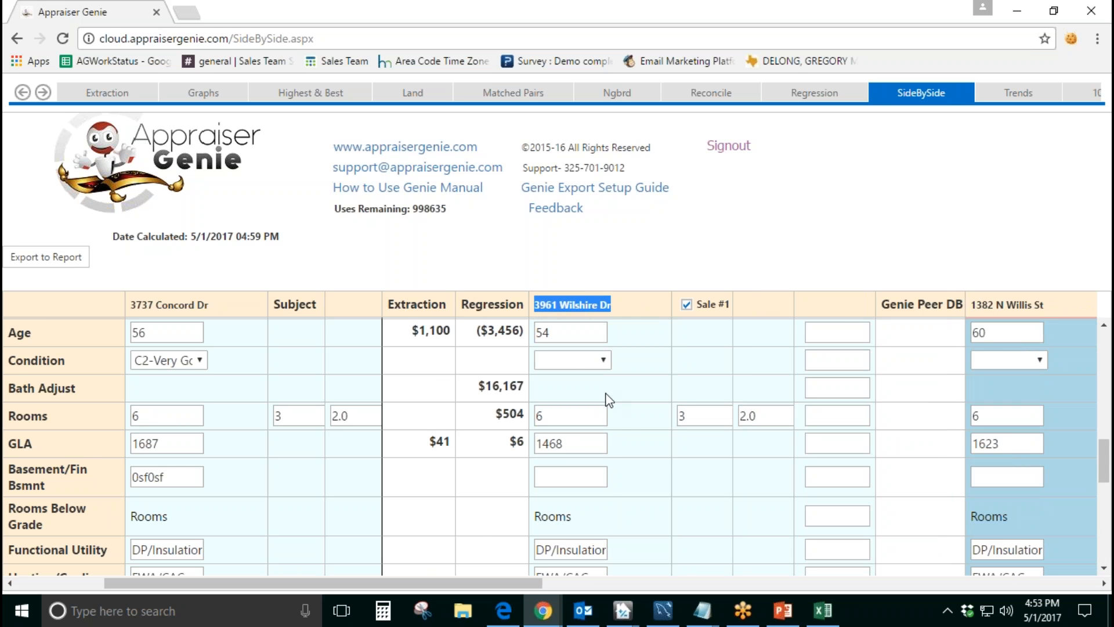
{"action": "scroll", "coordinate": [608, 427], "scroll_direction": "up", "scroll_amount": 4}
{"action": "scroll", "coordinate": [598, 401], "scroll_direction": "down", "scroll_amount": 4}
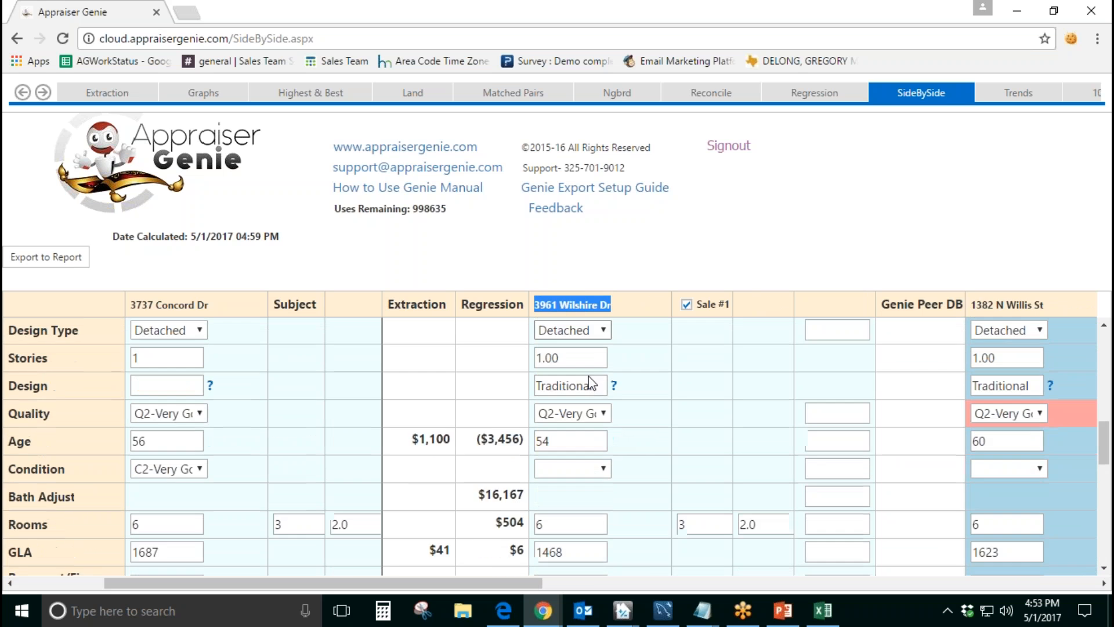
{"action": "scroll", "coordinate": [590, 380], "scroll_direction": "up", "scroll_amount": 2}
{"action": "scroll", "coordinate": [590, 386], "scroll_direction": "up", "scroll_amount": 5}
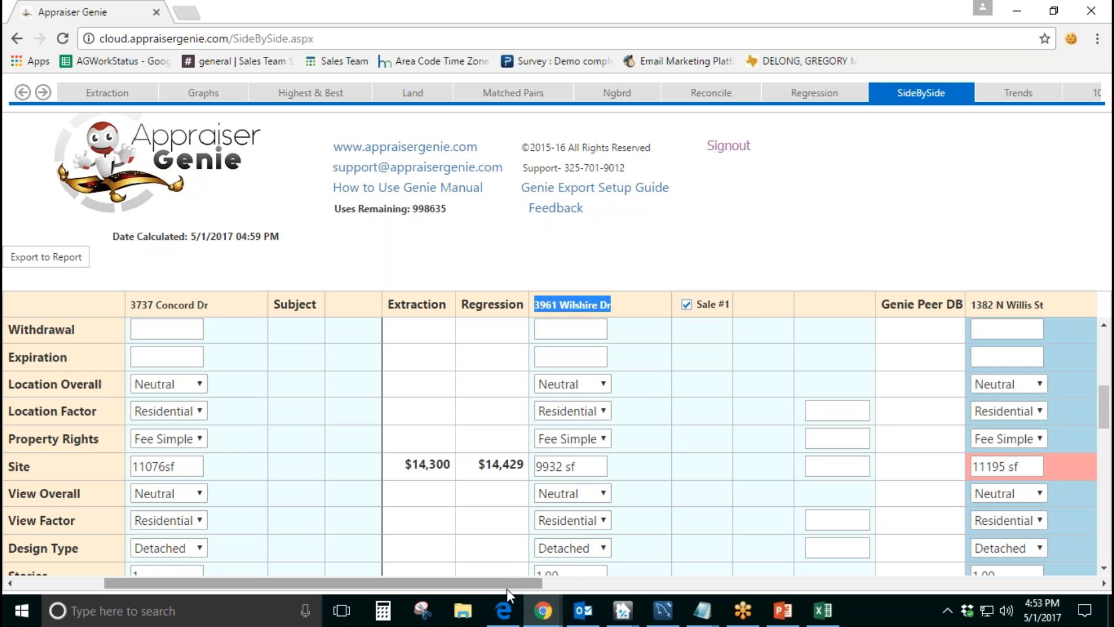
Step: Examine the highlighted Site and Quality cells of Sale #2, Sale #3 and Sale #4 across the grid
{"action": "left_click_drag", "start_coordinate": [507, 583], "coordinate": [653, 583]}
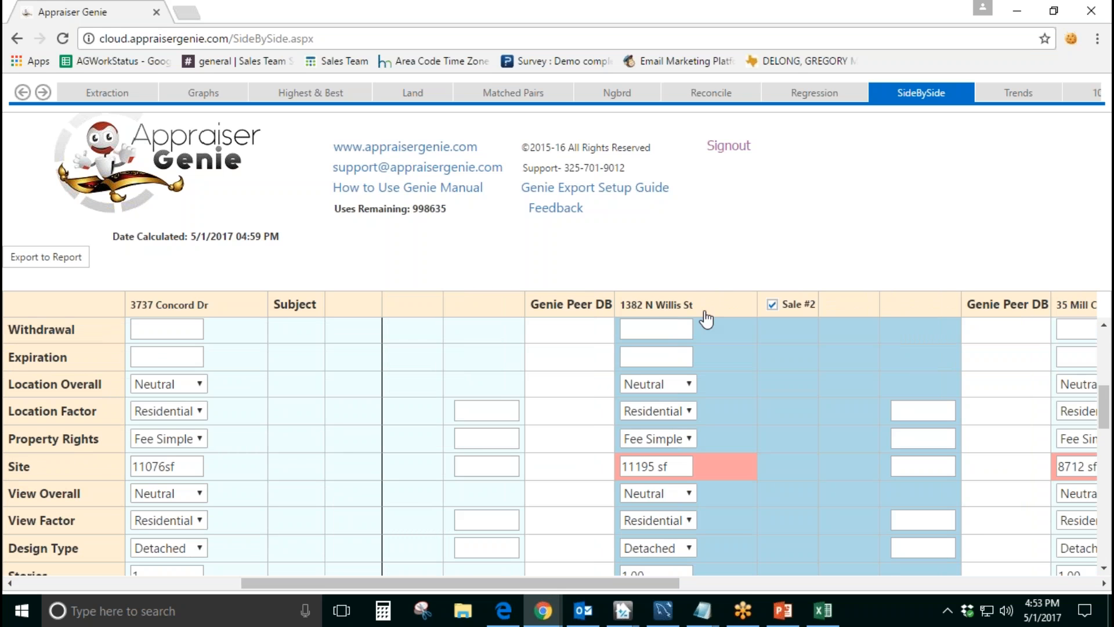
{"action": "left_click_drag", "start_coordinate": [705, 307], "coordinate": [620, 305]}
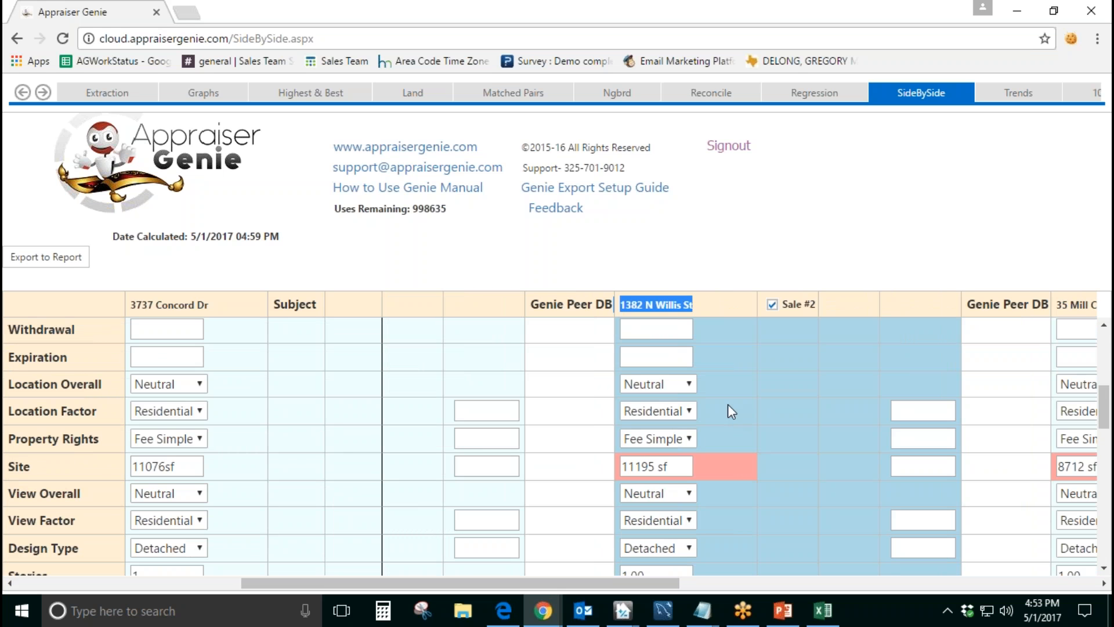
{"action": "scroll", "coordinate": [728, 404], "scroll_direction": "down", "scroll_amount": 2}
{"action": "left_click", "coordinate": [728, 375]}
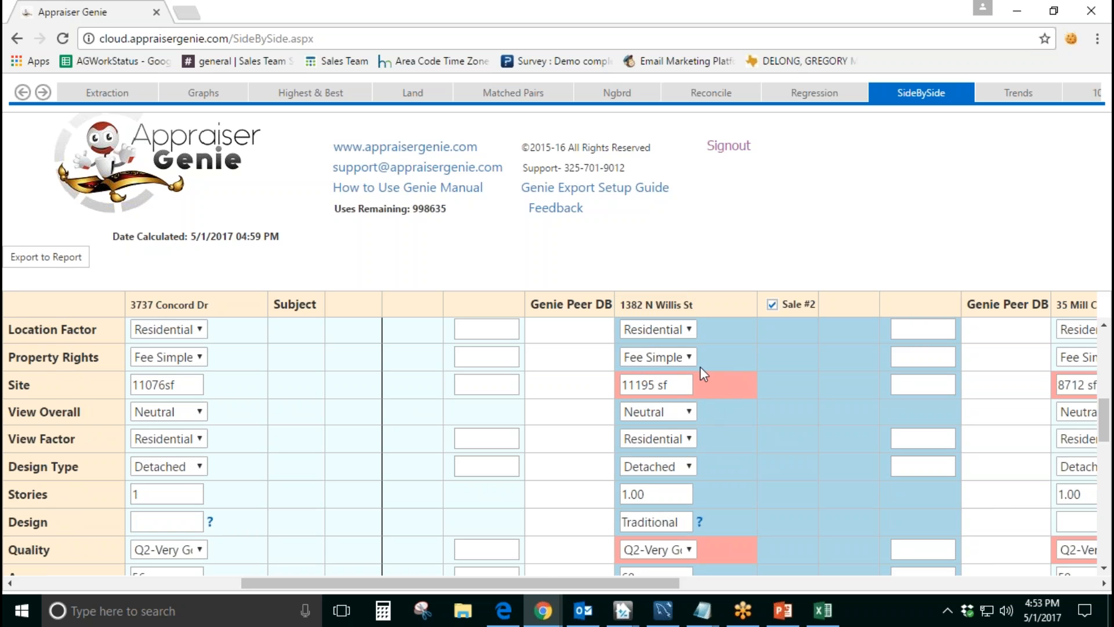
{"action": "left_click_drag", "start_coordinate": [548, 582], "coordinate": [713, 586]}
{"action": "left_click_drag", "start_coordinate": [627, 387], "coordinate": [560, 386]}
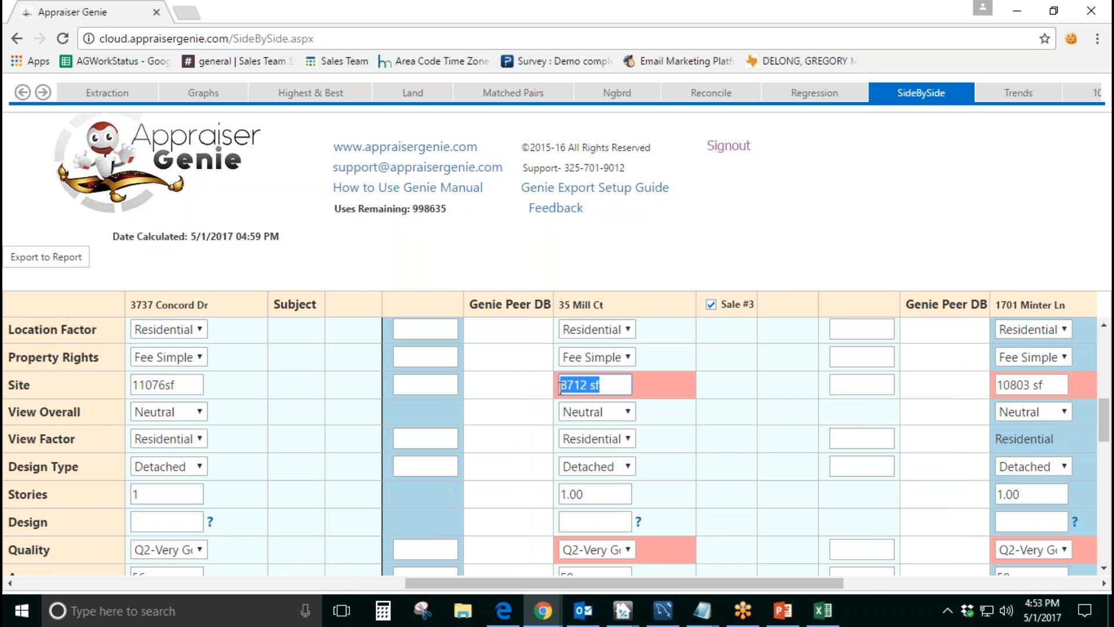
{"action": "left_click_drag", "start_coordinate": [671, 587], "coordinate": [843, 587]}
{"action": "left_click_drag", "start_coordinate": [624, 386], "coordinate": [561, 387]}
{"action": "left_click_drag", "start_coordinate": [632, 305], "coordinate": [558, 305]}
{"action": "left_click", "coordinate": [727, 407]}
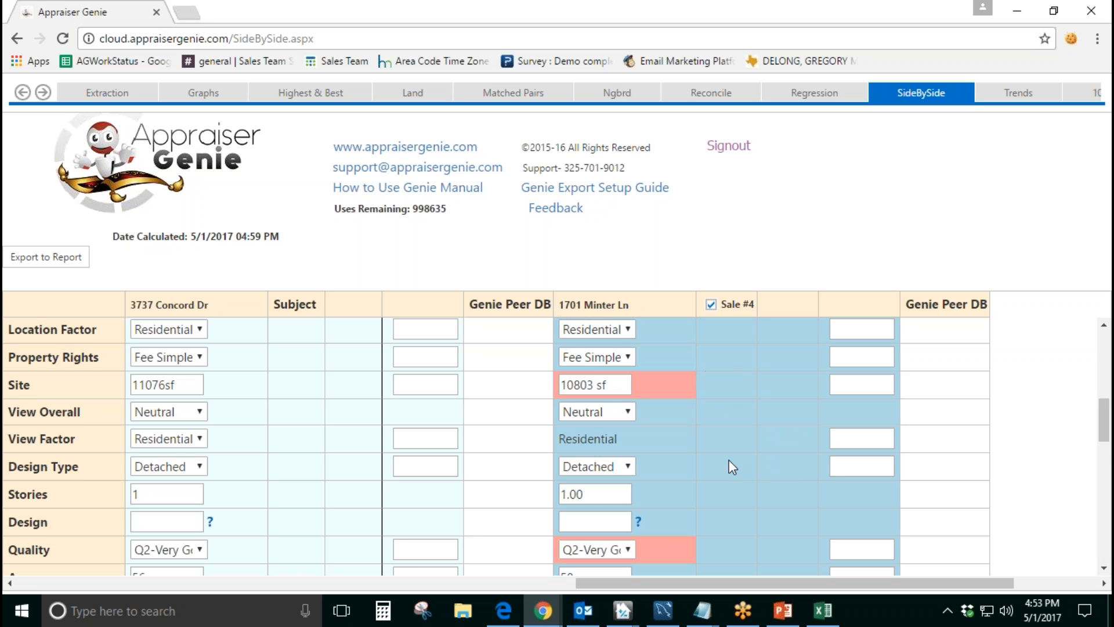
Step: Review the lower feature rows across the sales, returning from Sale #4 to the Rooms through Garage rows of Sale #1
{"action": "scroll", "coordinate": [729, 461], "scroll_direction": "down", "scroll_amount": 5}
{"action": "left_click_drag", "start_coordinate": [703, 583], "coordinate": [410, 580]}
{"action": "scroll", "coordinate": [555, 493], "scroll_direction": "down", "scroll_amount": 3}
{"action": "left_click_drag", "start_coordinate": [555, 581], "coordinate": [379, 573]}
{"action": "scroll", "coordinate": [622, 495], "scroll_direction": "up", "scroll_amount": 3}
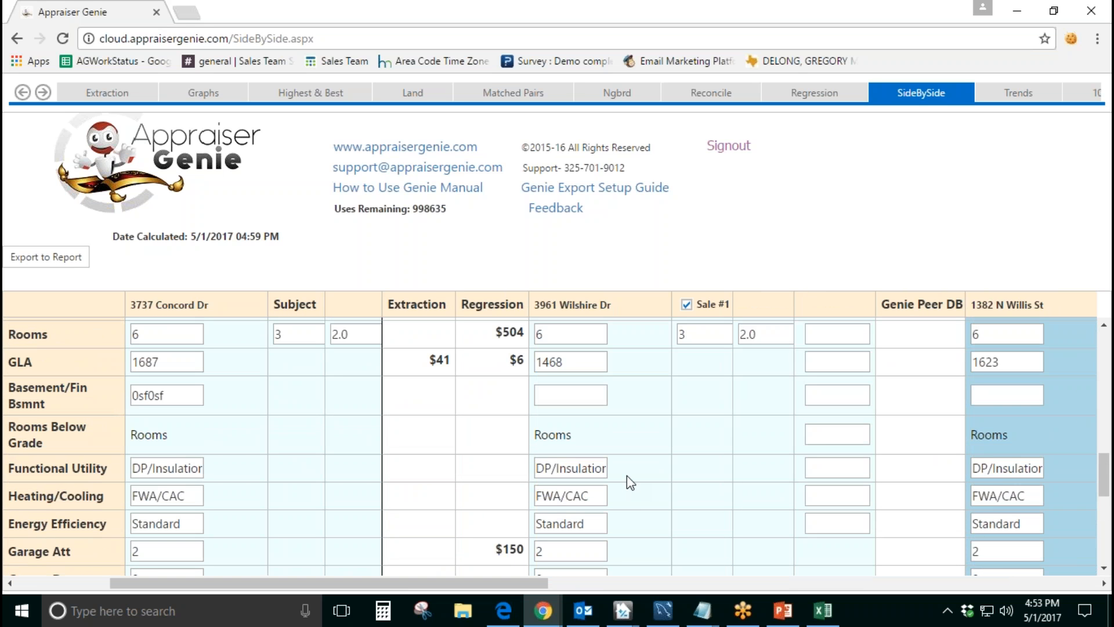
Step: Compare the GLA of Sale #1 with the subject's GLA in the side-by-side grid
{"action": "double_click", "coordinate": [569, 361]}
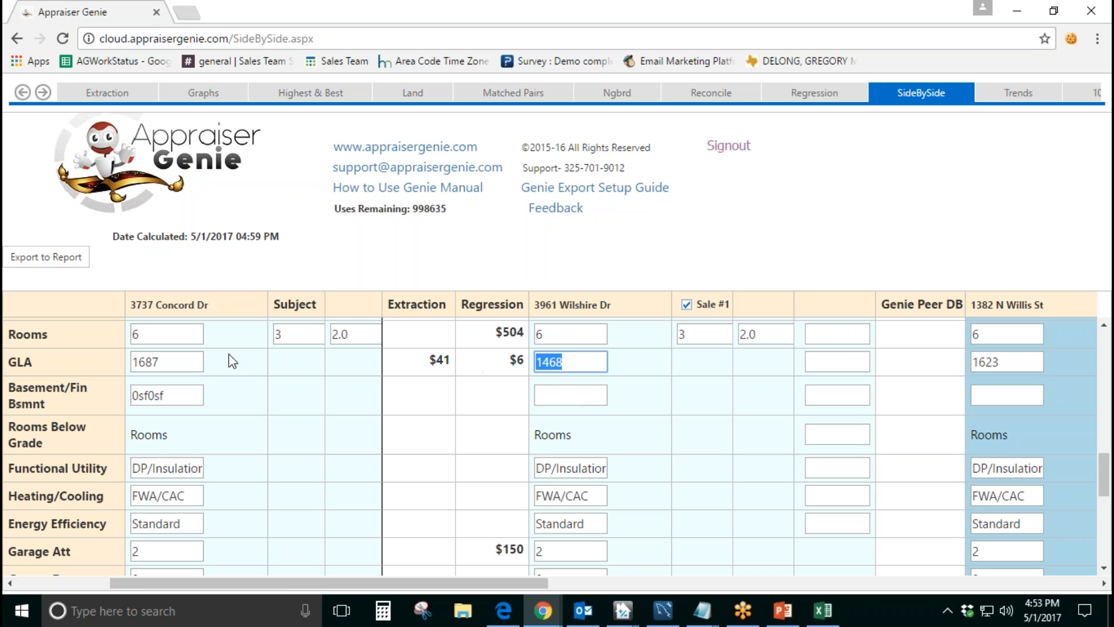
{"action": "left_click", "coordinate": [33, 366]}
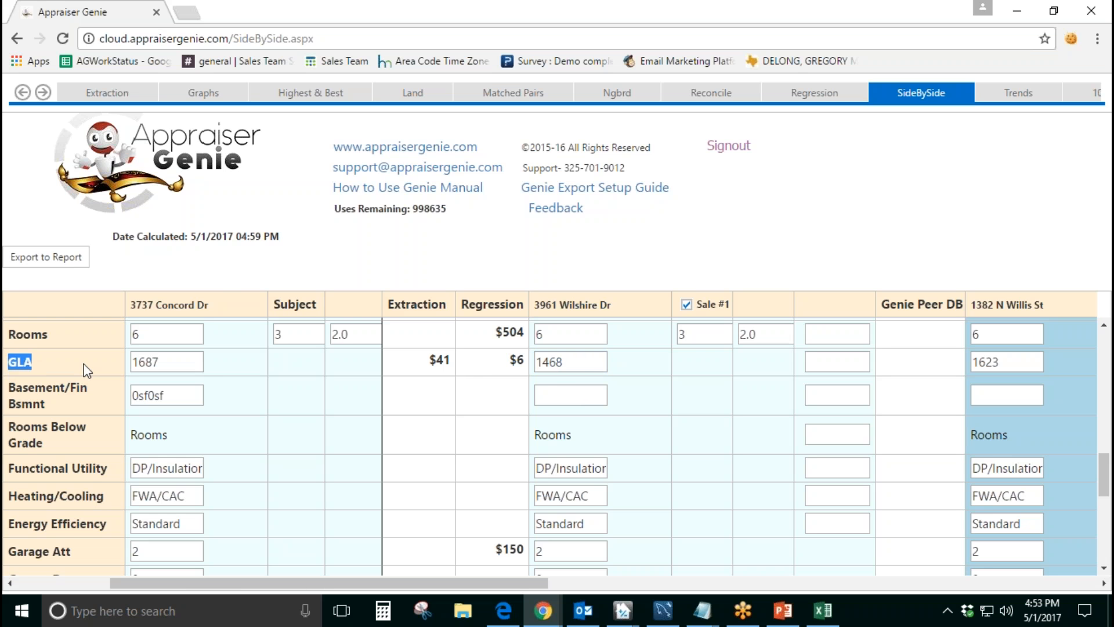
{"action": "double_click", "coordinate": [536, 367]}
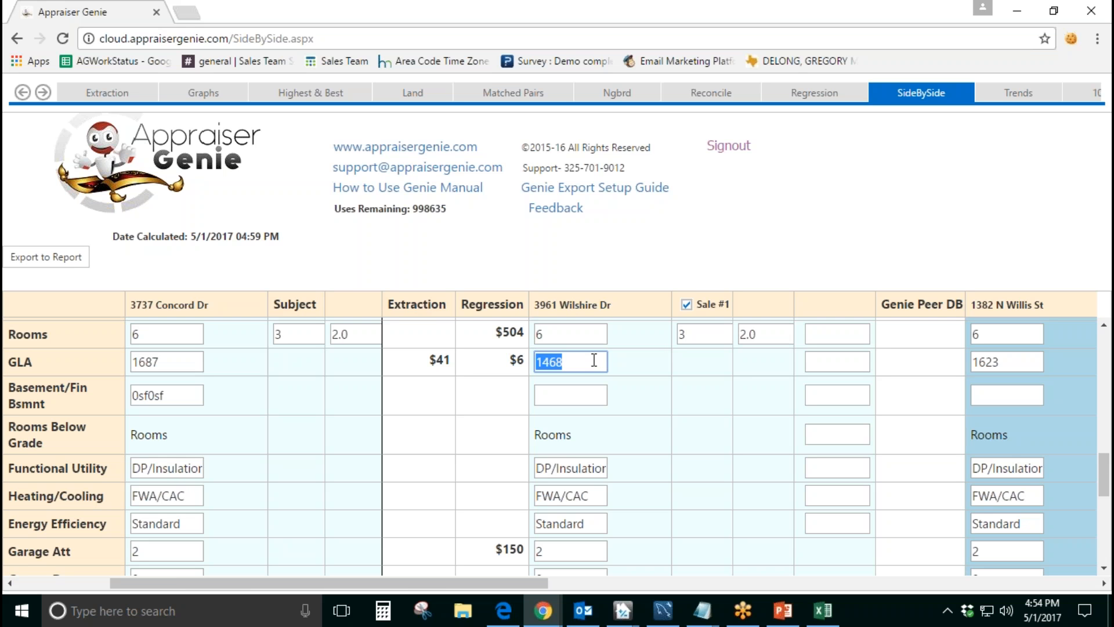
{"action": "left_click", "coordinate": [635, 365]}
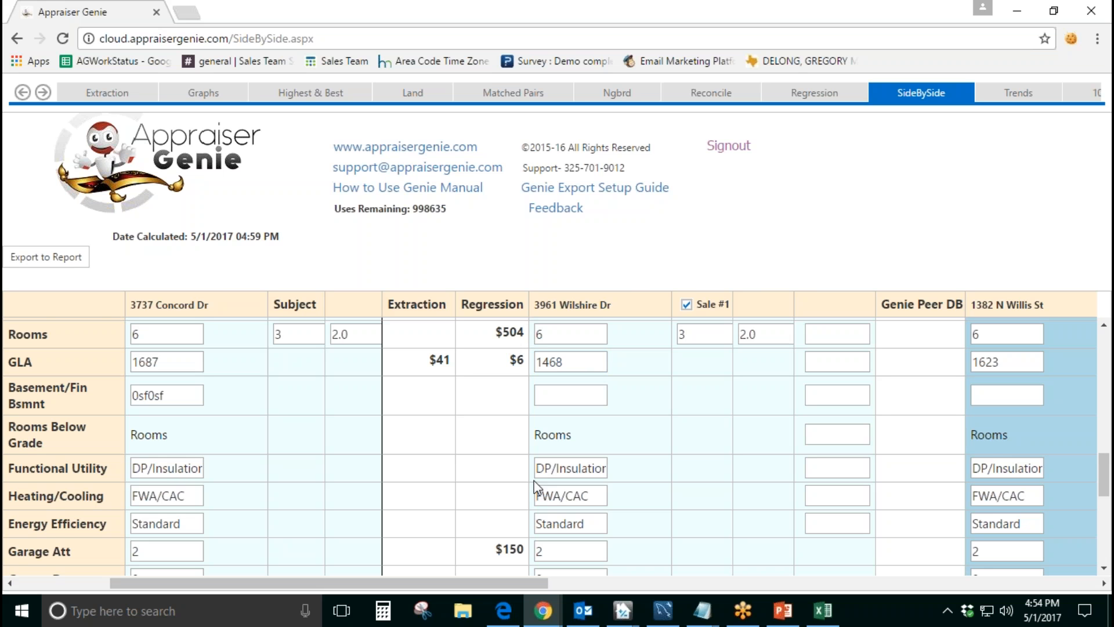
Step: Bring the adjustment method columns into view and examine the Subj. Site Value adjustment in the Site row
{"action": "scroll", "coordinate": [559, 475], "scroll_direction": "up", "scroll_amount": 10}
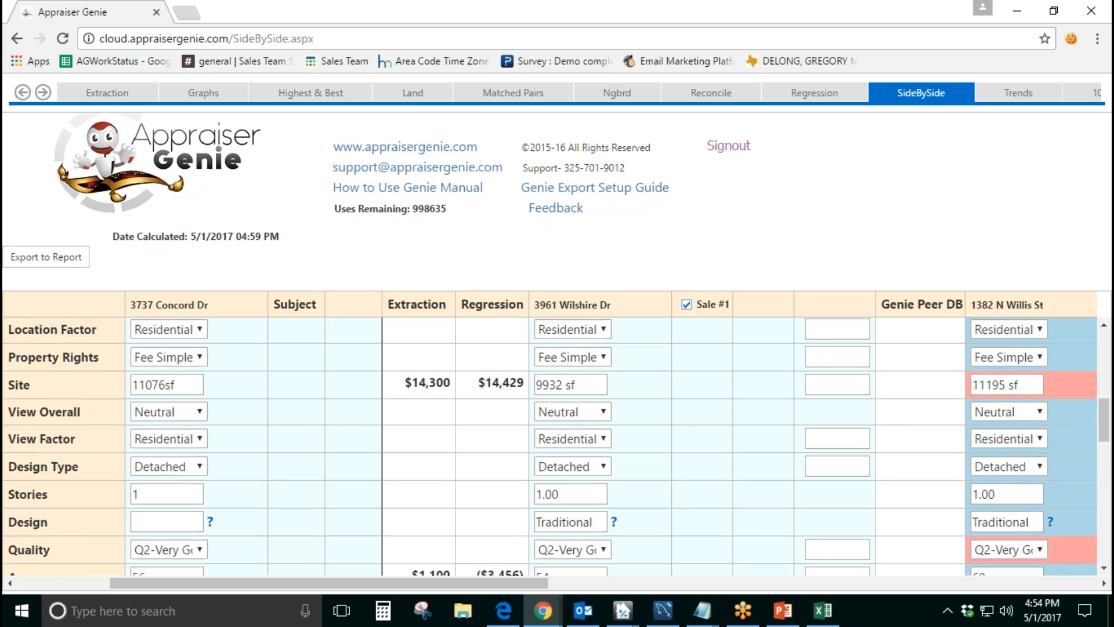
{"action": "scroll", "coordinate": [519, 551], "scroll_direction": "down", "scroll_amount": 4}
{"action": "left_click_drag", "start_coordinate": [496, 581], "coordinate": [364, 568]}
{"action": "scroll", "coordinate": [545, 526], "scroll_direction": "up", "scroll_amount": 1}
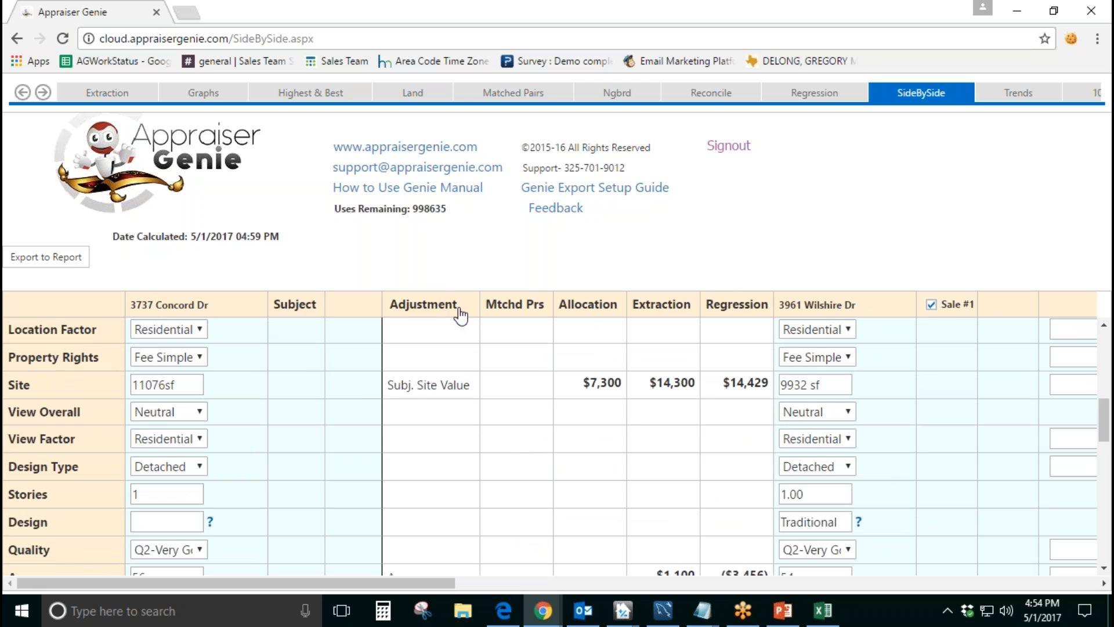
{"action": "left_click_drag", "start_coordinate": [460, 307], "coordinate": [380, 305]}
{"action": "left_click_drag", "start_coordinate": [474, 384], "coordinate": [386, 385]}
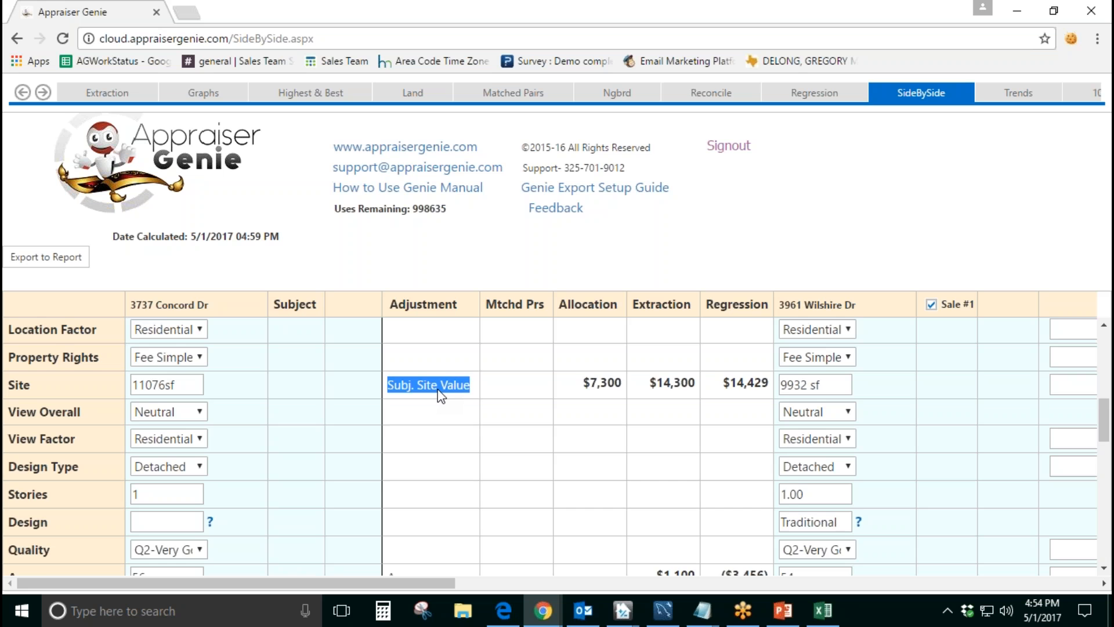
Step: Review the entries of the Adjustment column from Age, Bath, Bedroom and GLA down through Heat/Cool and Covd. Patio
{"action": "scroll", "coordinate": [438, 389], "scroll_direction": "down", "scroll_amount": 3}
{"action": "double_click", "coordinate": [423, 415]}
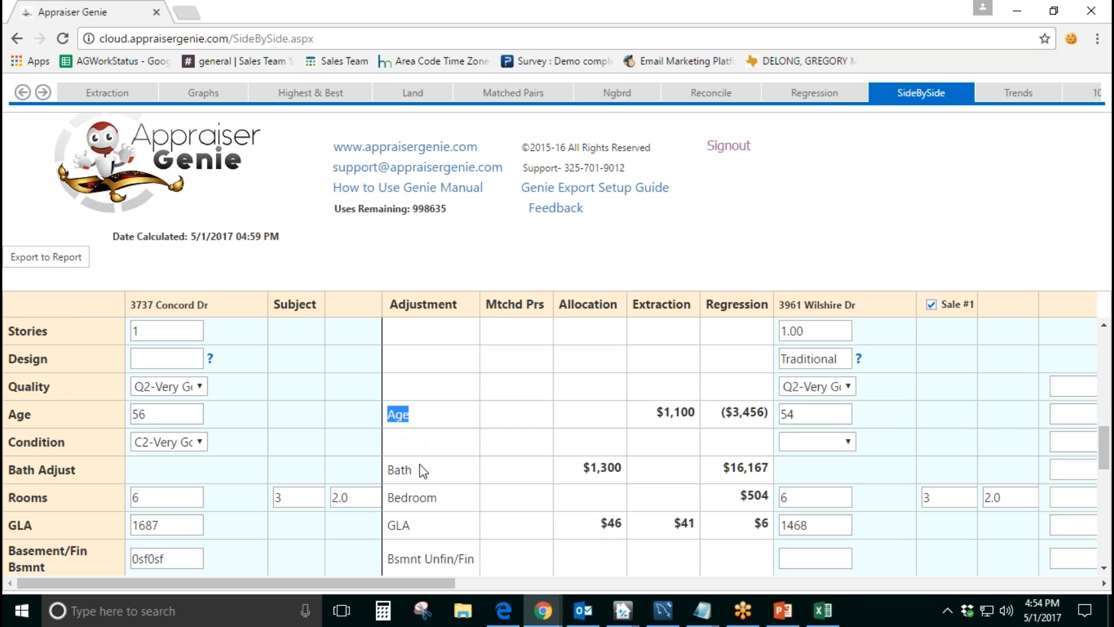
{"action": "double_click", "coordinate": [418, 471]}
{"action": "left_click_drag", "start_coordinate": [439, 501], "coordinate": [397, 501]}
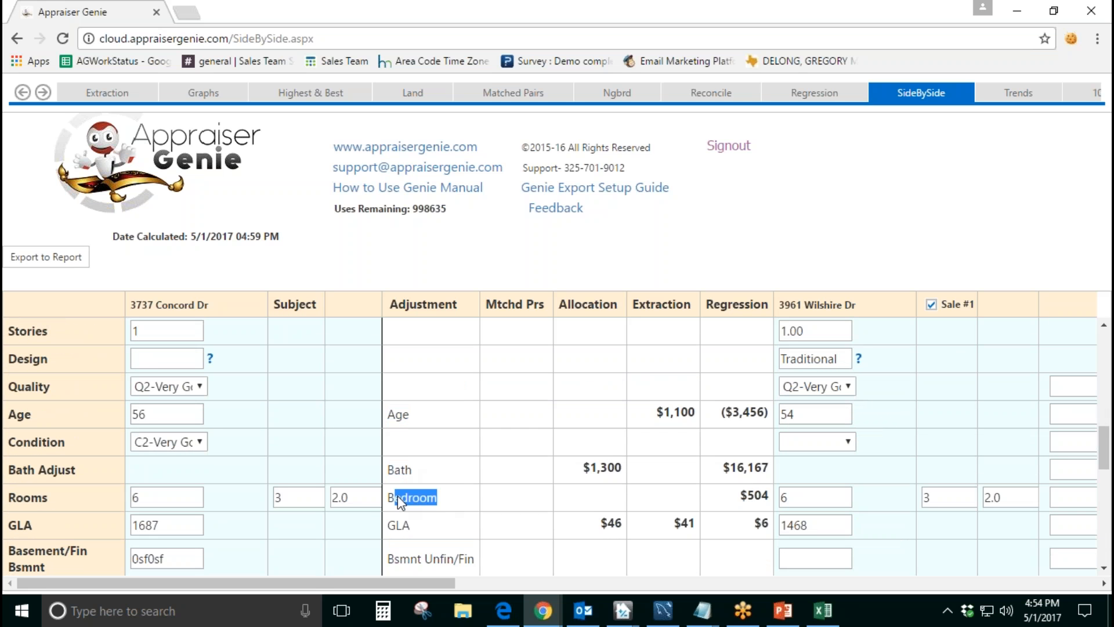
{"action": "double_click", "coordinate": [406, 526]}
{"action": "scroll", "coordinate": [471, 471], "scroll_direction": "down", "scroll_amount": 3}
{"action": "left_click_drag", "start_coordinate": [450, 500], "coordinate": [386, 498]}
{"action": "scroll", "coordinate": [457, 481], "scroll_direction": "down", "scroll_amount": 3}
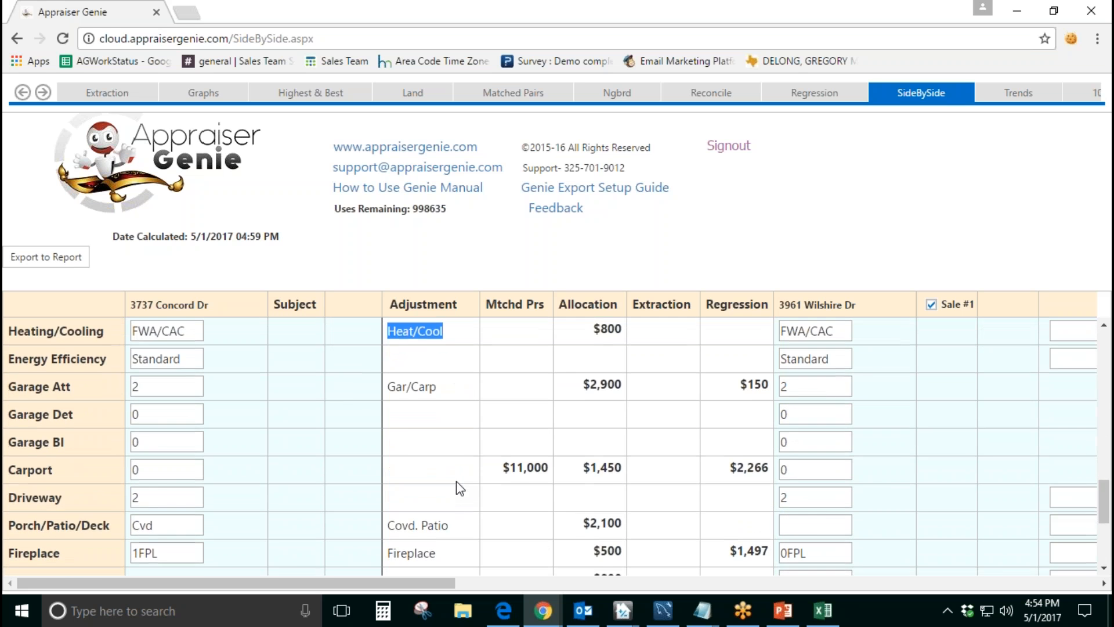
{"action": "scroll", "coordinate": [456, 482], "scroll_direction": "down", "scroll_amount": 2}
{"action": "left_click_drag", "start_coordinate": [452, 447], "coordinate": [396, 447]}
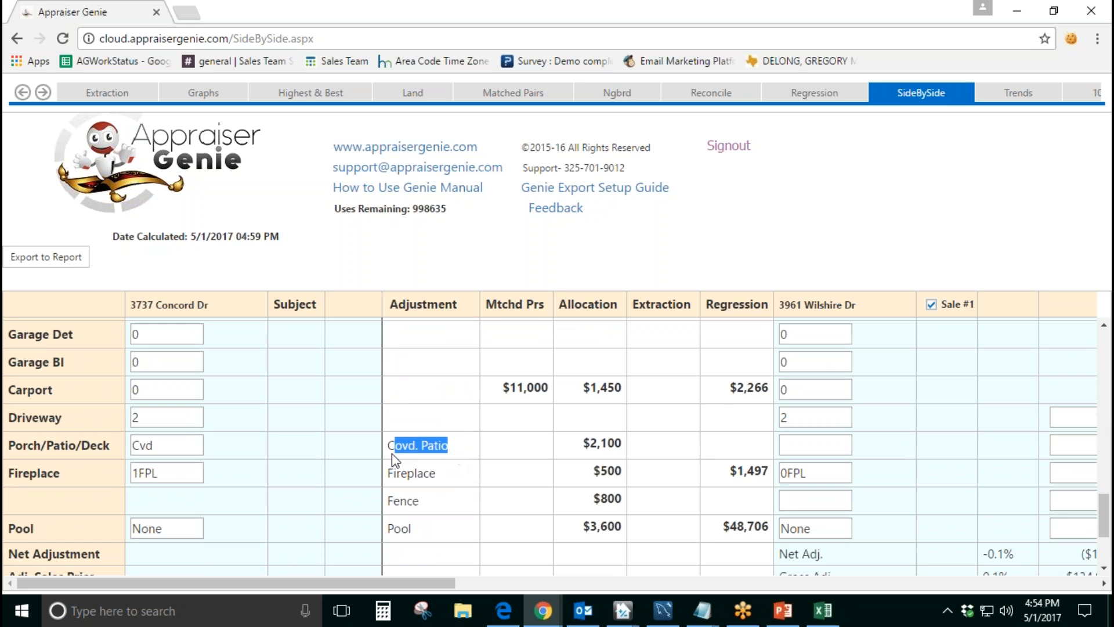
{"action": "left_click", "coordinate": [452, 456]}
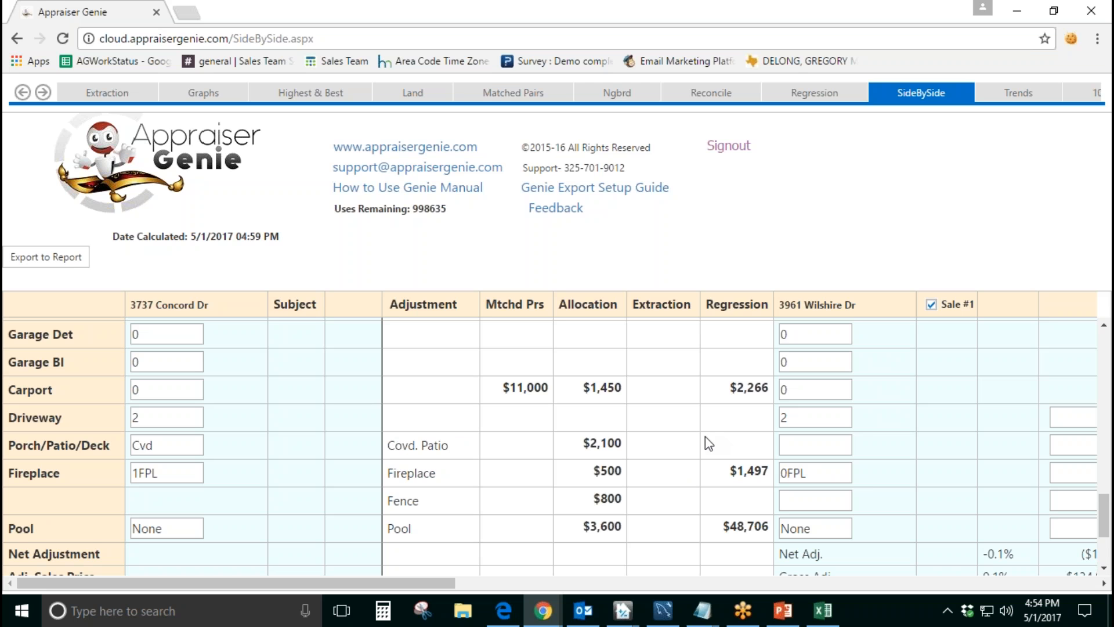
Step: Examine the Time(per Mth) adjustment and its Extraction value in the Settlement Date row
{"action": "scroll", "coordinate": [672, 454], "scroll_direction": "up", "scroll_amount": 10}
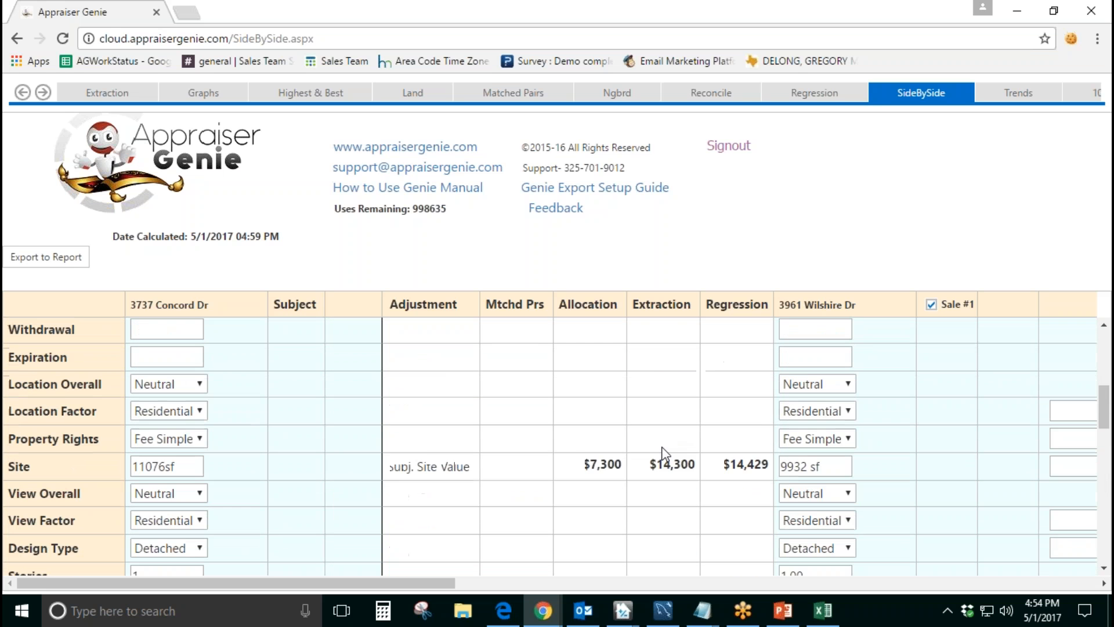
{"action": "scroll", "coordinate": [657, 453], "scroll_direction": "up", "scroll_amount": 3}
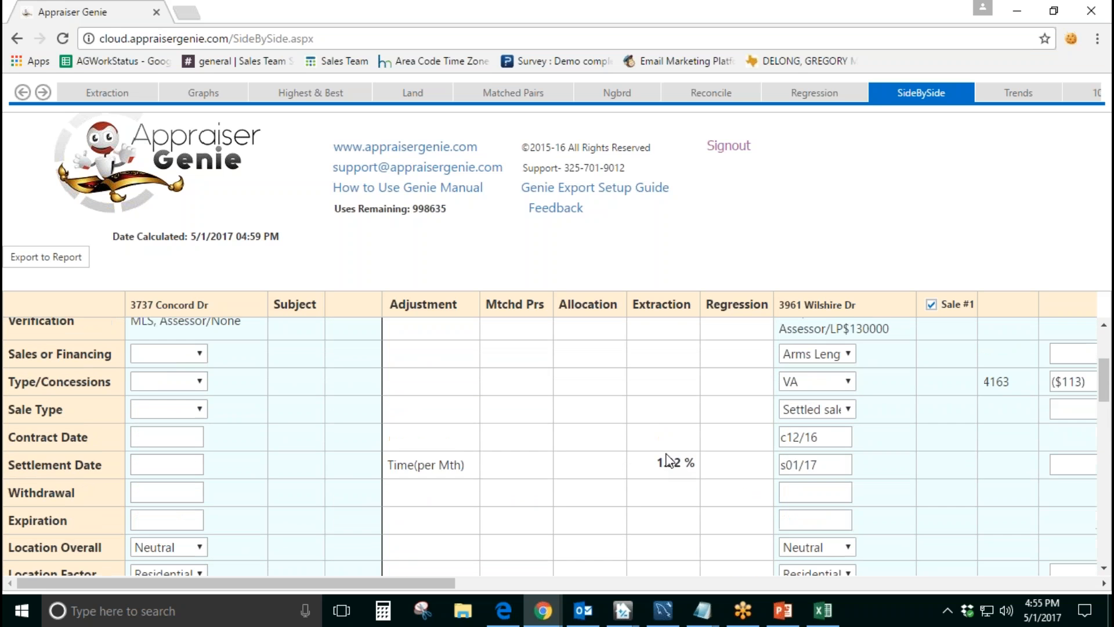
{"action": "left_click_drag", "start_coordinate": [654, 462], "coordinate": [556, 517]}
{"action": "left_click", "coordinate": [556, 516]}
{"action": "left_click_drag", "start_coordinate": [466, 466], "coordinate": [389, 469]}
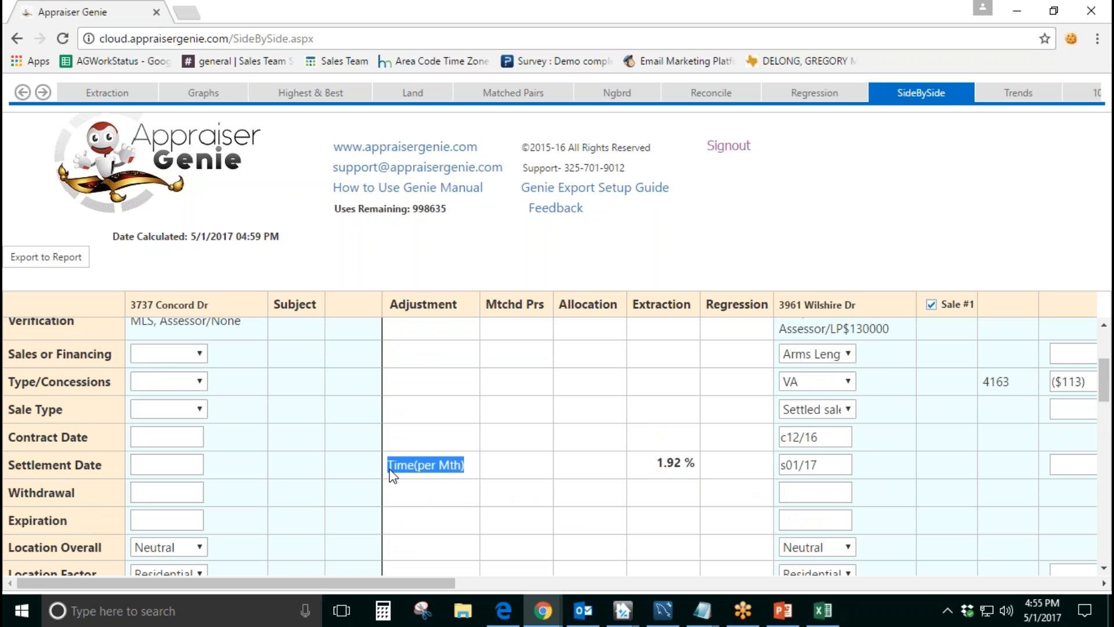
{"action": "left_click", "coordinate": [465, 499]}
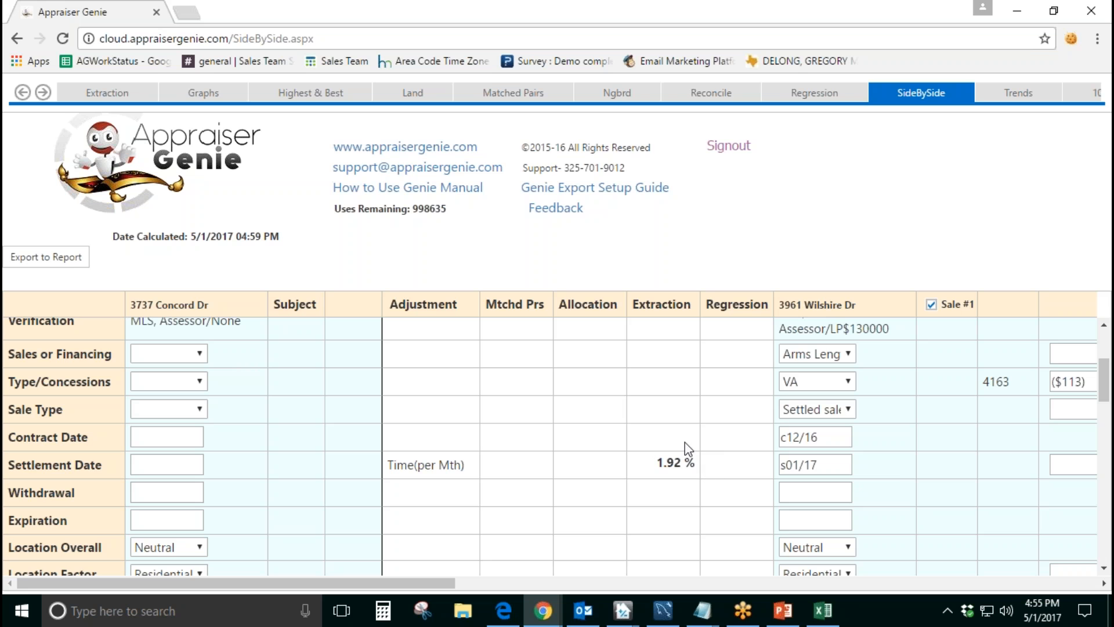
Step: Compare the Allocation, Extraction and Regression figures for the Subj. Site Value adjustment
{"action": "scroll", "coordinate": [727, 467], "scroll_direction": "down", "scroll_amount": 4}
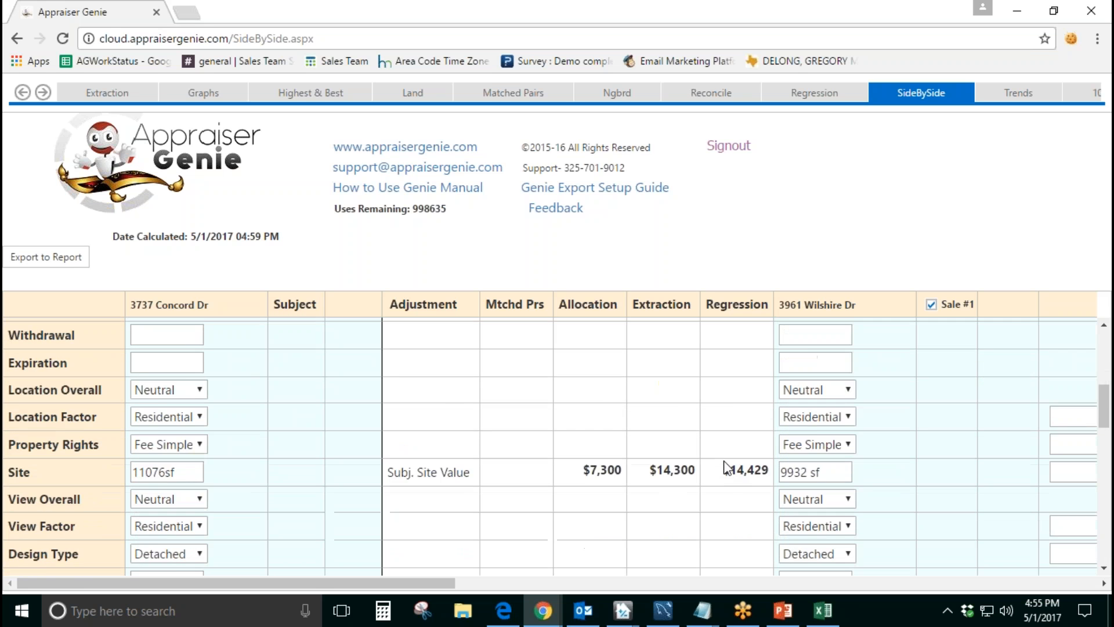
{"action": "left_click_drag", "start_coordinate": [403, 387], "coordinate": [389, 385]}
{"action": "left_click", "coordinate": [476, 401]}
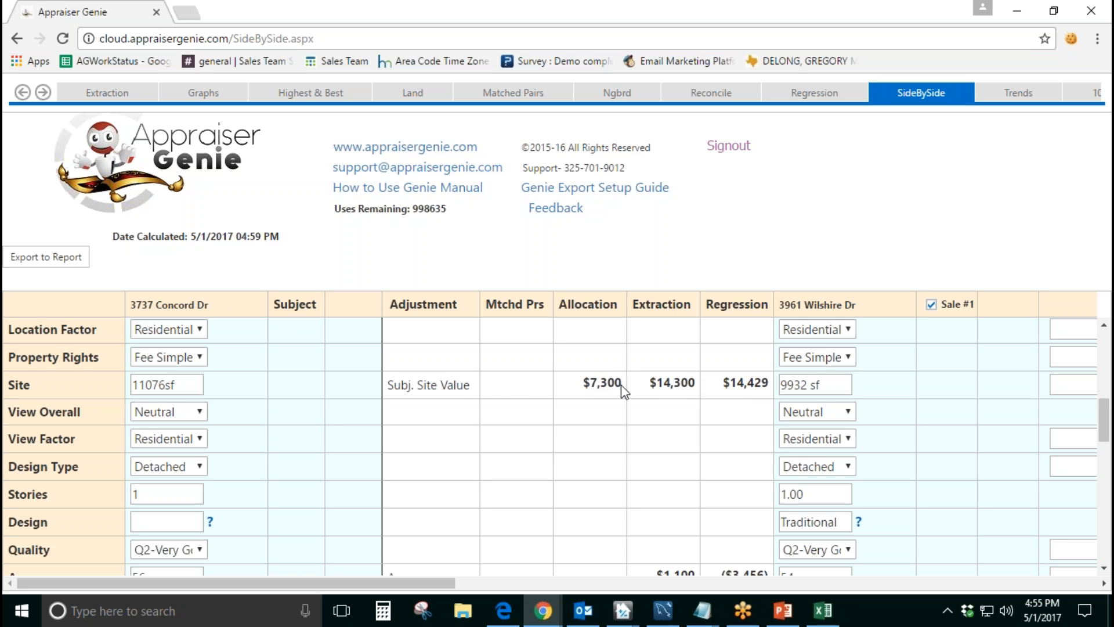
{"action": "left_click_drag", "start_coordinate": [468, 389], "coordinate": [397, 387]}
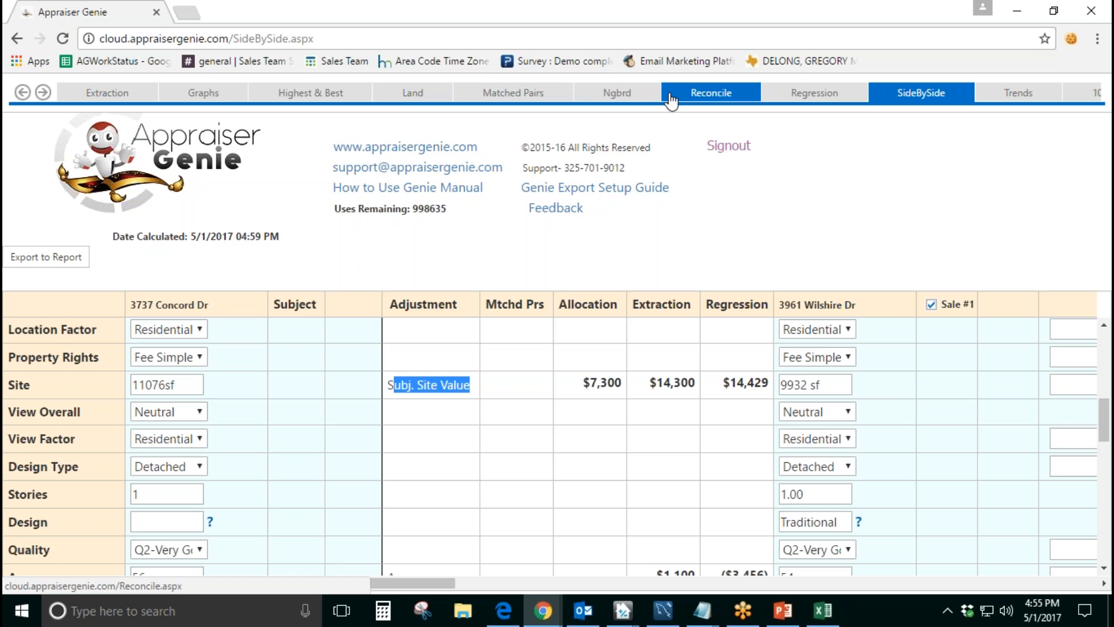
Step: Open the Land page and go to the Land Extraction Method table
{"action": "left_click", "coordinate": [414, 100]}
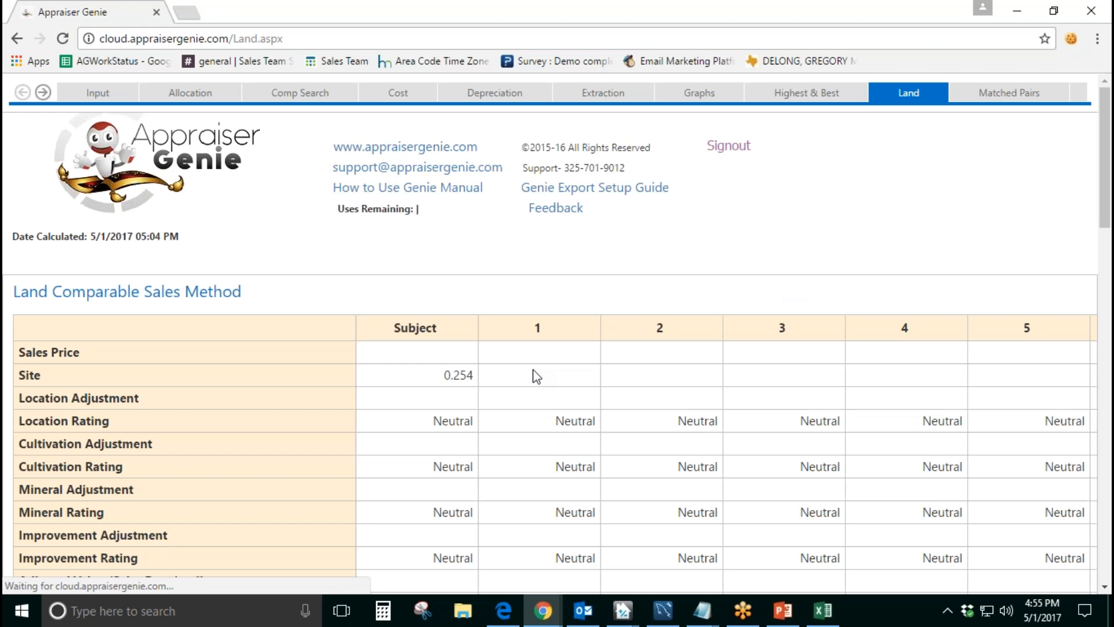
{"action": "scroll", "coordinate": [533, 374], "scroll_direction": "down", "scroll_amount": 3}
{"action": "scroll", "coordinate": [535, 373], "scroll_direction": "down", "scroll_amount": 8}
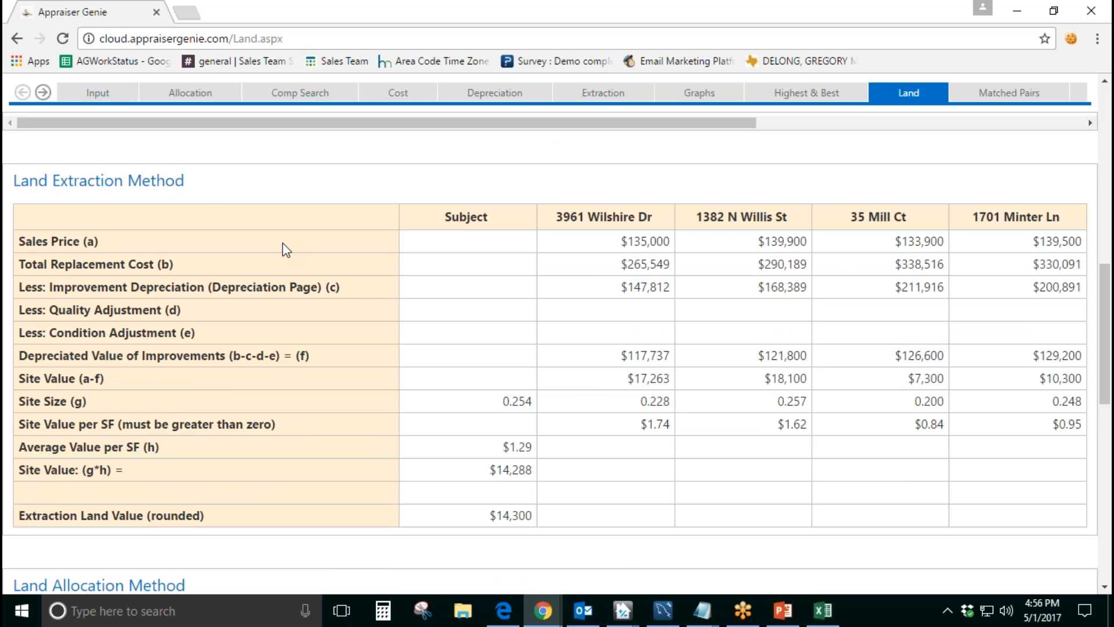
Step: Trace the Depreciated Value of Improvements formula through replacement cost, depreciation, quality and condition rows to the first two comps' results
{"action": "left_click_drag", "start_coordinate": [309, 355], "coordinate": [235, 353]}
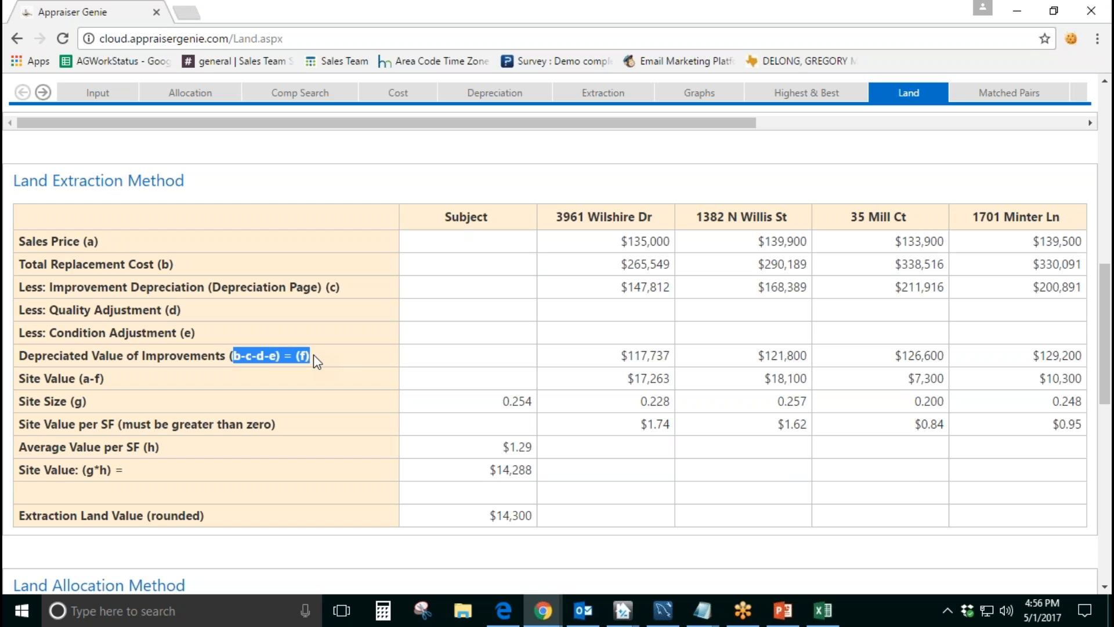
{"action": "left_click", "coordinate": [163, 277]}
{"action": "left_click_drag", "start_coordinate": [172, 267], "coordinate": [144, 266]}
{"action": "left_click_drag", "start_coordinate": [341, 285], "coordinate": [280, 292]}
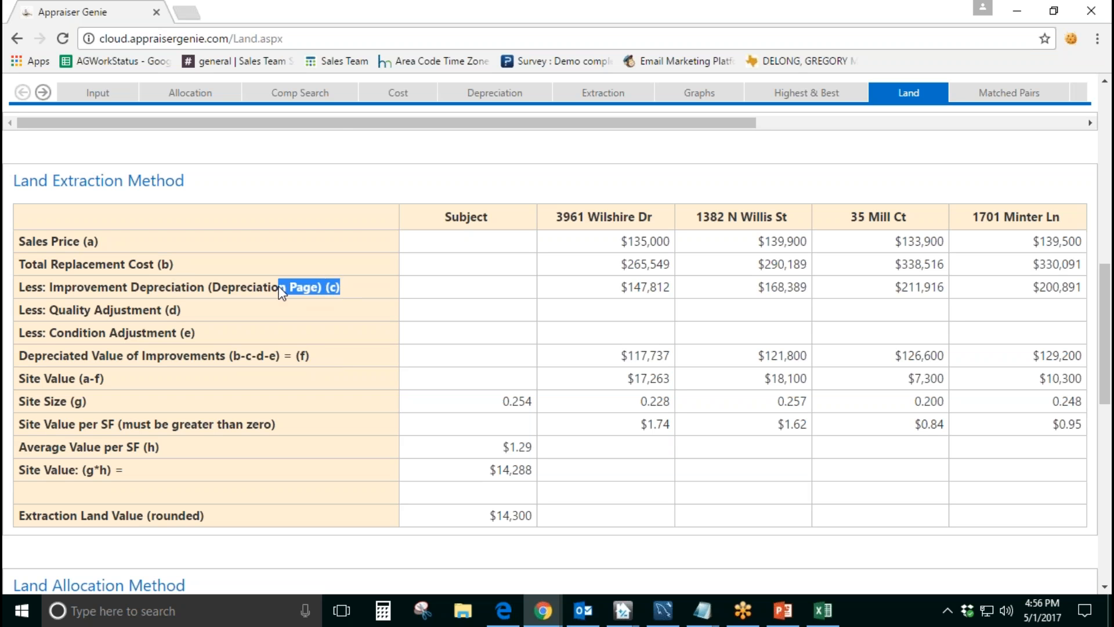
{"action": "left_click_drag", "start_coordinate": [179, 311], "coordinate": [133, 311]}
{"action": "left_click_drag", "start_coordinate": [199, 334], "coordinate": [120, 334]}
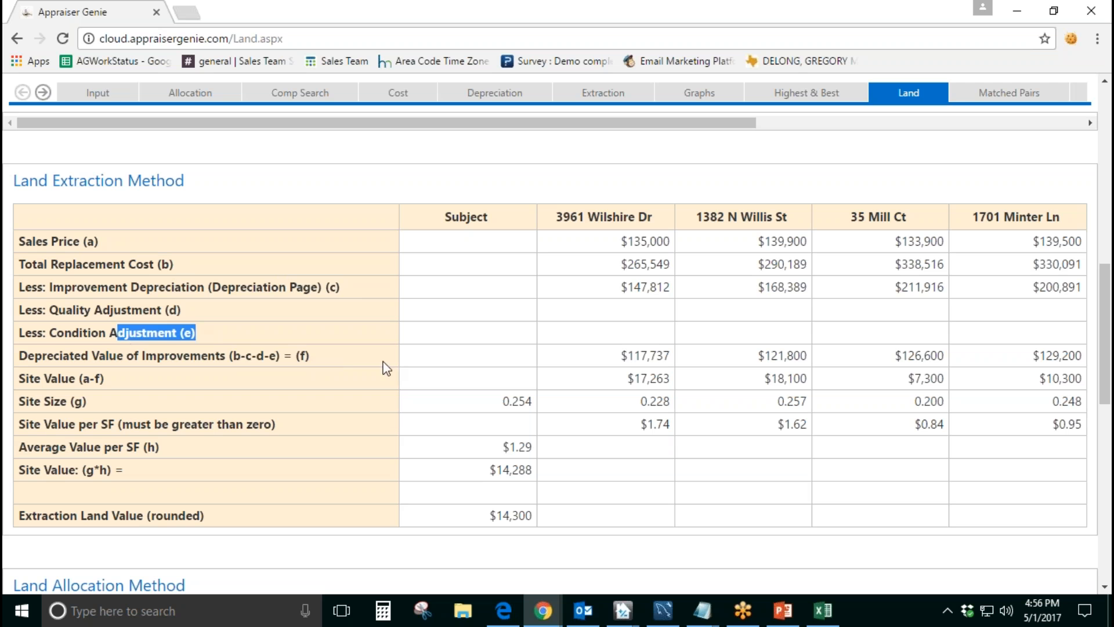
{"action": "left_click_drag", "start_coordinate": [311, 357], "coordinate": [214, 357]}
{"action": "left_click_drag", "start_coordinate": [620, 355], "coordinate": [671, 356]}
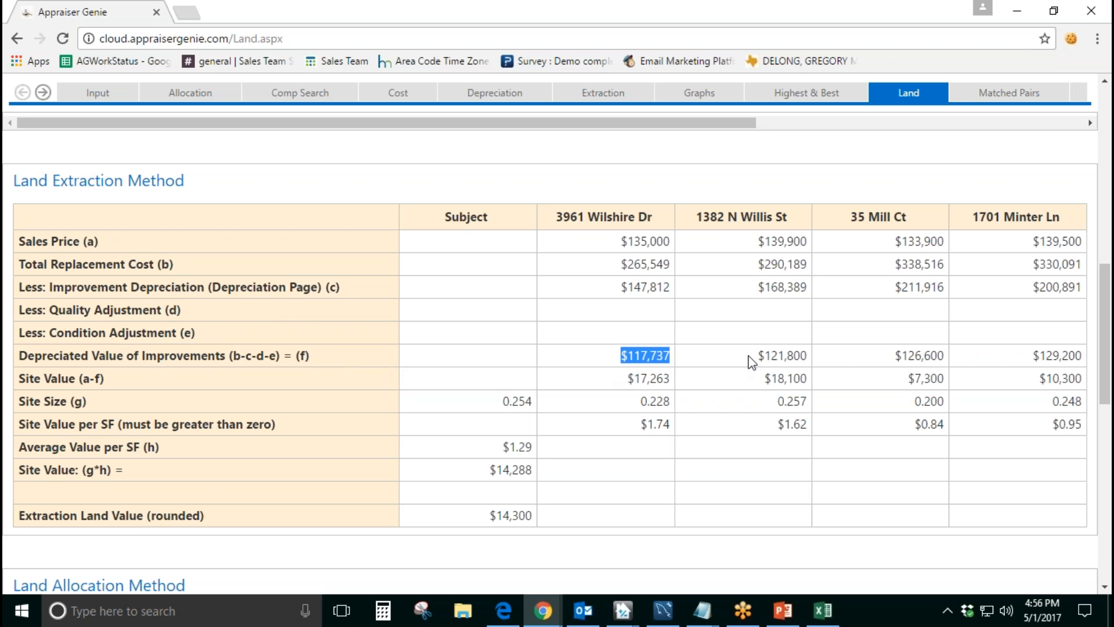
{"action": "left_click_drag", "start_coordinate": [748, 356], "coordinate": [838, 359]}
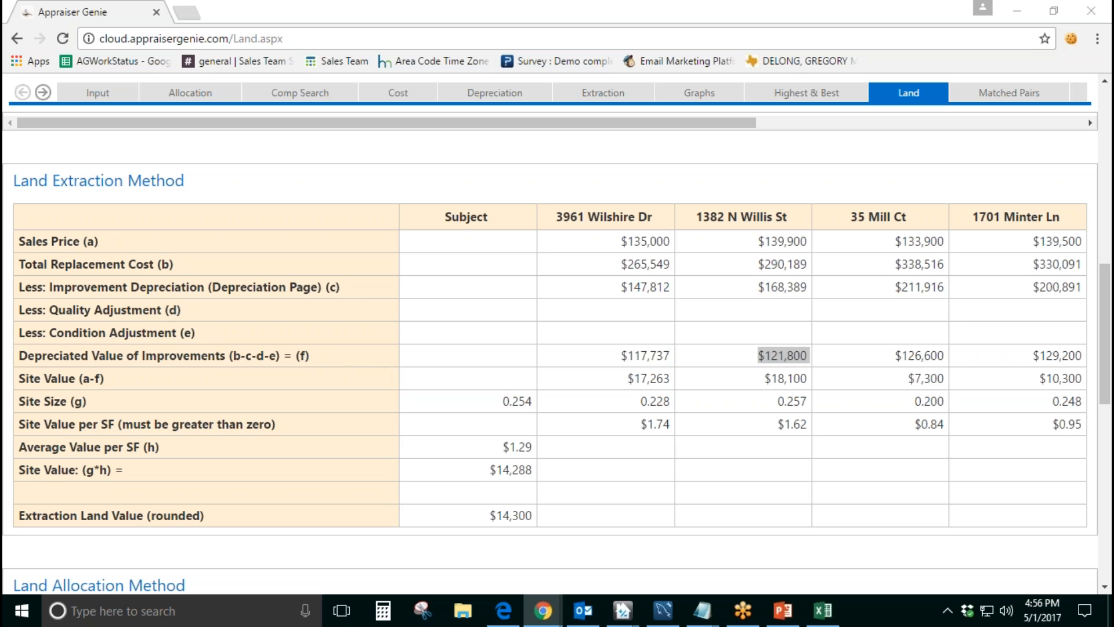
Step: Examine the assessor total, improvement and land value rows of the Land Allocation Method table
{"action": "scroll", "coordinate": [443, 502], "scroll_direction": "down", "scroll_amount": 7}
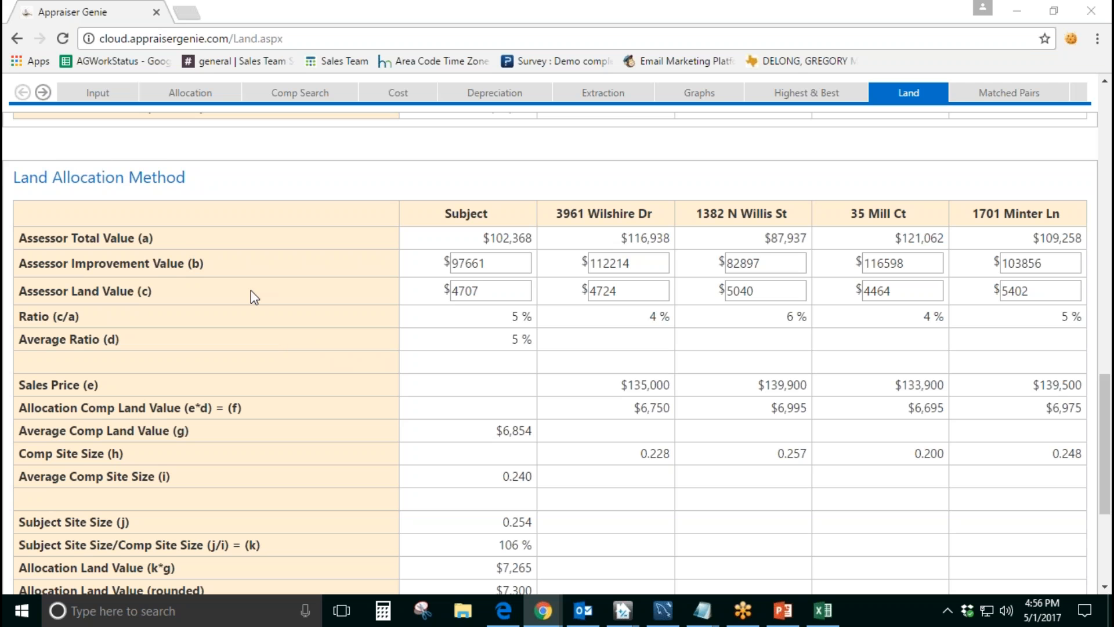
{"action": "left_click_drag", "start_coordinate": [174, 239], "coordinate": [27, 239]}
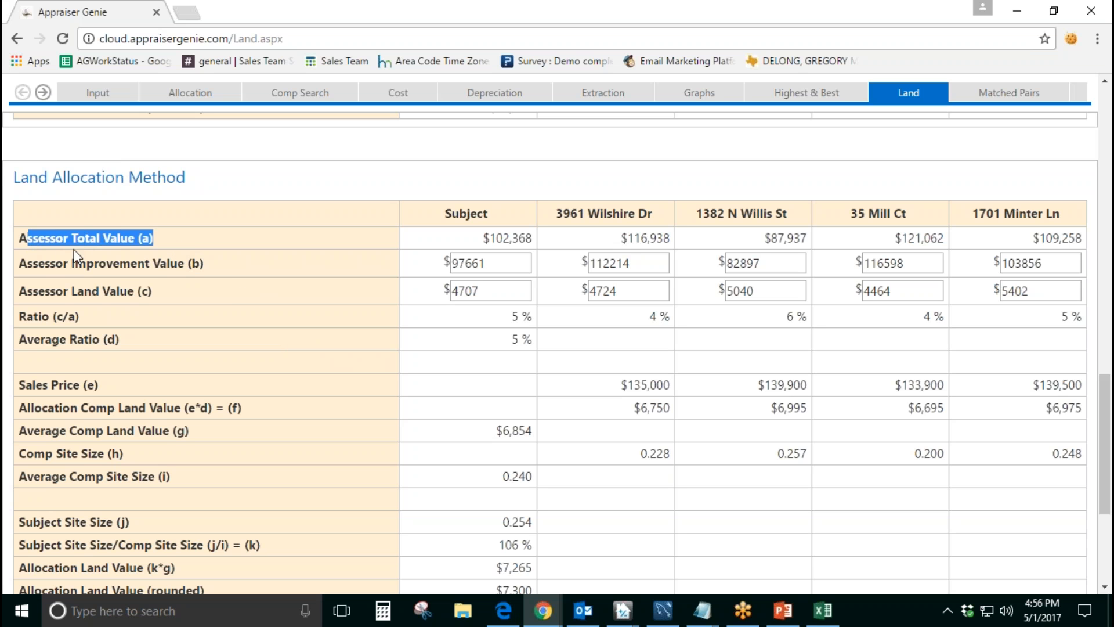
{"action": "left_click_drag", "start_coordinate": [200, 264], "coordinate": [76, 264]}
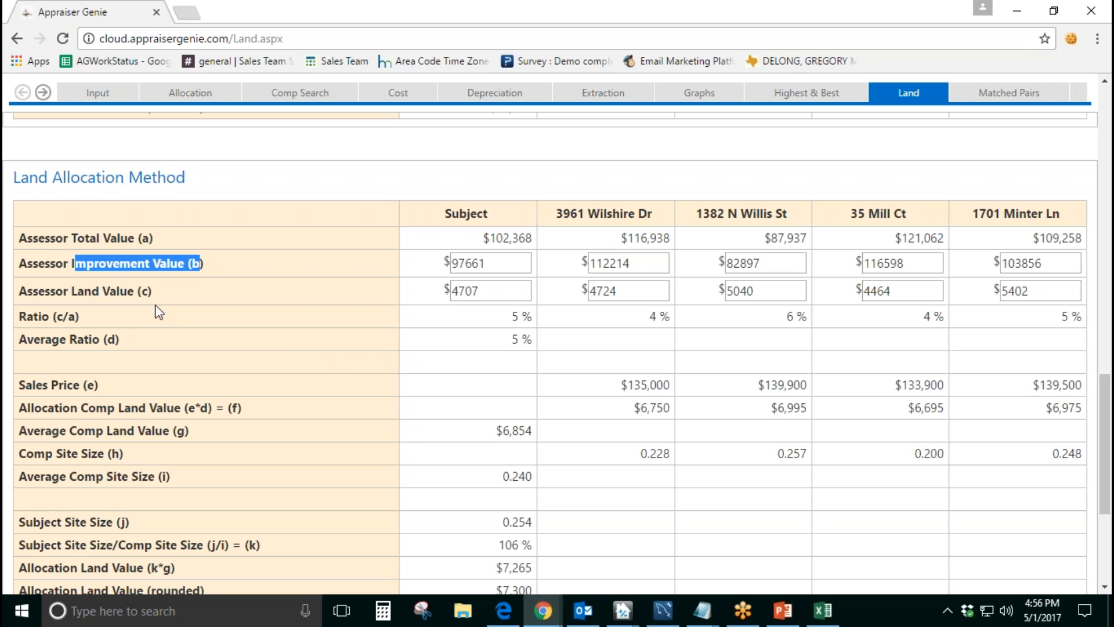
{"action": "left_click_drag", "start_coordinate": [162, 290], "coordinate": [69, 291]}
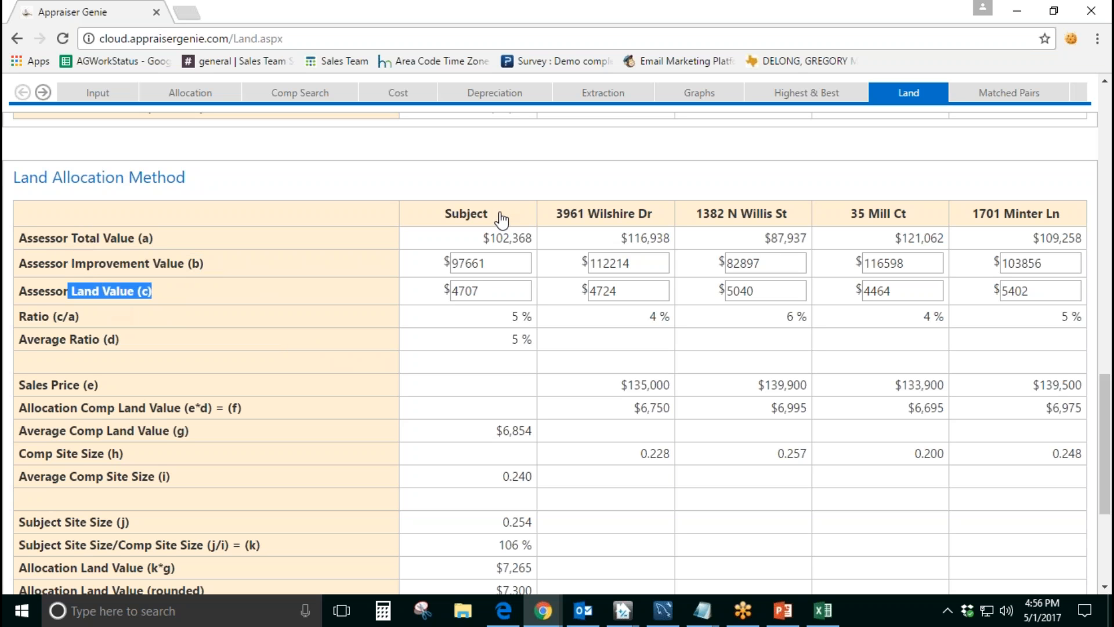
Step: Check the assessor improvement and land value fields for the subject and each of the four comps
{"action": "left_click", "coordinate": [498, 260]}
{"action": "left_click", "coordinate": [495, 291]}
{"action": "left_click", "coordinate": [623, 263]}
{"action": "left_click", "coordinate": [624, 290]}
{"action": "left_click", "coordinate": [755, 264]}
{"action": "left_click", "coordinate": [757, 293]}
{"action": "left_click", "coordinate": [911, 264]}
{"action": "left_click", "coordinate": [895, 297]}
{"action": "left_click", "coordinate": [1024, 263]}
{"action": "left_click", "coordinate": [1034, 296]}
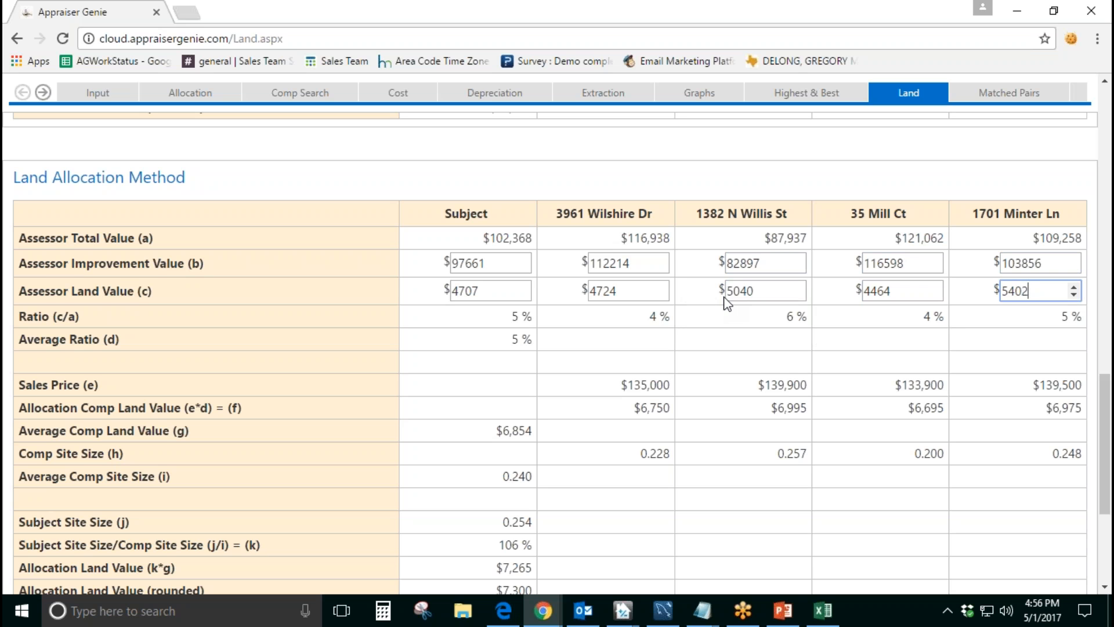
Step: Relate the subject's assessor land value to its rounded Allocation Land Value
{"action": "double_click", "coordinate": [488, 291]}
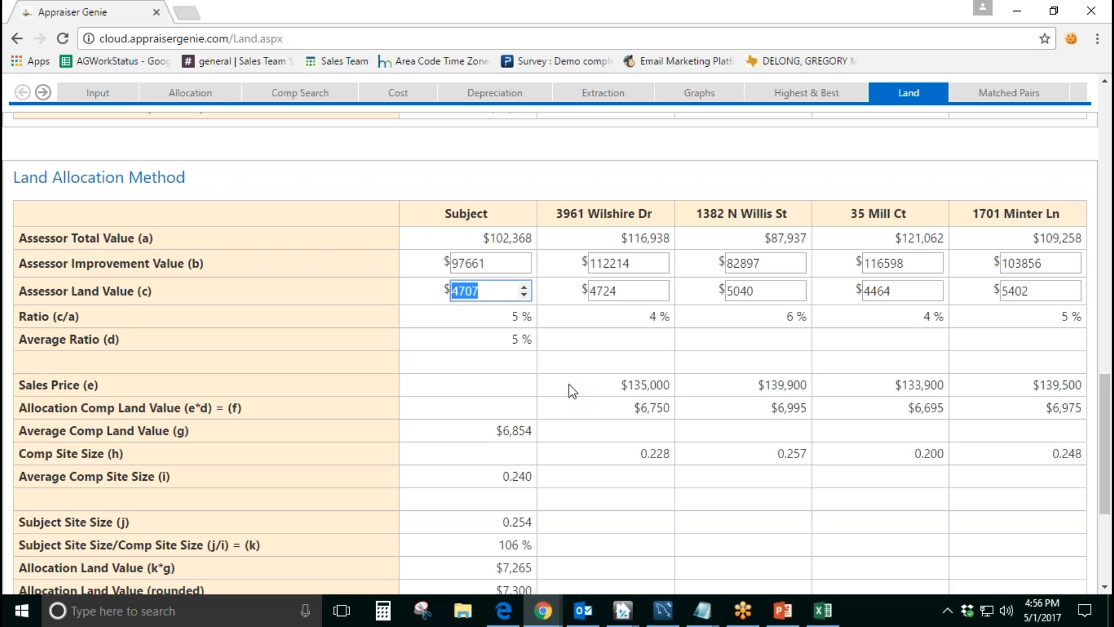
{"action": "scroll", "coordinate": [568, 386], "scroll_direction": "down", "scroll_amount": 1}
{"action": "left_click_drag", "start_coordinate": [495, 509], "coordinate": [533, 509]}
{"action": "left_click", "coordinate": [595, 419]}
{"action": "scroll", "coordinate": [595, 419], "scroll_direction": "up", "scroll_amount": 1}
Step: Go through the assessor land value fields across the subject and the four comps
{"action": "left_click", "coordinate": [512, 293]}
{"action": "left_click", "coordinate": [620, 292]}
{"action": "left_click", "coordinate": [751, 290]}
{"action": "left_click", "coordinate": [897, 293]}
{"action": "left_click", "coordinate": [1034, 292]}
Step: Compare the subject's rounded Allocation Land Value with the land-to-total ratios of the comps in the Land Allocation Method table
{"action": "scroll", "coordinate": [522, 531], "scroll_direction": "down", "scroll_amount": 1}
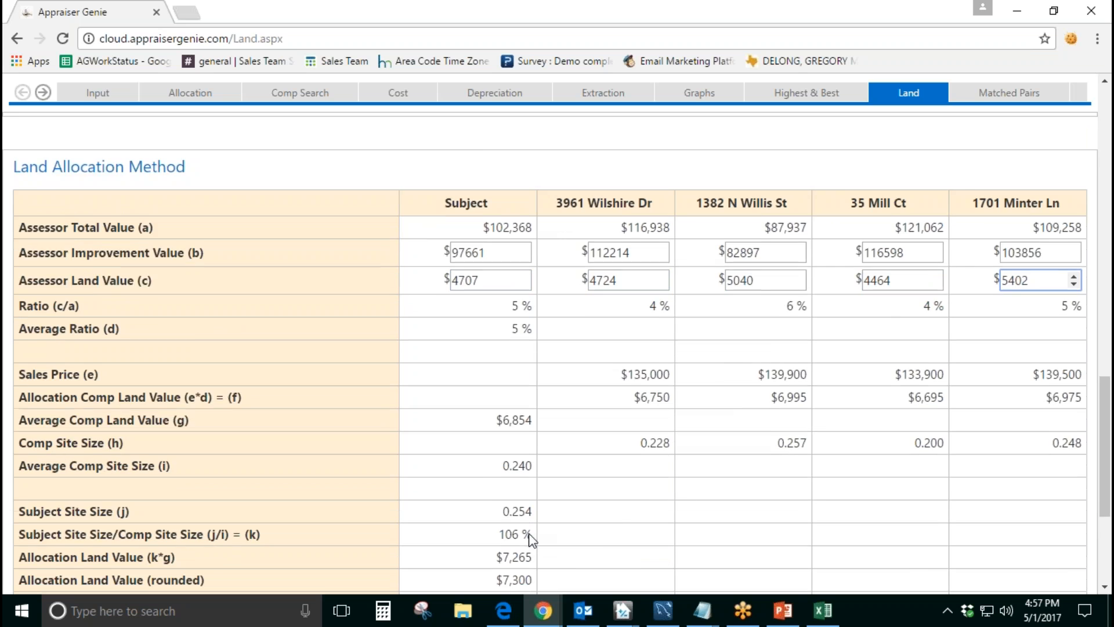
{"action": "left_click_drag", "start_coordinate": [495, 509], "coordinate": [607, 513]}
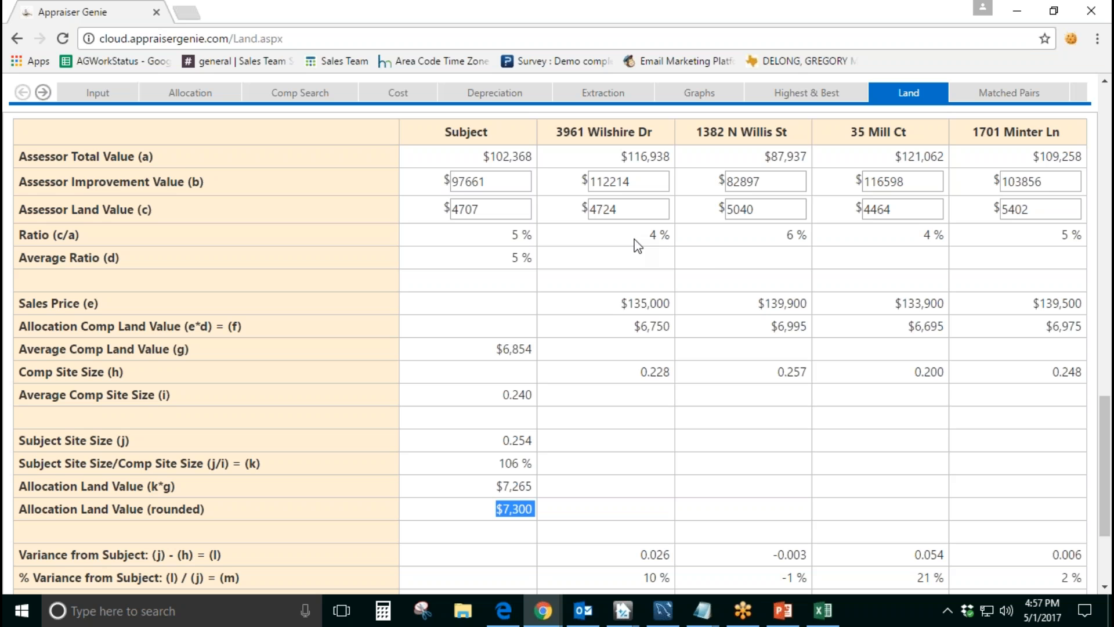
{"action": "left_click_drag", "start_coordinate": [649, 235], "coordinate": [659, 236]}
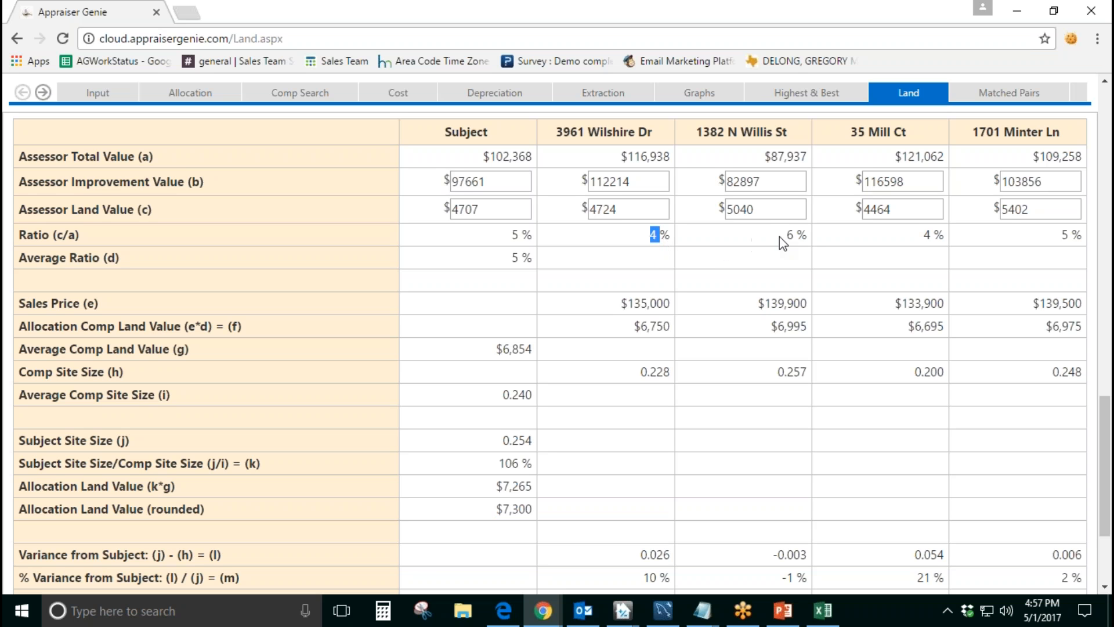
{"action": "left_click_drag", "start_coordinate": [783, 235], "coordinate": [809, 236]}
{"action": "left_click", "coordinate": [927, 238]}
{"action": "left_click_drag", "start_coordinate": [923, 236], "coordinate": [961, 238]}
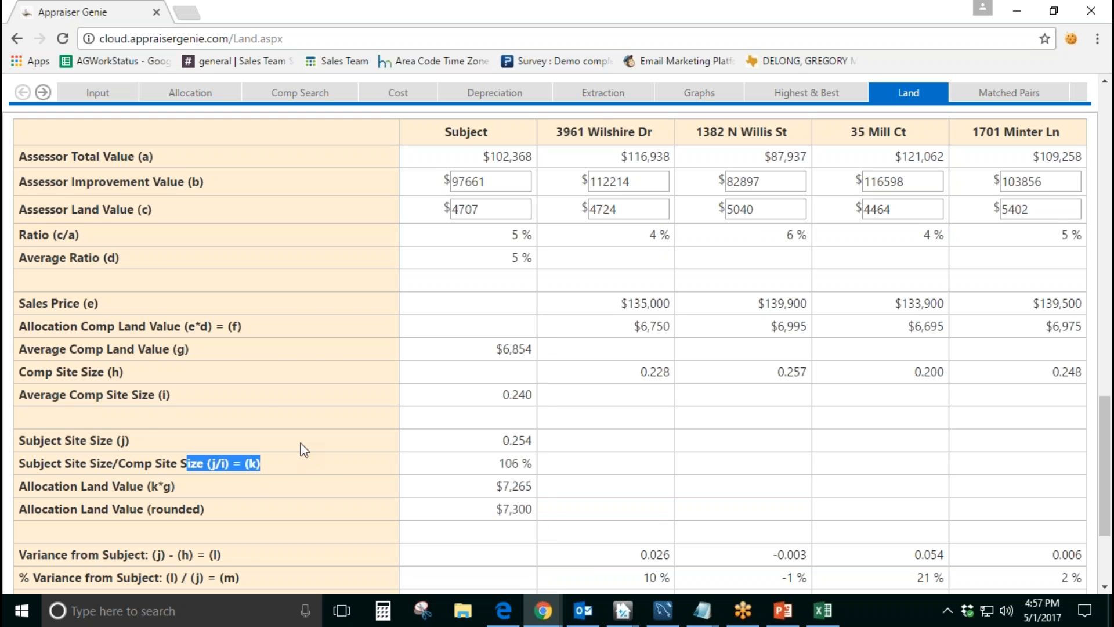
Step: Examine how the subject site size and average comp site size form the site size ratio in the Land Allocation Method table
{"action": "scroll", "coordinate": [305, 448], "scroll_direction": "down", "scroll_amount": 3}
{"action": "left_click", "coordinate": [217, 386]}
{"action": "left_click_drag", "start_coordinate": [209, 384], "coordinate": [265, 386]}
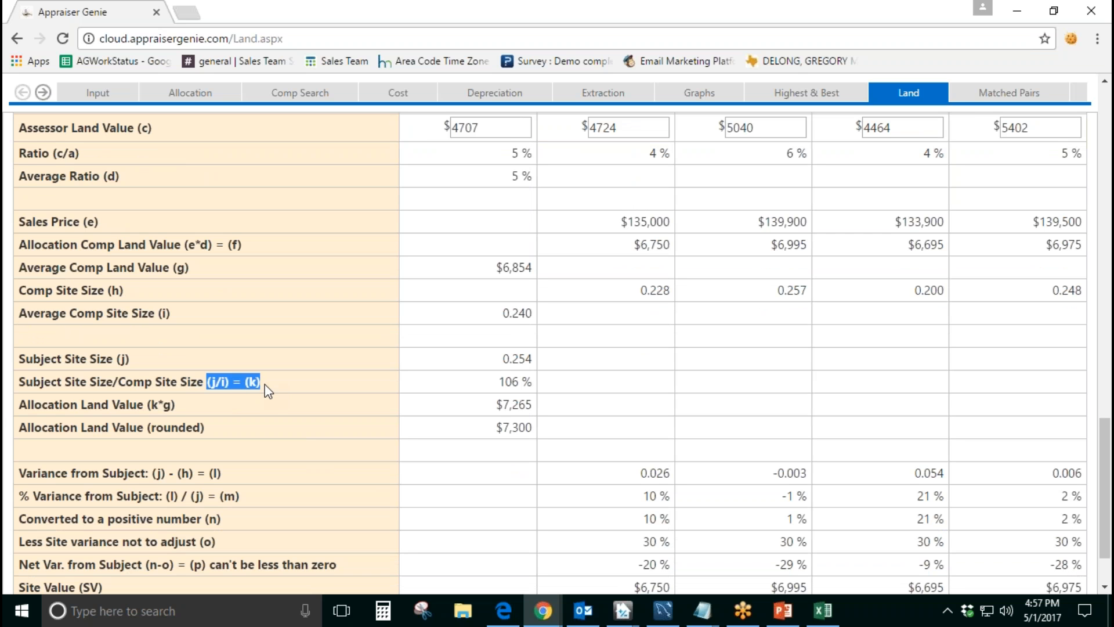
{"action": "left_click_drag", "start_coordinate": [97, 360], "coordinate": [156, 366]}
{"action": "left_click_drag", "start_coordinate": [103, 315], "coordinate": [199, 315]}
{"action": "left_click", "coordinate": [292, 397]}
{"action": "scroll", "coordinate": [288, 396], "scroll_direction": "down", "scroll_amount": 1}
{"action": "scroll", "coordinate": [370, 401], "scroll_direction": "up", "scroll_amount": 1}
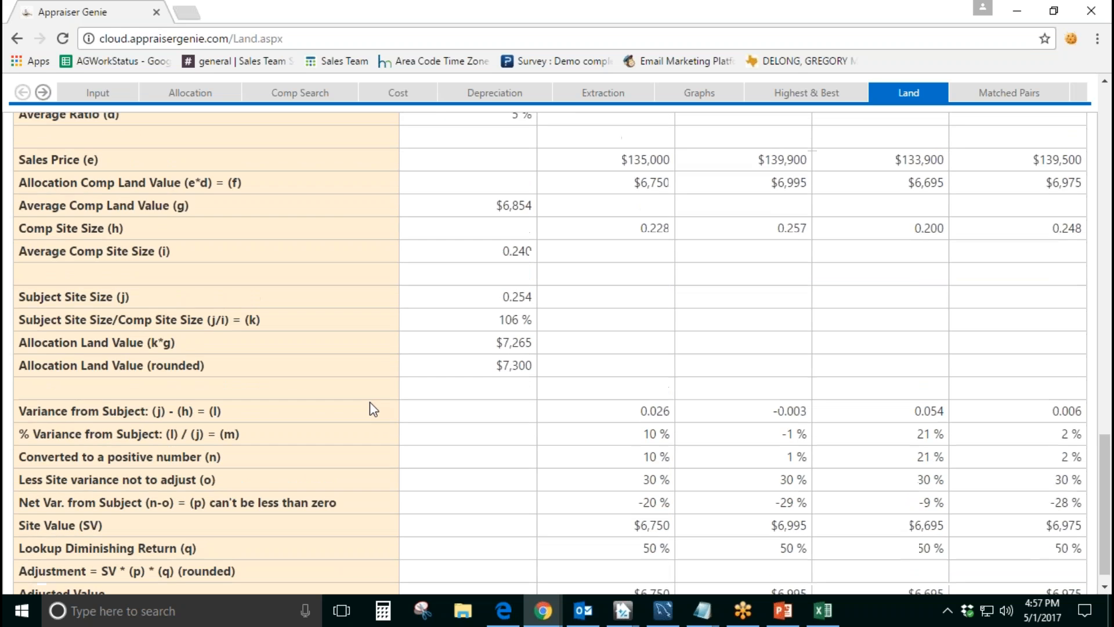
{"action": "scroll", "coordinate": [371, 402], "scroll_direction": "up", "scroll_amount": 3}
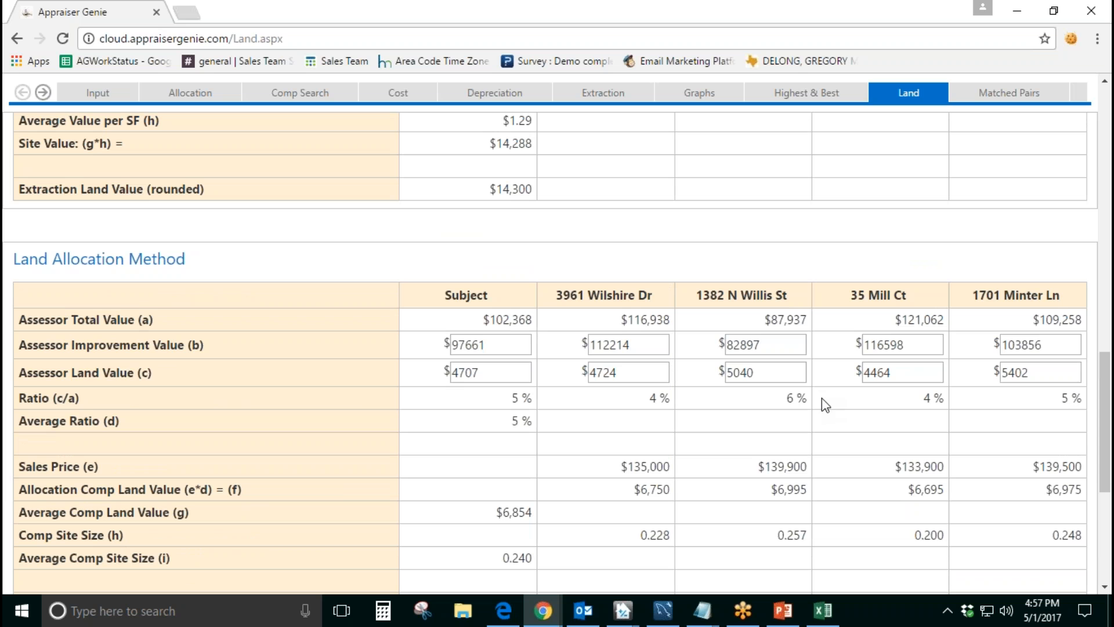
Step: Recheck the Assessor Improvement Value row and the assessor land values of the second and third comps
{"action": "left_click_drag", "start_coordinate": [191, 345], "coordinate": [119, 345]}
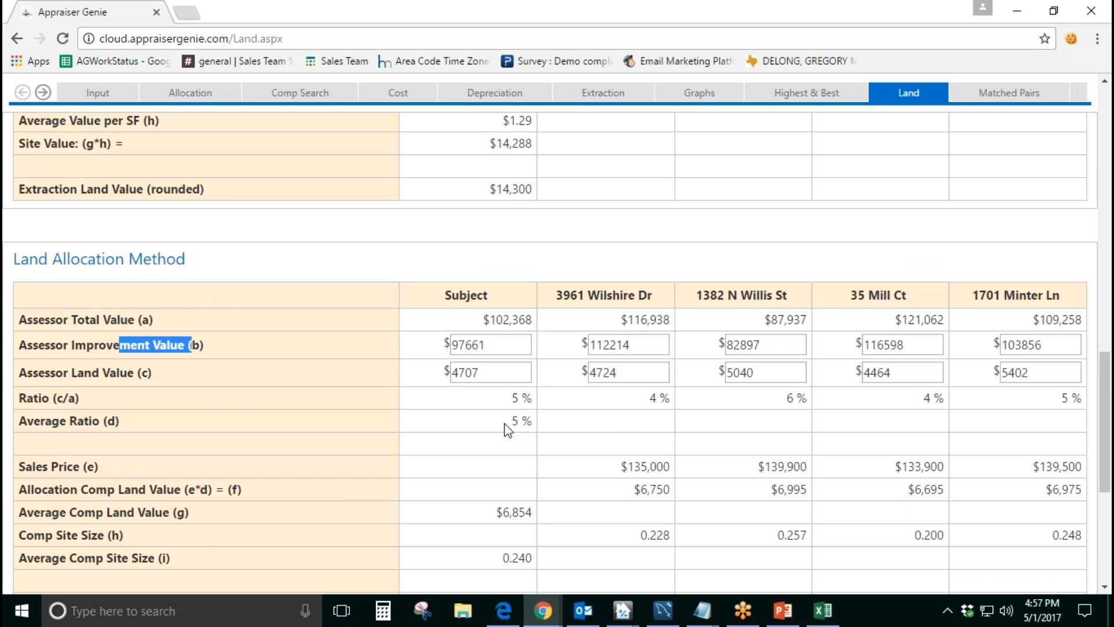
{"action": "left_click", "coordinate": [772, 372]}
{"action": "left_click", "coordinate": [904, 373]}
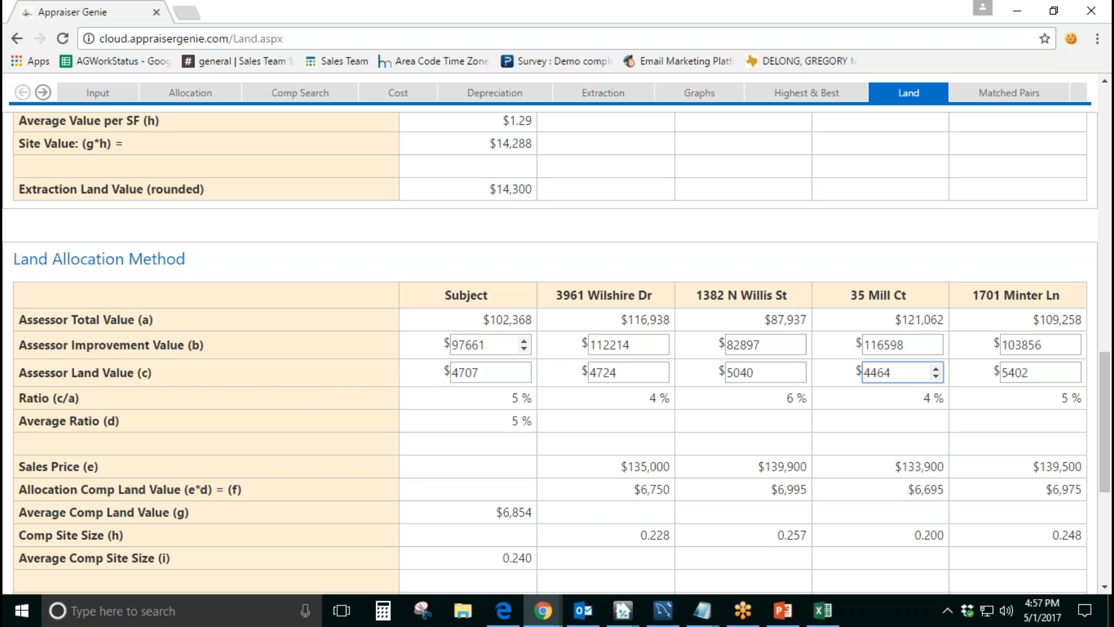
{"action": "left_click", "coordinate": [327, 375]}
{"action": "scroll", "coordinate": [328, 375], "scroll_direction": "up", "scroll_amount": 4}
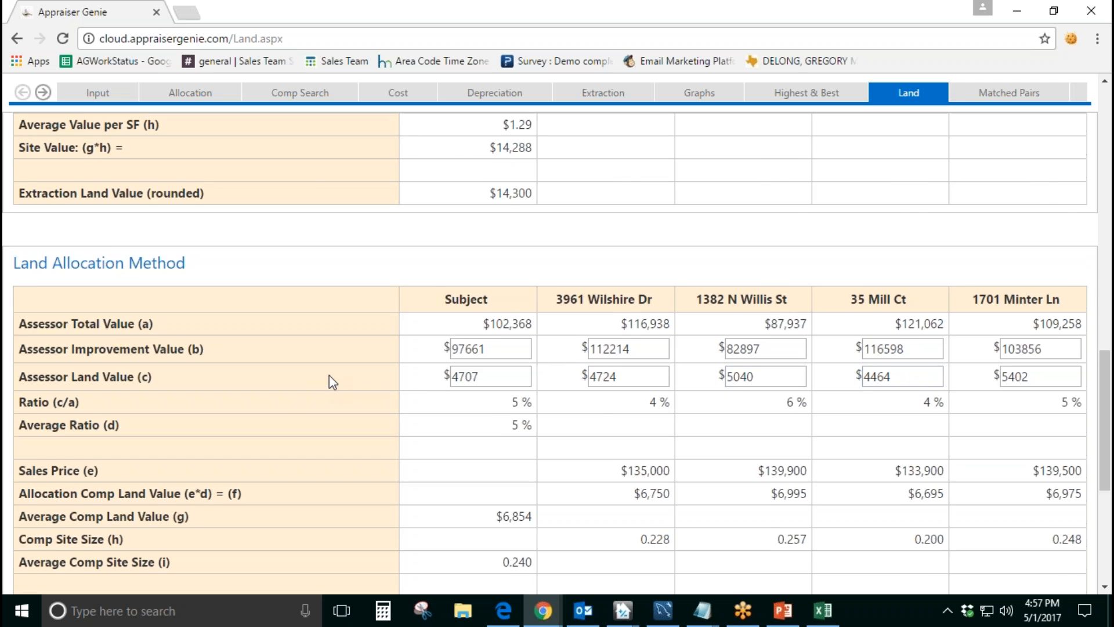
Step: Examine the GLA, garage, amenities and total cost percentages in the Allocate % of Total Value table on the Allocation page
{"action": "left_click", "coordinate": [190, 92]}
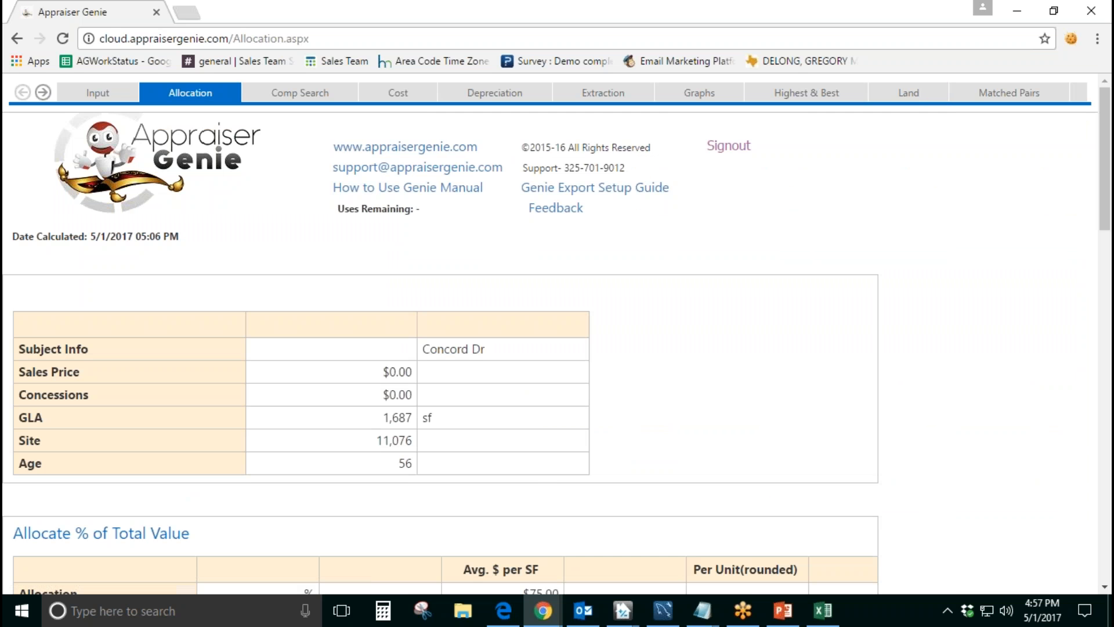
{"action": "scroll", "coordinate": [371, 323], "scroll_direction": "down", "scroll_amount": 4}
{"action": "left_click_drag", "start_coordinate": [207, 296], "coordinate": [242, 295]}
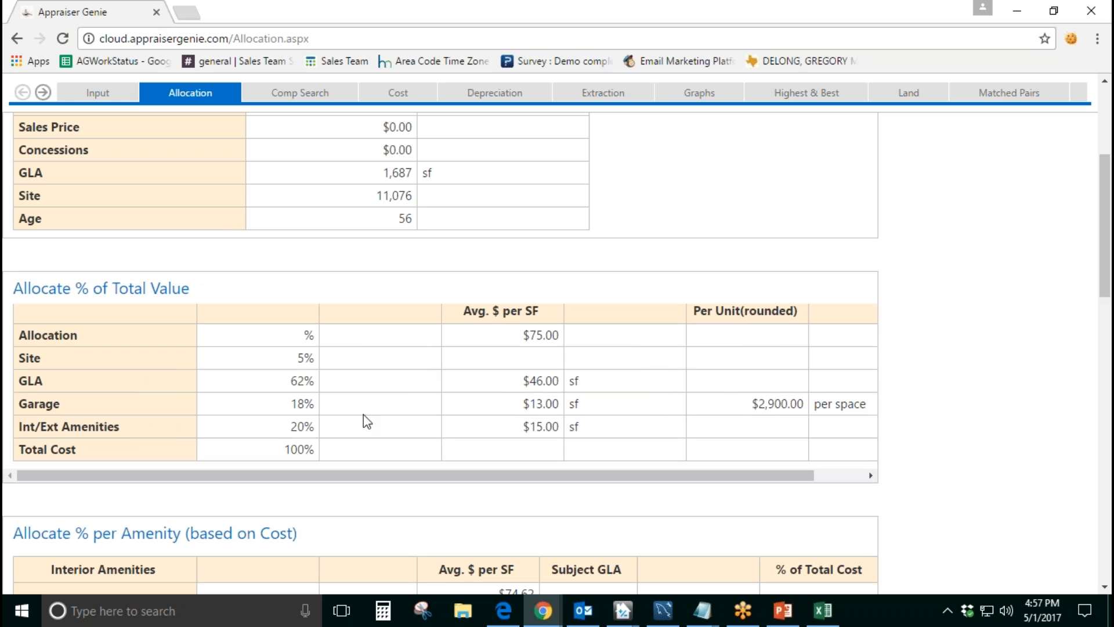
{"action": "left_click_drag", "start_coordinate": [287, 451], "coordinate": [314, 460]}
{"action": "left_click", "coordinate": [292, 389]}
{"action": "left_click", "coordinate": [296, 406]}
{"action": "left_click", "coordinate": [310, 430]}
{"action": "left_click", "coordinate": [314, 450]}
{"action": "left_click", "coordinate": [304, 383]}
{"action": "left_click", "coordinate": [283, 397]}
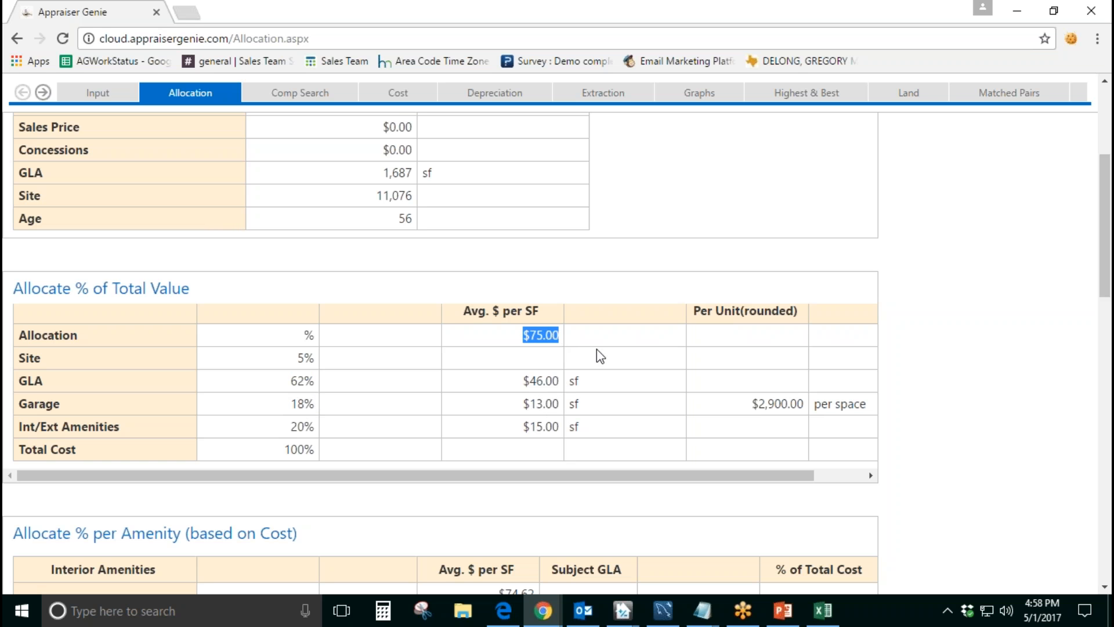
Step: Trace the average price per square foot to the comps' adjusted sales prices in the Find Average $ per SF table
{"action": "scroll", "coordinate": [1006, 402], "scroll_direction": "down", "scroll_amount": 10}
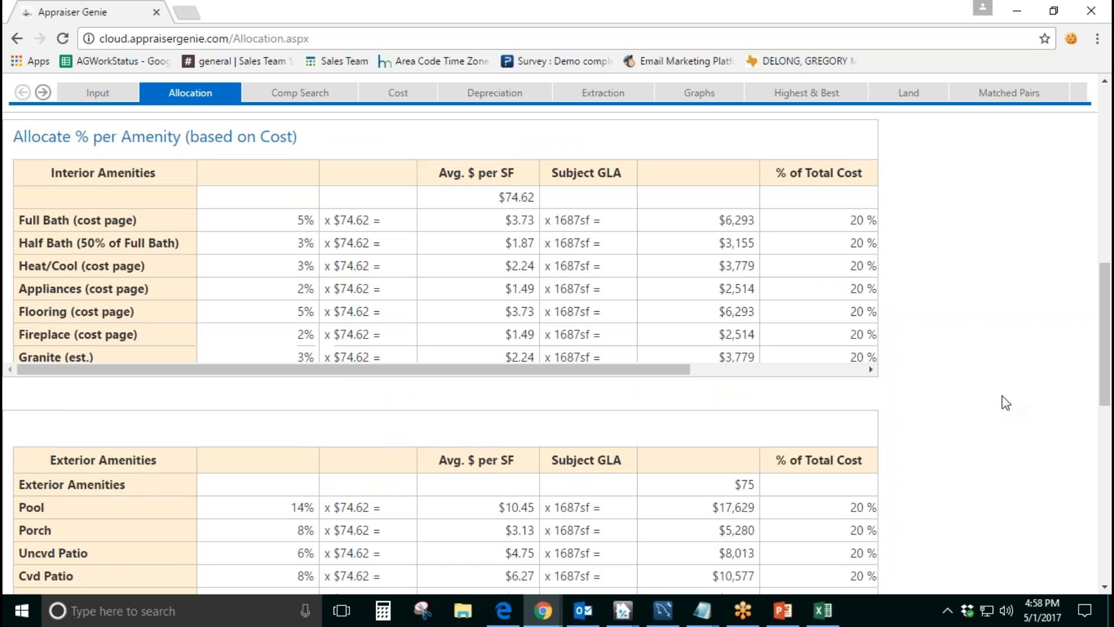
{"action": "scroll", "coordinate": [1006, 402], "scroll_direction": "down", "scroll_amount": 6}
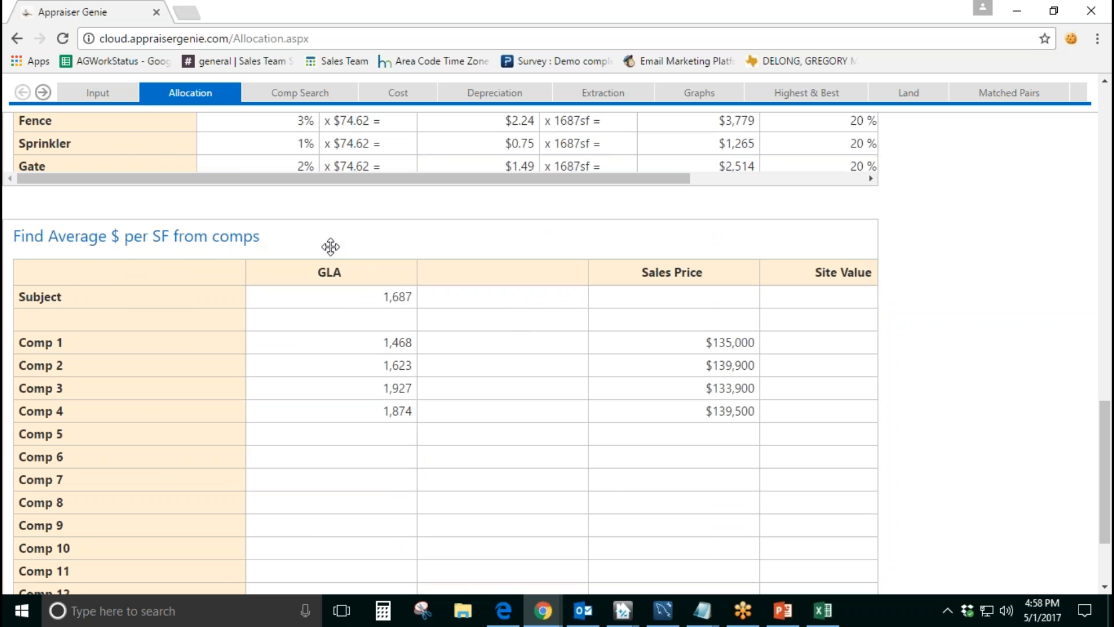
{"action": "scroll", "coordinate": [1010, 355], "scroll_direction": "down", "scroll_amount": 1}
{"action": "scroll", "coordinate": [1016, 406], "scroll_direction": "down", "scroll_amount": 2}
{"action": "left_click_drag", "start_coordinate": [468, 587], "coordinate": [822, 588]}
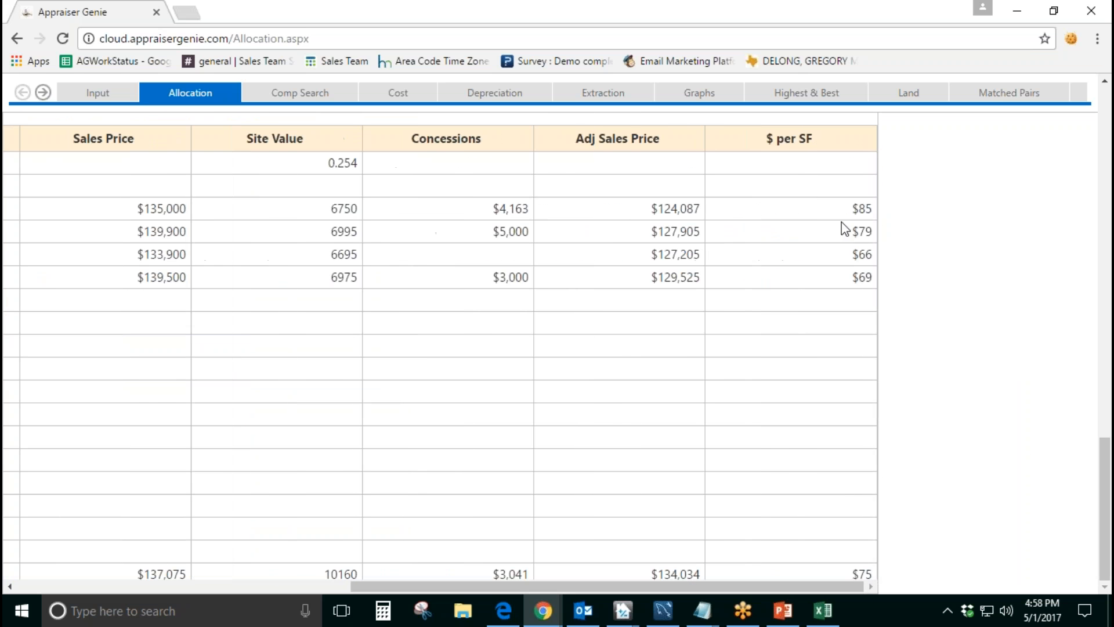
{"action": "left_click_drag", "start_coordinate": [850, 212], "coordinate": [864, 277]}
{"action": "left_click_drag", "start_coordinate": [854, 573], "coordinate": [871, 569]}
{"action": "scroll", "coordinate": [933, 393], "scroll_direction": "up", "scroll_amount": 10}
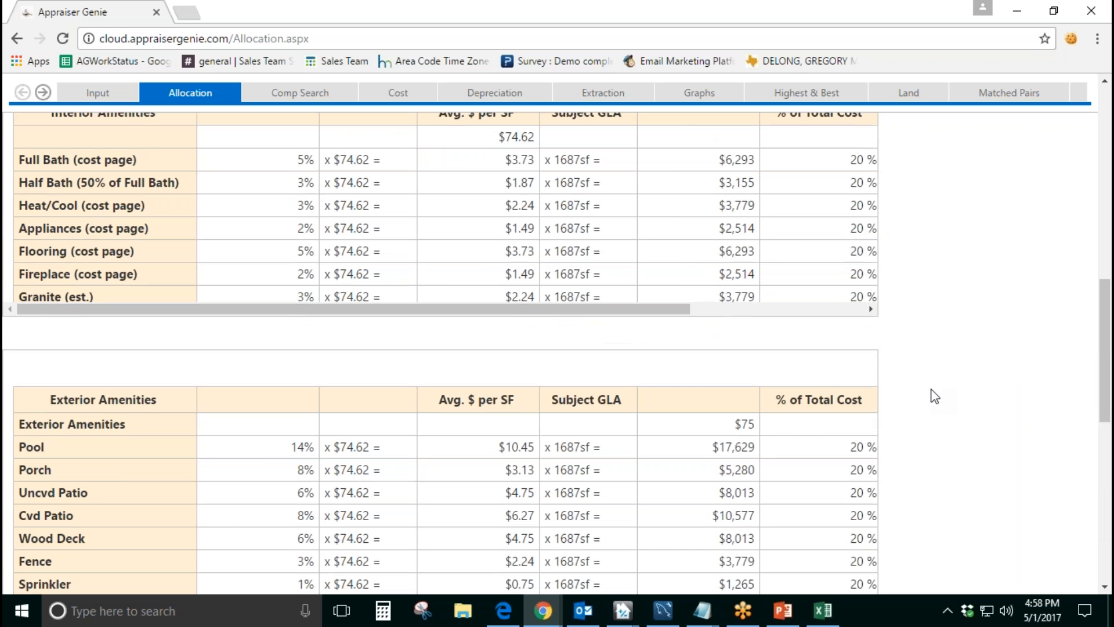
Step: Relate the average price per square foot and GLA percentage to the allocated GLA rate, and check the per-space garage value
{"action": "scroll", "coordinate": [490, 311], "scroll_direction": "up", "scroll_amount": 2}
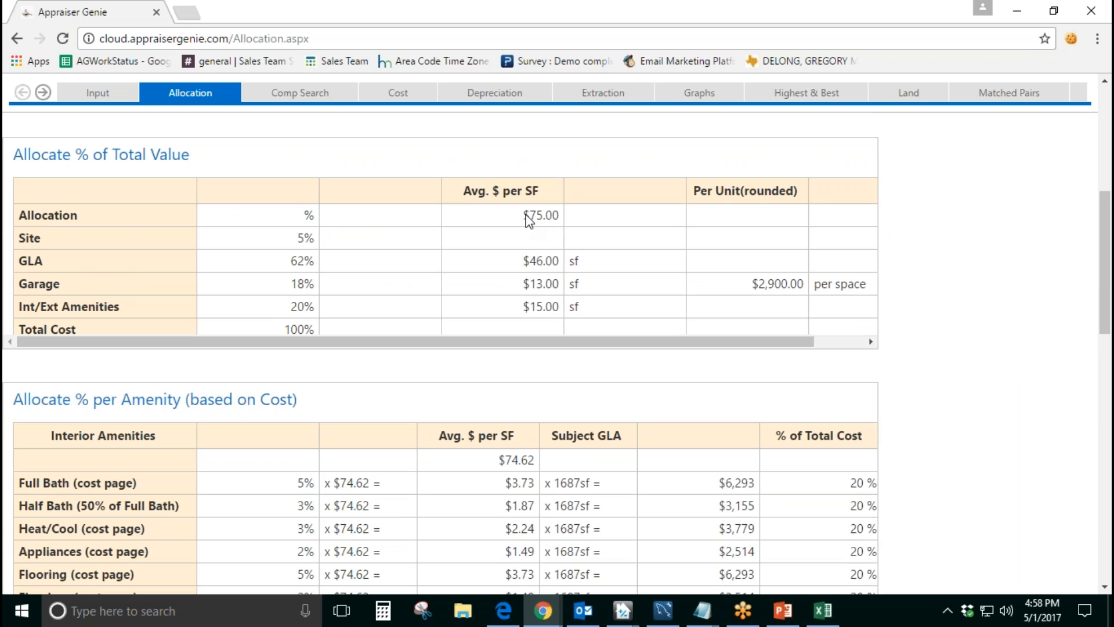
{"action": "left_click_drag", "start_coordinate": [523, 216], "coordinate": [563, 219]}
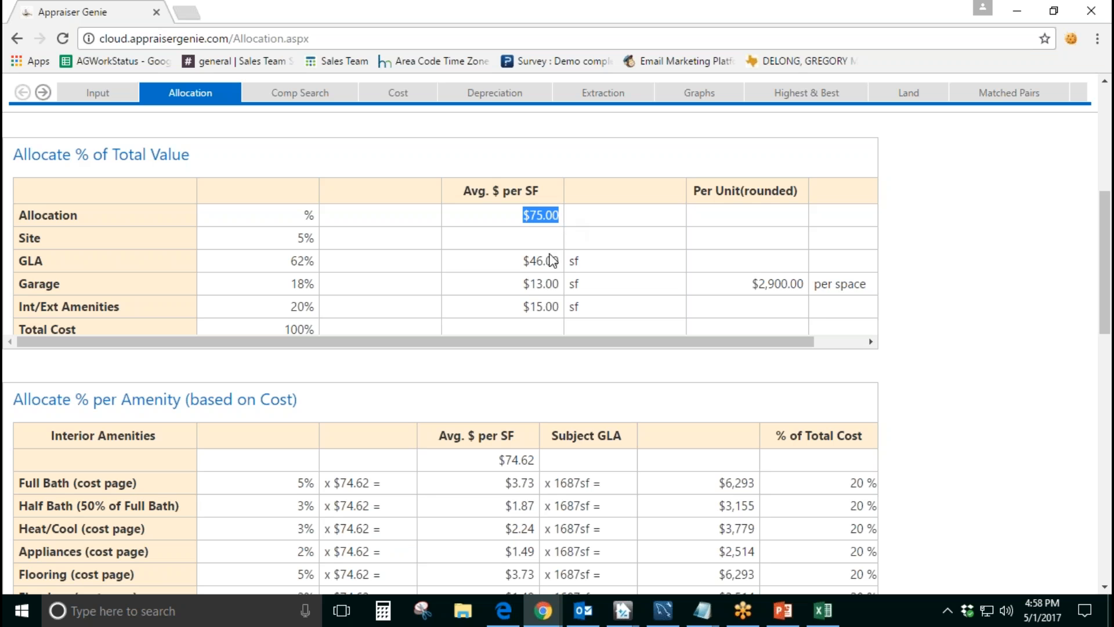
{"action": "double_click", "coordinate": [294, 263]}
{"action": "left_click_drag", "start_coordinate": [523, 218], "coordinate": [557, 226]}
{"action": "left_click_drag", "start_coordinate": [524, 262], "coordinate": [561, 271]}
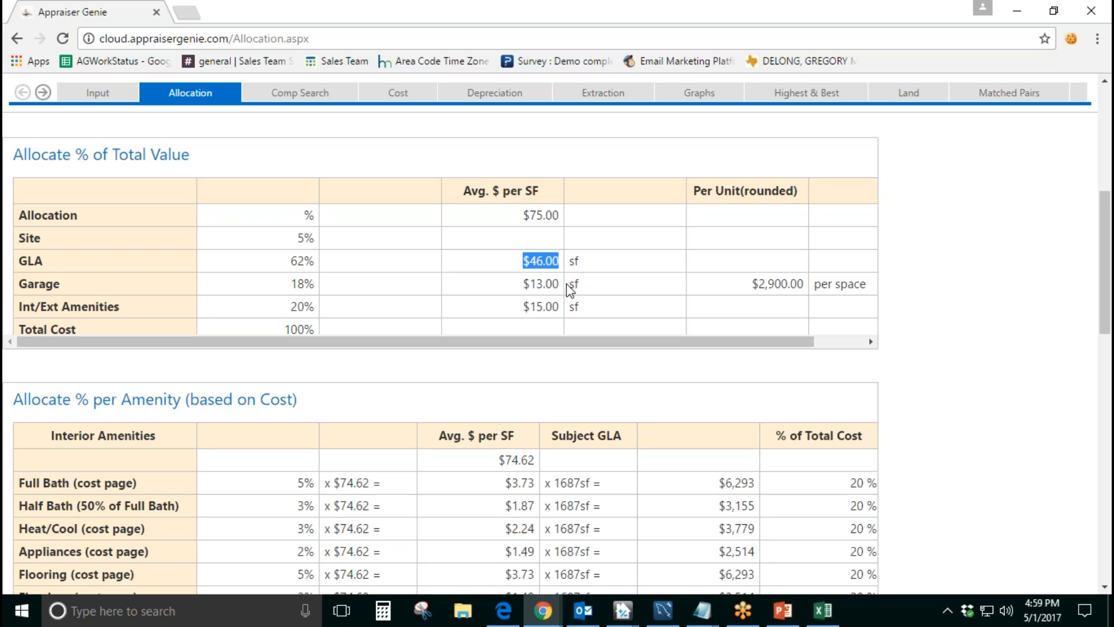
{"action": "left_click_drag", "start_coordinate": [753, 286], "coordinate": [805, 293]}
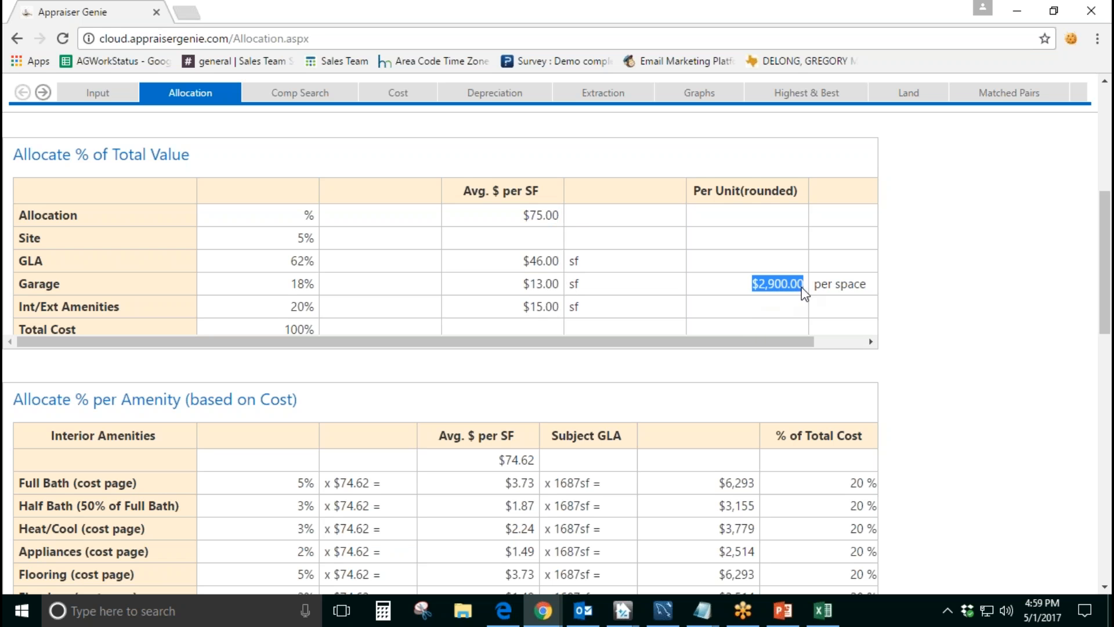
Step: Examine the cost-based allocation percentages for the interior and exterior amenities
{"action": "scroll", "coordinate": [920, 321], "scroll_direction": "down", "scroll_amount": 3}
{"action": "left_click_drag", "start_coordinate": [512, 473], "coordinate": [398, 473]}
{"action": "left_click_drag", "start_coordinate": [153, 399], "coordinate": [27, 389]}
{"action": "left_click_drag", "start_coordinate": [145, 366], "coordinate": [79, 366]}
{"action": "left_click_drag", "start_coordinate": [129, 434], "coordinate": [177, 467]}
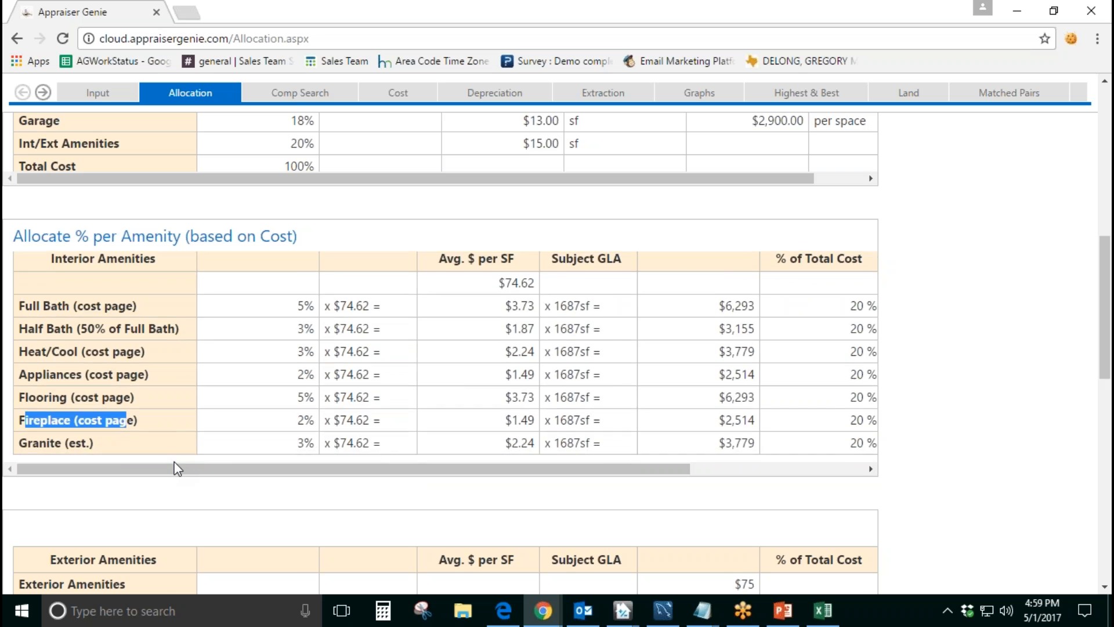
{"action": "scroll", "coordinate": [177, 468], "scroll_direction": "down", "scroll_amount": 4}
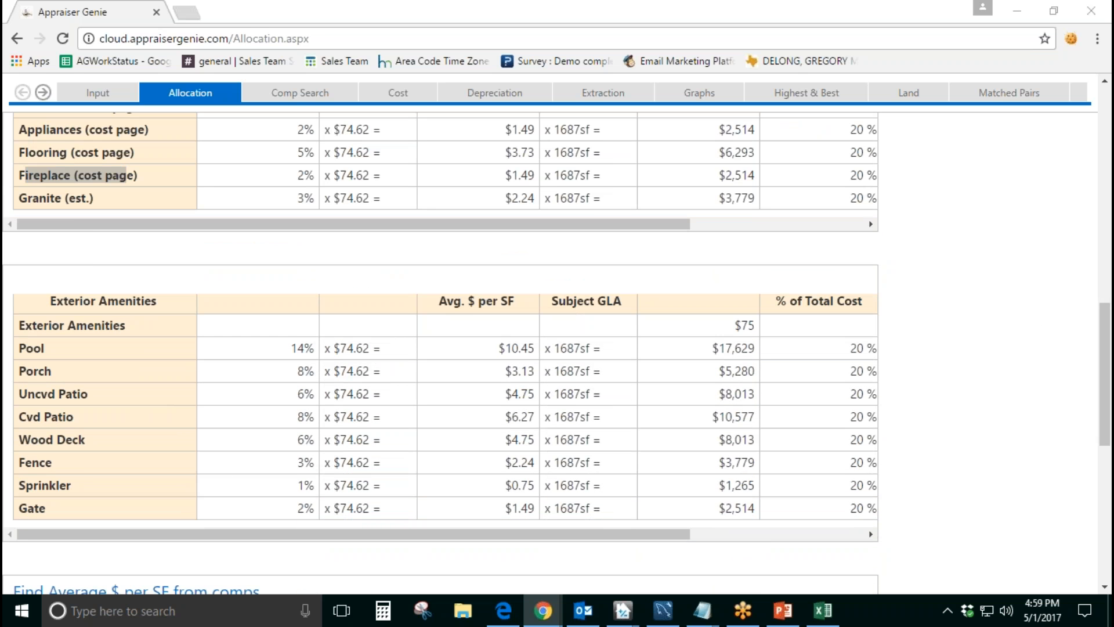
Step: Return to the SideBySide comparison and apply the $14,300 Extraction figure as the subject site value
{"action": "left_click", "coordinate": [46, 92]}
{"action": "left_click", "coordinate": [47, 91]}
{"action": "left_click", "coordinate": [47, 92]}
{"action": "left_click", "coordinate": [47, 92]}
{"action": "left_click", "coordinate": [47, 91]}
{"action": "left_click", "coordinate": [47, 92]}
{"action": "left_click", "coordinate": [145, 198]}
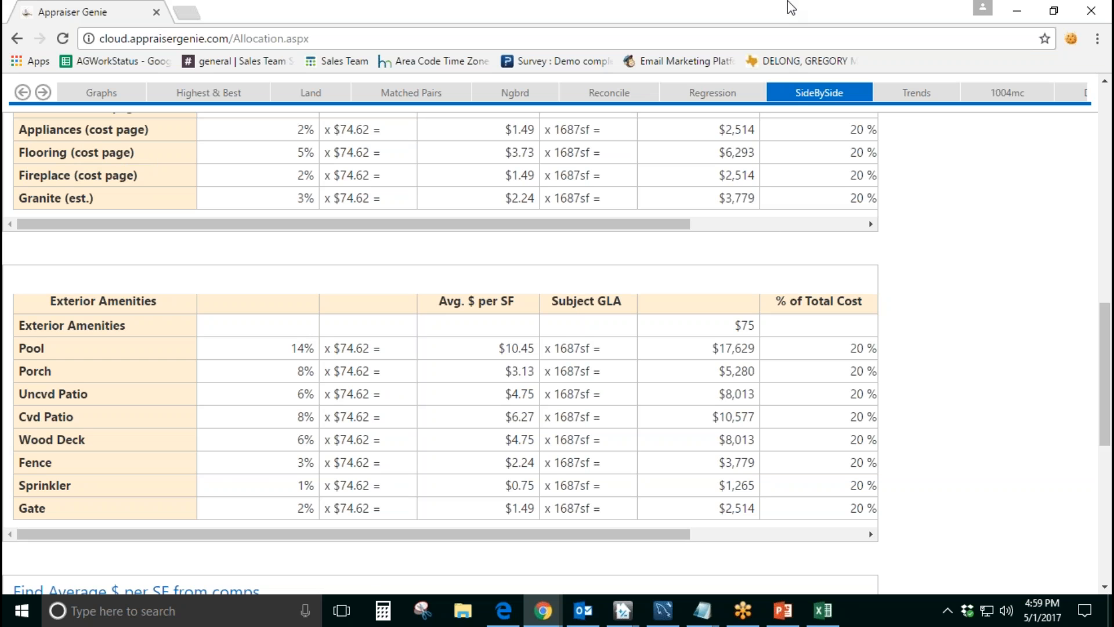
{"action": "left_click", "coordinate": [829, 93]}
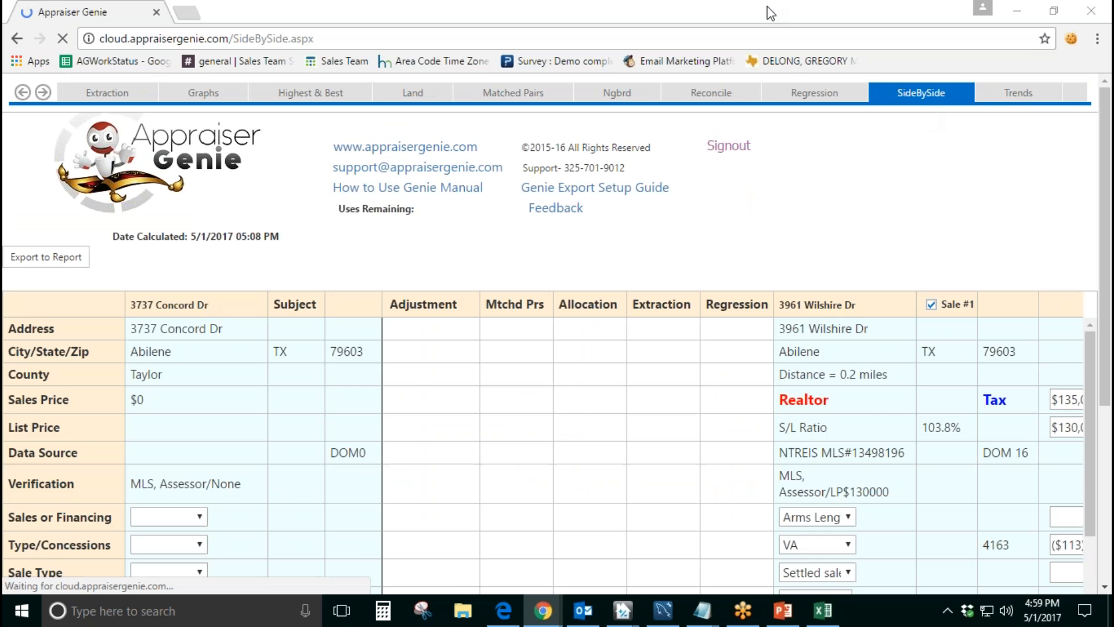
{"action": "scroll", "coordinate": [703, 359], "scroll_direction": "down", "scroll_amount": 5}
{"action": "scroll", "coordinate": [709, 370], "scroll_direction": "down", "scroll_amount": 2}
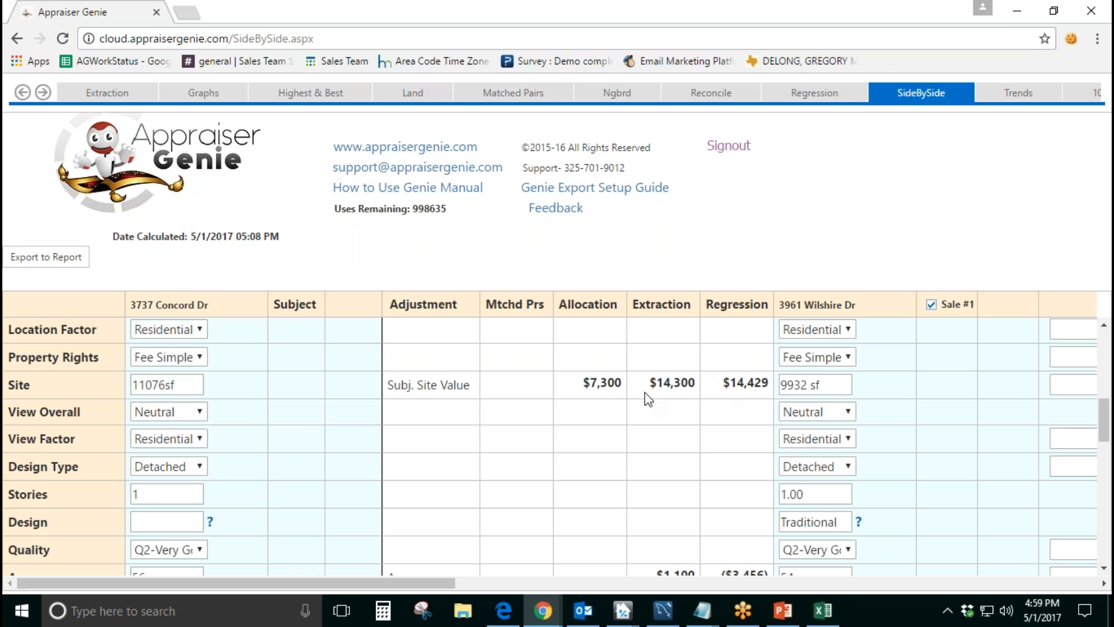
{"action": "left_click", "coordinate": [674, 385]}
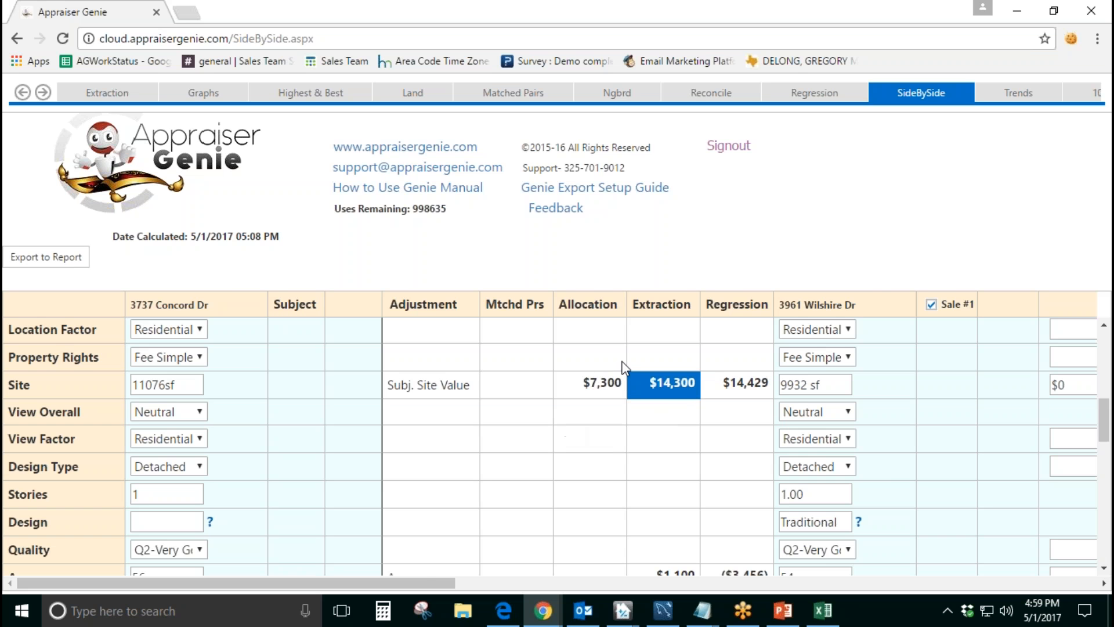
Step: Check the site sizes and resulting site adjustments of Sale #1 and Sale #2 against the subject's site
{"action": "left_click_drag", "start_coordinate": [424, 583], "coordinate": [467, 585]}
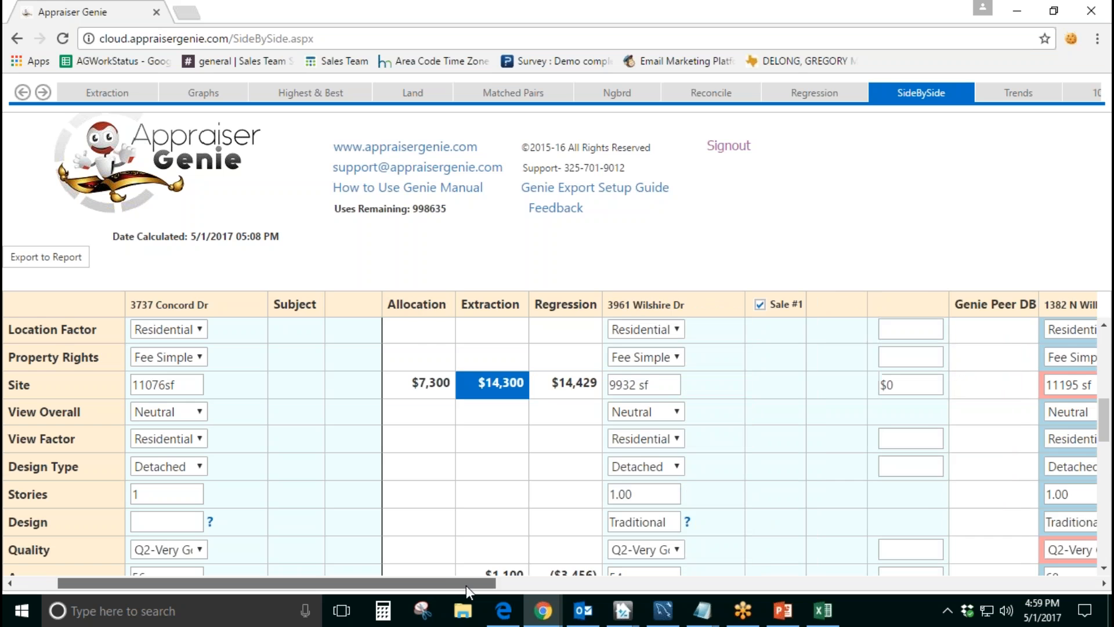
{"action": "left_click_drag", "start_coordinate": [658, 384], "coordinate": [606, 384]}
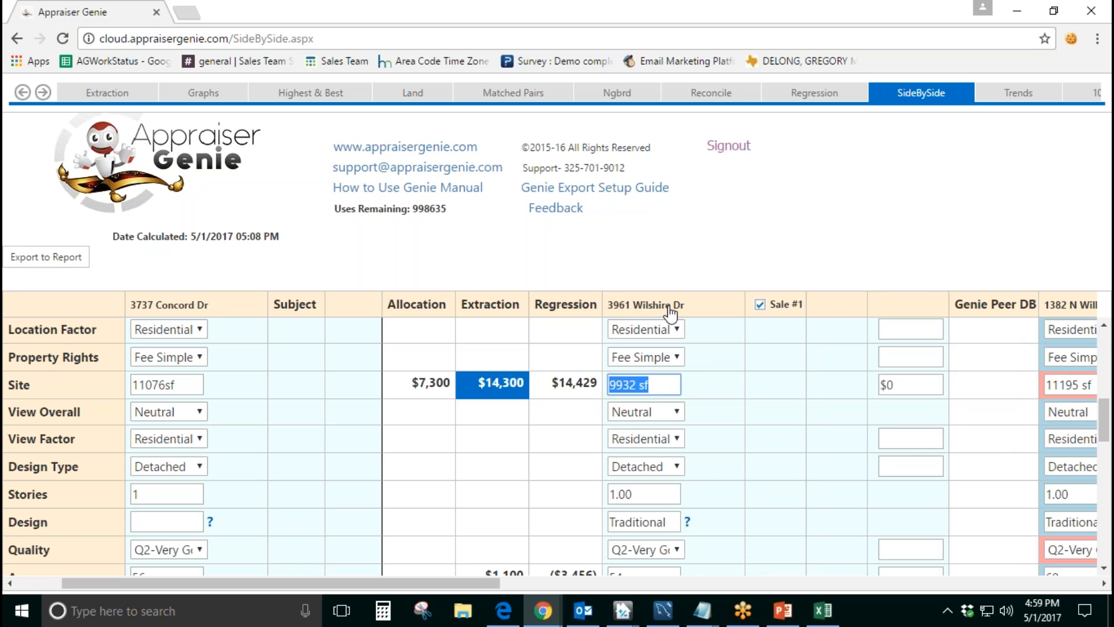
{"action": "left_click_drag", "start_coordinate": [464, 584], "coordinate": [544, 584]}
{"action": "left_click_drag", "start_coordinate": [772, 385], "coordinate": [734, 385]}
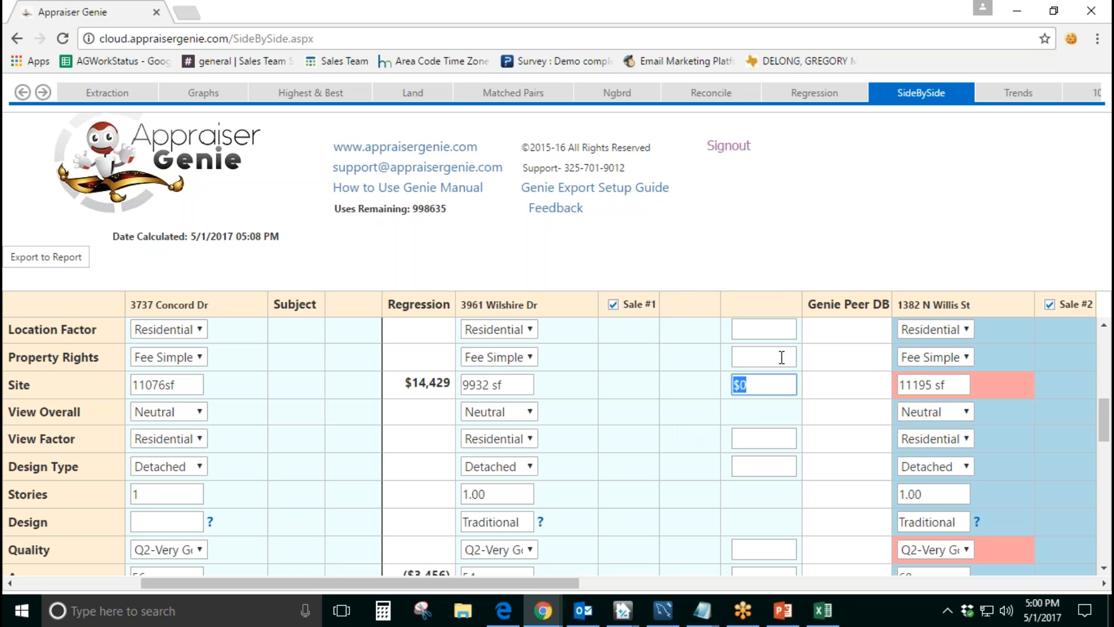
{"action": "left_click", "coordinate": [772, 392]}
{"action": "left_click_drag", "start_coordinate": [486, 582], "coordinate": [596, 583]}
{"action": "key", "text": "Tab"}
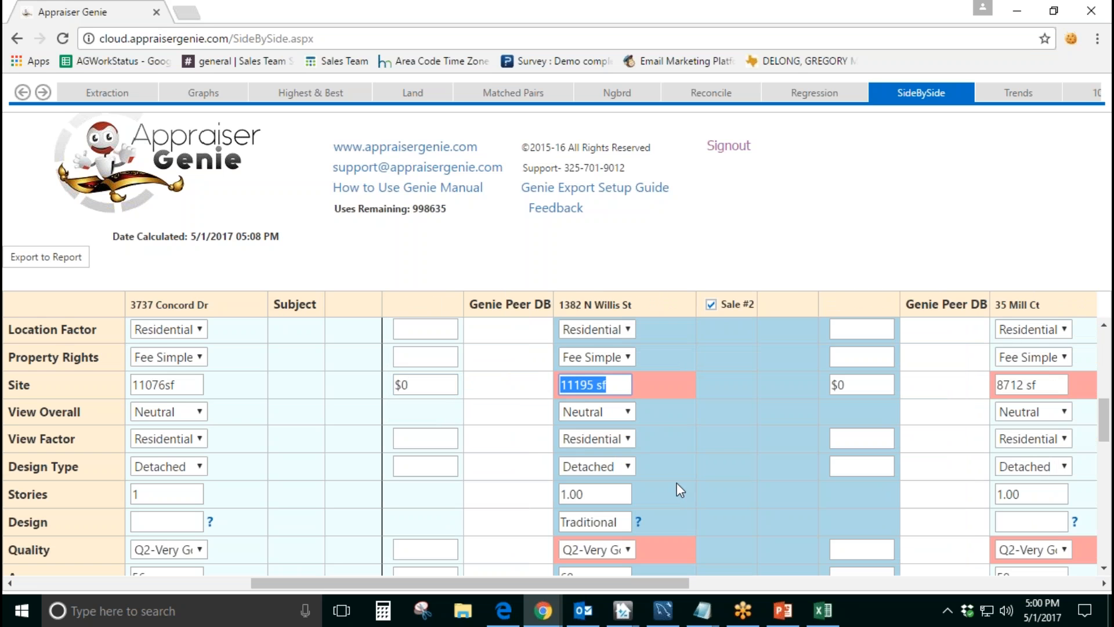
{"action": "key", "text": "Tab"}
{"action": "left_click_drag", "start_coordinate": [639, 582], "coordinate": [376, 583]}
Step: Apply the $1,100 Extraction figure as the age adjustment
{"action": "scroll", "coordinate": [592, 514], "scroll_direction": "down", "scroll_amount": 3}
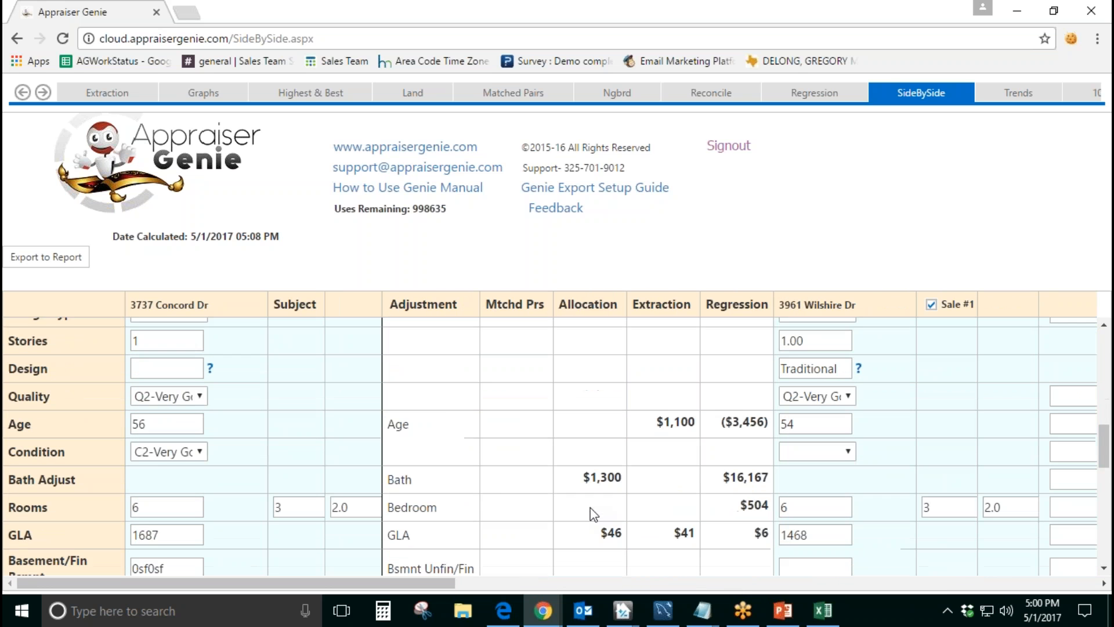
{"action": "left_click_drag", "start_coordinate": [418, 415], "coordinate": [385, 413]}
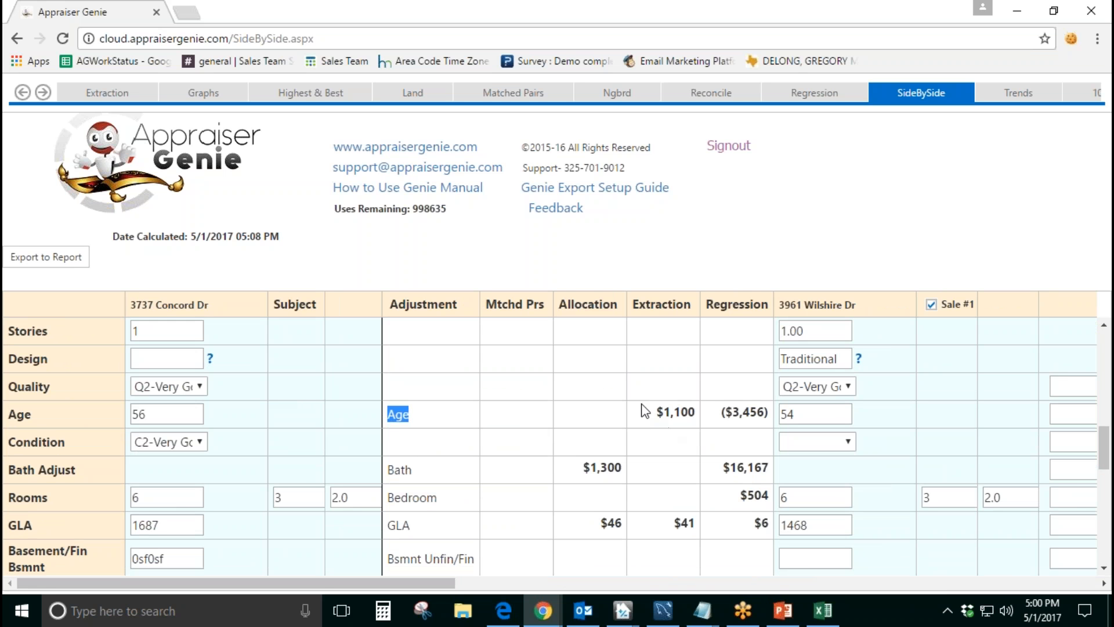
{"action": "left_click", "coordinate": [674, 416]}
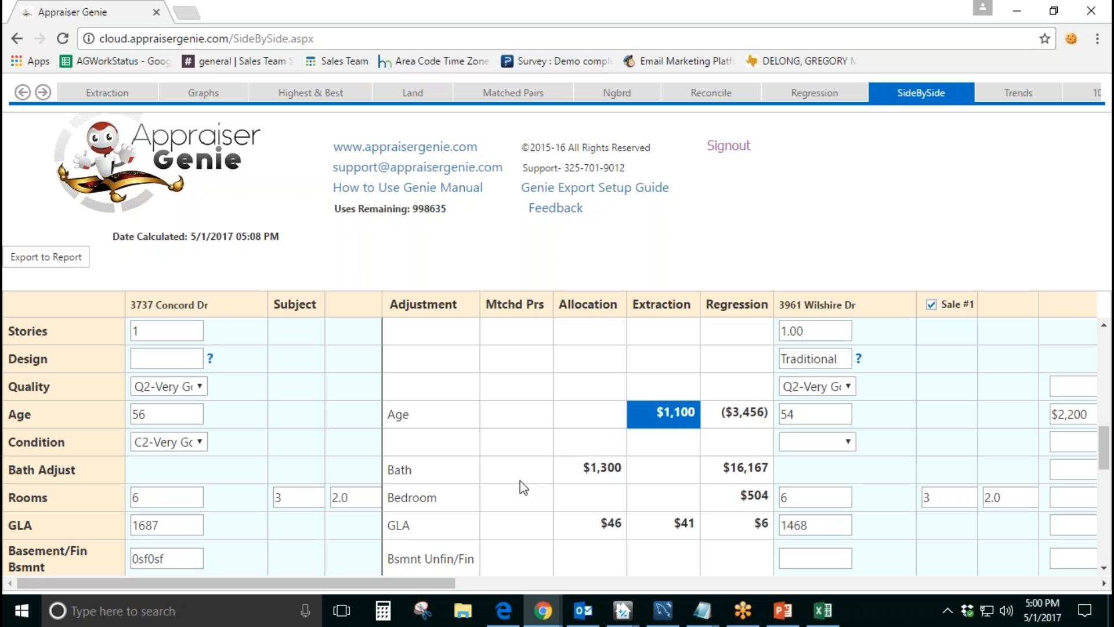
Step: Check the age of Sale #1 and its resulting age adjustment in the comparison grid
{"action": "left_click_drag", "start_coordinate": [450, 582], "coordinate": [520, 562]}
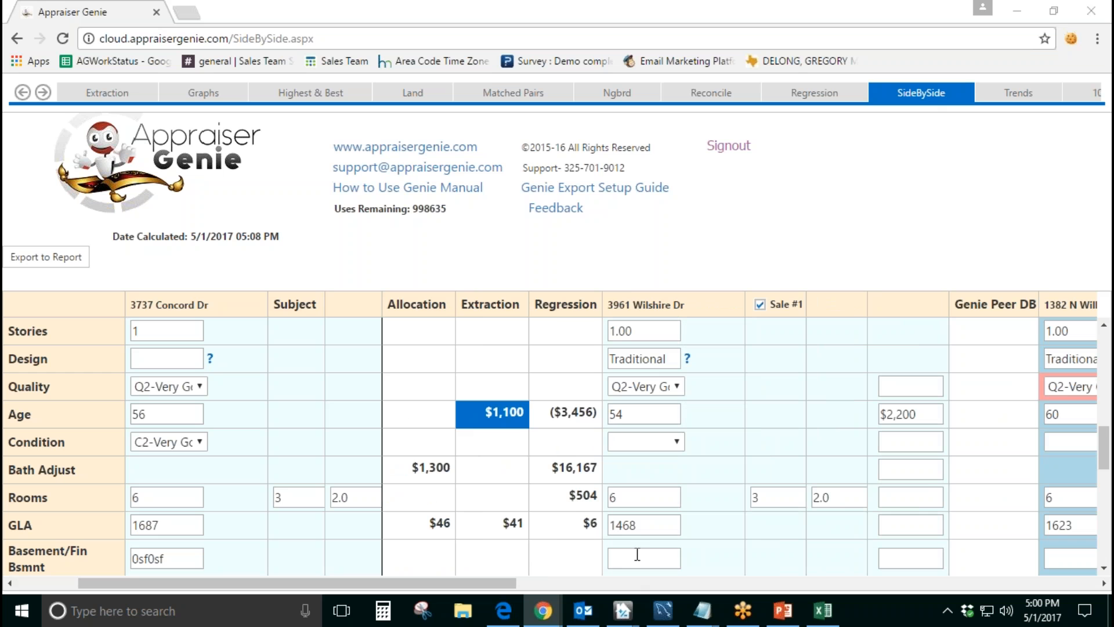
{"action": "left_click", "coordinate": [633, 414]}
{"action": "left_click_drag", "start_coordinate": [424, 584], "coordinate": [465, 585]}
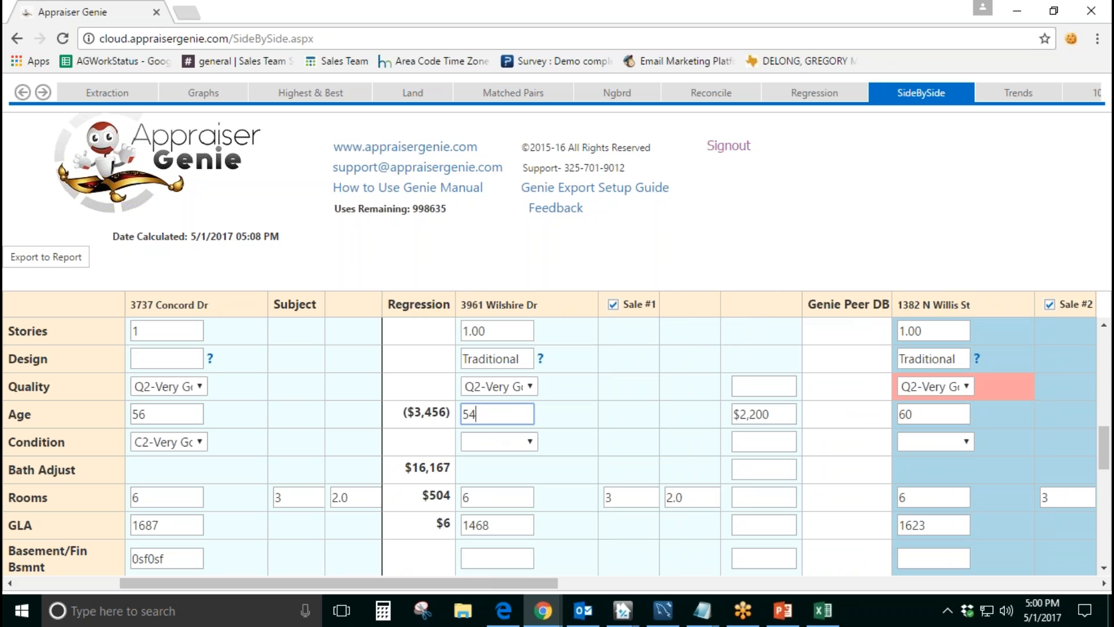
Step: Check the ages and resulting age adjustments of Sale #1 and Sale #3 in the comparison grid
{"action": "double_click", "coordinate": [488, 414]}
{"action": "left_click", "coordinate": [586, 421]}
{"action": "double_click", "coordinate": [469, 414]}
{"action": "left_click", "coordinate": [782, 419]}
{"action": "left_click_drag", "start_coordinate": [542, 577], "coordinate": [859, 585]}
{"action": "left_click", "coordinate": [796, 422]}
{"action": "left_click", "coordinate": [720, 578]}
{"action": "left_click", "coordinate": [807, 416]}
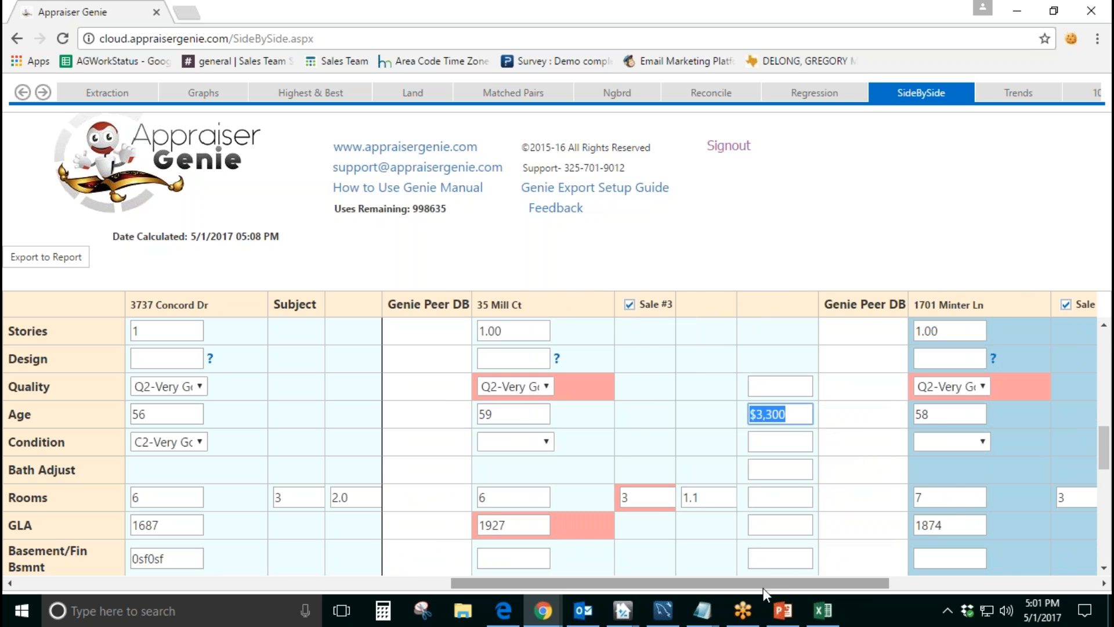
Step: Check the age of Sale #4 and its resulting age adjustment against the subject
{"action": "left_click_drag", "start_coordinate": [782, 583], "coordinate": [889, 583]}
{"action": "left_click", "coordinate": [668, 414]}
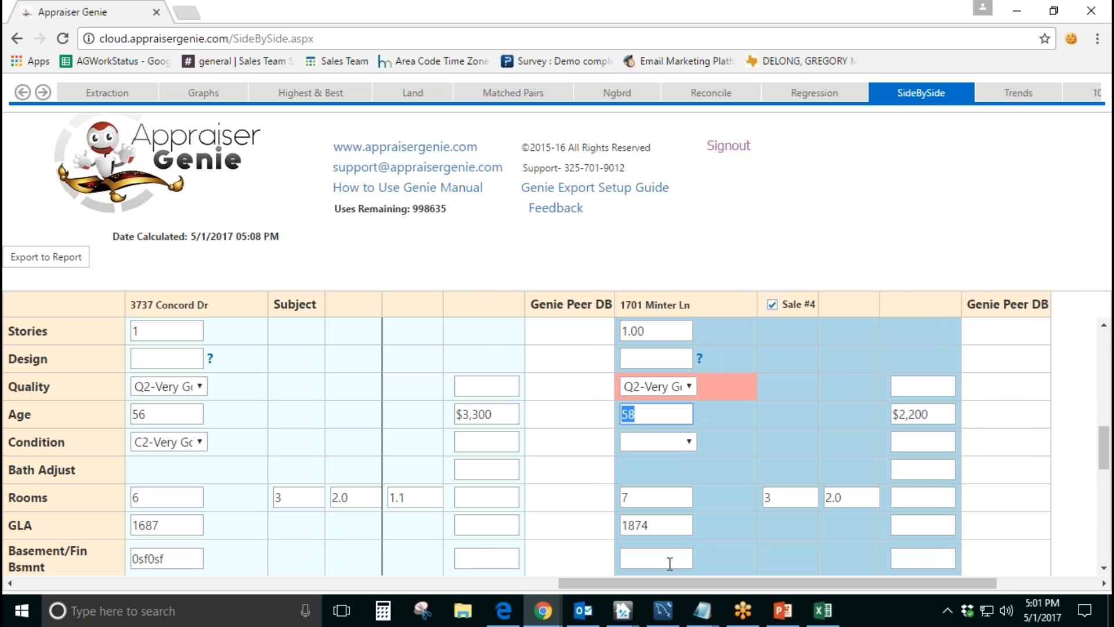
{"action": "left_click_drag", "start_coordinate": [674, 587], "coordinate": [720, 586]}
{"action": "left_click_drag", "start_coordinate": [577, 309], "coordinate": [490, 306]}
{"action": "left_click", "coordinate": [816, 417]}
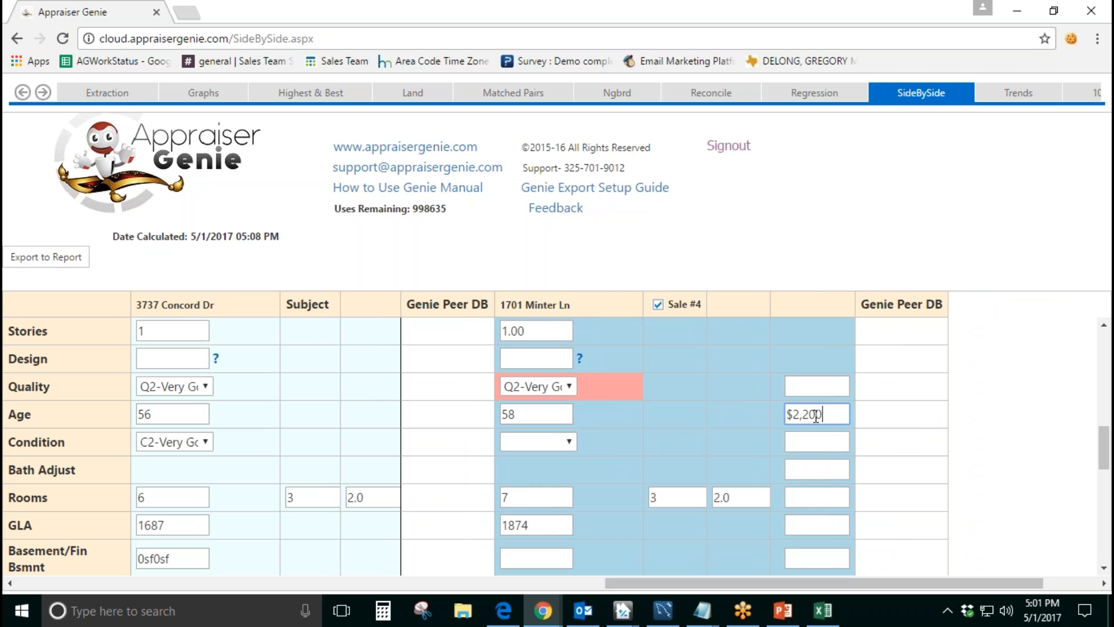
{"action": "double_click", "coordinate": [816, 416]}
Step: Apply the $46 Allocation figure as the GLA adjustment
{"action": "left_click_drag", "start_coordinate": [695, 581], "coordinate": [100, 570]}
{"action": "scroll", "coordinate": [475, 468], "scroll_direction": "down", "scroll_amount": 1}
{"action": "scroll", "coordinate": [475, 468], "scroll_direction": "down", "scroll_amount": 1}
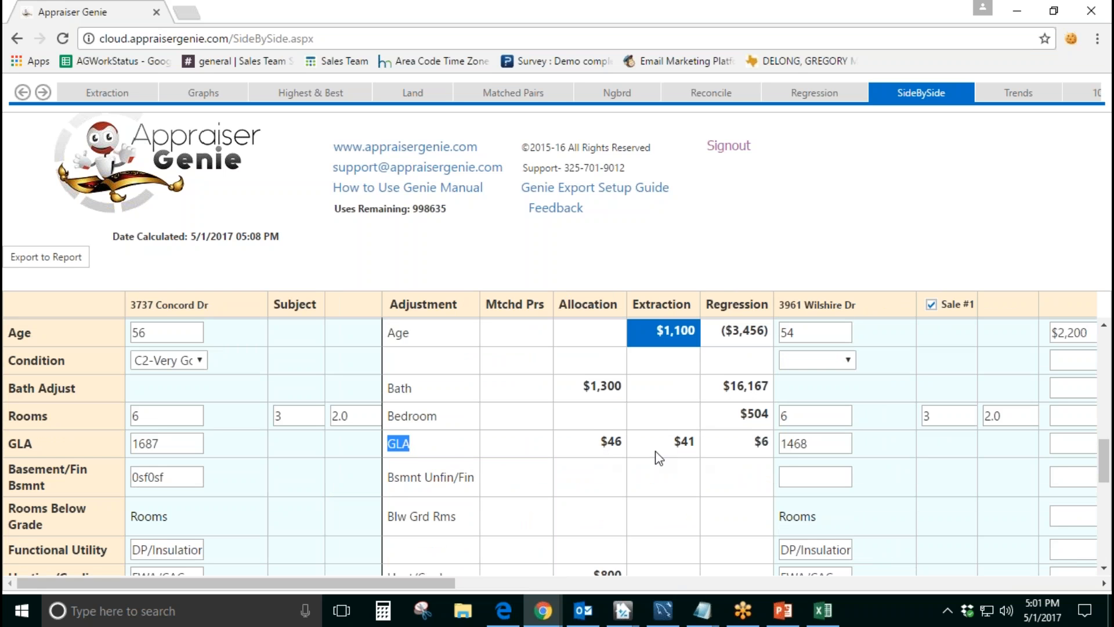
{"action": "left_click", "coordinate": [806, 226]}
{"action": "left_click", "coordinate": [609, 448]}
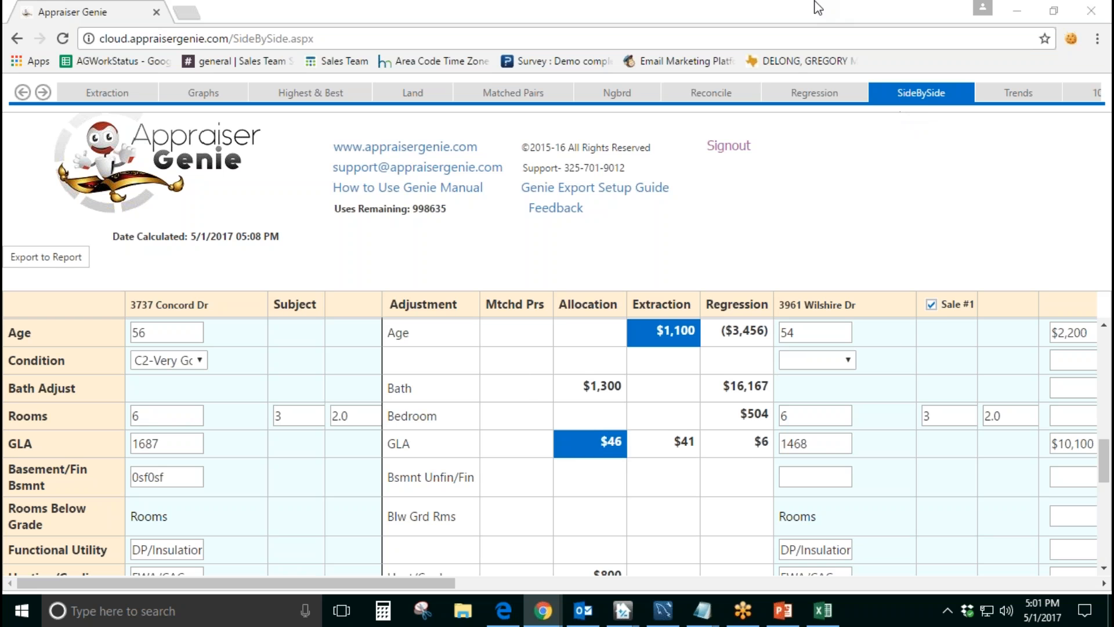
Step: Compare the GLA of Sale #1 with the subject's GLA and check the resulting GLA adjustment
{"action": "left_click_drag", "start_coordinate": [436, 582], "coordinate": [494, 578]}
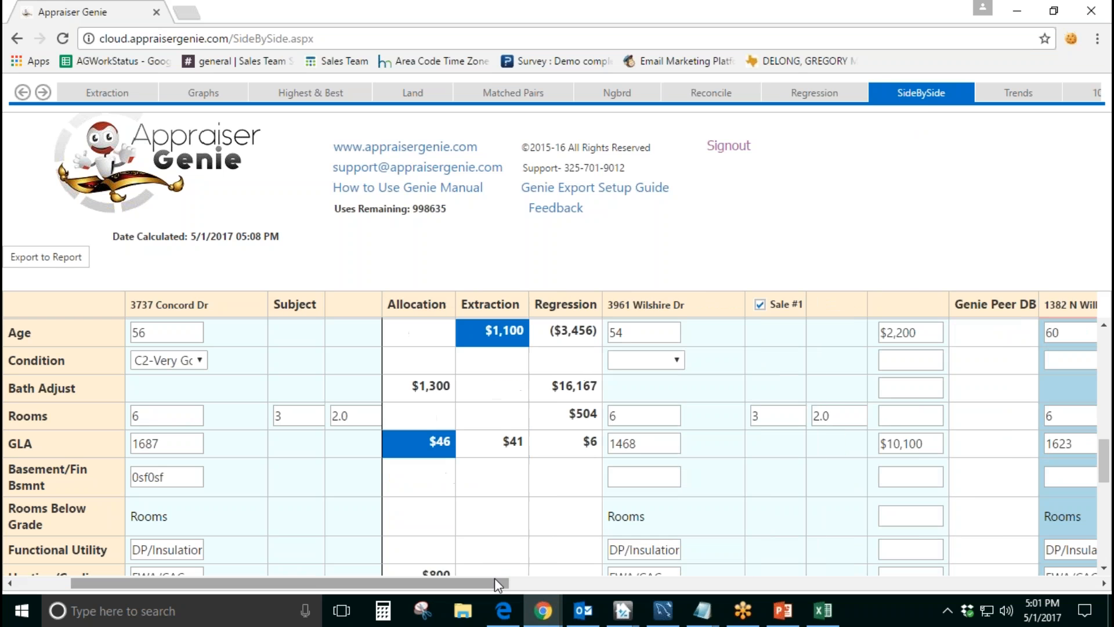
{"action": "left_click_drag", "start_coordinate": [640, 443], "coordinate": [610, 452]}
{"action": "left_click_drag", "start_coordinate": [166, 444], "coordinate": [133, 445]}
{"action": "left_click_drag", "start_coordinate": [331, 584], "coordinate": [432, 588]}
{"action": "left_click_drag", "start_coordinate": [715, 444], "coordinate": [640, 453]}
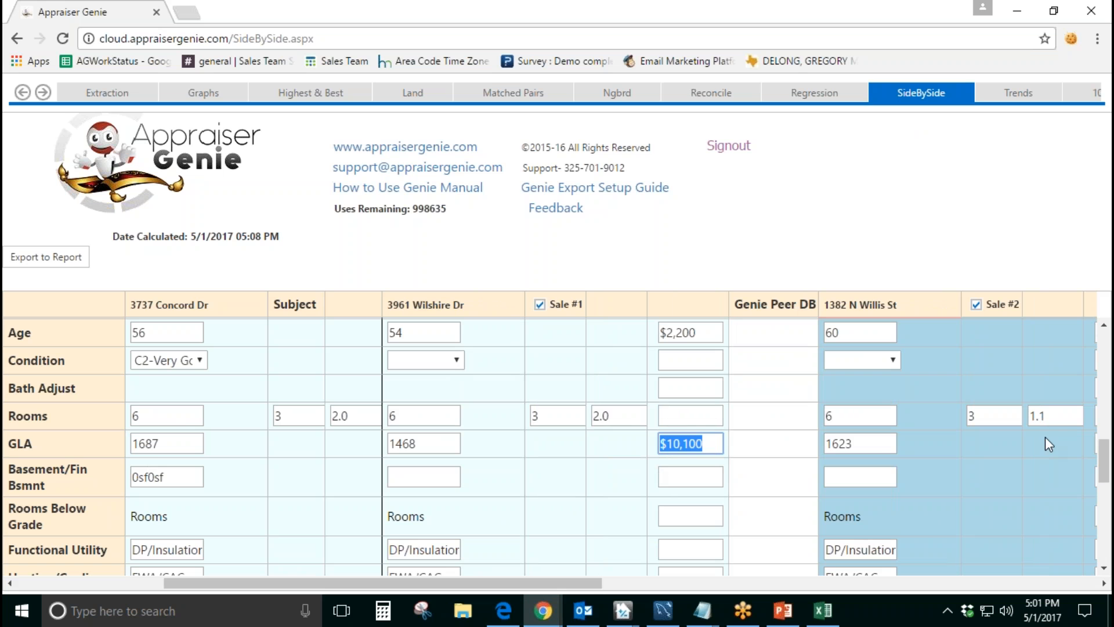
Step: Check the resulting GLA adjustment of Sale #3 in the comparison grid
{"action": "left_click_drag", "start_coordinate": [458, 584], "coordinate": [285, 584]}
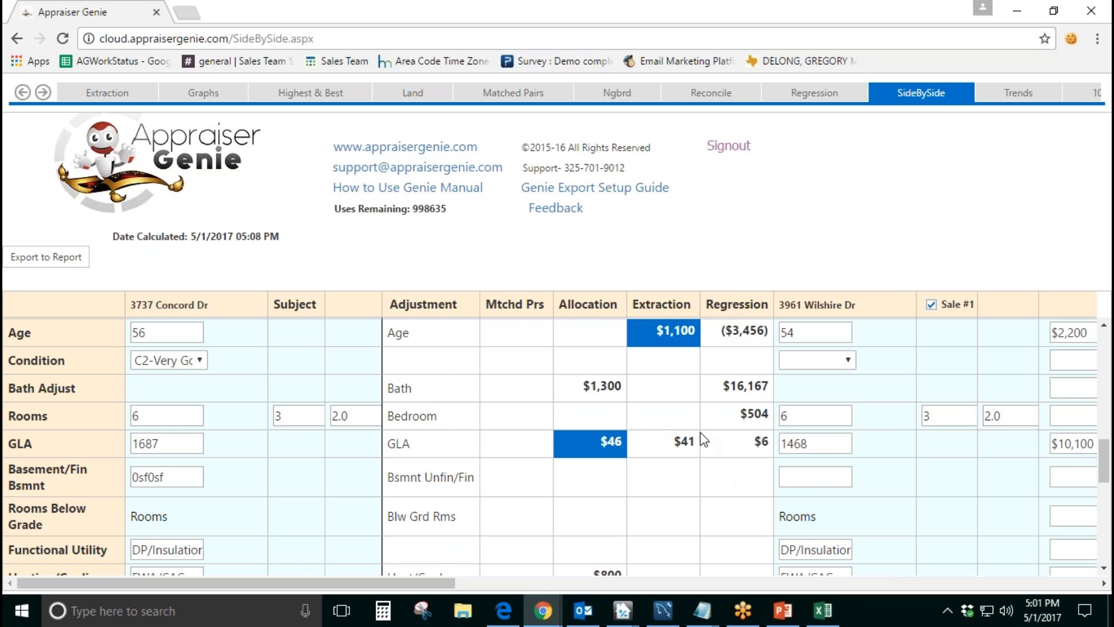
{"action": "left_click_drag", "start_coordinate": [447, 587], "coordinate": [888, 601]}
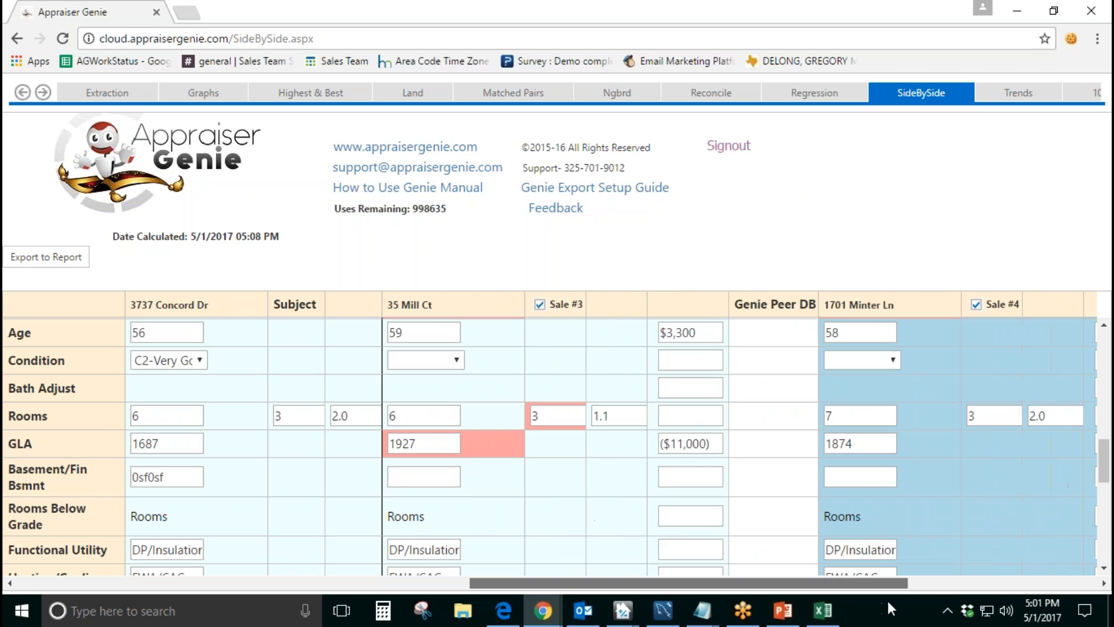
{"action": "left_click_drag", "start_coordinate": [719, 445], "coordinate": [658, 444]}
{"action": "left_click_drag", "start_coordinate": [754, 580], "coordinate": [247, 580]}
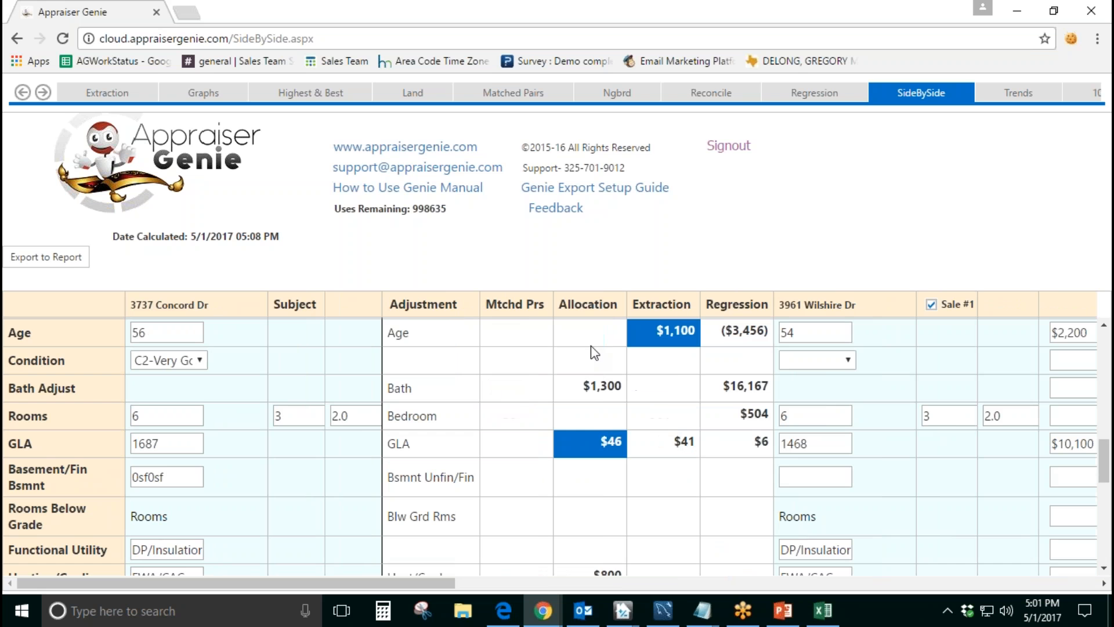
Step: Review the adjustment figures offered for heating/cooling, garage, carport, covered patio, fence and pool
{"action": "scroll", "coordinate": [667, 511], "scroll_direction": "down", "scroll_amount": 3}
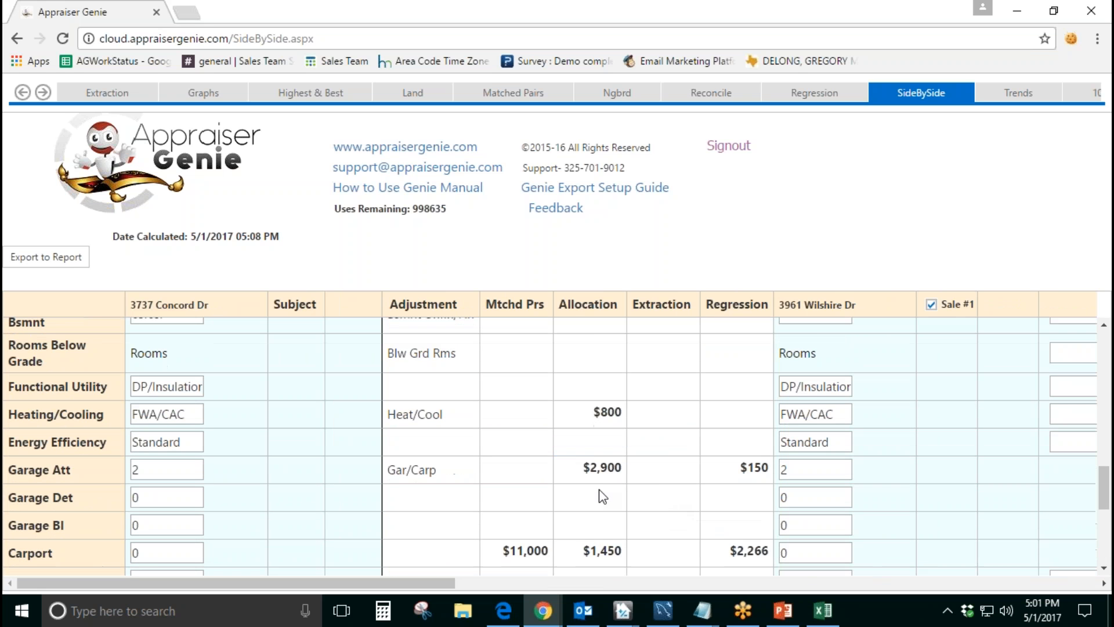
{"action": "scroll", "coordinate": [652, 486], "scroll_direction": "down", "scroll_amount": 2}
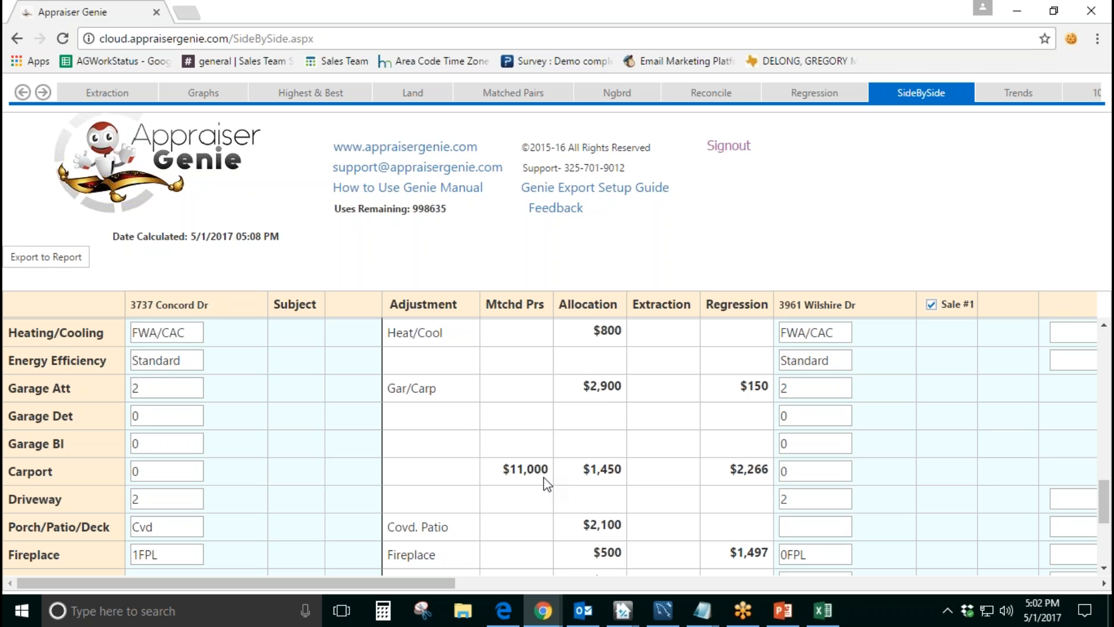
{"action": "scroll", "coordinate": [554, 475], "scroll_direction": "down", "scroll_amount": 1}
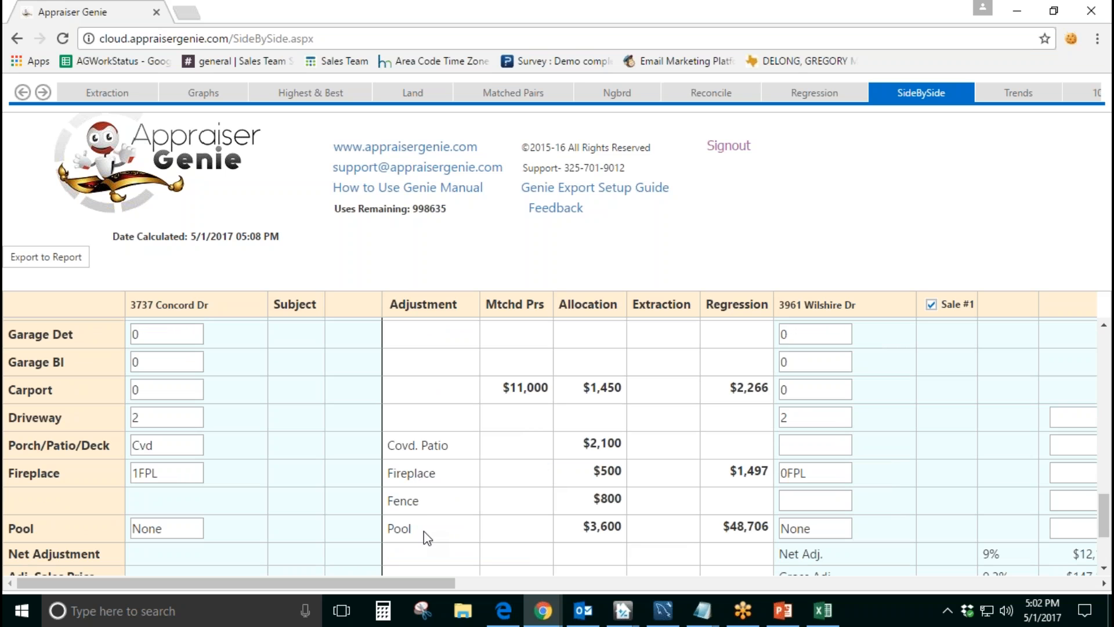
{"action": "double_click", "coordinate": [429, 504]}
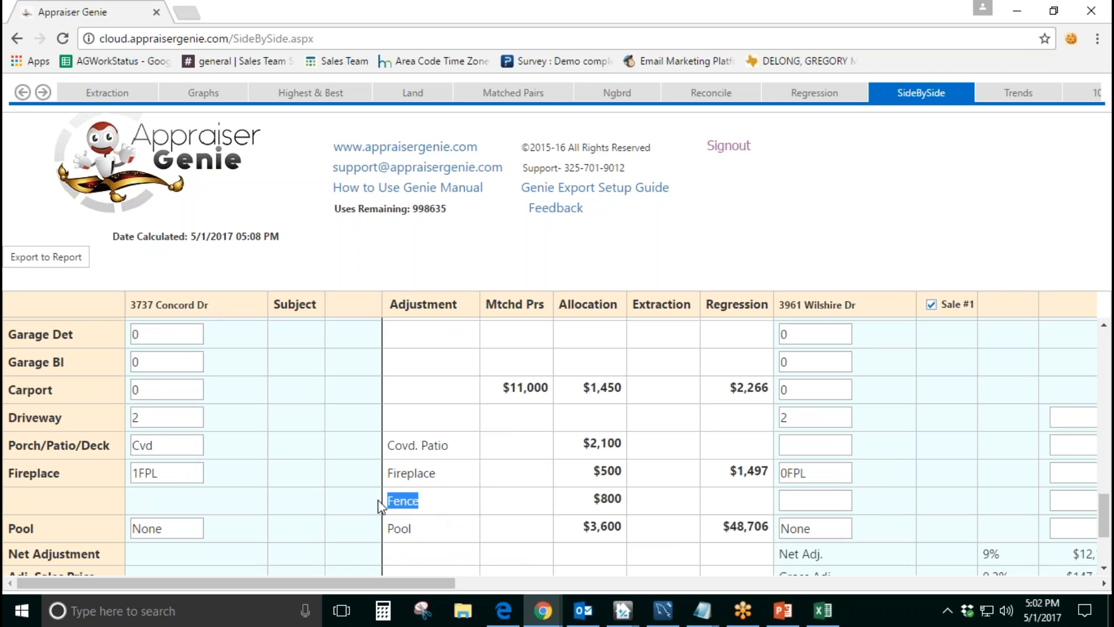
{"action": "triple_click", "coordinate": [458, 453]}
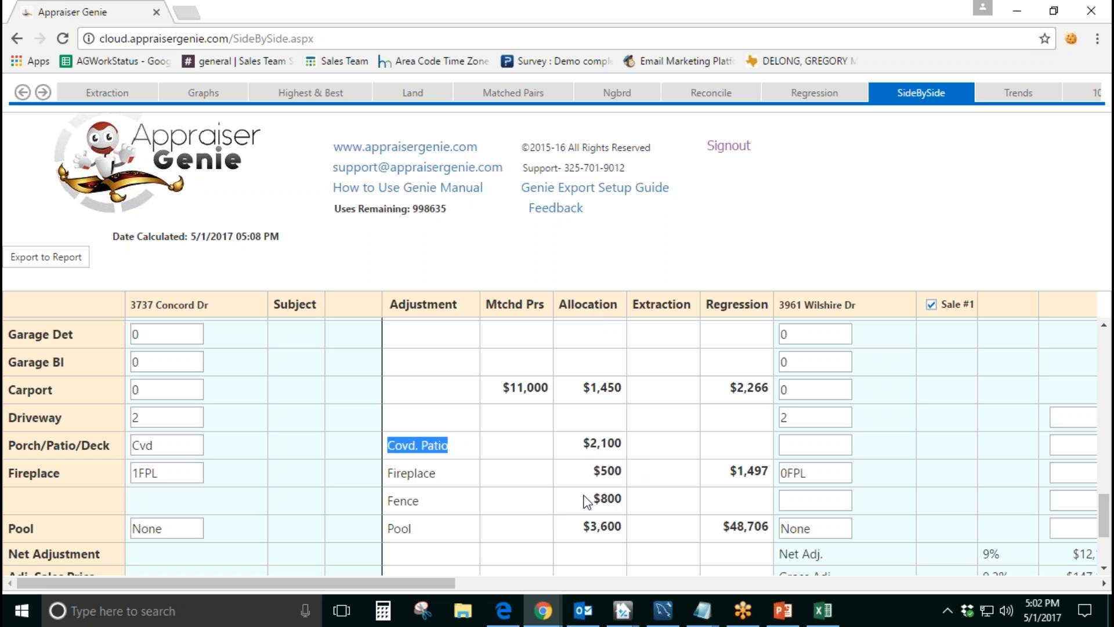
{"action": "left_click", "coordinate": [463, 453]}
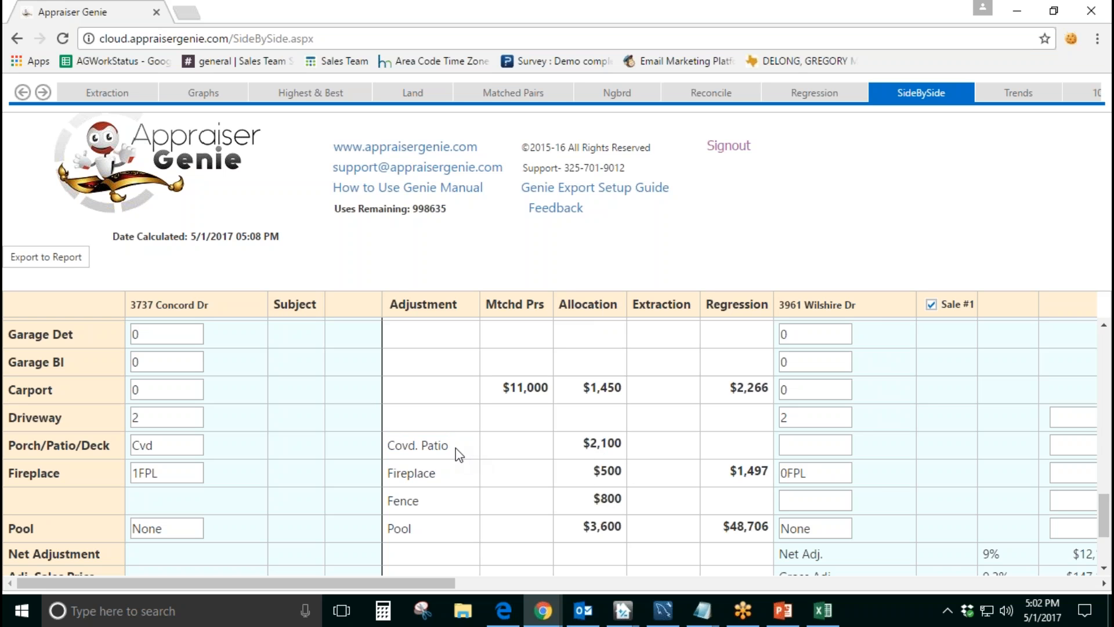
{"action": "left_click_drag", "start_coordinate": [467, 455], "coordinate": [386, 447]}
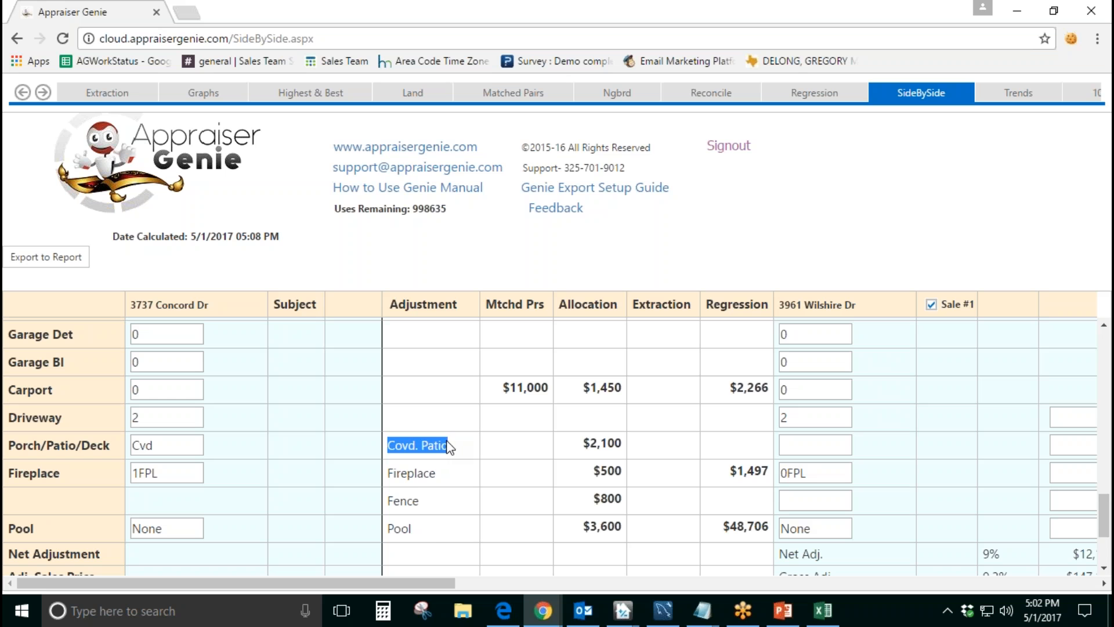
{"action": "left_click_drag", "start_coordinate": [426, 505], "coordinate": [378, 514]}
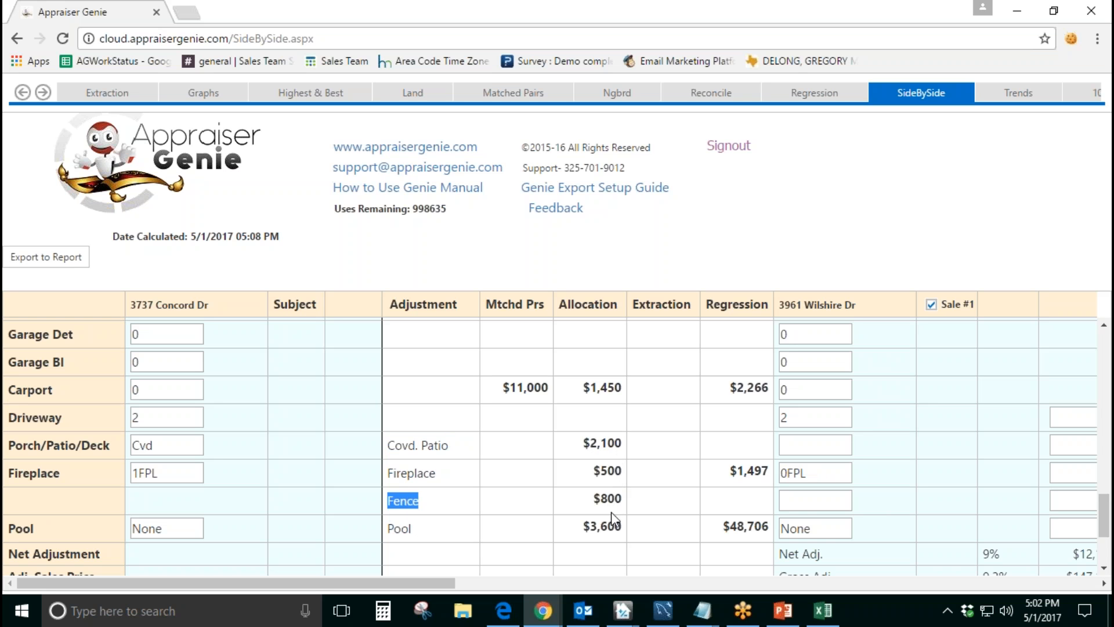
{"action": "left_click", "coordinate": [932, 104]}
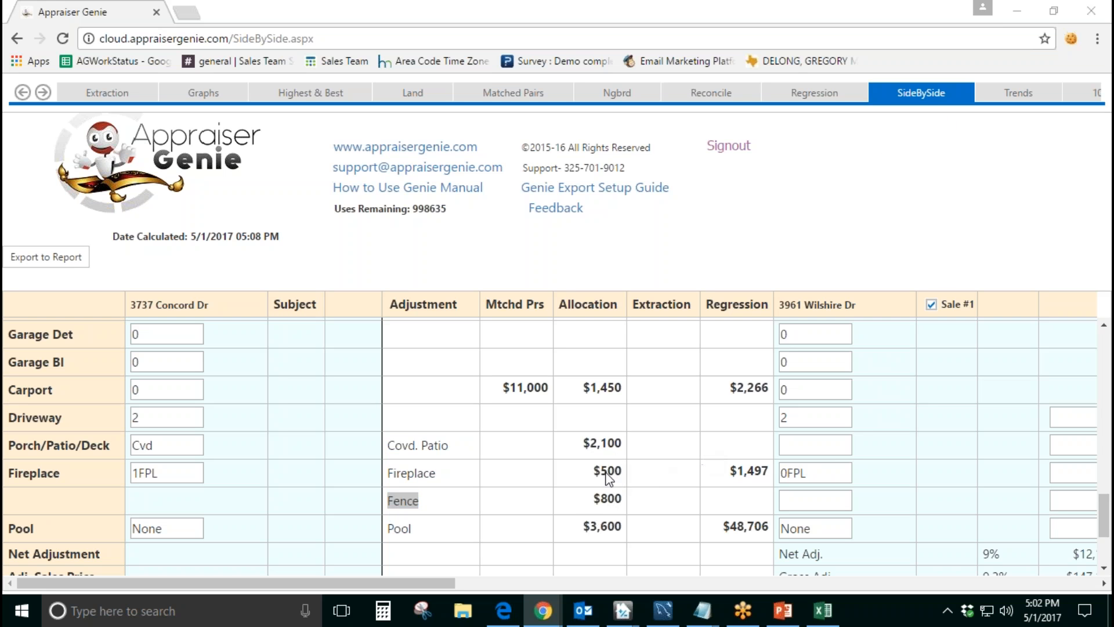
Step: Compare the fireplace entries of the subject and Sale #1 with the available fireplace adjustment figures
{"action": "left_click_drag", "start_coordinate": [63, 475], "coordinate": [7, 475]}
{"action": "mouse_move", "coordinate": [124, 513]}
{"action": "left_mouse_down"}
{"action": "mouse_move", "coordinate": [55, 537]}
{"action": "mouse_move", "coordinate": [26, 531]}
{"action": "mouse_move", "coordinate": [127, 514]}
{"action": "left_mouse_up"}
{"action": "left_click", "coordinate": [154, 473]}
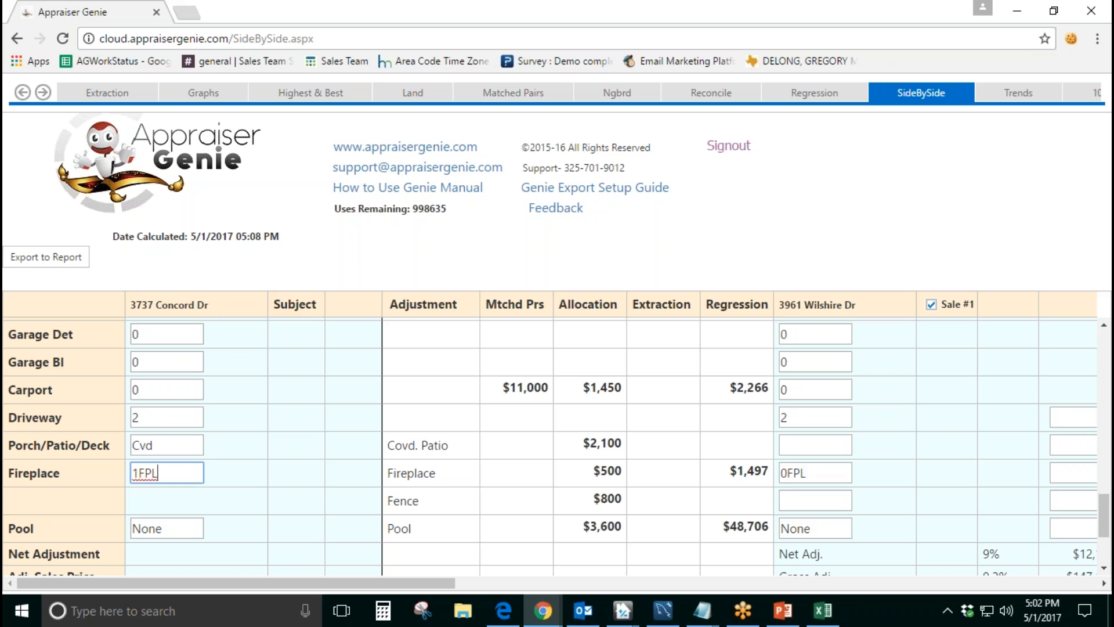
{"action": "left_click_drag", "start_coordinate": [385, 472], "coordinate": [436, 472]}
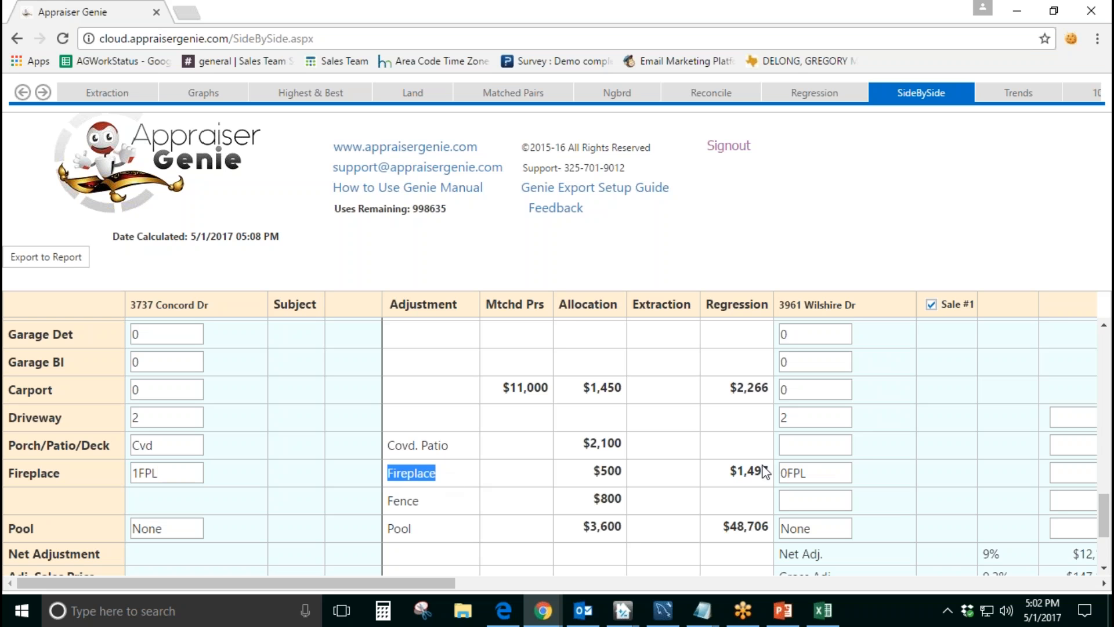
{"action": "left_click_drag", "start_coordinate": [826, 470], "coordinate": [782, 469]}
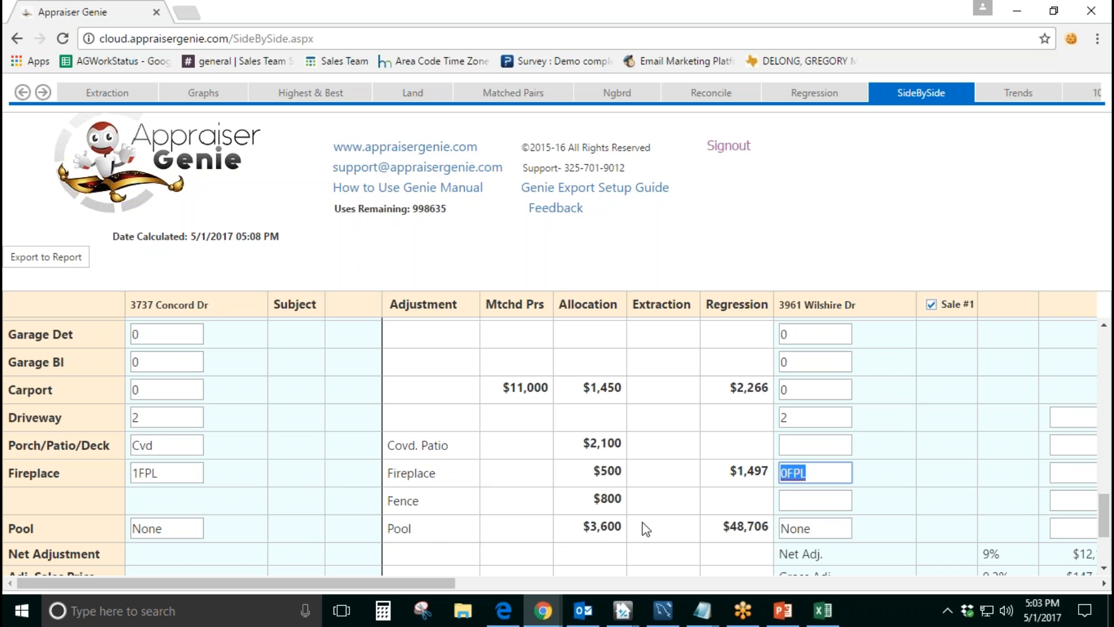
{"action": "left_click", "coordinate": [754, 250]}
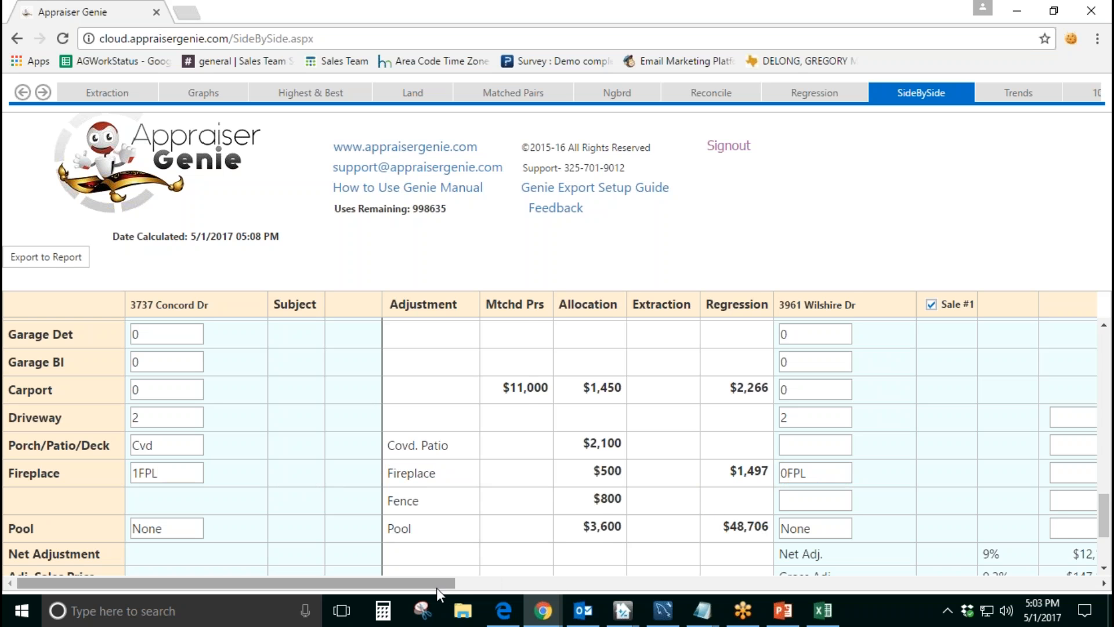
Step: View the listing and selling agent details and remarks for Sale #2, and close them
{"action": "left_click_drag", "start_coordinate": [437, 584], "coordinate": [775, 574]}
{"action": "scroll", "coordinate": [739, 524], "scroll_direction": "up", "scroll_amount": 7}
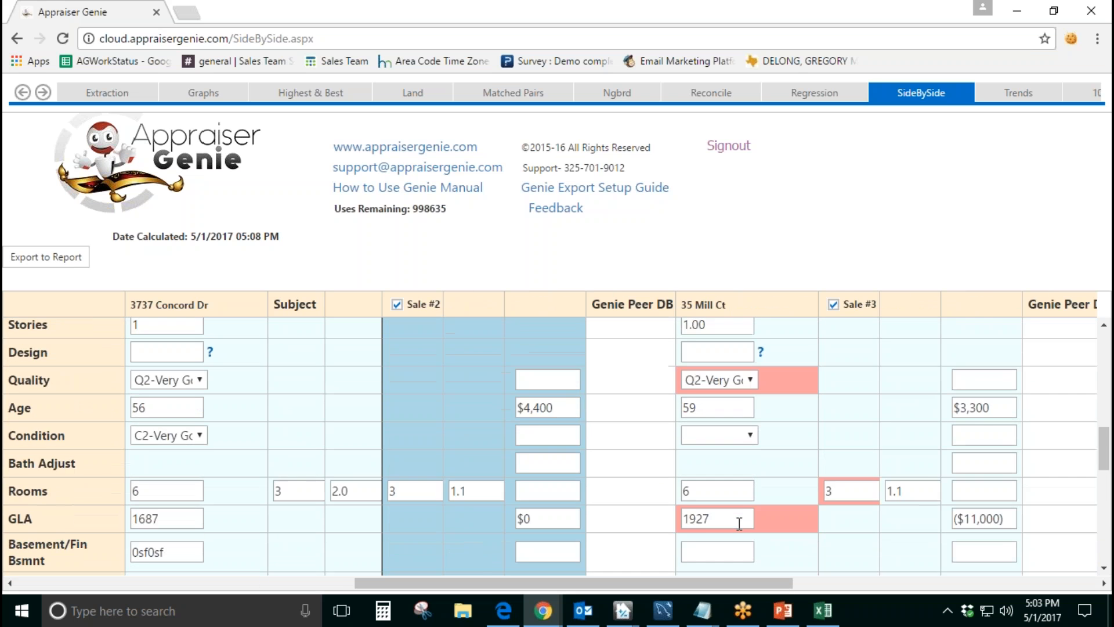
{"action": "scroll", "coordinate": [739, 524], "scroll_direction": "up", "scroll_amount": 10}
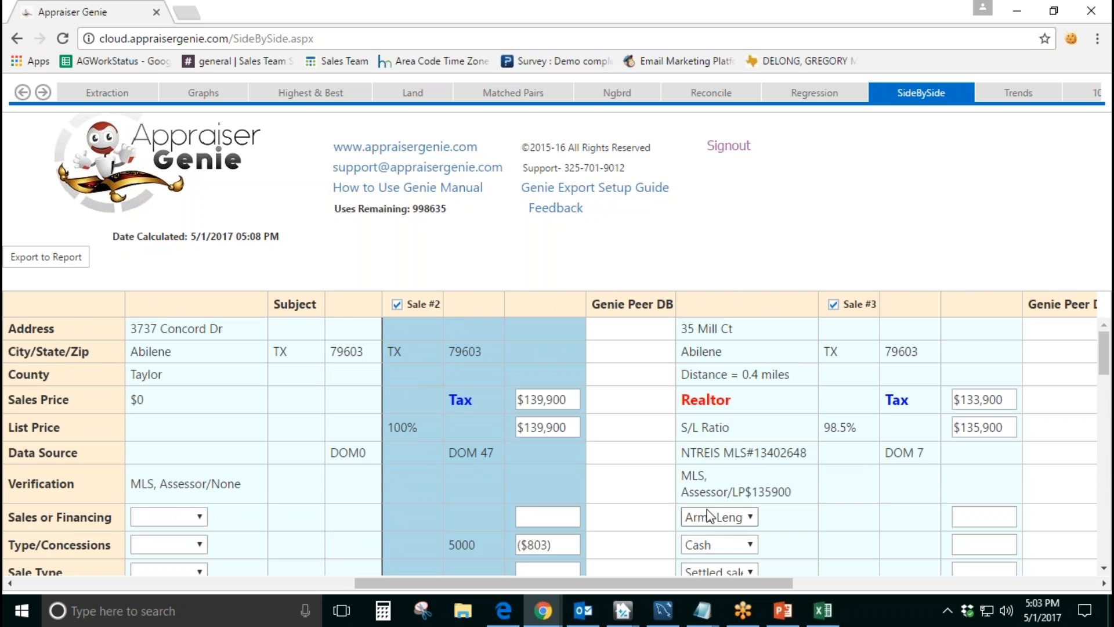
{"action": "left_click_drag", "start_coordinate": [664, 582], "coordinate": [576, 583]}
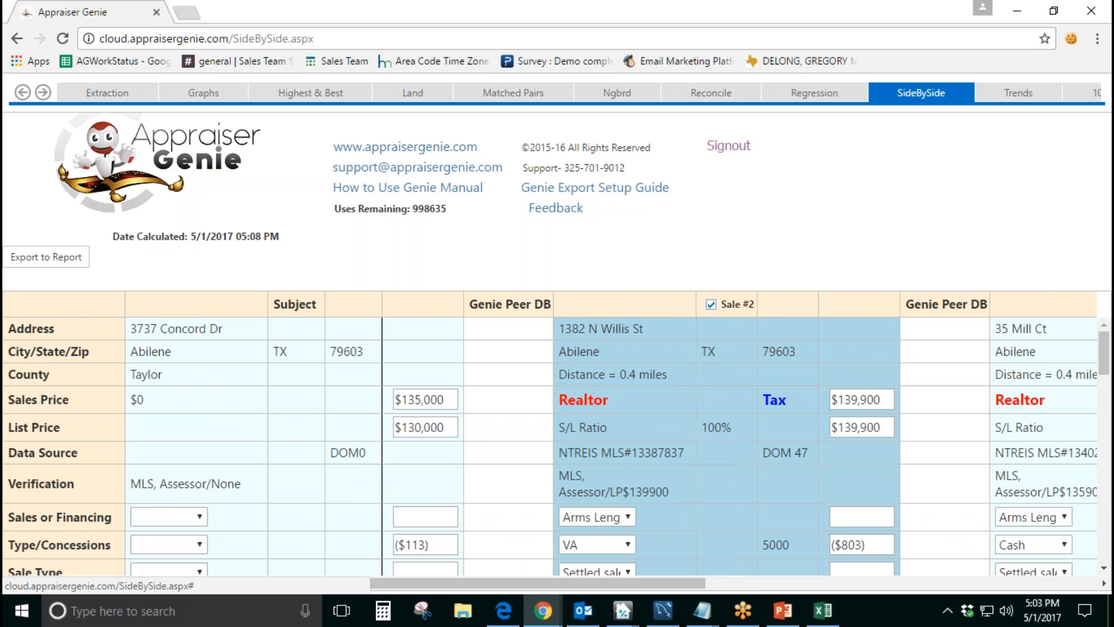
{"action": "left_click", "coordinate": [587, 401]}
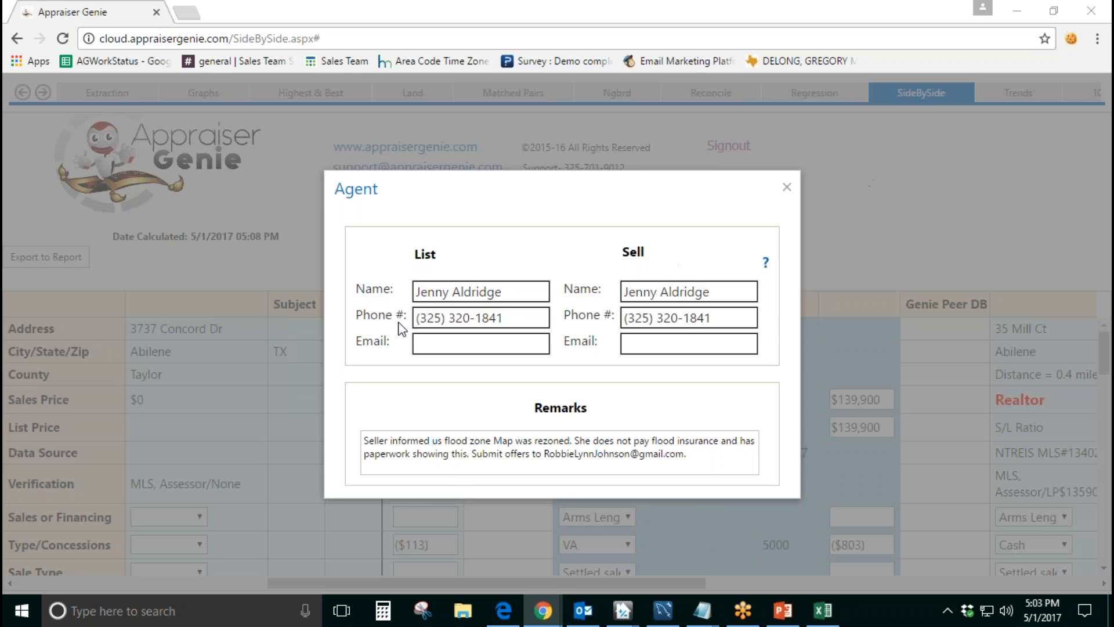
{"action": "double_click", "coordinate": [545, 423]}
{"action": "left_click", "coordinate": [613, 395]}
{"action": "left_click", "coordinate": [788, 192]}
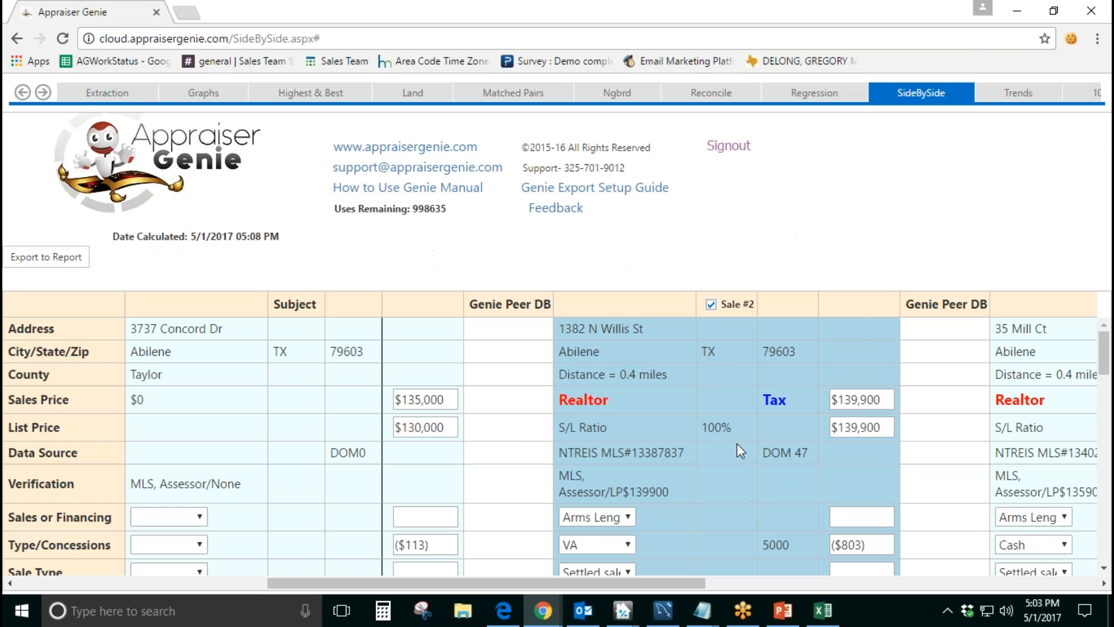
Step: View the tax record for Sale #2 and close it
{"action": "left_click", "coordinate": [775, 401]}
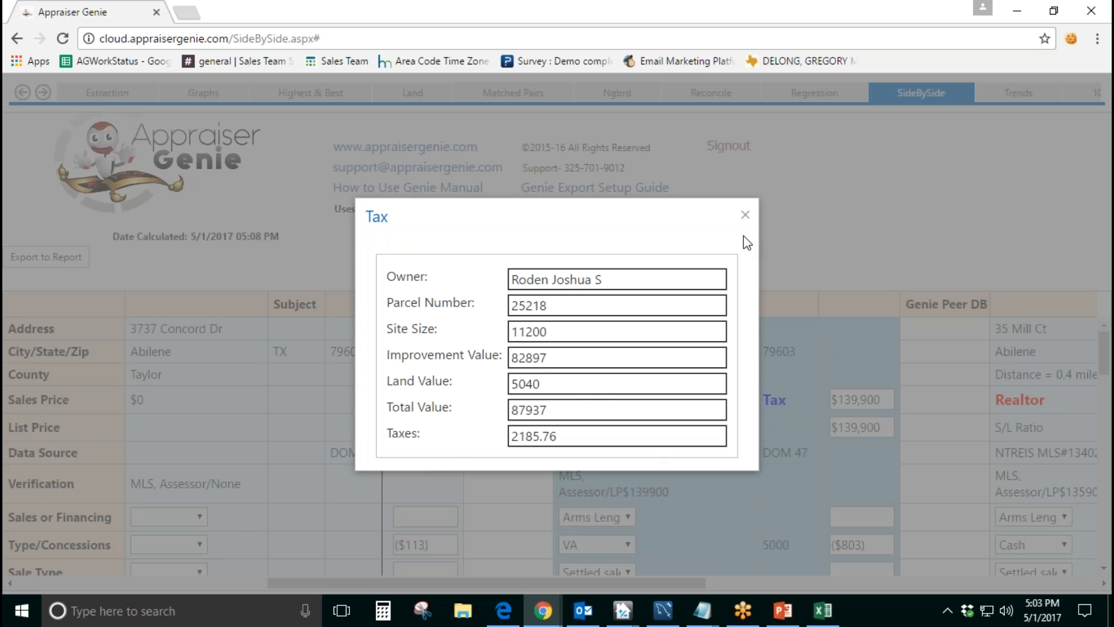
{"action": "left_click", "coordinate": [745, 217]}
{"action": "scroll", "coordinate": [437, 543], "scroll_direction": "left", "scroll_amount": 5}
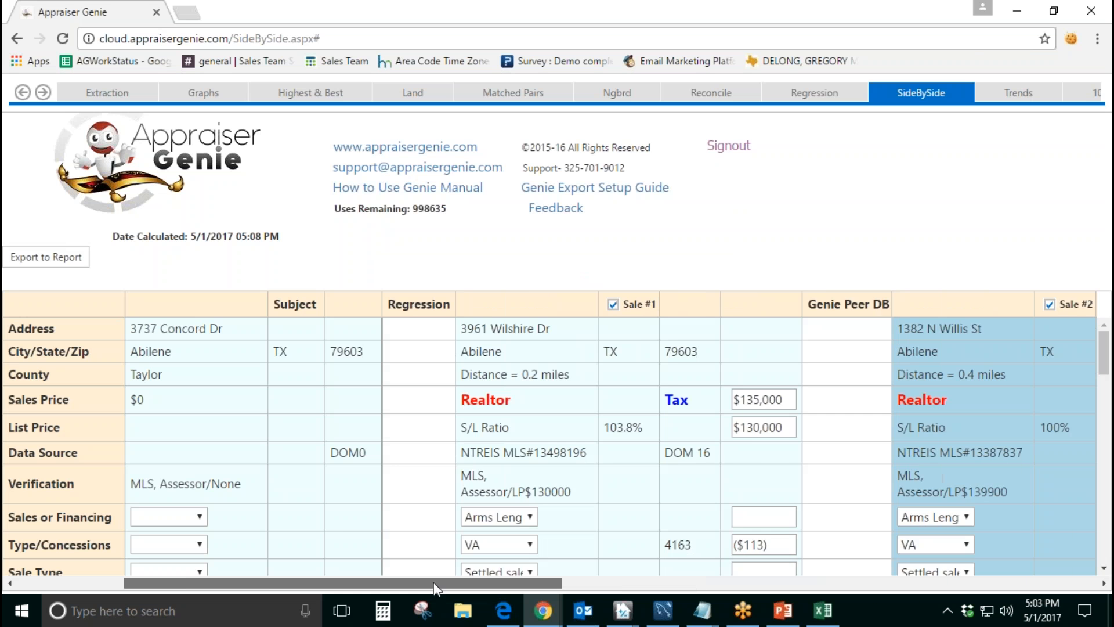
Step: Export the comparison to the report, merging it into the currently open report while keeping that report's existing data
{"action": "scroll", "coordinate": [438, 543], "scroll_direction": "down", "scroll_amount": 5}
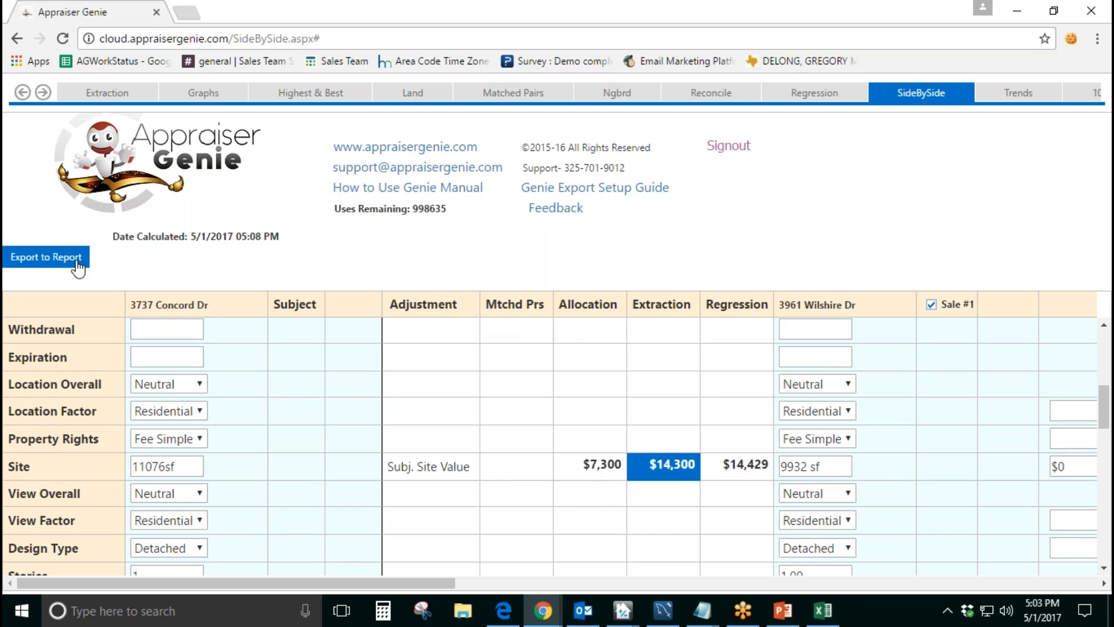
{"action": "left_click", "coordinate": [34, 257]}
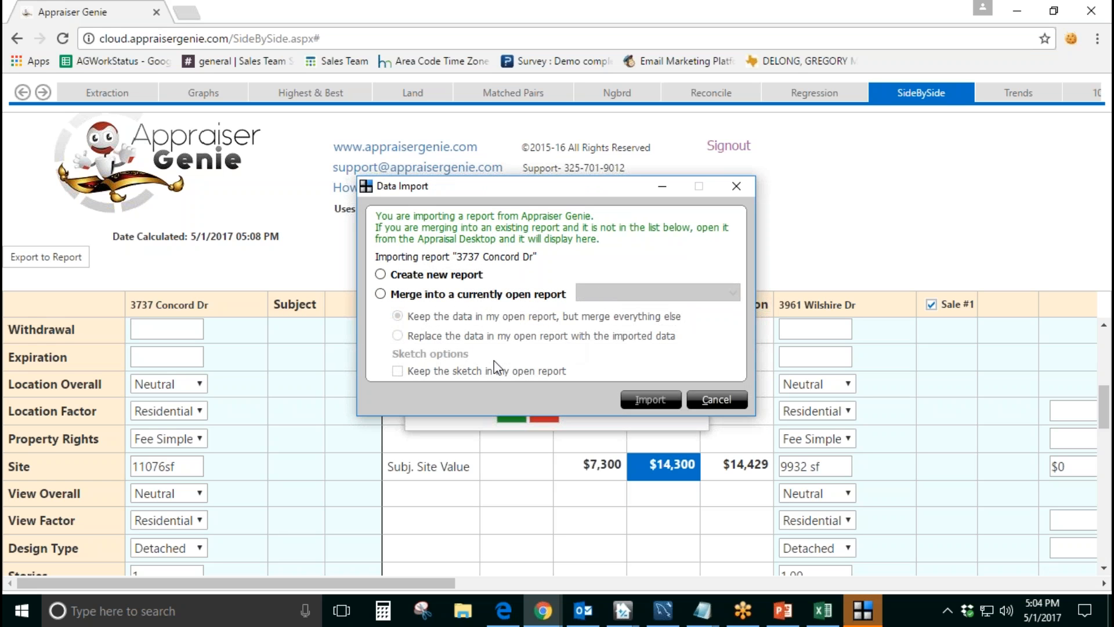
{"action": "left_click", "coordinate": [413, 298]}
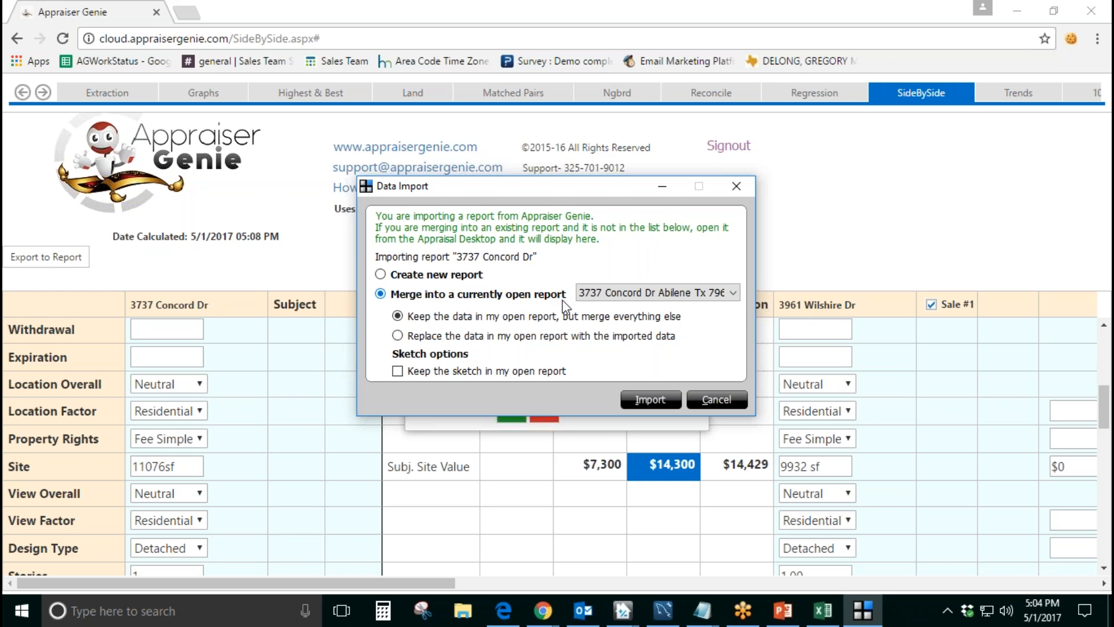
{"action": "left_click", "coordinate": [604, 301]}
{"action": "left_click", "coordinate": [605, 301]}
{"action": "left_click", "coordinate": [548, 372]}
{"action": "left_click", "coordinate": [542, 376]}
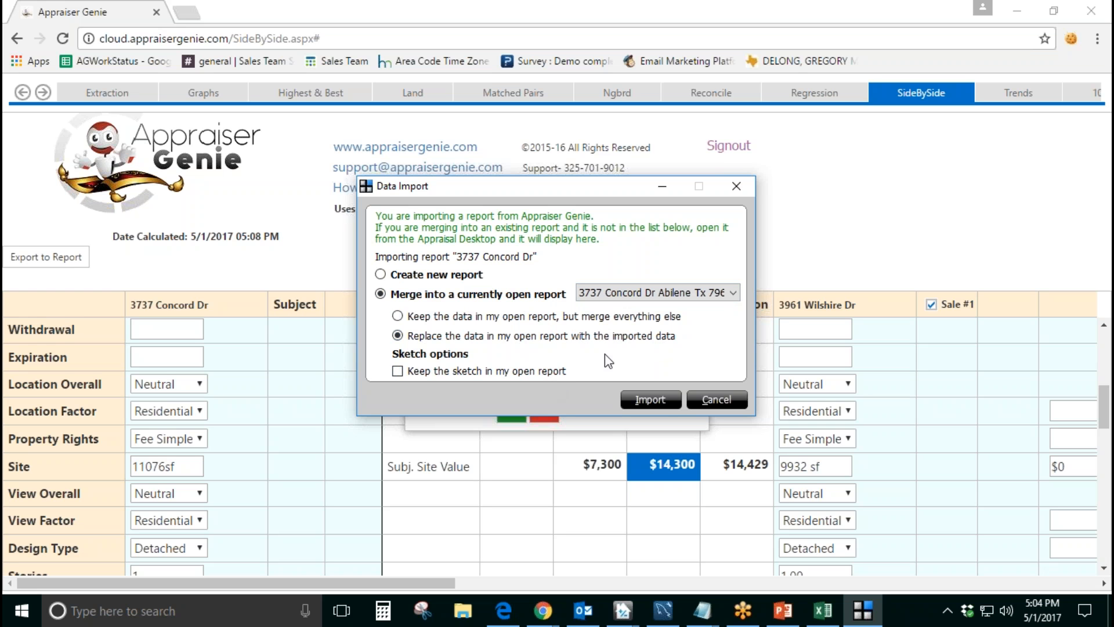
{"action": "left_click", "coordinate": [649, 403]}
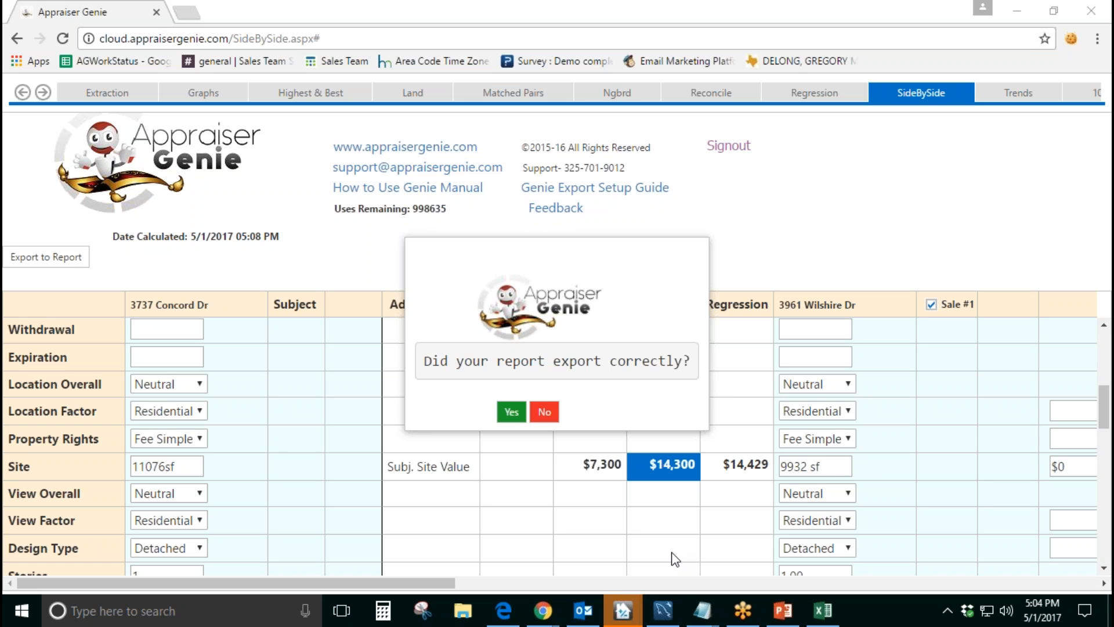
Step: Switch to the open TOTAL report and view the imported sales comparison grid
{"action": "mouse_move", "coordinate": [636, 609]}
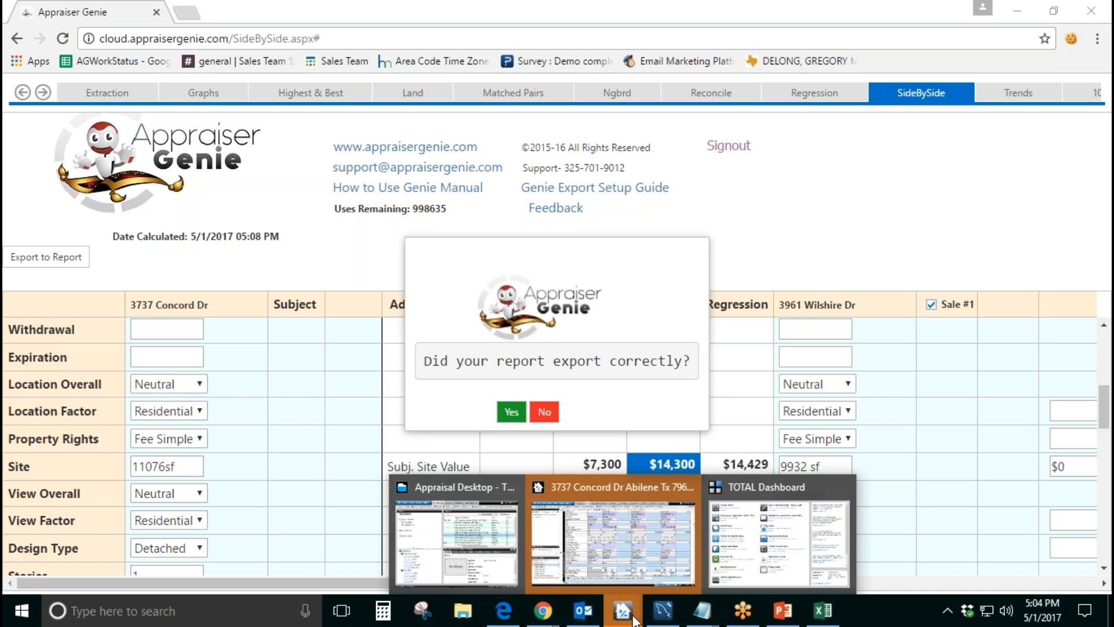
{"action": "left_click", "coordinate": [639, 573]}
{"action": "scroll", "coordinate": [602, 447], "scroll_direction": "up", "scroll_amount": 5}
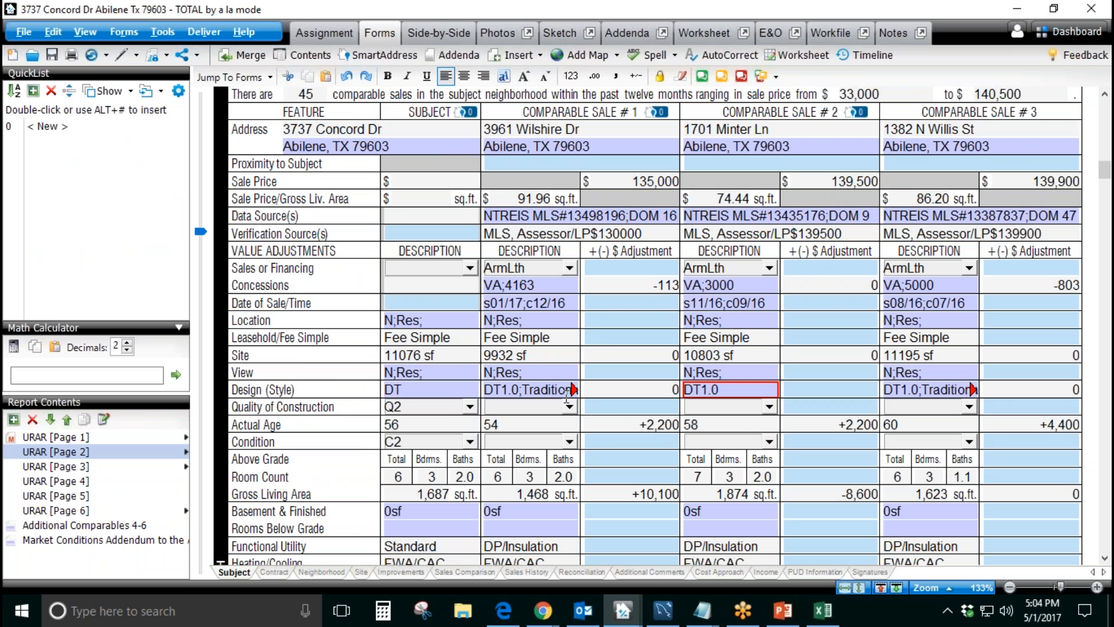
Step: Inspect the Design (Style) attachment type, stories and abbreviation details of Comparable Sale #2 and Comparable Sale #1
{"action": "left_click", "coordinate": [734, 389]}
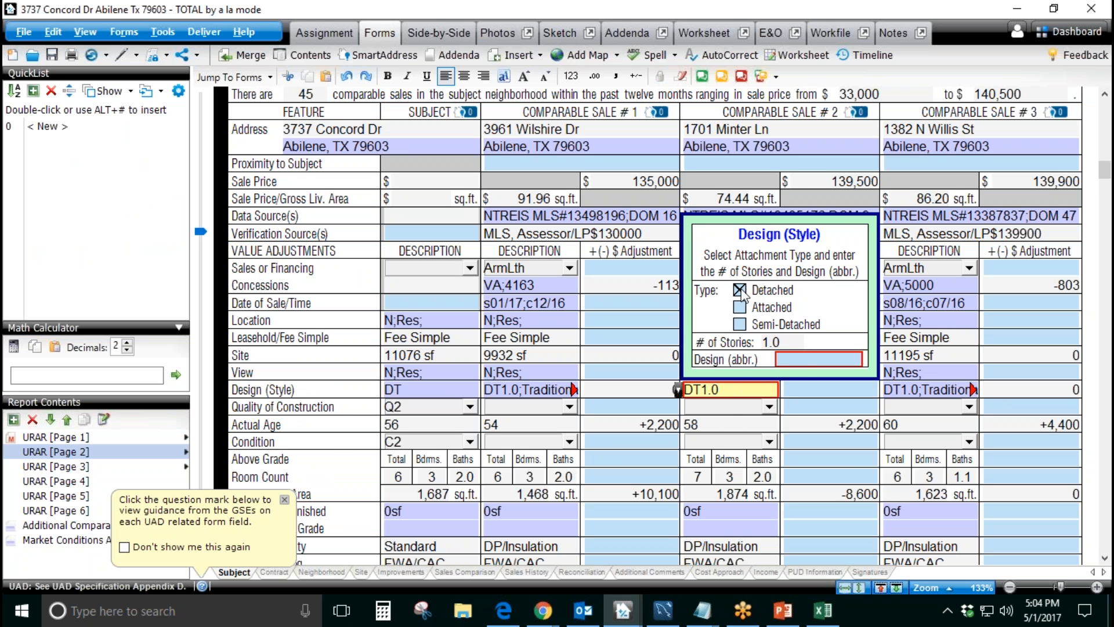
{"action": "left_click", "coordinate": [807, 361]}
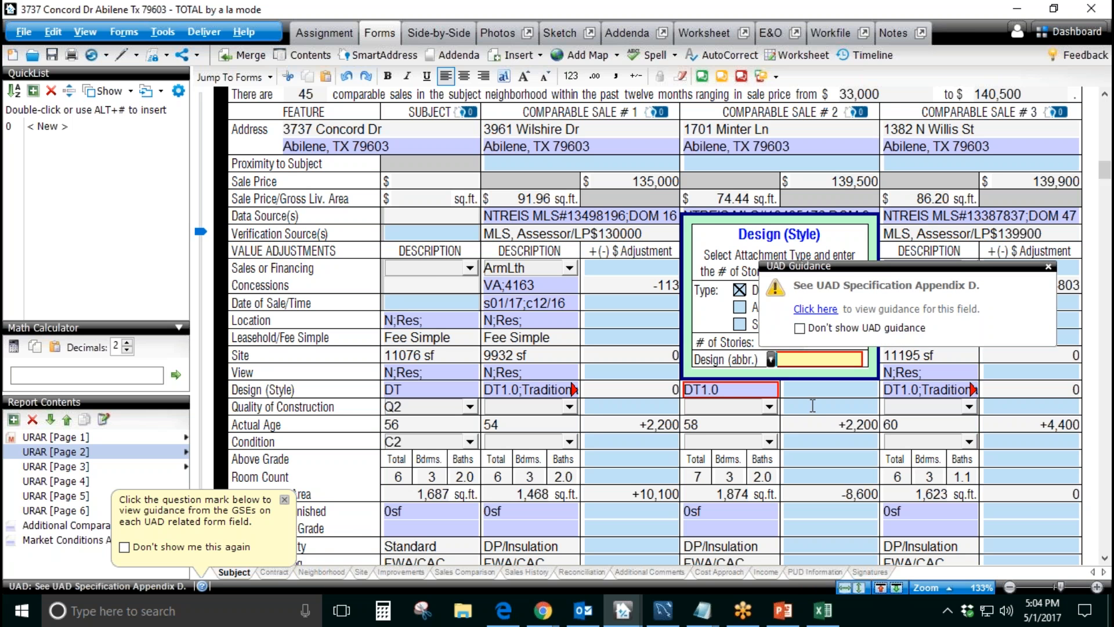
{"action": "left_click", "coordinate": [812, 403]}
{"action": "left_click", "coordinate": [555, 389]}
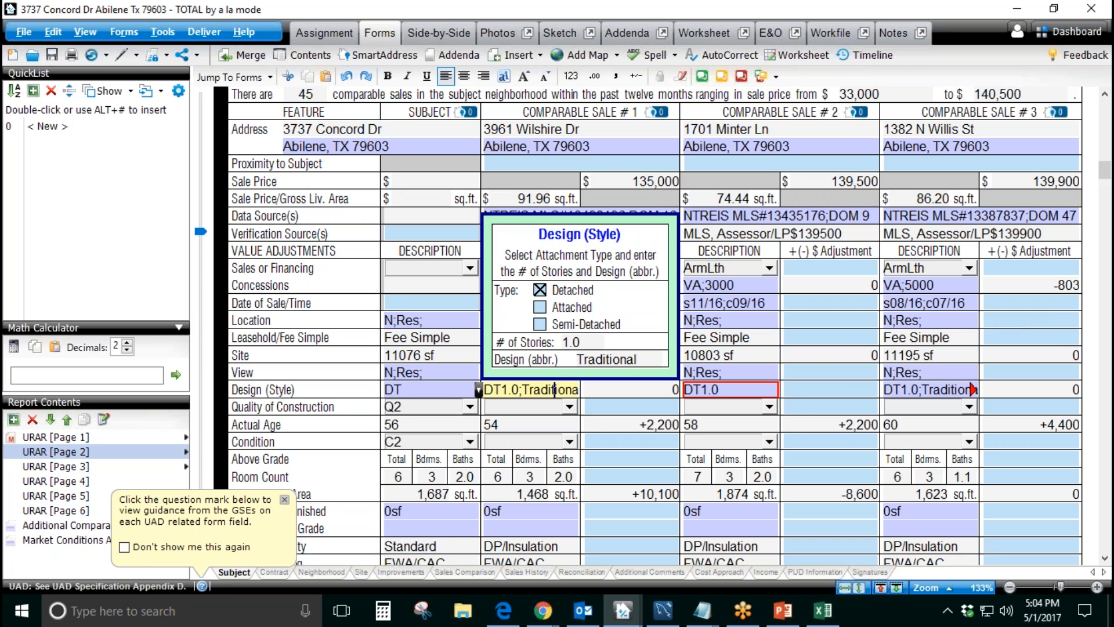
{"action": "left_click", "coordinate": [861, 393]}
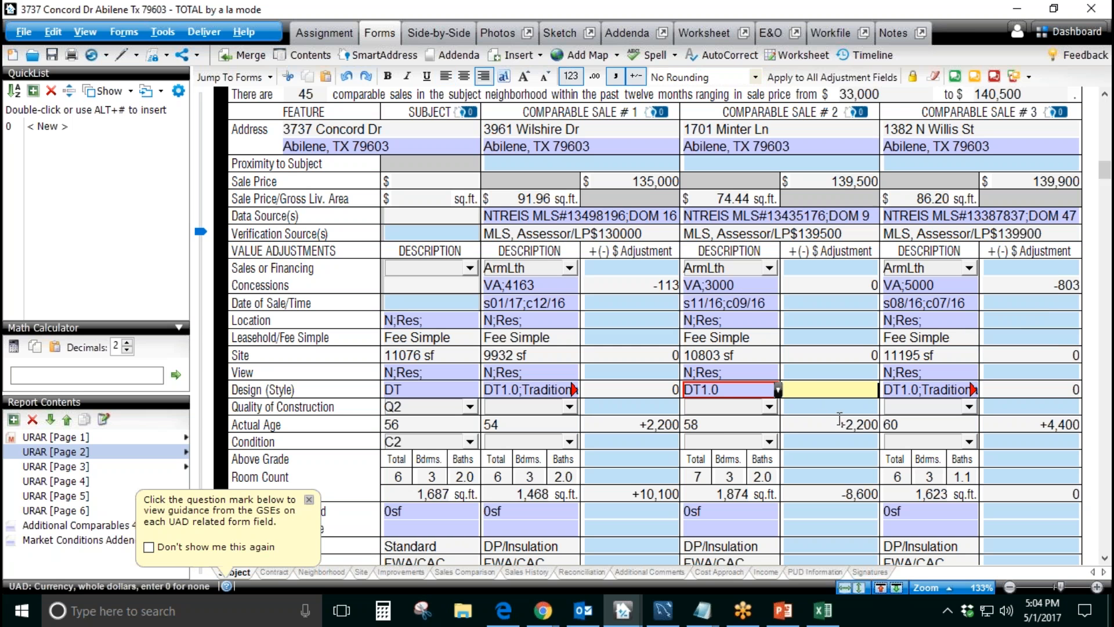
Step: Review the Design (Style) description of Comparable Sale #1 together with its adjustment field
{"action": "left_click", "coordinate": [567, 390]}
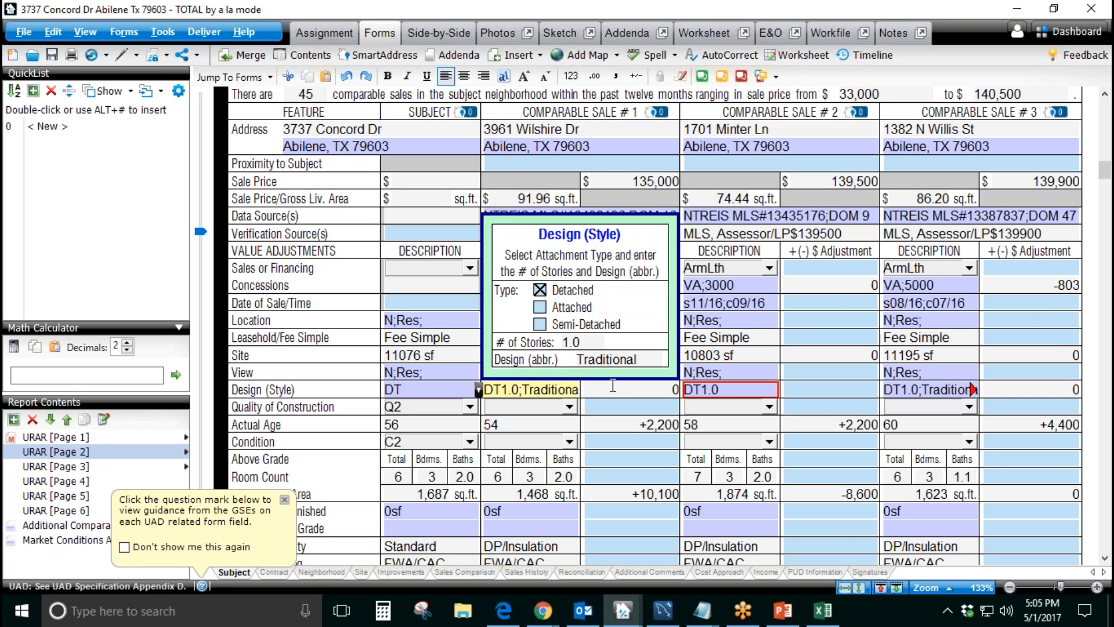
{"action": "left_click_drag", "start_coordinate": [533, 387], "coordinate": [596, 390]}
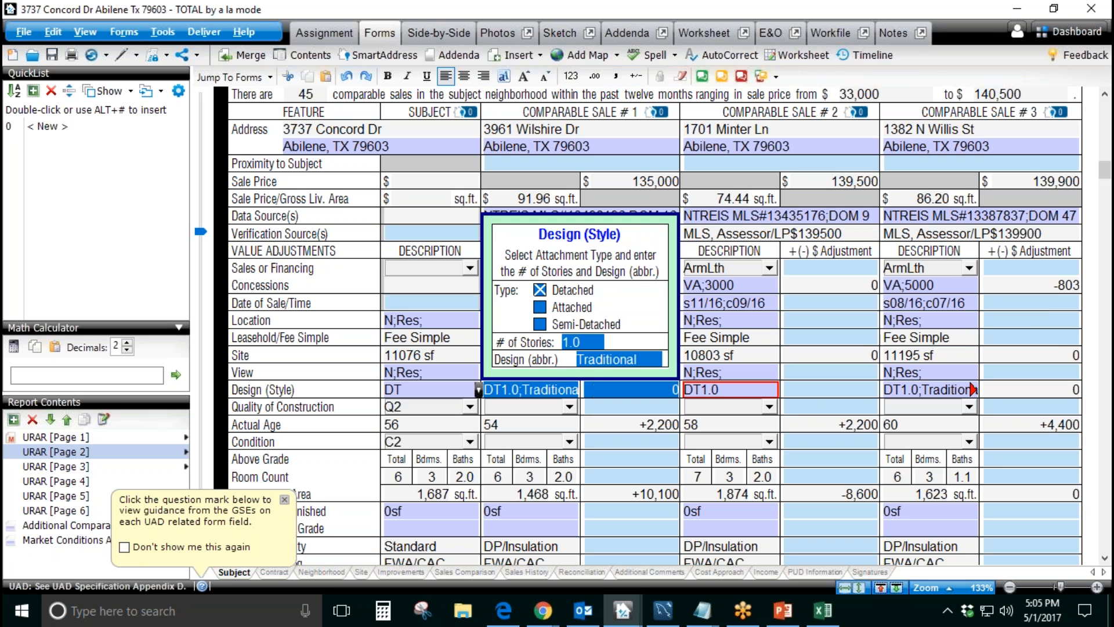
{"action": "left_click", "coordinate": [604, 420]}
{"action": "left_click", "coordinate": [609, 394]}
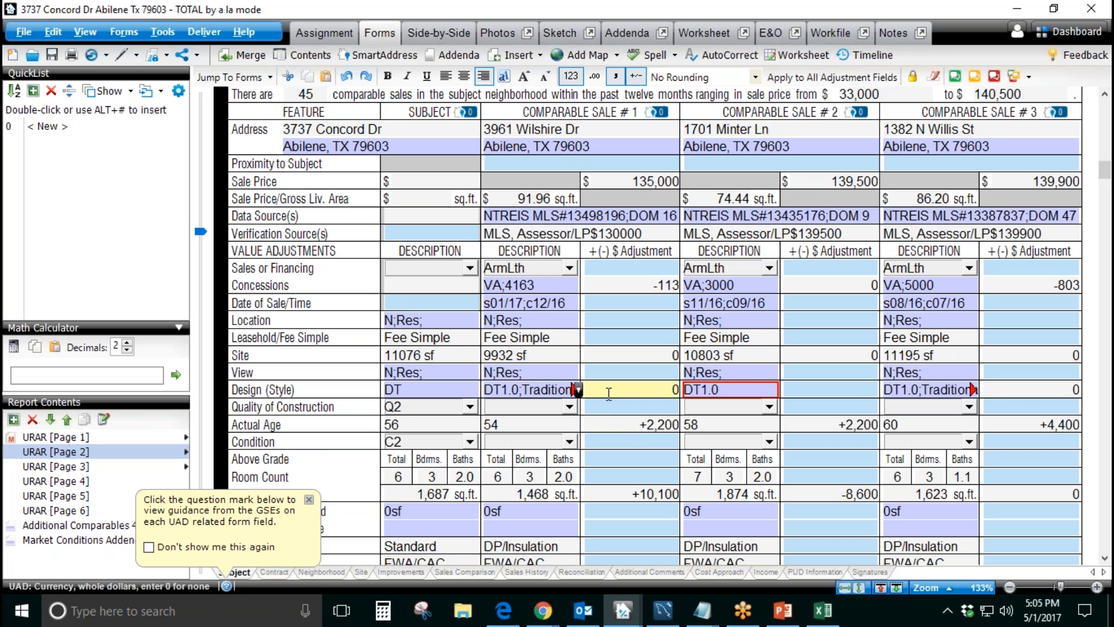
{"action": "key", "text": "shift+Tab"}
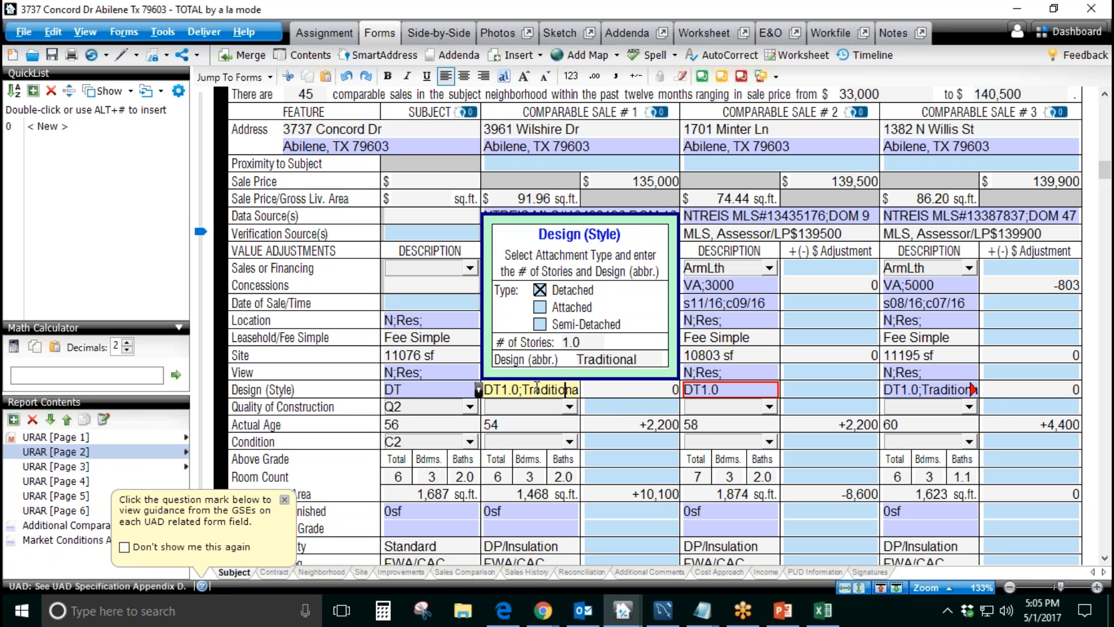
{"action": "key", "text": "Tab"}
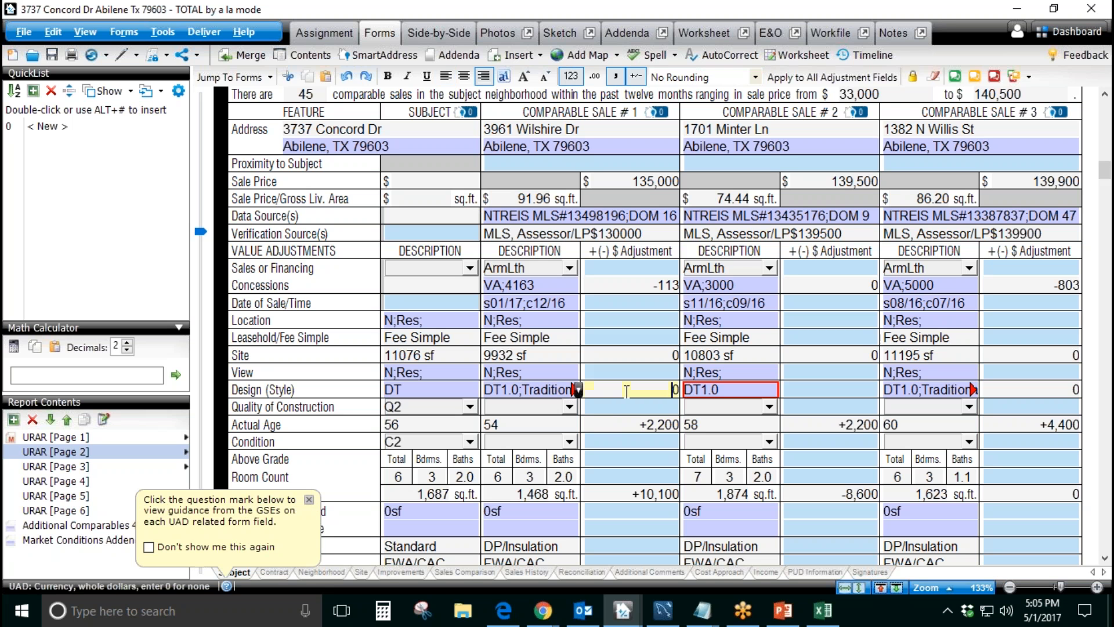
Step: Check the number of stories in the Design (Style) details of Comparable Sale #2, and close the details
{"action": "key", "text": "Tab"}
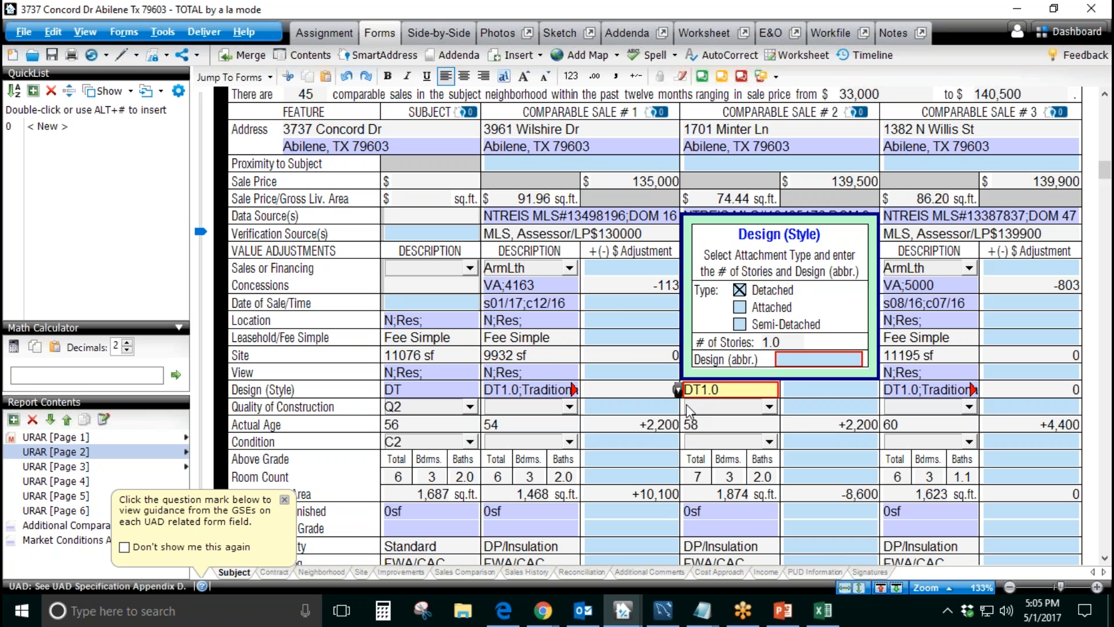
{"action": "left_click", "coordinate": [785, 342]}
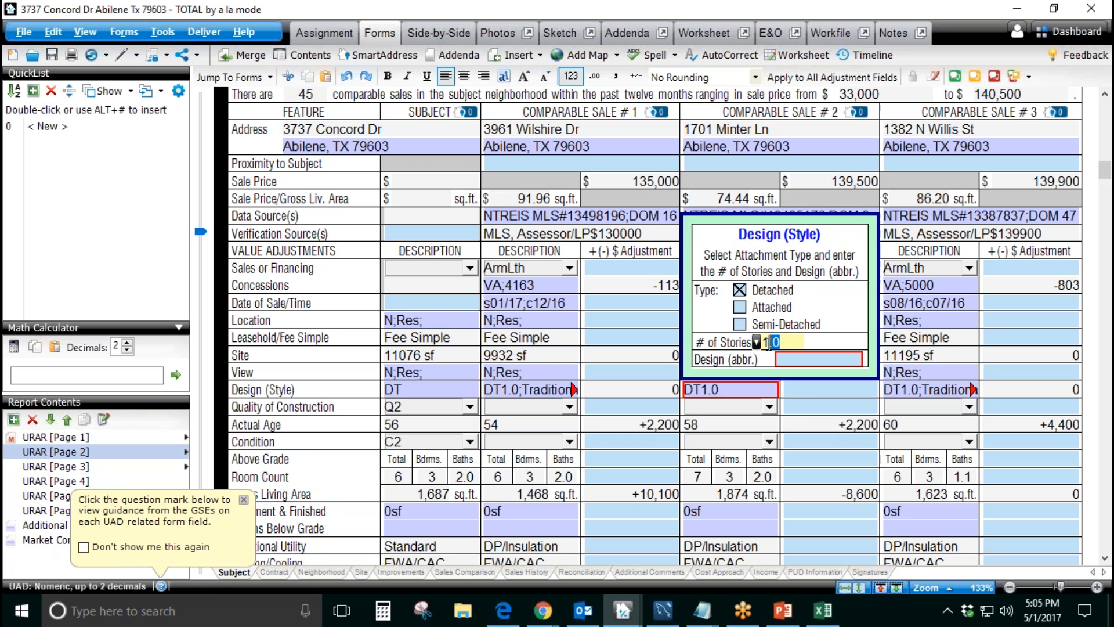
{"action": "left_click", "coordinate": [810, 401]}
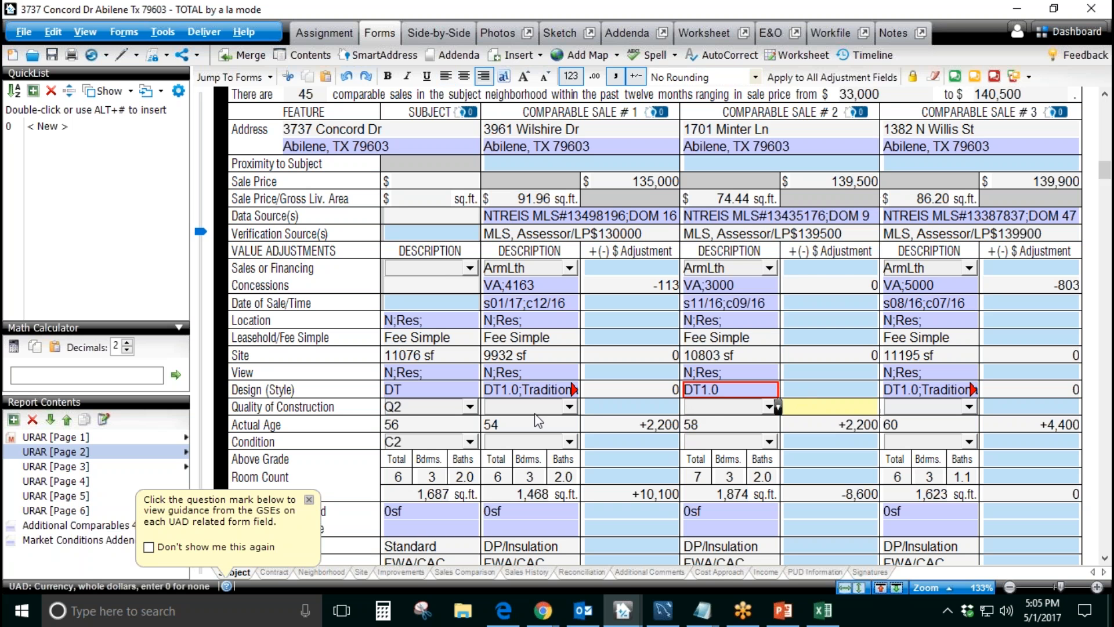
{"action": "left_click", "coordinate": [718, 390]}
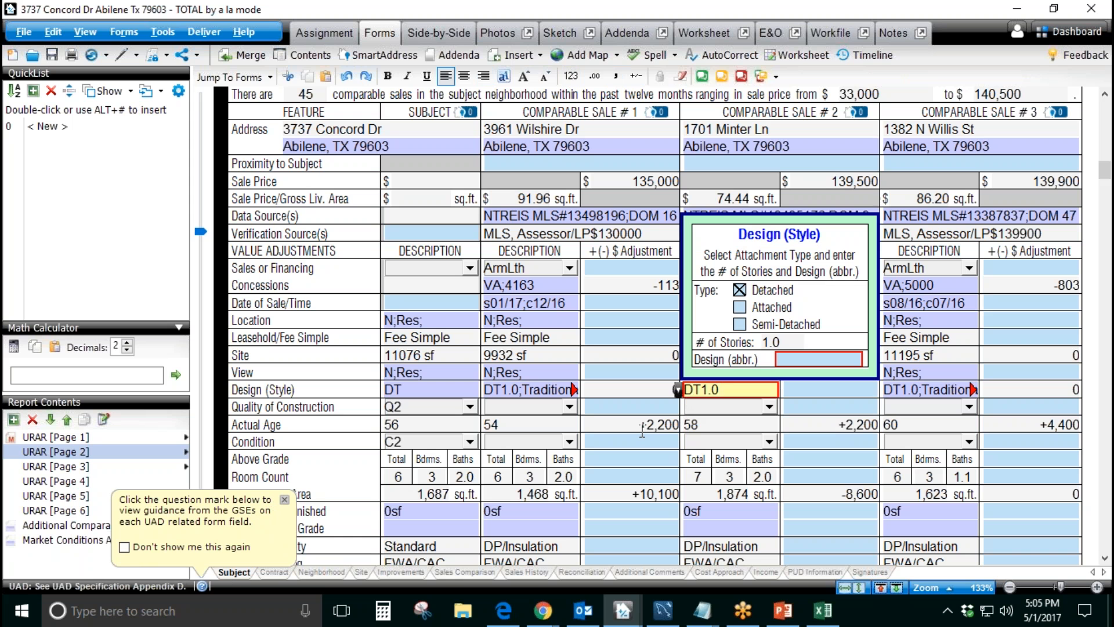
{"action": "left_click", "coordinate": [639, 406]}
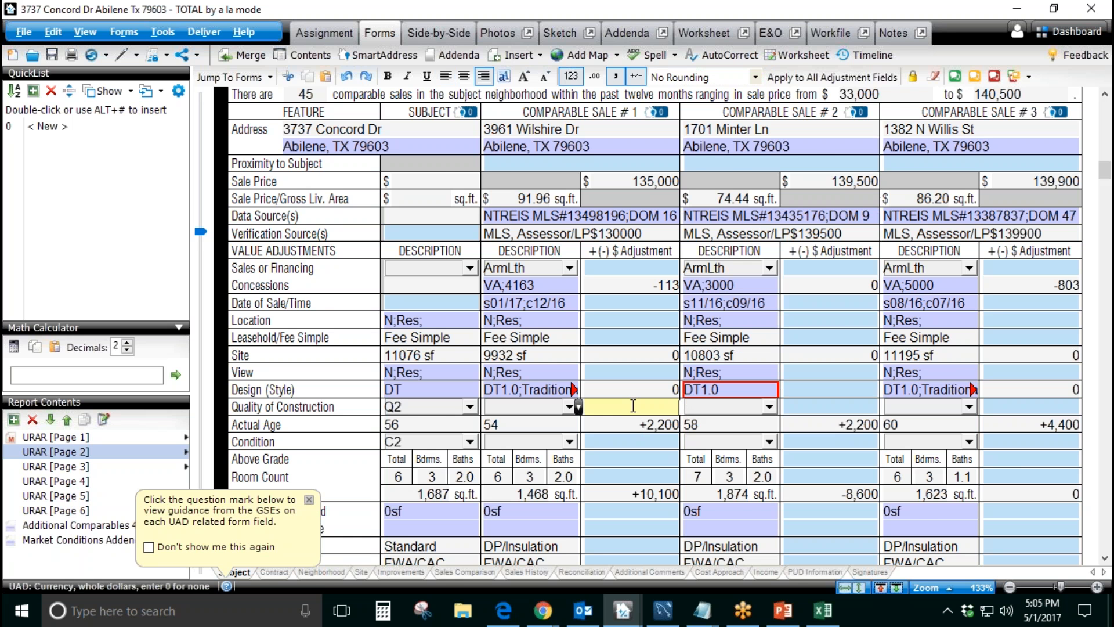
Step: Check the Porch/Patio/Deck entries for the subject and the first two comparable sales
{"action": "scroll", "coordinate": [641, 405], "scroll_direction": "down", "scroll_amount": 3}
{"action": "scroll", "coordinate": [641, 405], "scroll_direction": "down", "scroll_amount": 3}
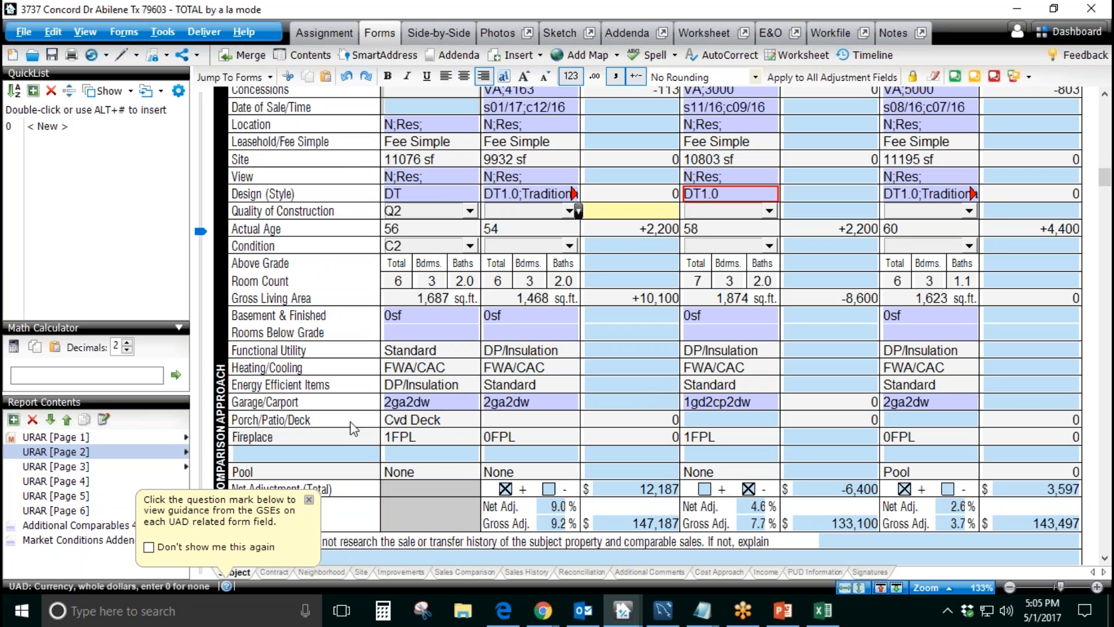
{"action": "left_click", "coordinate": [425, 419]}
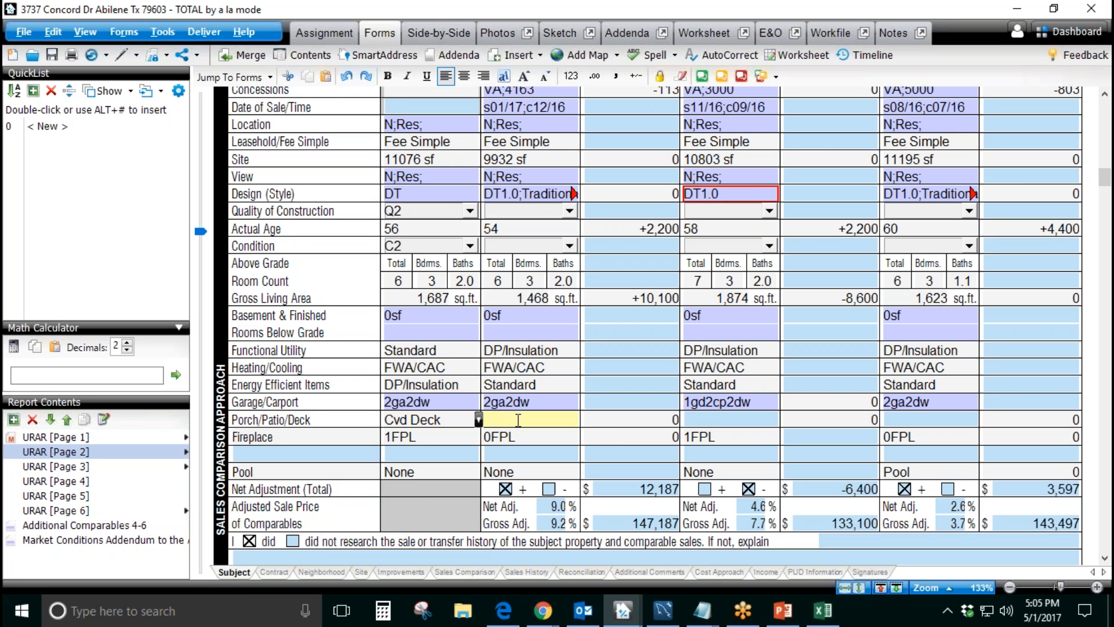
{"action": "left_click", "coordinate": [709, 419]}
Step: Examine the blank feature row between Fireplace and Pool across the subject and Comparable Sales #1 and #2
{"action": "left_click", "coordinate": [330, 457]}
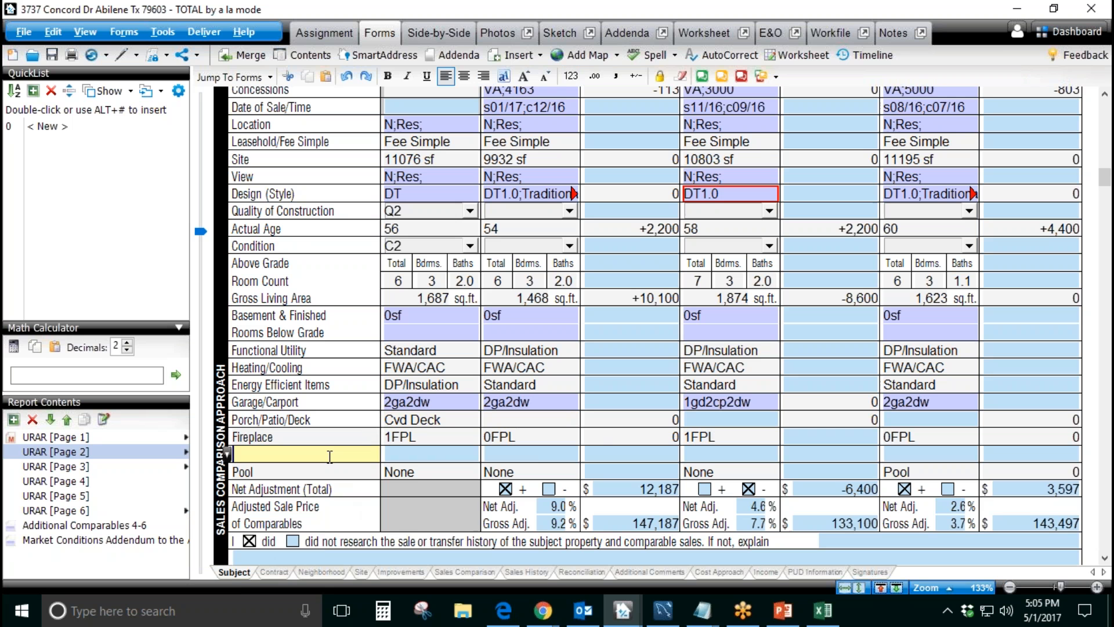
{"action": "left_click", "coordinate": [444, 456]}
{"action": "left_click", "coordinate": [538, 458]}
{"action": "left_click", "coordinate": [315, 456]}
{"action": "left_click", "coordinate": [436, 458]}
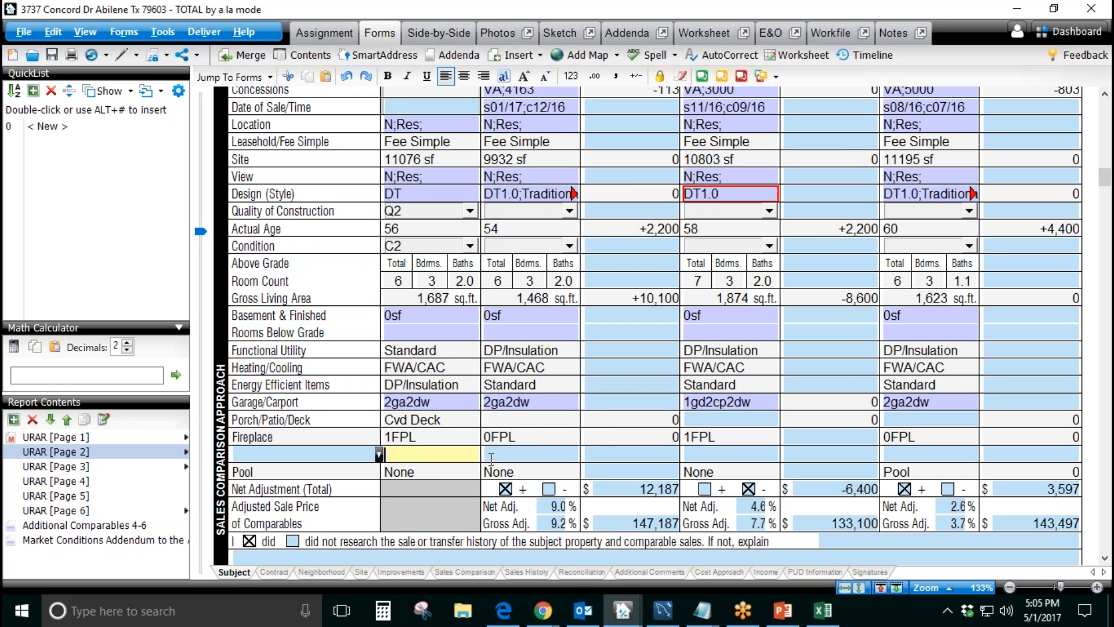
{"action": "left_click", "coordinate": [495, 457]}
{"action": "left_click", "coordinate": [650, 455]}
{"action": "left_click", "coordinate": [720, 454]}
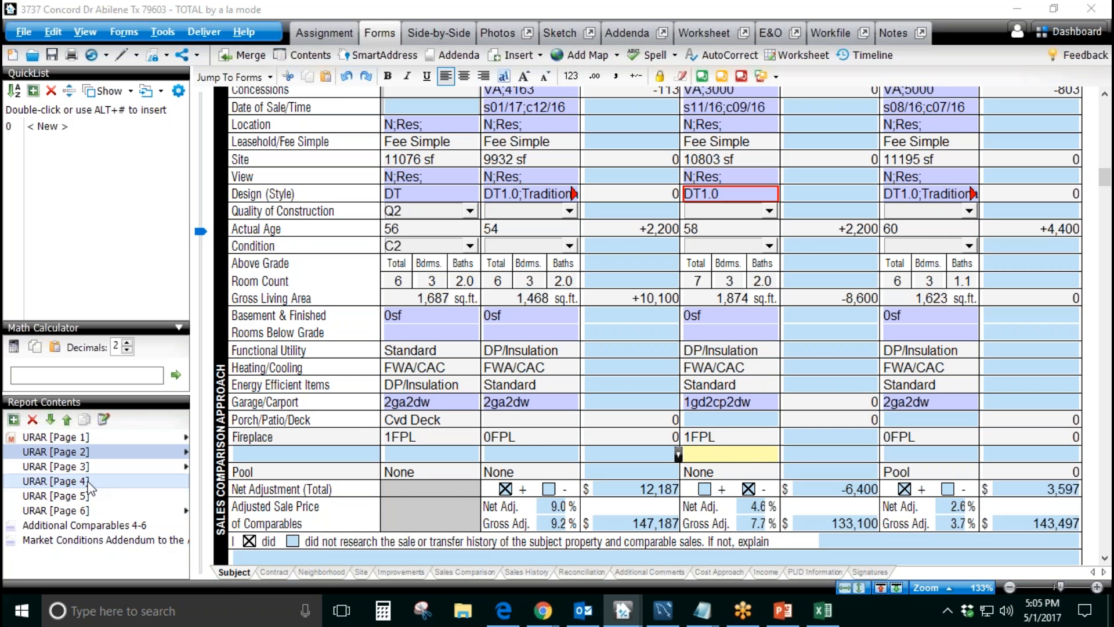
Step: Review the cost approach on URAR page 3 and the Market Conditions Addendum's trends and seller concessions commentary
{"action": "left_click", "coordinate": [81, 467]}
{"action": "scroll", "coordinate": [598, 377], "scroll_direction": "down", "scroll_amount": 10}
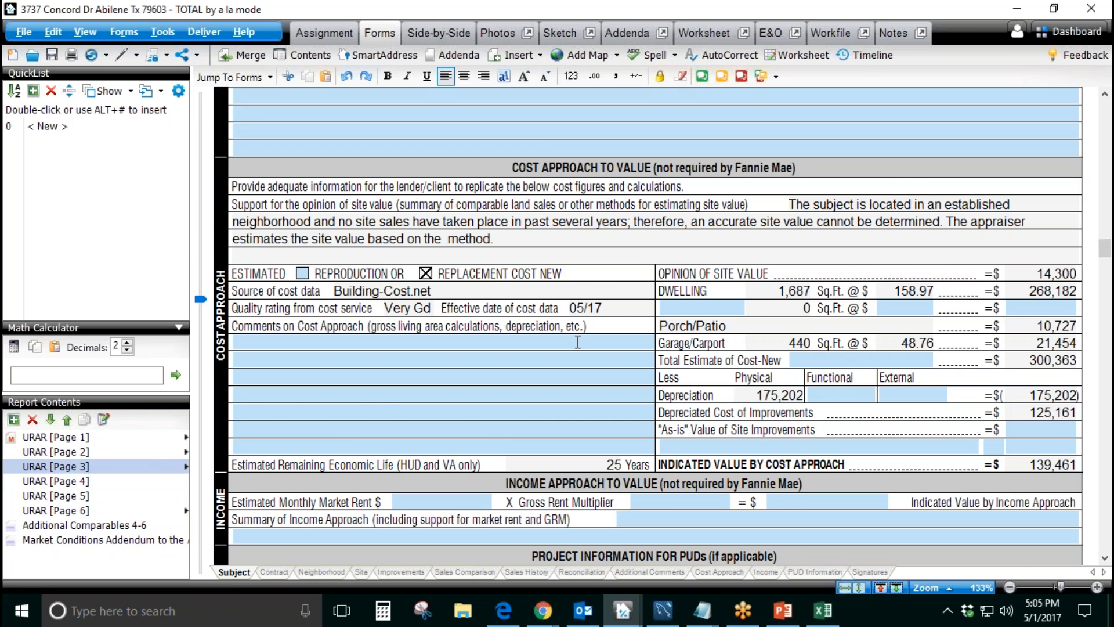
{"action": "left_click", "coordinate": [145, 539]}
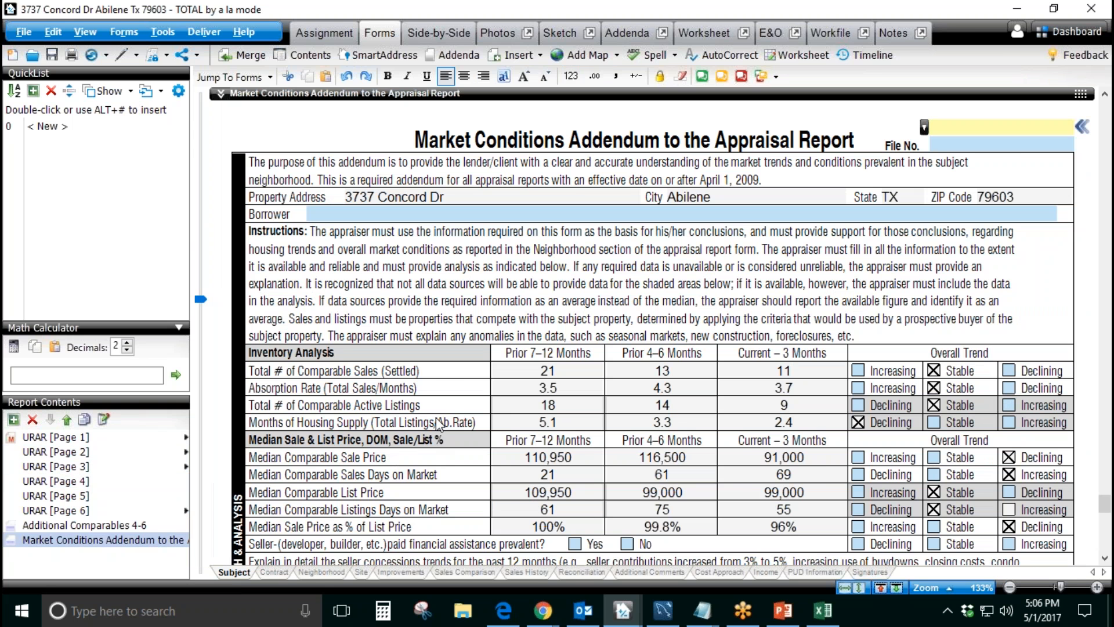
{"action": "scroll", "coordinate": [440, 426], "scroll_direction": "down", "scroll_amount": 8}
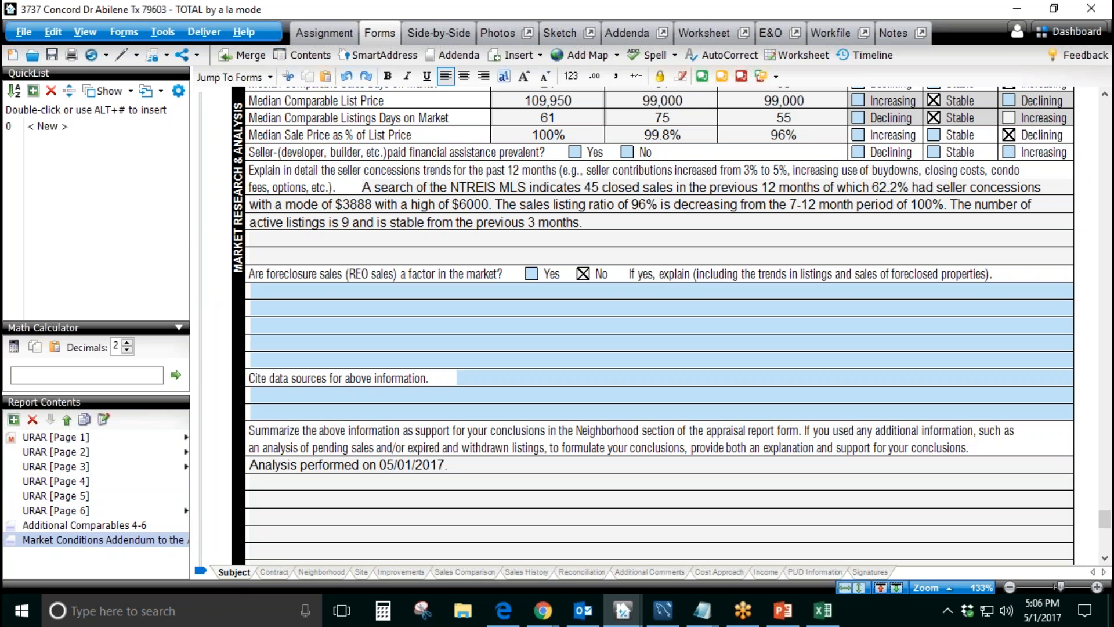
{"action": "left_click", "coordinate": [606, 203]}
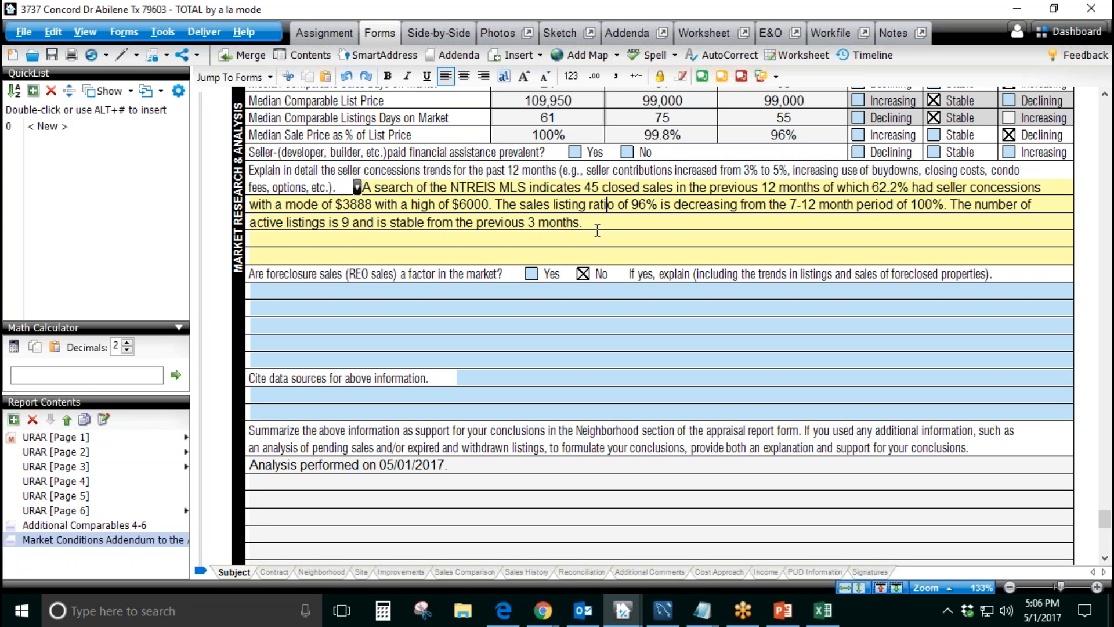
{"action": "left_click", "coordinate": [603, 258]}
Step: Review Comparable Sale #4 and its adjustments on the Additional Comparables 4-6 form
{"action": "left_click", "coordinate": [122, 525]}
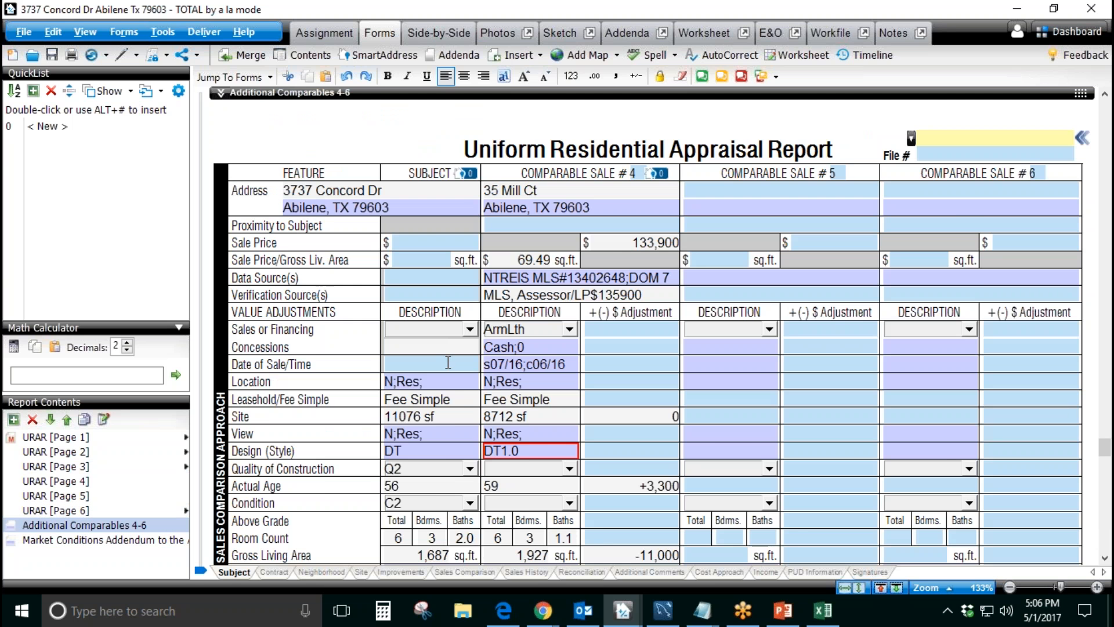
{"action": "scroll", "coordinate": [615, 252], "scroll_direction": "up", "scroll_amount": 1}
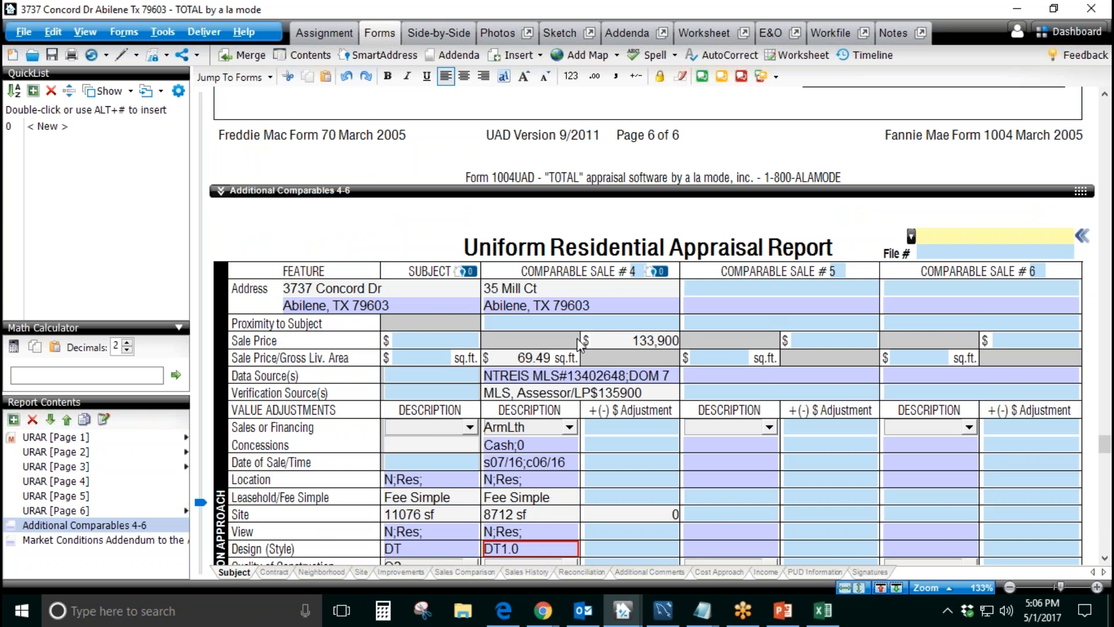
{"action": "scroll", "coordinate": [581, 346], "scroll_direction": "down", "scroll_amount": 1}
{"action": "scroll", "coordinate": [623, 356], "scroll_direction": "down", "scroll_amount": 2}
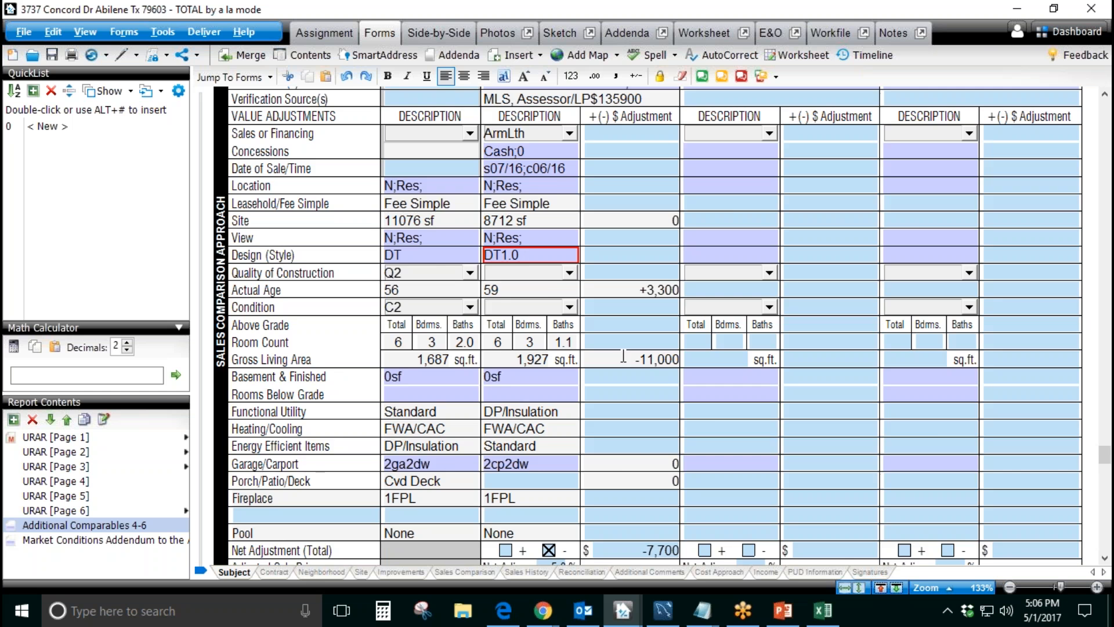
{"action": "scroll", "coordinate": [623, 356], "scroll_direction": "up", "scroll_amount": 2}
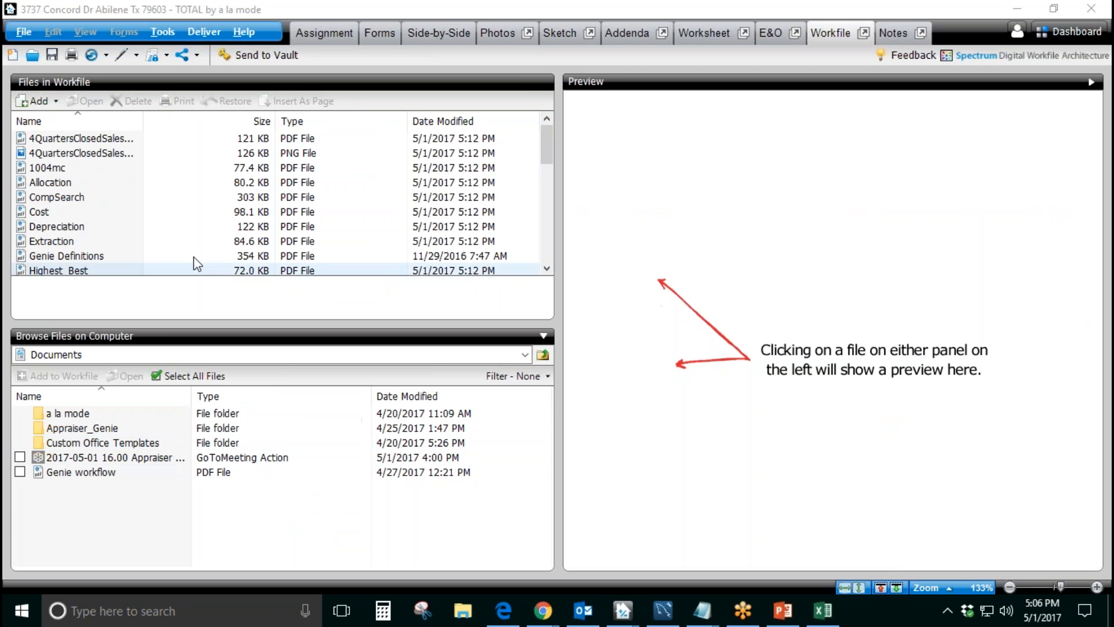
Step: Look through the exported PDF and PNG files stored in the report's workfile
{"action": "left_click", "coordinate": [100, 185]}
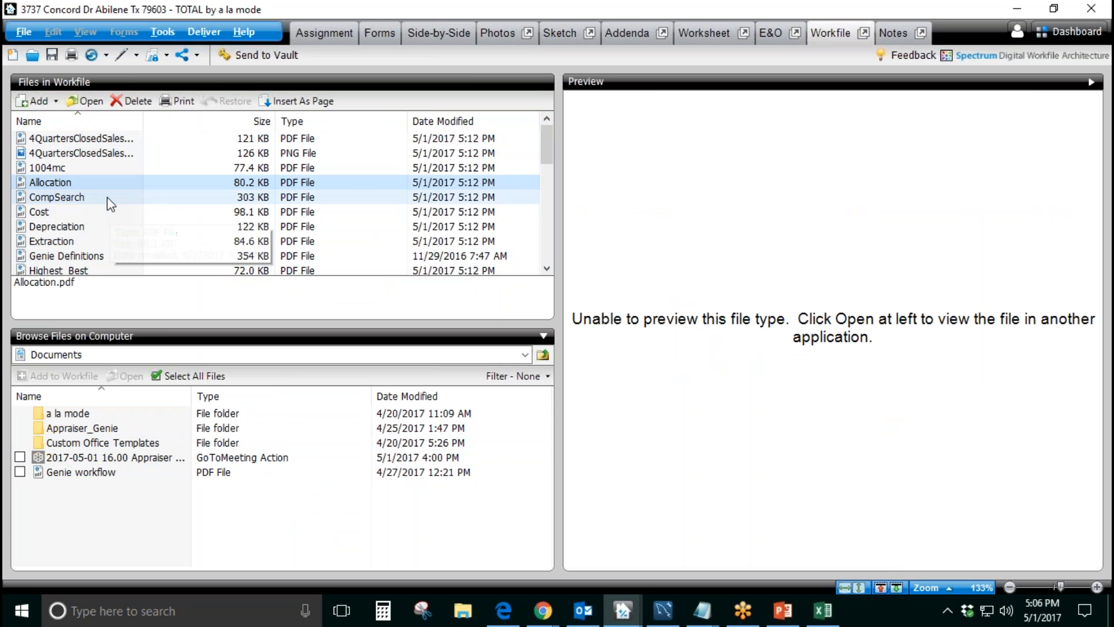
{"action": "left_click", "coordinate": [108, 198]}
{"action": "left_click", "coordinate": [108, 220]}
{"action": "scroll", "coordinate": [108, 219], "scroll_direction": "down", "scroll_amount": 4}
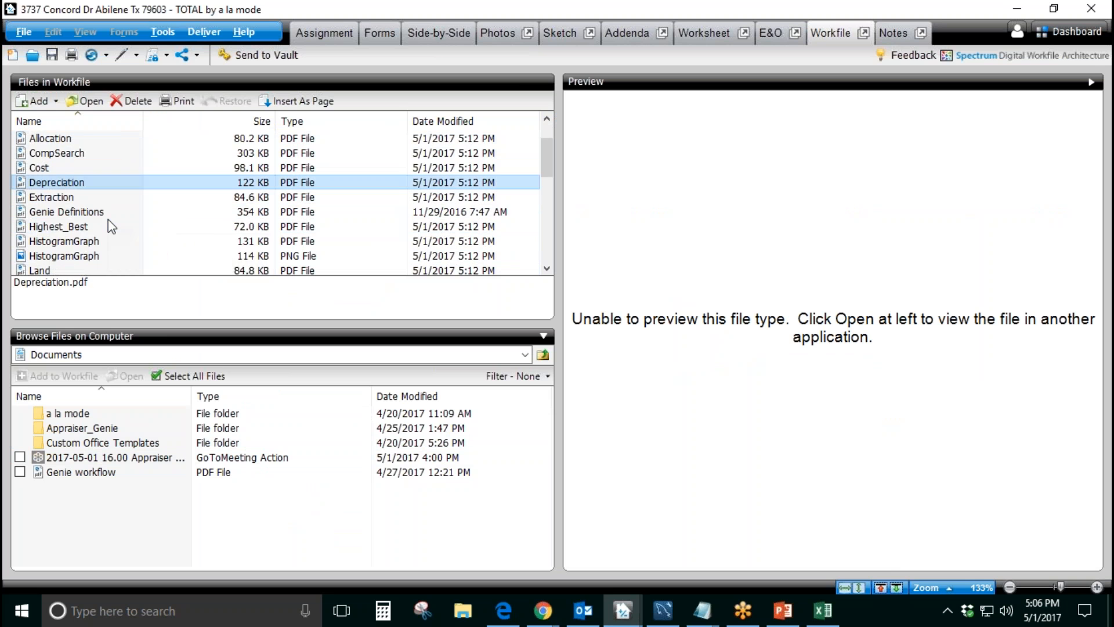
{"action": "scroll", "coordinate": [109, 224], "scroll_direction": "down", "scroll_amount": 3}
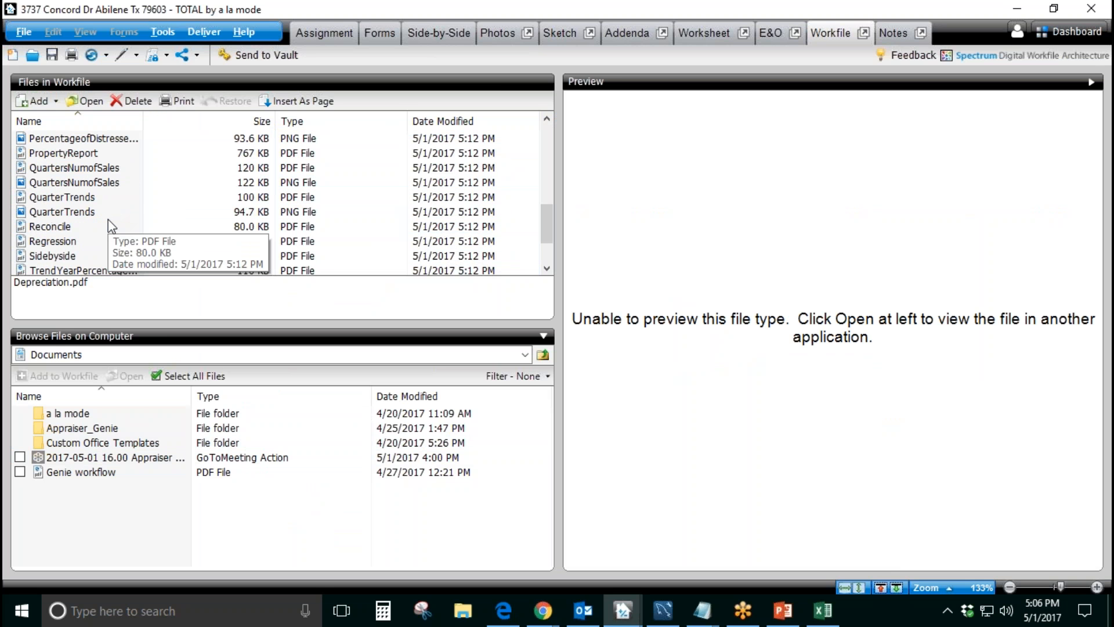
Step: Open Regression.pdf from the workfile, enlarge it, and review its statistics, coefficients and sales dataset
{"action": "left_click", "coordinate": [98, 198]}
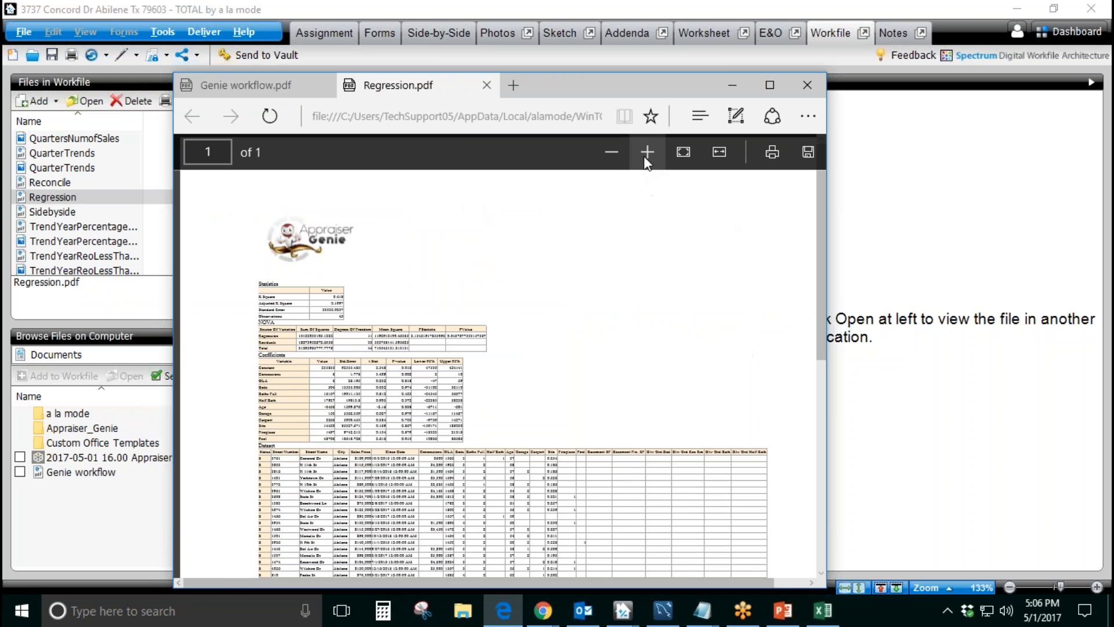
{"action": "left_click", "coordinate": [647, 152]}
{"action": "left_click", "coordinate": [647, 152]}
{"action": "left_click", "coordinate": [647, 152]}
{"action": "left_click", "coordinate": [648, 152]}
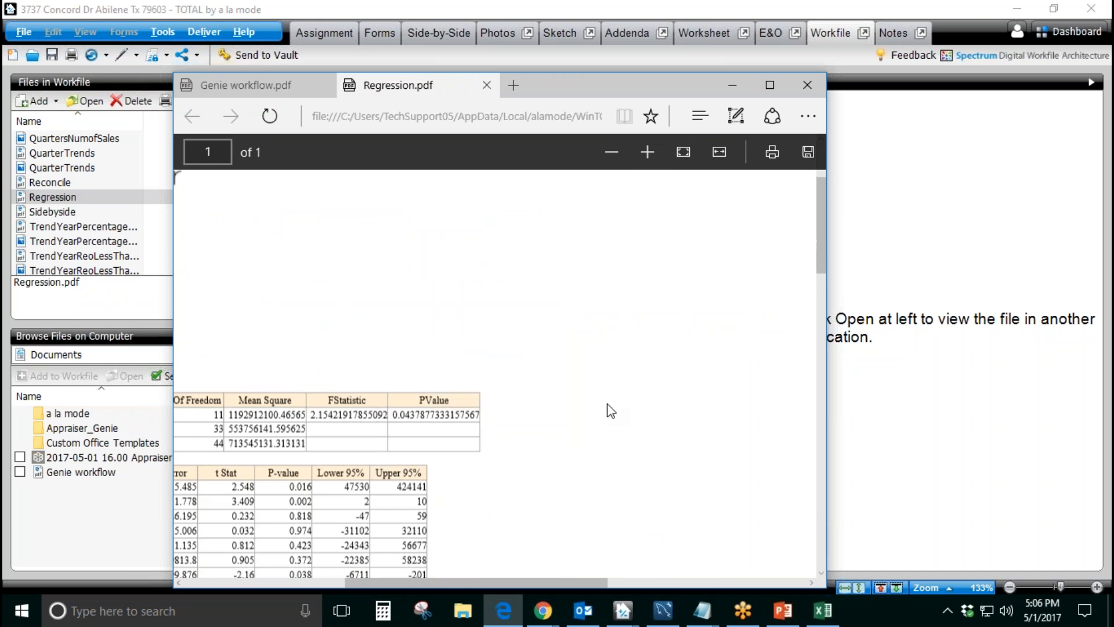
{"action": "left_click_drag", "start_coordinate": [563, 583], "coordinate": [449, 584]}
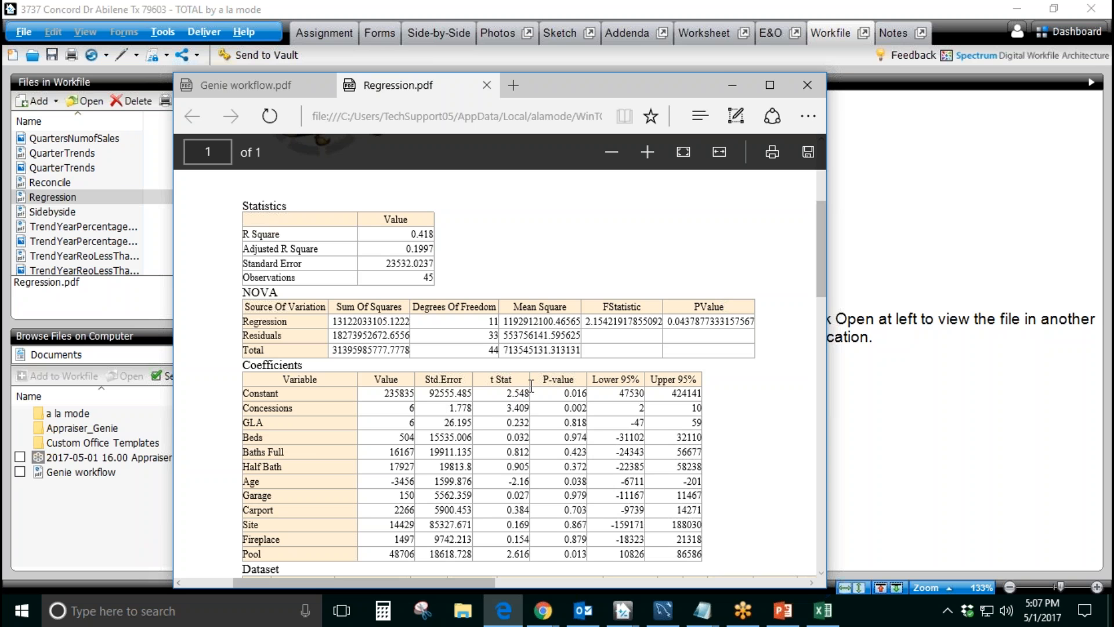
{"action": "left_click", "coordinate": [935, 115]}
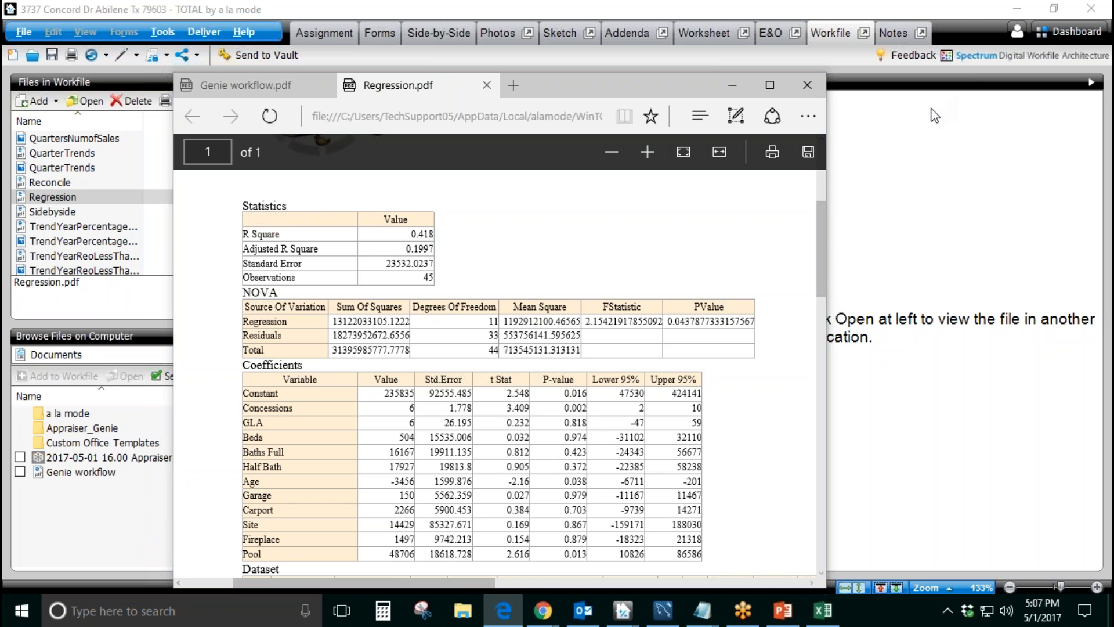
{"action": "scroll", "coordinate": [613, 422], "scroll_direction": "down", "scroll_amount": 3}
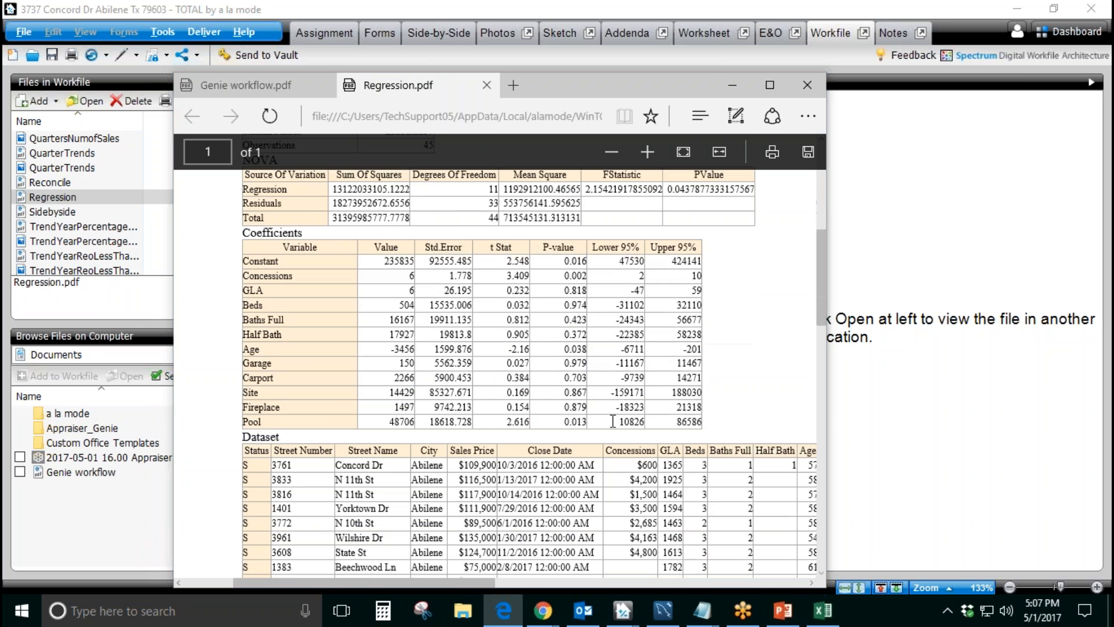
{"action": "scroll", "coordinate": [613, 421], "scroll_direction": "down", "scroll_amount": 3}
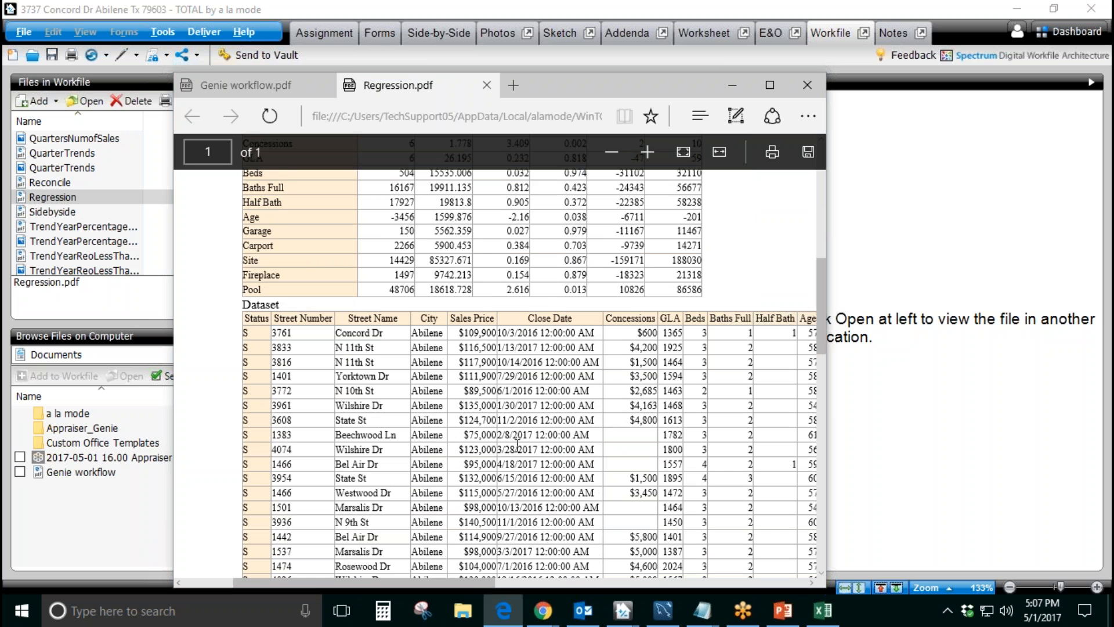
Step: Recheck the NOVA and coefficients tables in Regression.pdf, close the document and return to the report's workfile
{"action": "scroll", "coordinate": [593, 414], "scroll_direction": "up", "scroll_amount": 6}
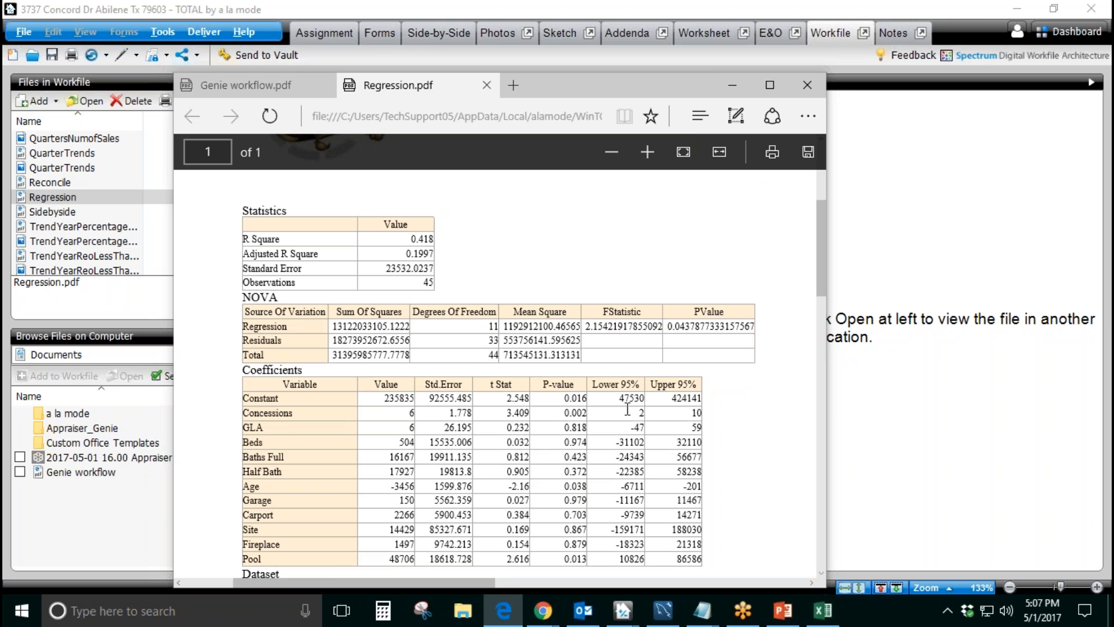
{"action": "scroll", "coordinate": [627, 410], "scroll_direction": "down", "scroll_amount": 3}
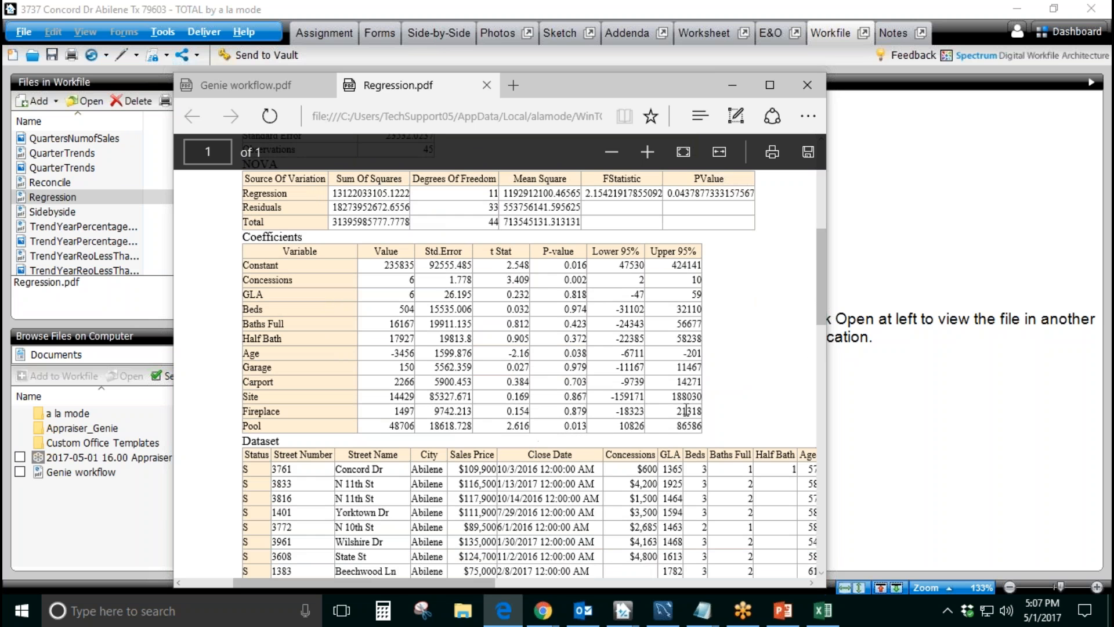
{"action": "left_click", "coordinate": [488, 86]}
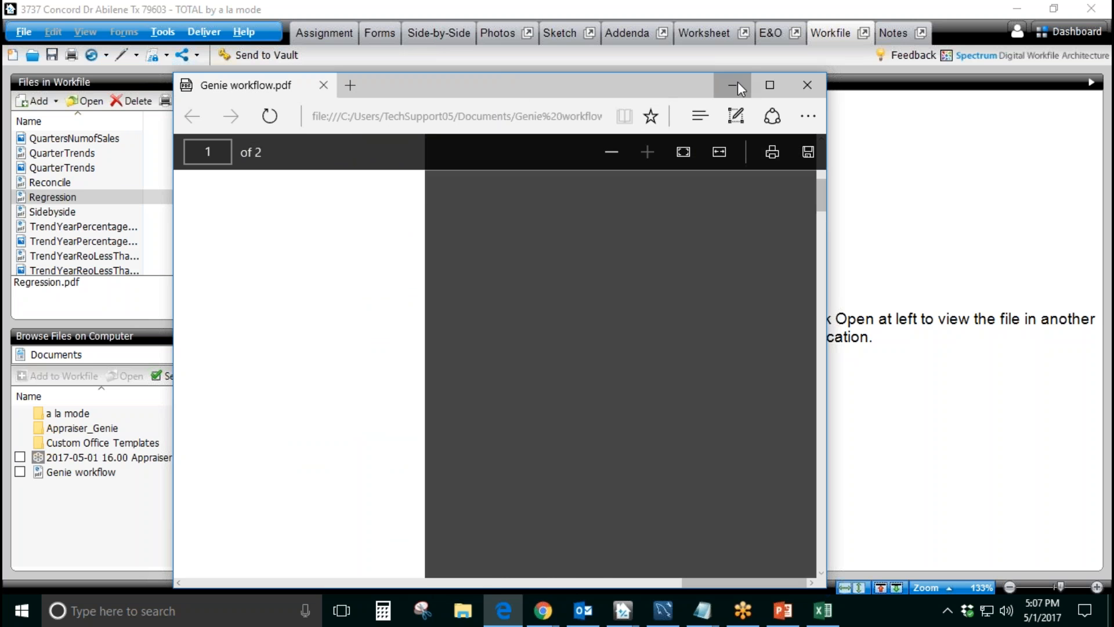
{"action": "left_click", "coordinate": [735, 86]}
Step: Open Reconcile.pdf from the workfile and review the average value and the three weighting methods in its summary table
{"action": "double_click", "coordinate": [95, 182]}
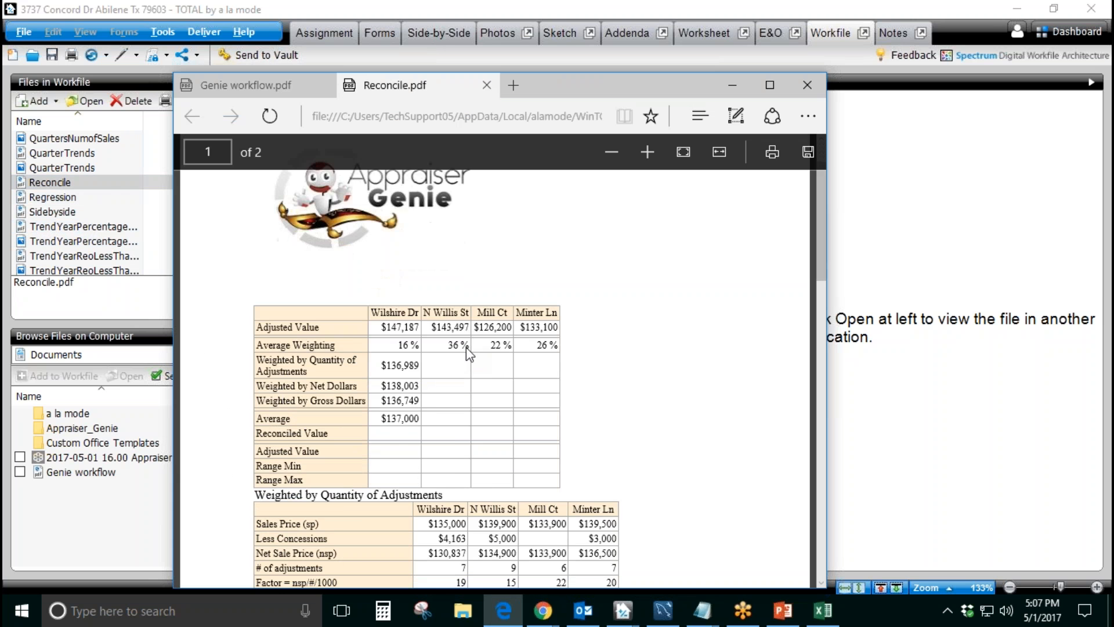
{"action": "scroll", "coordinate": [465, 347], "scroll_direction": "down", "scroll_amount": 2}
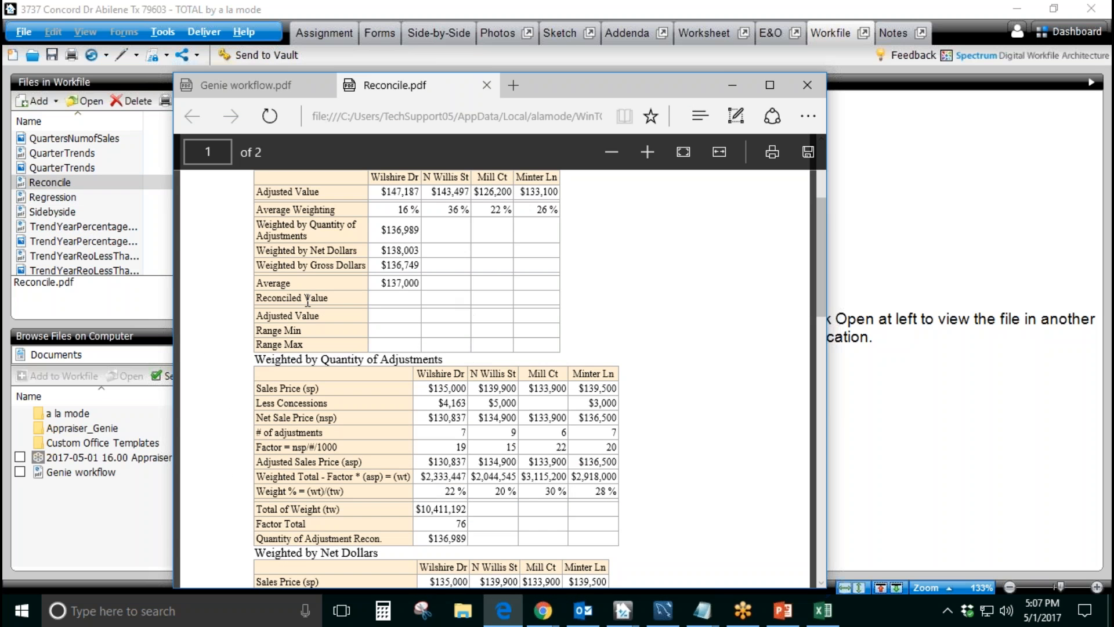
{"action": "double_click", "coordinate": [263, 283]}
{"action": "left_click_drag", "start_coordinate": [383, 281], "coordinate": [431, 298]}
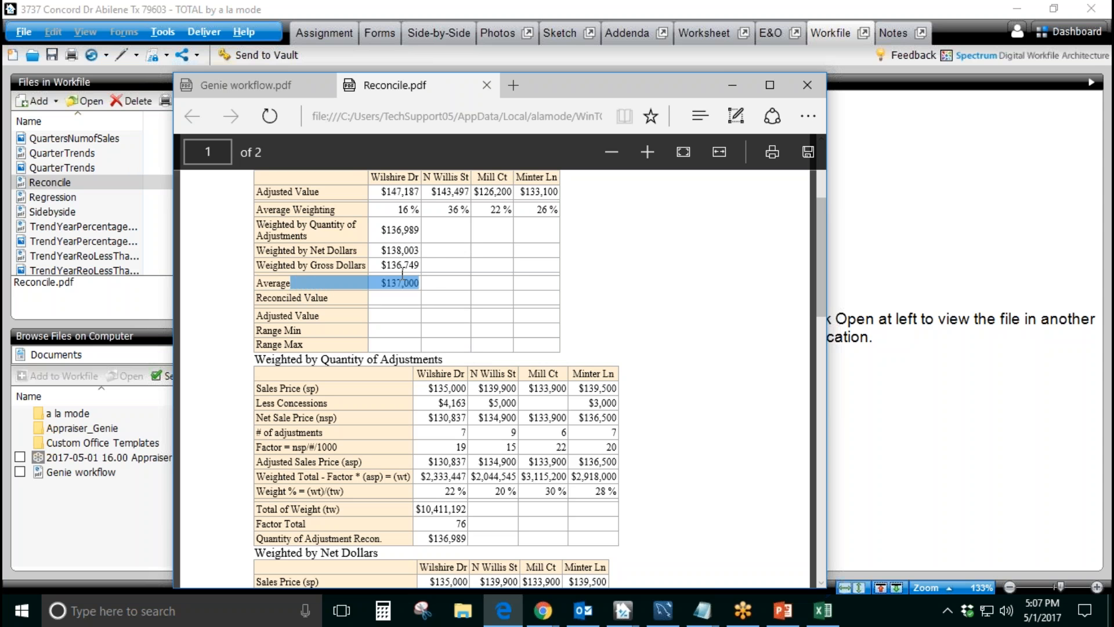
{"action": "left_click", "coordinate": [459, 282]}
{"action": "left_click_drag", "start_coordinate": [312, 235], "coordinate": [259, 223]}
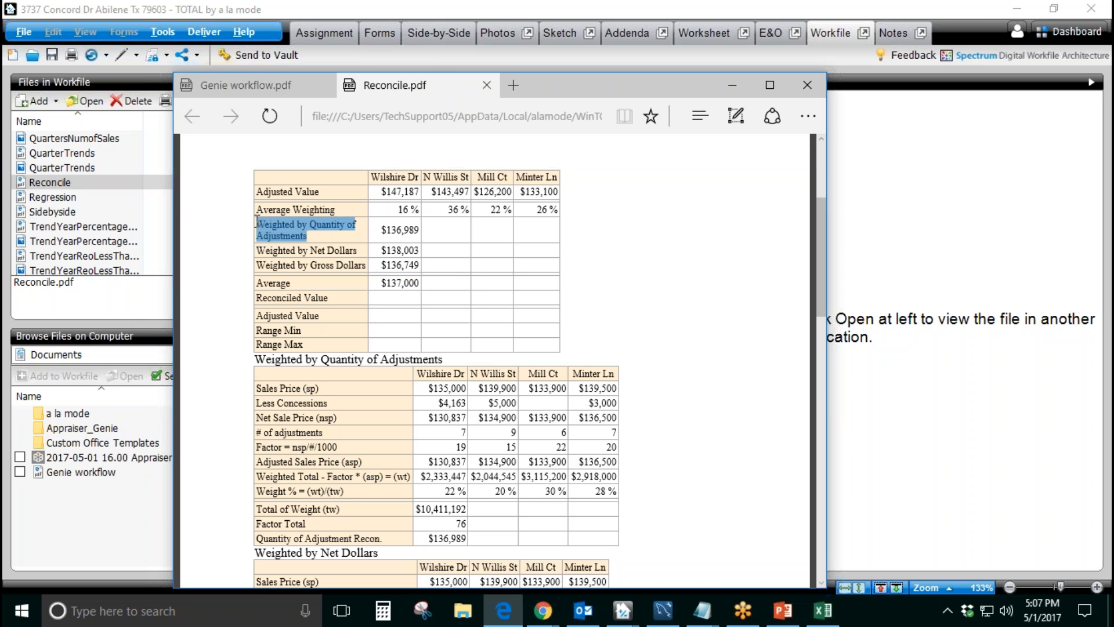
{"action": "left_click_drag", "start_coordinate": [364, 249], "coordinate": [257, 250]}
{"action": "left_click_drag", "start_coordinate": [362, 269], "coordinate": [444, 296]}
Step: Examine the Weighted by Net Dollars table and the rest of the weighting breakdown in Reconcile.pdf
{"action": "scroll", "coordinate": [300, 264], "scroll_direction": "down", "scroll_amount": 1}
{"action": "scroll", "coordinate": [391, 357], "scroll_direction": "down", "scroll_amount": 2}
{"action": "left_click_drag", "start_coordinate": [287, 352], "coordinate": [380, 352]}
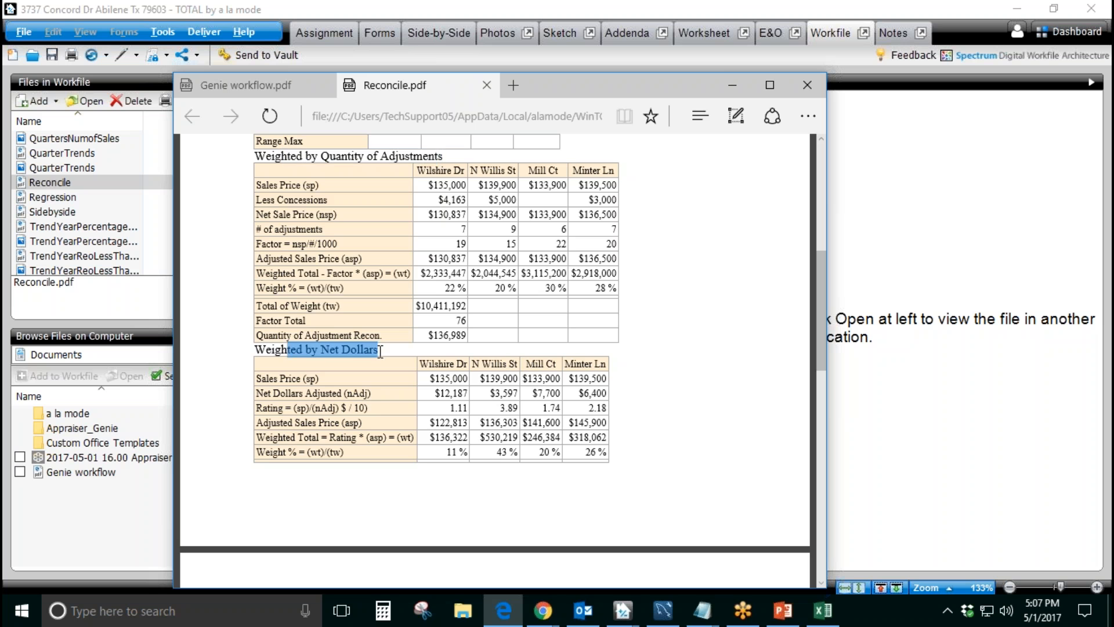
{"action": "scroll", "coordinate": [380, 351], "scroll_direction": "down", "scroll_amount": 4}
{"action": "left_click_drag", "start_coordinate": [286, 419], "coordinate": [395, 419]}
{"action": "scroll", "coordinate": [435, 387], "scroll_direction": "up", "scroll_amount": 5}
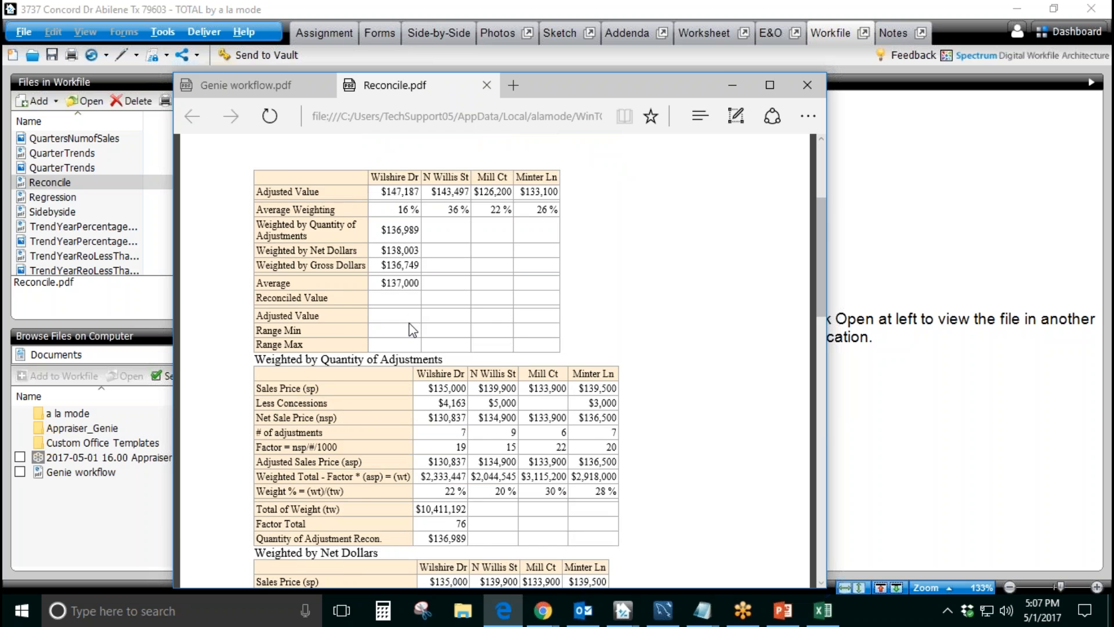
Step: Examine the sales price, concessions and net sale price rows under Weighted by Quantity of Adjustments, then close Reconcile.pdf
{"action": "scroll", "coordinate": [412, 325], "scroll_direction": "down", "scroll_amount": 3}
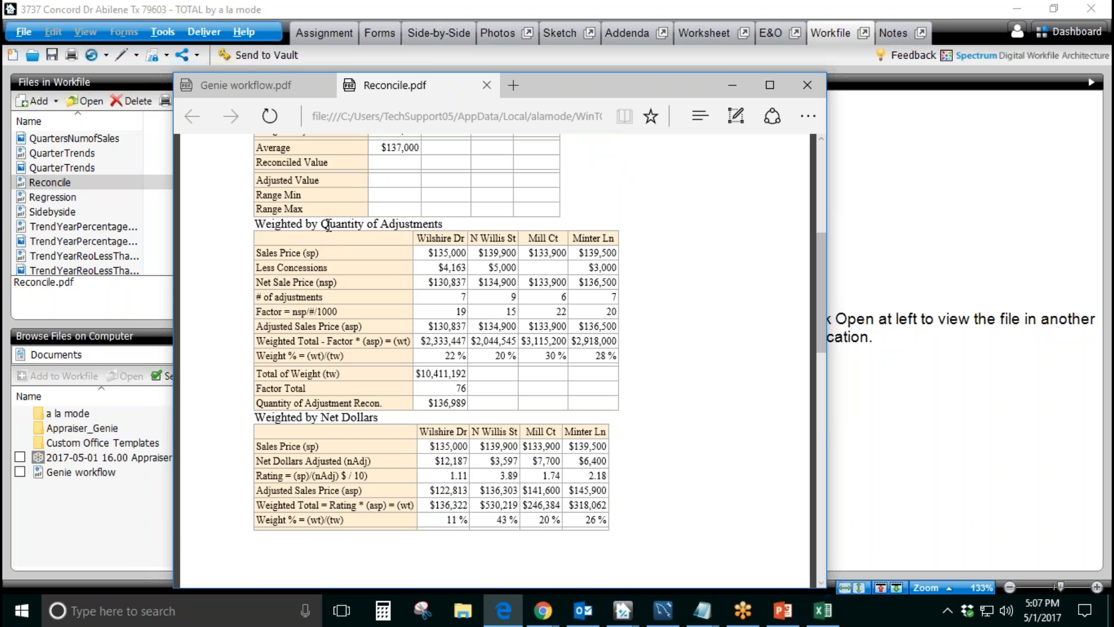
{"action": "left_click_drag", "start_coordinate": [322, 225], "coordinate": [443, 226]}
{"action": "left_click_drag", "start_coordinate": [319, 253], "coordinate": [263, 251]}
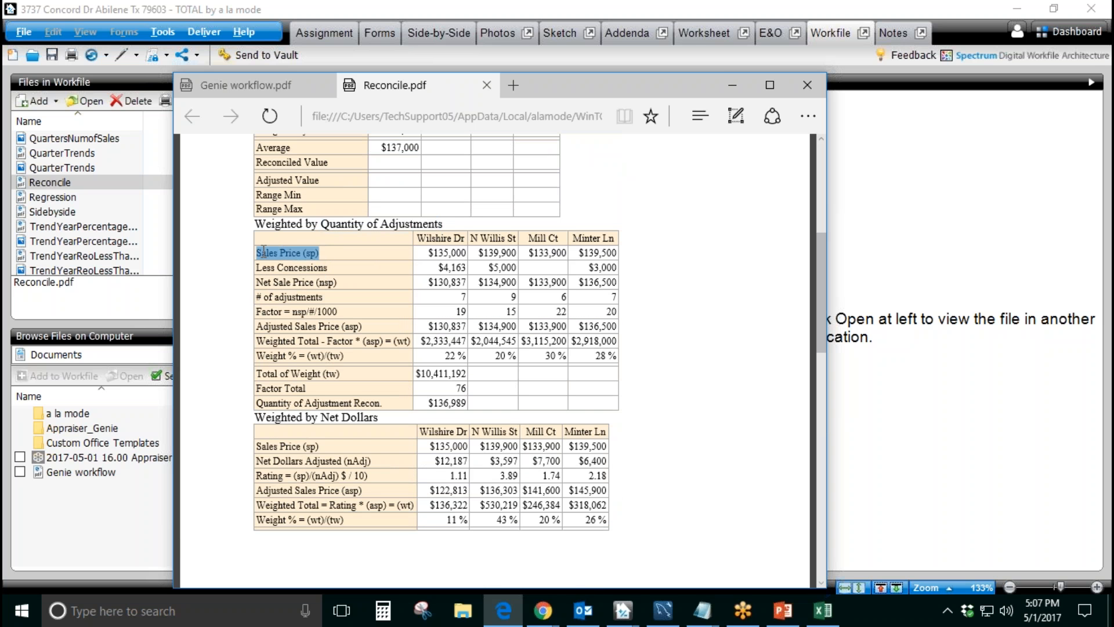
{"action": "left_click_drag", "start_coordinate": [329, 268], "coordinate": [257, 268]}
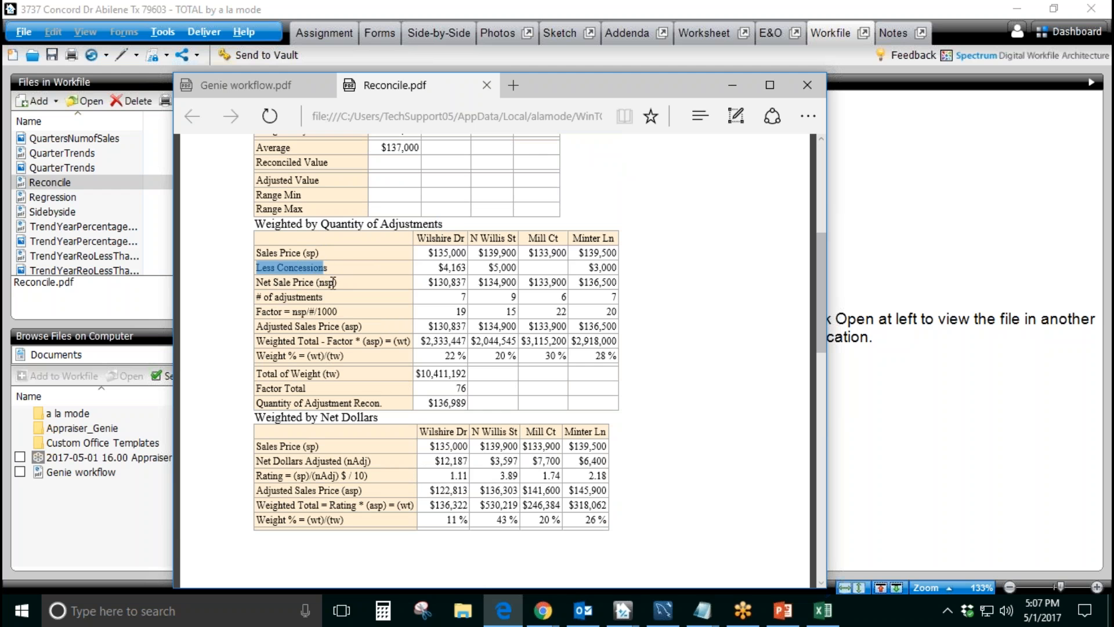
{"action": "left_click_drag", "start_coordinate": [342, 283], "coordinate": [273, 283]}
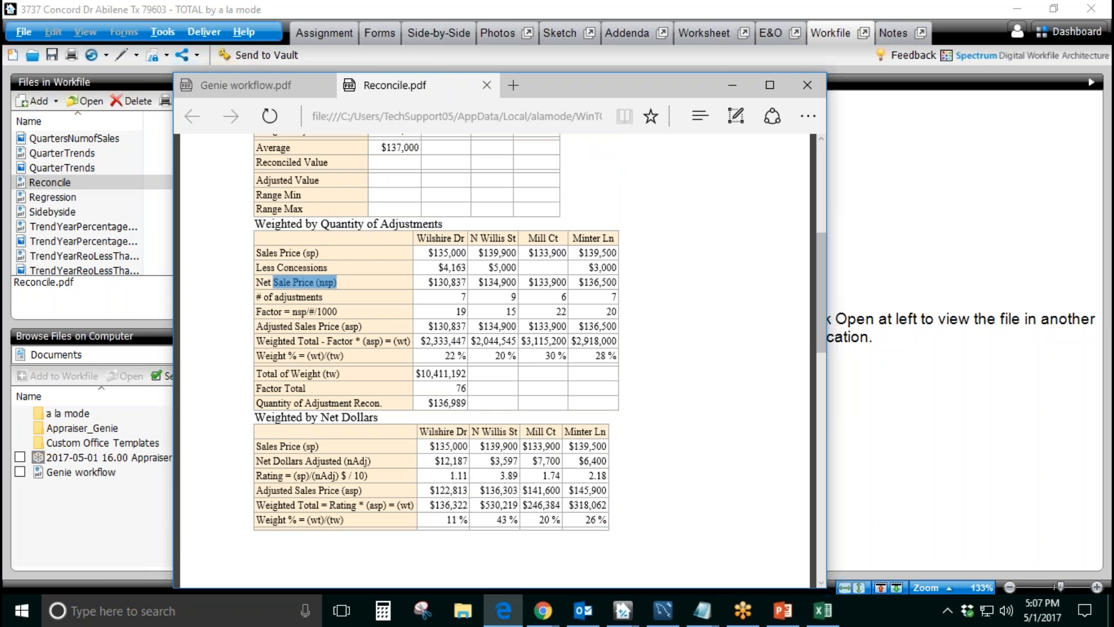
{"action": "left_click", "coordinate": [487, 85]}
{"action": "left_click", "coordinate": [733, 86]}
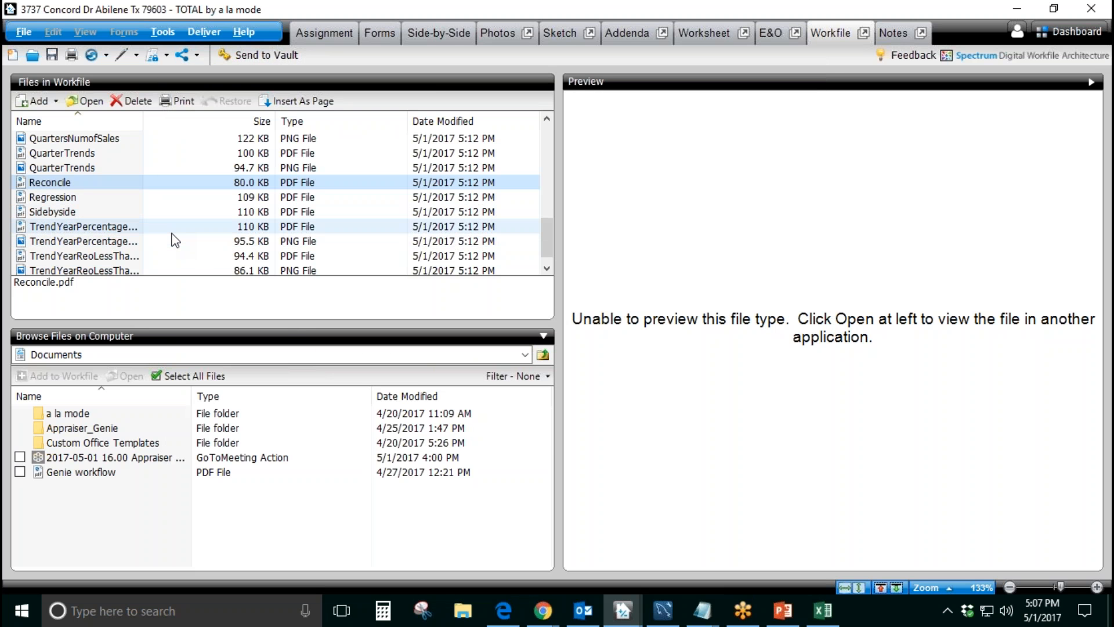
Step: Open TrendYearPercentageofConcContributionLTy.pdf from the workfile, view its quarterly concession contribution chart, and close it
{"action": "double_click", "coordinate": [174, 230]}
{"action": "scroll", "coordinate": [526, 383], "scroll_direction": "down", "scroll_amount": 2}
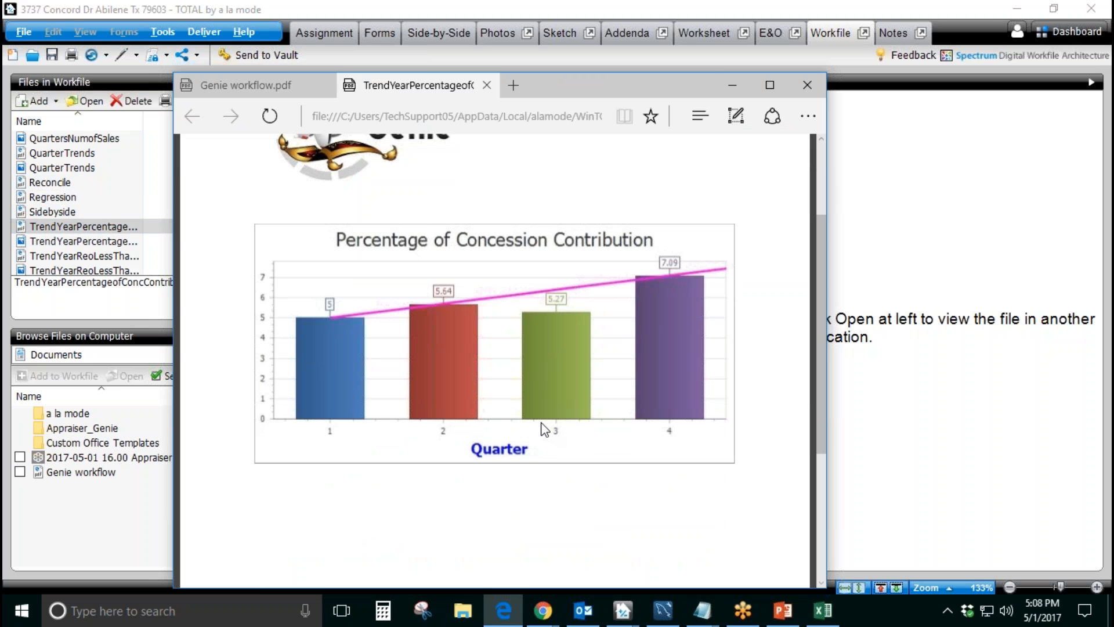
{"action": "left_click", "coordinate": [488, 86]}
{"action": "left_click", "coordinate": [733, 85]}
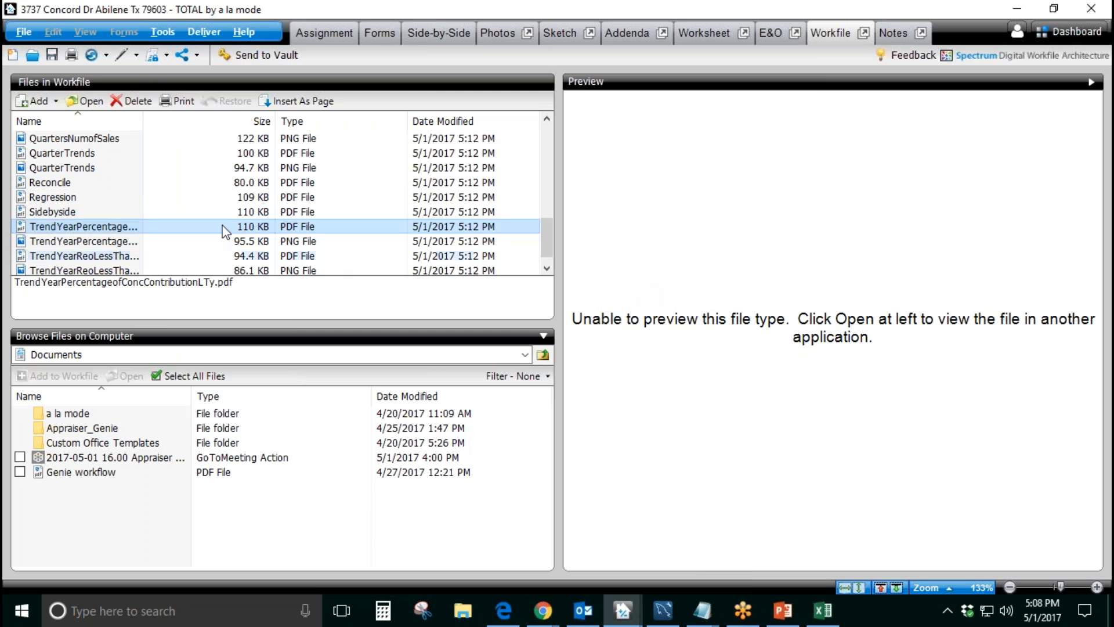
Step: Open Extraction.pdf from the workfile, review its GLA, replacement cost and depreciation calculations, and close it
{"action": "scroll", "coordinate": [225, 231], "scroll_direction": "up", "scroll_amount": 10}
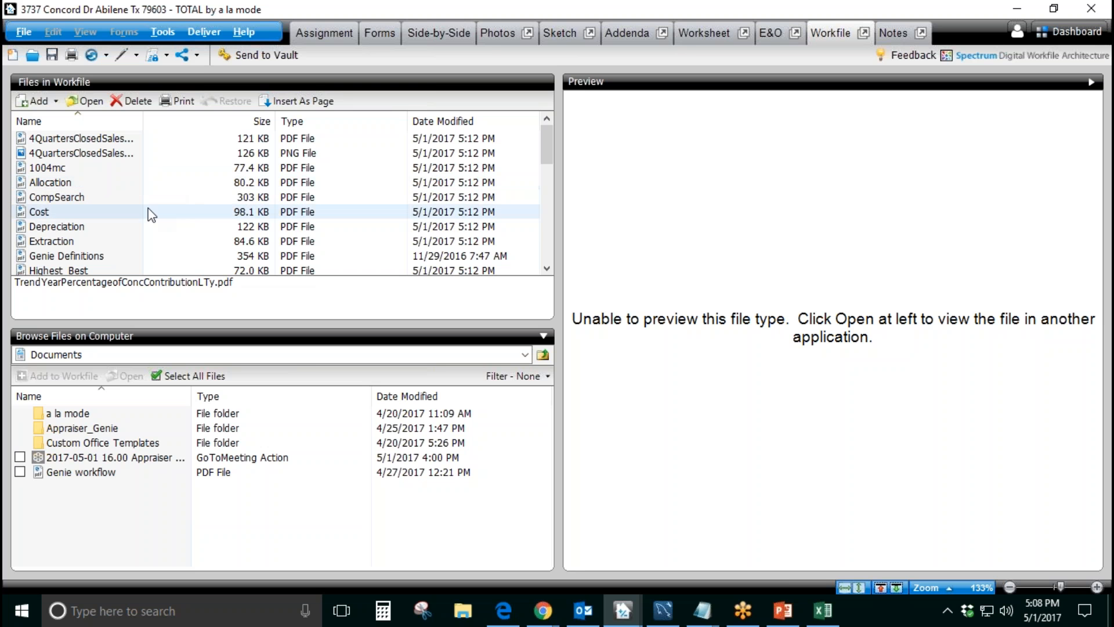
{"action": "double_click", "coordinate": [141, 253]}
{"action": "scroll", "coordinate": [610, 302], "scroll_direction": "down", "scroll_amount": 4}
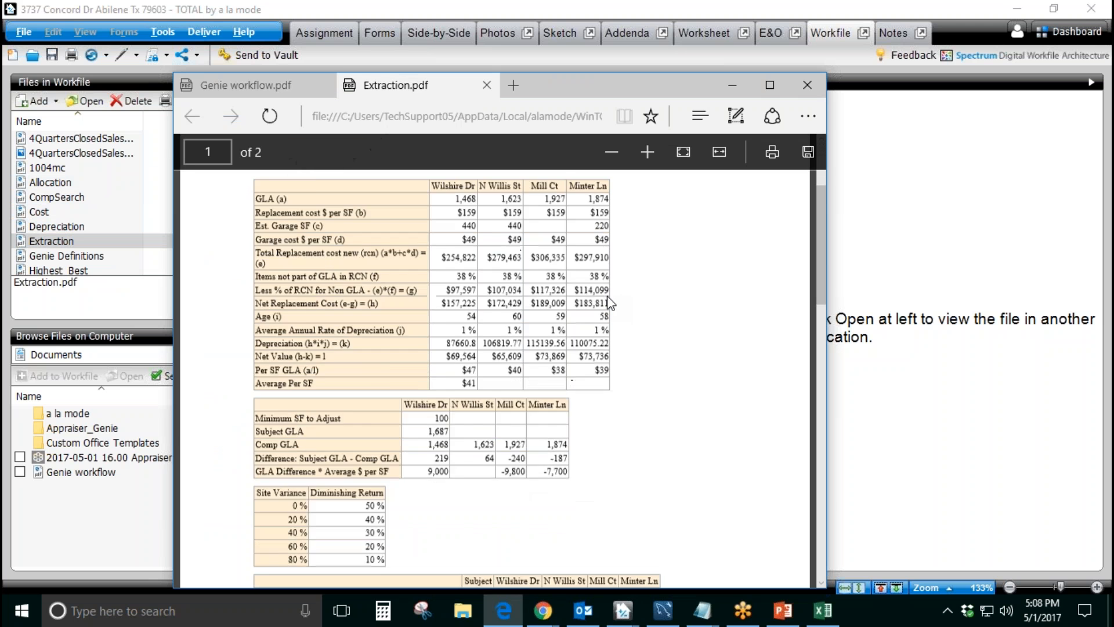
{"action": "scroll", "coordinate": [522, 325], "scroll_direction": "up", "scroll_amount": 5}
{"action": "left_click_drag", "start_coordinate": [303, 306], "coordinate": [256, 305]}
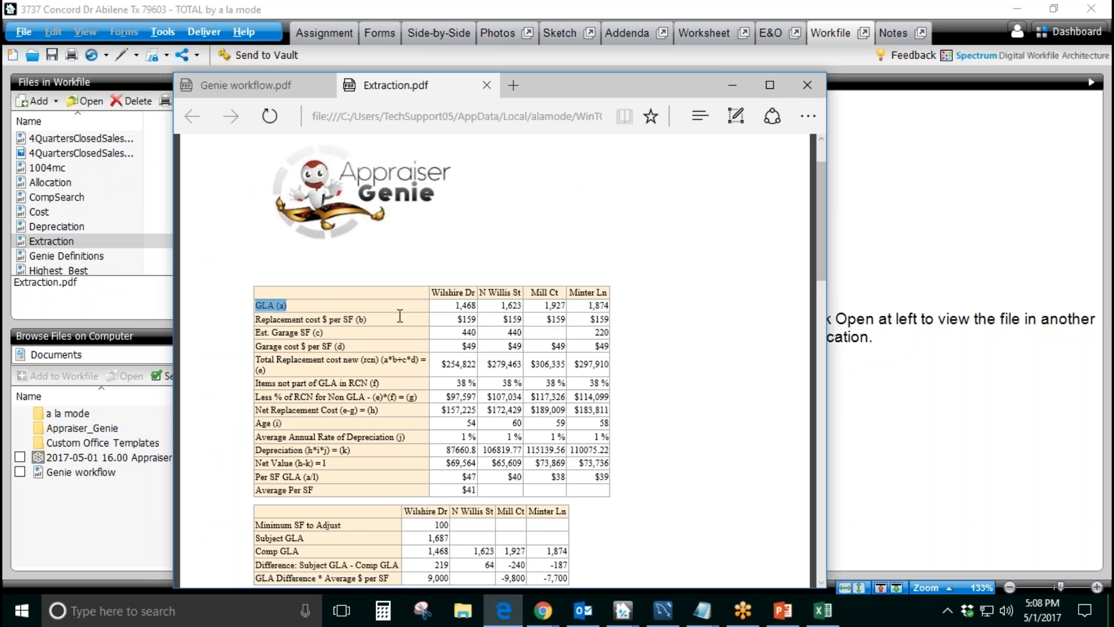
{"action": "scroll", "coordinate": [400, 316], "scroll_direction": "down", "scroll_amount": 1}
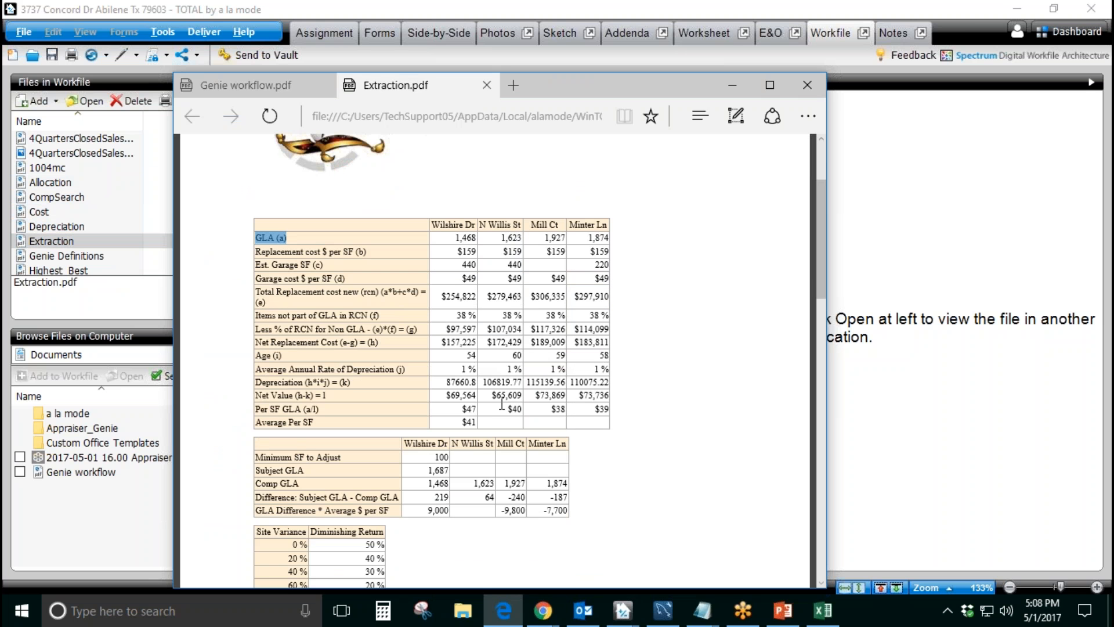
{"action": "left_click", "coordinate": [486, 86]}
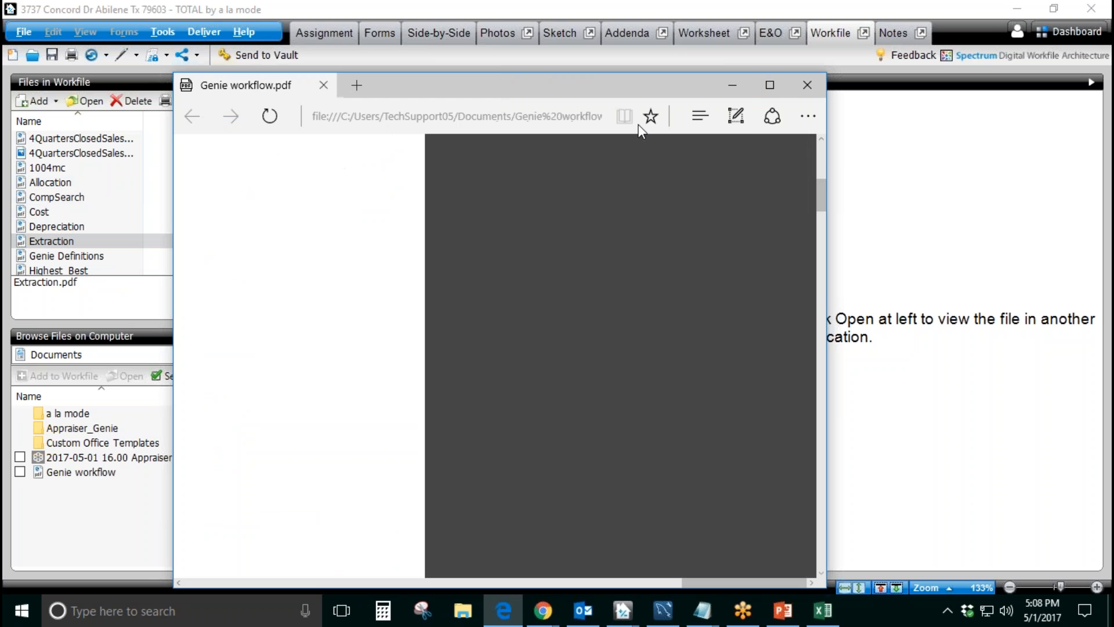
{"action": "left_click", "coordinate": [732, 87]}
Step: Return to the report's forms and start inserting a page from a PDF, opening the file browser for its path
{"action": "left_click", "coordinate": [390, 35]}
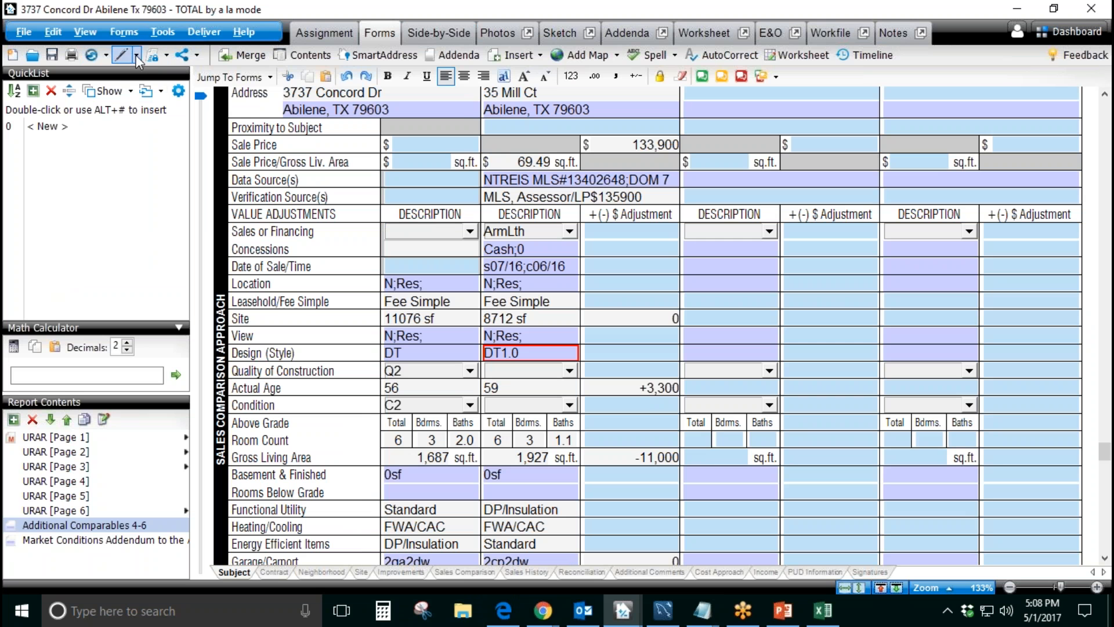
{"action": "left_click", "coordinate": [201, 51]}
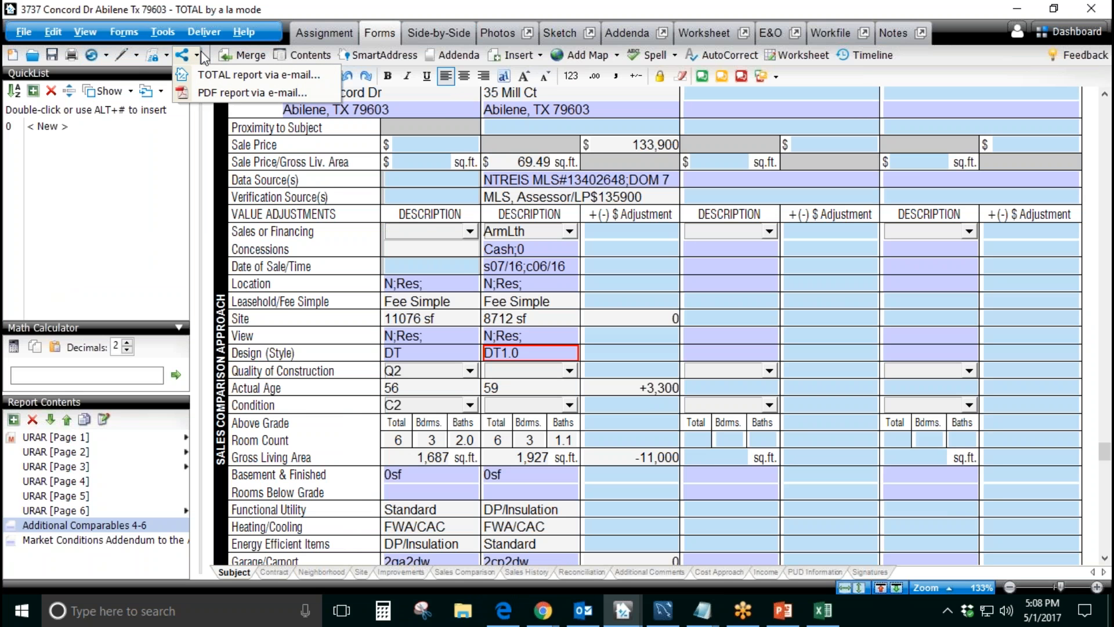
{"action": "left_click", "coordinate": [609, 3]}
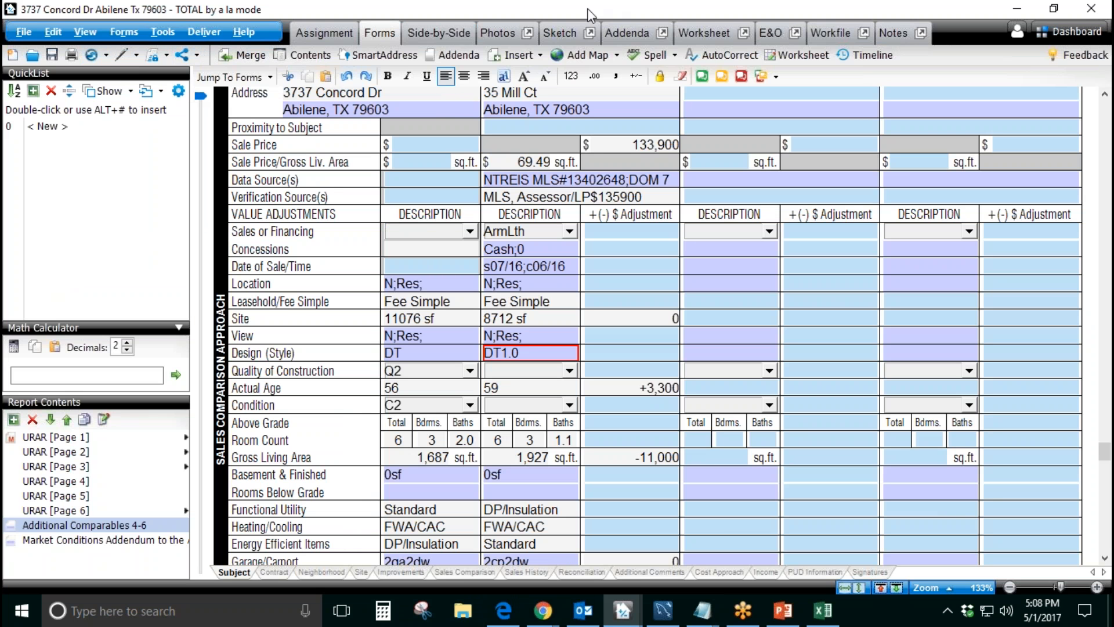
{"action": "left_click", "coordinate": [542, 56]}
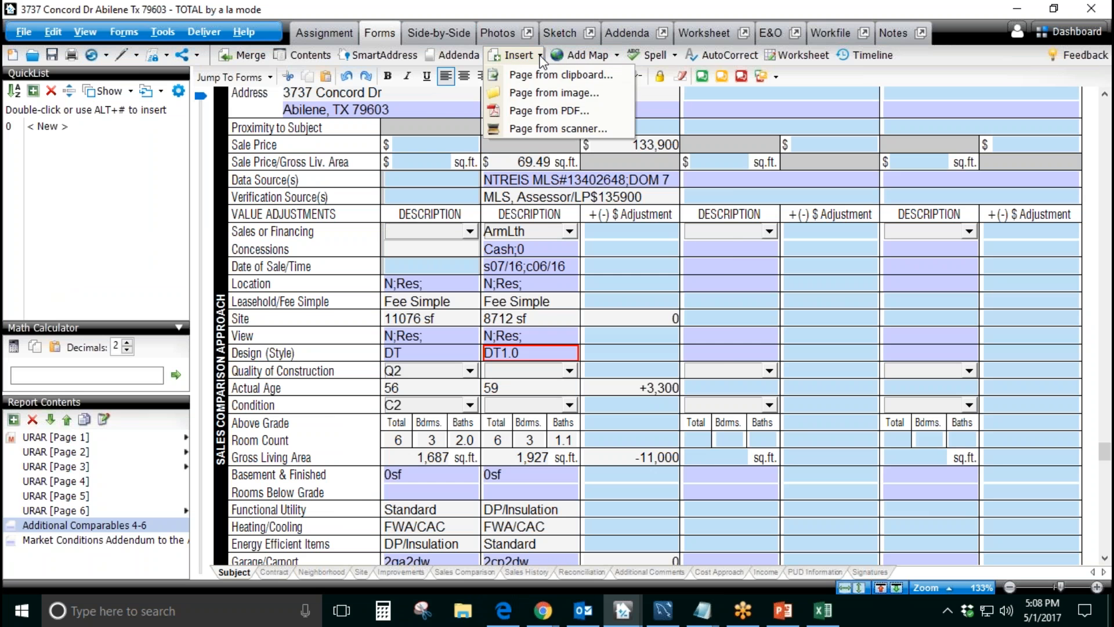
{"action": "left_click", "coordinate": [542, 110]}
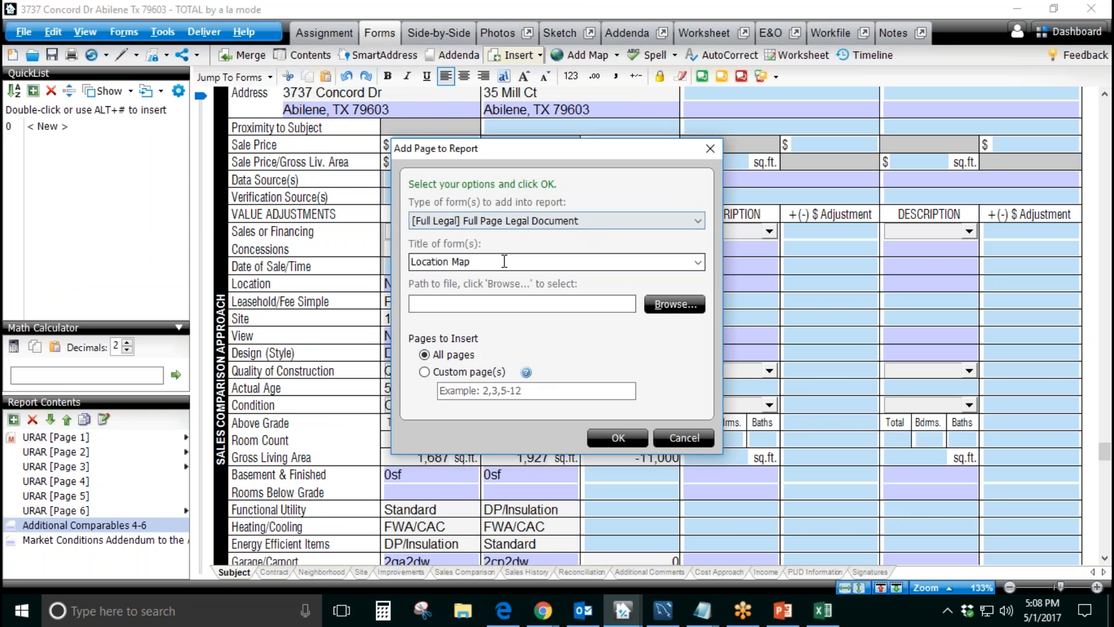
{"action": "left_click", "coordinate": [502, 262]}
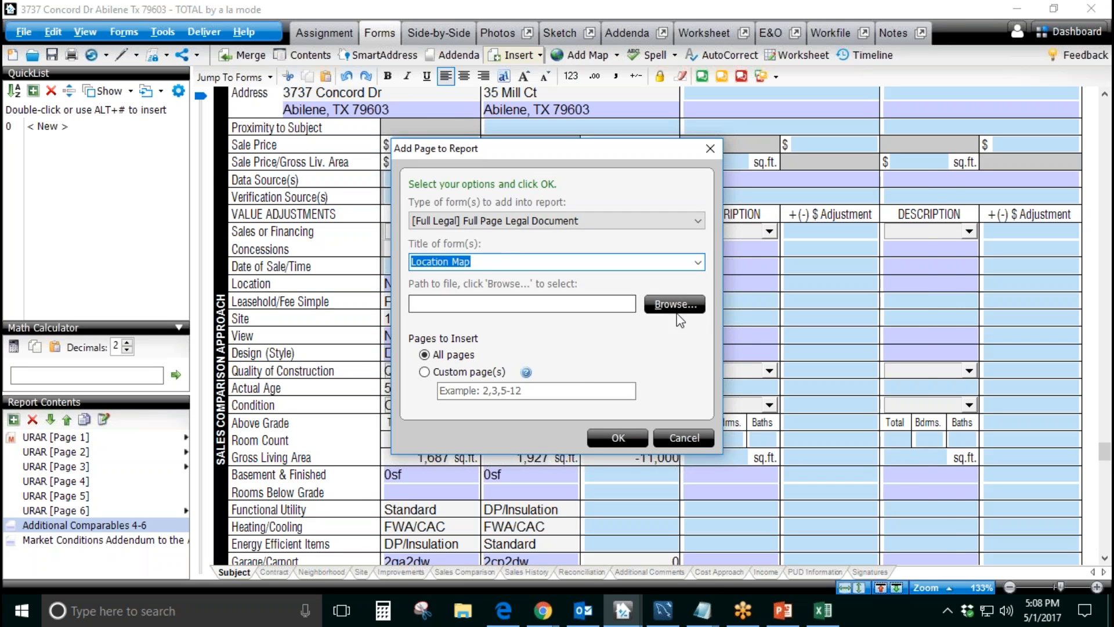
{"action": "left_click", "coordinate": [679, 306]}
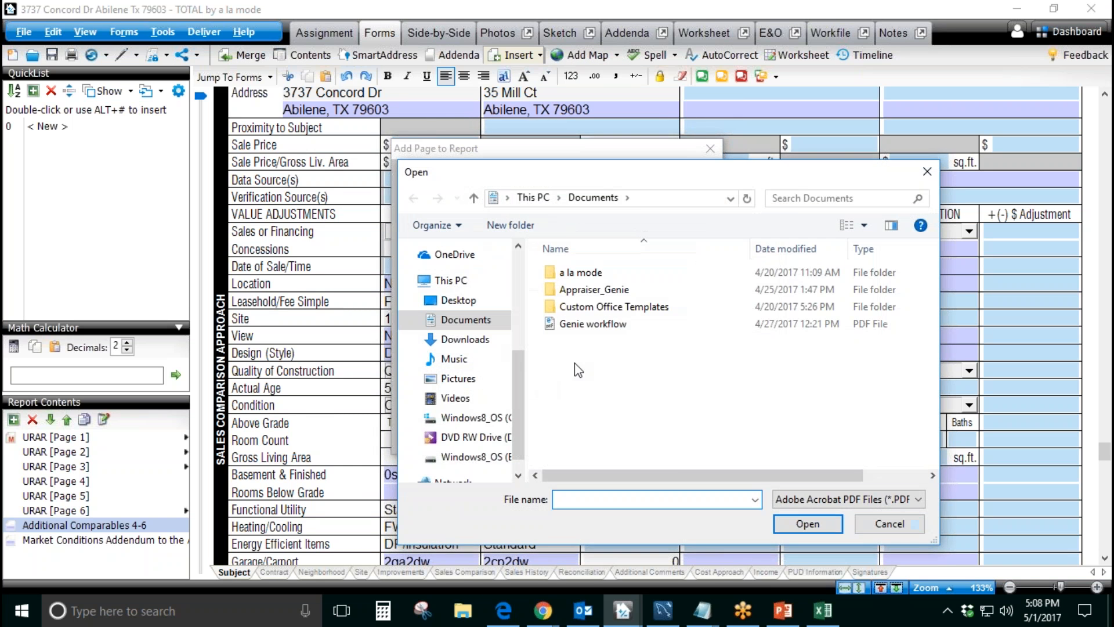
Step: Search the Appraiser_Genie 2017 folder and the Desktop for a PDF to insert, and close the file browser
{"action": "left_click_drag", "start_coordinate": [506, 172], "coordinate": [399, 157]}
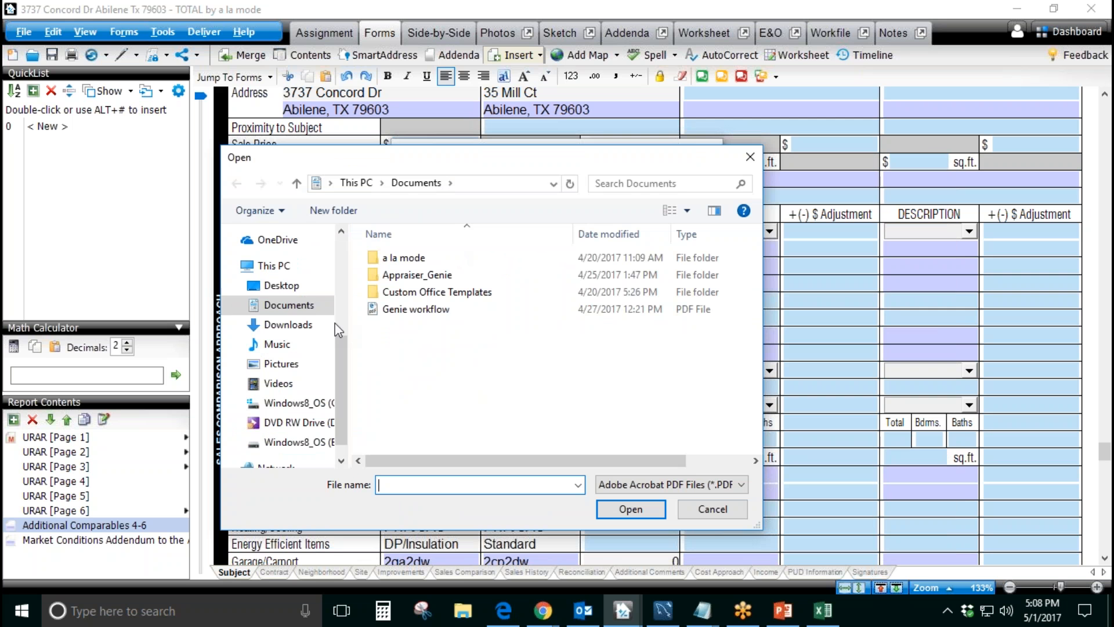
{"action": "left_click", "coordinate": [312, 309]}
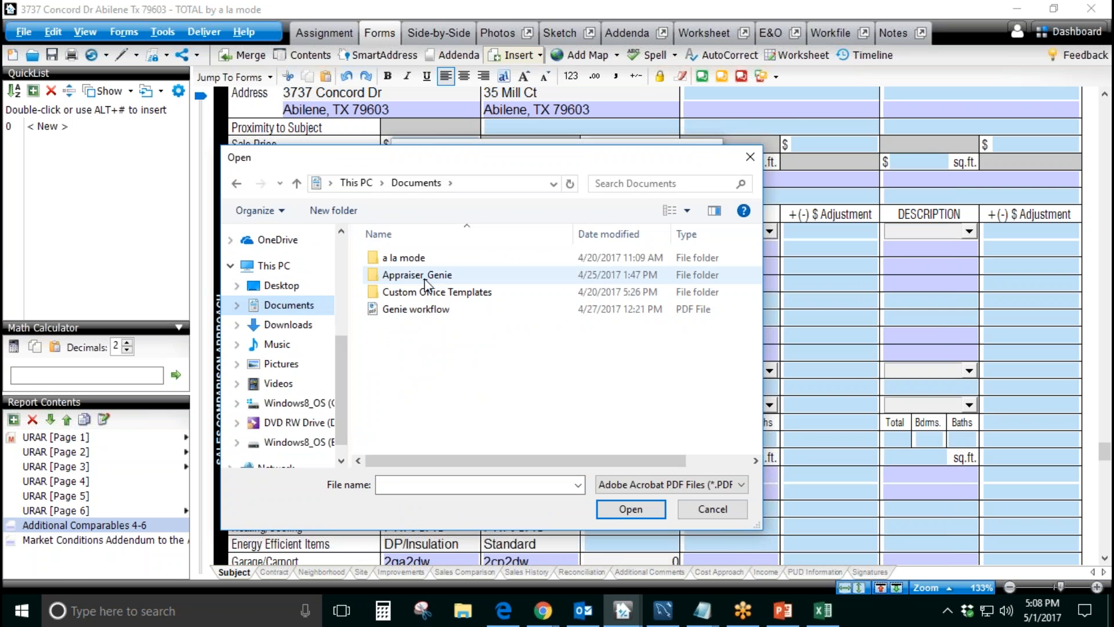
{"action": "double_click", "coordinate": [425, 279]}
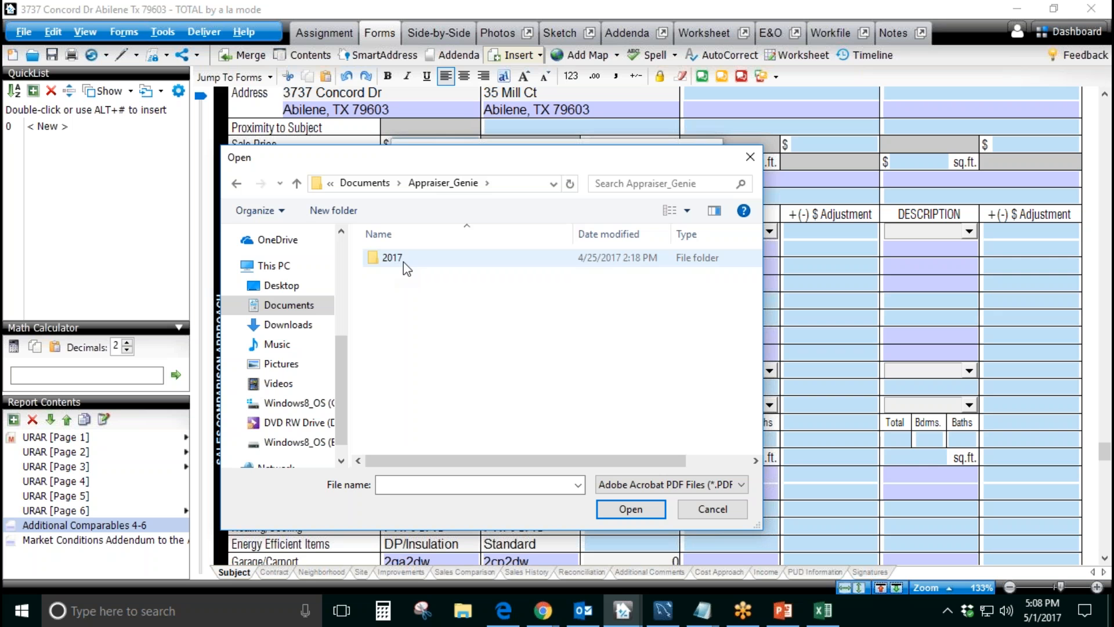
{"action": "double_click", "coordinate": [403, 263]}
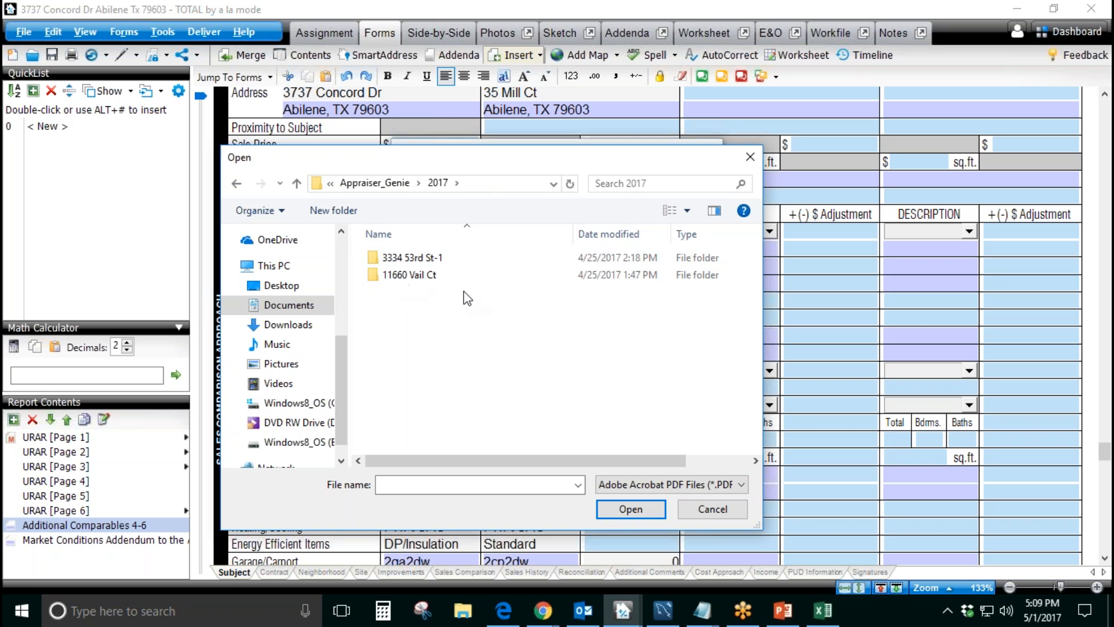
{"action": "left_click_drag", "start_coordinate": [342, 373], "coordinate": [333, 284]}
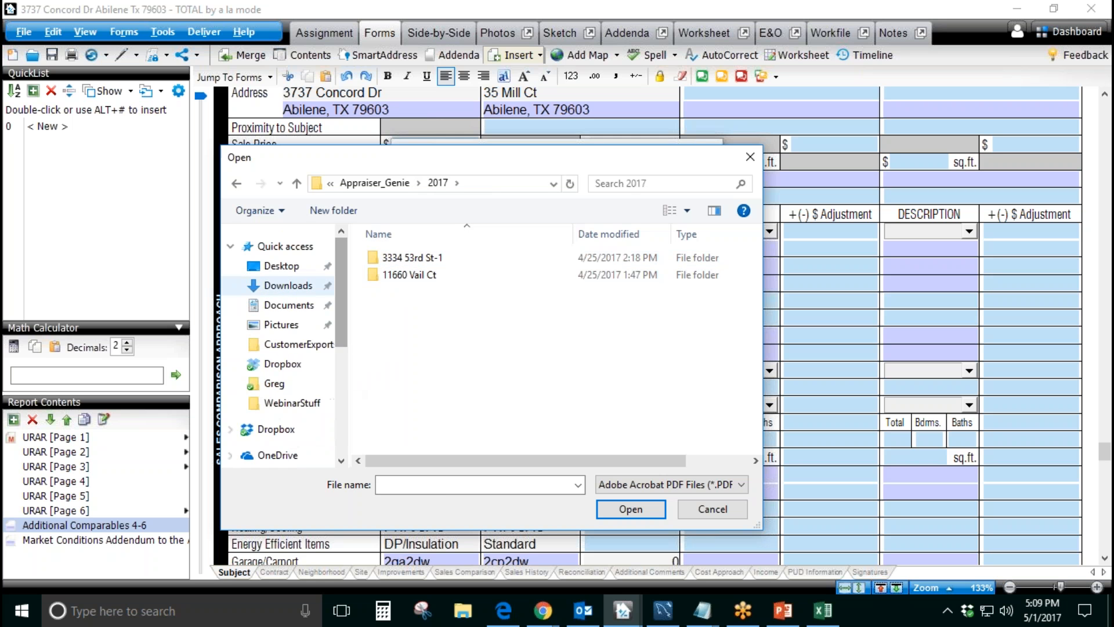
{"action": "left_click", "coordinate": [293, 268]}
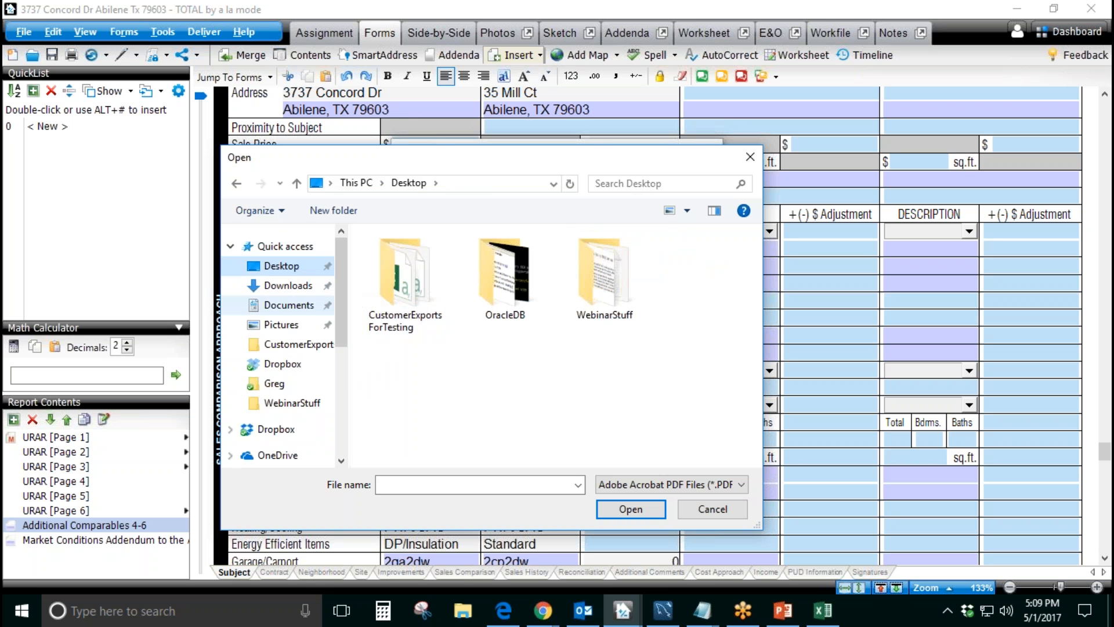
{"action": "left_click", "coordinate": [301, 307]}
{"action": "double_click", "coordinate": [450, 277]}
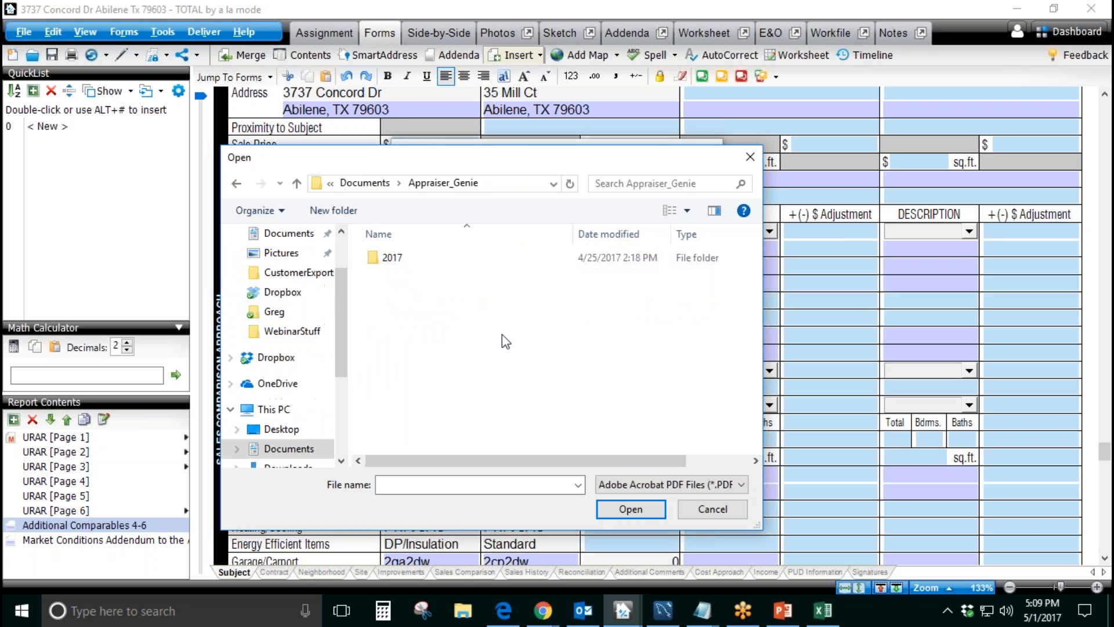
{"action": "double_click", "coordinate": [423, 262]}
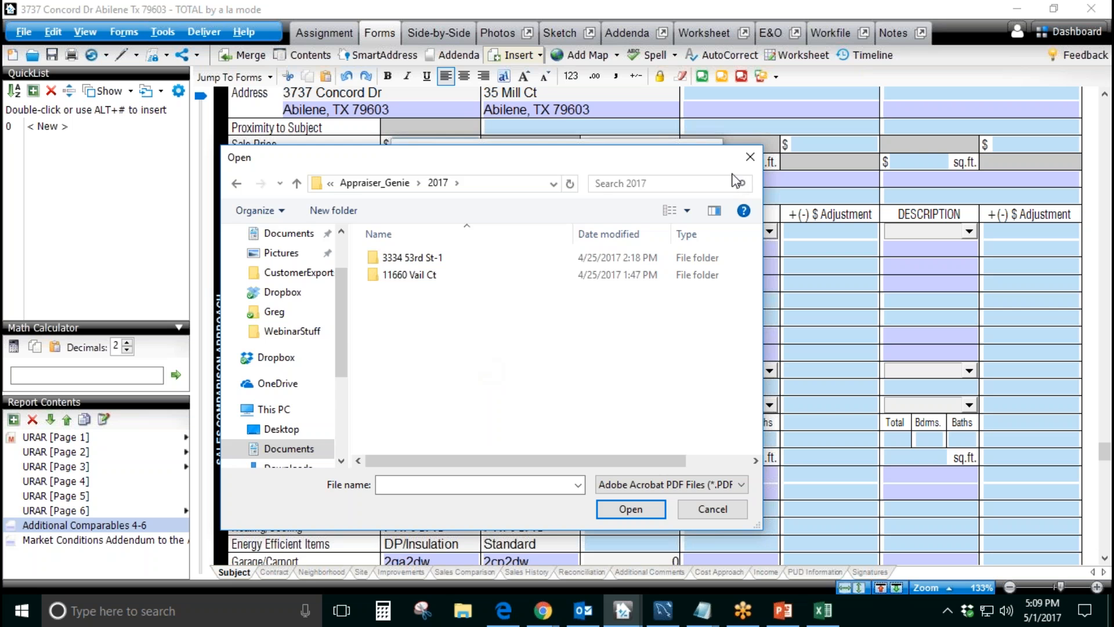
{"action": "left_click", "coordinate": [746, 161]}
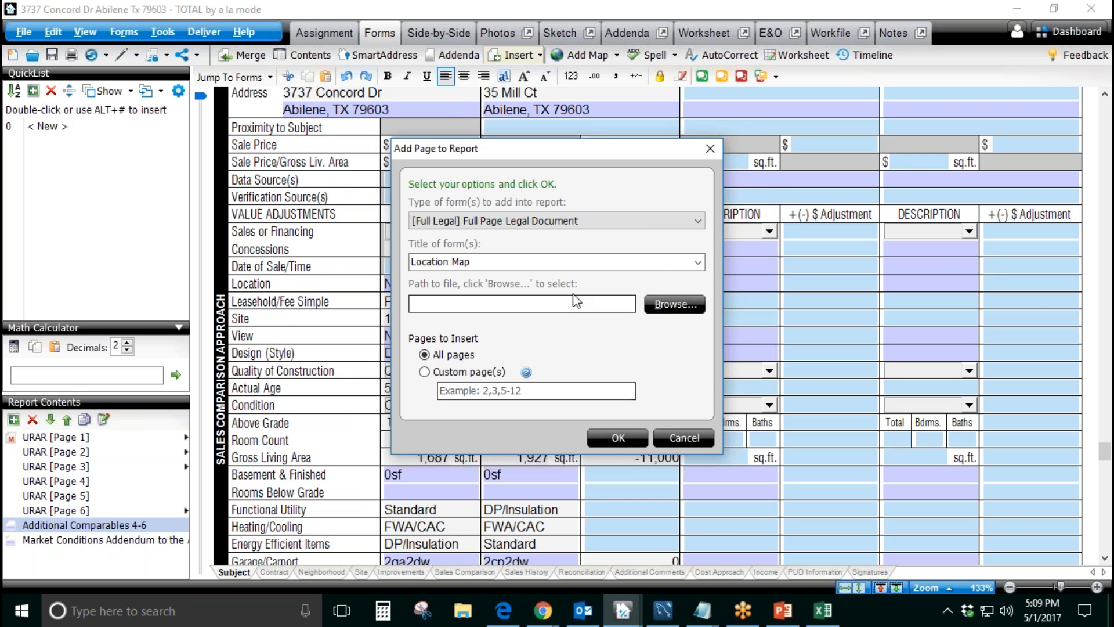
Step: Choose the Genie workflow PDF in Documents as the page to add to the report, and cancel the insertion
{"action": "left_click", "coordinate": [670, 303]}
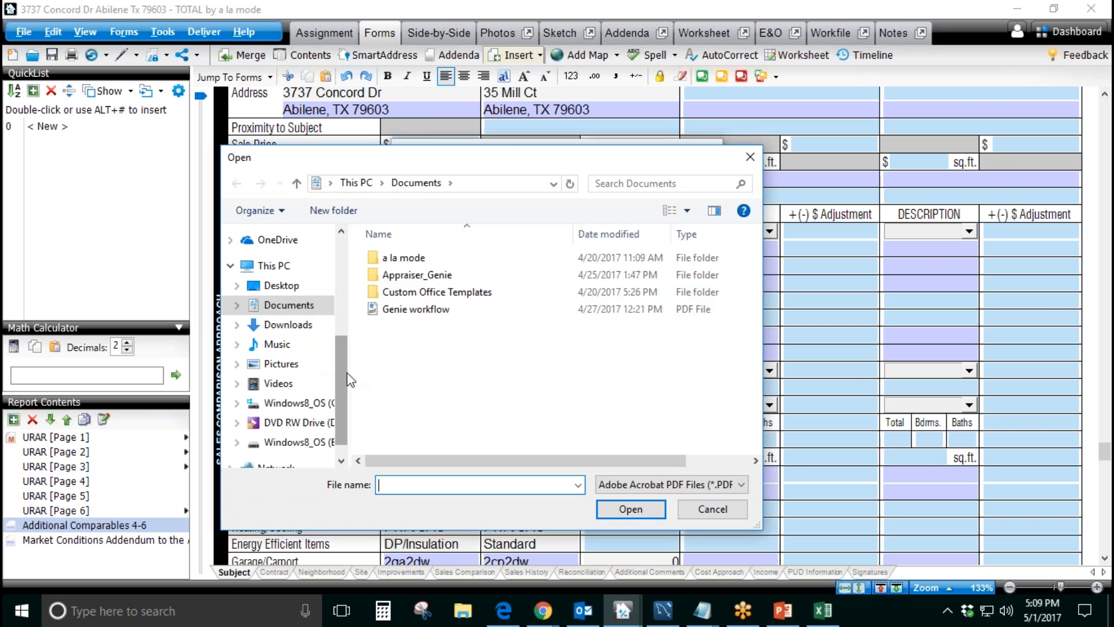
{"action": "left_click_drag", "start_coordinate": [343, 380], "coordinate": [350, 448]}
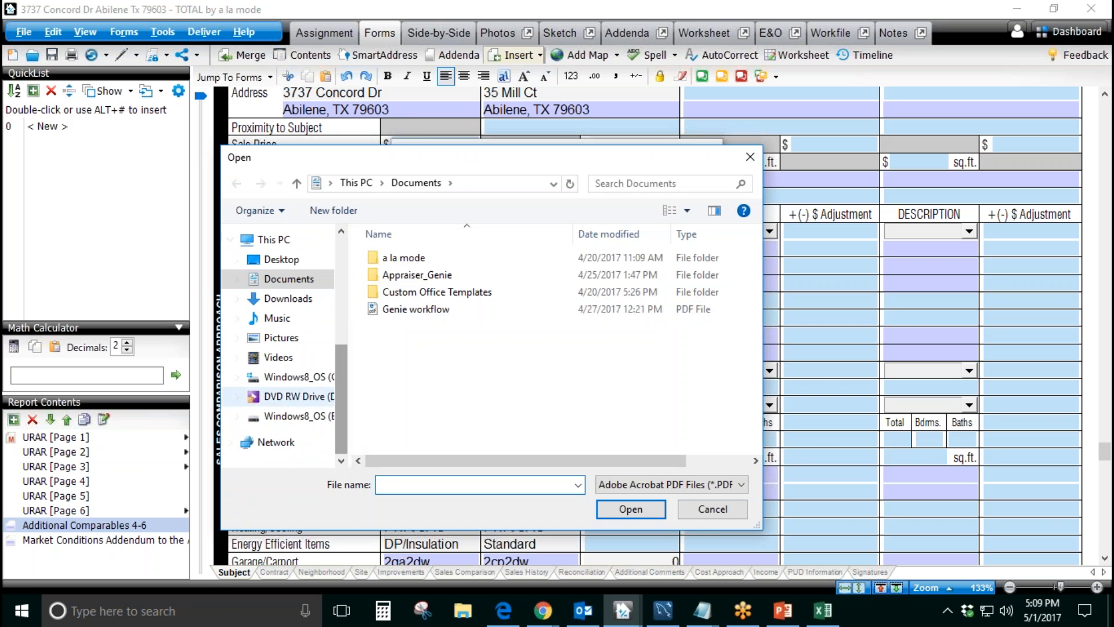
{"action": "left_click", "coordinate": [320, 383]}
{"action": "scroll", "coordinate": [493, 386], "scroll_direction": "down", "scroll_amount": 4}
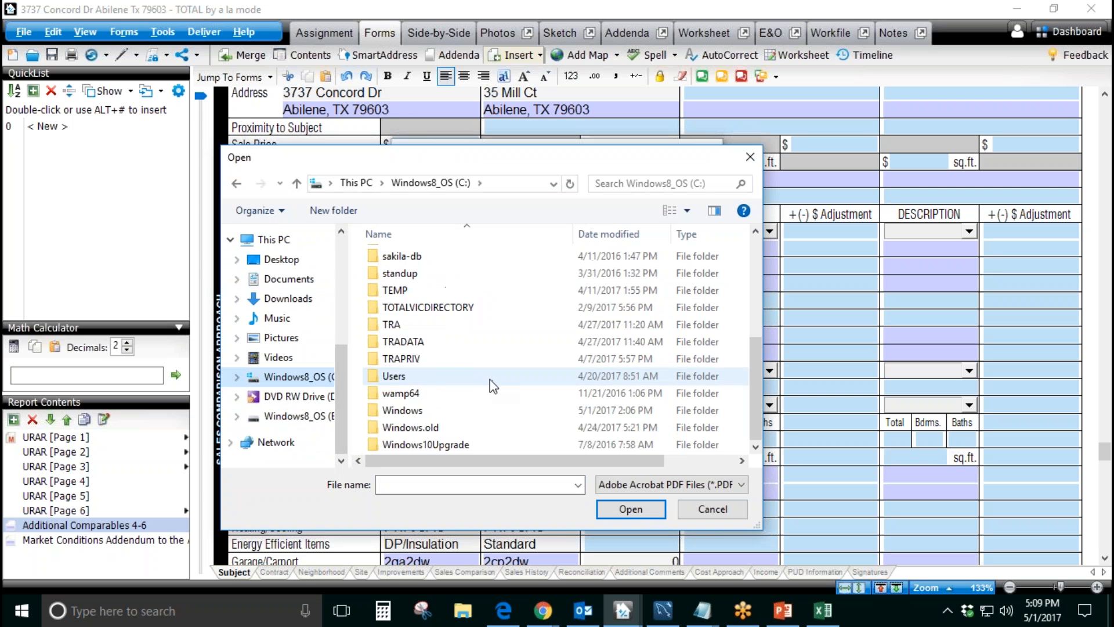
{"action": "scroll", "coordinate": [487, 380], "scroll_direction": "up", "scroll_amount": 4}
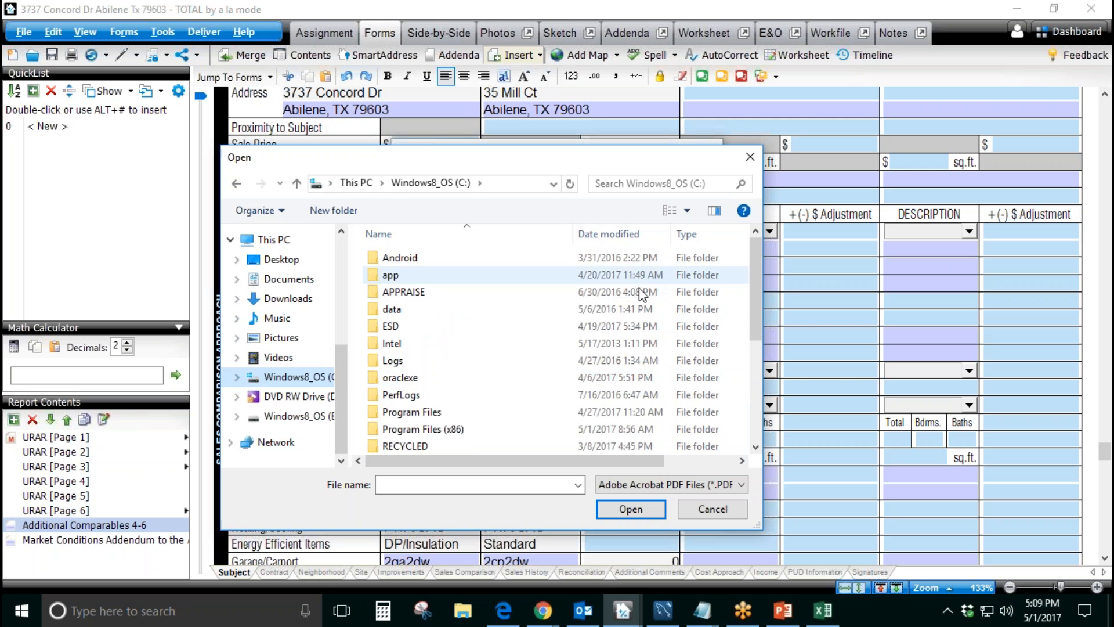
{"action": "left_click_drag", "start_coordinate": [344, 386], "coordinate": [349, 286]}
{"action": "left_click", "coordinate": [289, 273]}
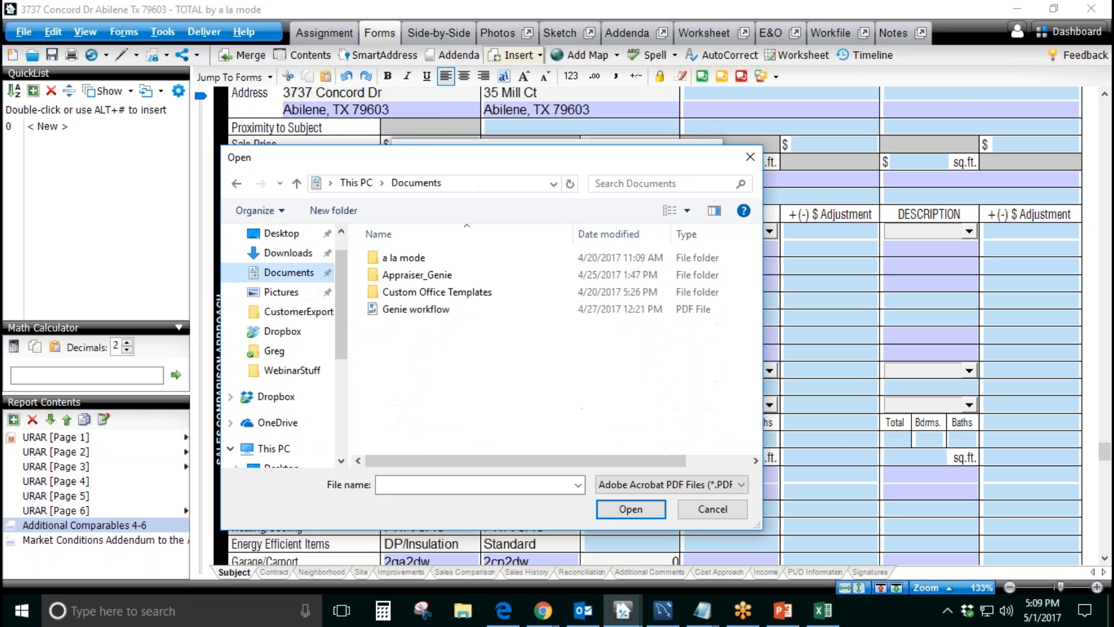
{"action": "left_click", "coordinate": [448, 311]}
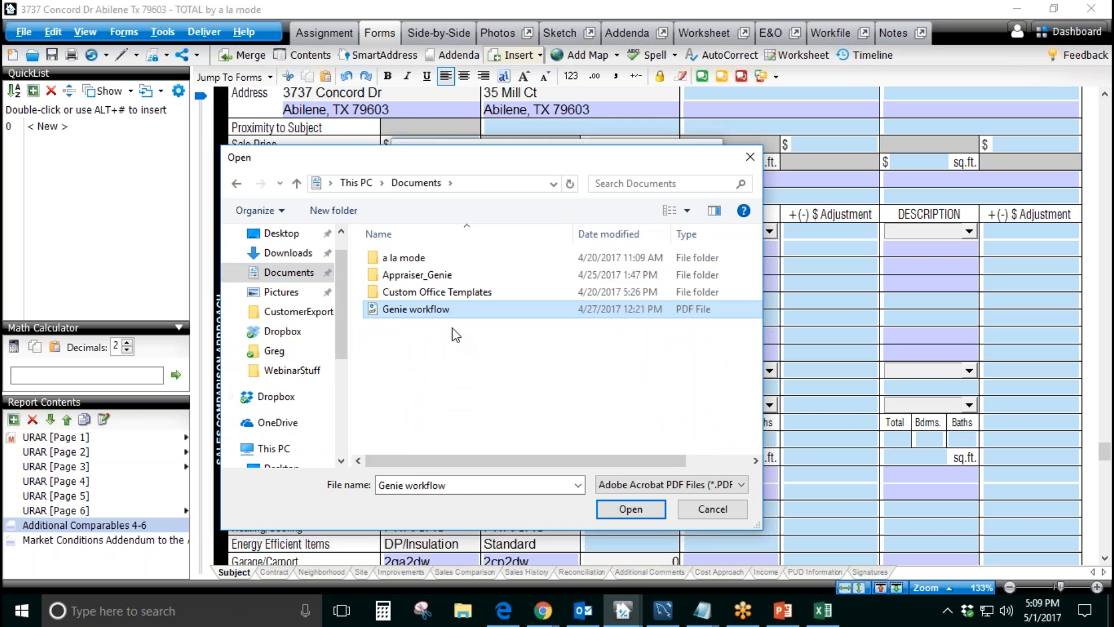
{"action": "left_click", "coordinate": [620, 516]}
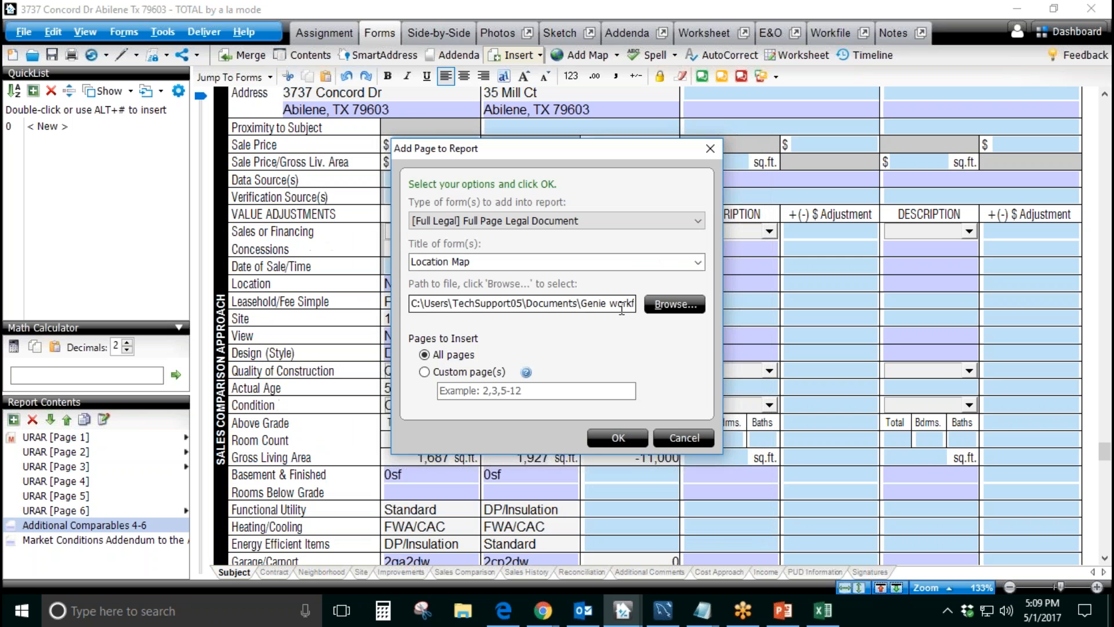
{"action": "left_click", "coordinate": [667, 437]}
{"action": "left_click", "coordinate": [648, 355]}
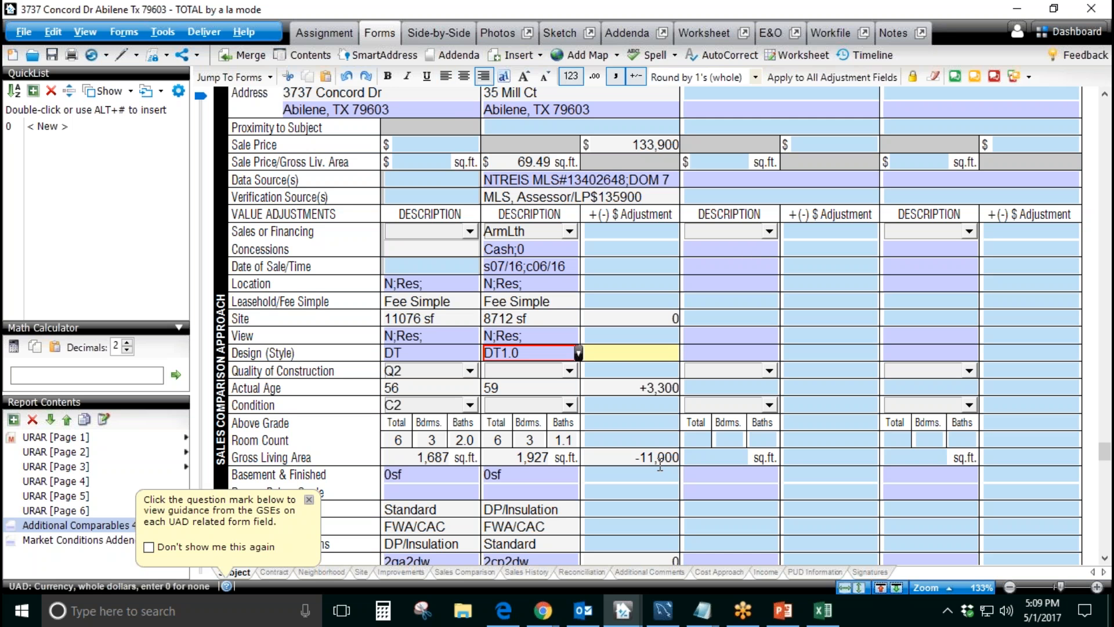
Step: Look over the workfile's documents, return to the forms and review Comparable Sale 4's adjustments down to the net and gross totals
{"action": "left_click", "coordinate": [847, 32]}
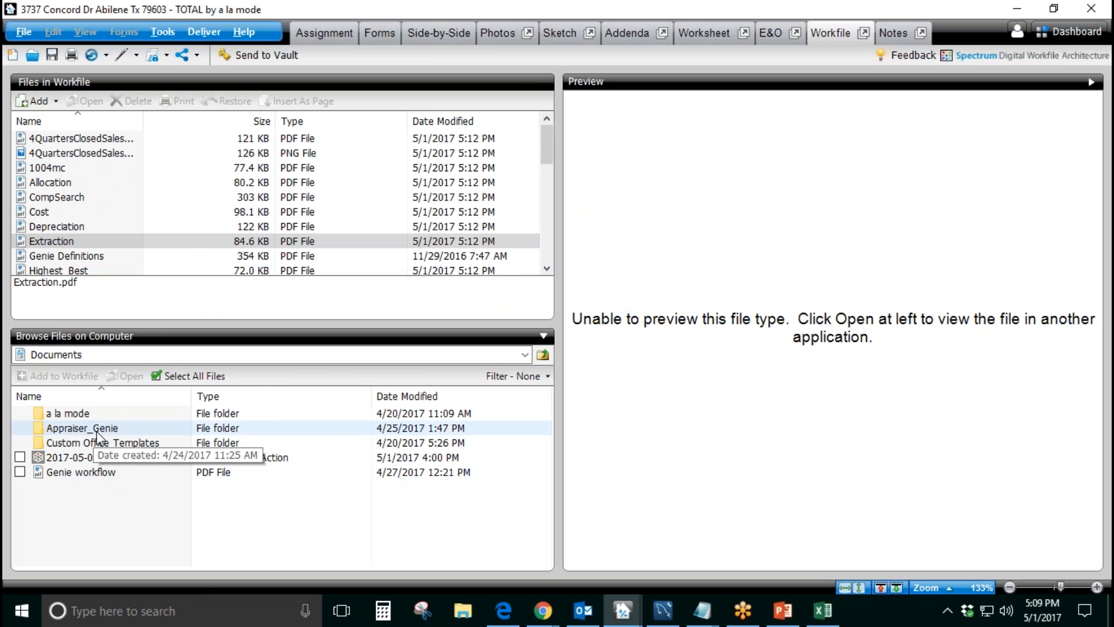
{"action": "left_click", "coordinate": [388, 33]}
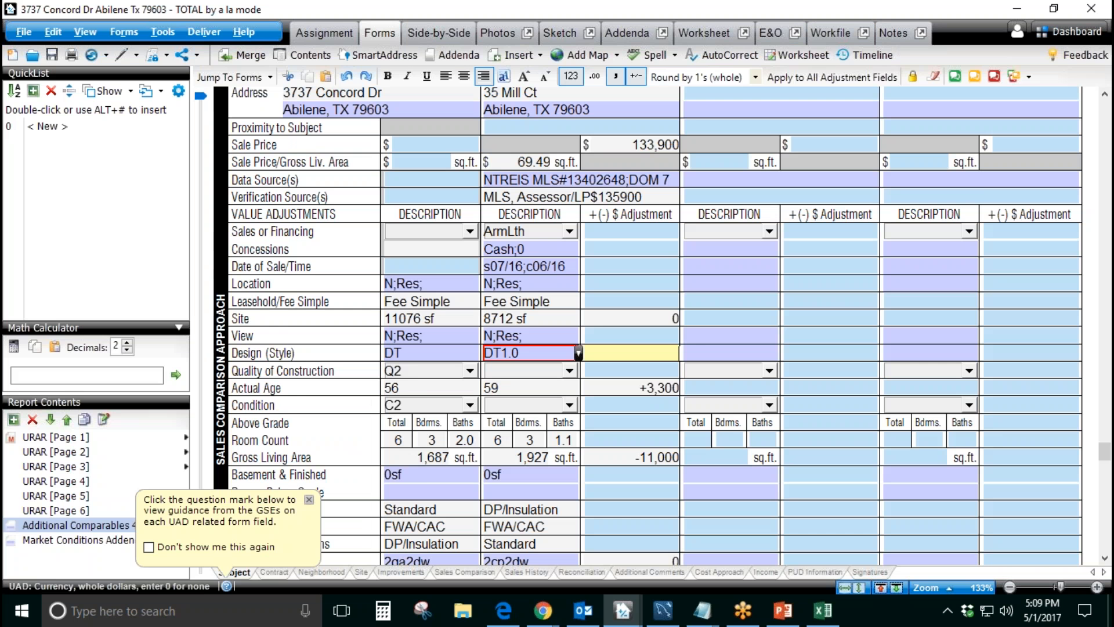
{"action": "scroll", "coordinate": [608, 367], "scroll_direction": "down", "scroll_amount": 3}
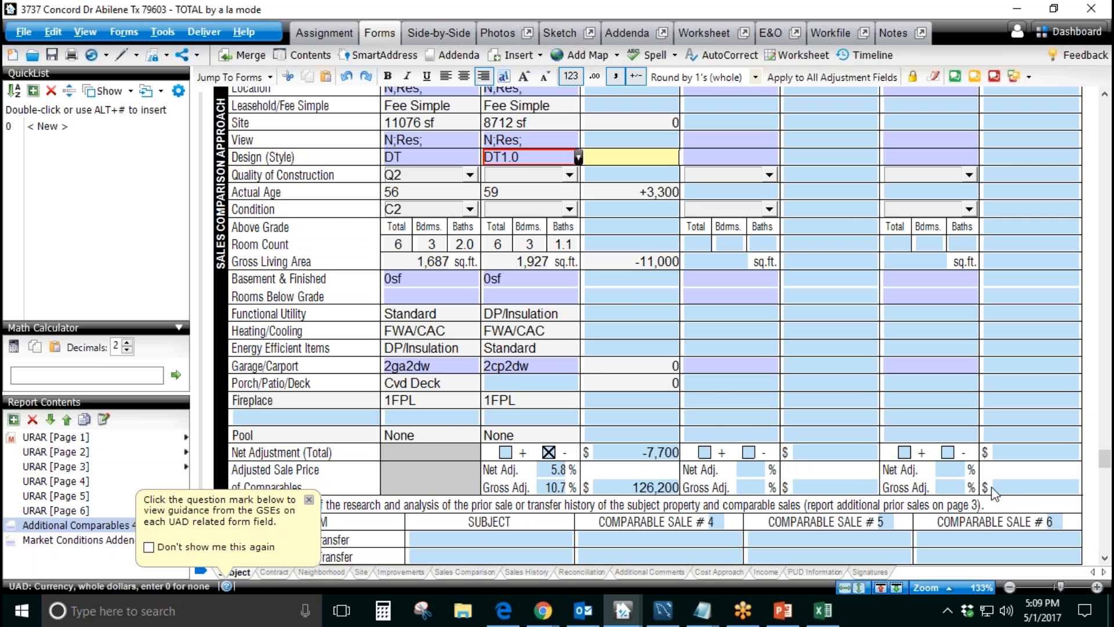
{"action": "scroll", "coordinate": [609, 437], "scroll_direction": "up", "scroll_amount": 8}
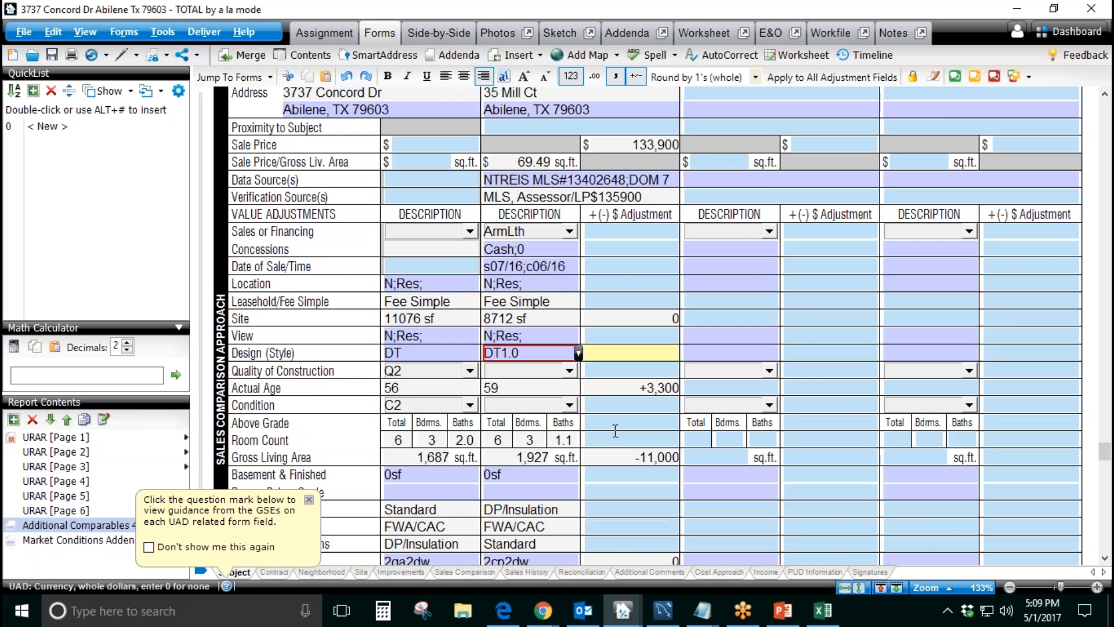
{"action": "scroll", "coordinate": [641, 431], "scroll_direction": "down", "scroll_amount": 8}
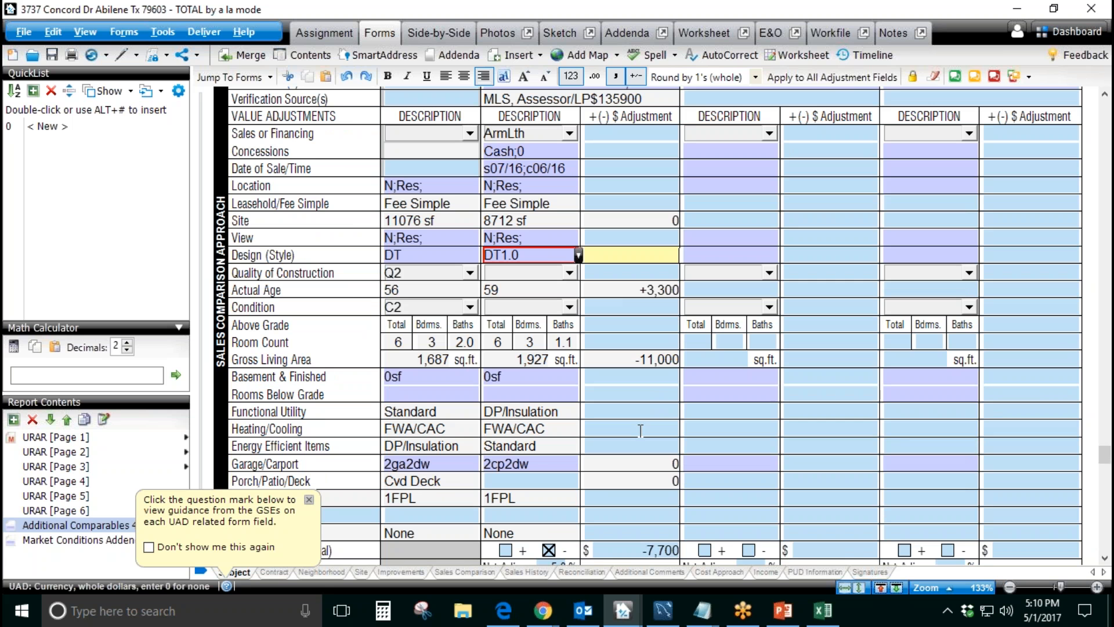
{"action": "left_click", "coordinate": [652, 355]}
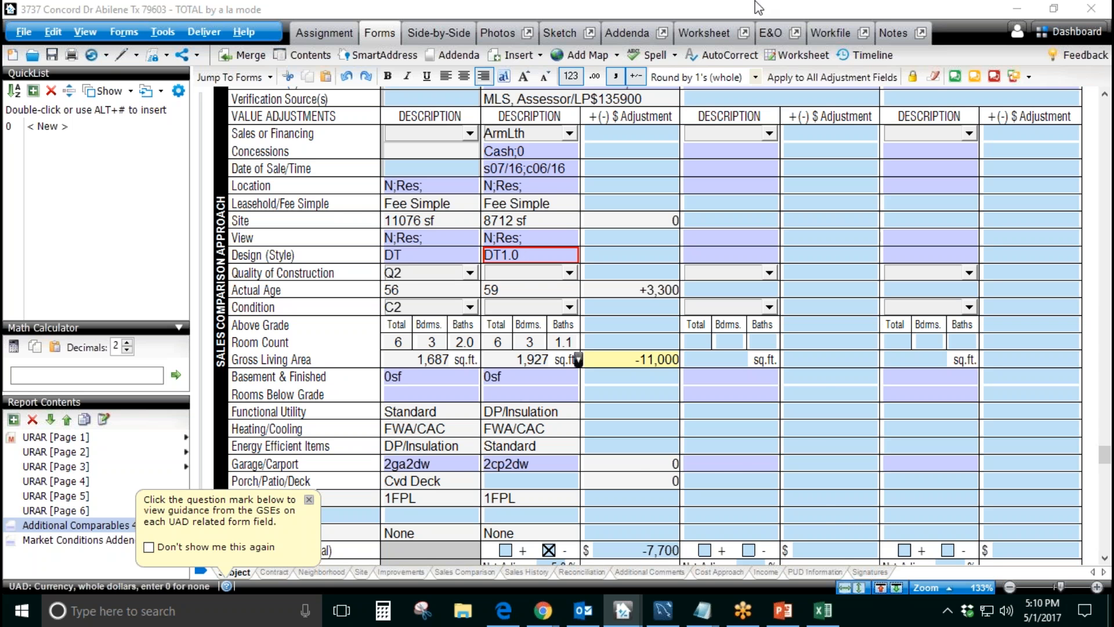
Step: Switch to Appraiser Genie, answer Yes that the report exported correctly, close the browser and return to TOTAL
{"action": "left_click", "coordinate": [1017, 9]}
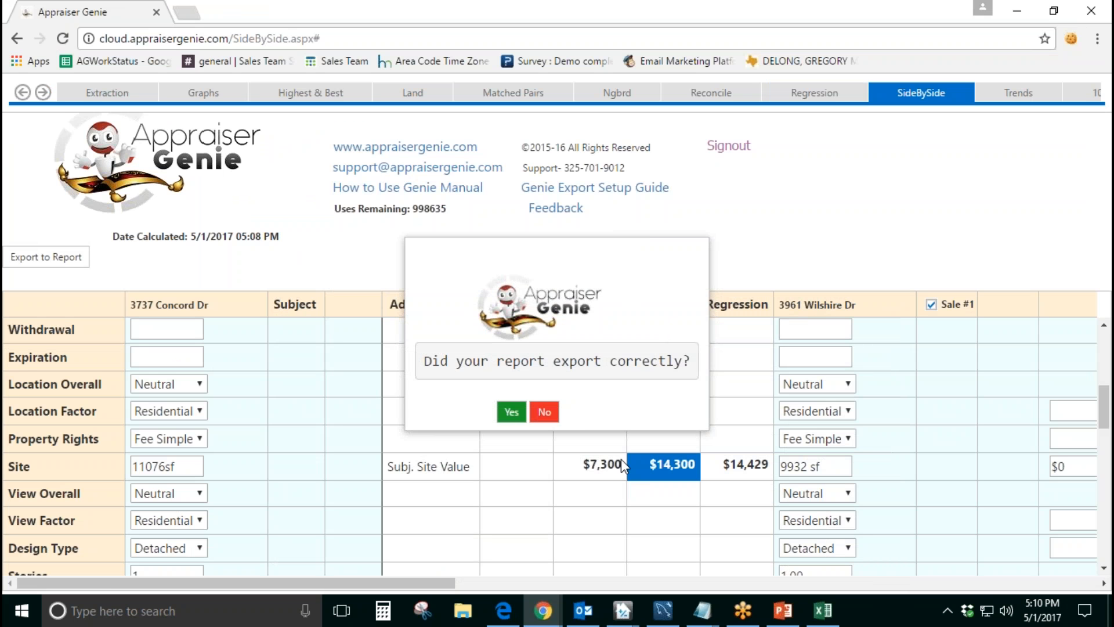
{"action": "left_click", "coordinate": [510, 414]}
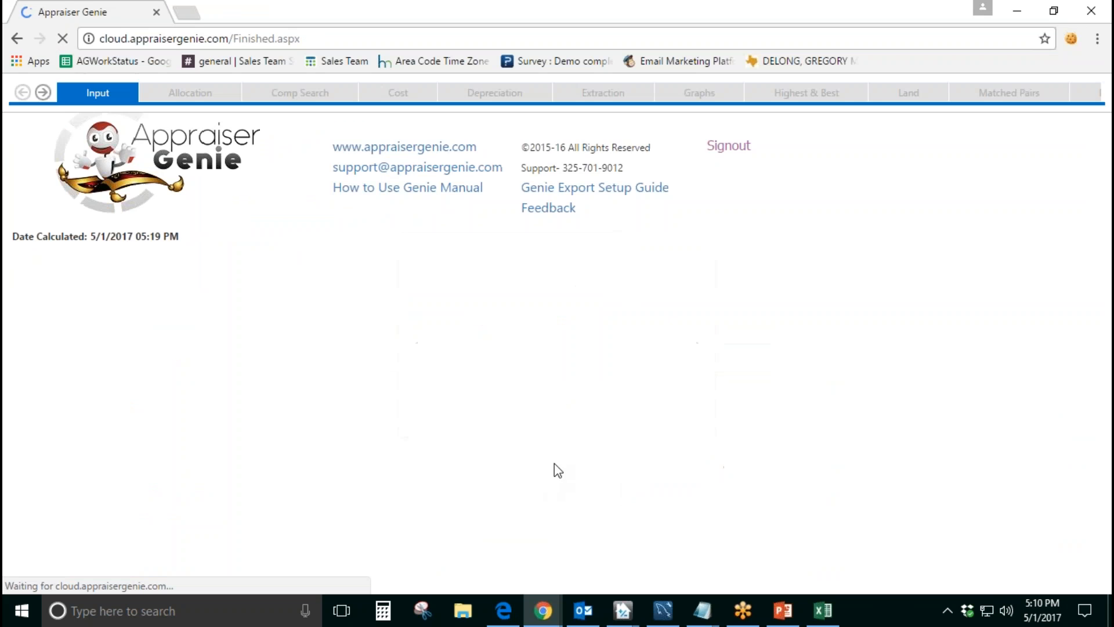
{"action": "left_click", "coordinate": [1091, 10]}
{"action": "left_click_drag", "start_coordinate": [748, 53], "coordinate": [672, 52]}
{"action": "left_click", "coordinate": [790, 51]}
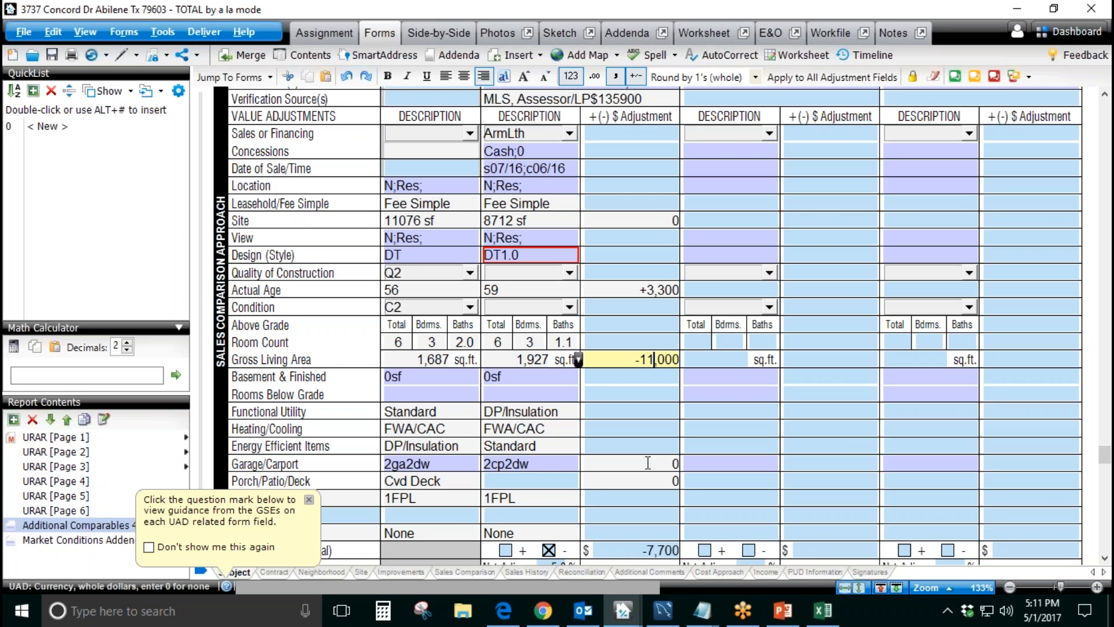
{"action": "left_click", "coordinate": [663, 430]}
{"action": "left_click", "coordinate": [677, 395]}
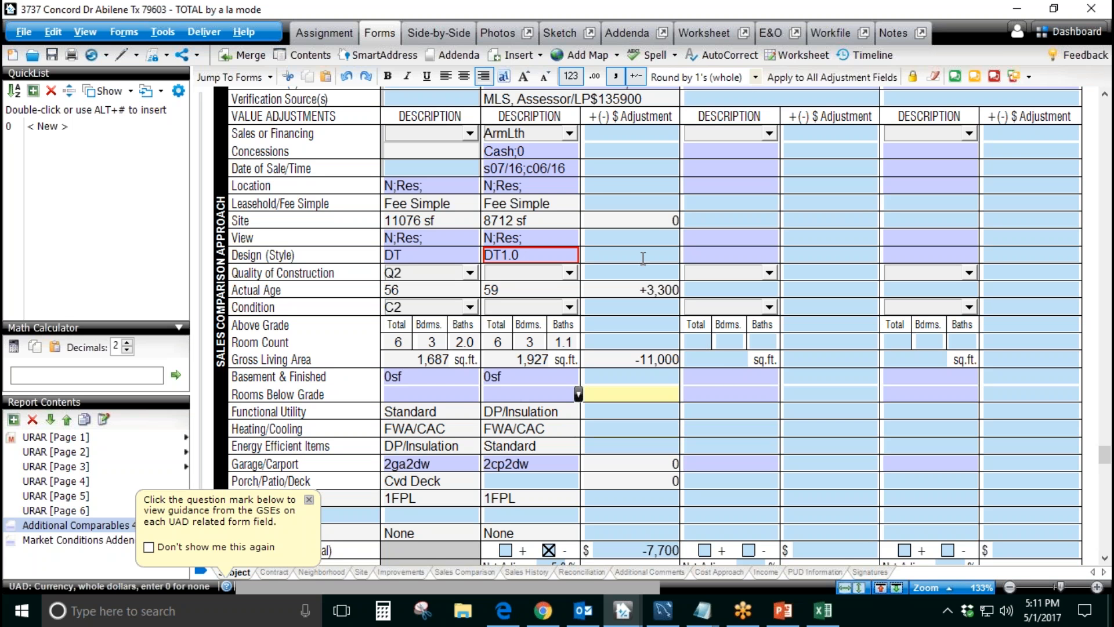
{"action": "left_click", "coordinate": [641, 255]}
{"action": "left_click", "coordinate": [639, 196]}
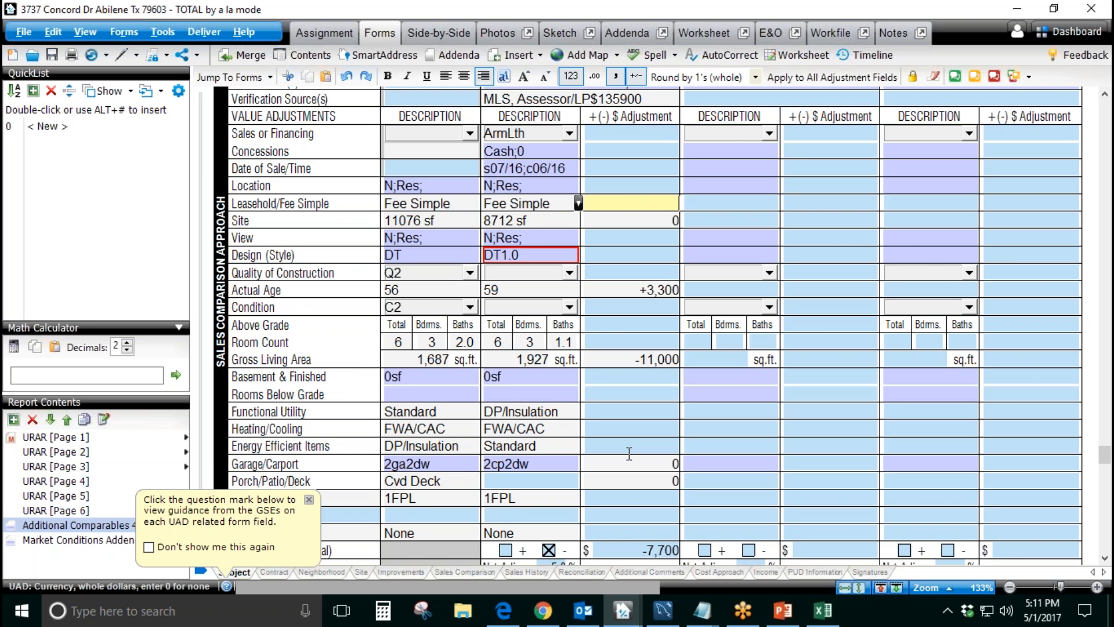
Step: View URAR page 1, then return to the beginning of the Additional Comparables 4-6 form
{"action": "left_click", "coordinate": [77, 437]}
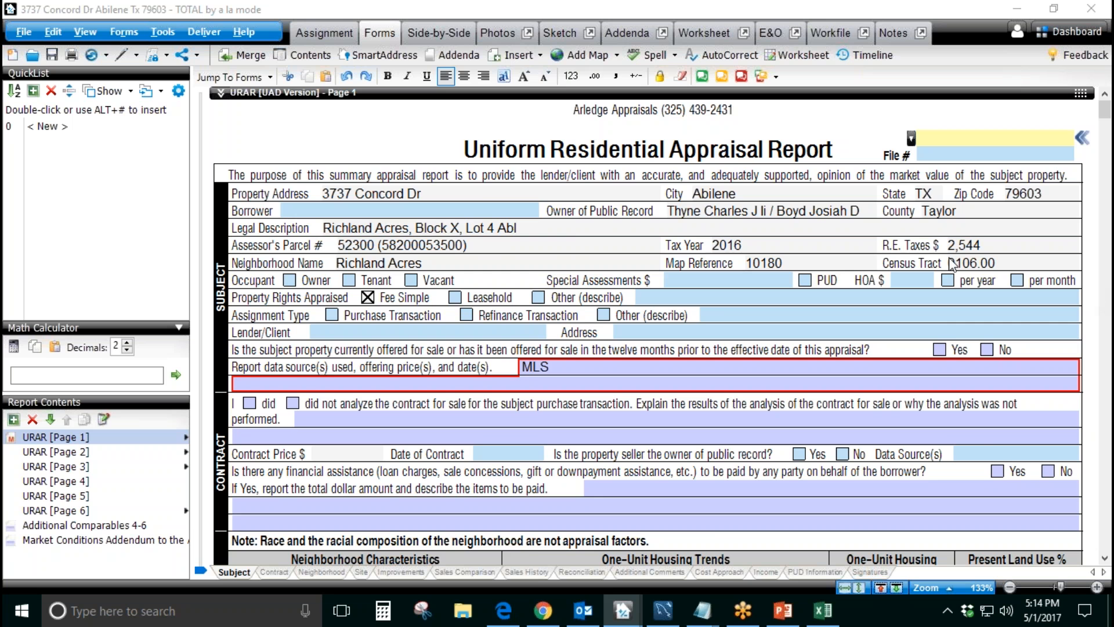
{"action": "left_click", "coordinate": [66, 525]}
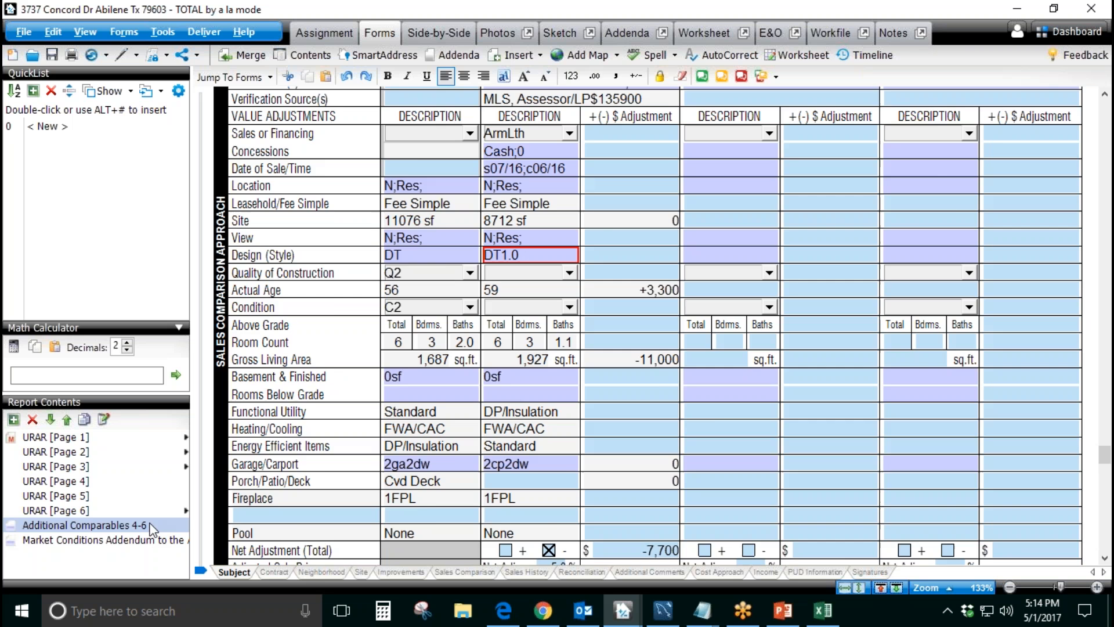
{"action": "scroll", "coordinate": [643, 400], "scroll_direction": "up", "scroll_amount": 4}
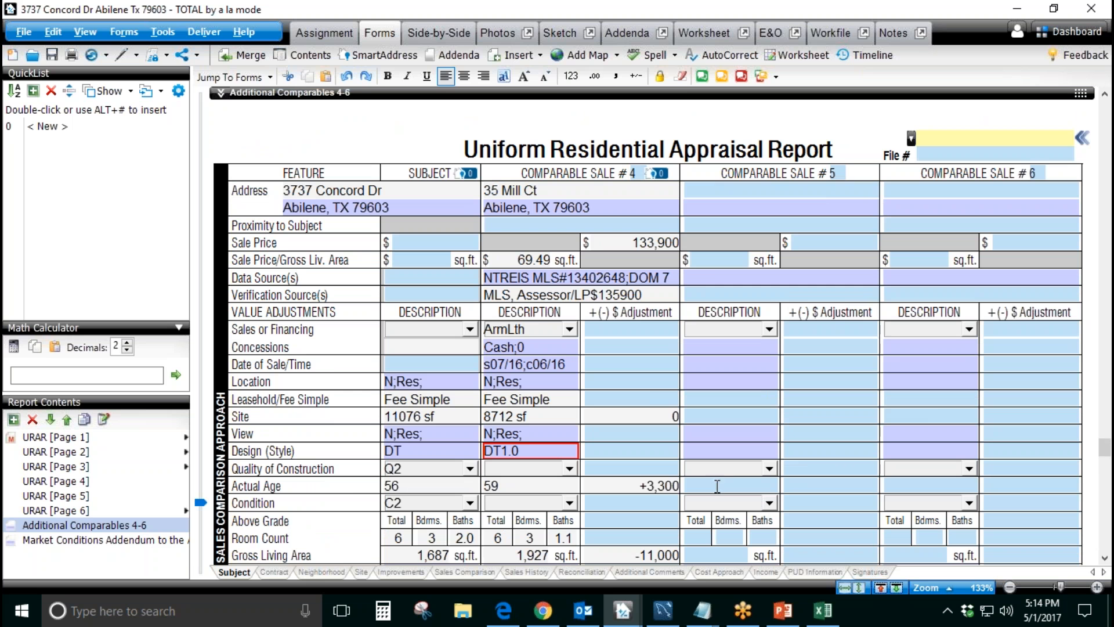
{"action": "key", "text": "Tab"}
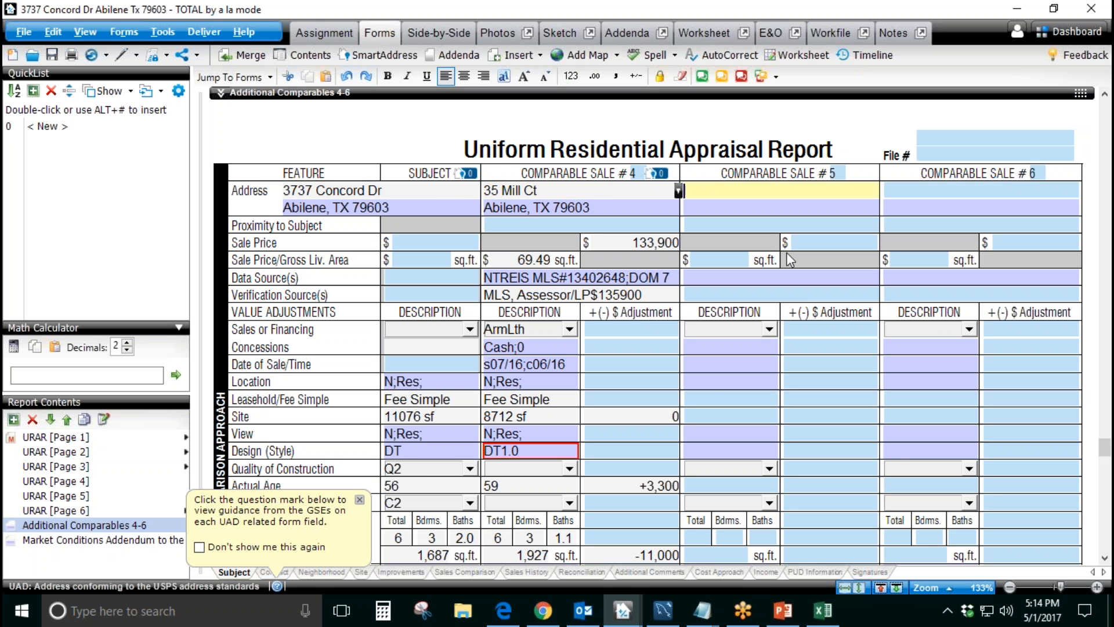
{"action": "left_click", "coordinate": [1107, 403]}
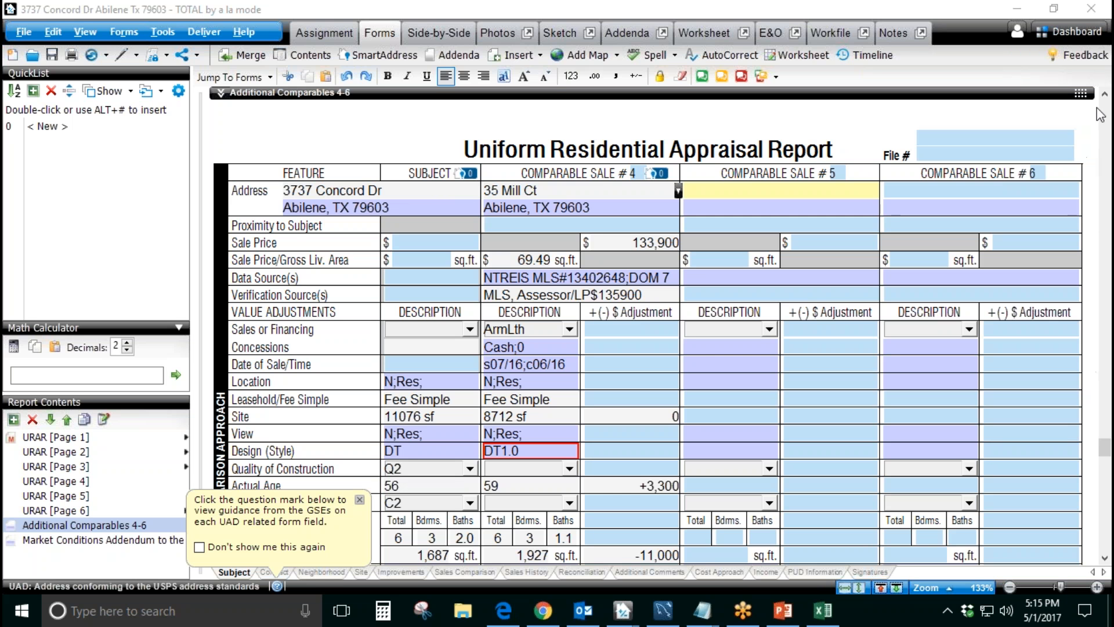
{"action": "left_click", "coordinate": [1103, 37]}
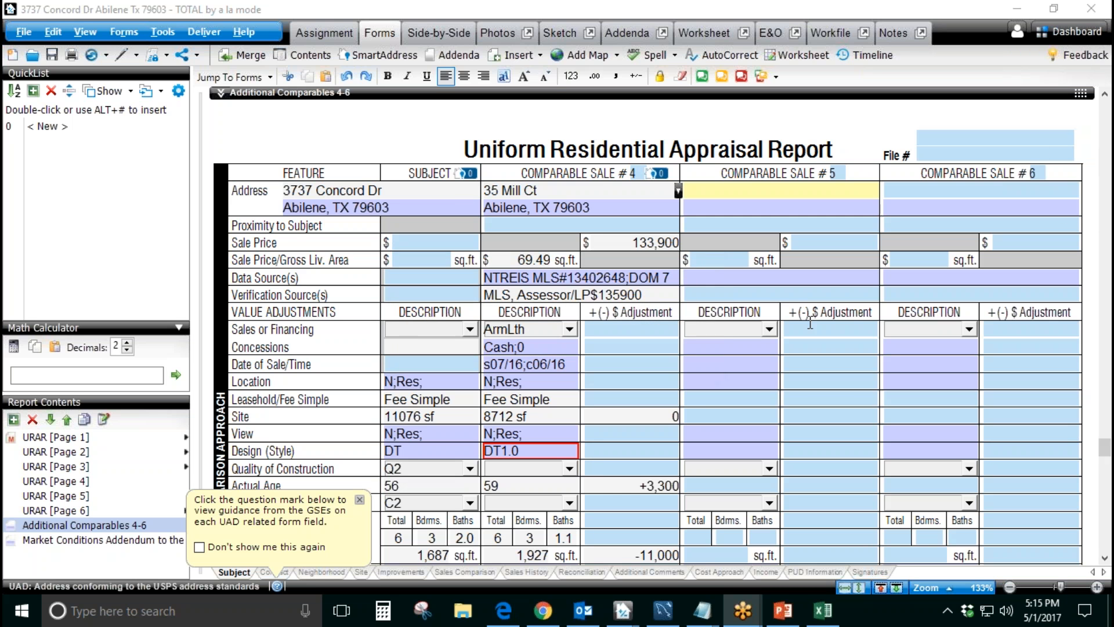